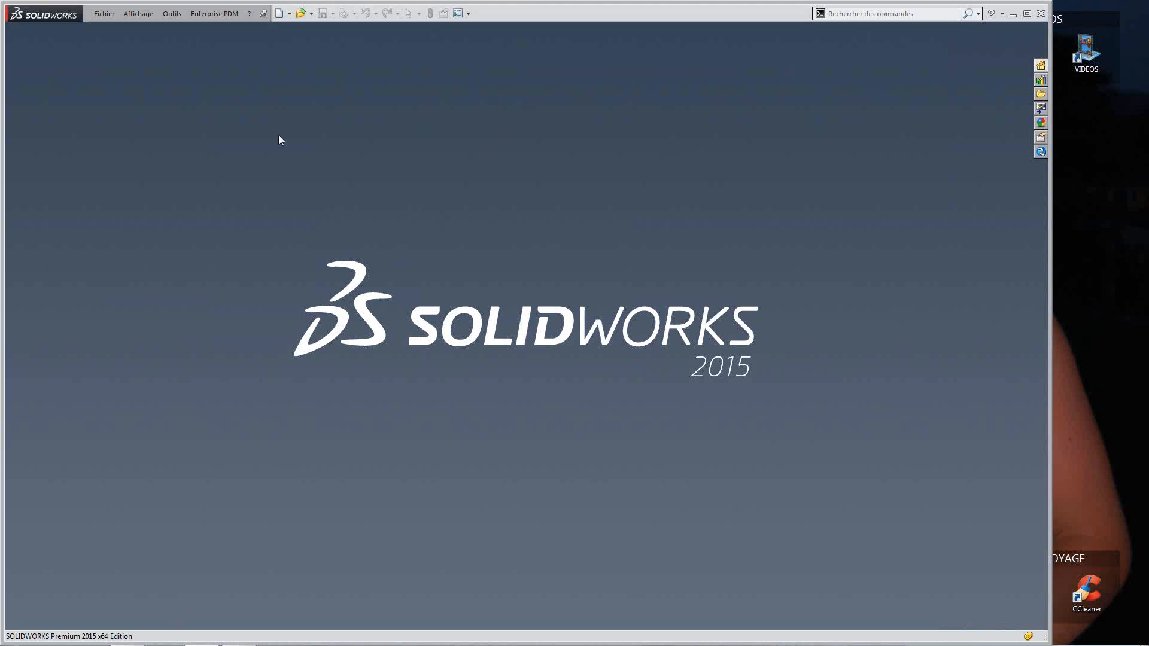
Step: Create a new document from the Assemblage template
left_click(104, 13)
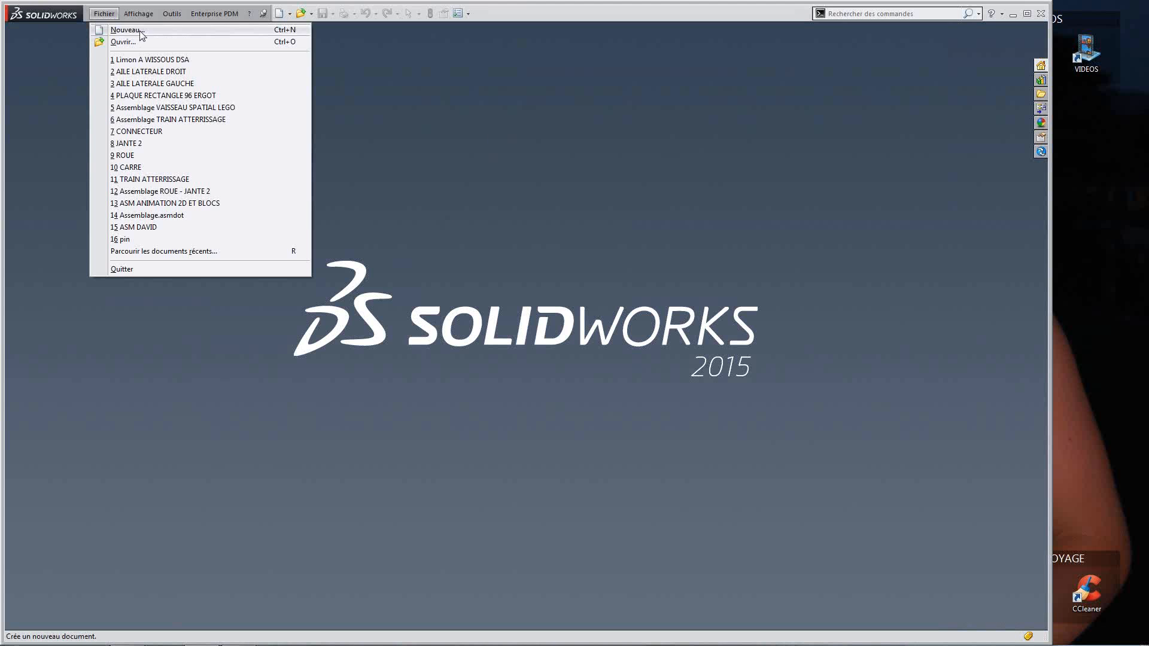
left_click(116, 28)
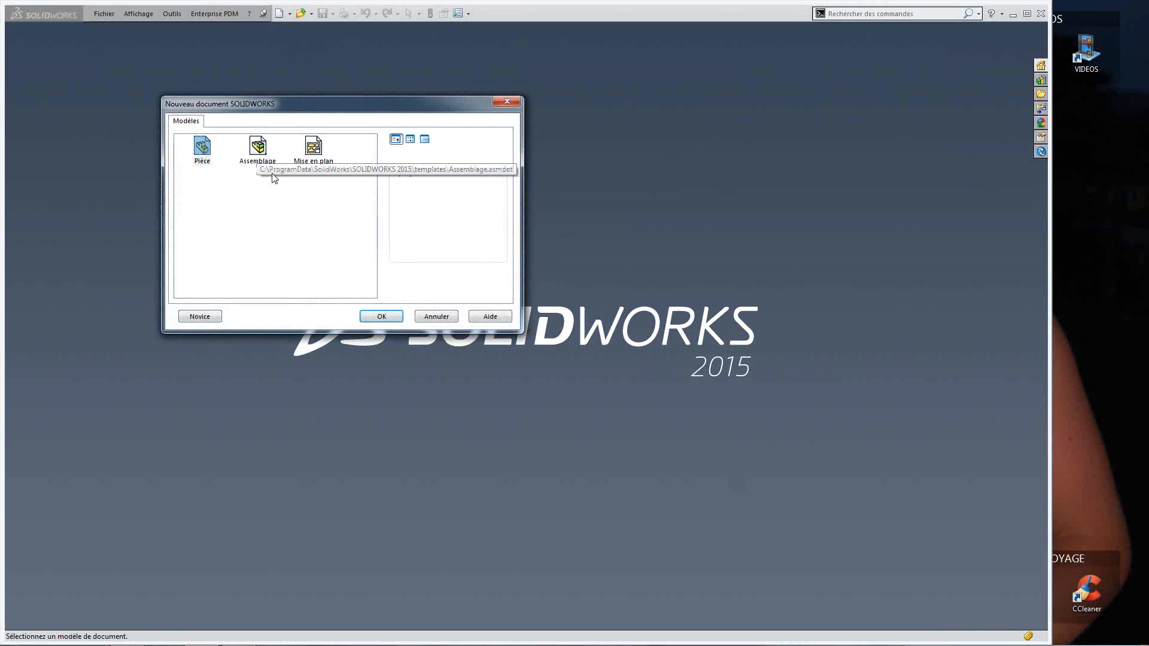
left_click(262, 159)
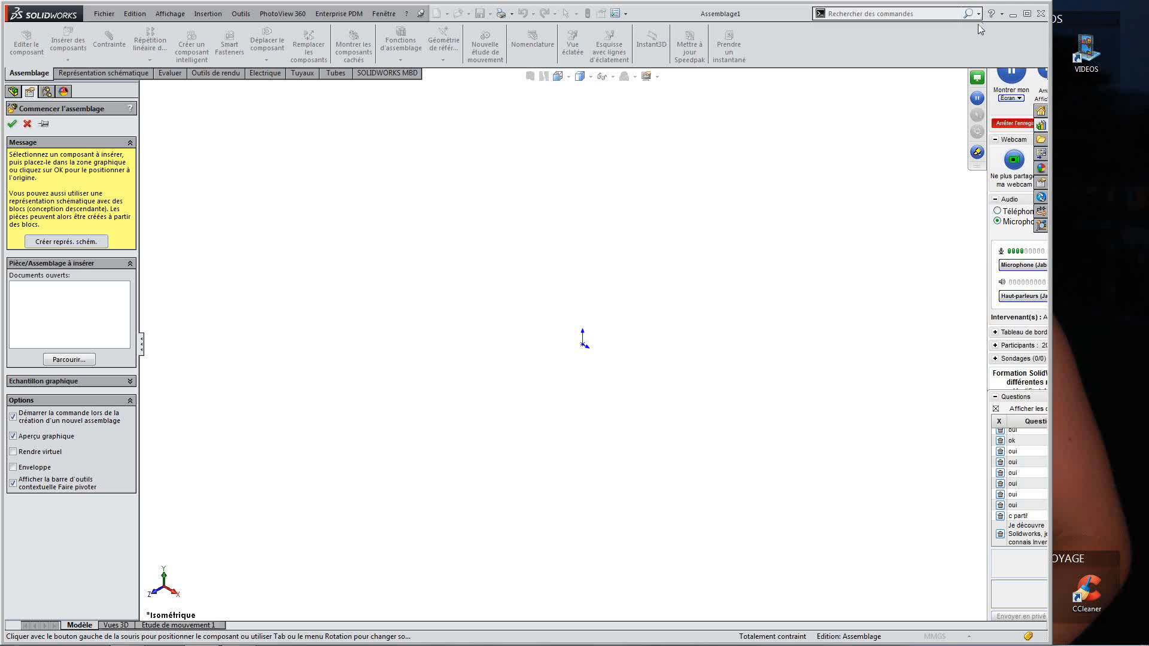
left_click(1041, 139)
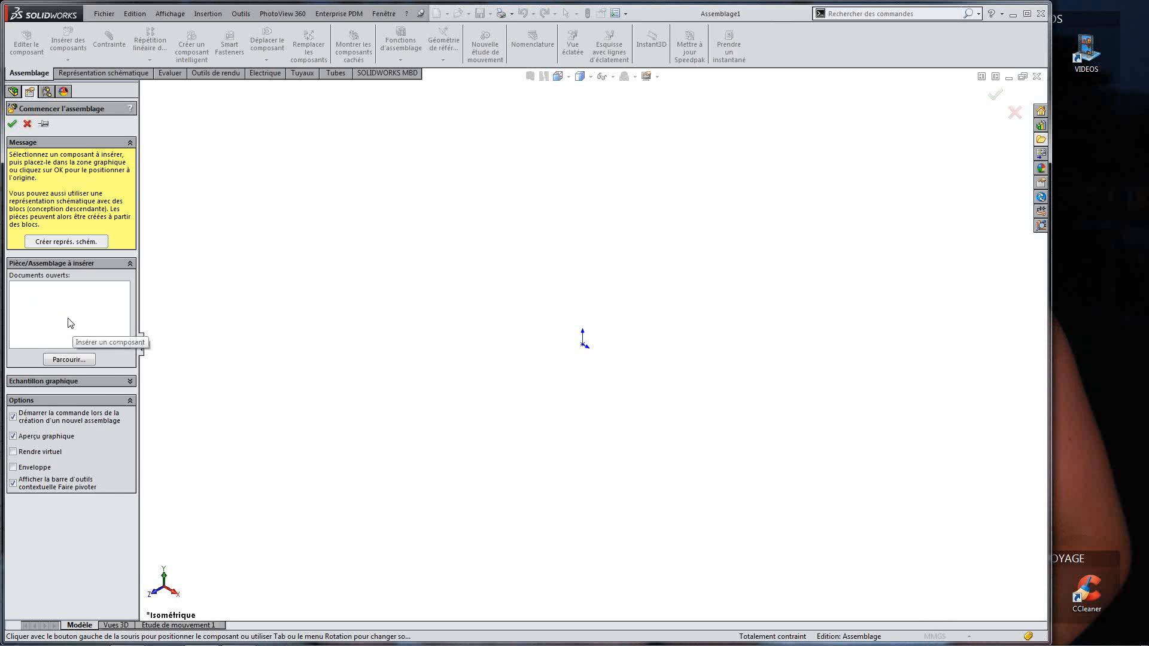
Step: Expand the component preview and load all eight parts from VENDREDI FORMATION EN LIGNE > ASM LEGO for insertion
left_click(114, 382)
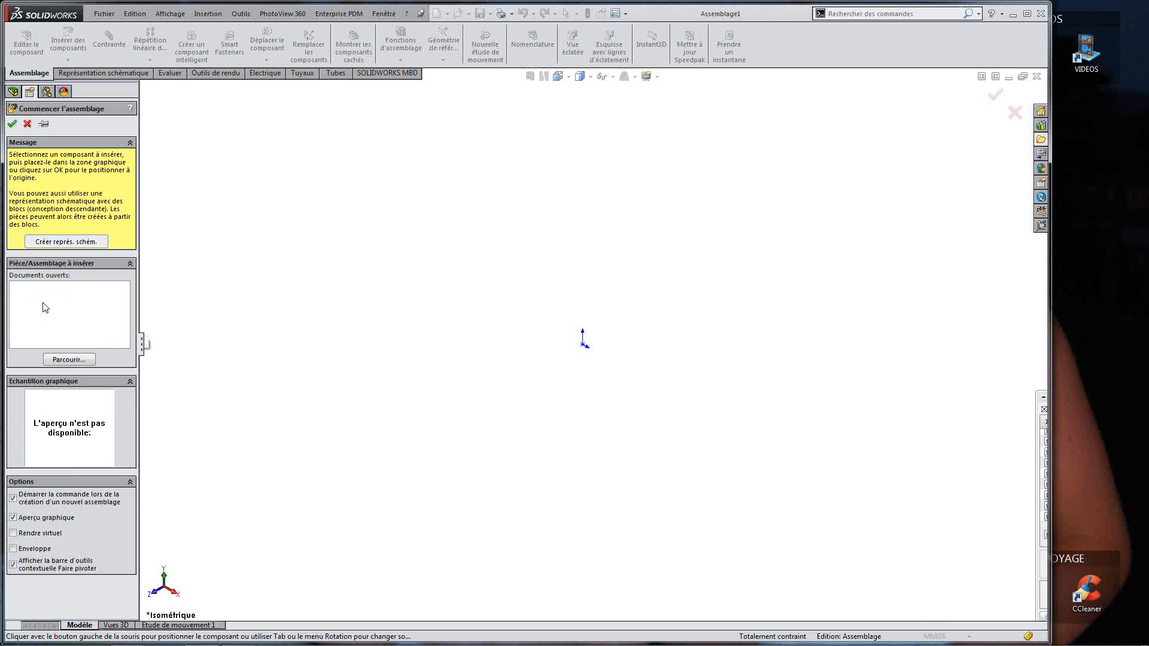
left_click(66, 360)
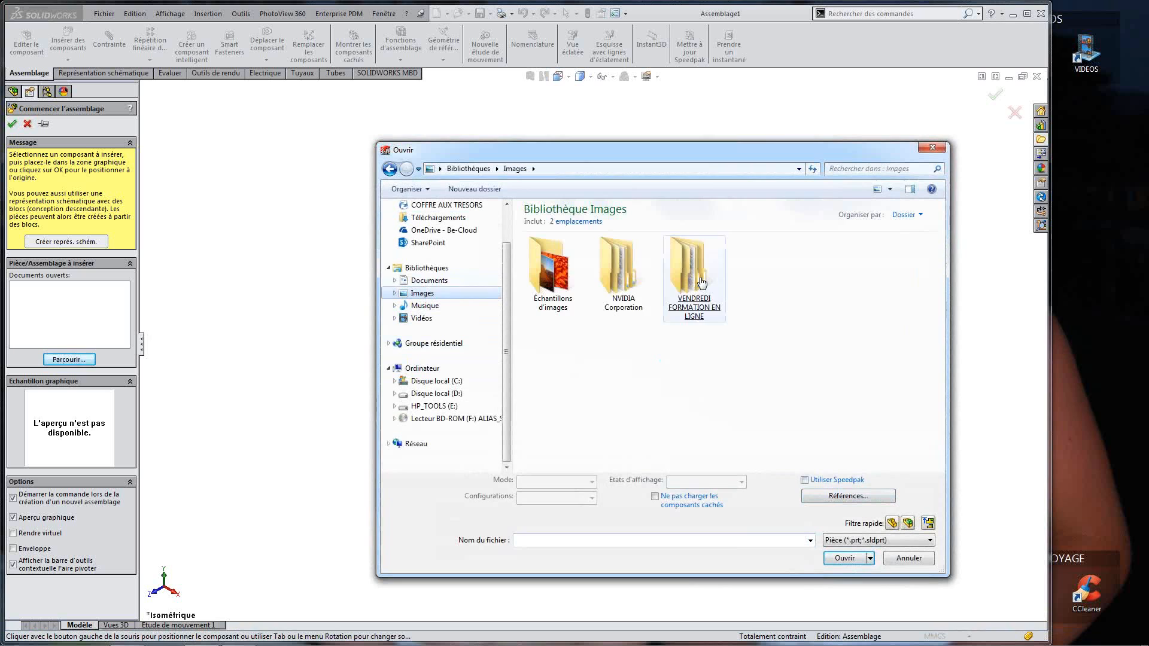
double_click(694, 281)
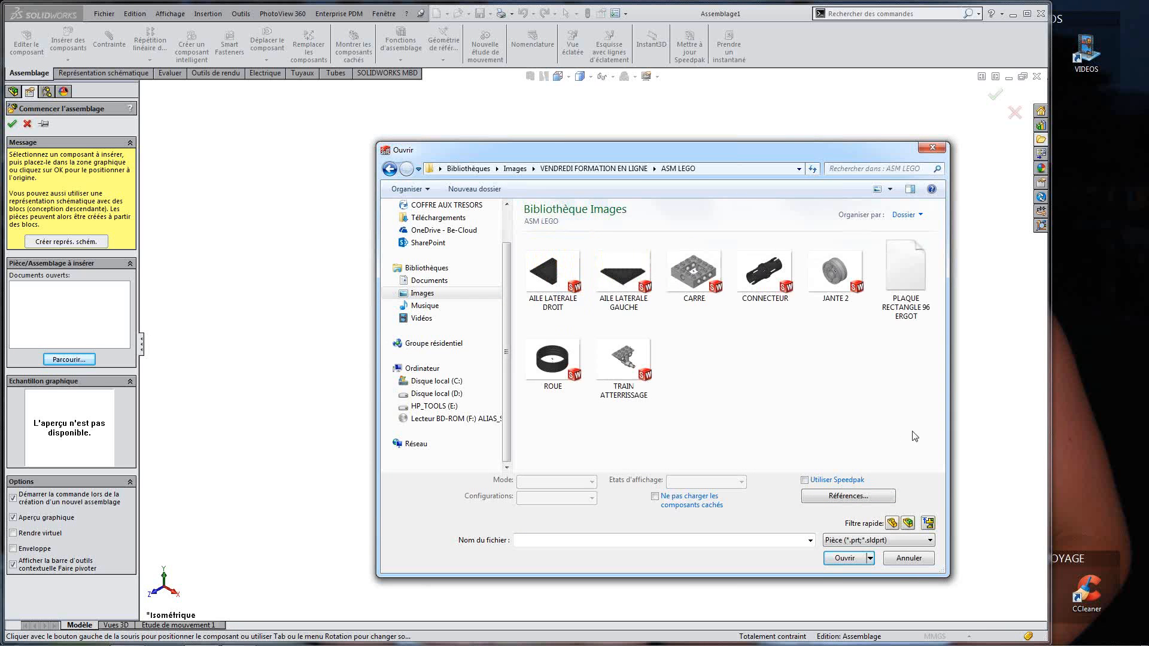
left_click_drag(906, 436, 556, 261)
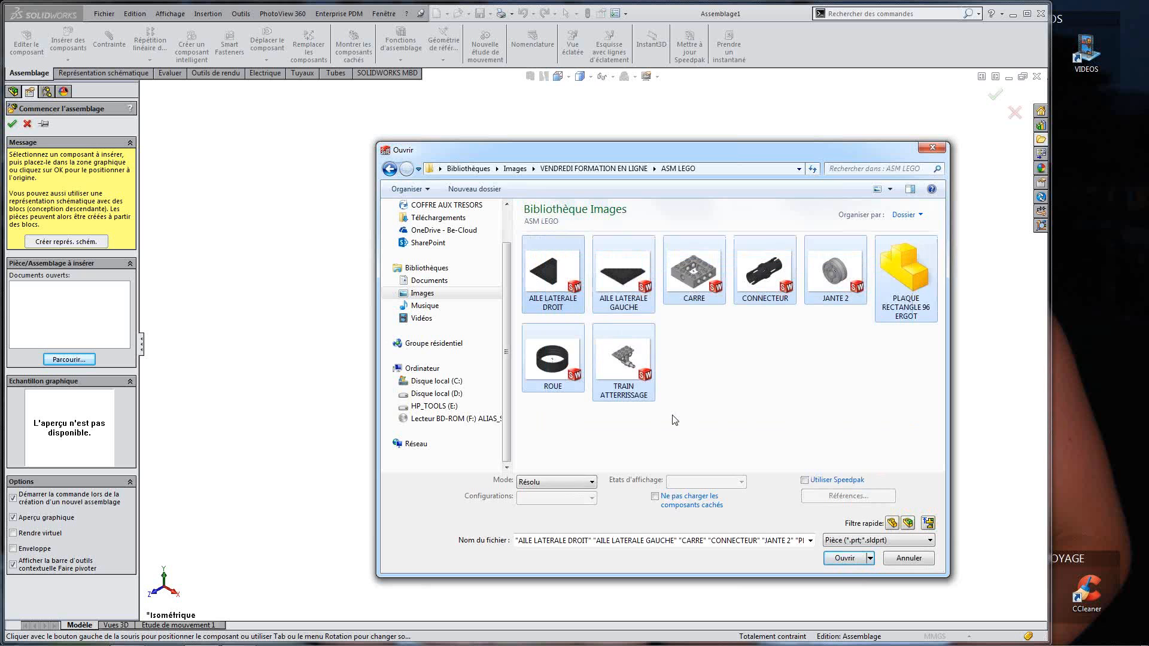
left_click(845, 558)
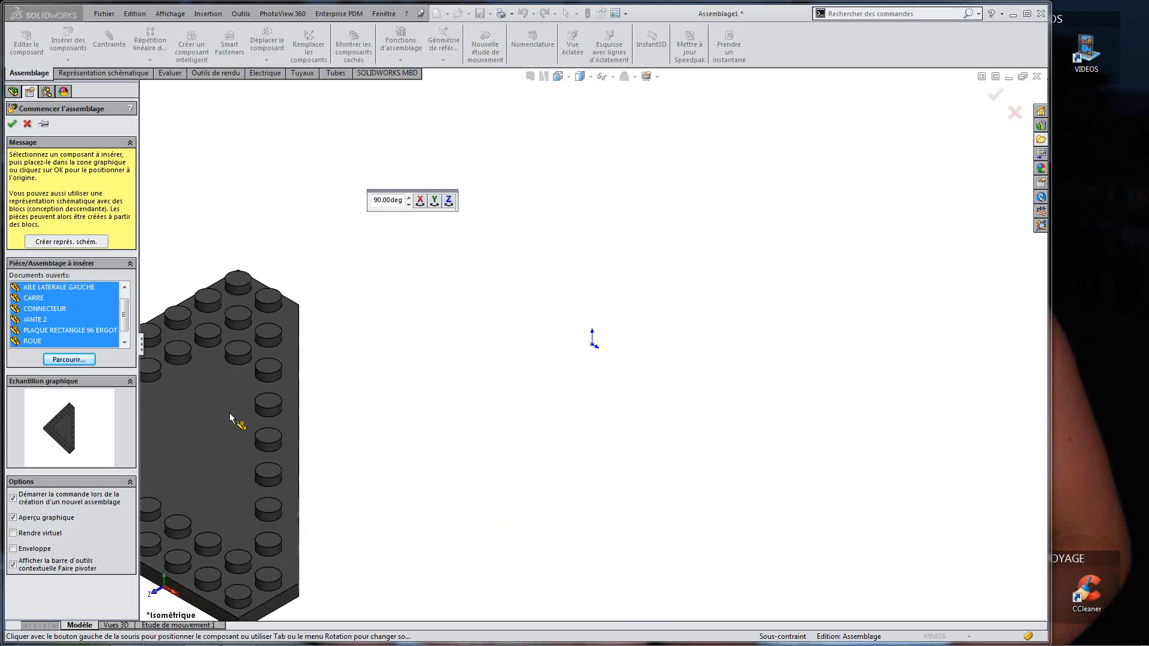
Step: Preview the PLAQUE RECTANGLE 96 ERGOT part and rotate it about X in 90° increments through a full turn
left_click(66, 289)
key("Down")
key("Down")
key("Down")
key("Down")
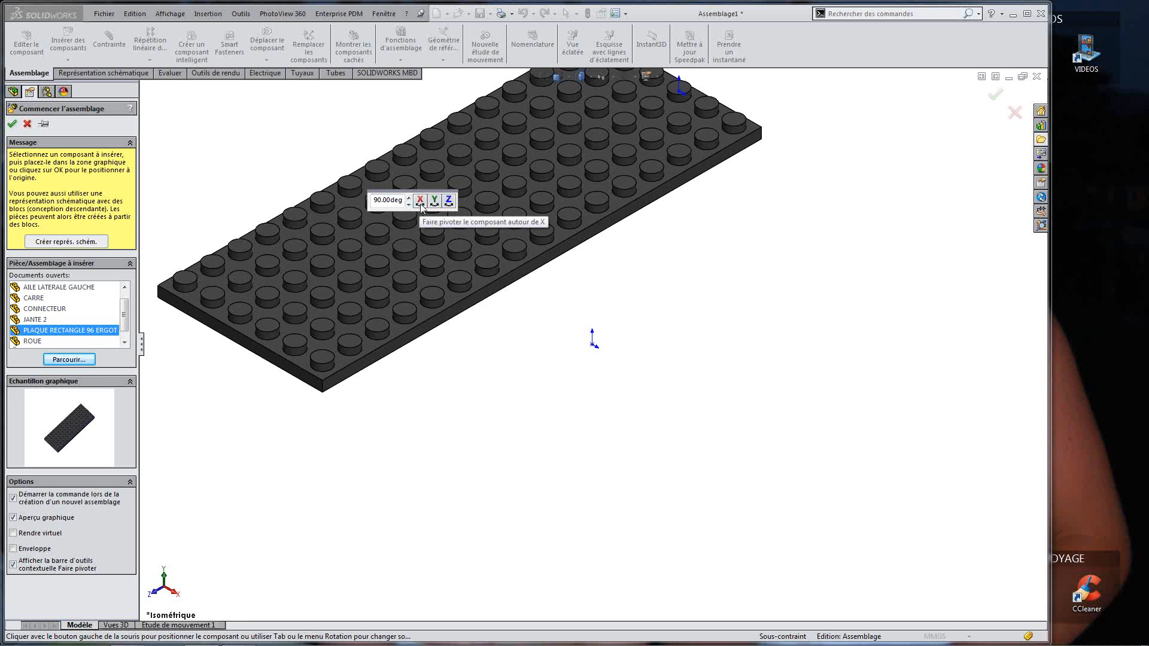
left_click(419, 204)
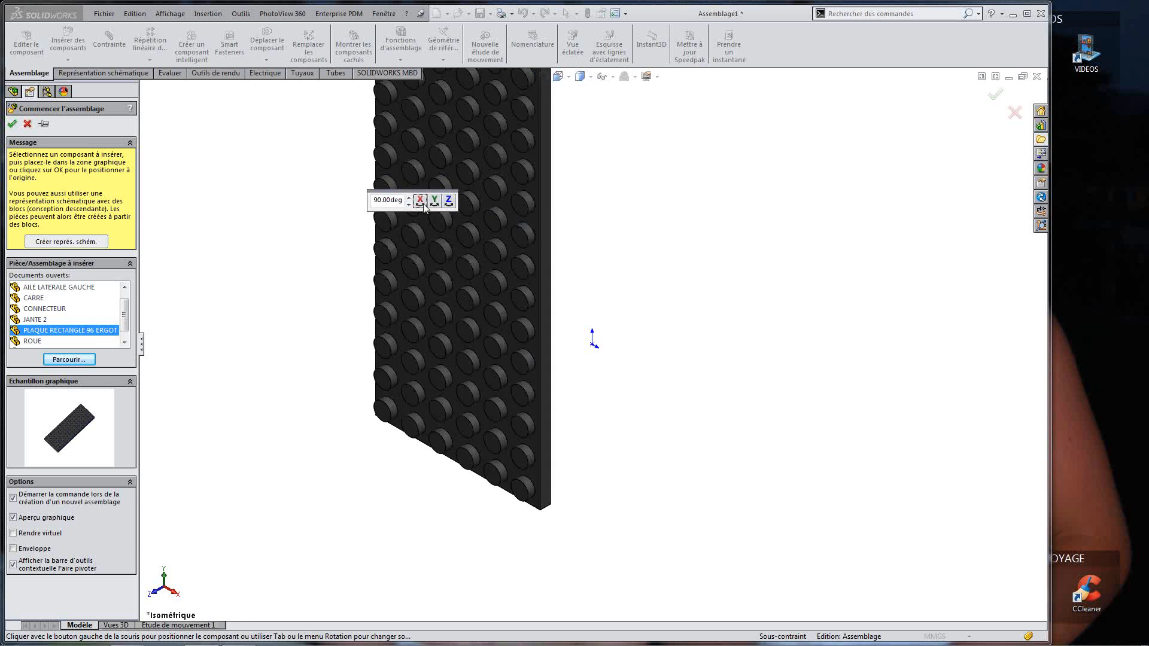
left_click(421, 202)
left_click(421, 202)
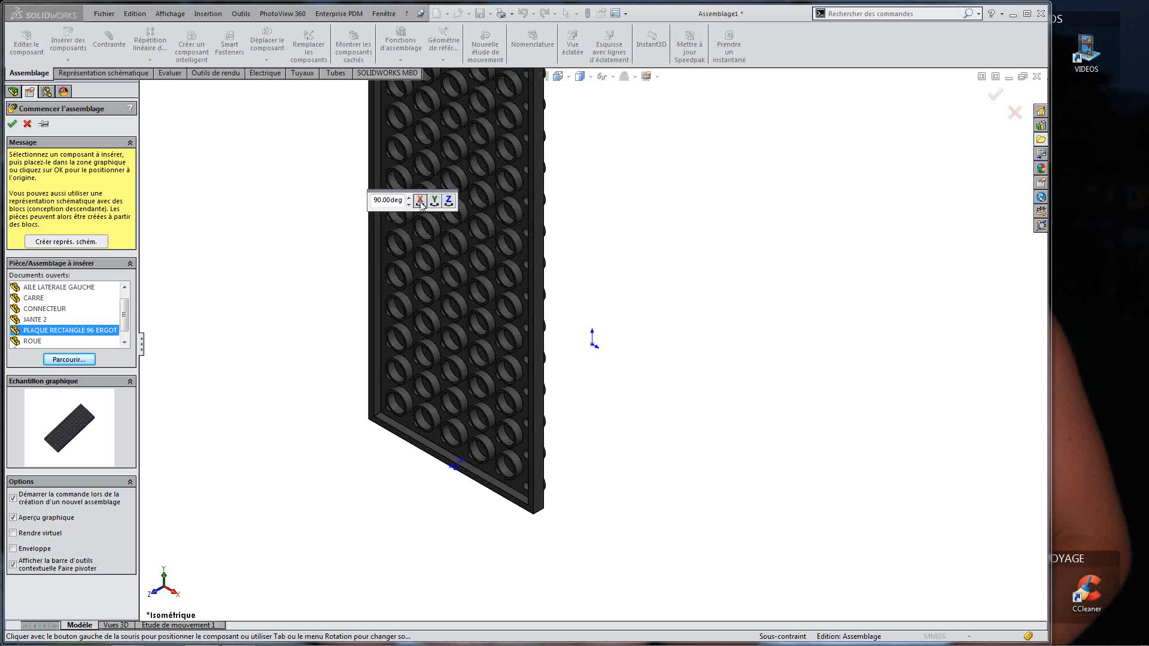
left_click(421, 202)
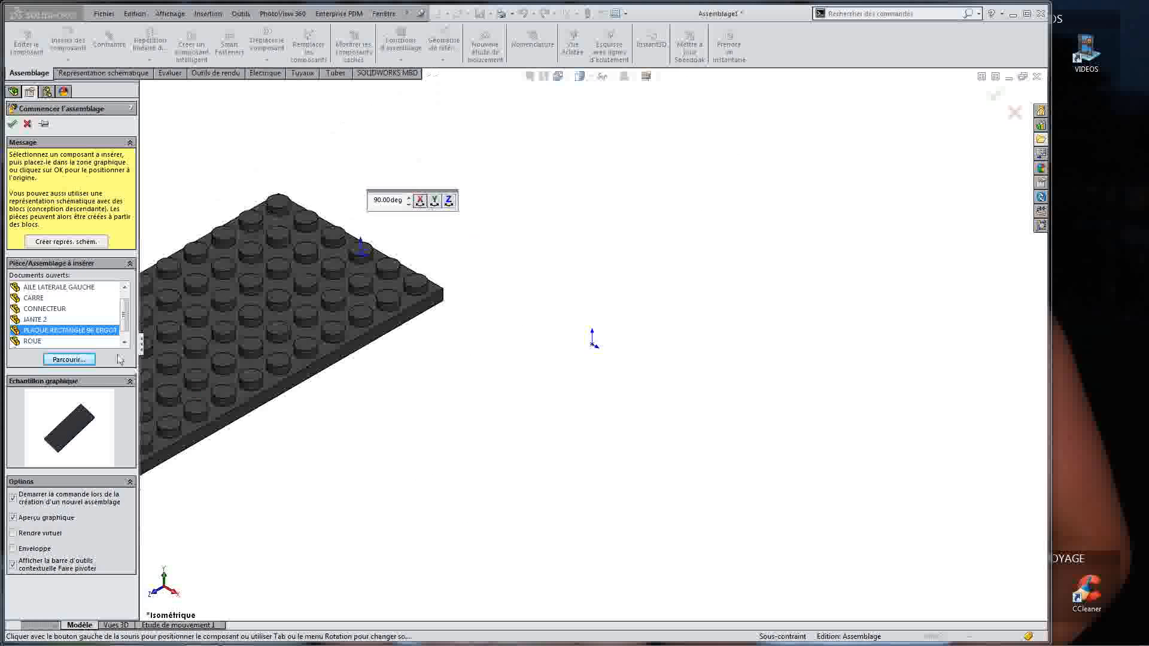
Step: Choose the CARRE part from the loaded components and place it in the assembly as the first component
left_click(54, 289)
left_click(34, 298)
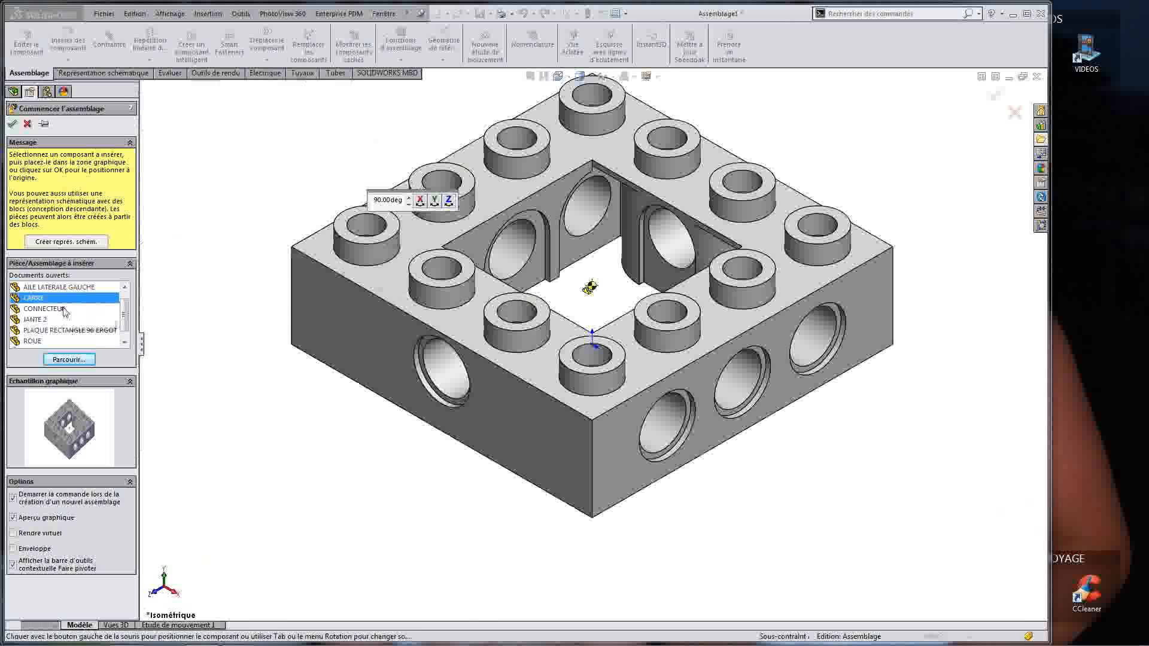
scroll(645, 363, "up", 4)
scroll(619, 362, "down", 1)
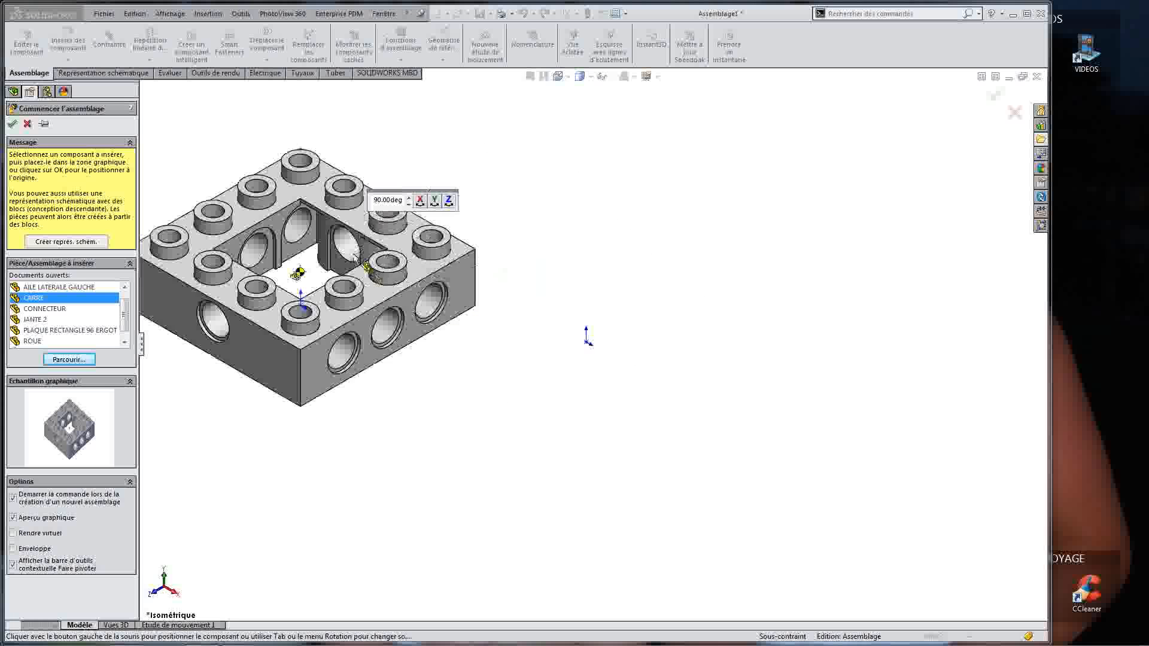
left_click(473, 280)
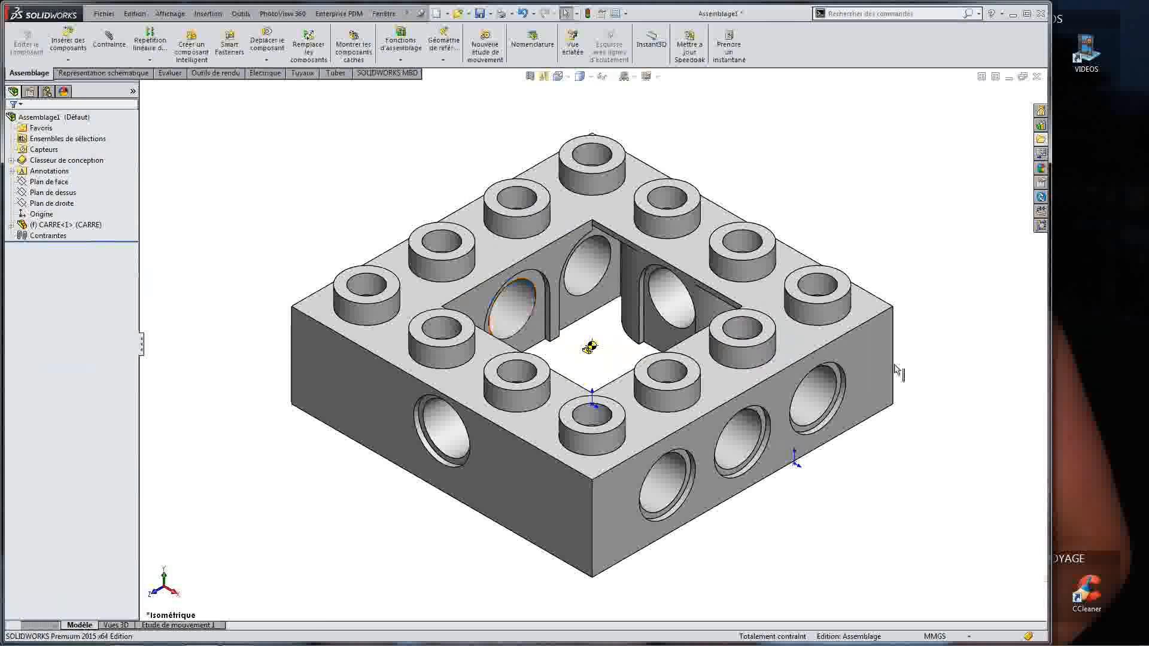
scroll(895, 370, "up", 2)
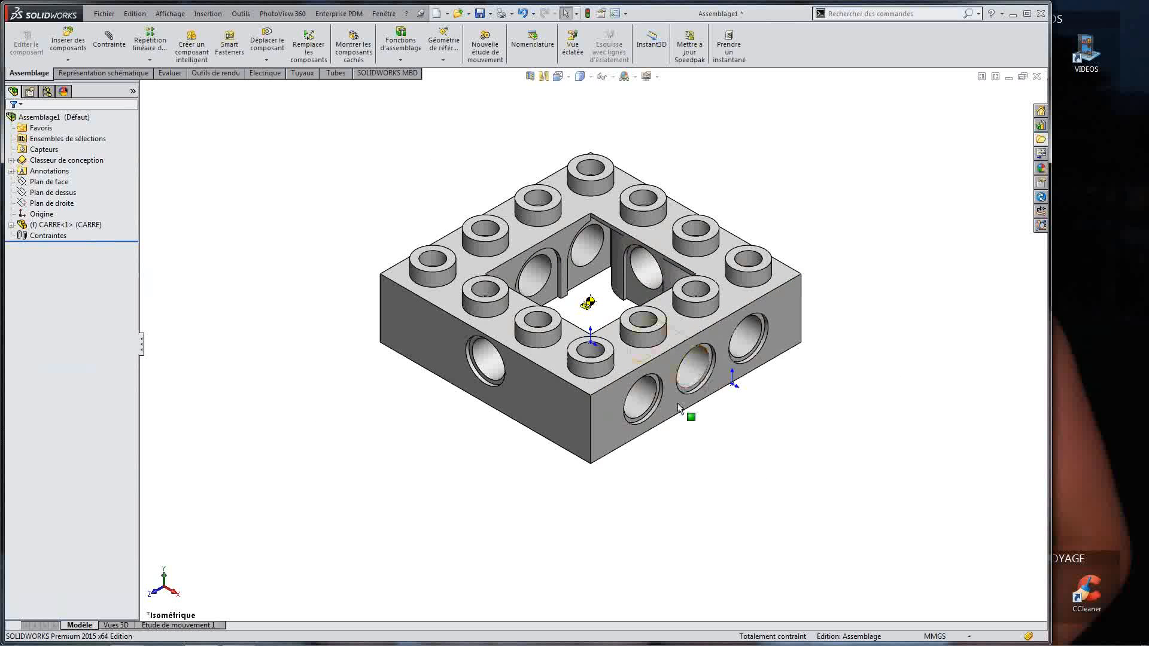
Step: Float the fixed CARRE component and move it away from the assembly origin
left_click(36, 226)
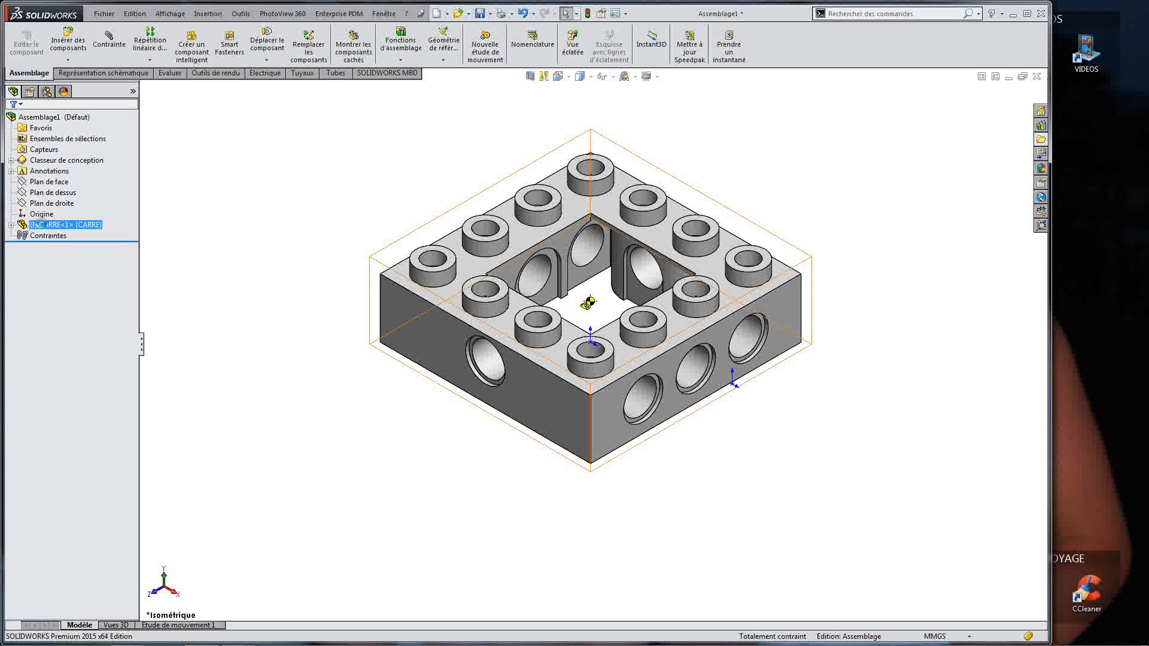
left_click(35, 217)
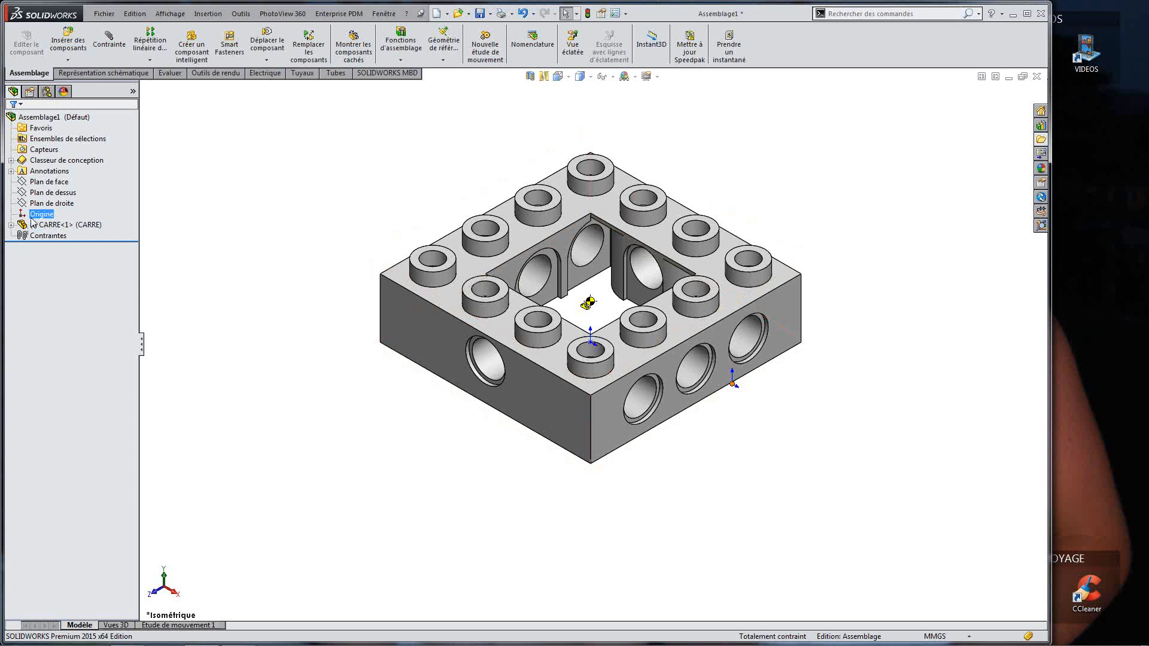
left_click(37, 225)
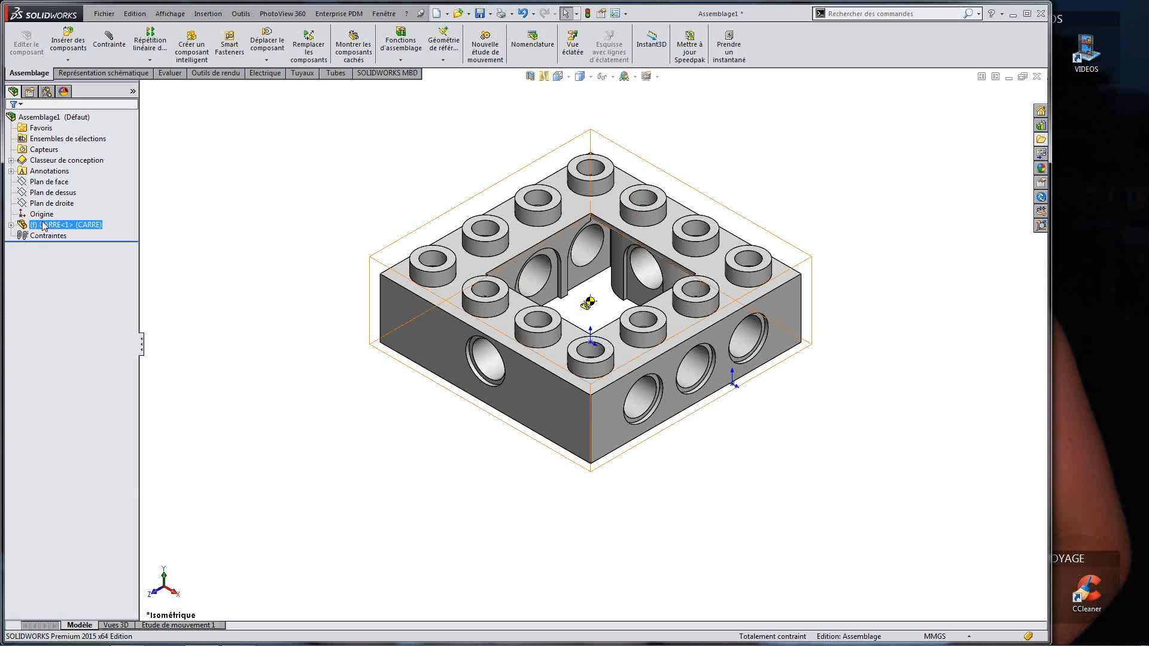
right_click(44, 226)
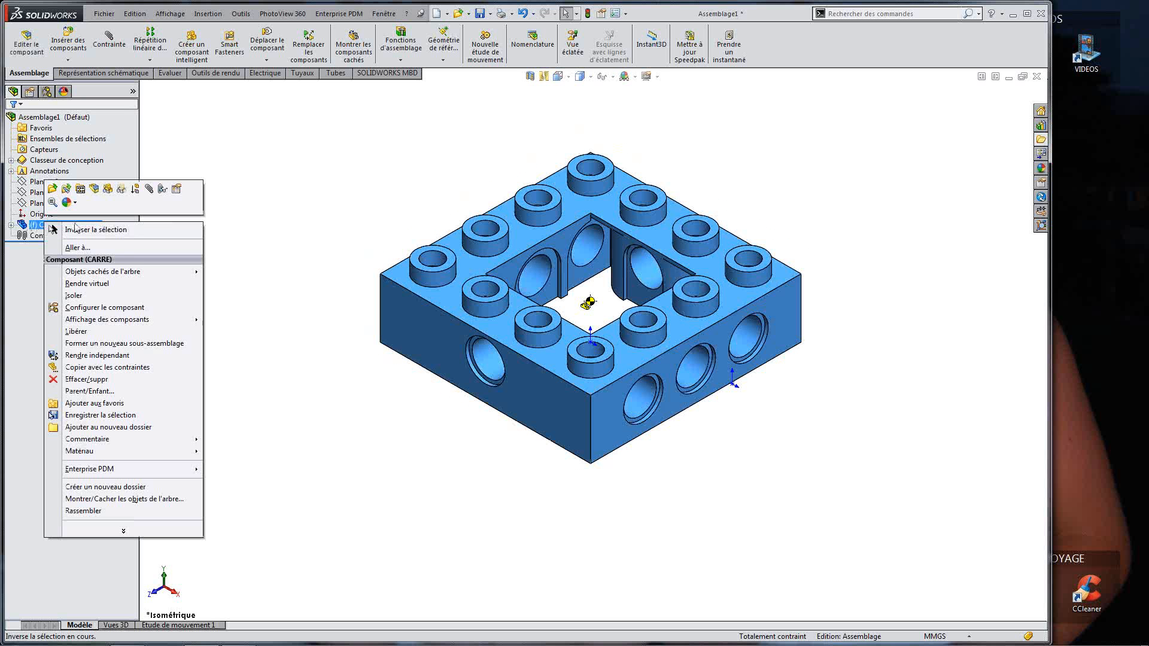
left_click(76, 331)
left_click_drag(567, 326, 540, 288)
right_click_drag(538, 285, 507, 379)
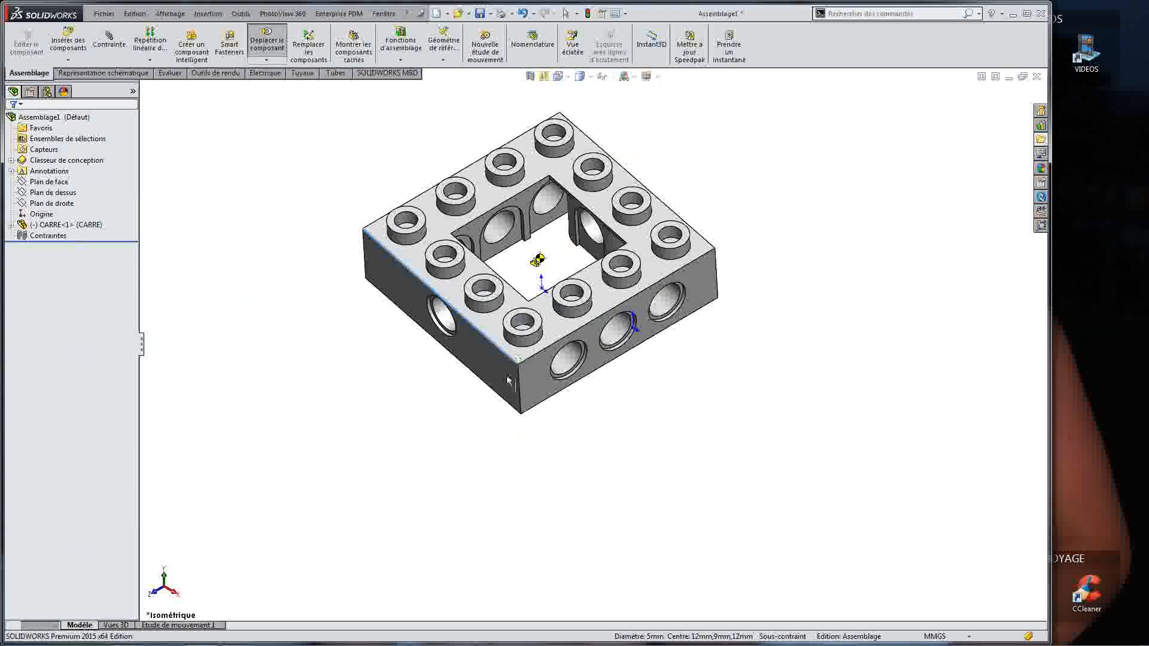
left_click_drag(599, 326, 453, 342)
left_click(541, 418)
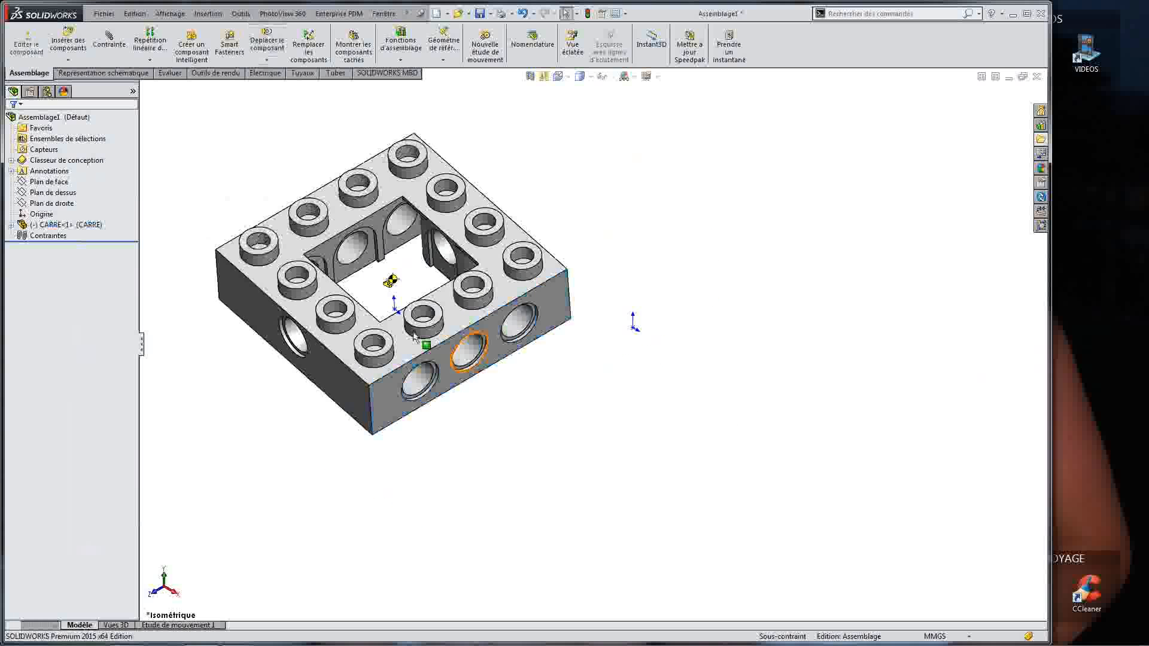
Step: Mate the CARRE part's origin coincident with the assembly origin, and test whether the part can still be moved
left_click(395, 311)
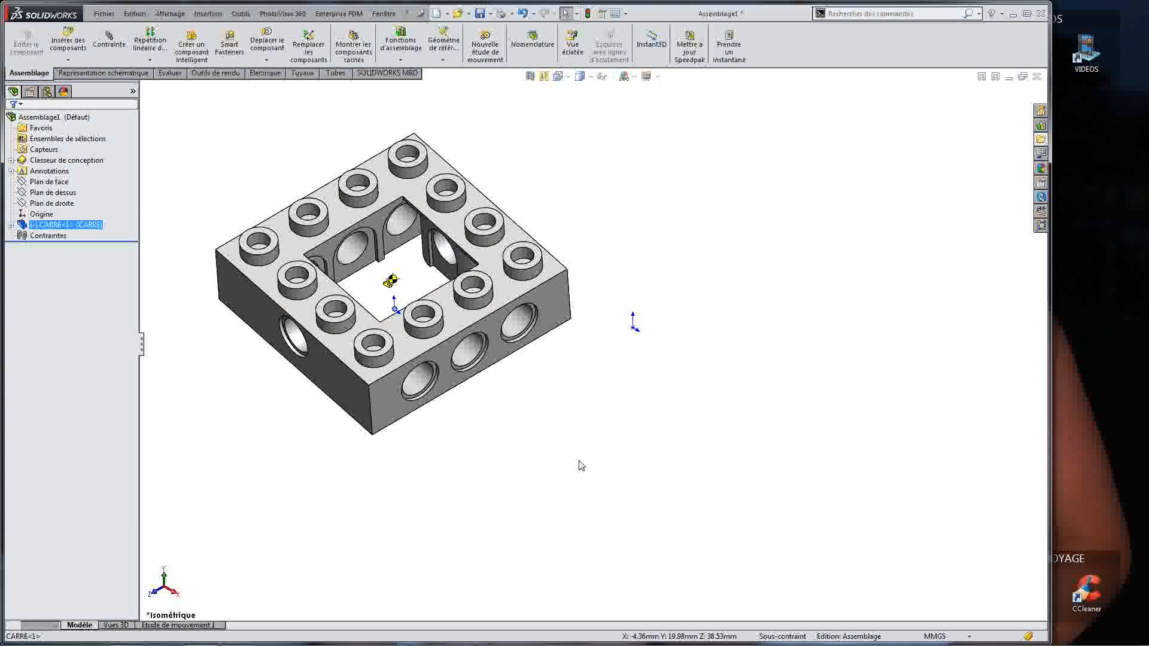
left_click(634, 328, "ctrl")
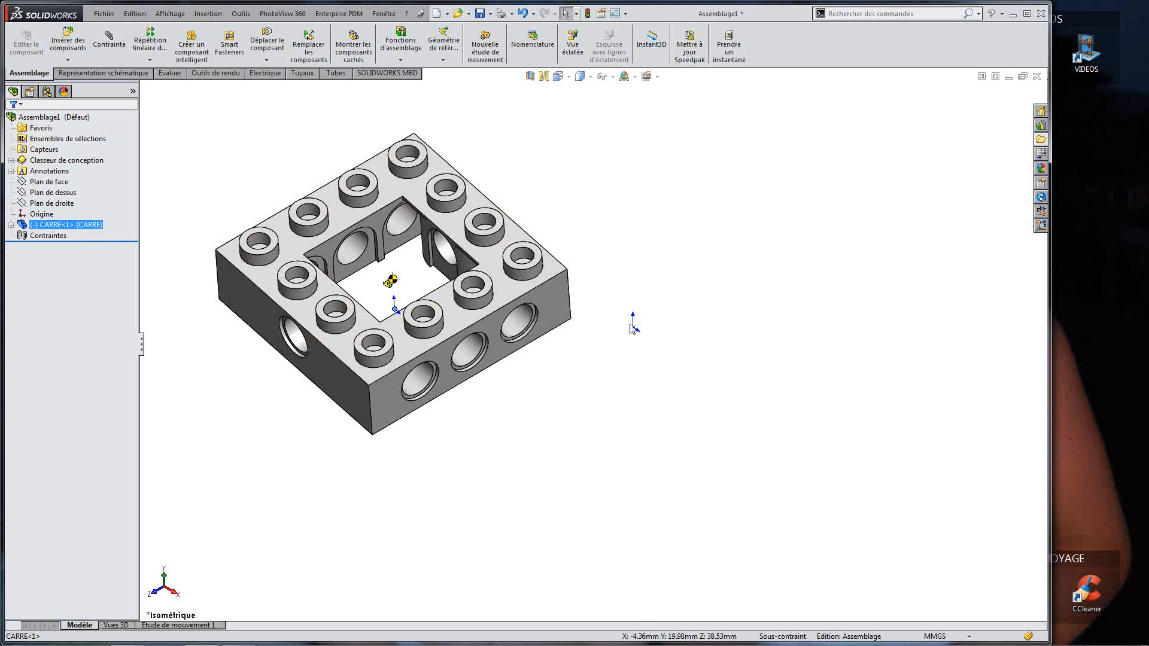
left_click(601, 285)
left_click(395, 308)
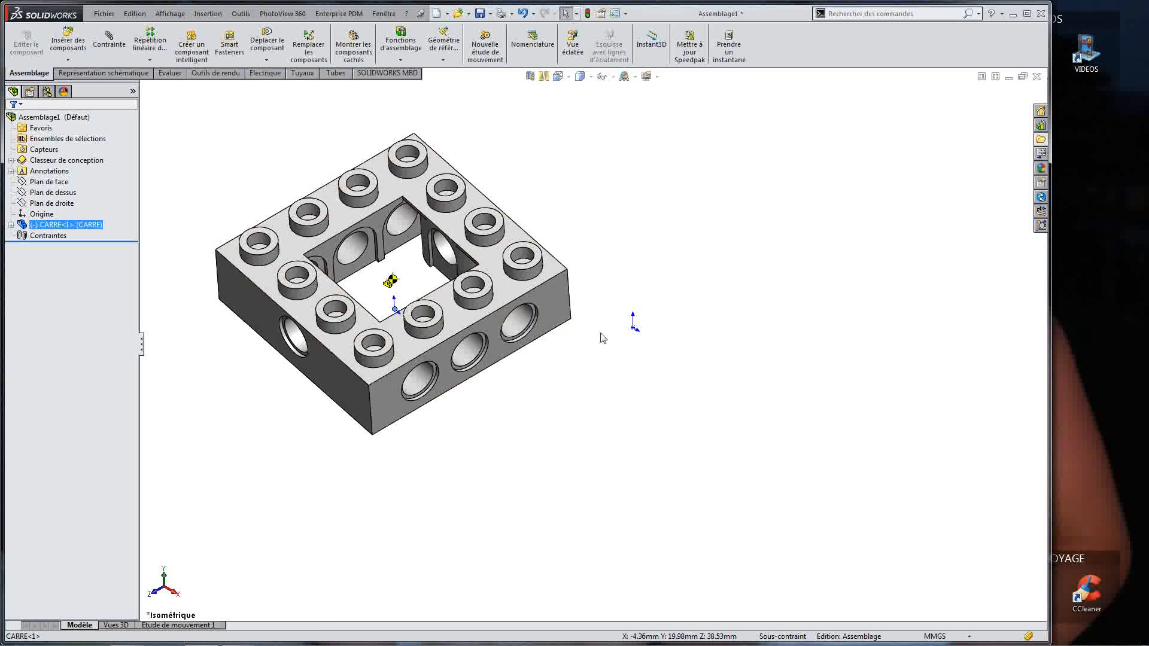
left_click(633, 329, "ctrl")
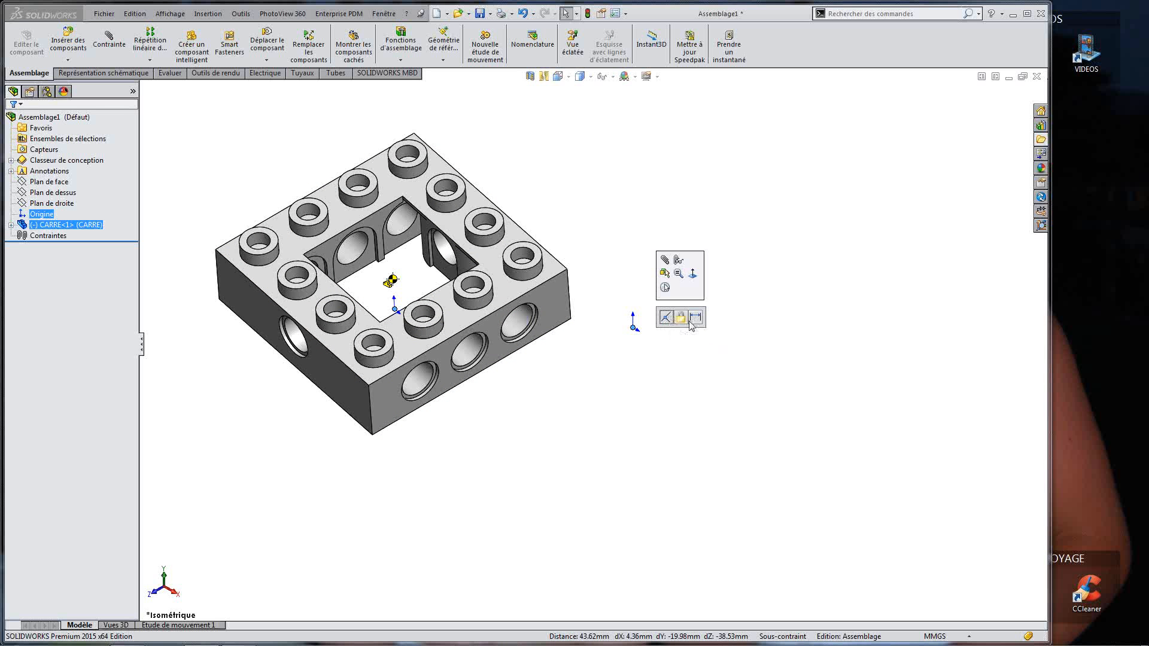
left_click(665, 320)
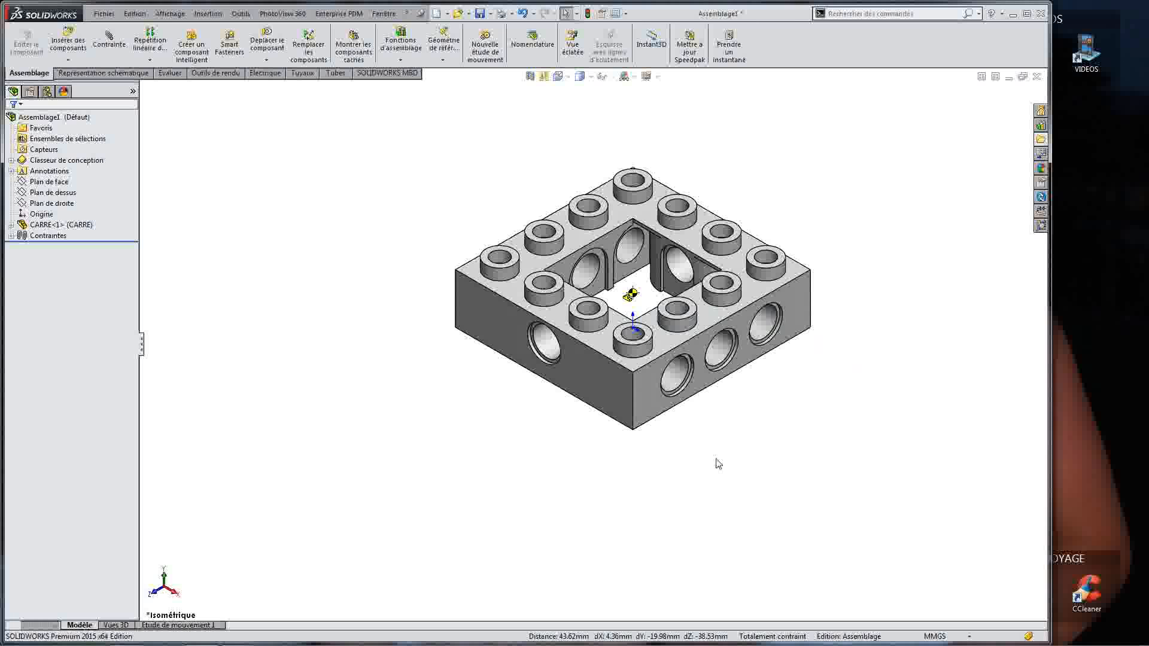
left_click(699, 242)
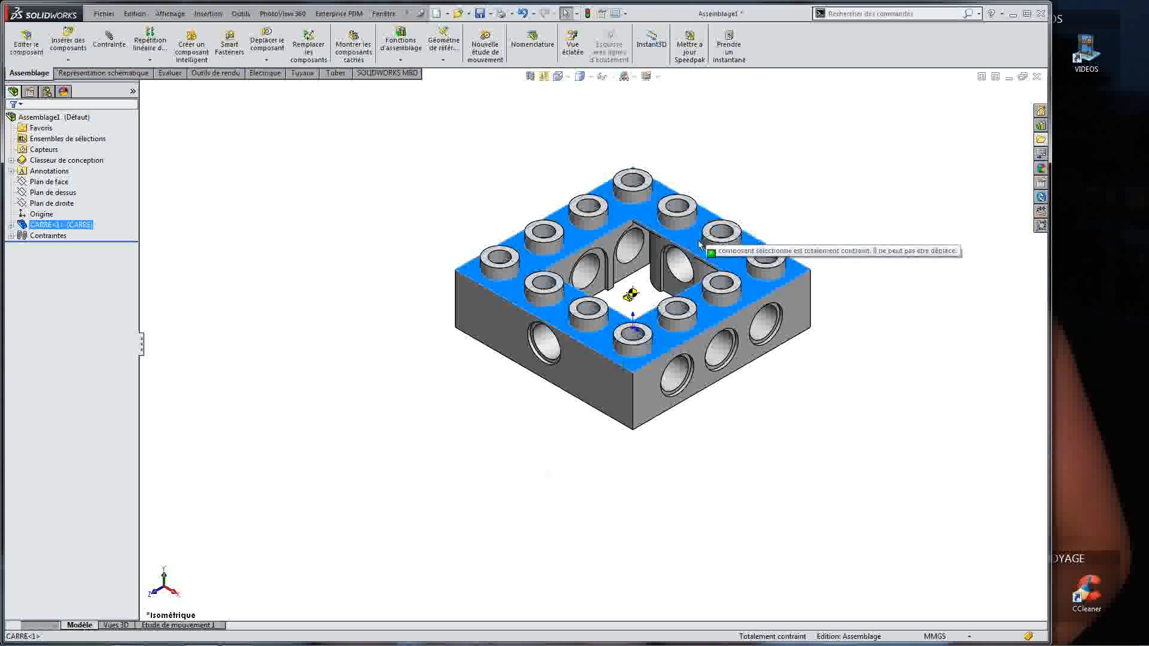
left_click(538, 401)
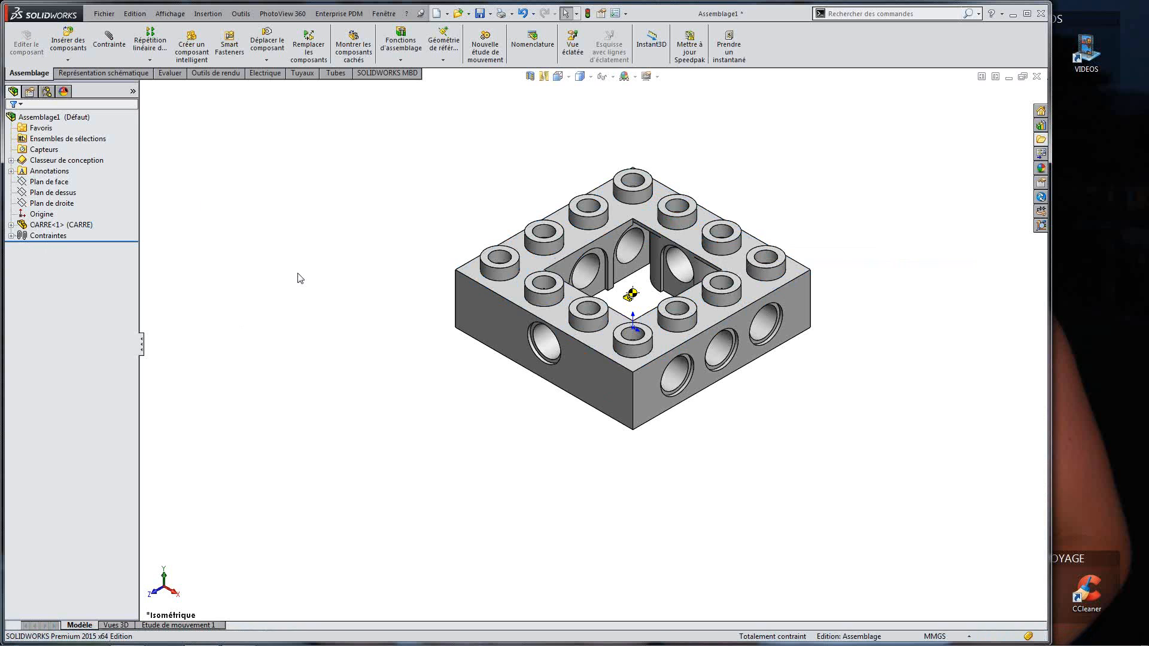
Step: Load all parts of the ASM LEGO folder except CARRE for insertion as further components
scroll(663, 311, "down", 1)
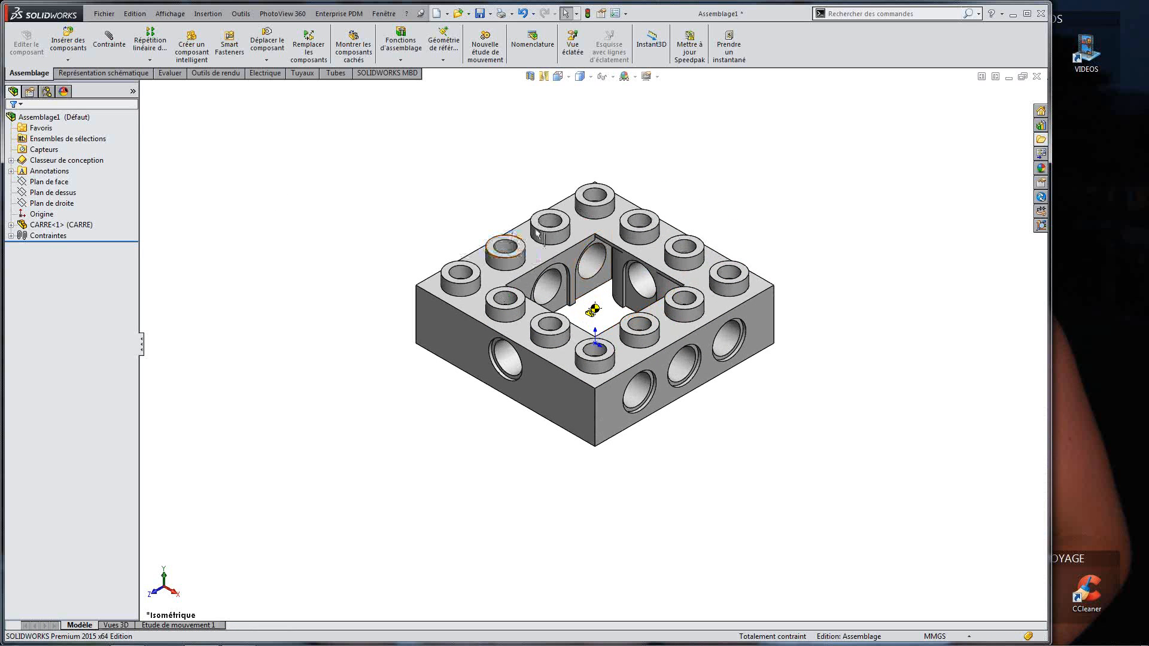
left_click(68, 43)
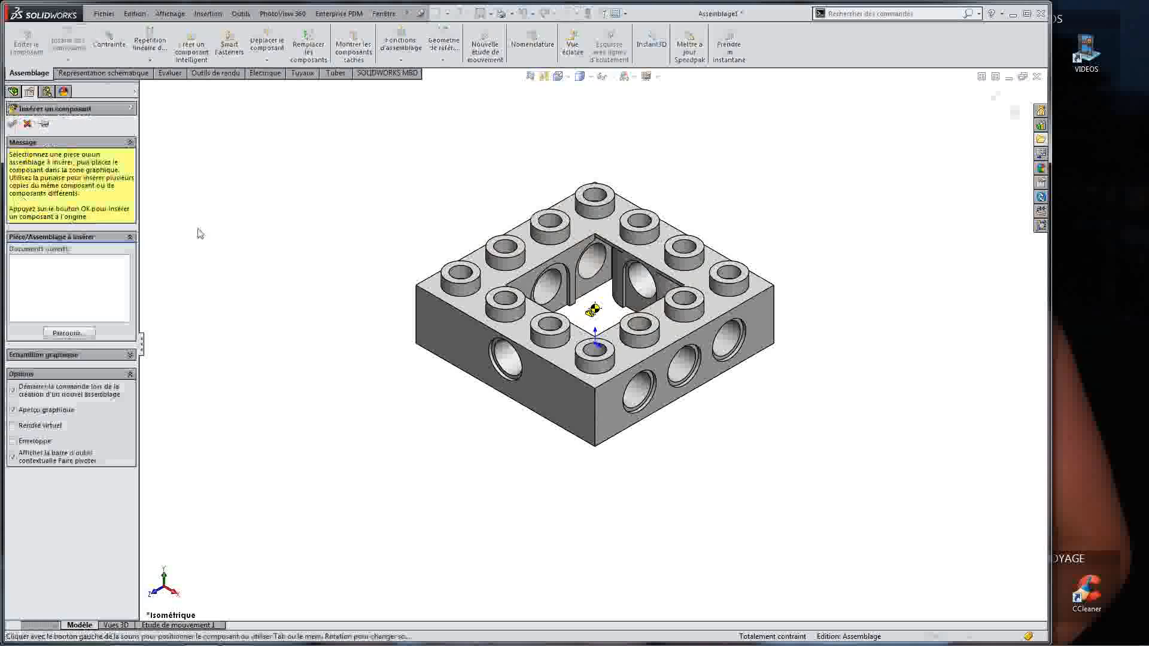
left_click(84, 334)
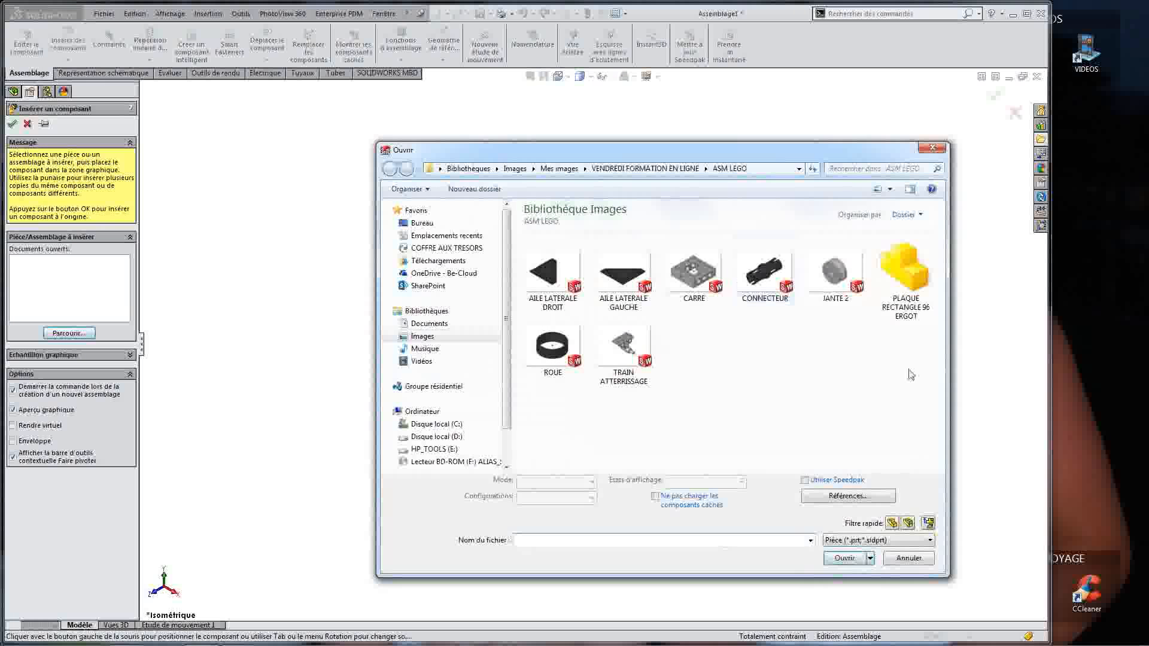
left_click_drag(937, 404, 470, 238)
left_click(699, 299, "ctrl")
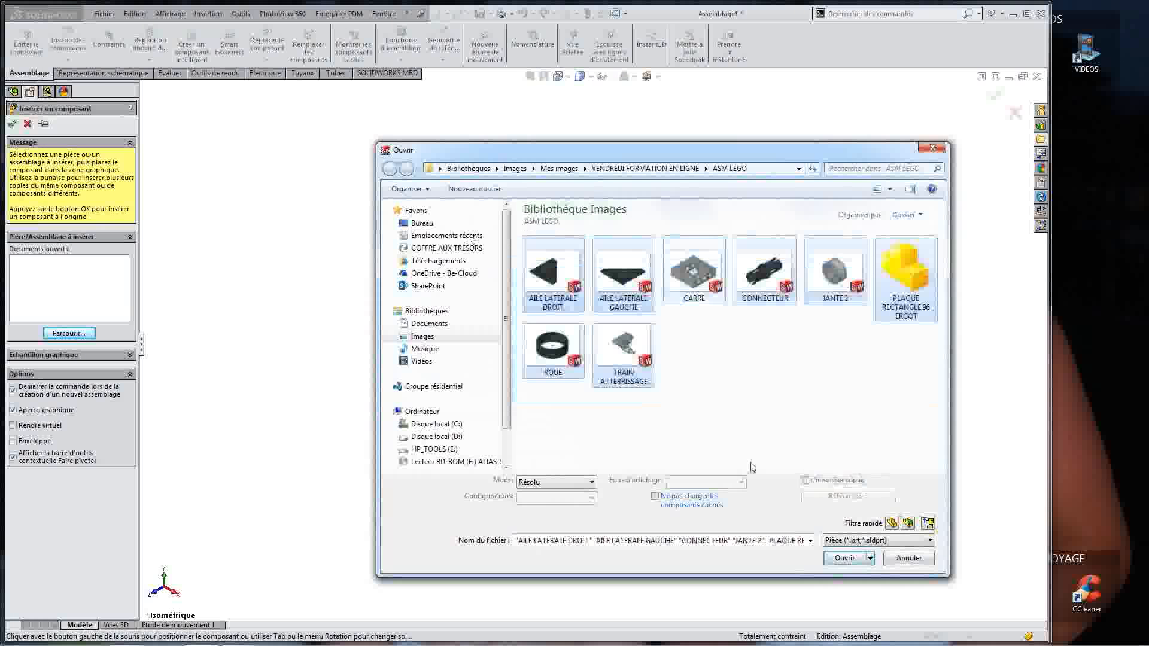
left_click(844, 558)
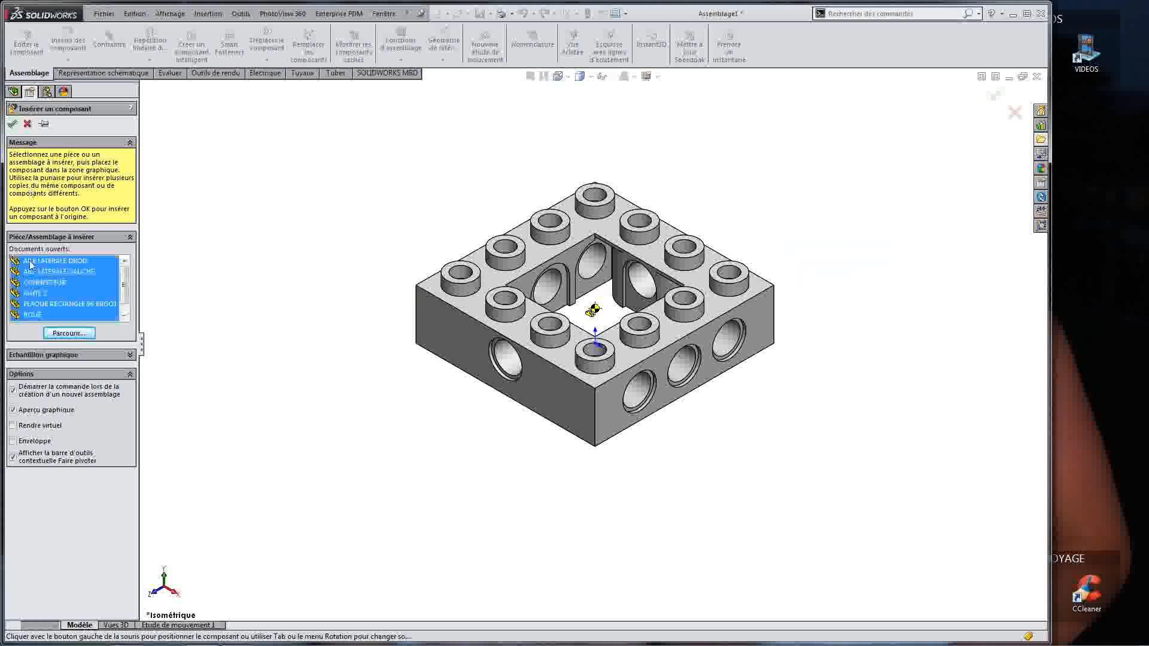
Step: Place AILE LATERALE DROIT, AILE LATERALE GAUCHE, CONNECTEUR, JANTE 2, PLAQUE RECTANGLE 96 ERGOT and ROUE around the CARRE part
left_click(30, 262)
left_click(35, 314, "shift")
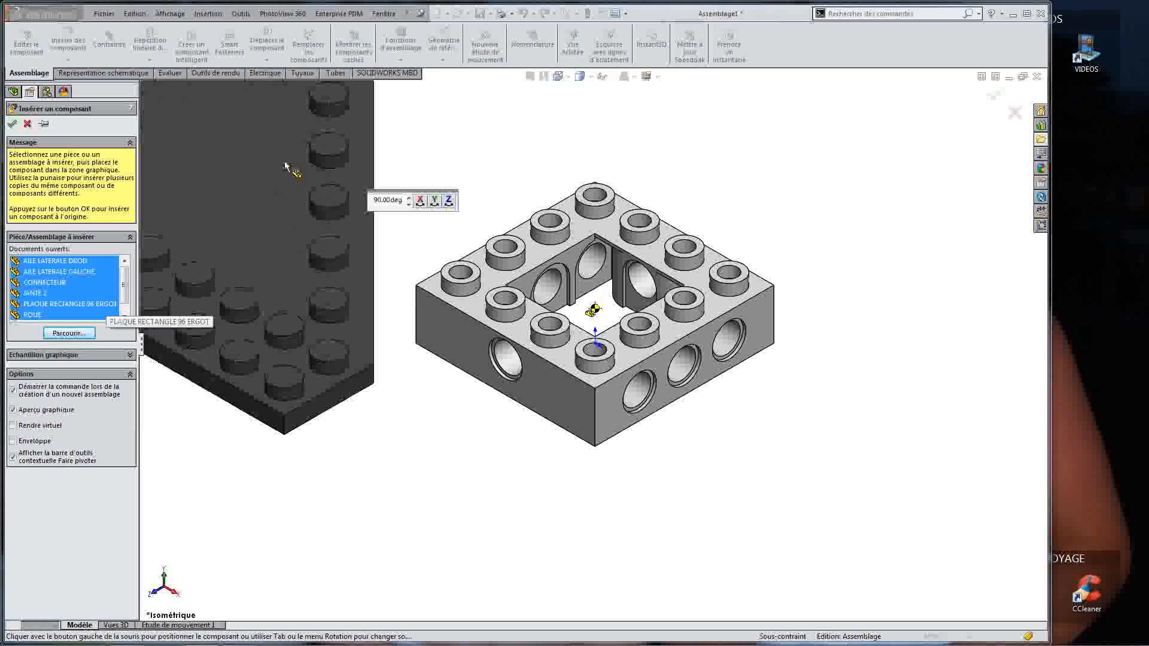
scroll(284, 162, "up", 6)
left_click(285, 161)
left_click(887, 306)
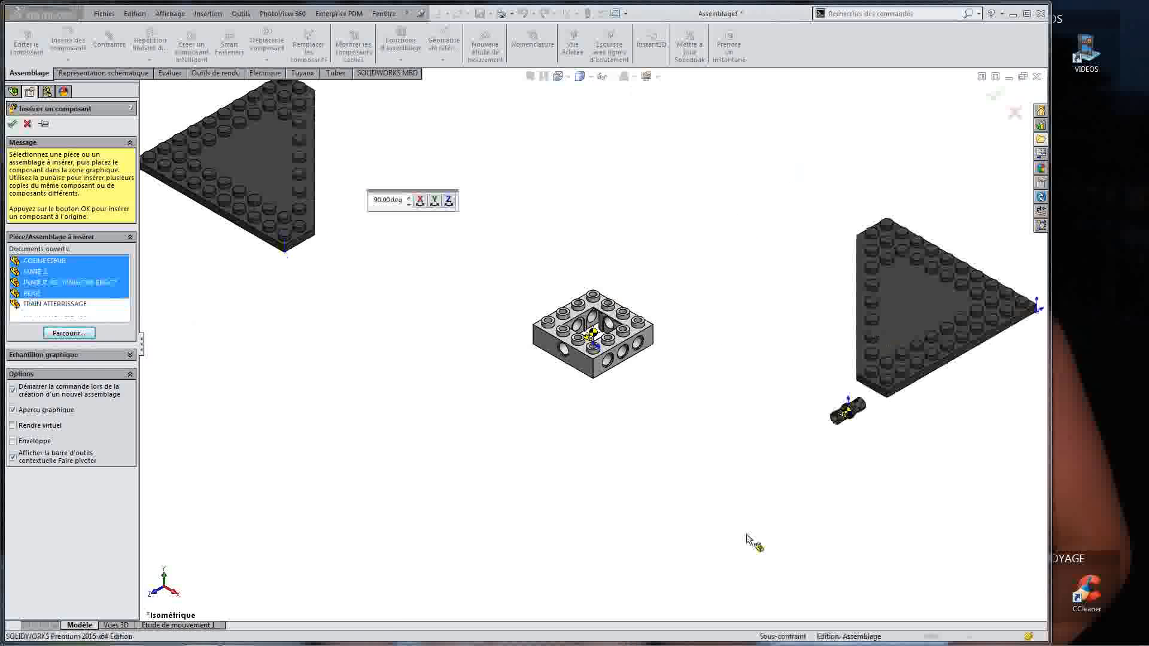
left_click(426, 479)
left_click(330, 392)
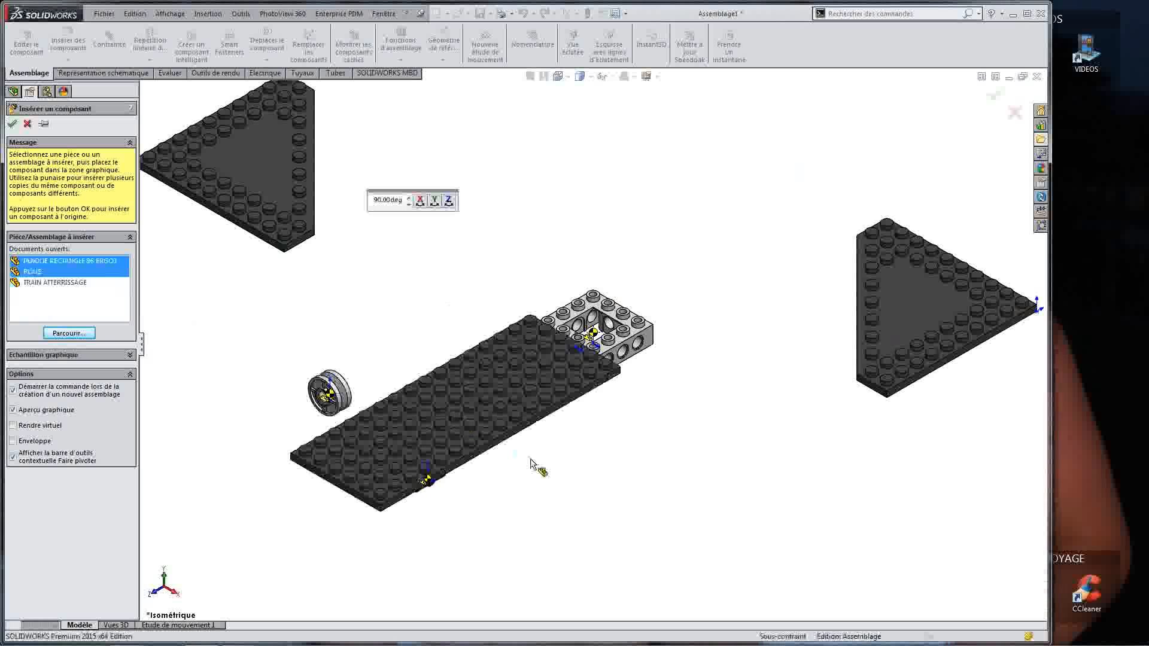
left_click(530, 462)
left_click(520, 231)
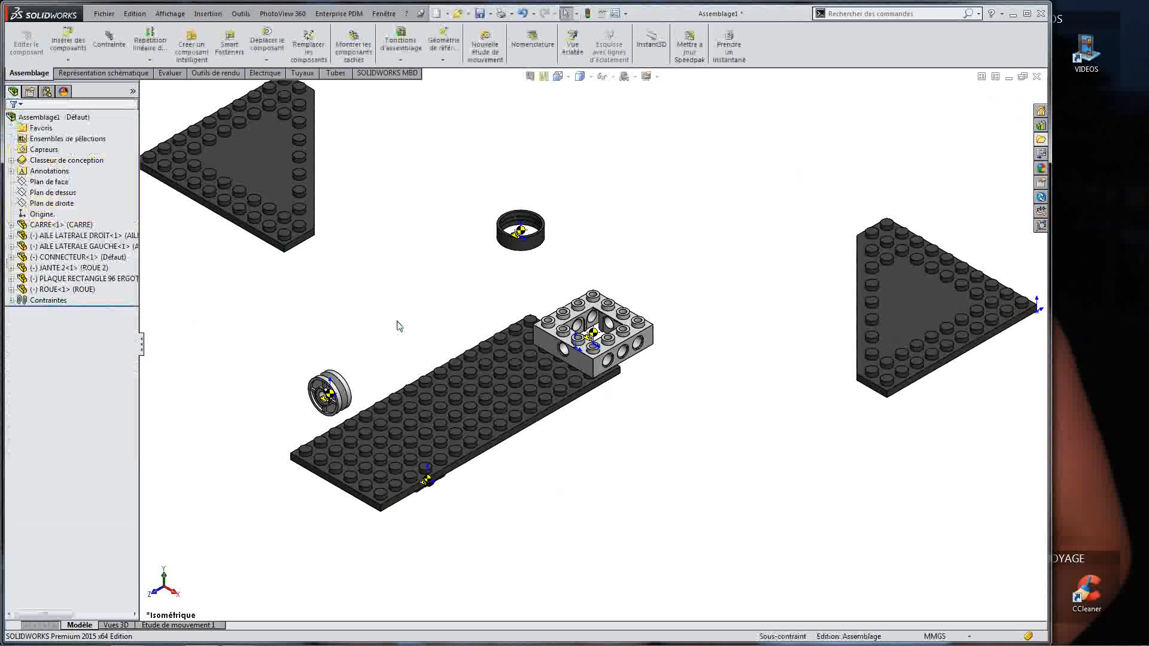
Step: Move both AILE LATERALE parts behind the CARRE part and rotate AILE LATERALE DROIT to a new orientation
key("f")
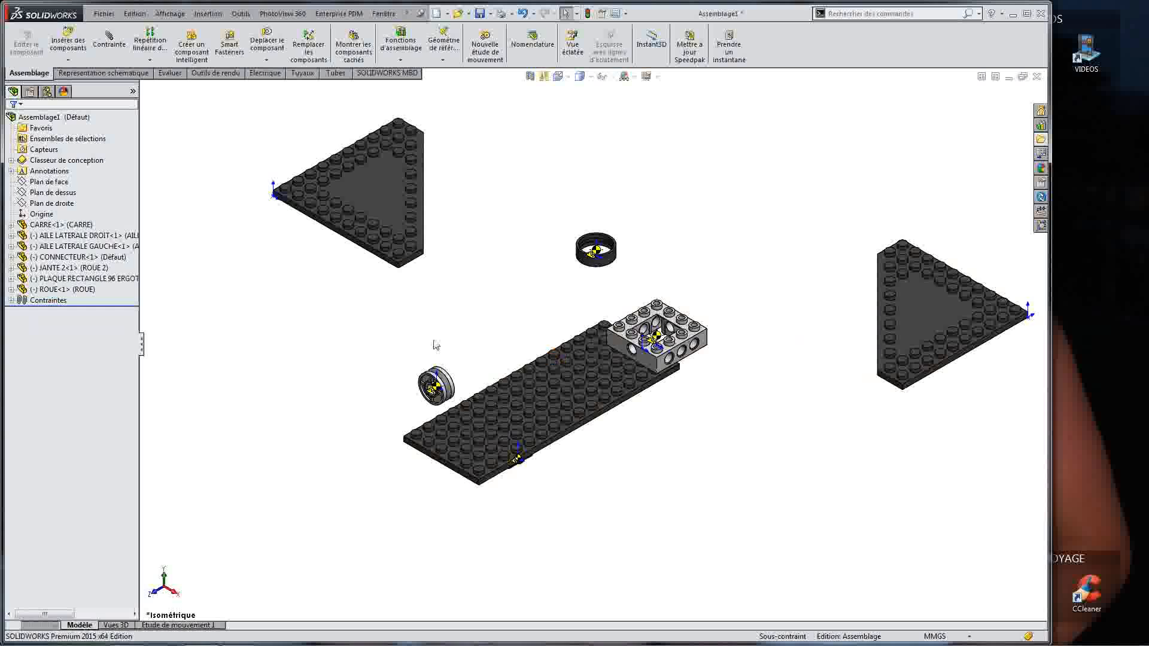
left_click_drag(402, 192, 804, 203)
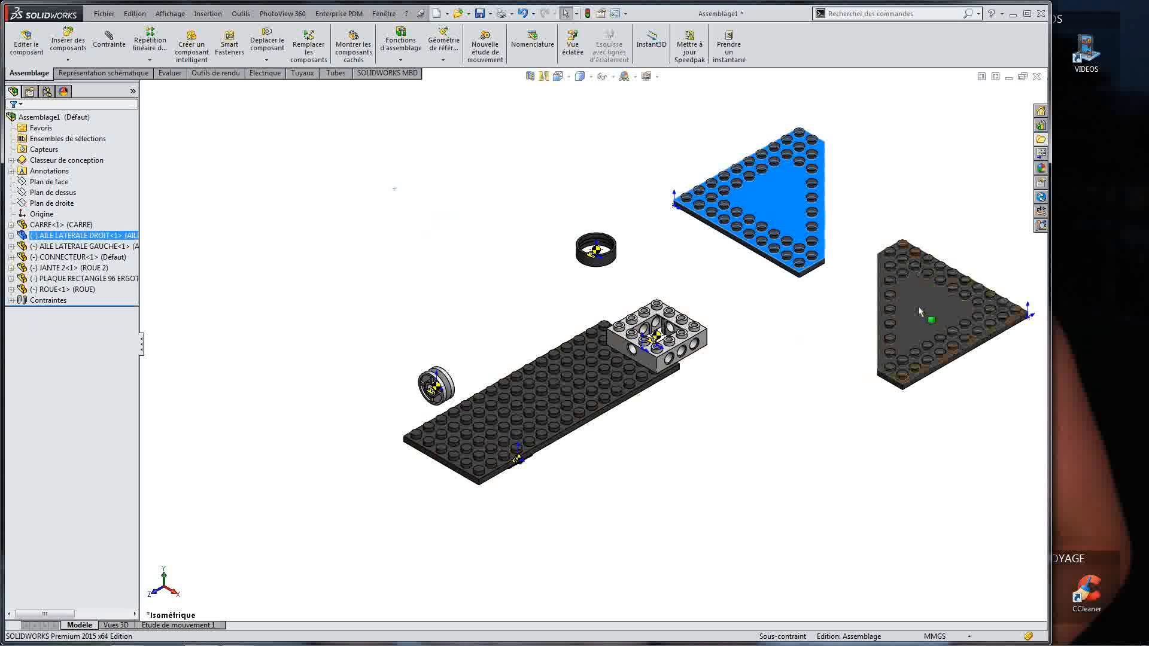
left_click_drag(928, 321, 904, 238)
right_click_drag(732, 207, 964, 349)
right_click_drag(862, 215, 768, 300)
left_click_drag(849, 223, 755, 133)
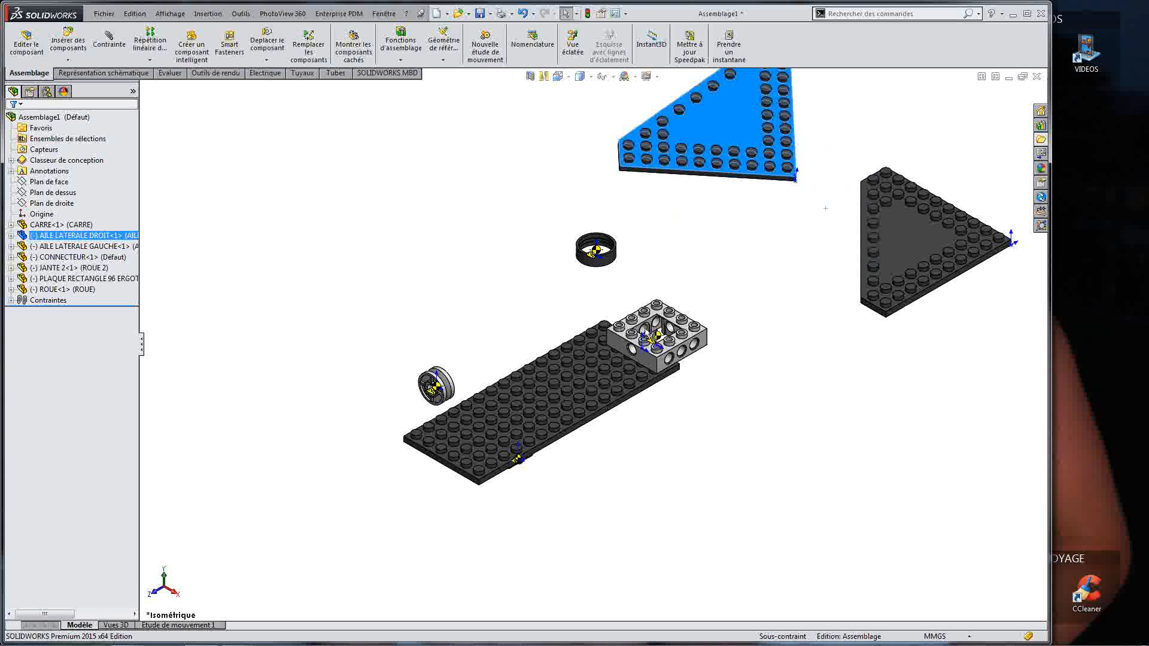
Step: Move the PLAQUE RECTANGLE 96 ERGOT away from the CARRE part and bring ROUE next to JANTE 2
left_click_drag(611, 405, 485, 181)
left_click_drag(605, 263, 452, 359)
left_click(538, 339)
scroll(539, 339, "down", 2)
scroll(646, 359, "up", 2)
scroll(742, 383, "down", 1)
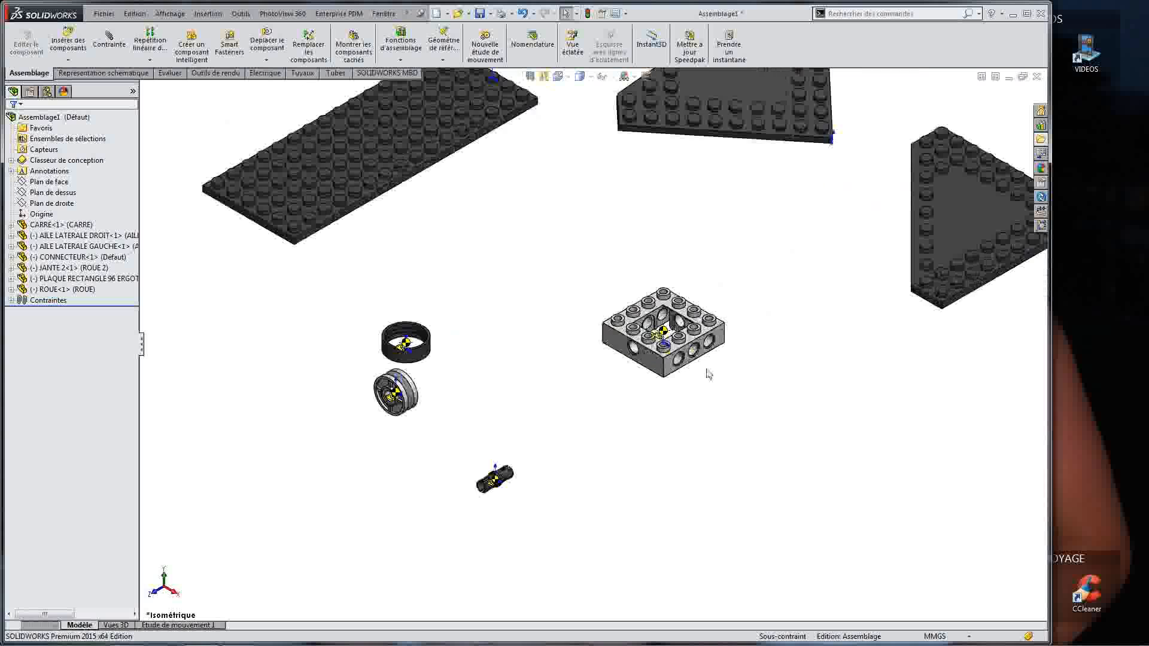
scroll(411, 204, "up", 1)
middle_click_drag(630, 199, 629, 226, "ctrl")
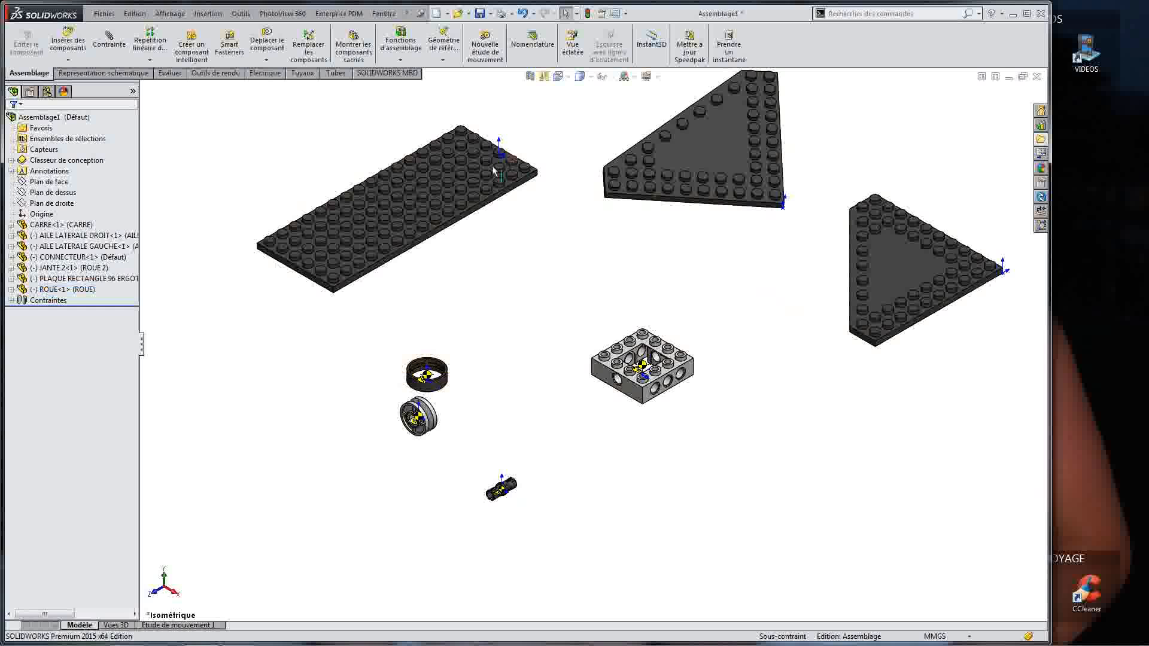
Step: Insert the missing TRAIN ATTERRISSAGE part from the ASM LEGO folder and place it beside the CARRE part
left_click(84, 279)
scroll(599, 371, "down", 3)
scroll(562, 379, "up", 2)
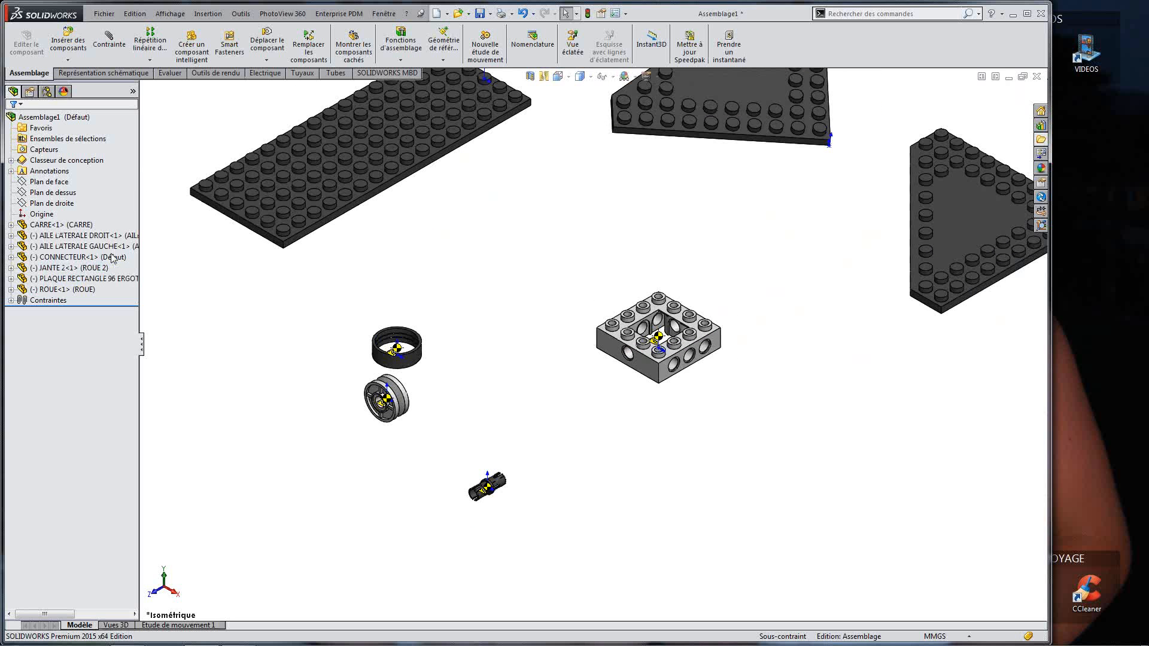
left_click(69, 43)
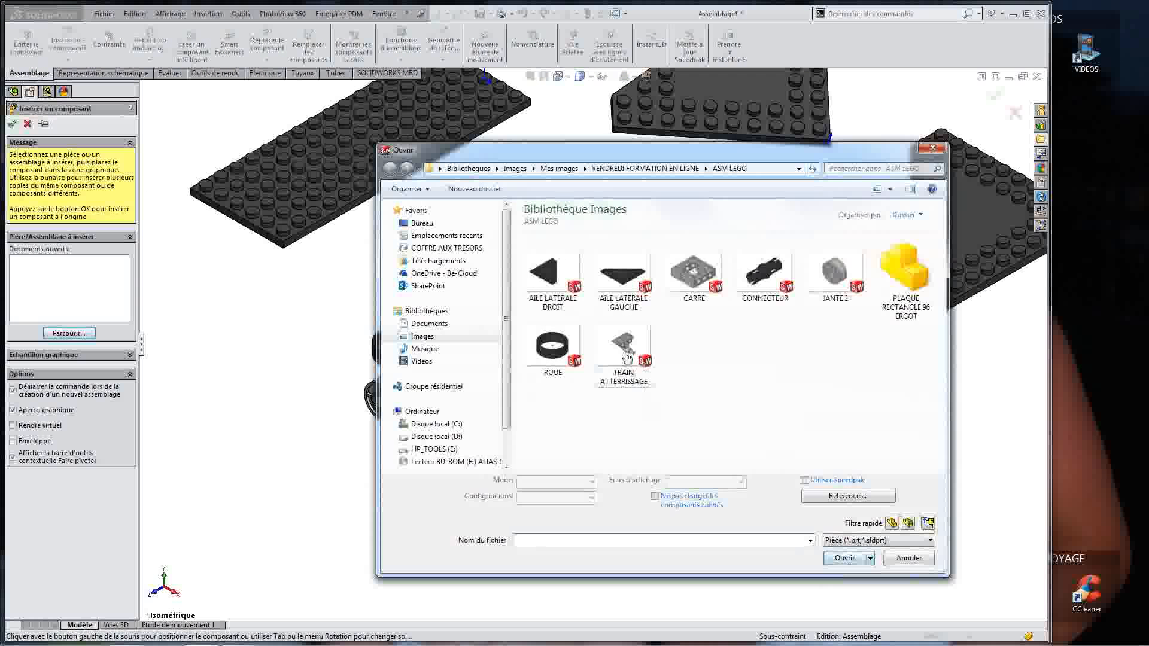
double_click(627, 358)
left_click(802, 479)
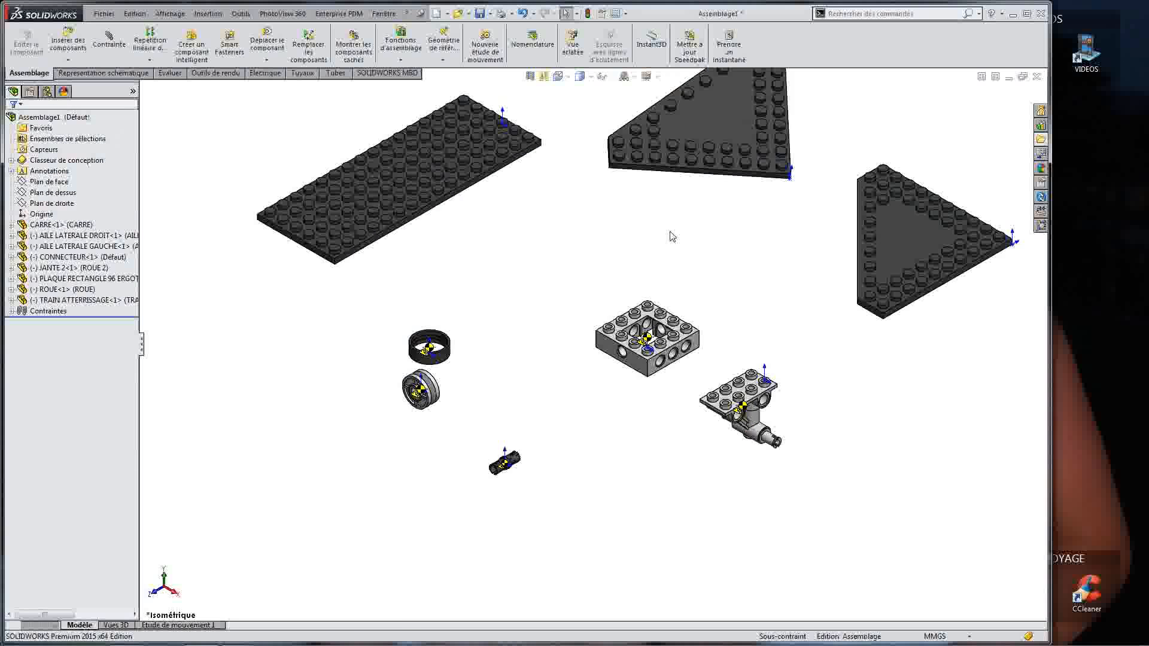
Step: Shift the TRAIN ATTERRISSAGE part slightly upward beside the CARRE part
scroll(670, 237, "up", 2)
middle_click_drag(670, 236, 670, 291)
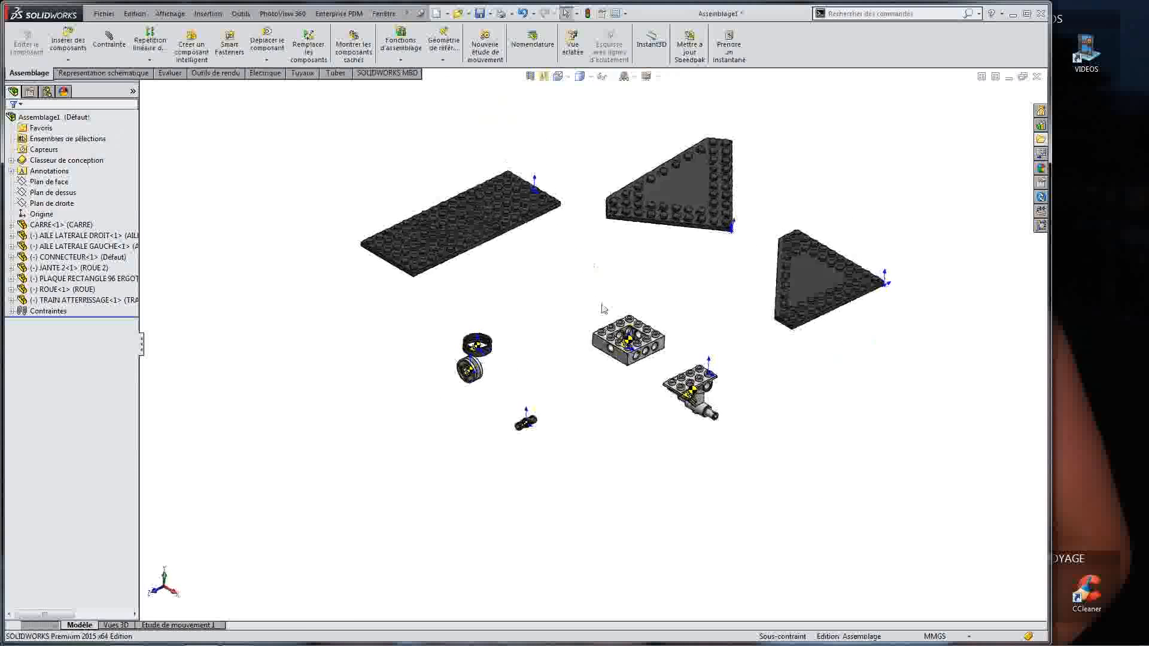
scroll(603, 309, "down", 5)
scroll(626, 428, "up", 6)
scroll(377, 392, "down", 3)
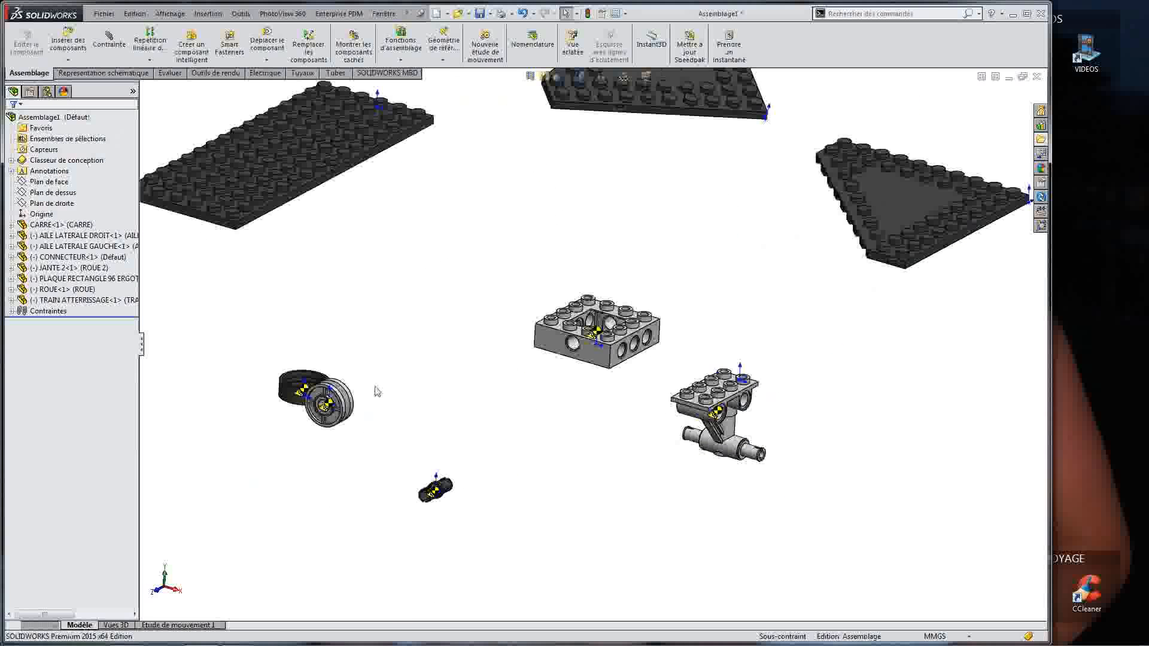
middle_click_drag(684, 268, 669, 268)
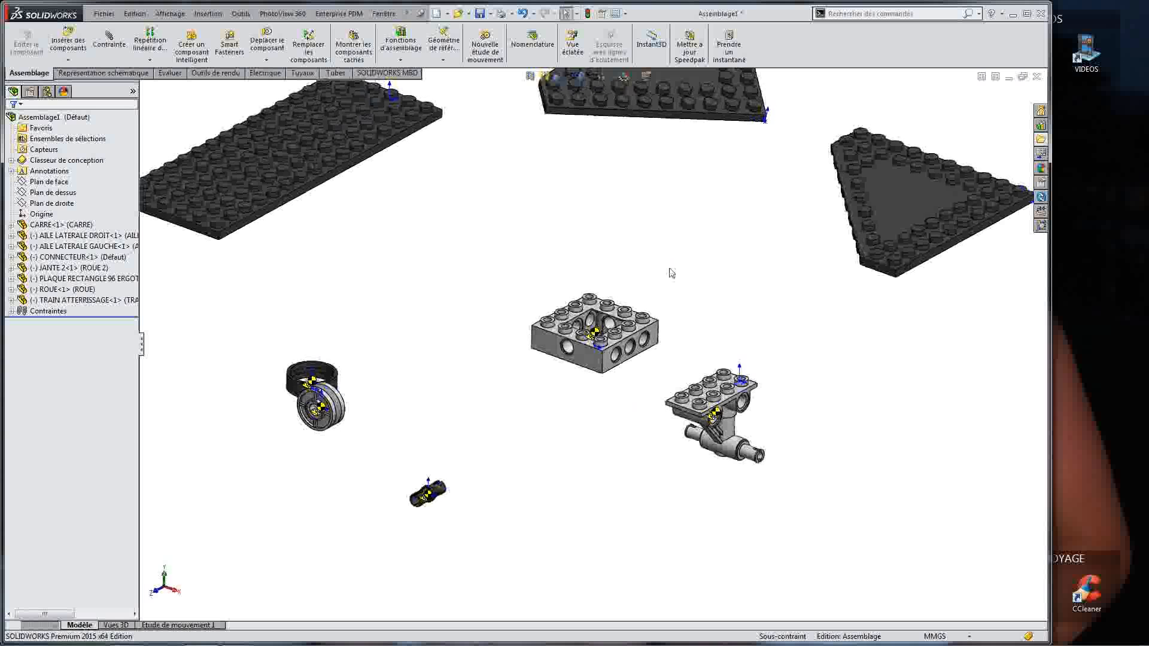
scroll(679, 407, "down", 3)
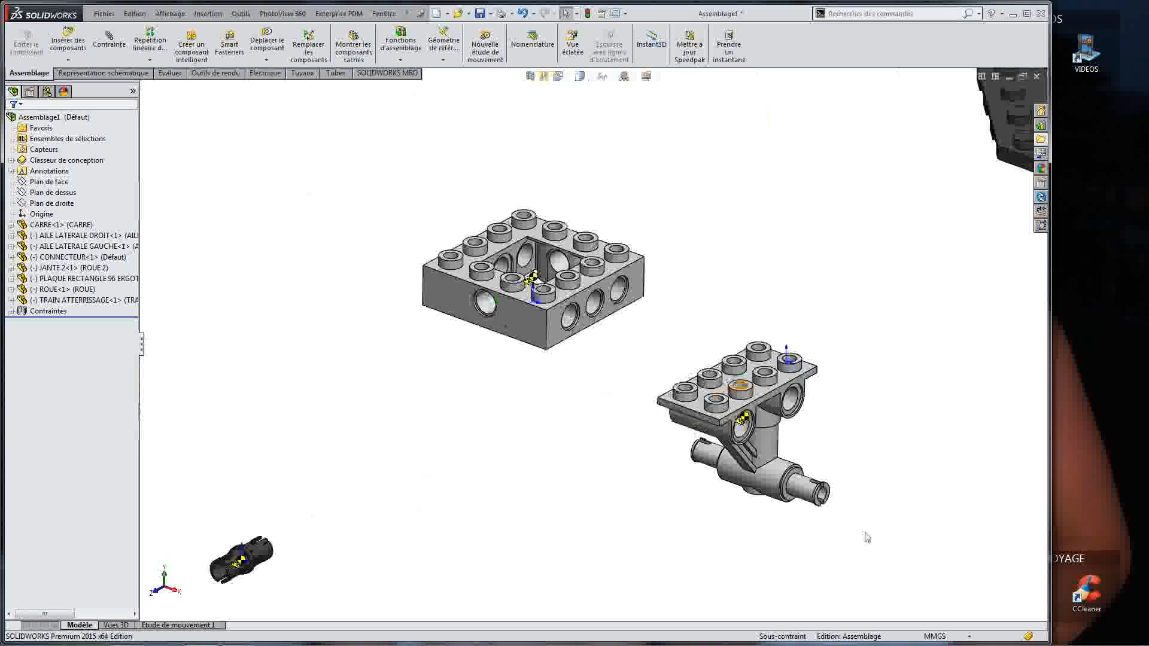
scroll(715, 425, "down", 4)
scroll(654, 277, "up", 3)
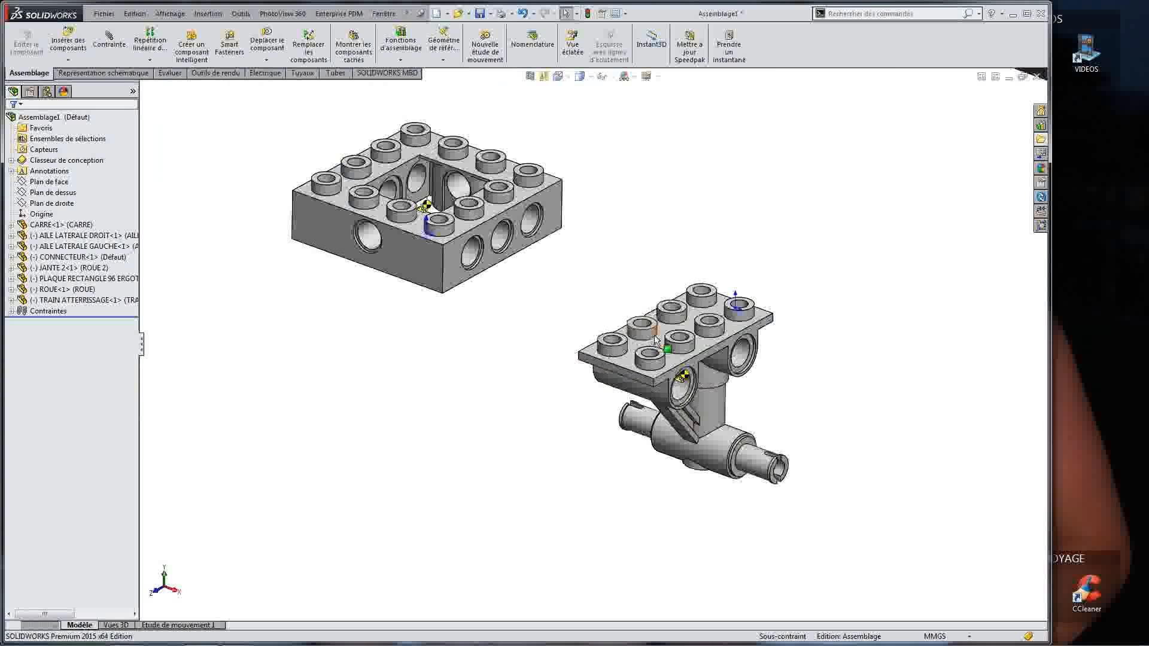
left_click_drag(659, 342, 668, 316)
left_click(328, 408)
scroll(327, 408, "up", 3)
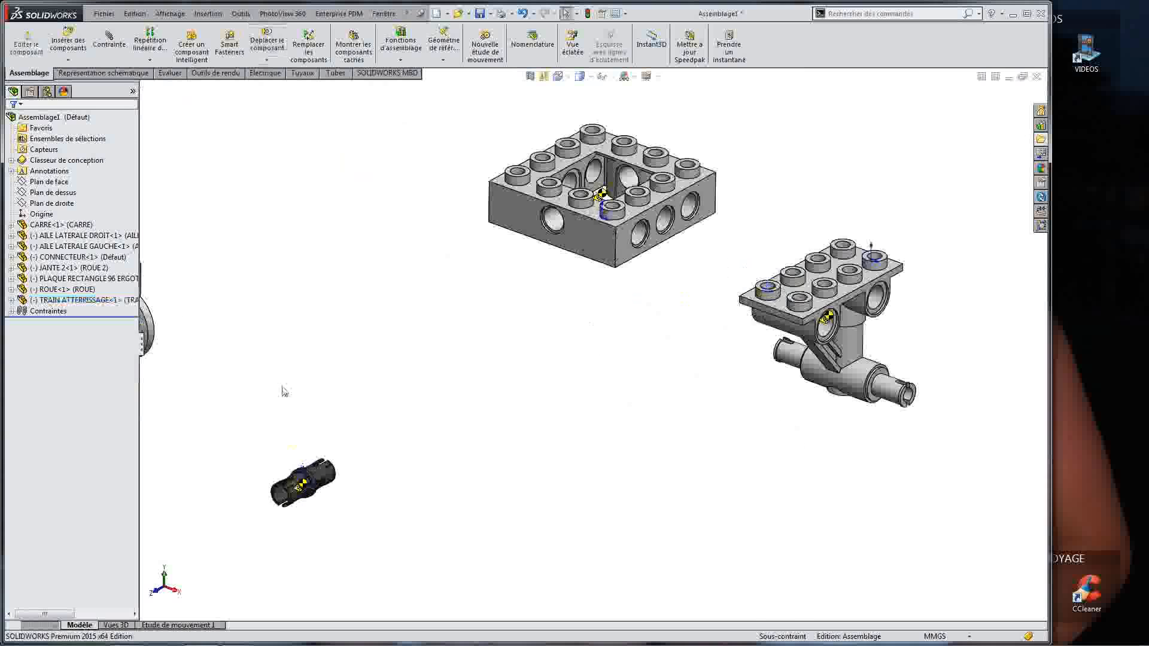
Step: Rotate the ROUE tire upright and move it beside JANTE 2, so both face roughly the same direction
scroll(283, 388, "down", 5)
left_click_drag(428, 216, 280, 228)
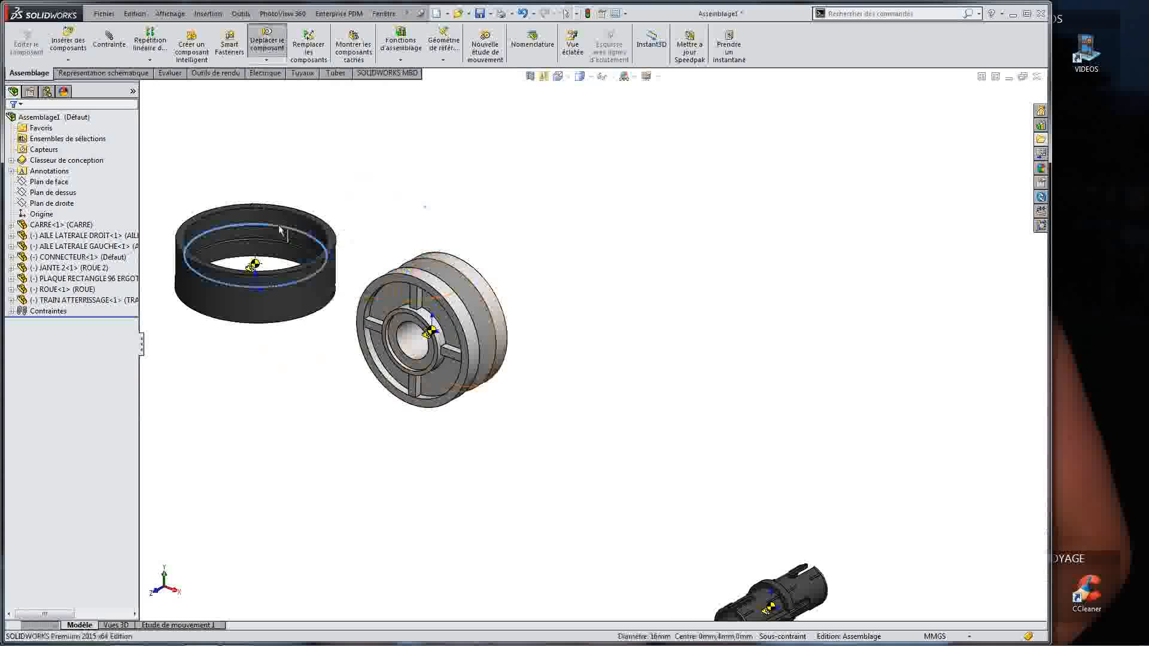
right_click_drag(280, 229, 252, 189)
left_click(251, 188)
left_click_drag(253, 187, 574, 180)
left_click(605, 413)
scroll(605, 400, "up", 1)
scroll(535, 302, "down", 2)
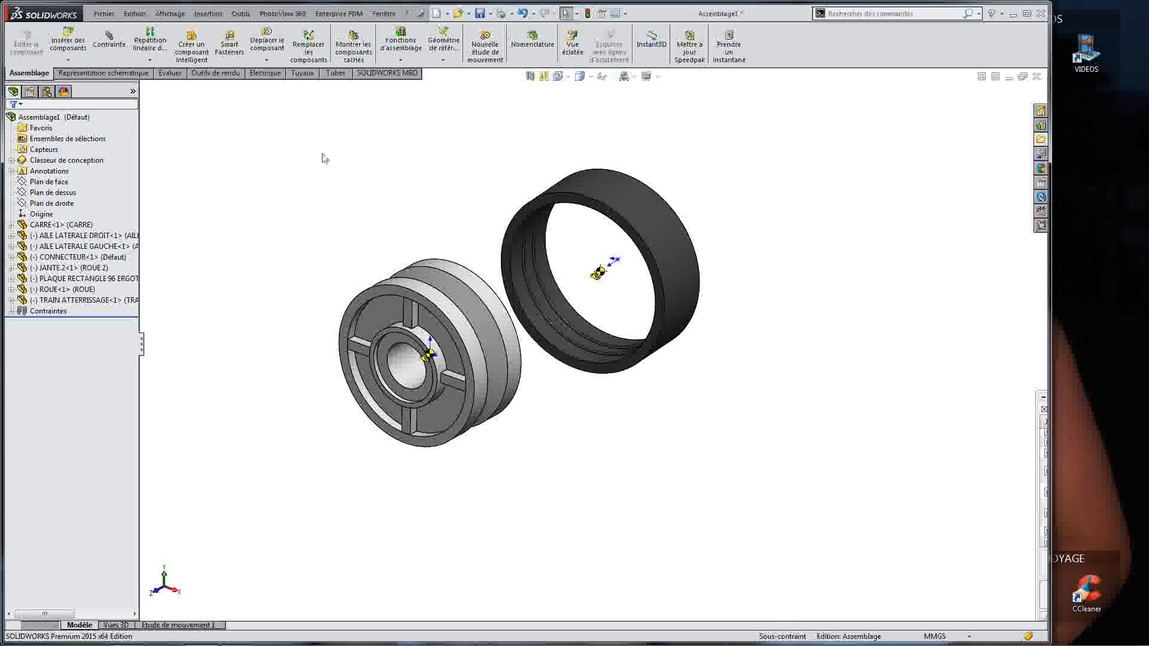
Step: Add a concentric mate between the outer cylindrical faces of JANTE 2 and ROUE
left_click(118, 46)
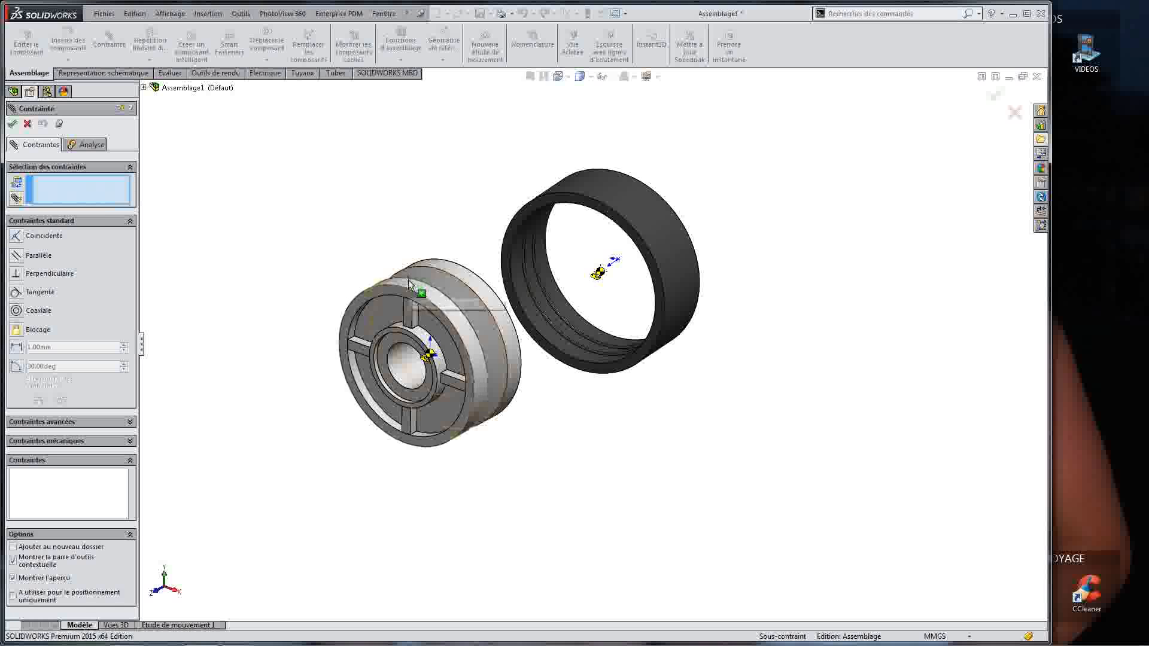
left_click(462, 304)
left_click(657, 239)
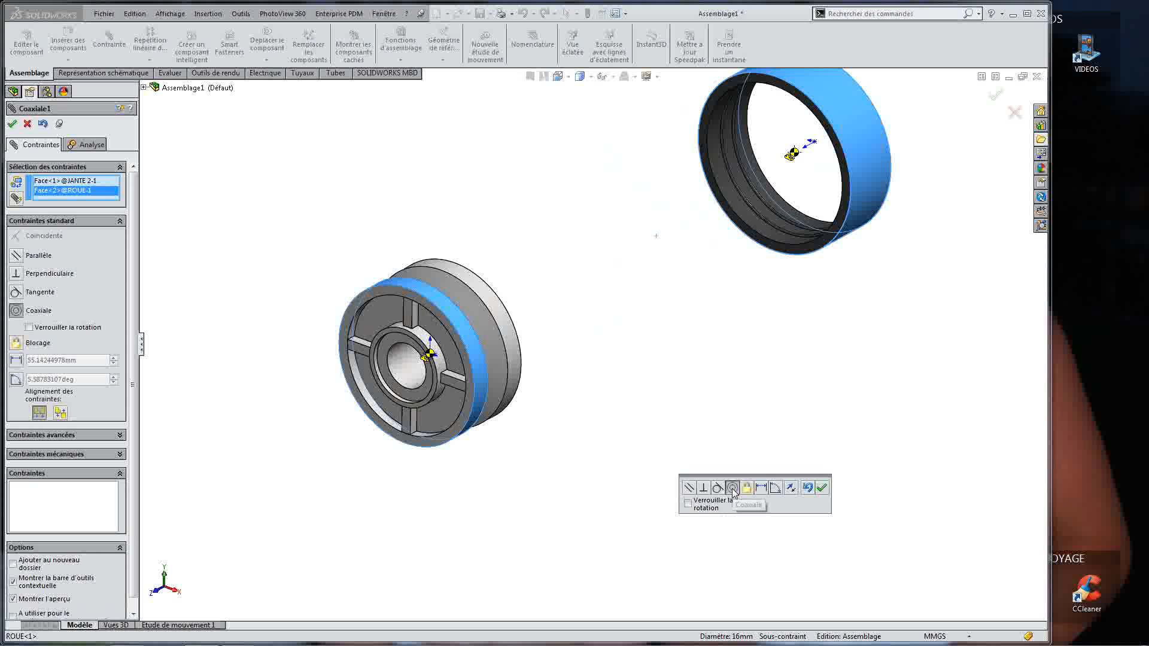
left_click(822, 489)
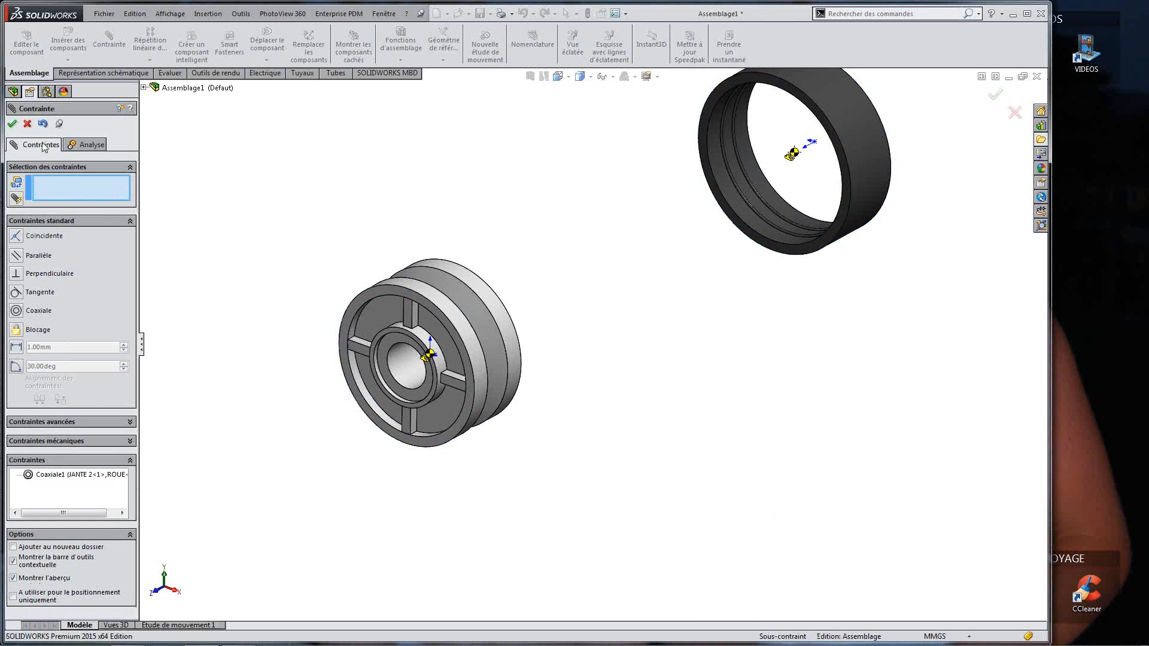
left_click(27, 124)
Step: Slide the ROUE tire along its shared axis closer to JANTE 2 to test the concentric mate
scroll(586, 250, "up", 2)
scroll(531, 304, "down", 1)
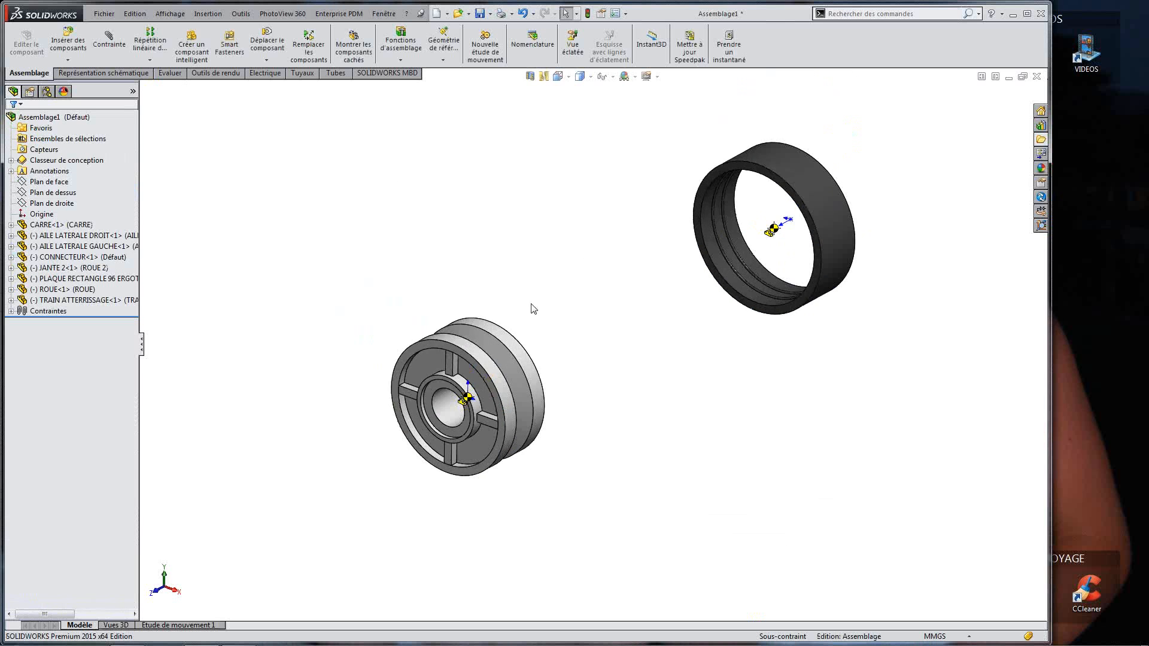
scroll(531, 304, "up", 2)
scroll(736, 317, "down", 2)
left_click_drag(721, 314, 456, 521)
scroll(293, 469, "up", 4)
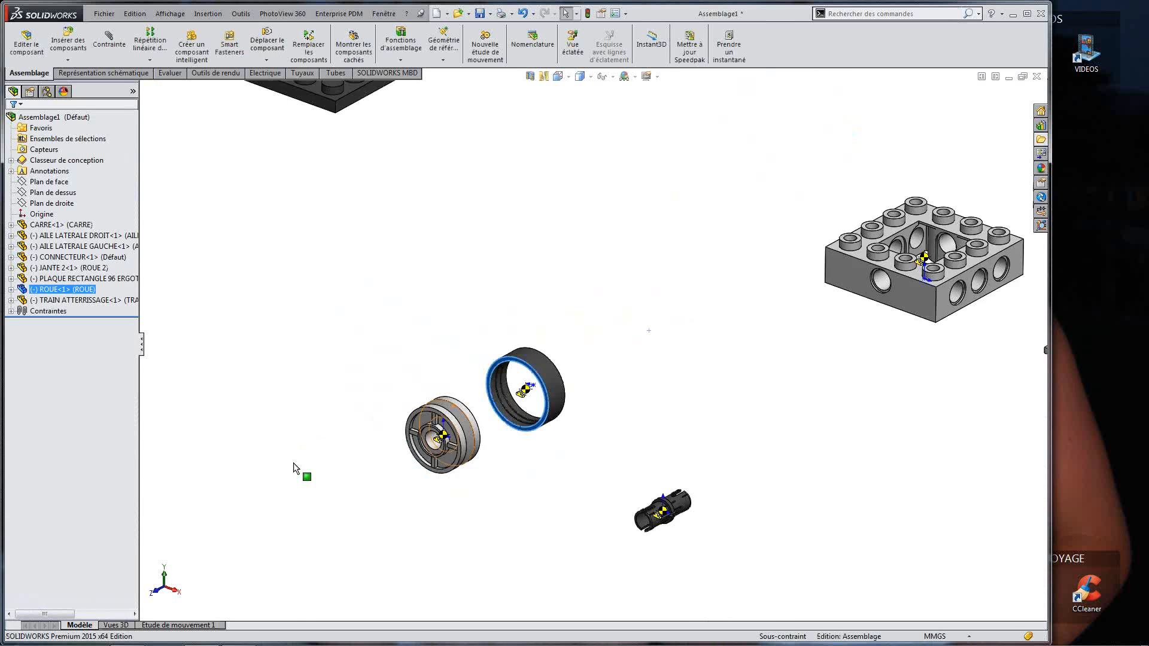
scroll(260, 453, "down", 4)
left_click(477, 306)
Step: Center ROUE on JANTE 2 with a width mate between the two side faces of each part
scroll(508, 308, "up", 1)
scroll(787, 369, "down", 2)
middle_click_drag(790, 369, 772, 380)
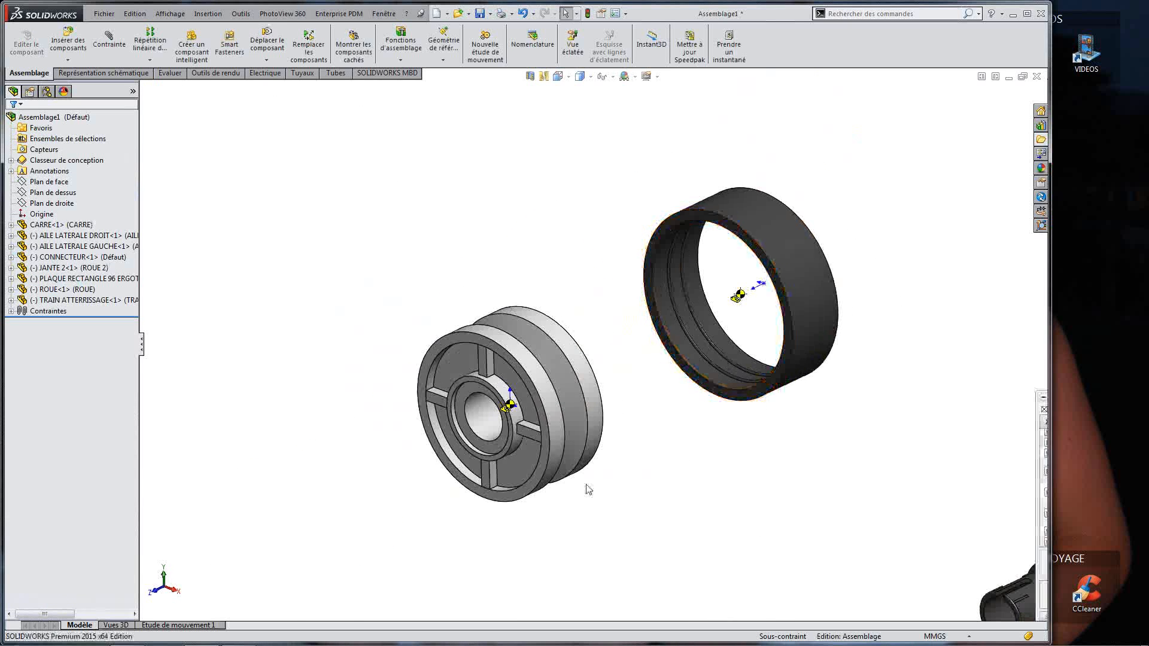
scroll(507, 379, "down", 2)
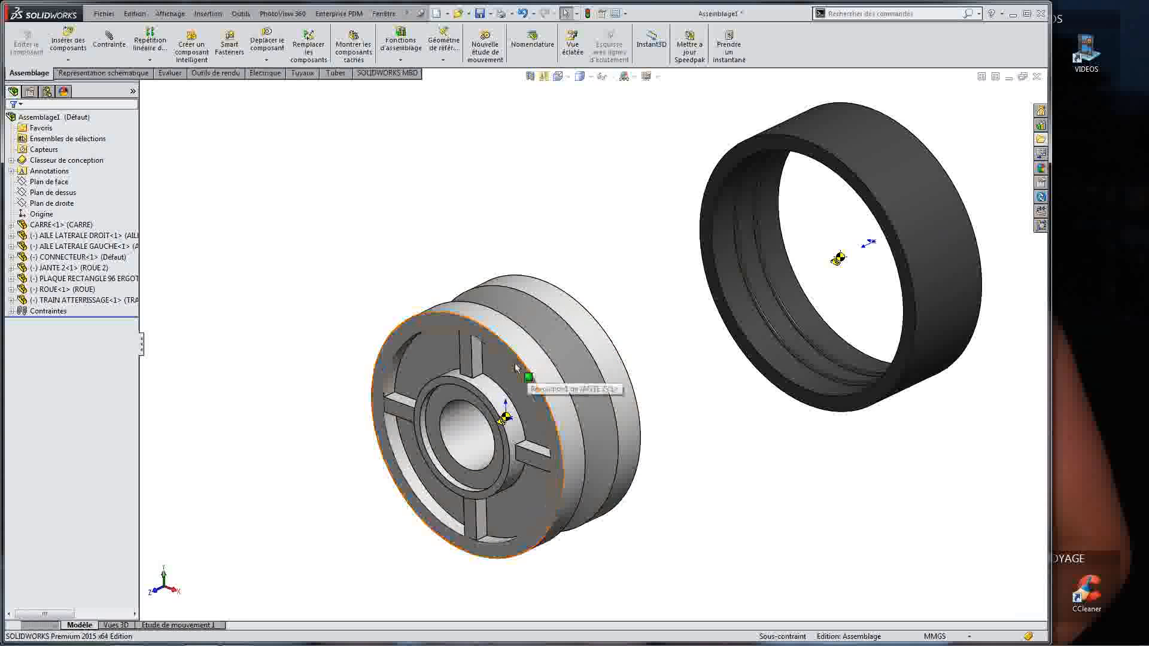
left_click(526, 374)
middle_click_drag(709, 410, 612, 406)
left_click(328, 304)
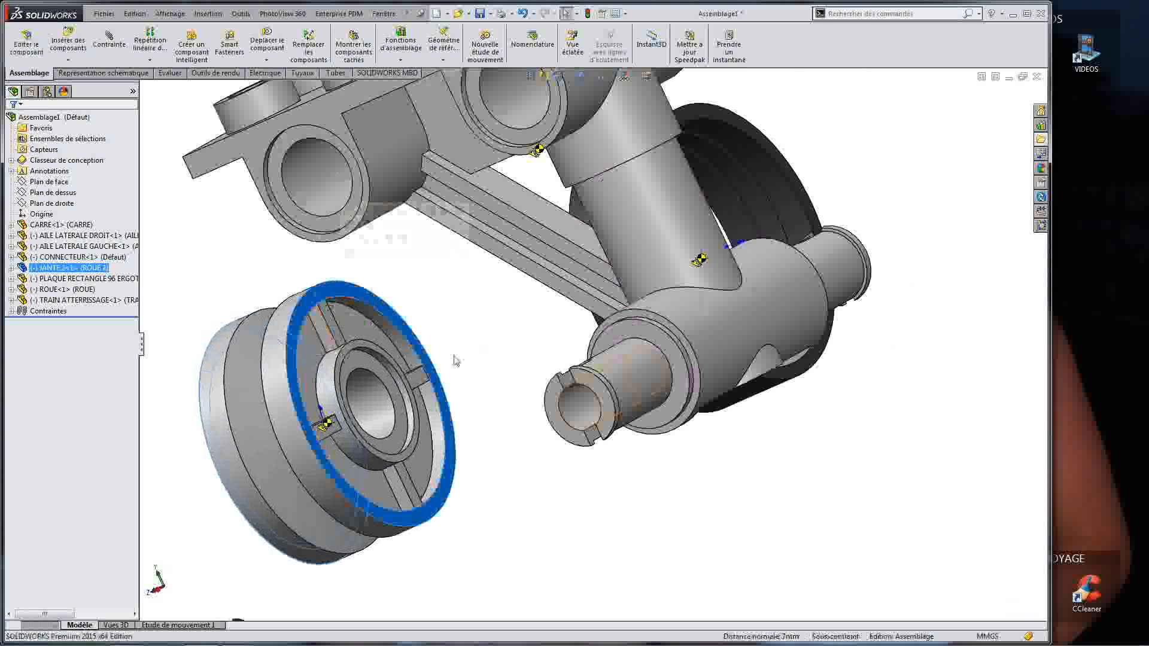
scroll(454, 359, "up", 3)
middle_click_drag(454, 359, 580, 359)
scroll(479, 342, "up", 4)
scroll(335, 353, "down", 6)
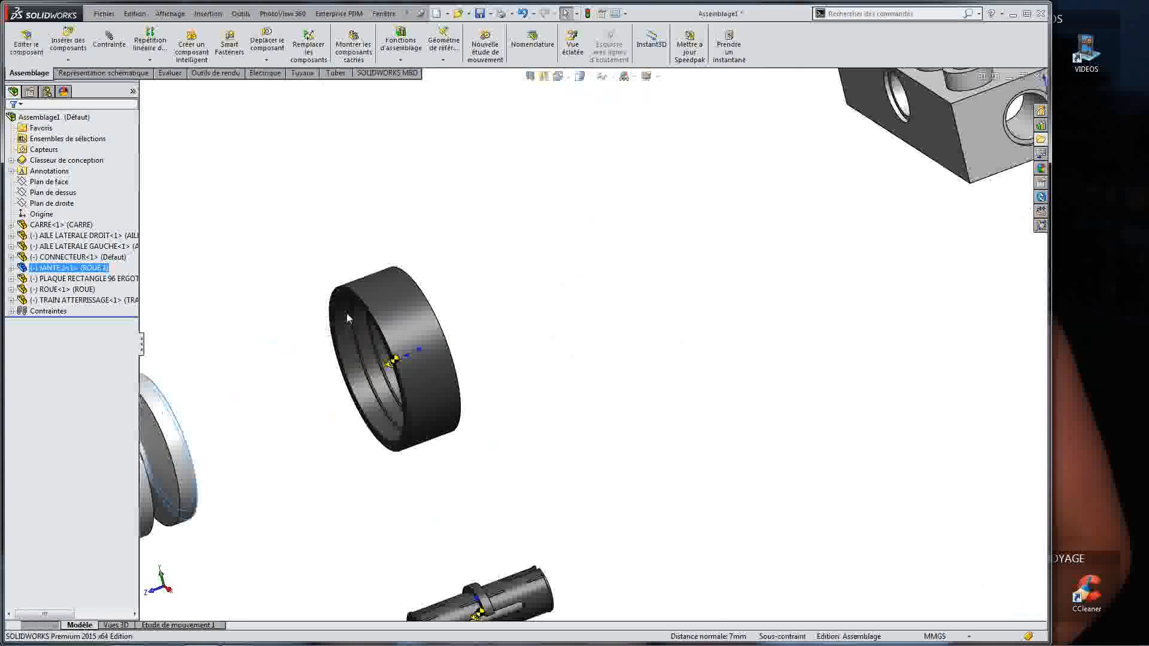
left_click(437, 279, "ctrl")
scroll(599, 419, "up", 5)
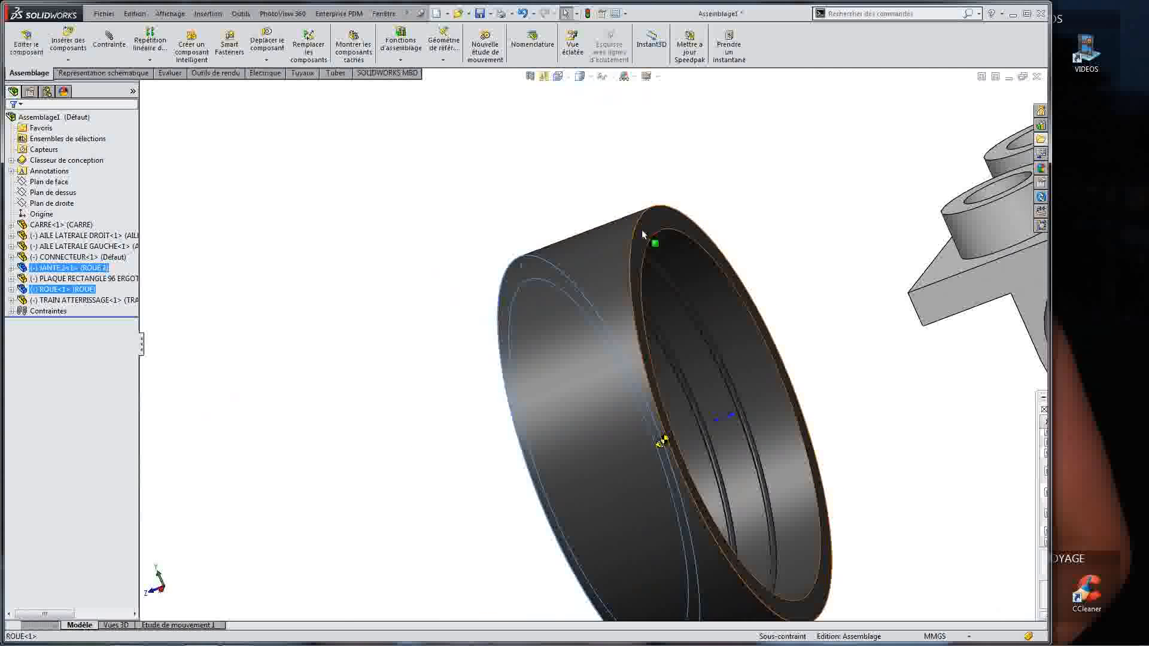
middle_click_drag(591, 419, 454, 368)
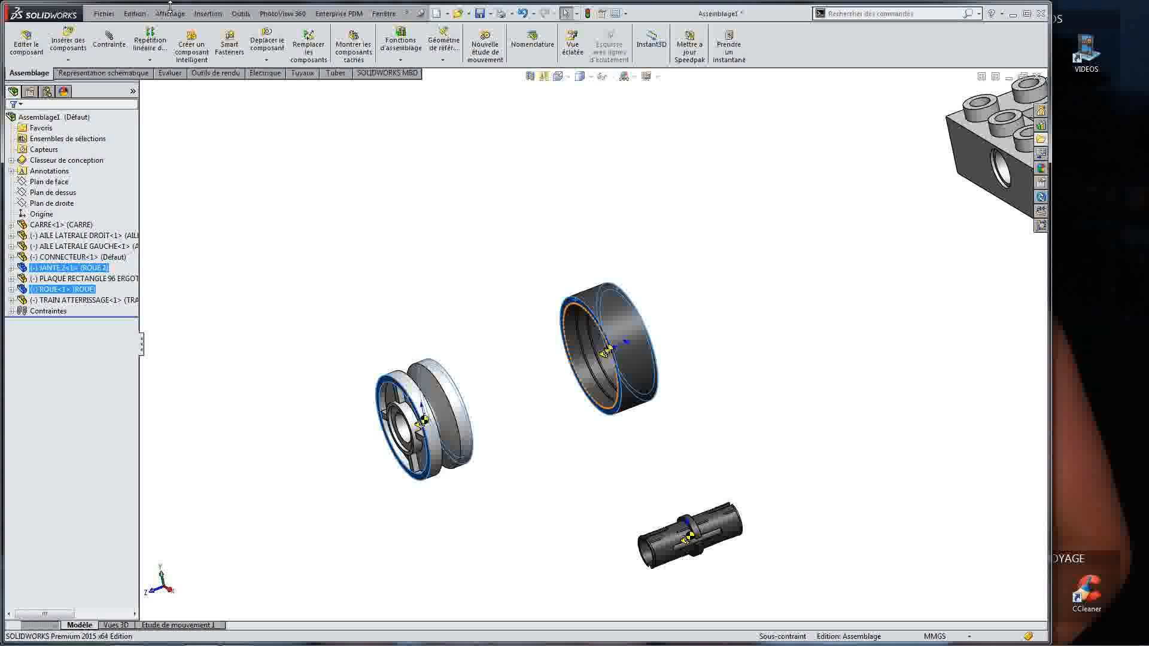
left_click(109, 42)
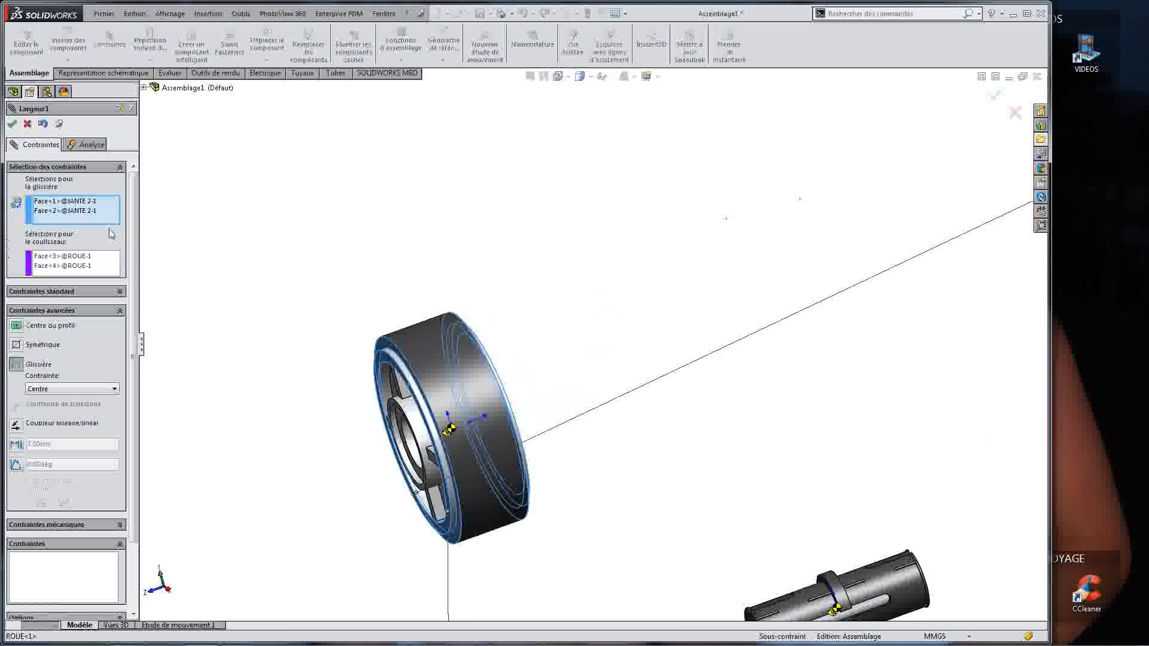
left_click(12, 124)
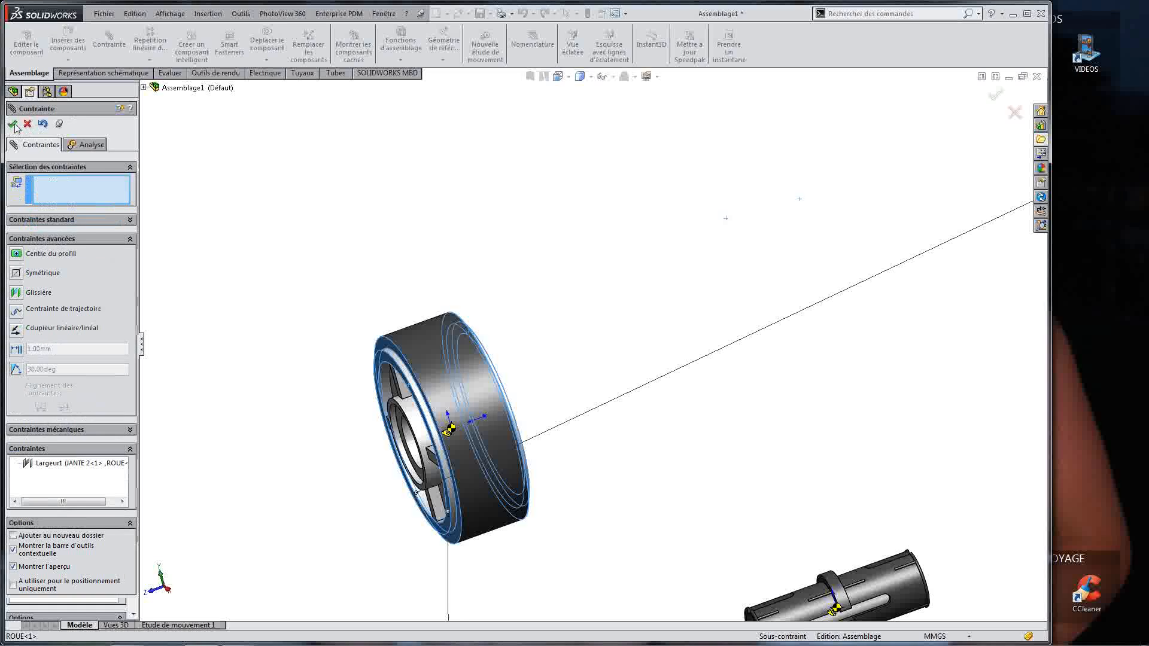
Step: Move and rotate the mated ROUE and JANTE 2 together to test the wheel assembly
scroll(450, 311, "up", 3)
left_click_drag(527, 373, 584, 331)
right_click_drag(582, 331, 575, 242)
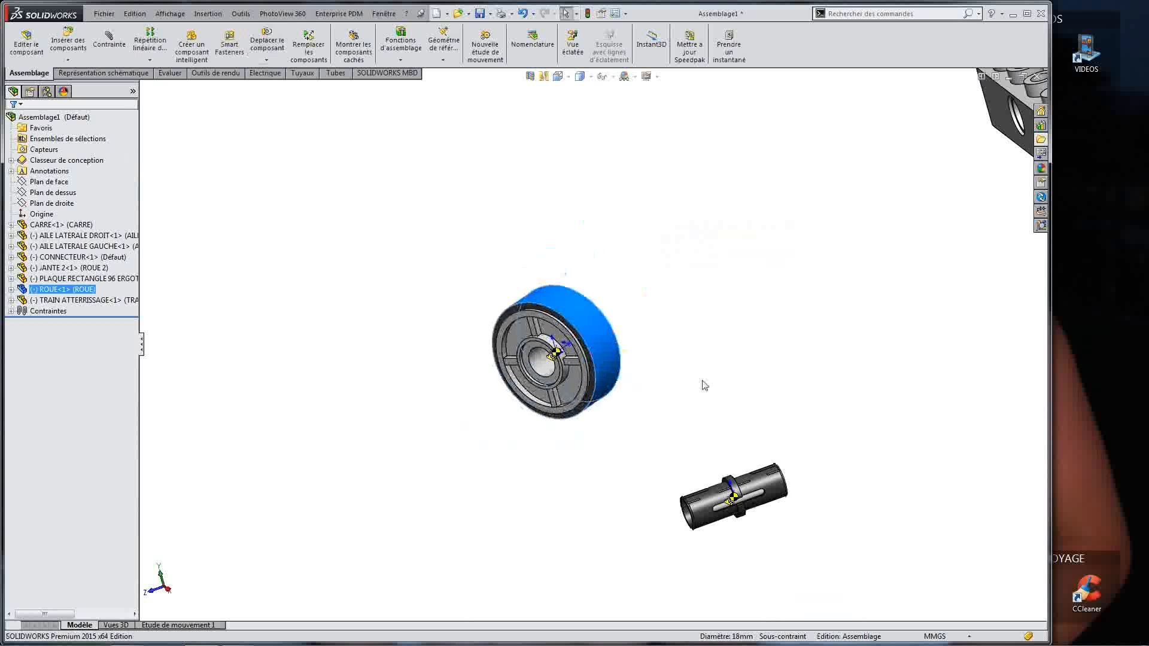
left_click(722, 399)
scroll(728, 405, "up", 5)
scroll(781, 358, "down", 3)
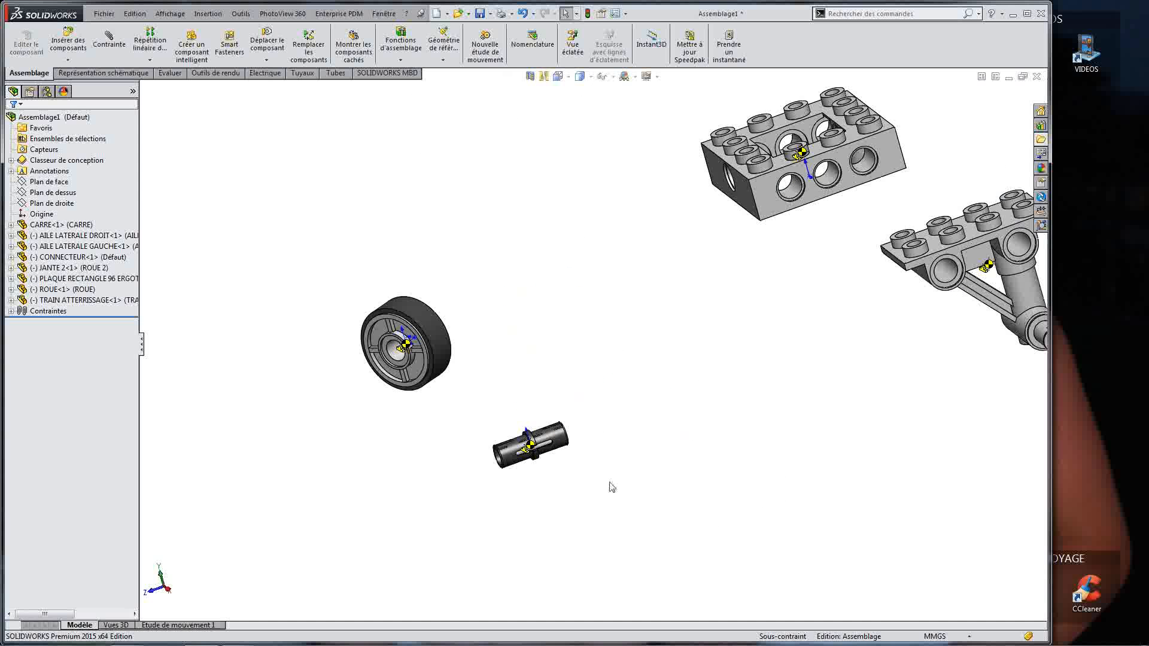
Step: Move CONNECTEUR away from the wheel into the free space between CARRE and TRAIN ATTERRISSAGE
left_click_drag(557, 428, 863, 230)
scroll(862, 230, "up", 2)
middle_click_drag(838, 231, 874, 228)
scroll(869, 222, "down", 3)
scroll(742, 203, "down", 3)
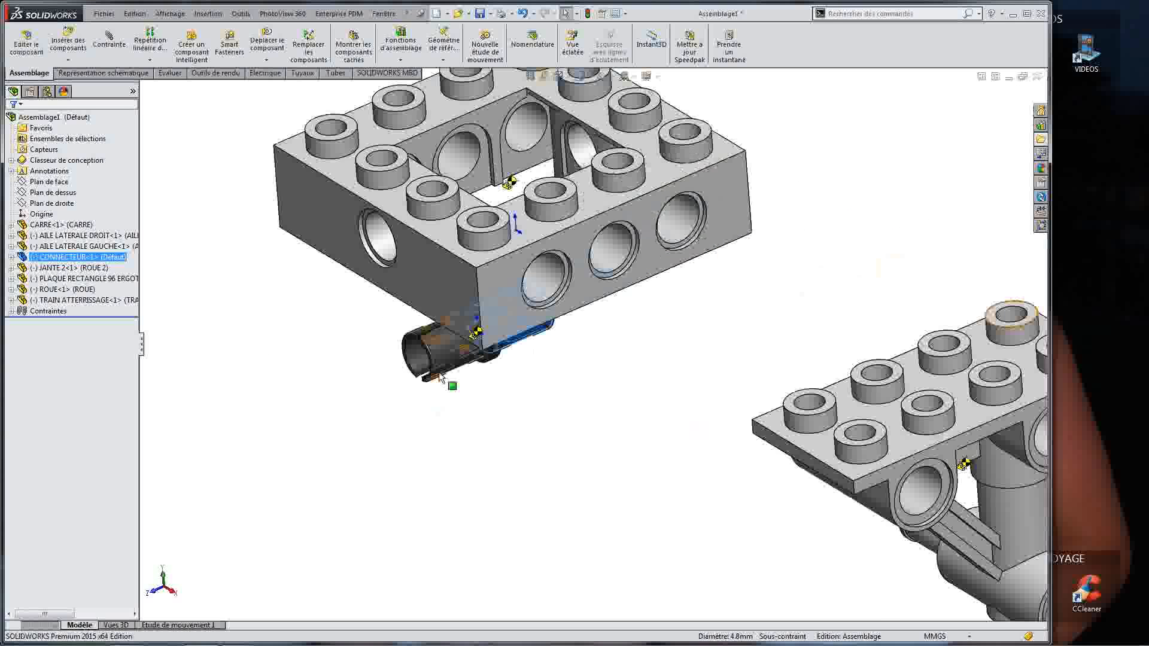
left_click(439, 369)
left_click_drag(564, 372, 821, 307)
scroll(821, 293, "down", 2)
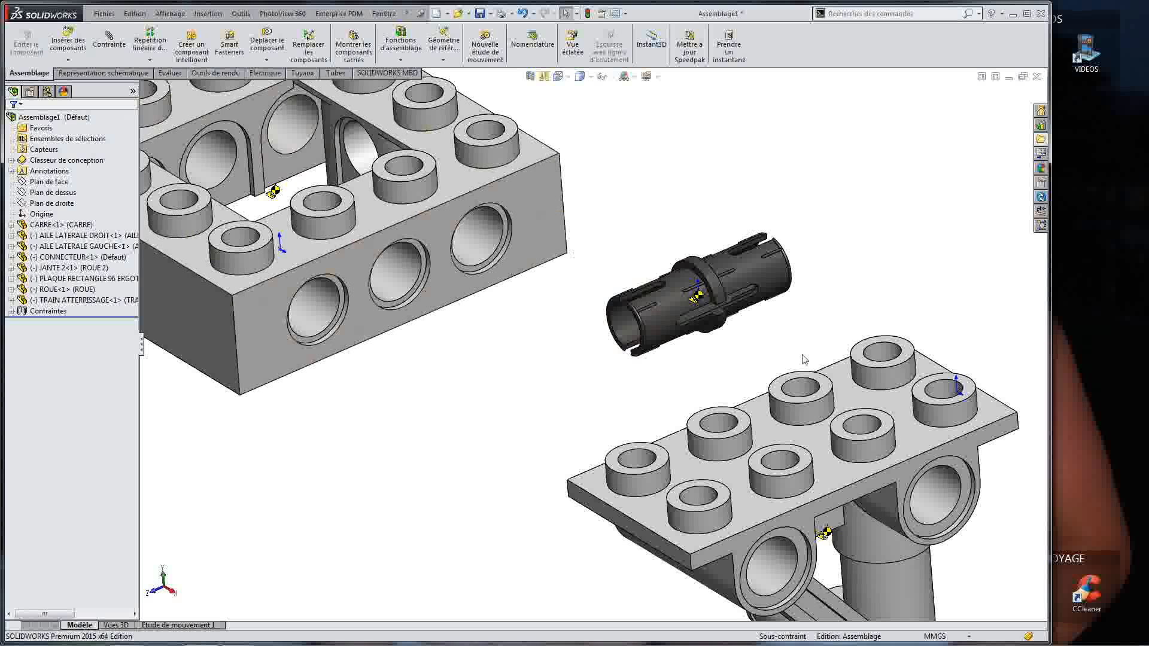
Step: Add a concentric mate between CONNECTEUR's cylindrical face and an end hole in CARRE's three-hole side, flipping the mate alignment
left_click(663, 329)
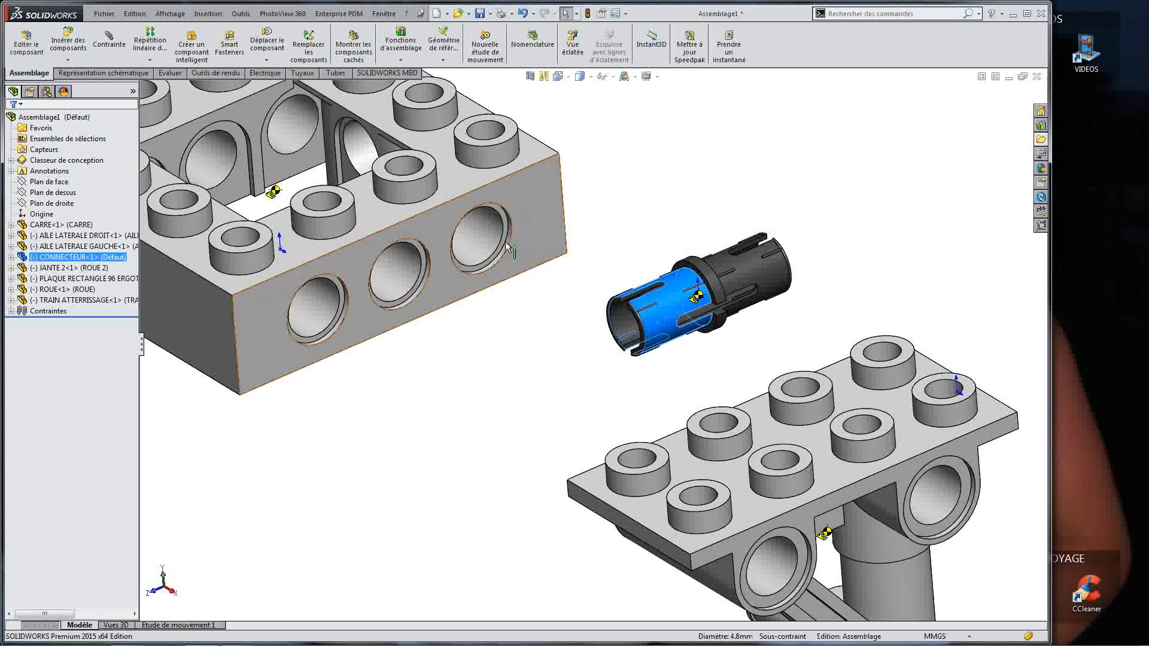
left_click(563, 339)
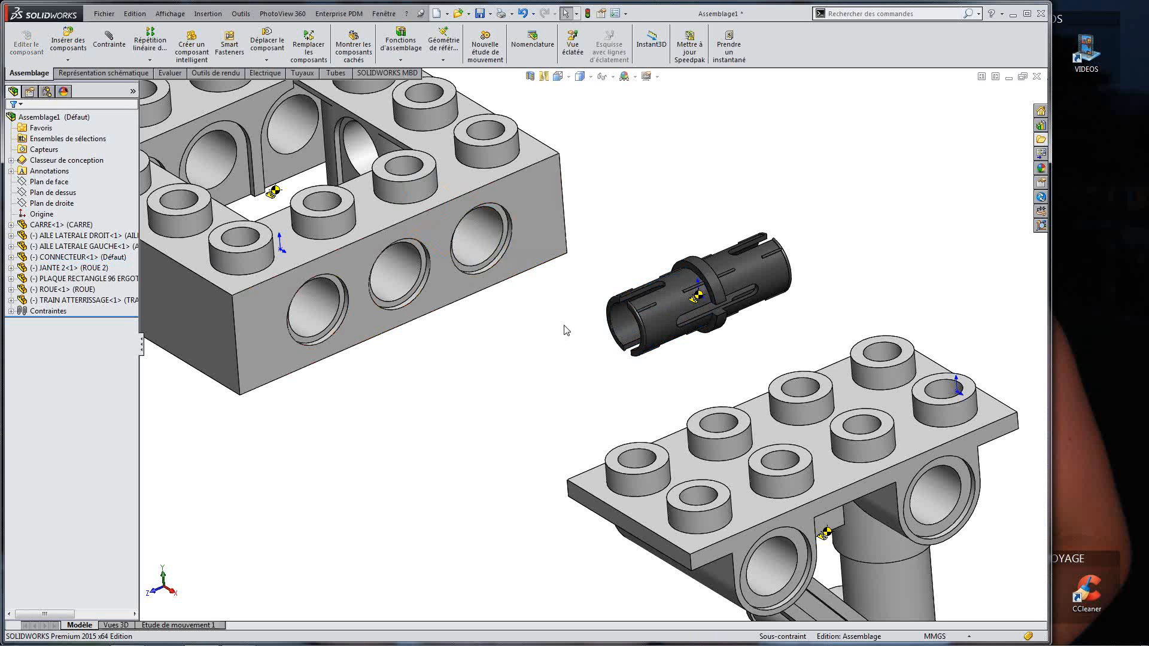
left_click(662, 330)
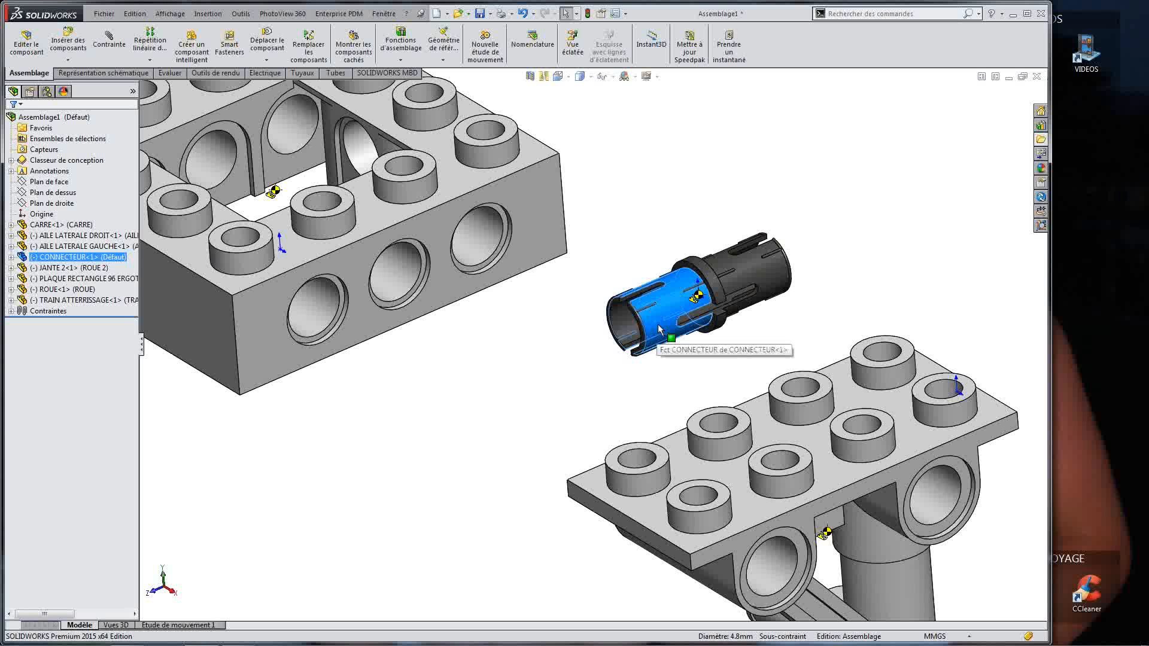
left_click_drag(659, 330, 482, 256)
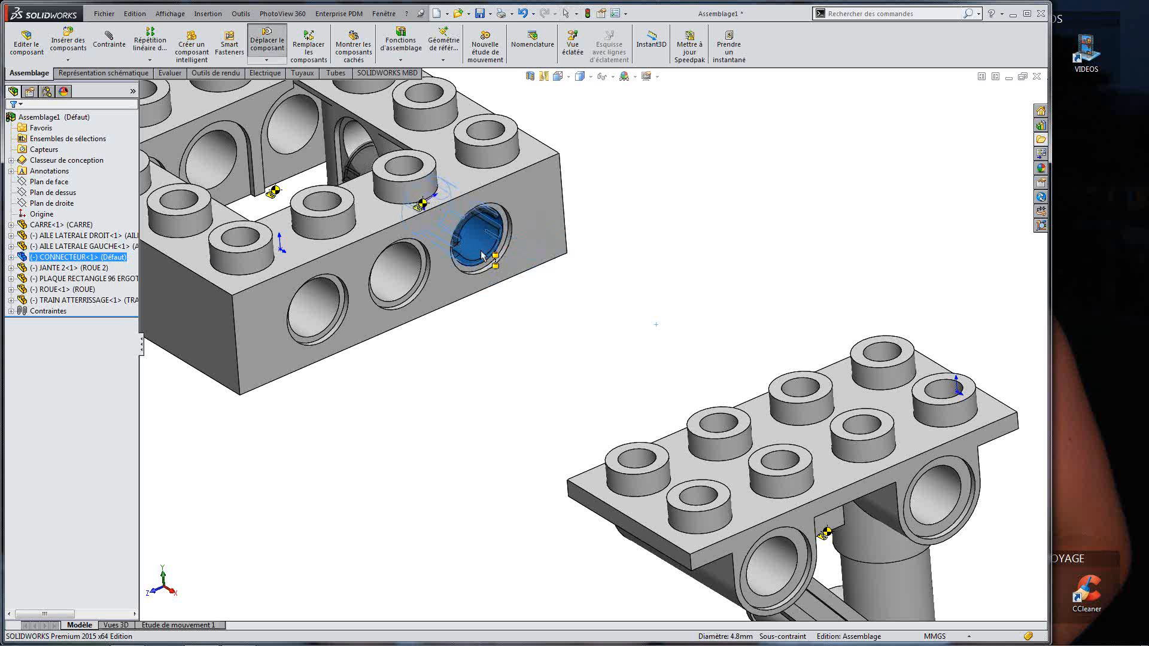
left_click(435, 220)
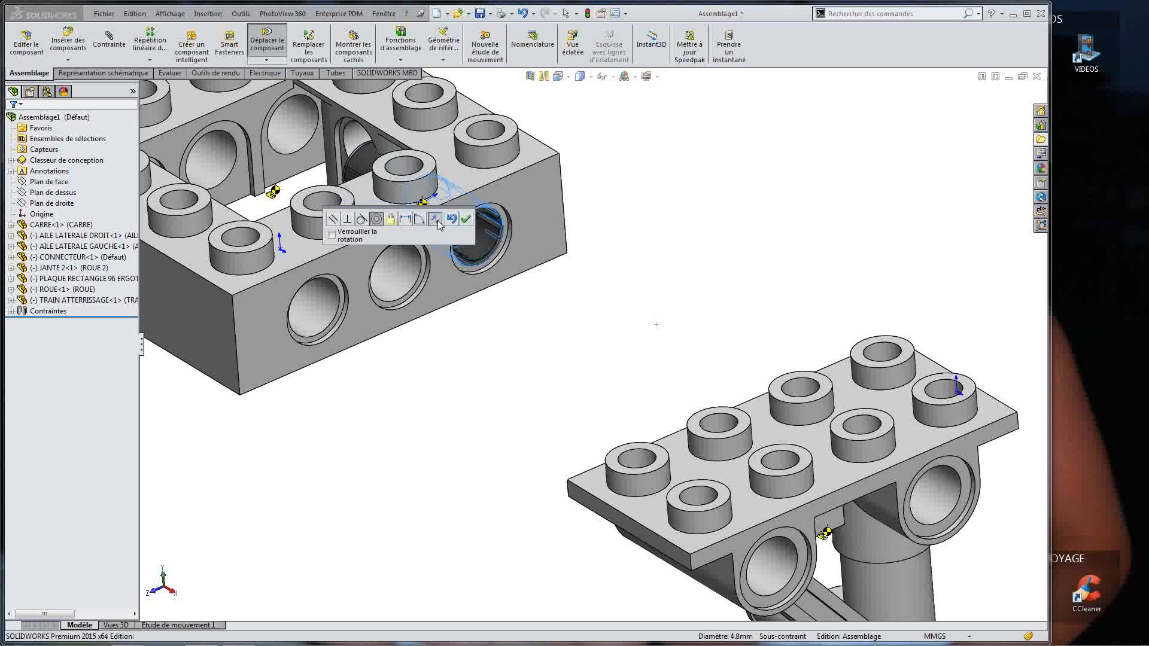
left_click(438, 222)
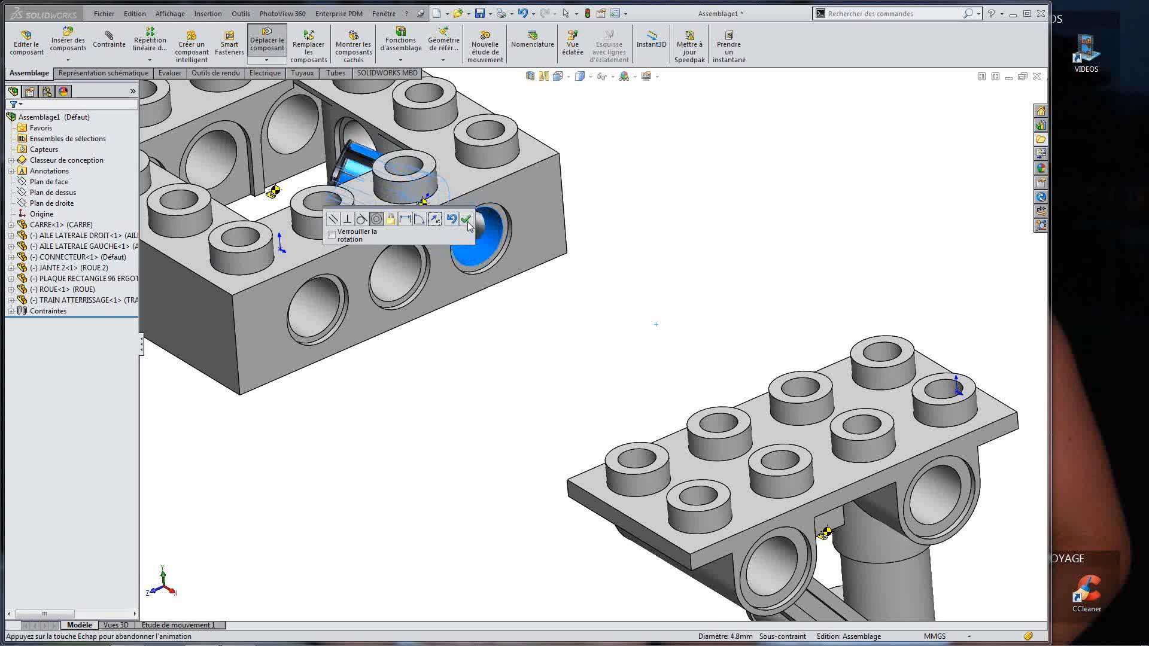
left_click(466, 220)
Step: Pull CONNECTEUR out of the hole and mate its collar's side face coincident with the recessed shoulder of that hole in CARRE
left_click_drag(493, 254, 635, 344)
left_click(743, 273)
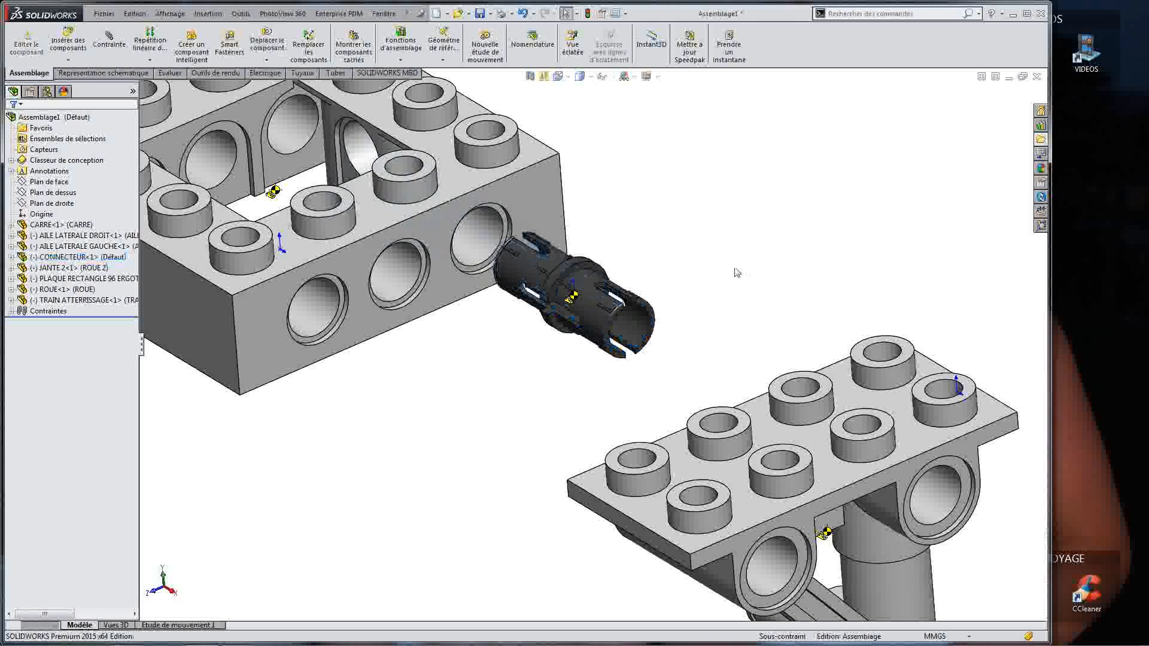
scroll(514, 240, "down", 4)
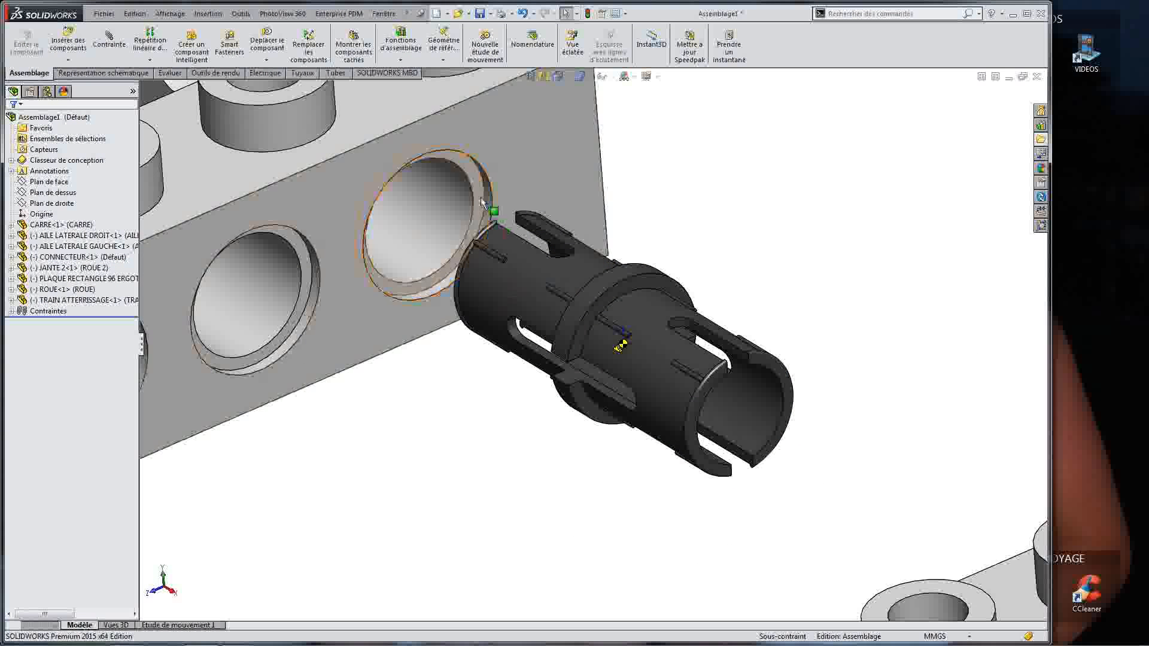
left_click(487, 207)
middle_click_drag(487, 206, 569, 328)
left_click(628, 282, "ctrl")
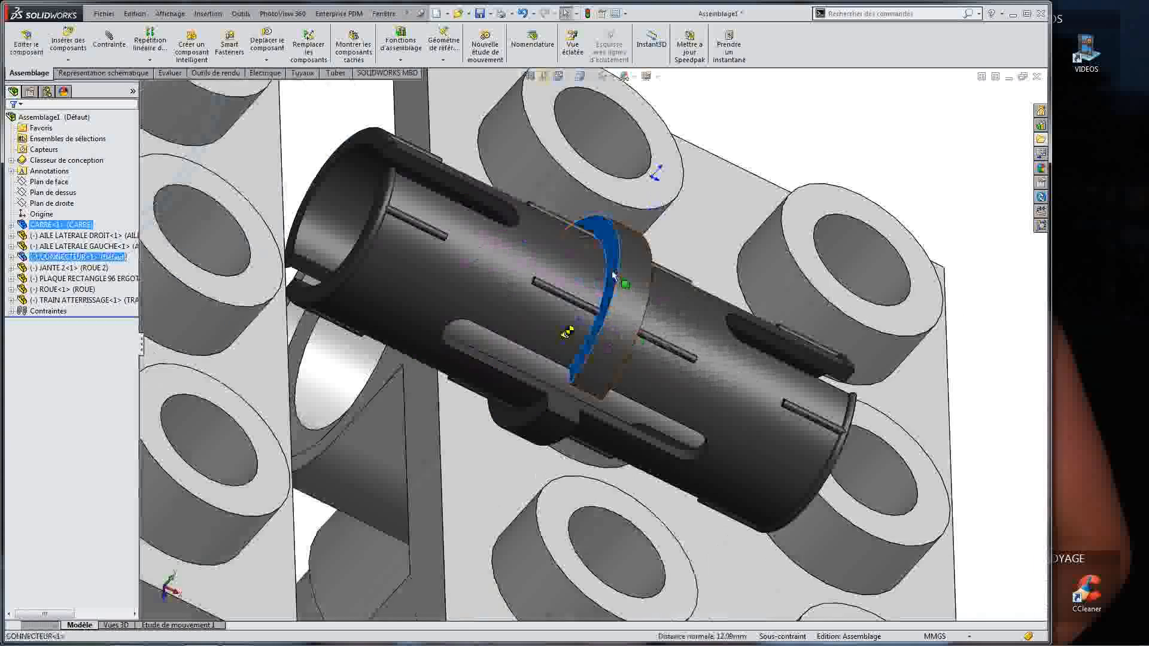
left_click(648, 261)
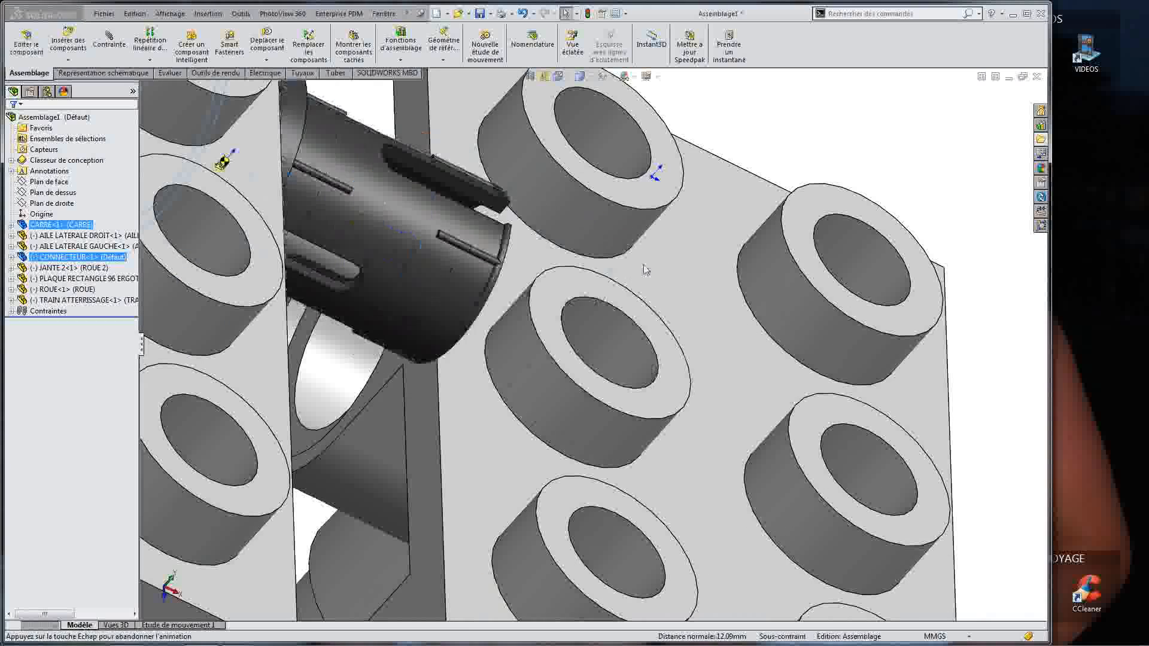
Step: Create a second CONNECTEUR by copying the one seated in CARRE and place it in free space below the block
scroll(602, 328, "up", 6)
middle_click_drag(601, 328, 464, 319)
scroll(464, 318, "up", 3)
scroll(407, 310, "down", 4)
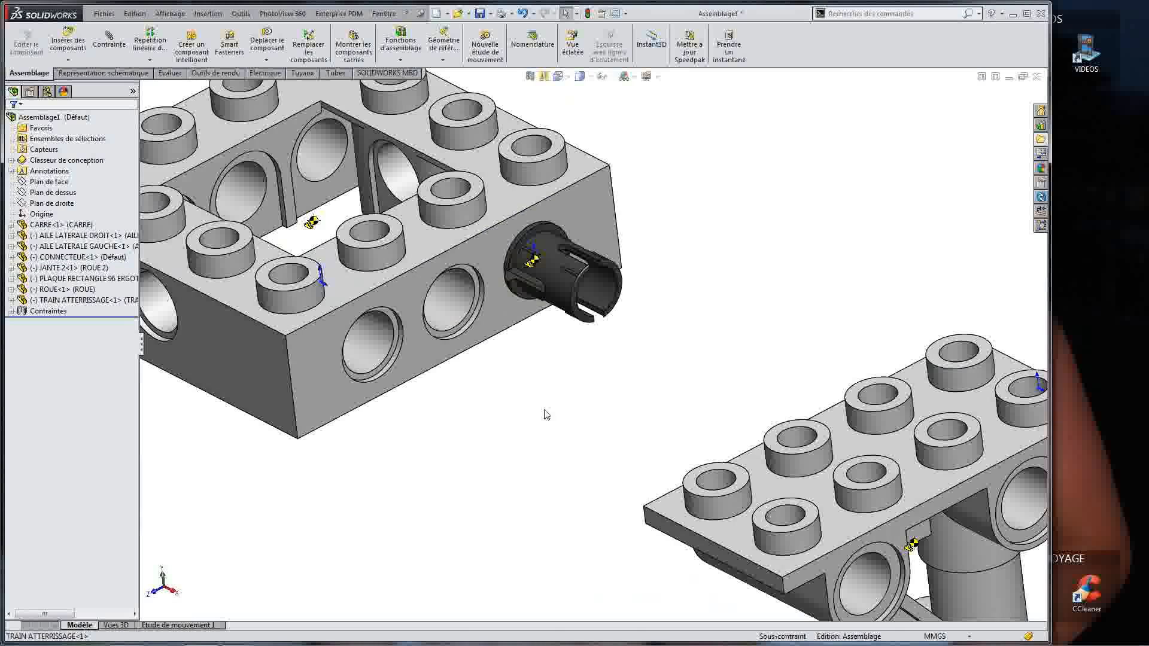
scroll(575, 340, "up", 4)
scroll(524, 345, "down", 3)
scroll(523, 346, "down", 1)
scroll(630, 341, "up", 3)
scroll(573, 336, "down", 2)
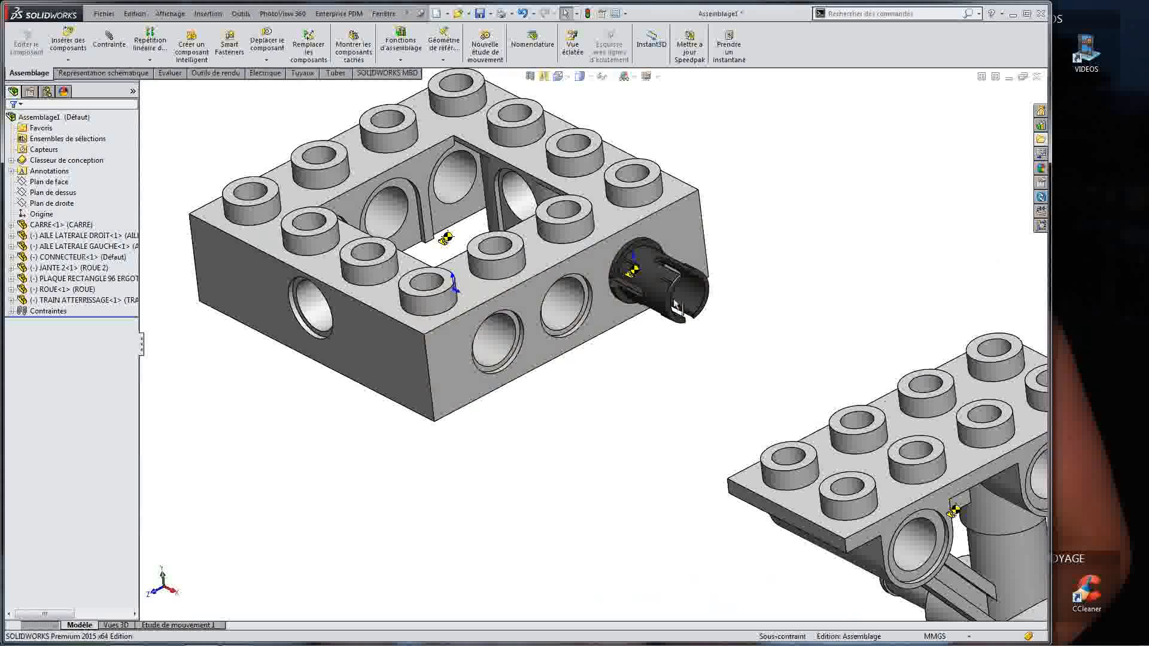
mouse_move(775, 380)
middle_mouse_down()
mouse_move(792, 389)
mouse_move(723, 341)
mouse_move(778, 396)
middle_mouse_up()
middle_click_drag(652, 367, 685, 361)
scroll(647, 305, "down", 3)
left_click(646, 300)
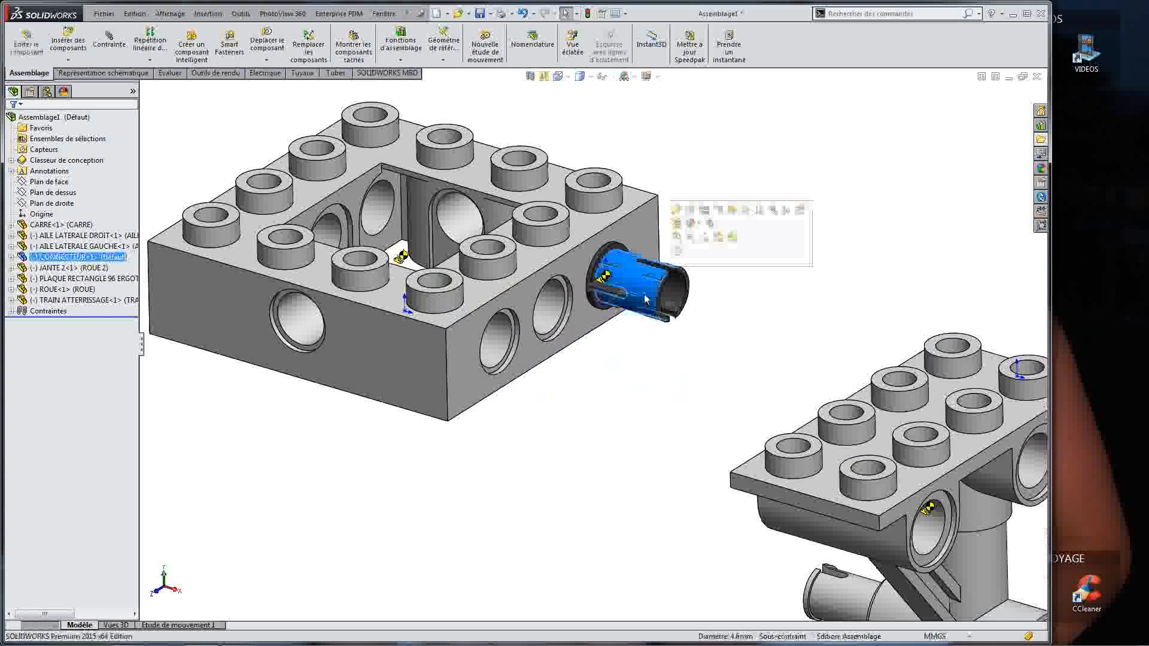
left_click_drag(646, 299, 619, 491, "ctrl")
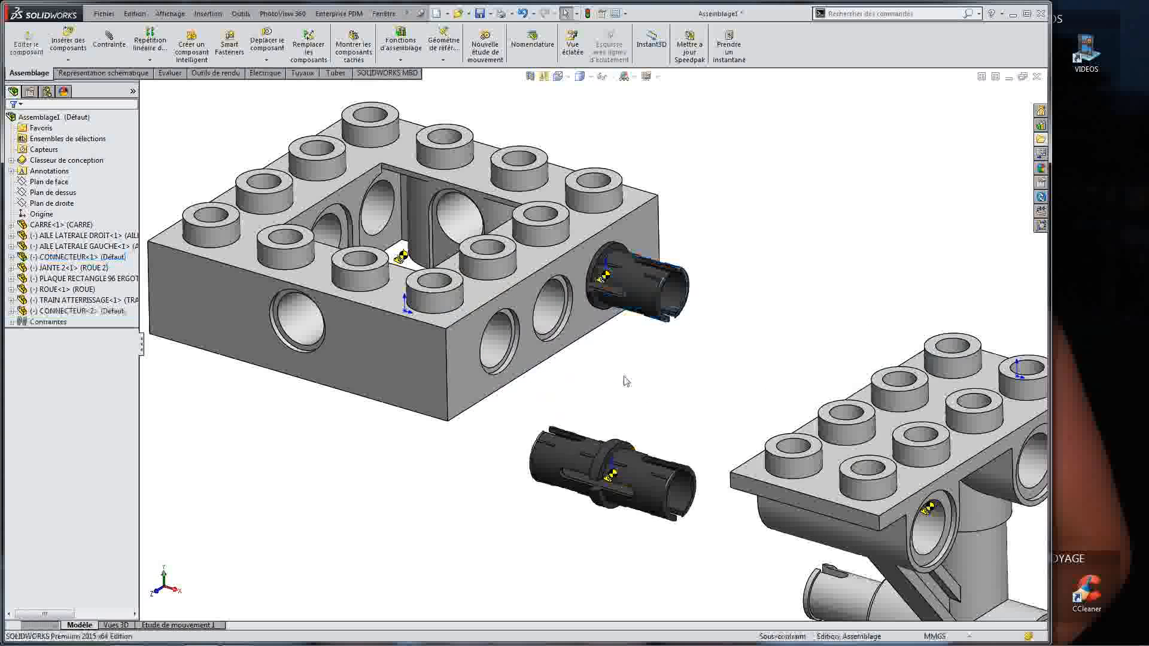
Step: Add a concentric mate between the copied CONNECTEUR's cylindrical face and the opposite end hole of CARRE's three-hole side
scroll(626, 381, "down", 3)
left_click(598, 472)
left_click(487, 215, "ctrl")
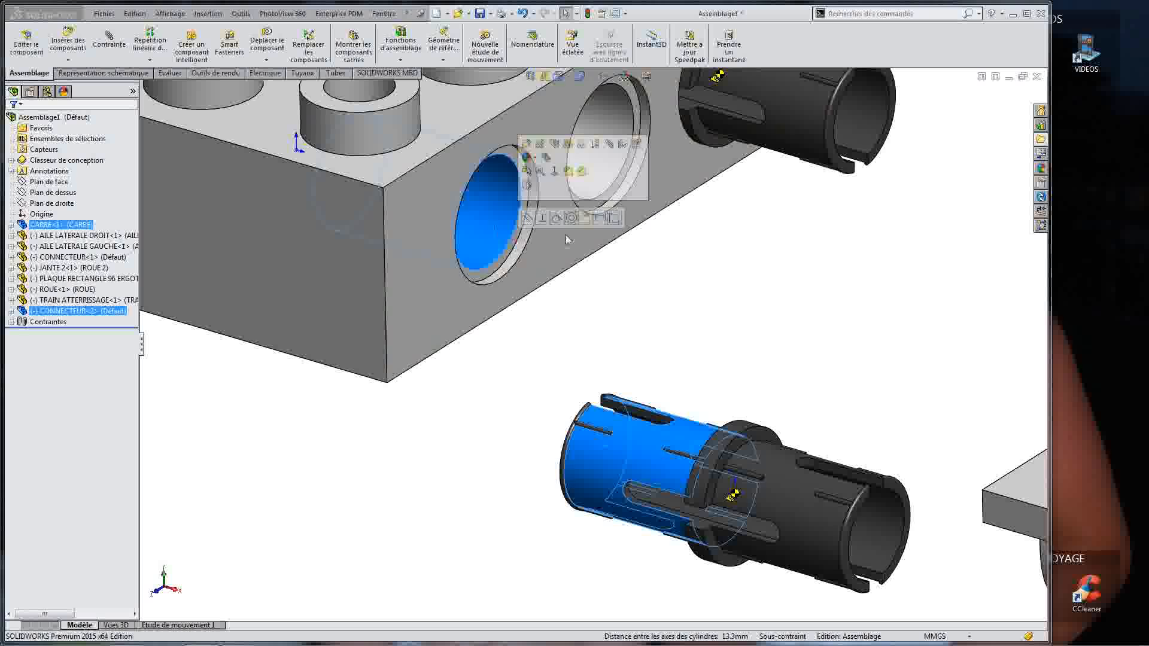
left_click(570, 217)
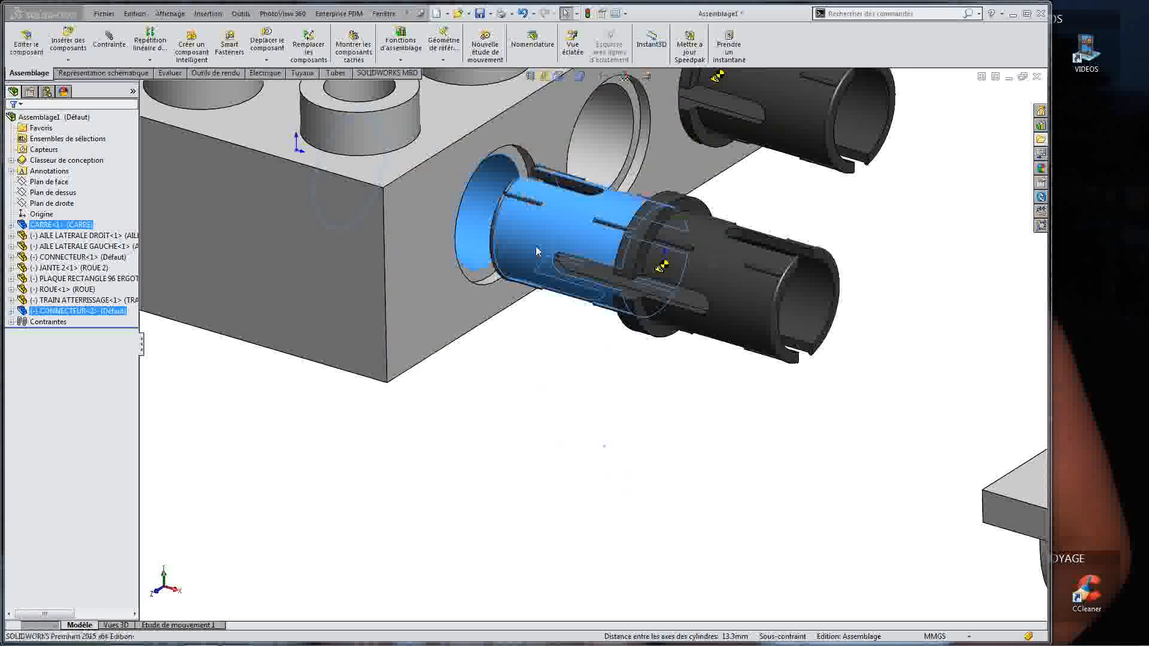
Step: Mate the copied CONNECTEUR's collar face coincident with the recessed shoulder of its hole in CARRE
left_click(497, 277)
middle_click_drag(518, 287, 633, 261)
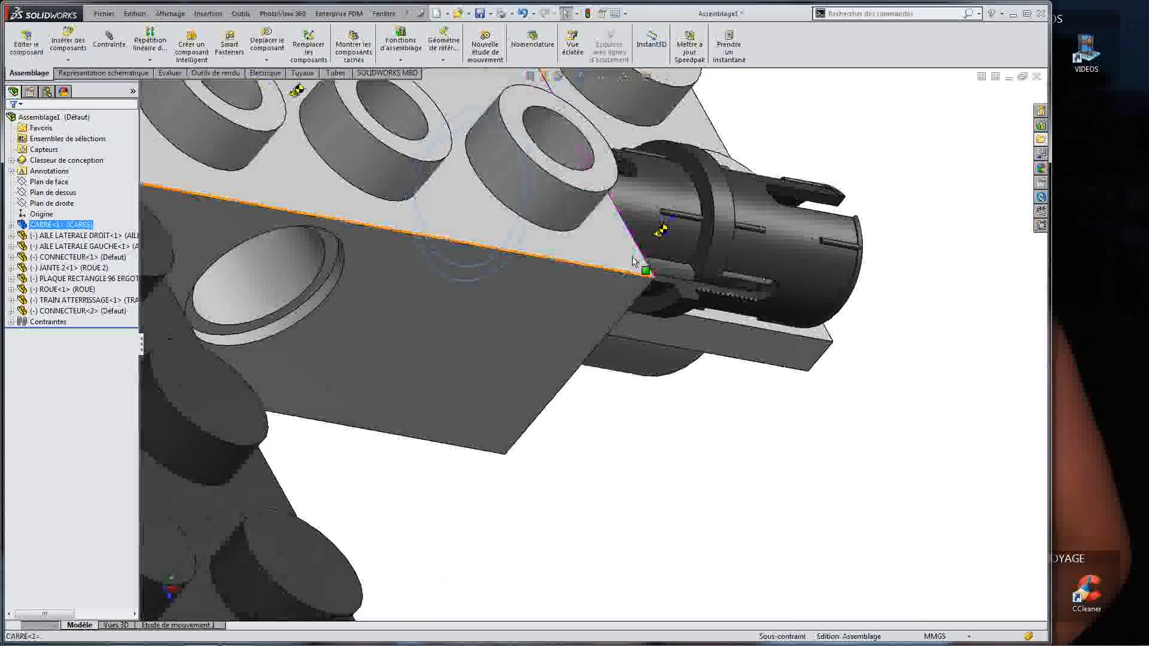
scroll(632, 257, "down", 1)
left_click(718, 174, "ctrl")
left_click(756, 166)
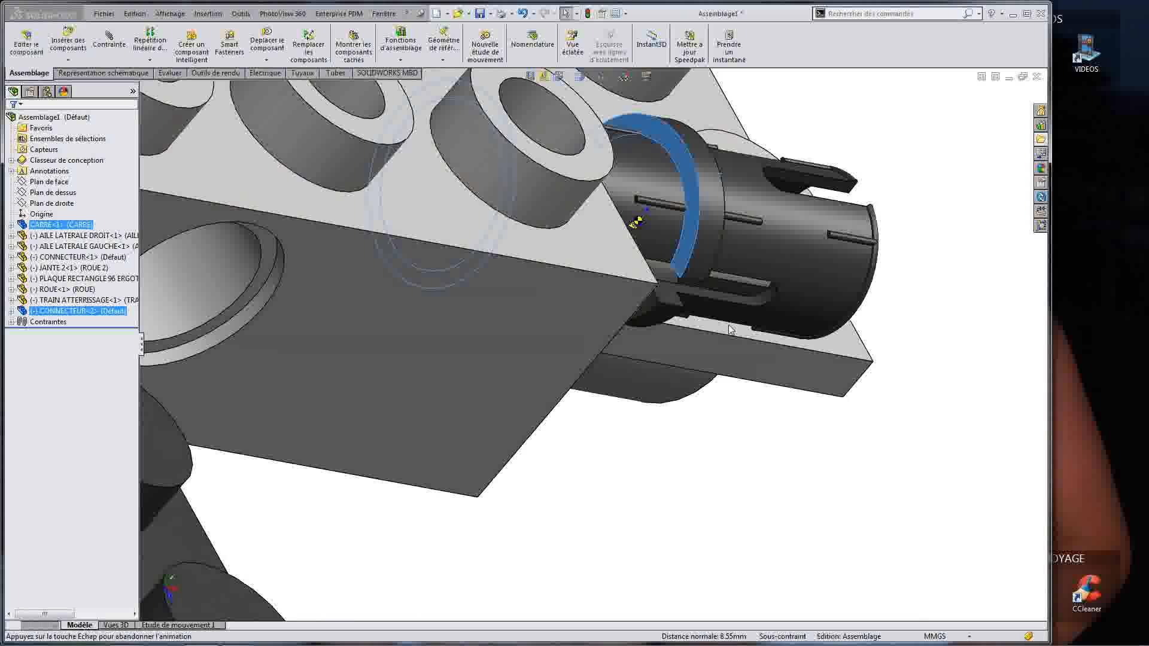
Step: Move TRAIN ATTERRISSAGE slightly closer to the two connectors mounted on CARRE
scroll(782, 298, "up", 3)
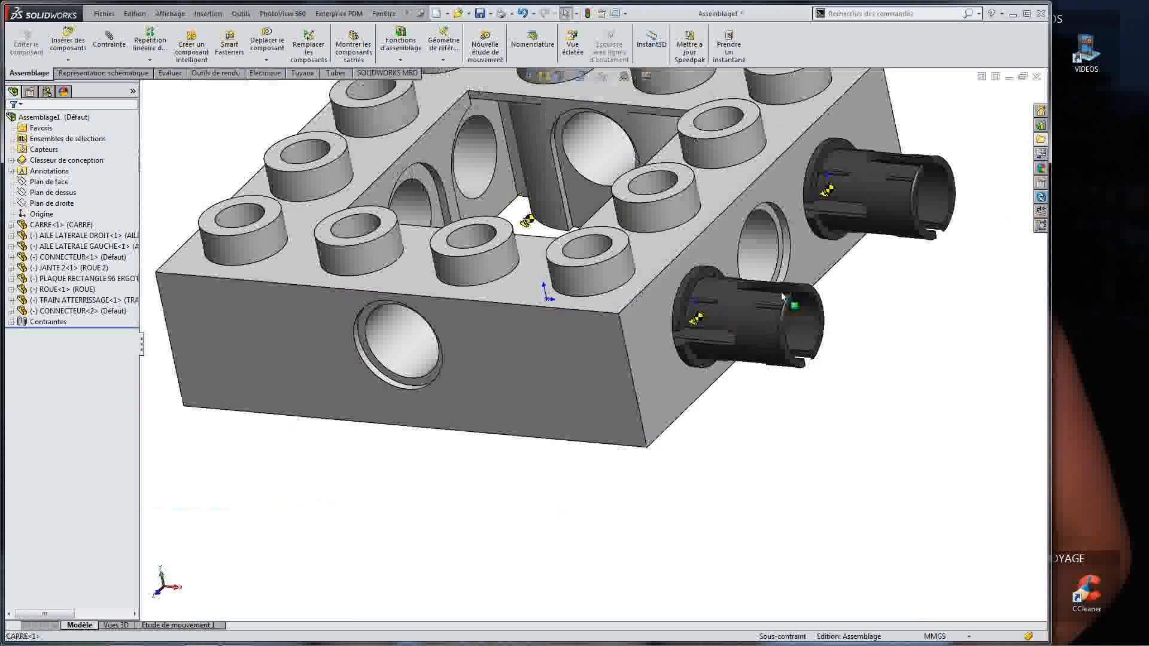
scroll(782, 297, "up", 2)
middle_click_drag(764, 293, 841, 465)
scroll(841, 464, "up", 2)
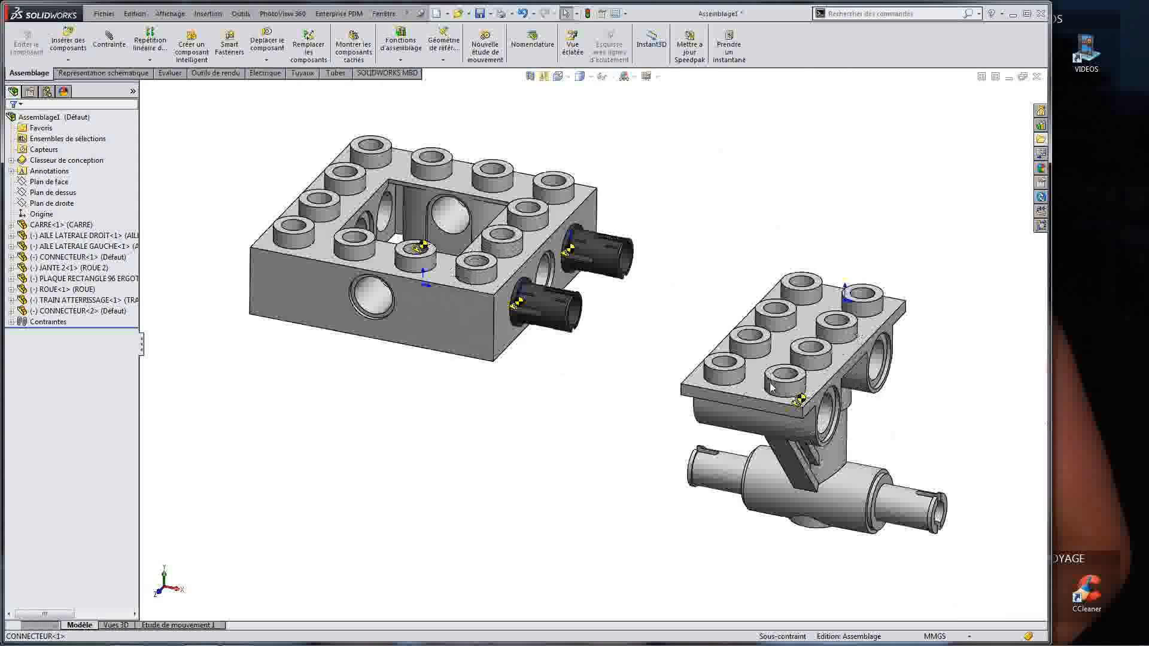
scroll(770, 388, "down", 2)
left_click_drag(730, 357, 701, 309)
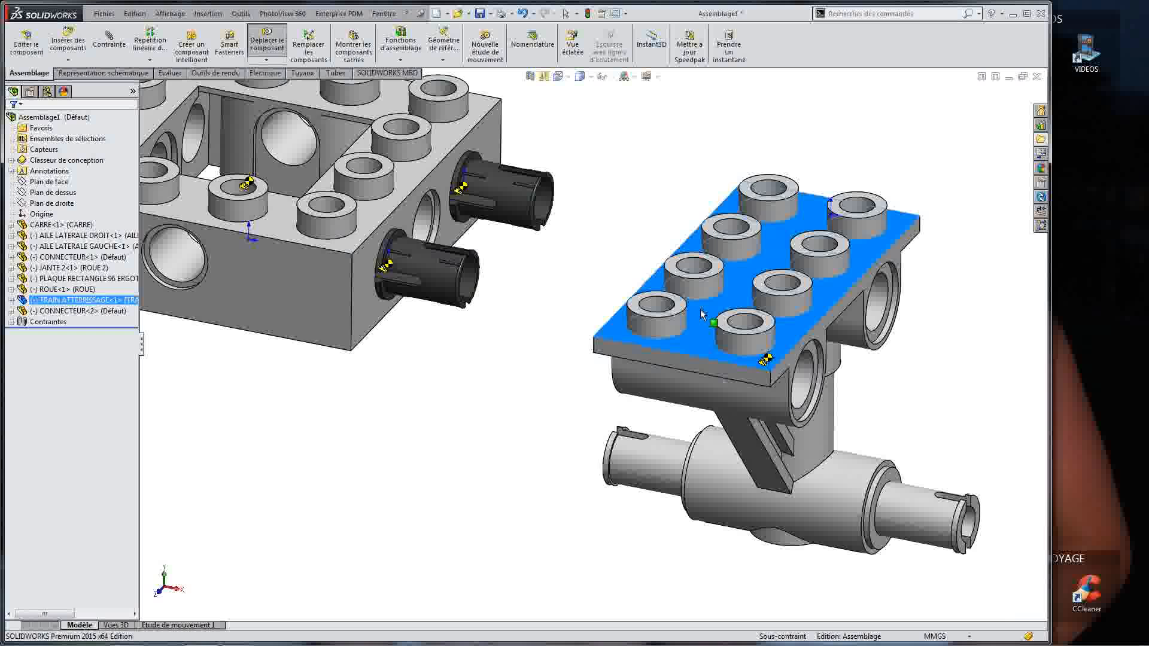
scroll(583, 348, "up", 2)
scroll(611, 304, "down", 2)
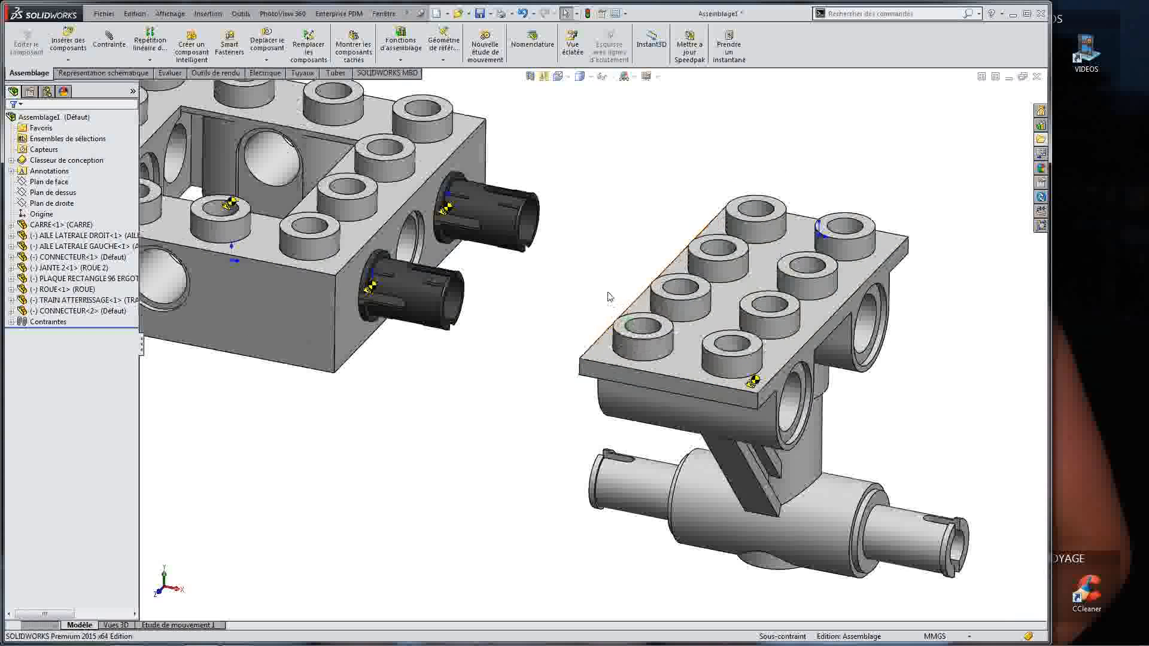
Step: Add a concentric mate between the first CONNECTEUR's protruding cylindrical face and the matching hole in TRAIN ATTERRISSAGE
middle_click(601, 339)
middle_click_drag(601, 340, 654, 365)
scroll(601, 333, "down", 4)
scroll(521, 278, "up", 2)
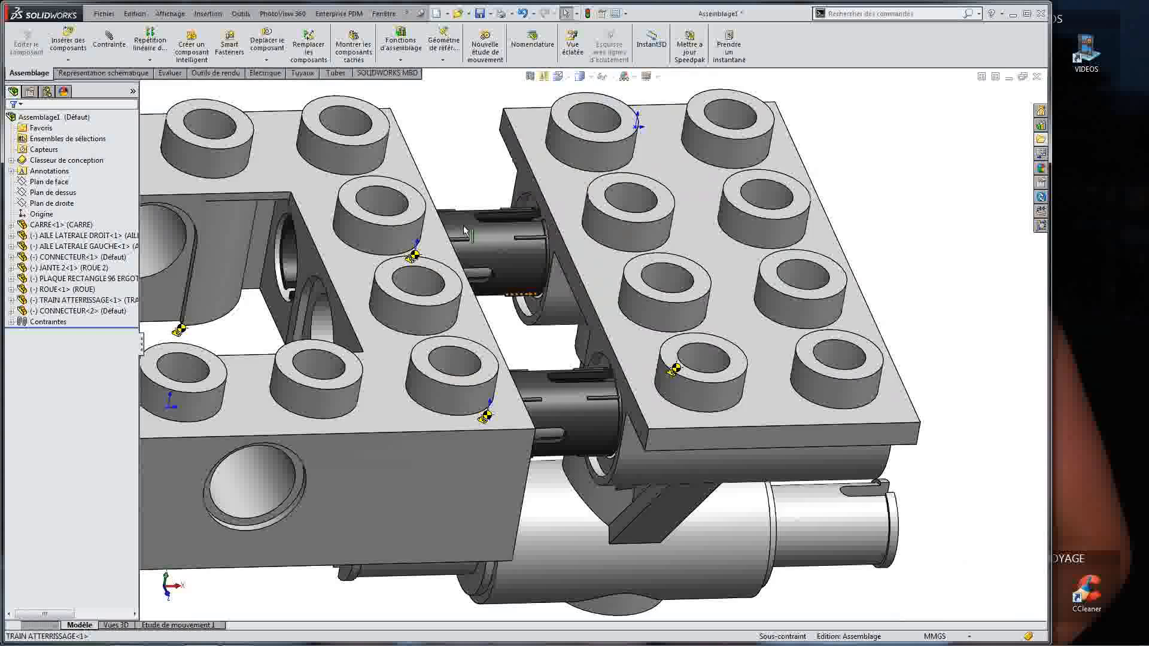
scroll(548, 290, "down", 3)
left_click(554, 292)
middle_click_drag(554, 291, 502, 227)
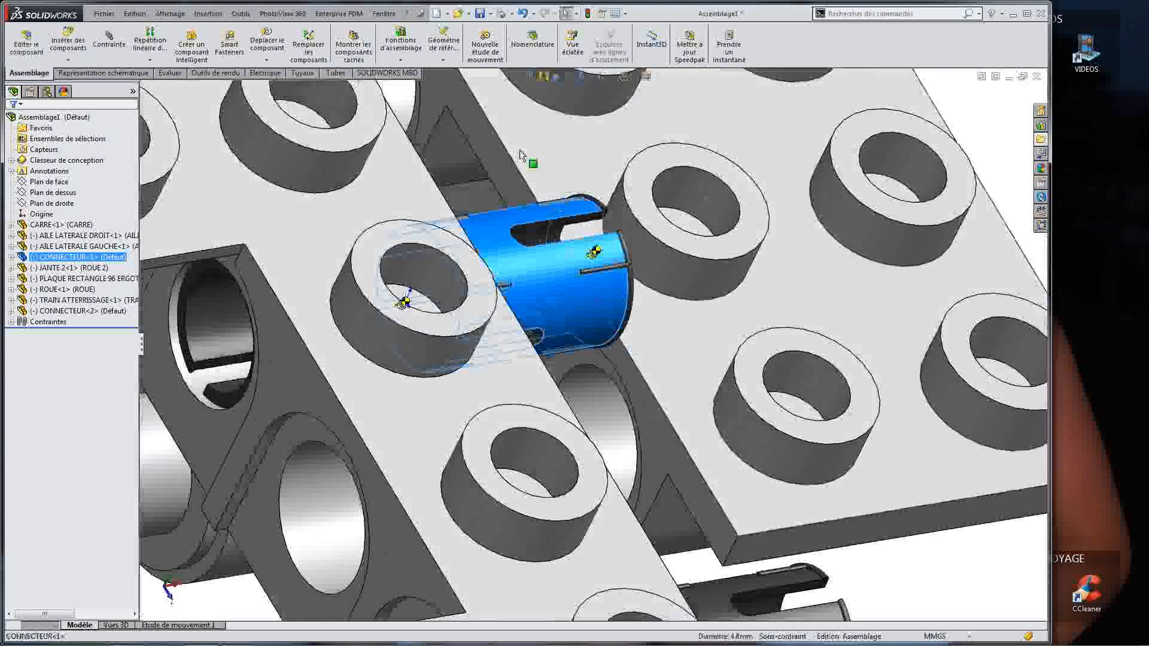
scroll(476, 150, "down", 3)
scroll(476, 150, "down", 3)
left_click(478, 137, "ctrl")
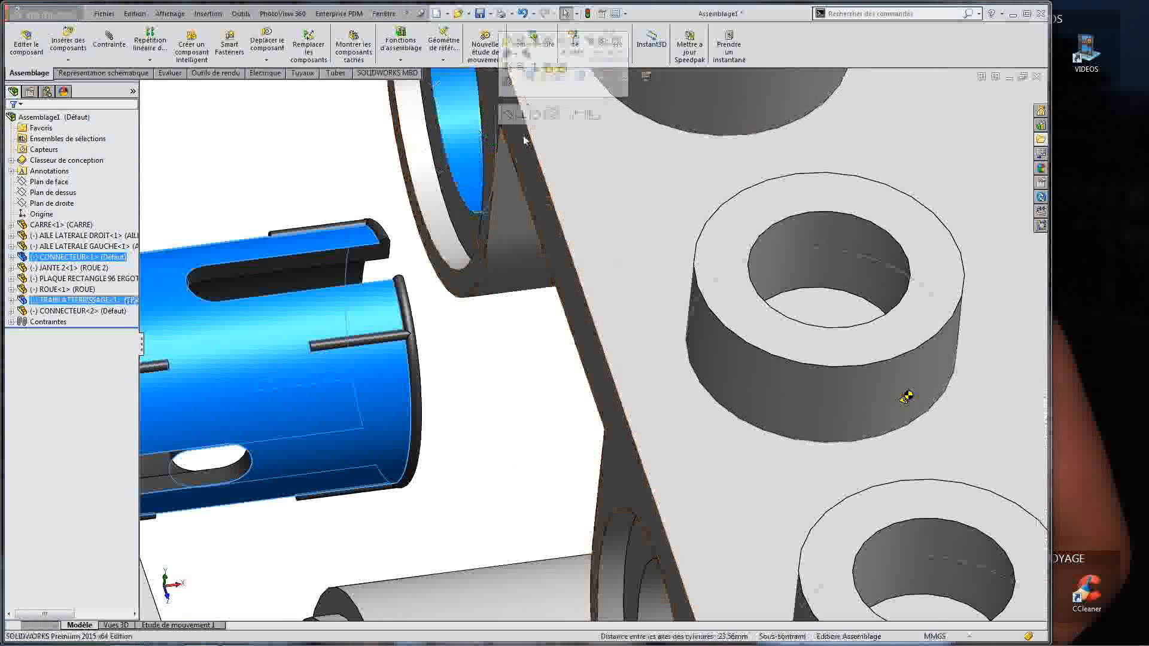
left_click(552, 122)
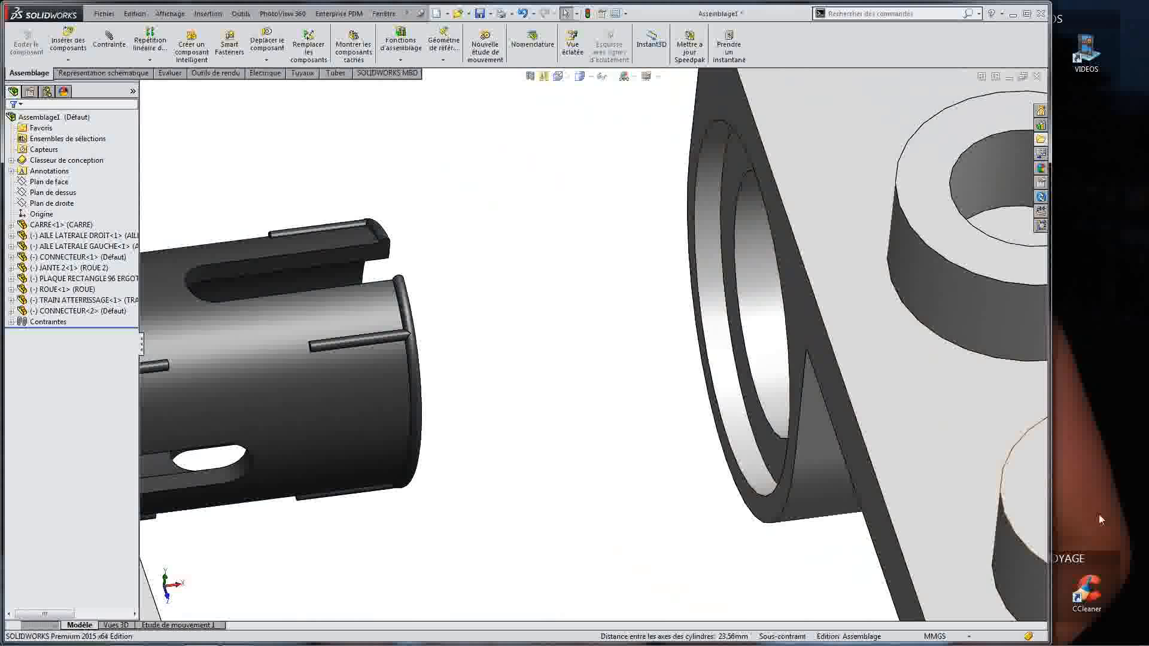
Step: Mate TRAIN ATTERRISSAGE's plate top face coincident with CARRE's top face, and slide the part back clear of the connectors
scroll(1067, 518, "up", 1)
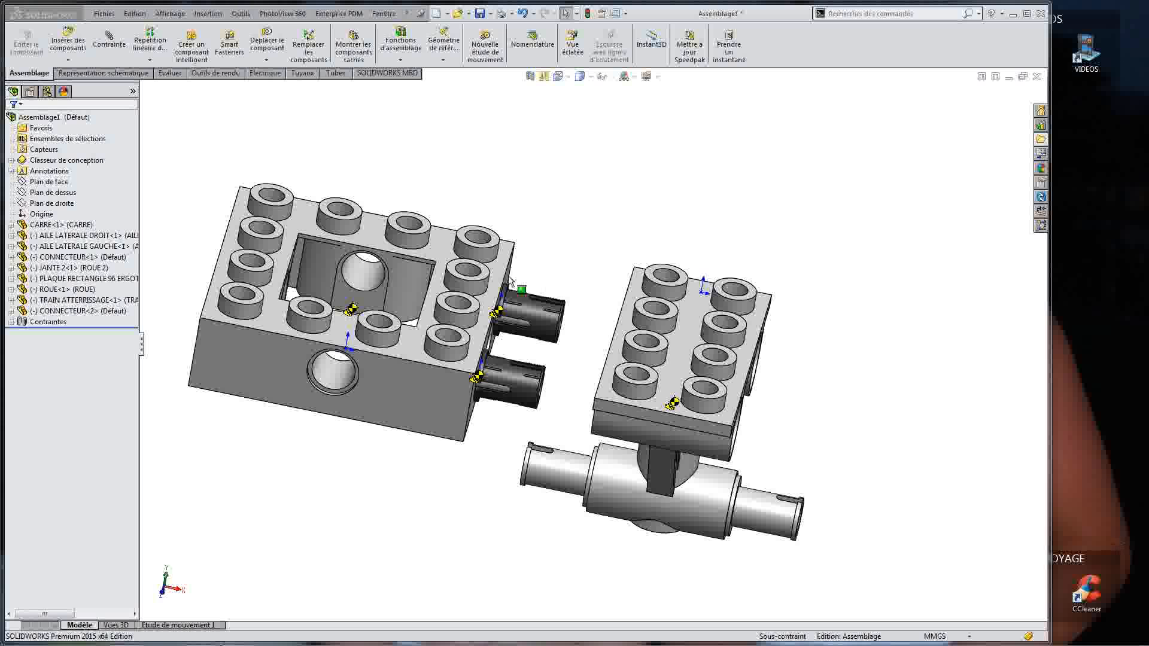
middle_click_drag(551, 325, 534, 288)
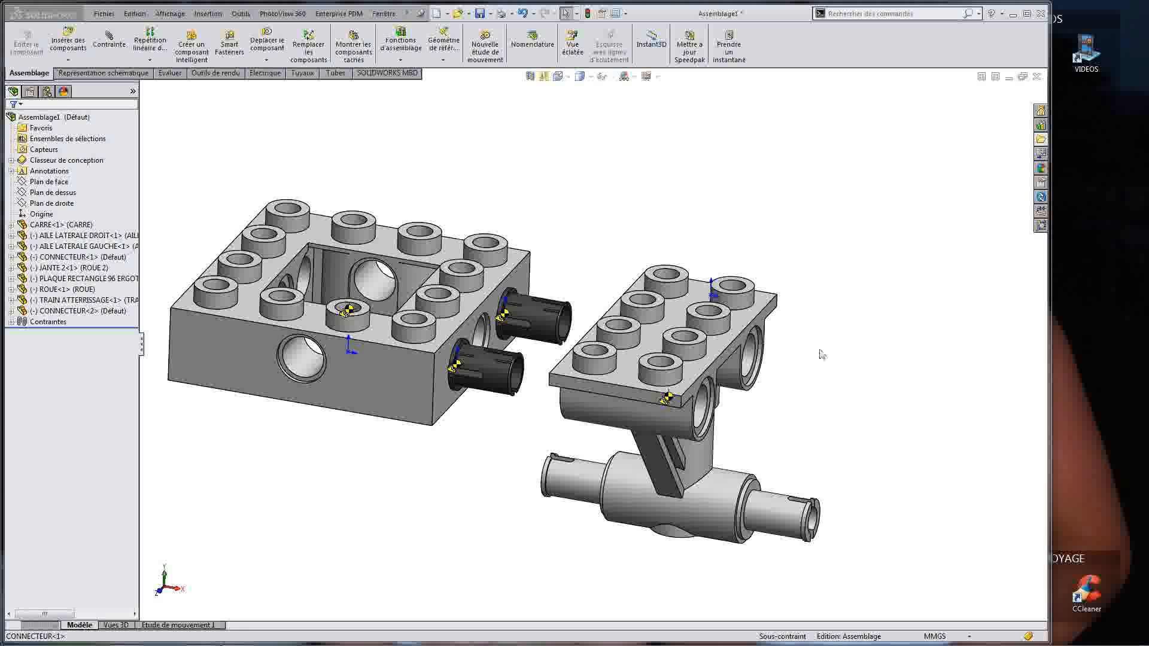
scroll(574, 261, "down", 3)
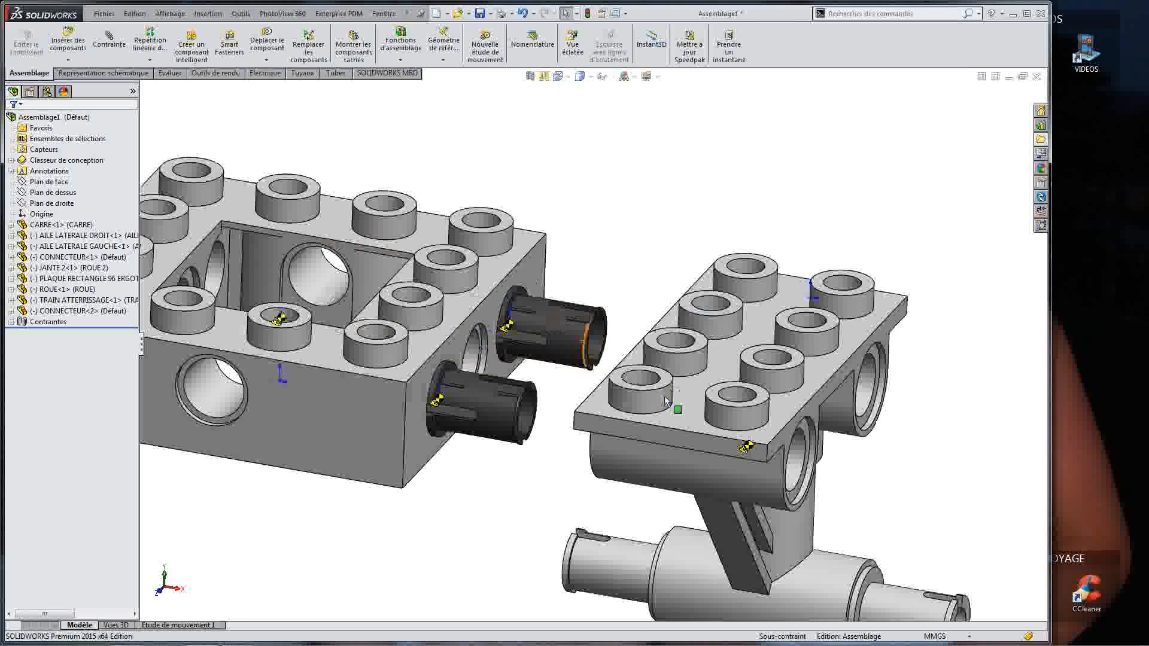
left_click(605, 408)
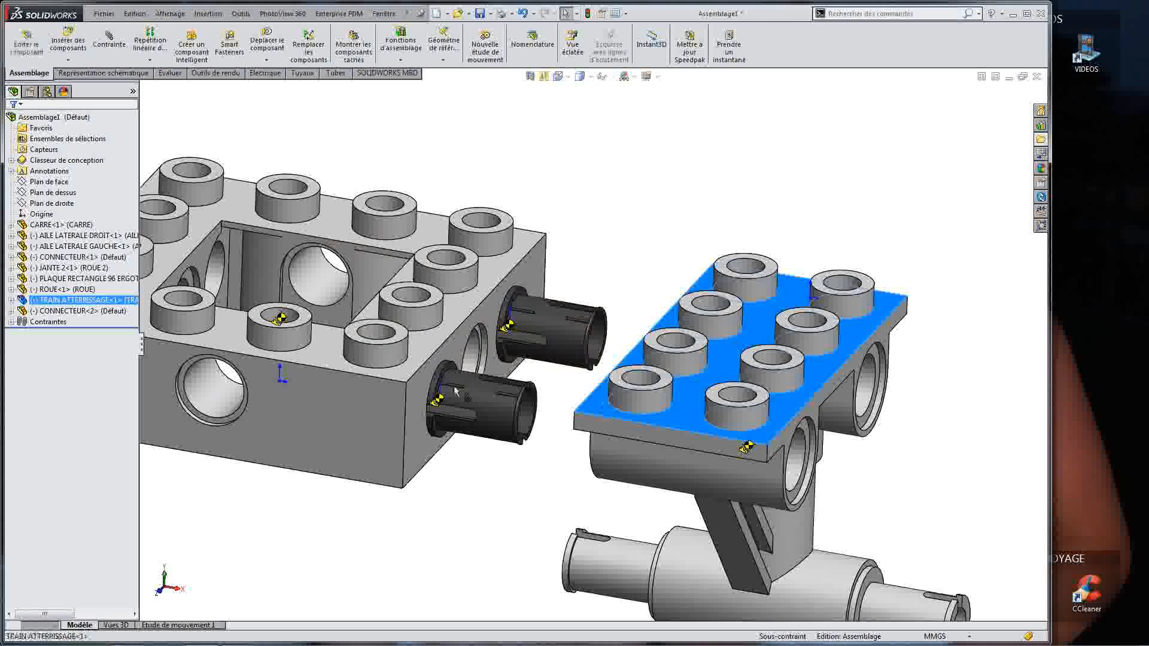
left_click_drag(603, 408, 411, 361, "alt")
left_click(399, 373)
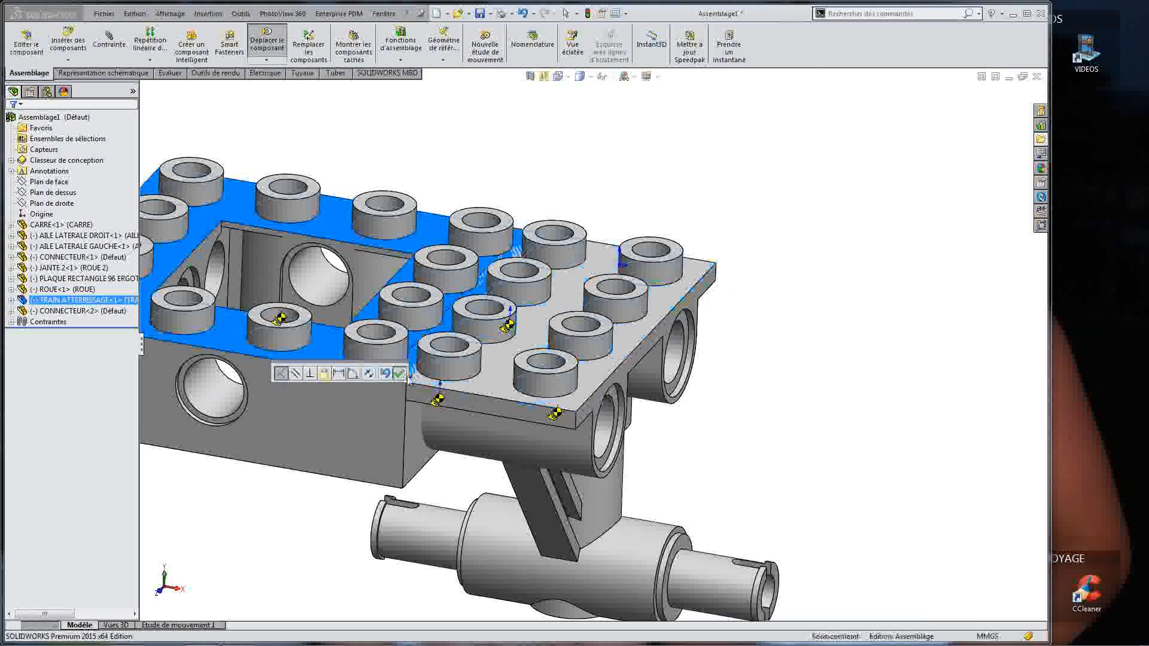
scroll(404, 384, "down", 3)
left_click(537, 404)
key("ctrl+z")
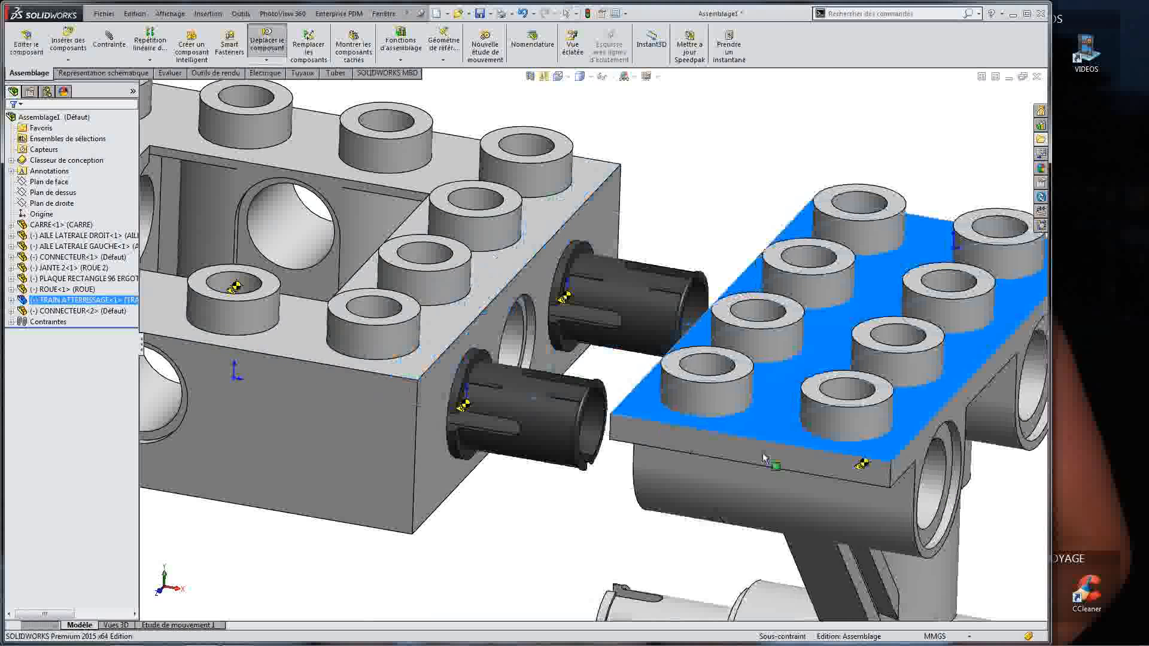
Step: Mate CARRE's side face carrying the two connectors coincident with the facing plate edge of TRAIN ATTERRISSAGE
left_click(615, 241)
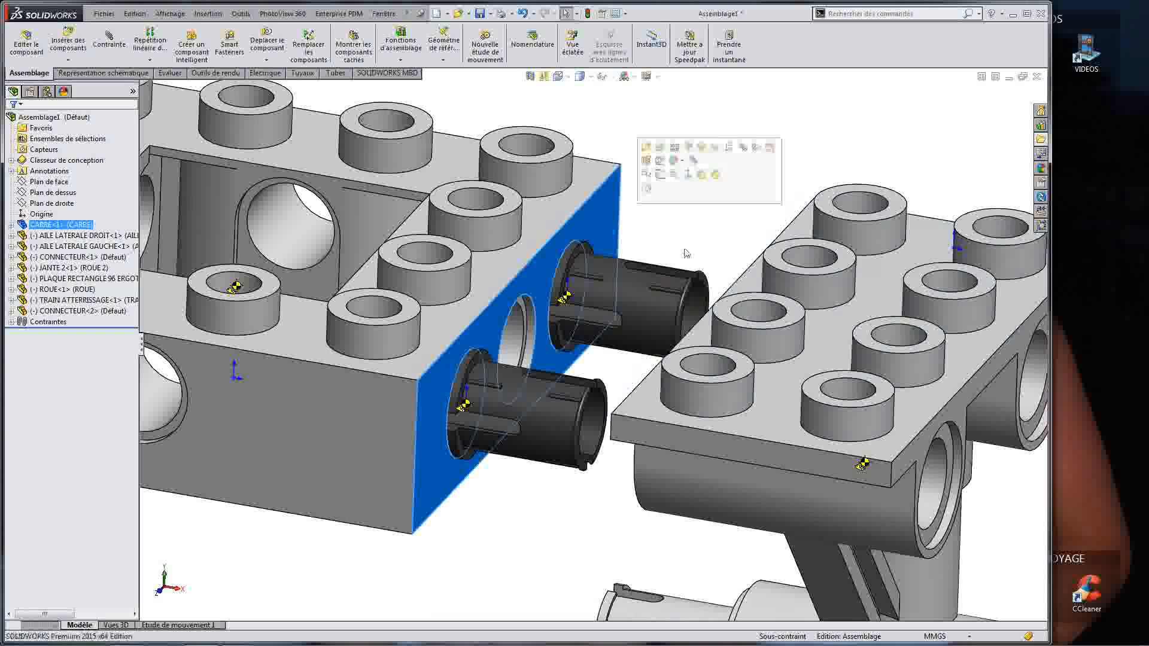
middle_click_drag(601, 317, 784, 278)
left_click(761, 292, "ctrl")
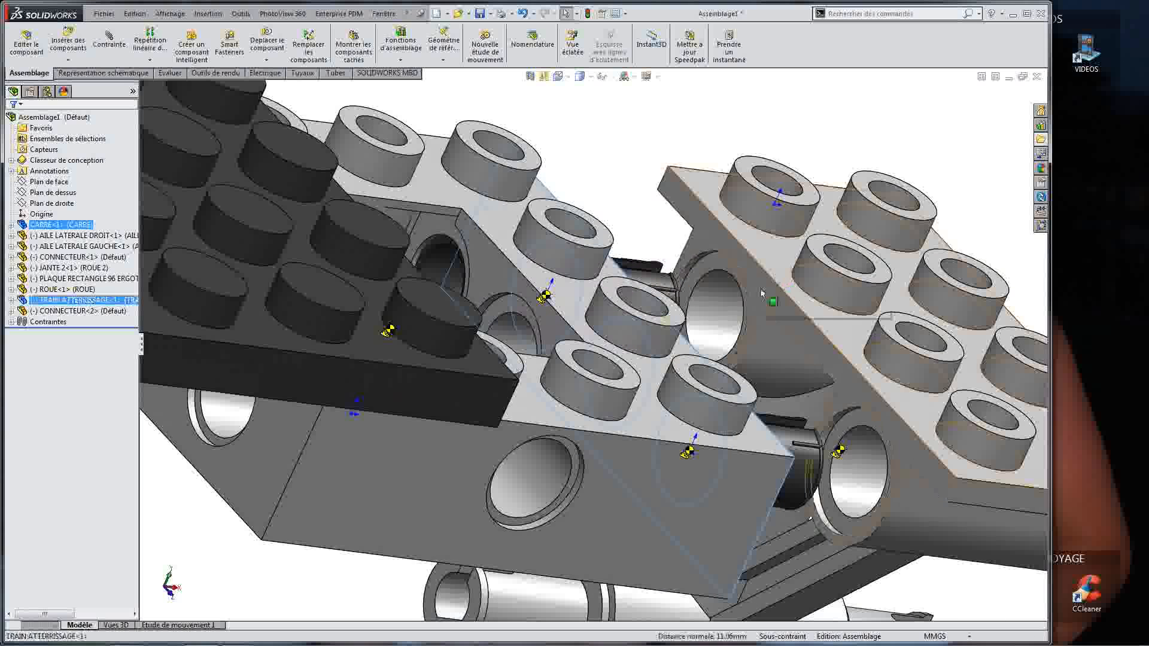
left_click(793, 278)
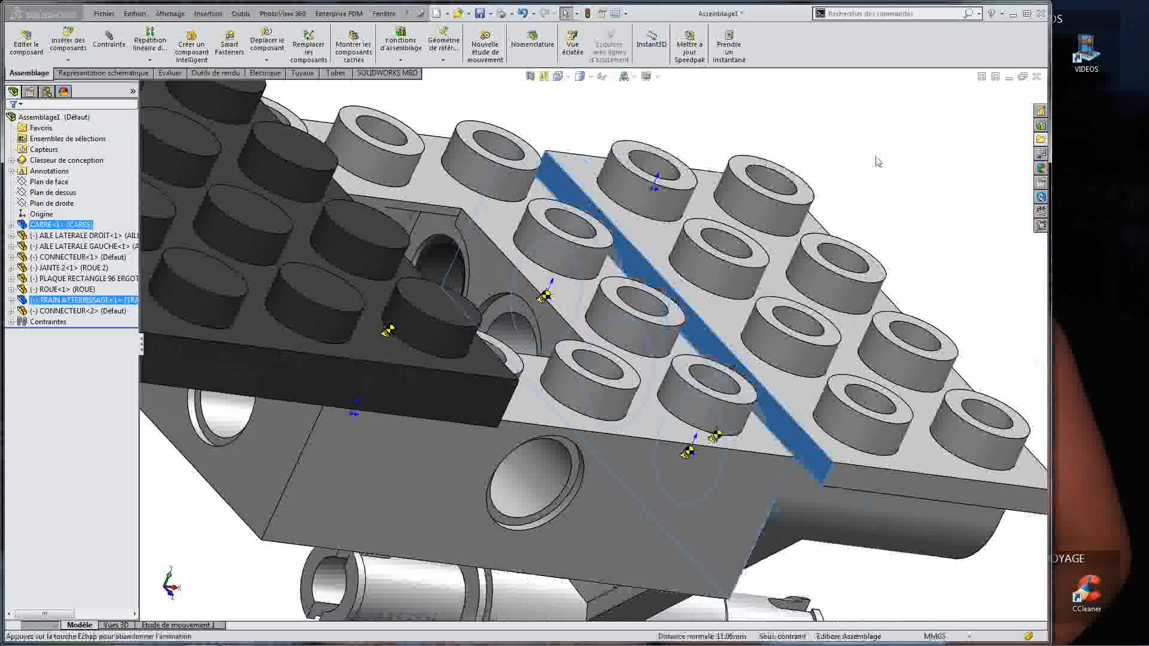
scroll(799, 251, "up", 2)
middle_click_drag(744, 288, 663, 306)
scroll(663, 305, "up", 4)
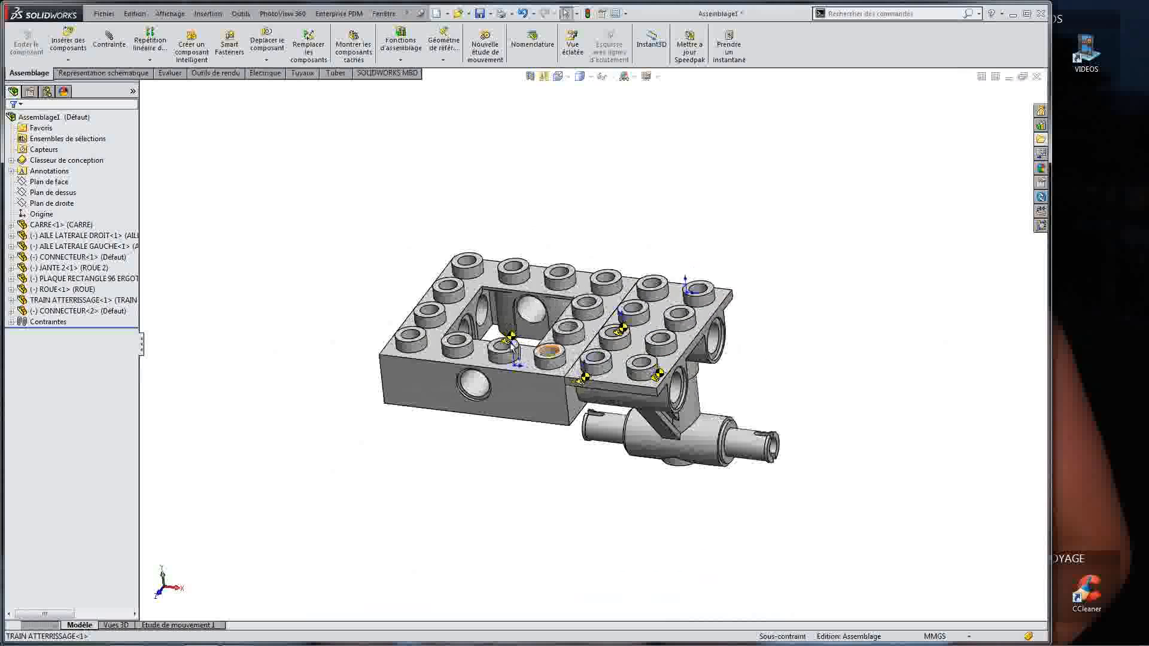
scroll(511, 345, "down", 1)
middle_click_drag(537, 313, 519, 300)
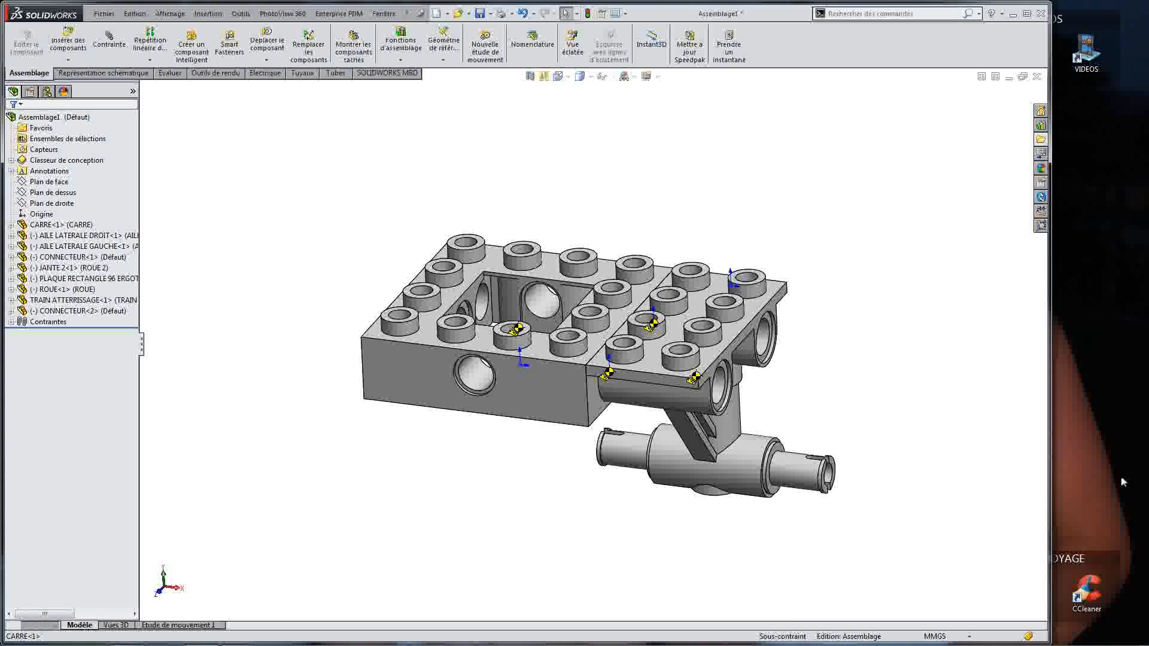
Step: Save the assembly in the ASM LEGO folder under the name ASM followed by the author's first name
key("ctrl+s")
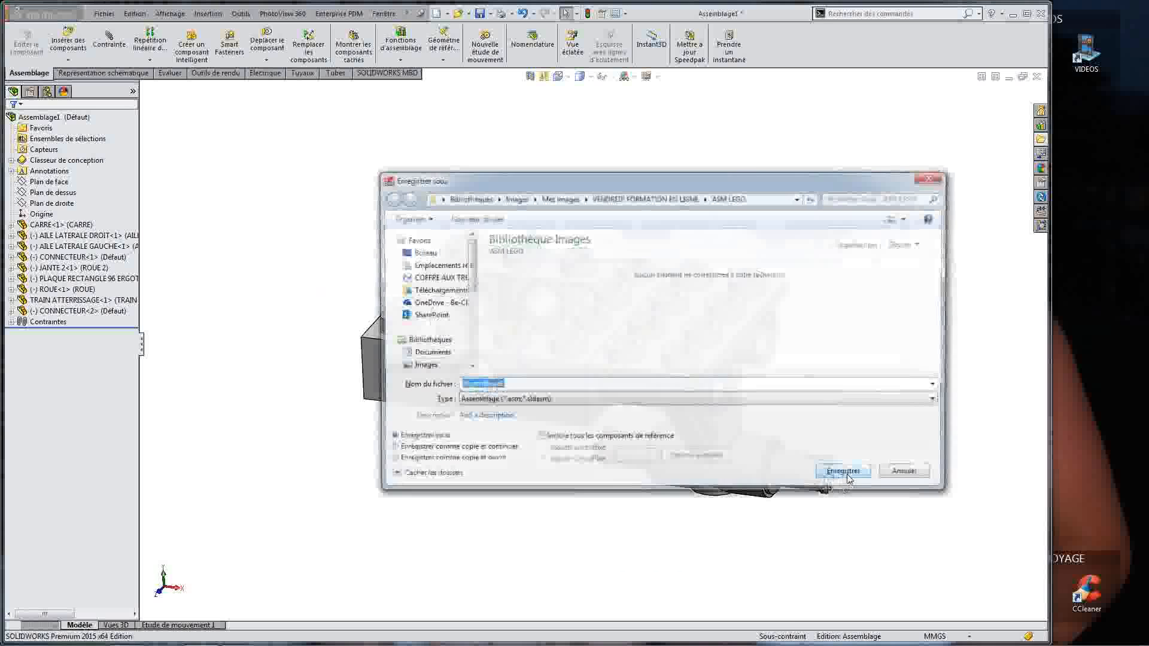
type("ASM DAVID")
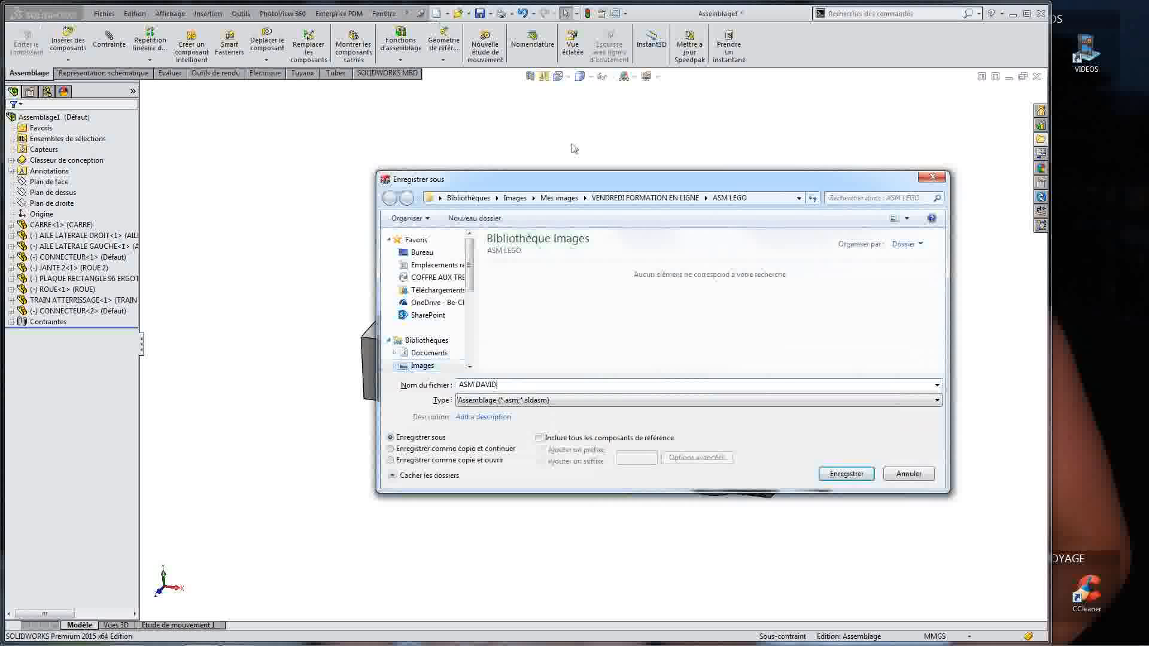
left_click(846, 473)
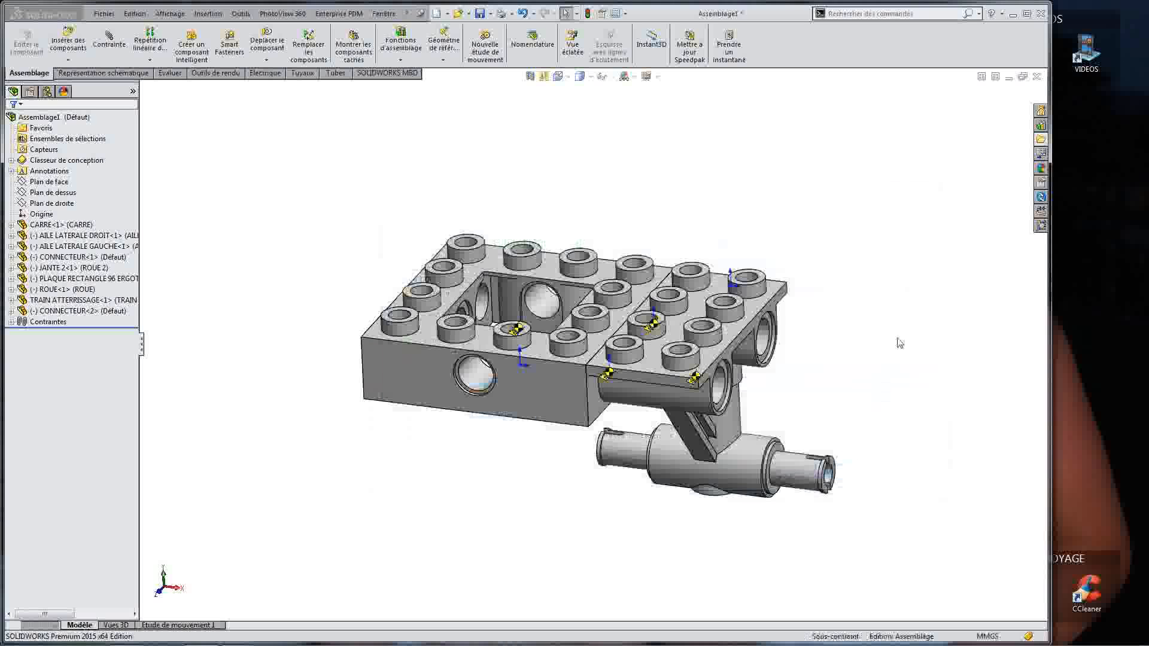
scroll(594, 346, "up", 2)
scroll(594, 346, "down", 1)
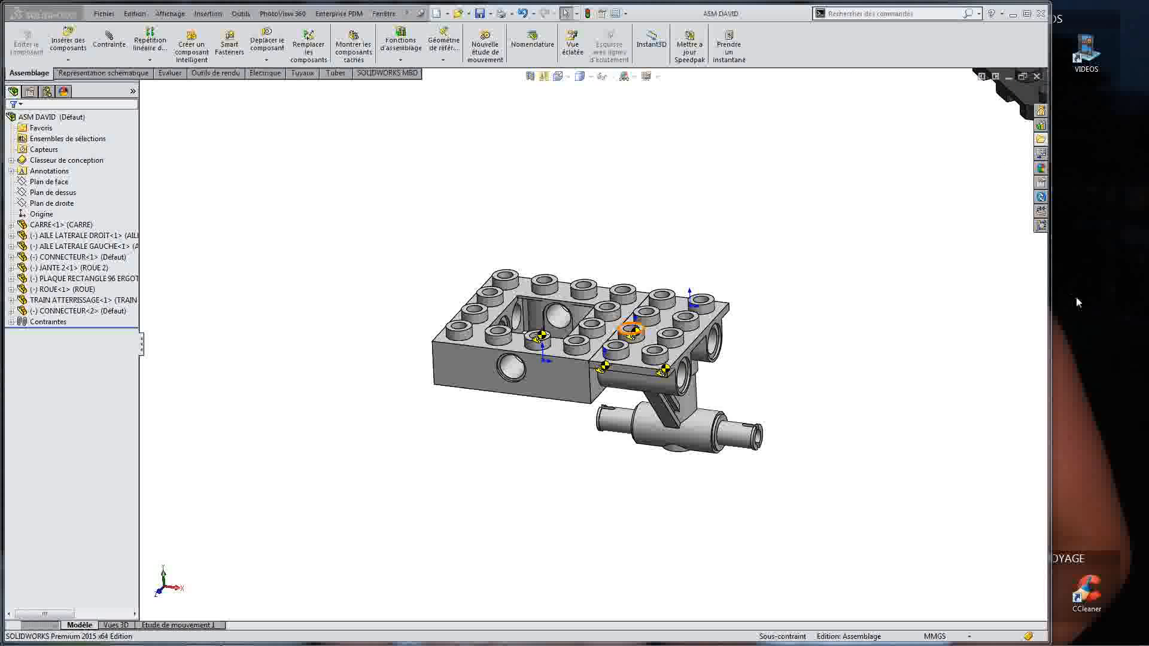
Step: Move the wheel made of JANTE 2 and ROUE next to TRAIN ATTERRISSAGE's axle
left_click(415, 216)
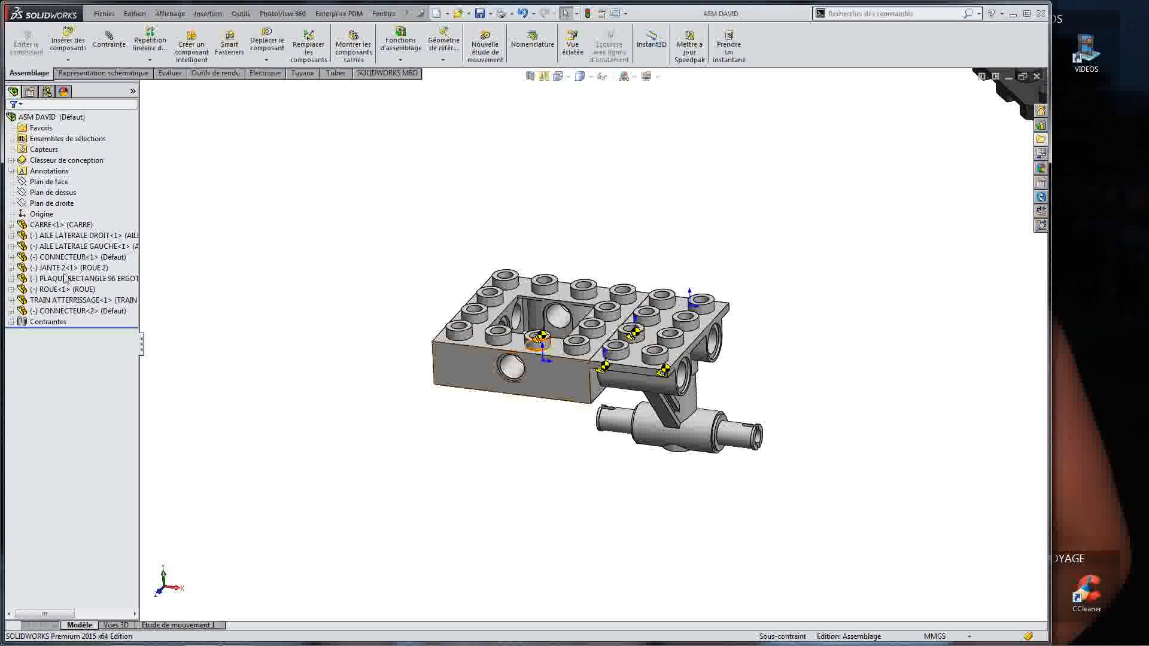
scroll(599, 338, "up", 5)
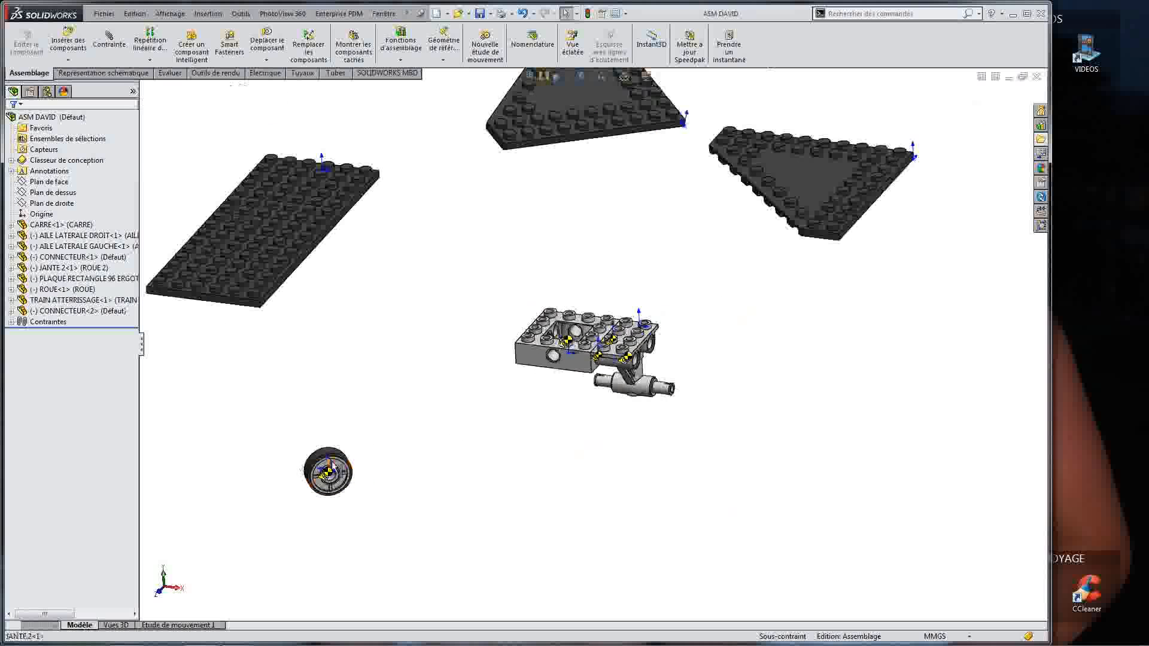
left_click_drag(332, 465, 763, 392)
scroll(799, 390, "down", 6)
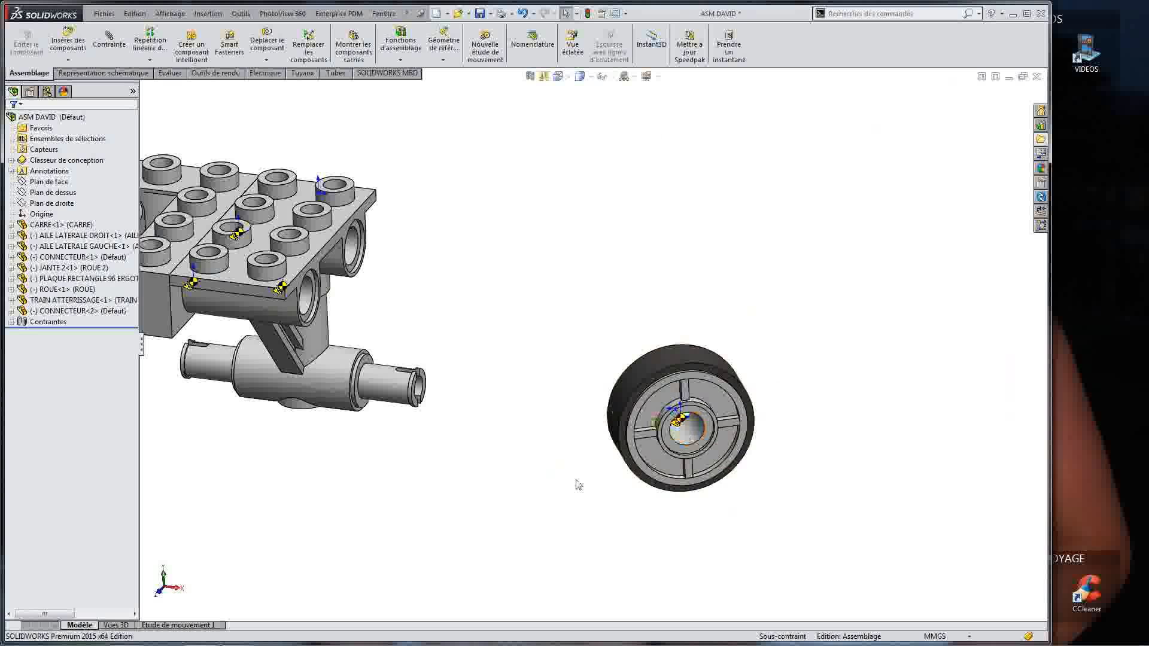
left_click_drag(583, 328, 778, 545)
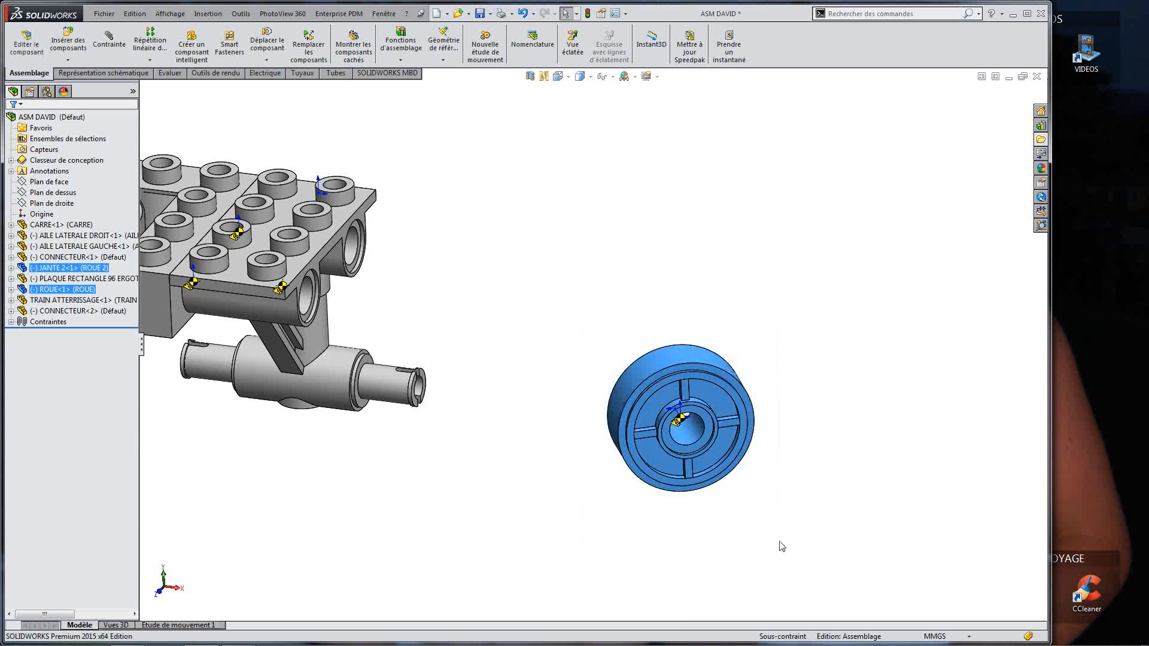
left_click(628, 520)
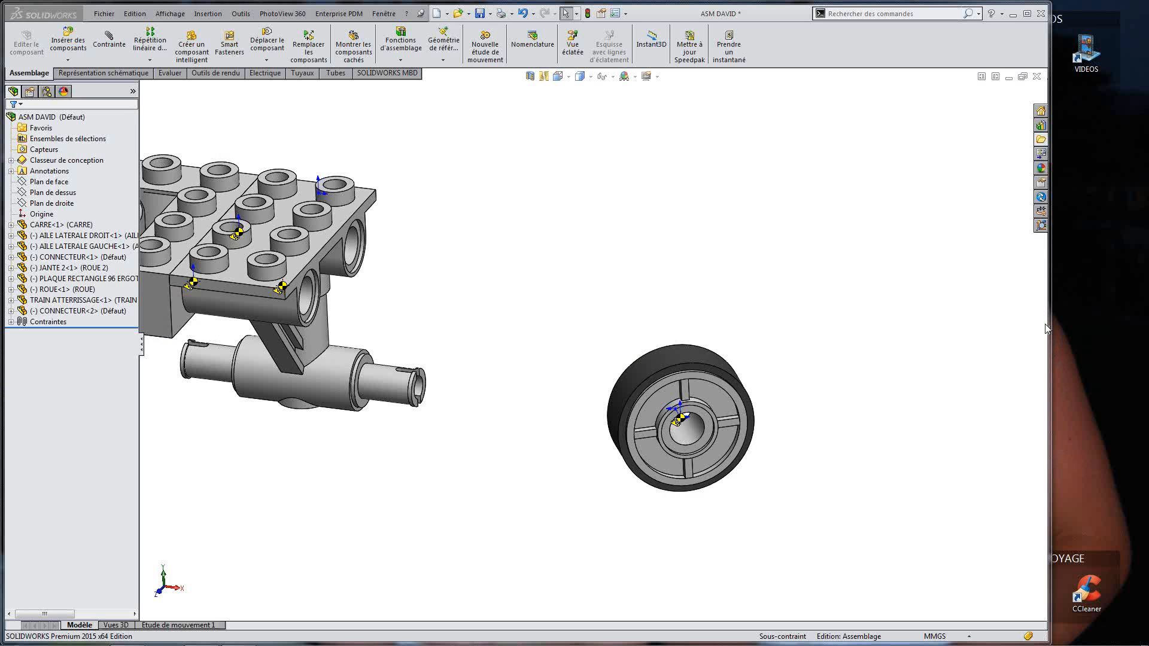
left_click(901, 360)
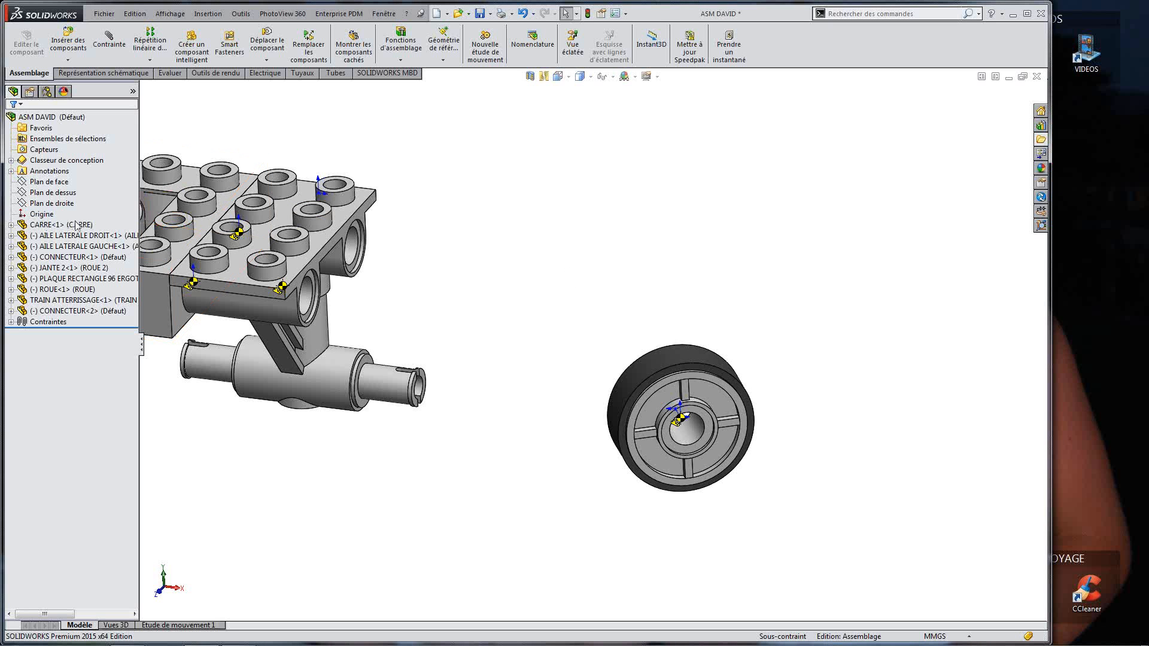
Step: Reorder the assembly's component tree so that TRAIN ATTERRISSAGE comes directly after CARRE
left_click(43, 257)
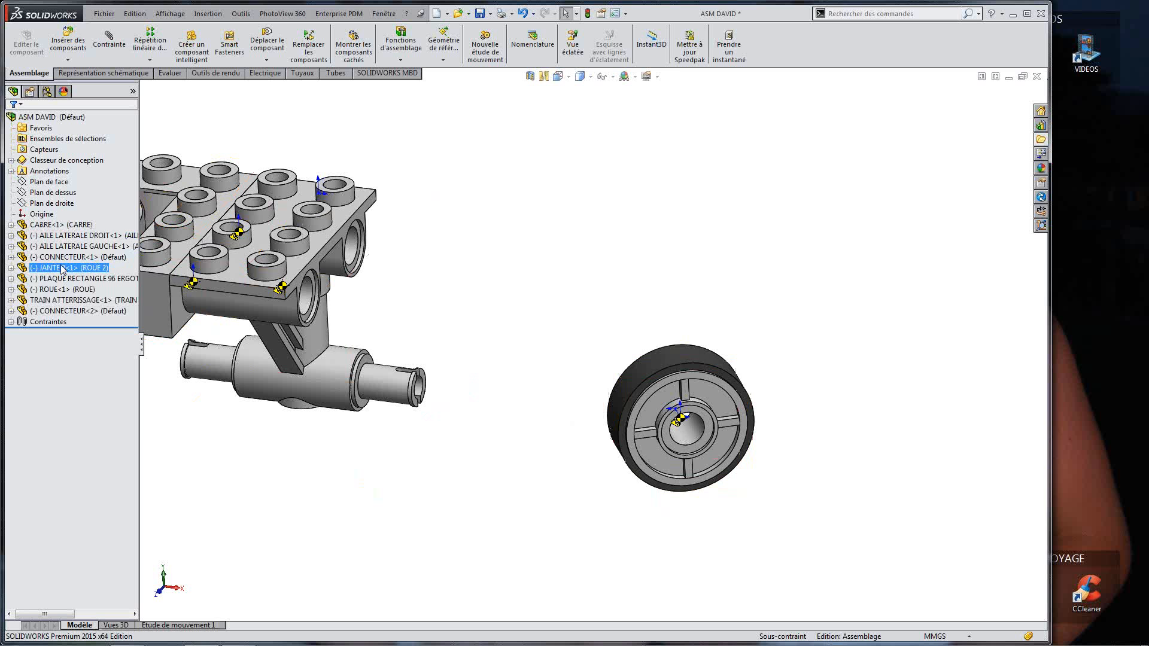
left_click_drag(57, 302, 46, 229)
left_click(605, 272)
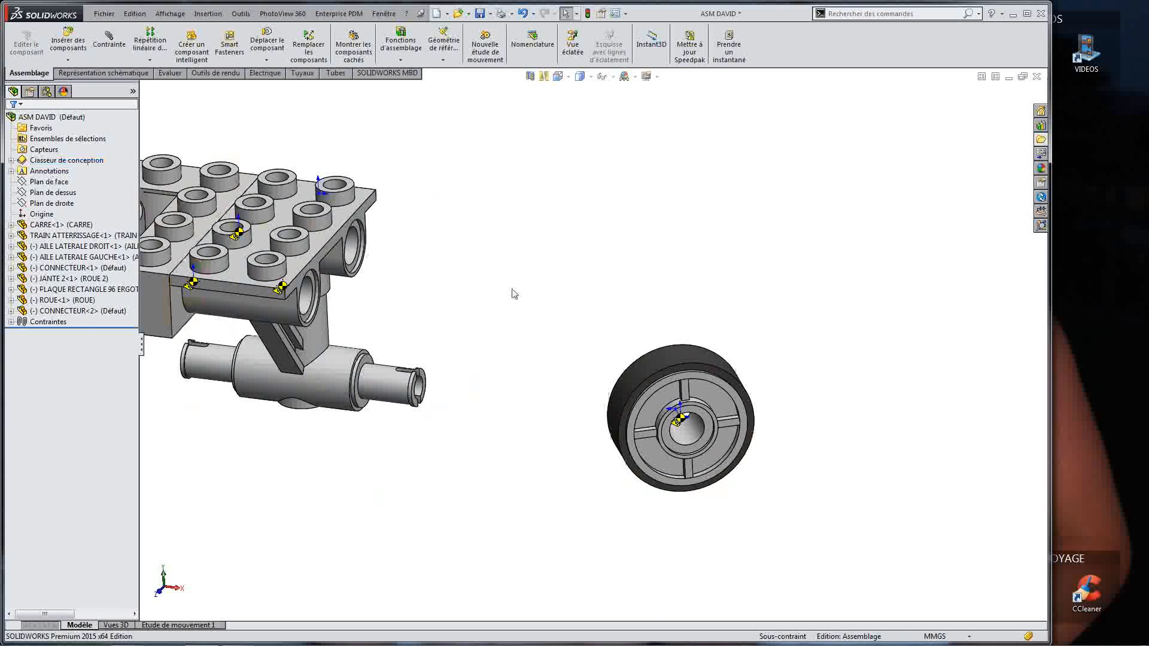
left_click_drag(45, 236, 54, 301)
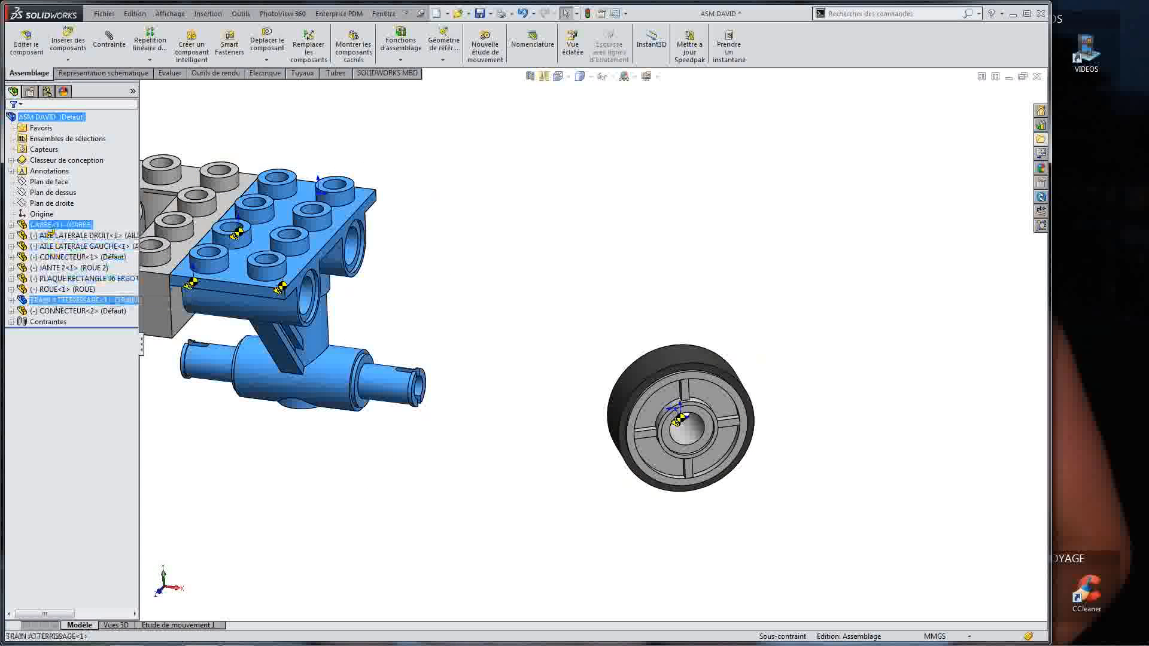
left_click_drag(50, 233, 51, 234)
left_click(660, 282)
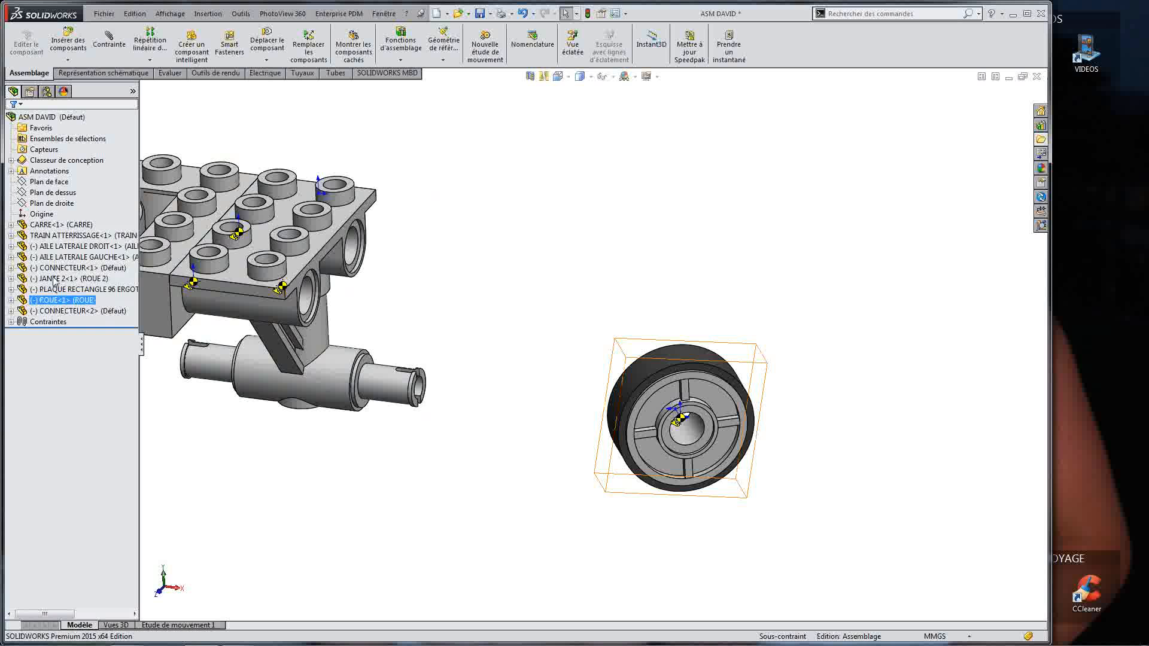
left_click(57, 226)
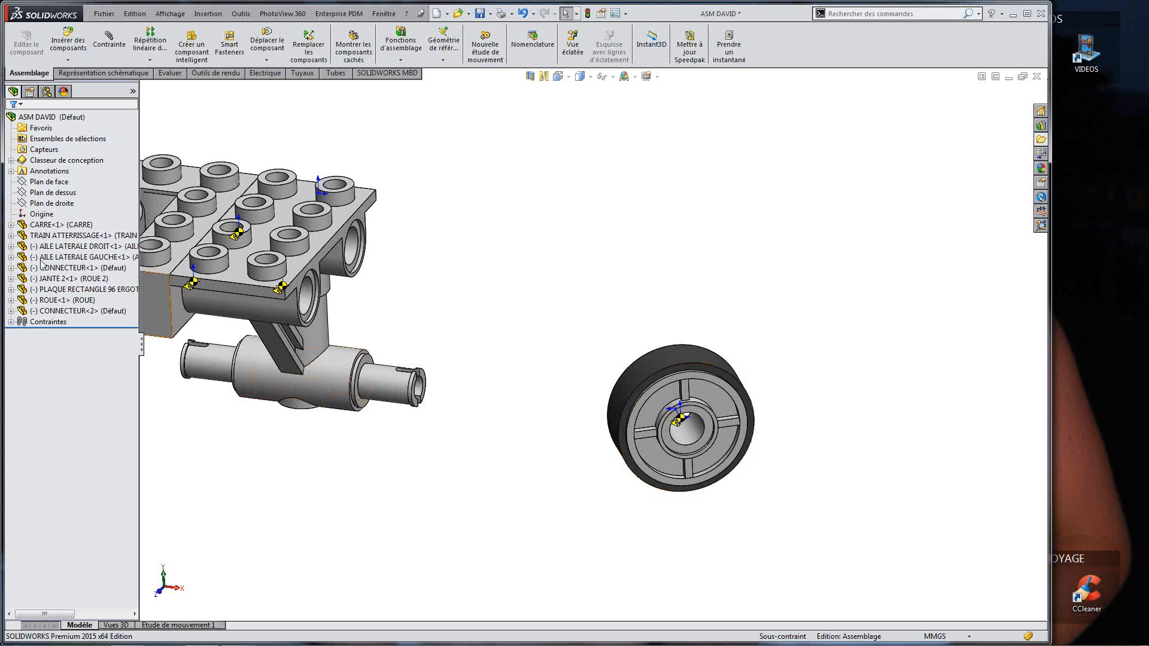
Step: Select JANTE 2 and ROUE together and form a new sub-assembly from them
left_click_drag(600, 315, 786, 531)
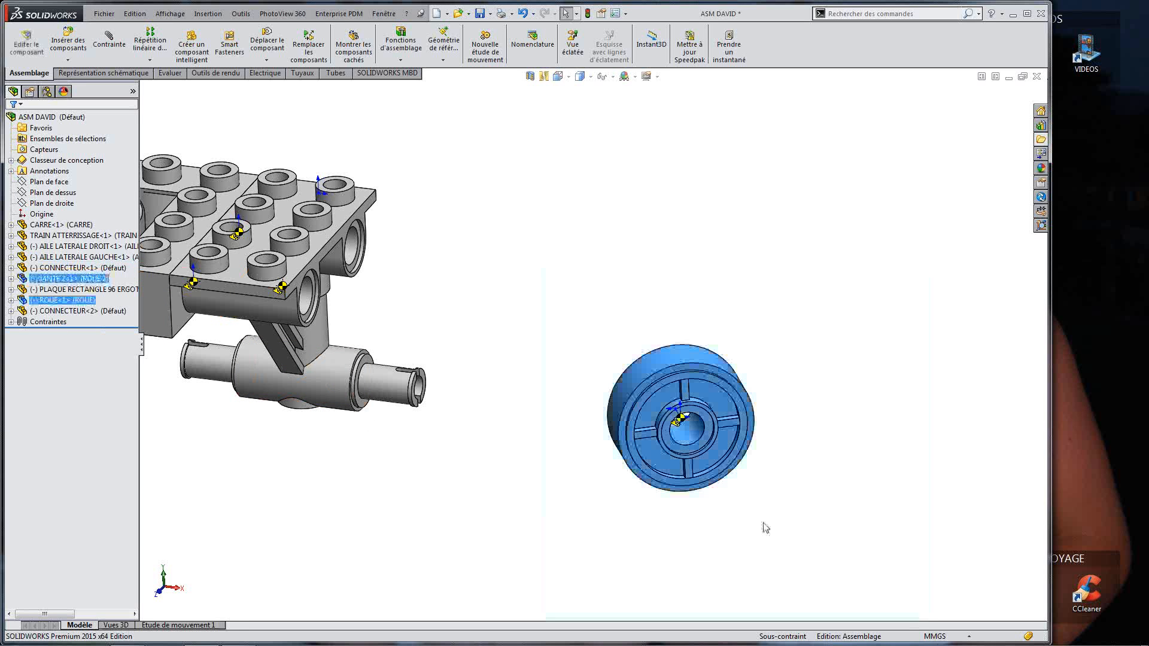
left_click_drag(555, 240, 853, 585)
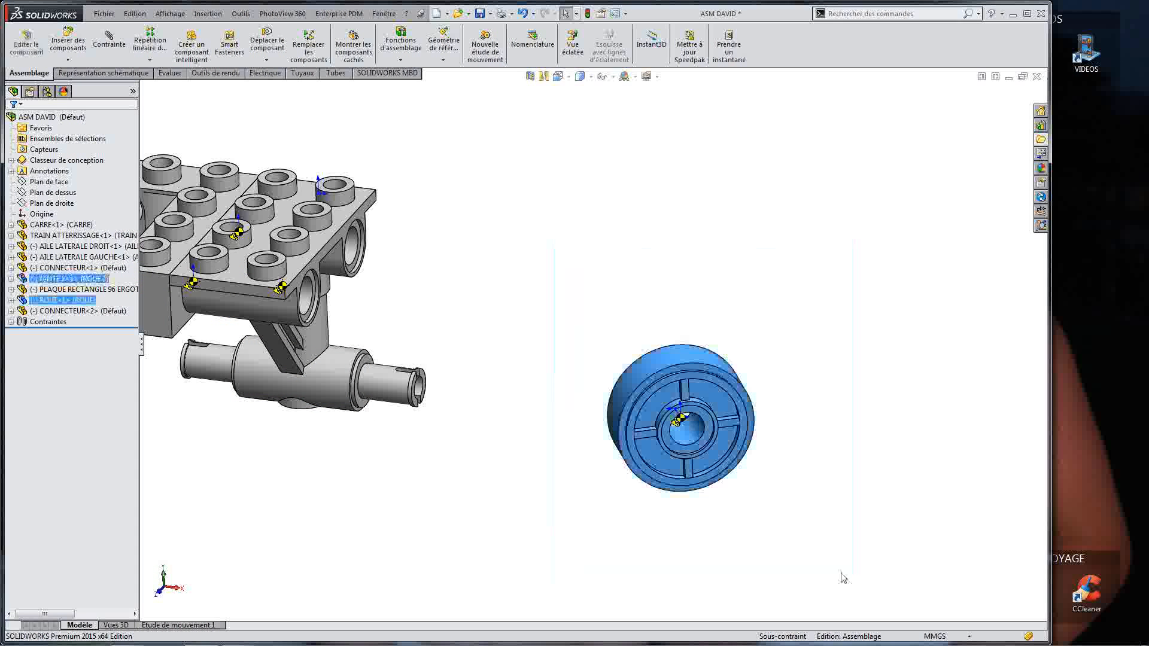
right_click(657, 340)
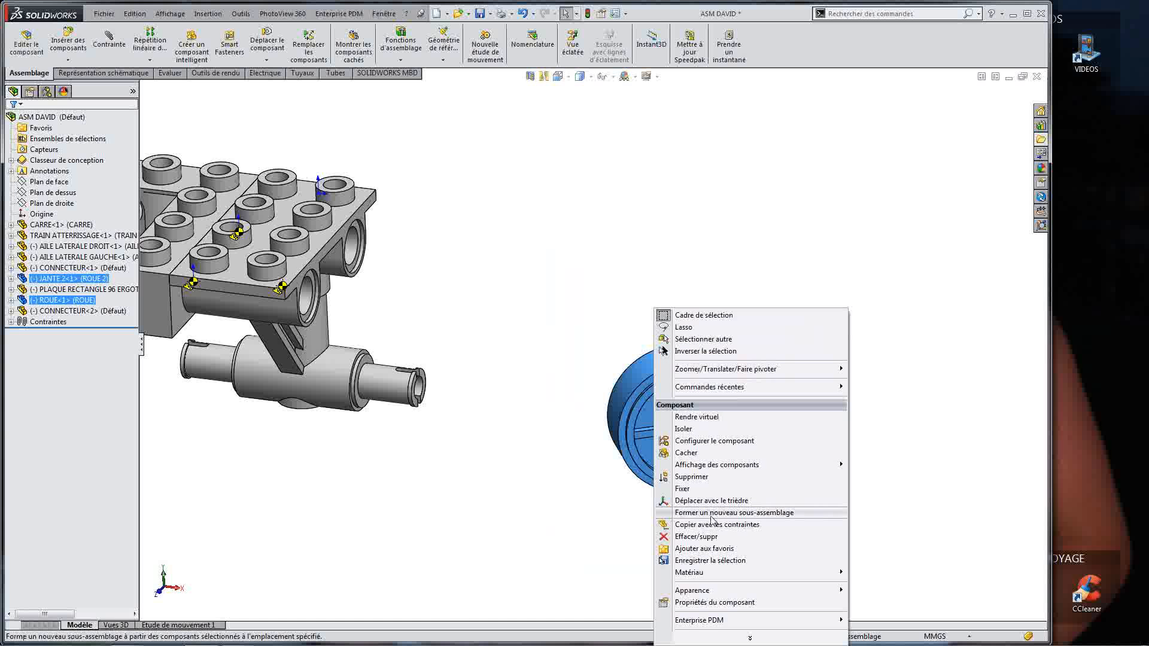
left_click(772, 514)
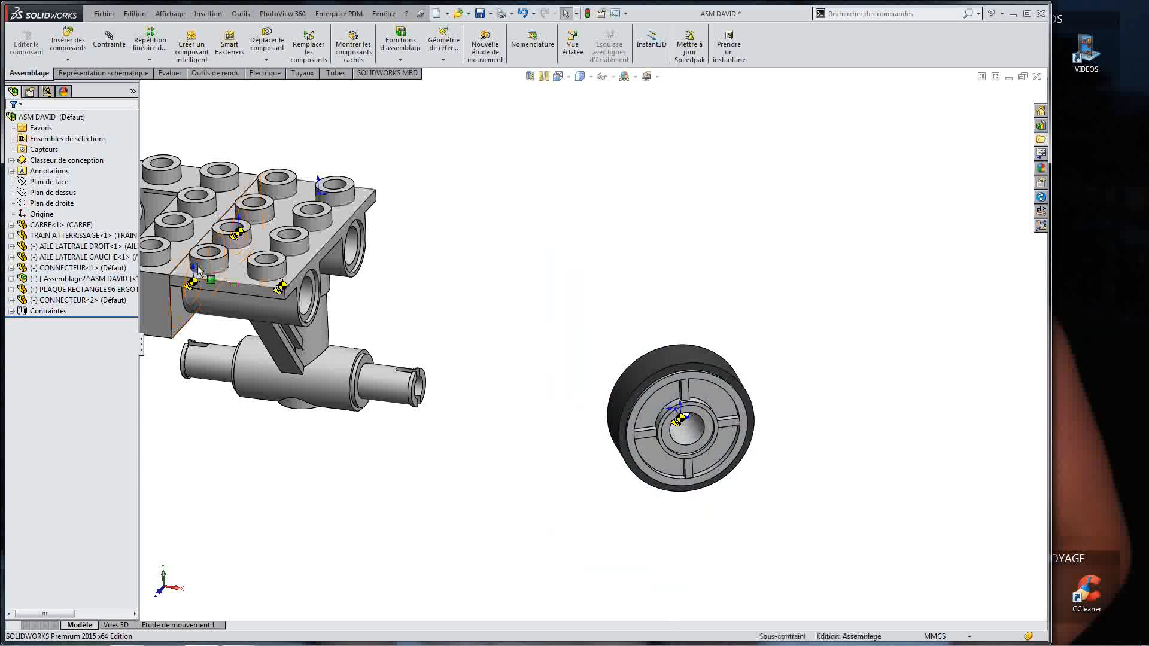
Step: Move the new wheel sub-assembly to the end of the component tree, after the second CONNECTEUR
left_click_drag(43, 279, 43, 300)
left_click(403, 303)
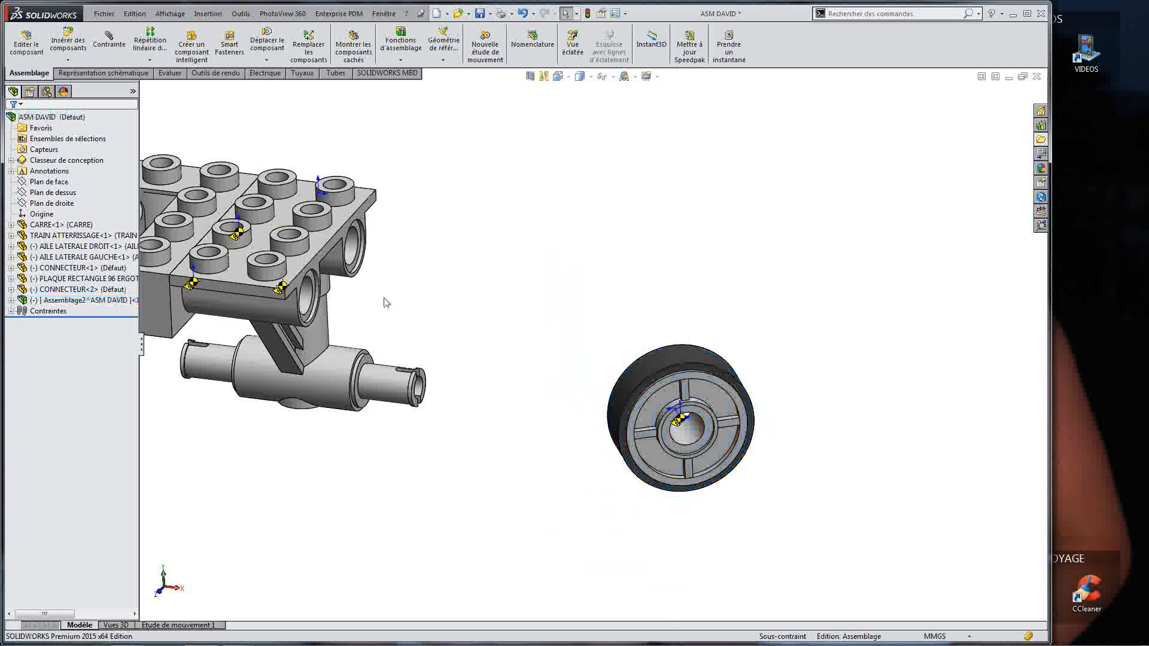
left_click(67, 305)
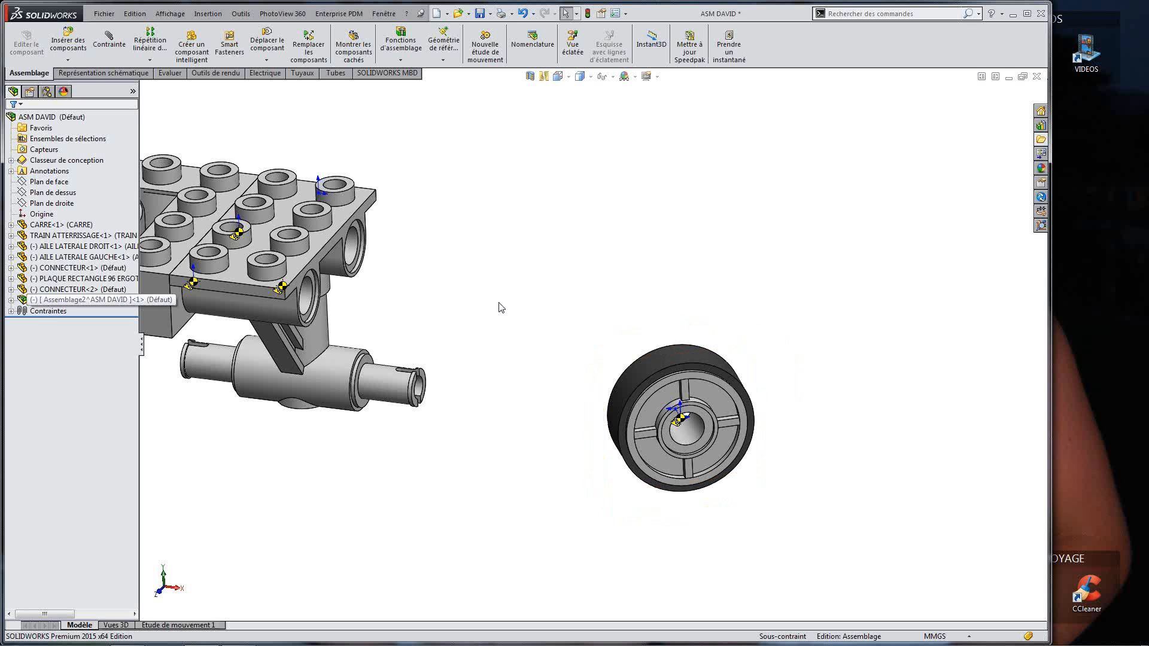
left_click(72, 304)
left_click(657, 246)
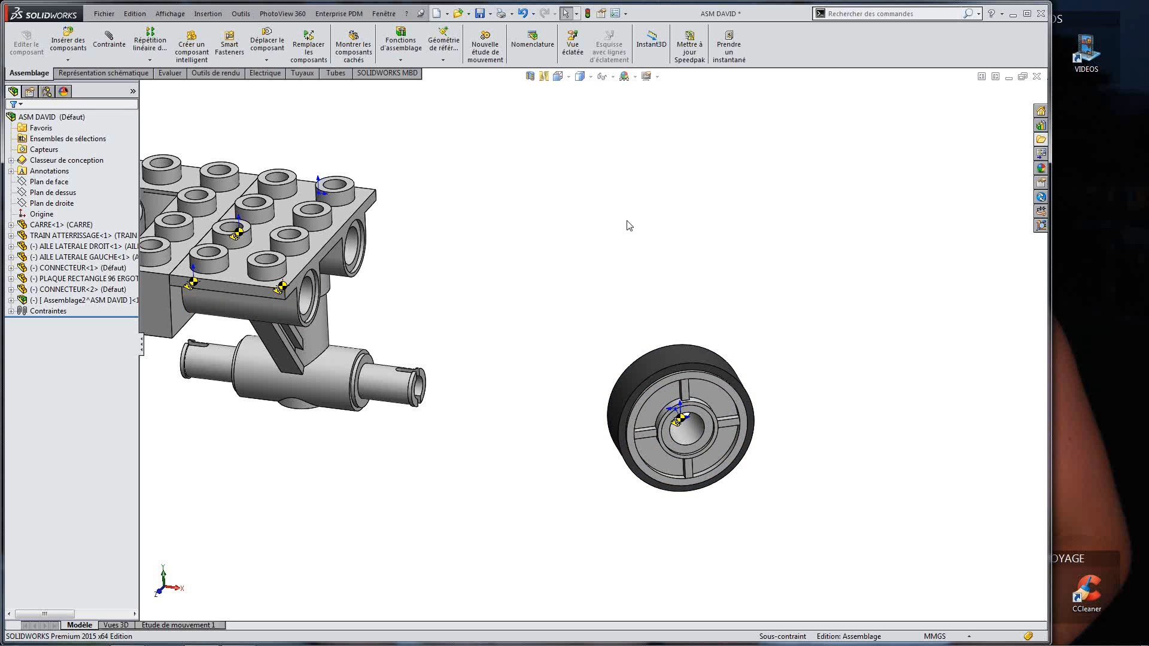
Step: Rename the wheel sub-assembly as TOTO
scroll(469, 248, "up", 4)
scroll(354, 299, "down", 3)
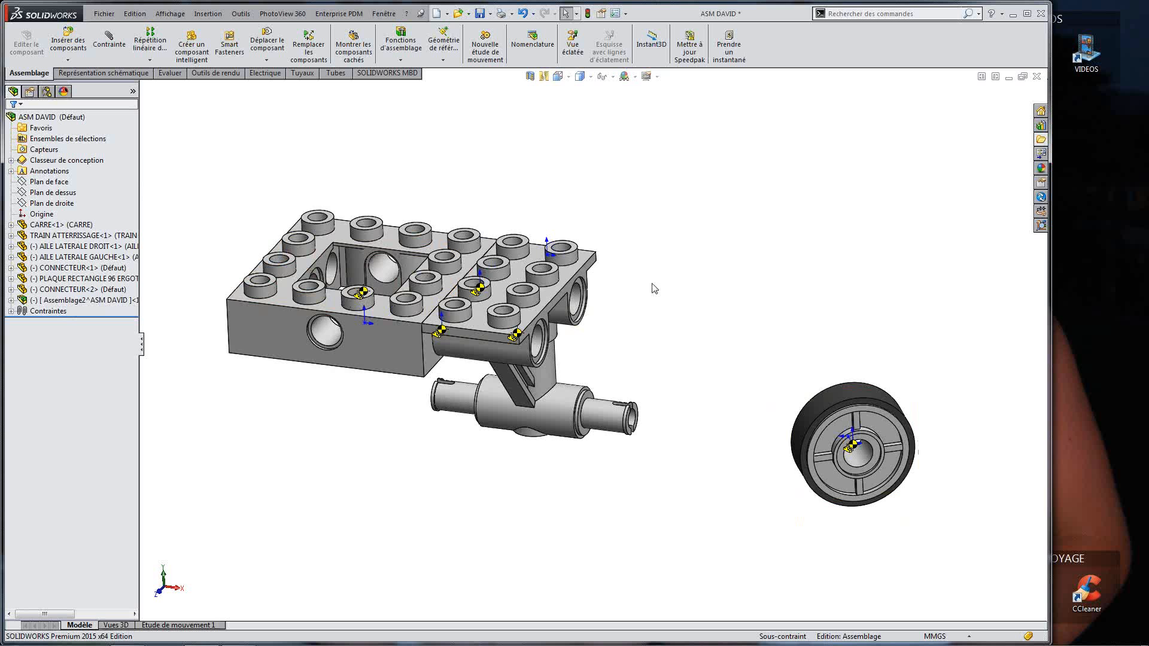
left_click(67, 299)
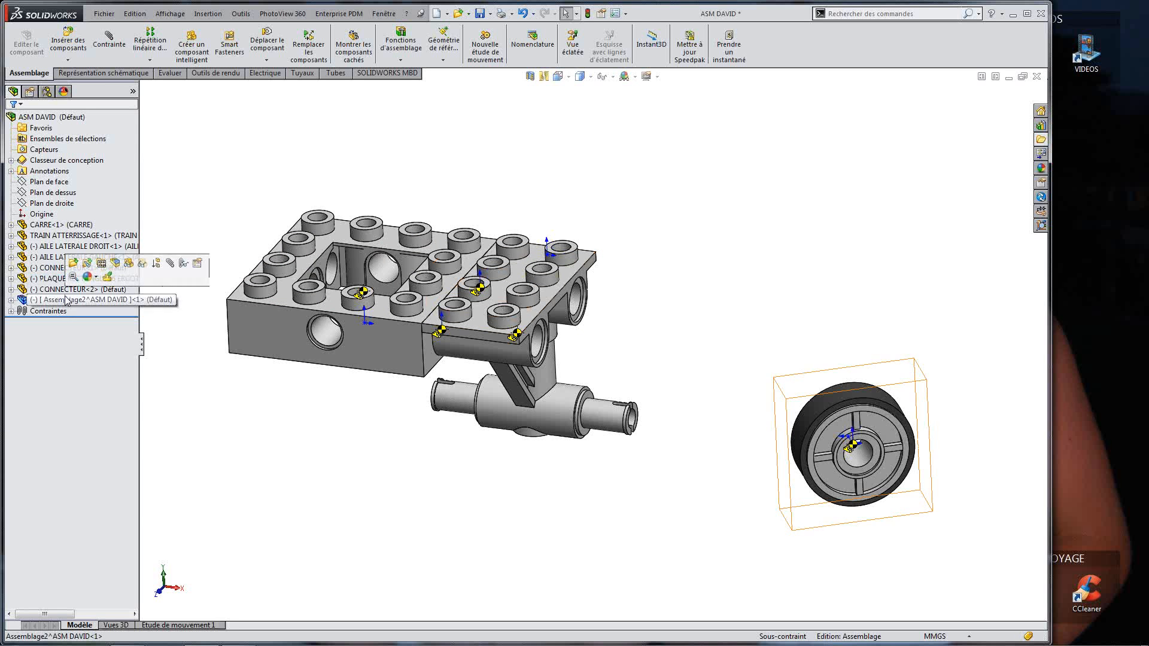
left_click(68, 300)
type("TOTO")
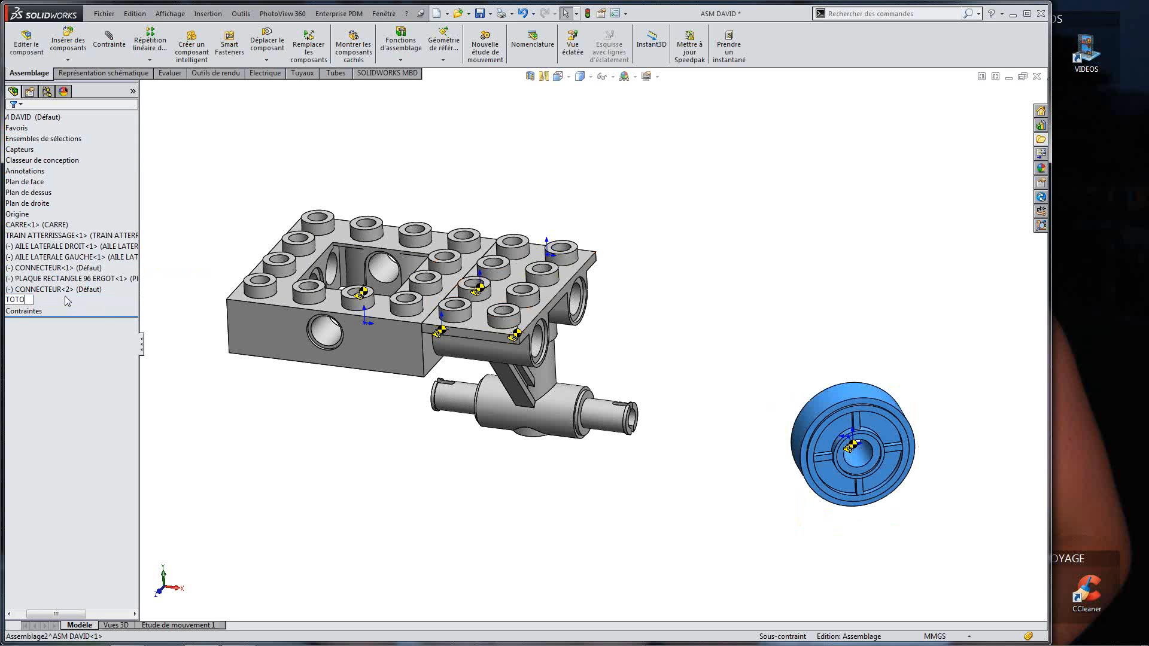
key("Return")
Step: Rename the wheel sub-assembly as TRUC MUCHE
left_click(31, 330)
left_click(36, 304)
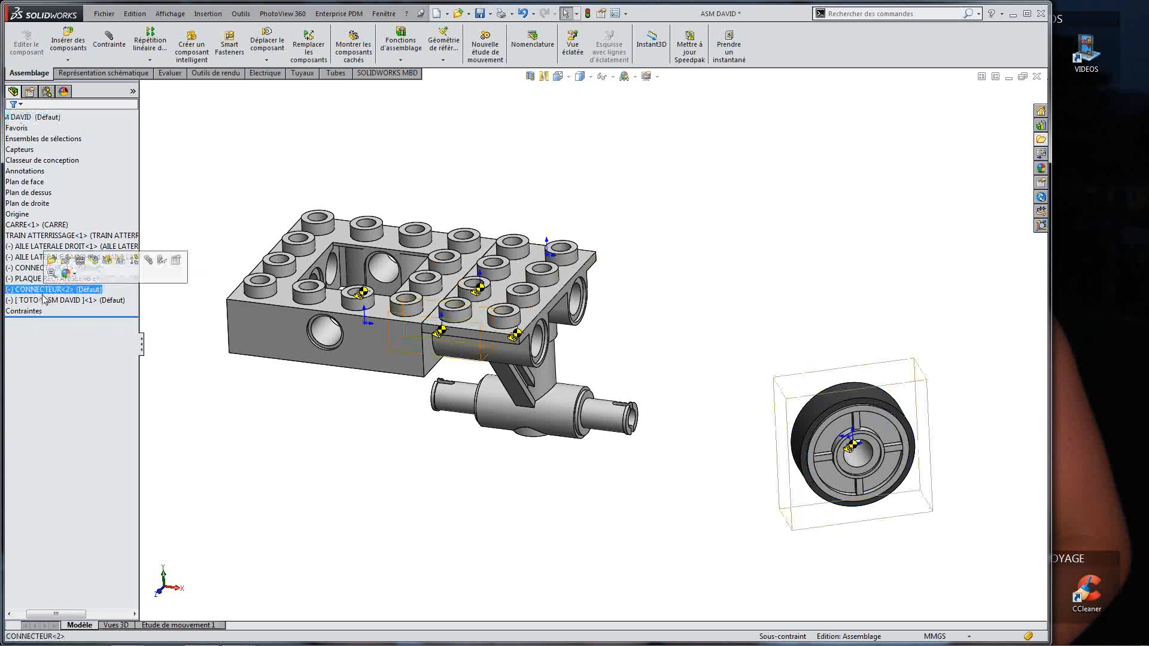
left_click(36, 304)
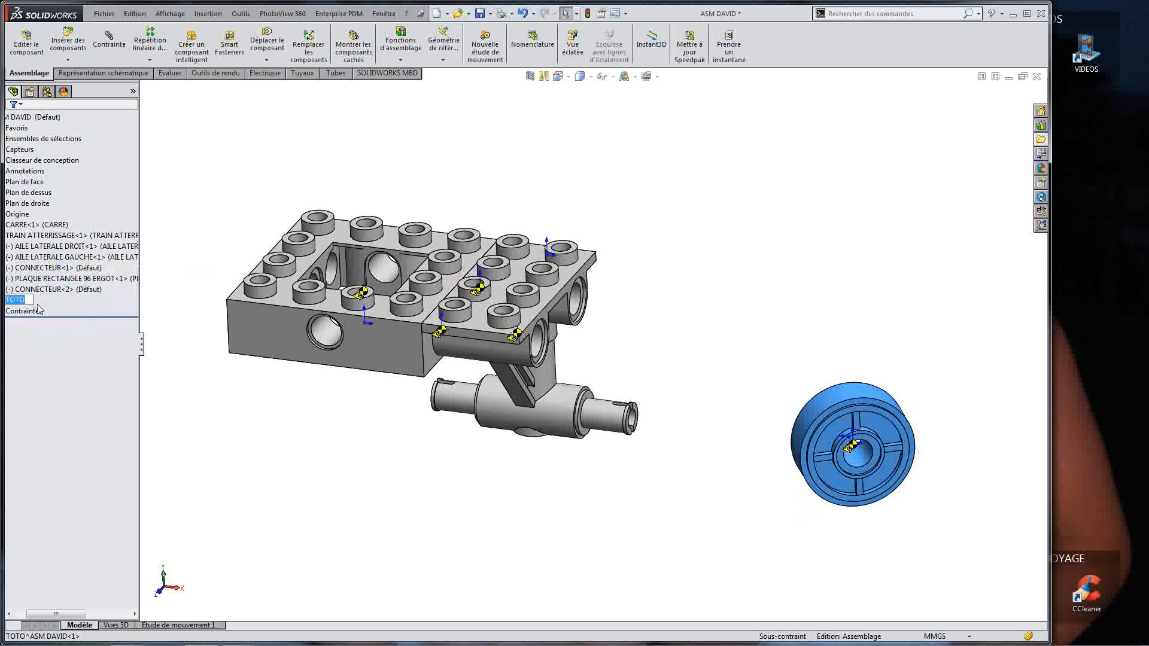
type("TRUC MUCHE")
key("Return")
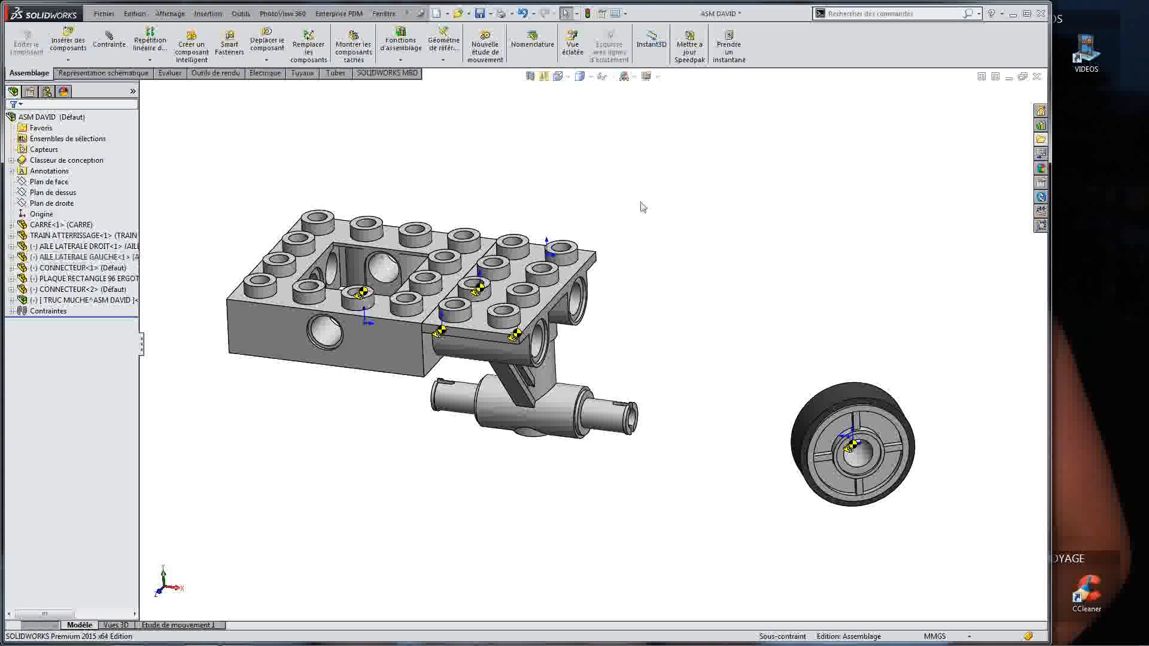
Step: Save the assembly and all its modified files, storing the virtual TRUC MUCHE sub-assembly internally in the assembly
left_click(1124, 356)
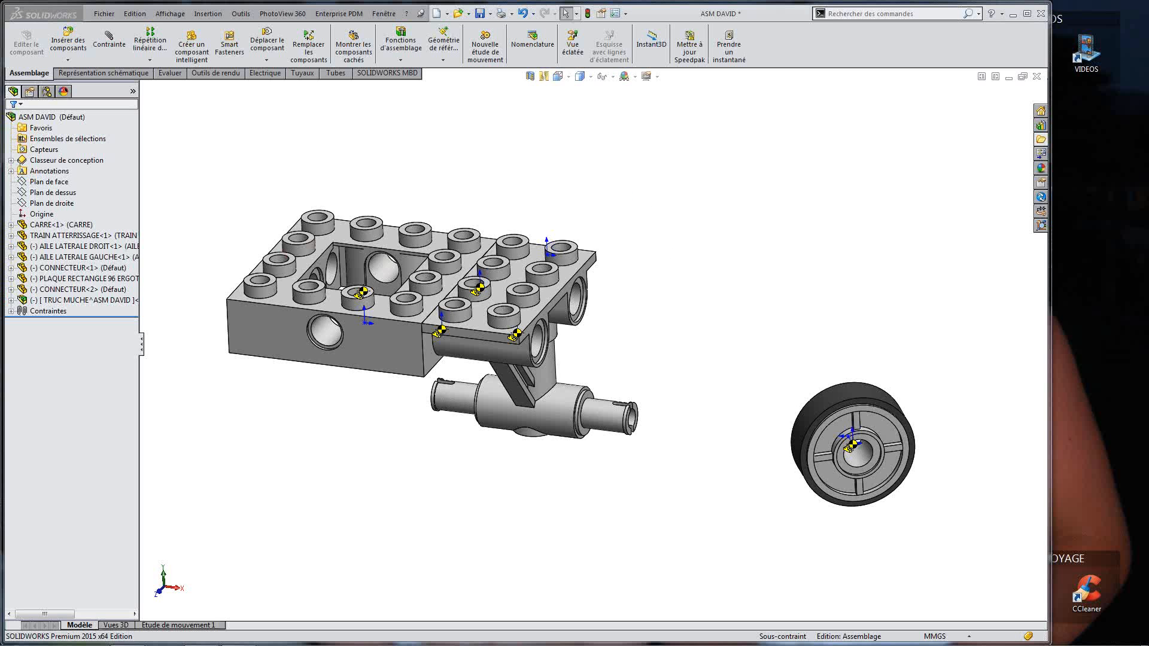
left_click(812, 261)
key("ctrl+s")
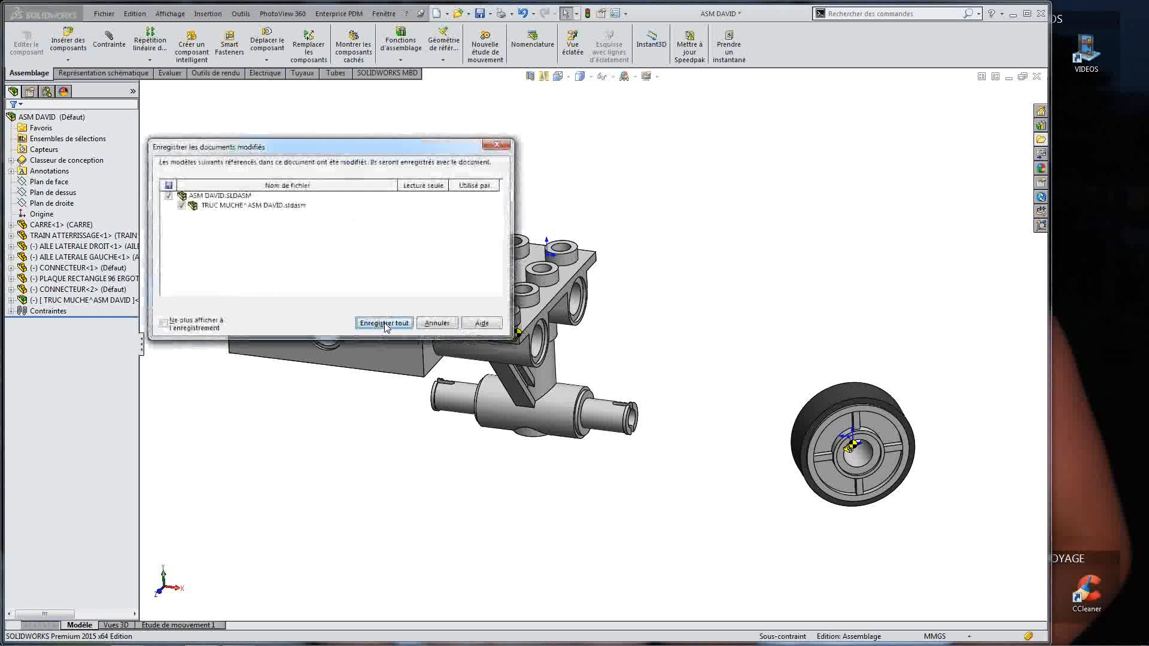
left_click(384, 322)
left_click(512, 302)
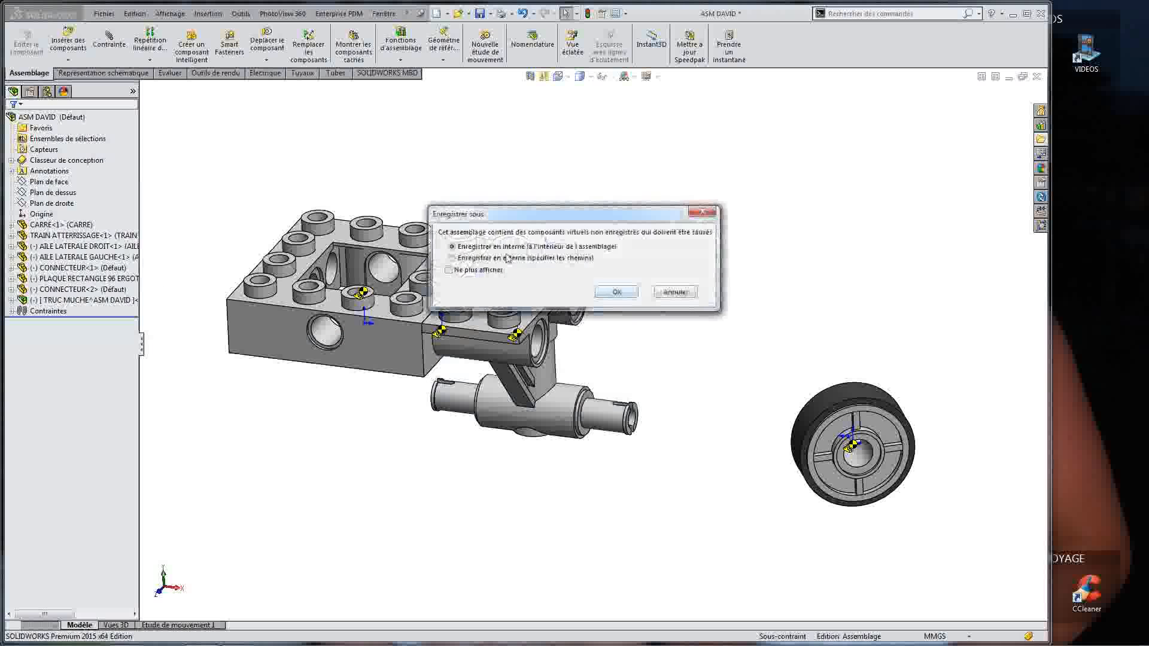
left_click(617, 291)
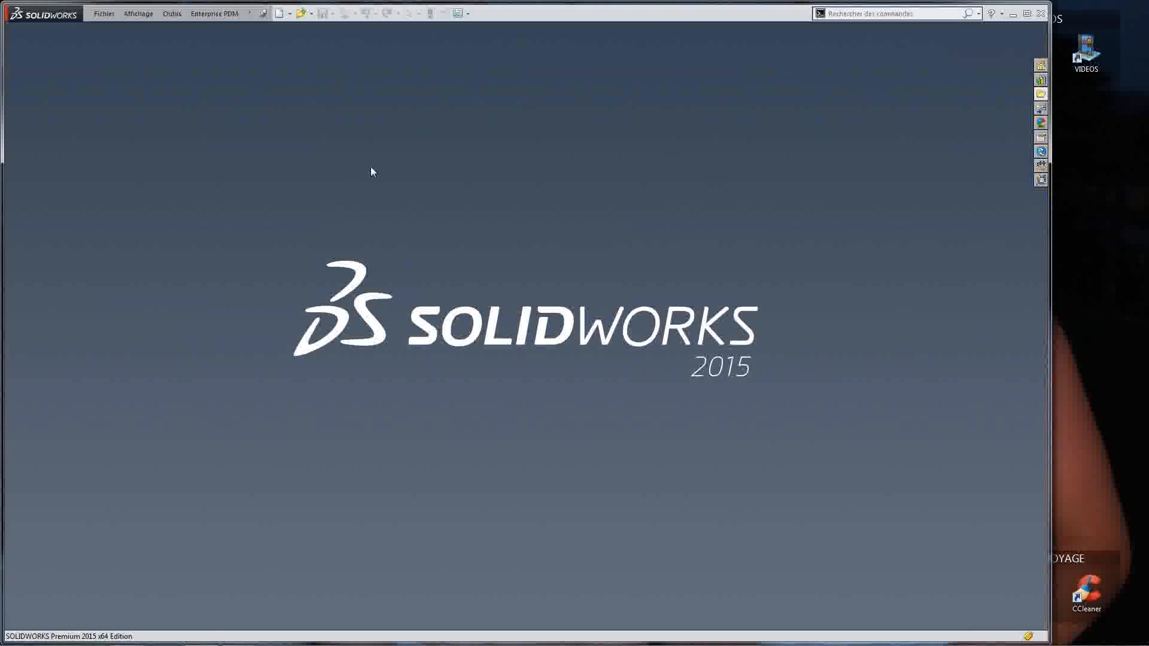
Step: Reopen ASM DAVID from the recent documents and check how TRUC MUCHE is listed in the component tree
key("r")
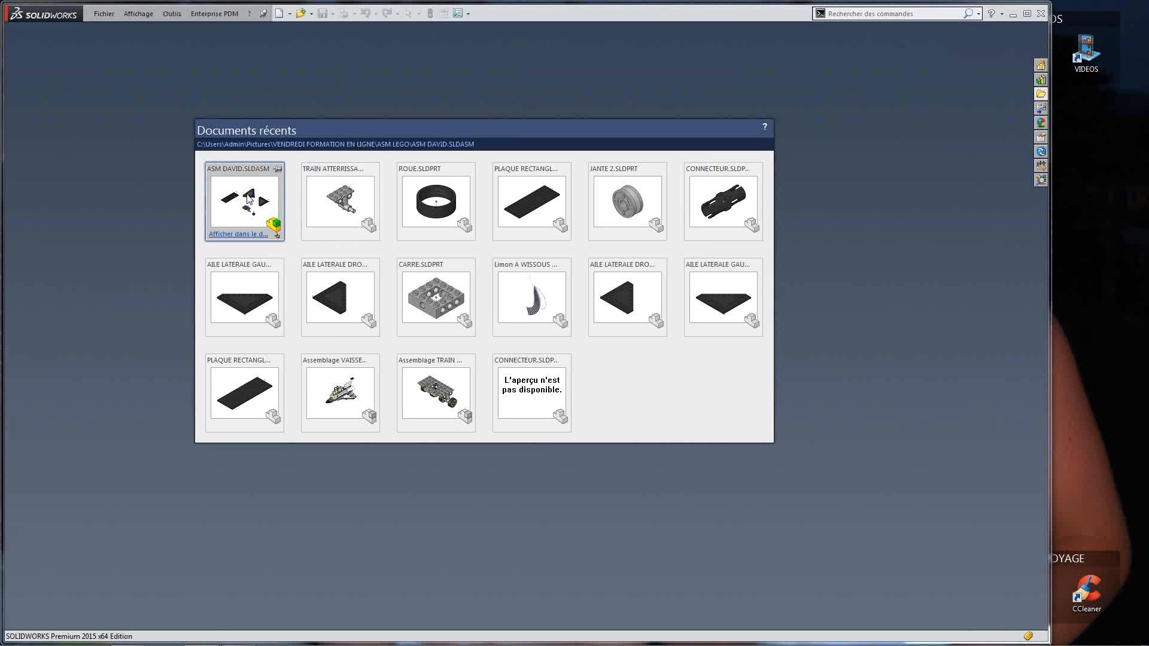
left_click(248, 199)
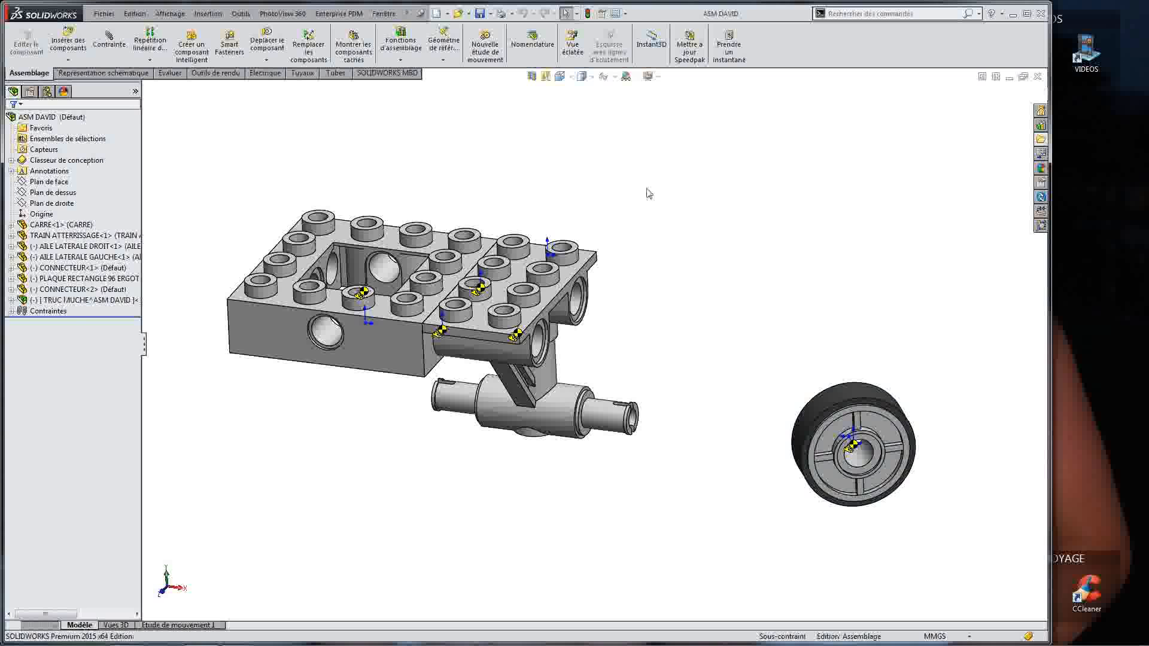
left_click(66, 302)
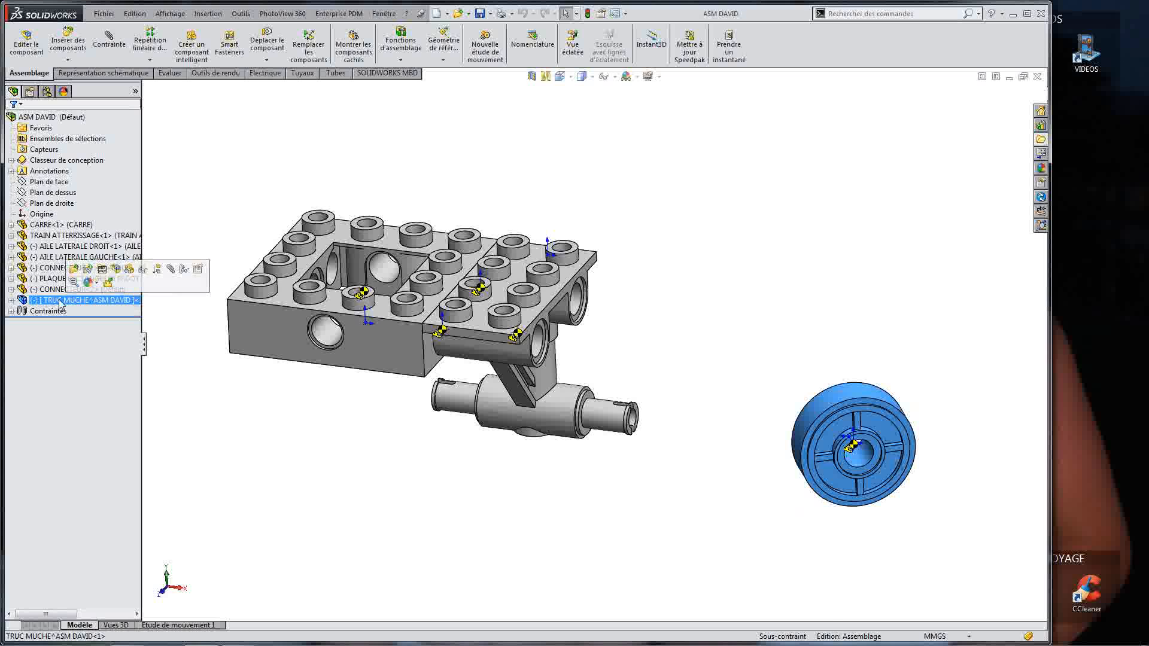
left_click(52, 118)
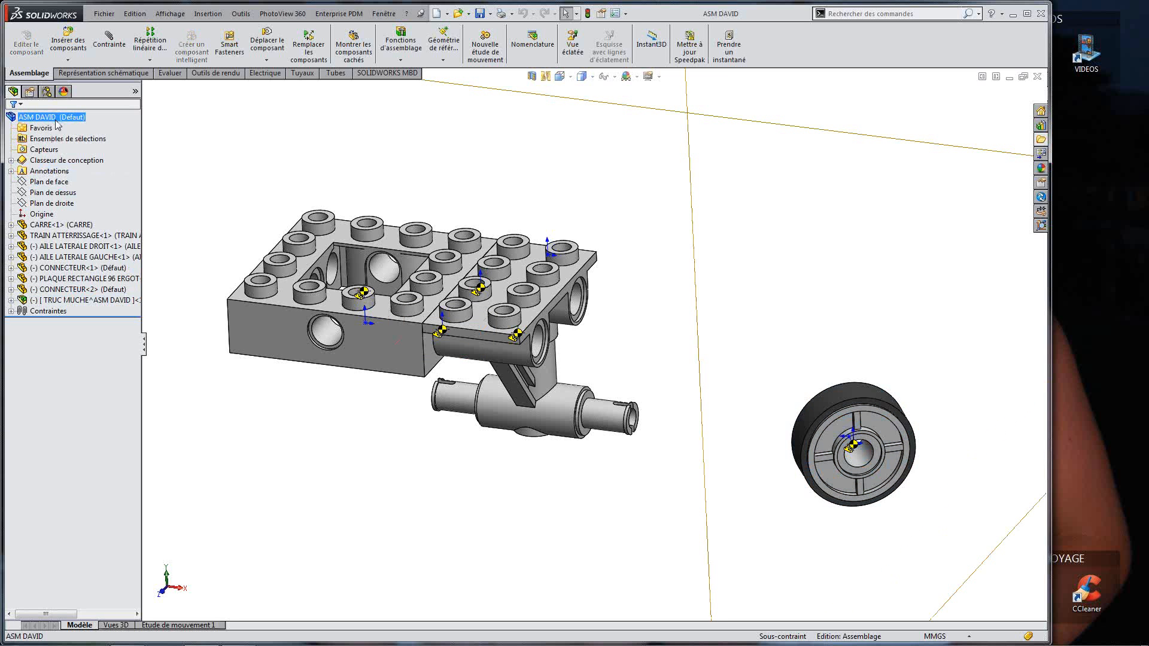
left_click(52, 301)
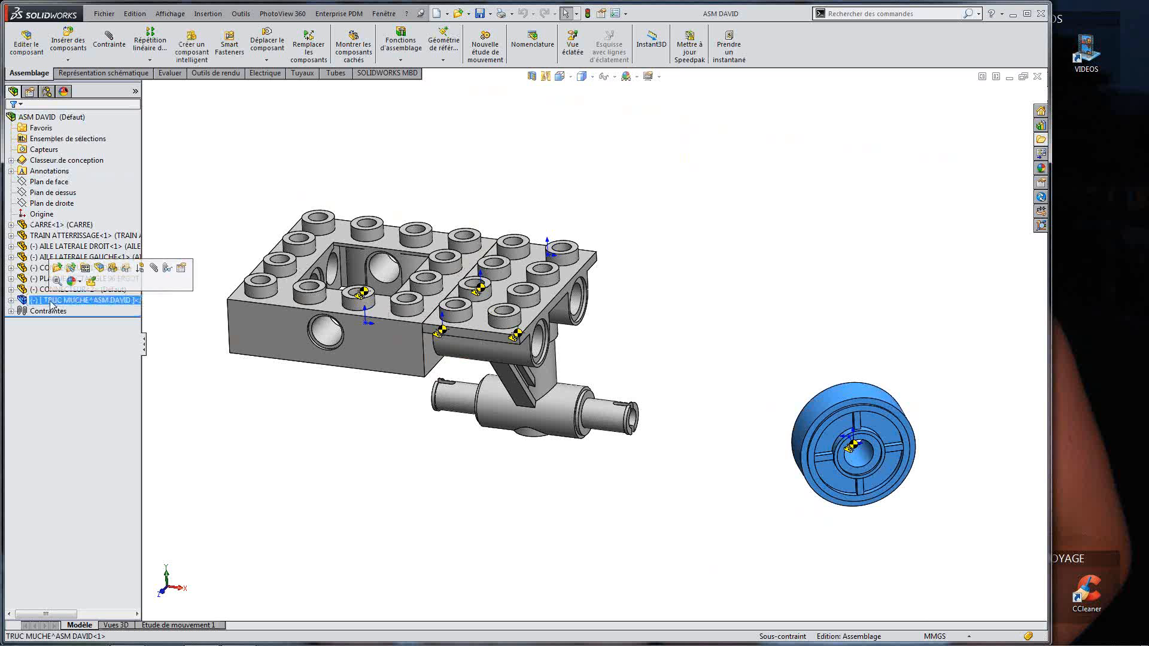
left_click(688, 217)
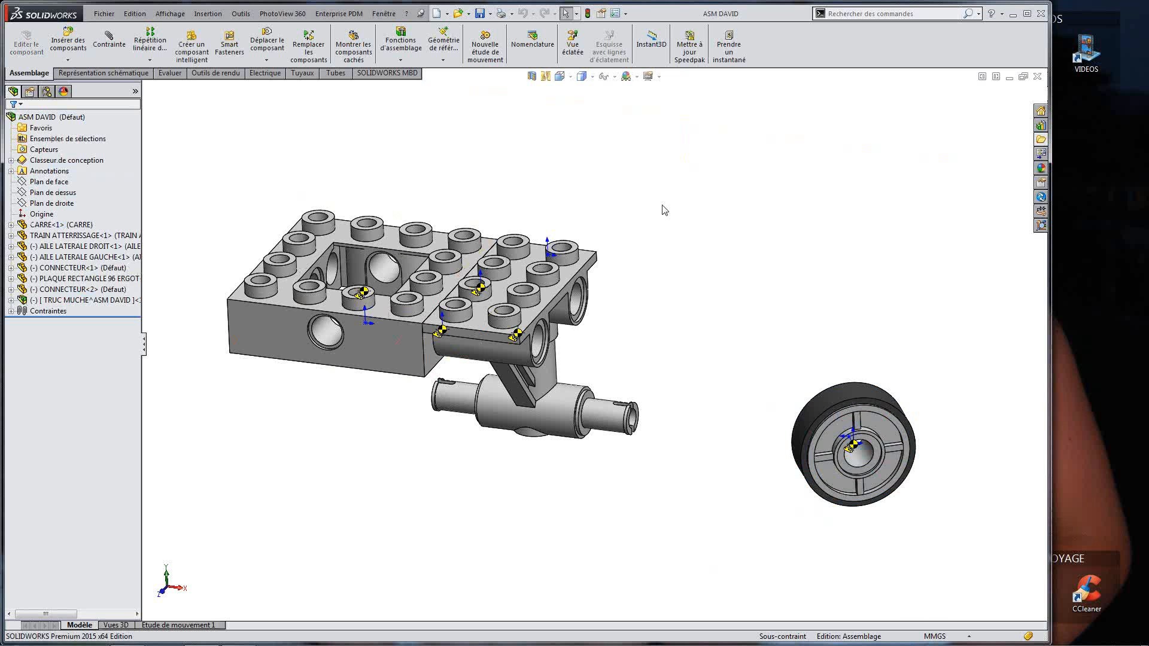
Step: Save the TRUC MUCHE sub-assembly to an external file, using the same path as the assembly
right_click(108, 302)
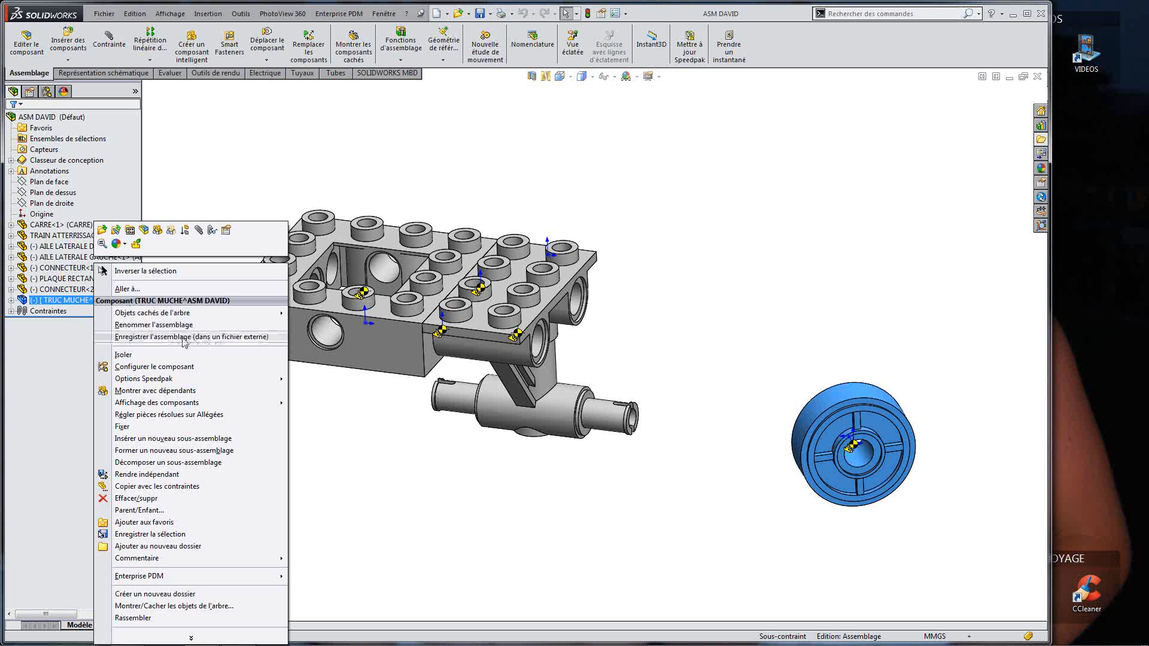
left_click(207, 338)
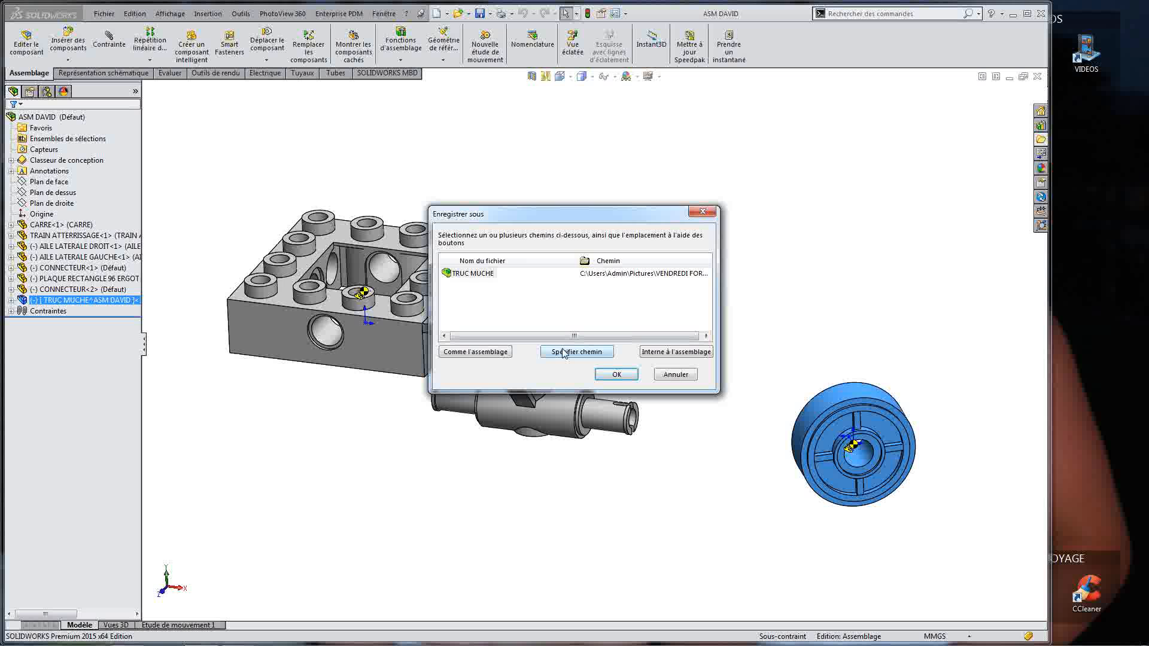
left_click(488, 351)
left_click(598, 375)
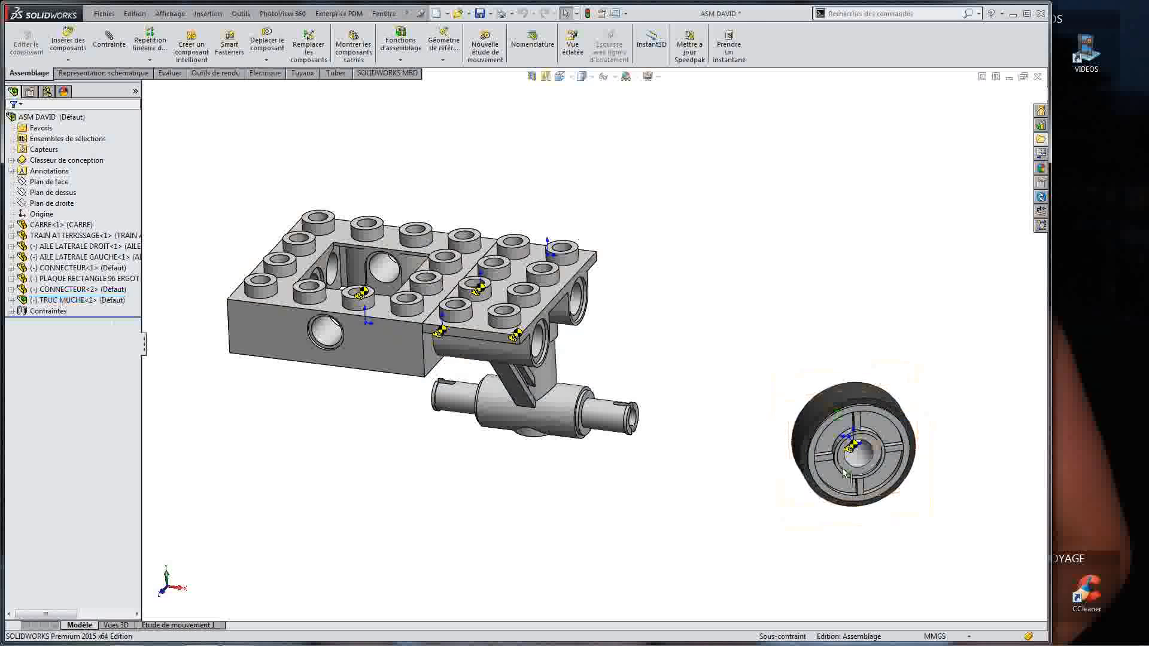
Step: Mate the JANTE 2 hub of the TRUC MUCHE wheel onto the nearer axle end of TRAIN ATTERRISSAGE
scroll(849, 460, "down", 3)
left_click_drag(820, 433, 546, 347, "alt")
left_click(363, 372)
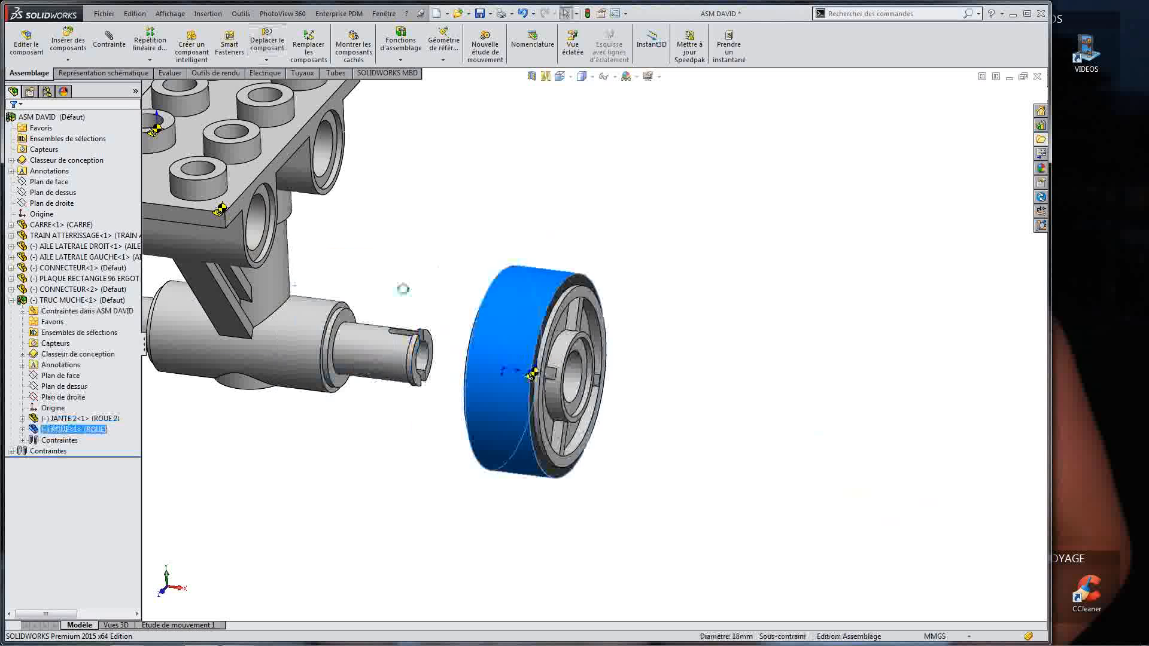
left_click(403, 289)
scroll(317, 304, "down", 5)
middle_click_drag(550, 372, 655, 368)
left_click_drag(655, 367, 626, 383, "alt")
middle_click_drag(625, 383, 279, 369)
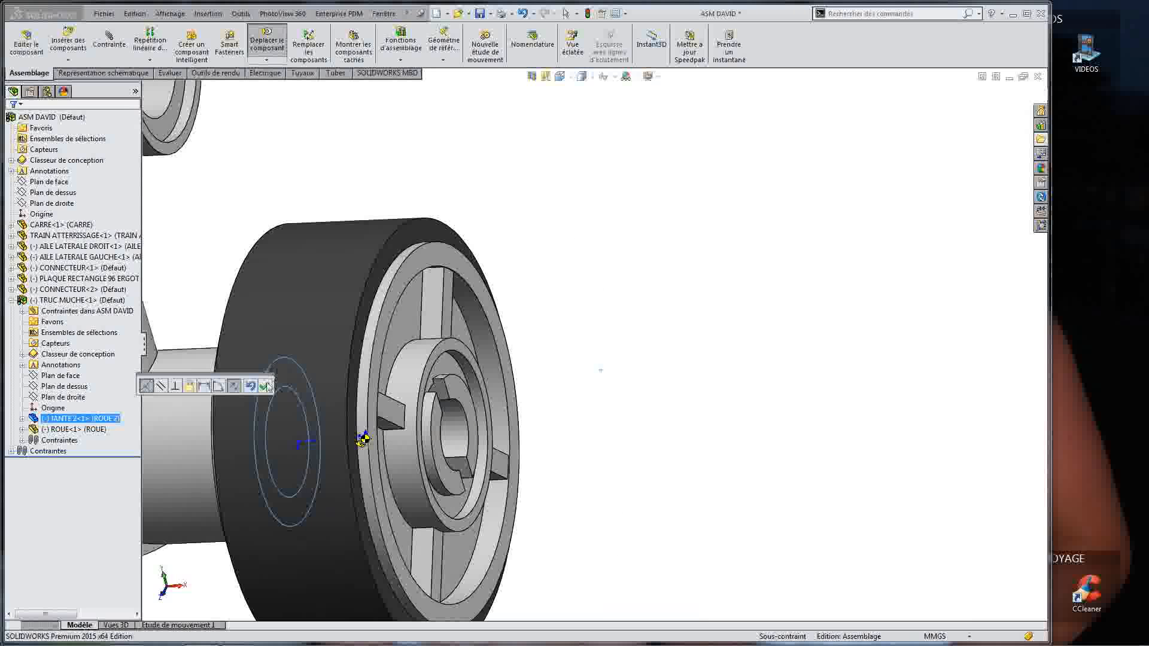
left_click(265, 387)
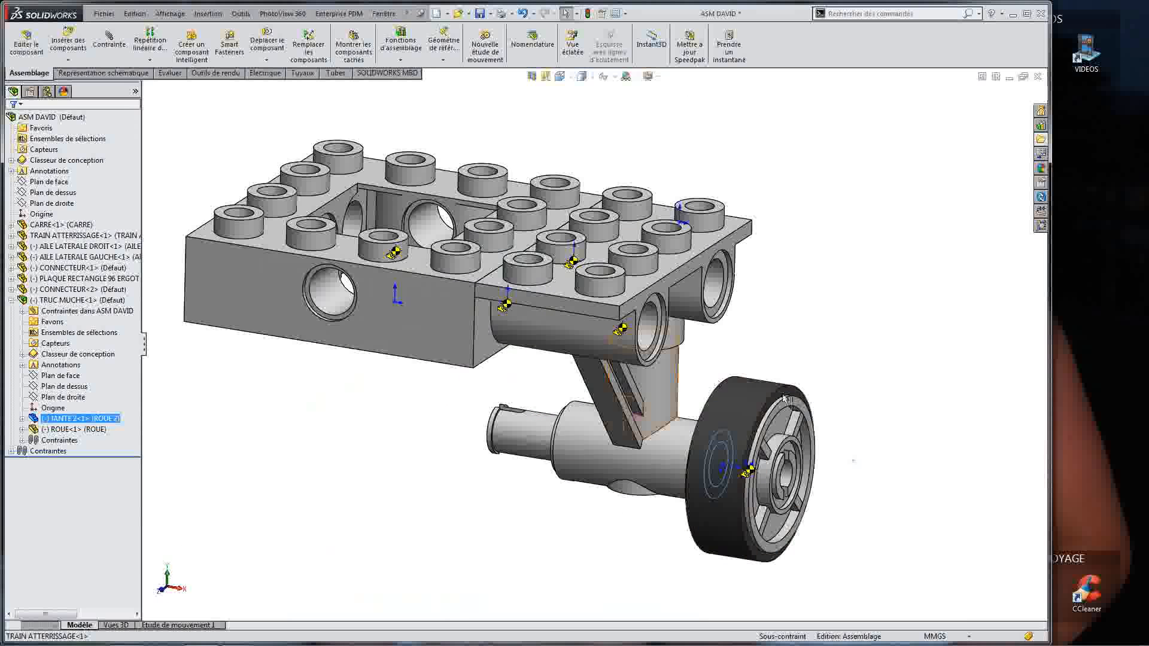
Step: Test the movement of the mated wheel, collapse TRUC MUCHE in the component tree and examine the landing gear
left_click_drag(704, 455, 951, 328)
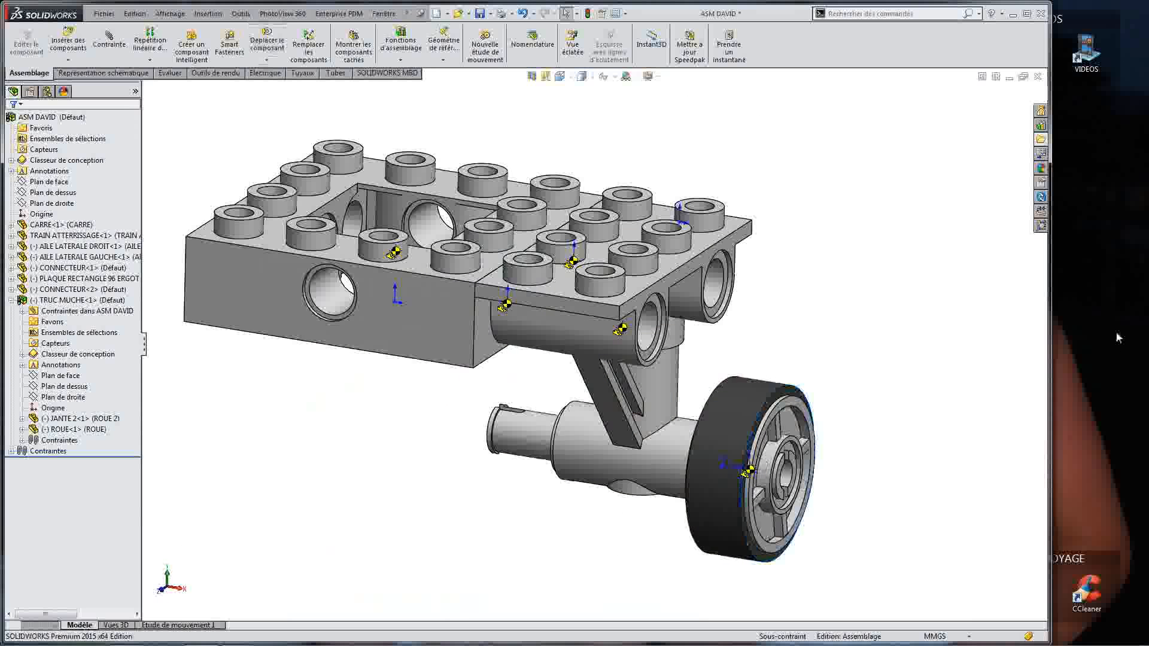
scroll(634, 370, "up", 3)
scroll(365, 384, "down", 1)
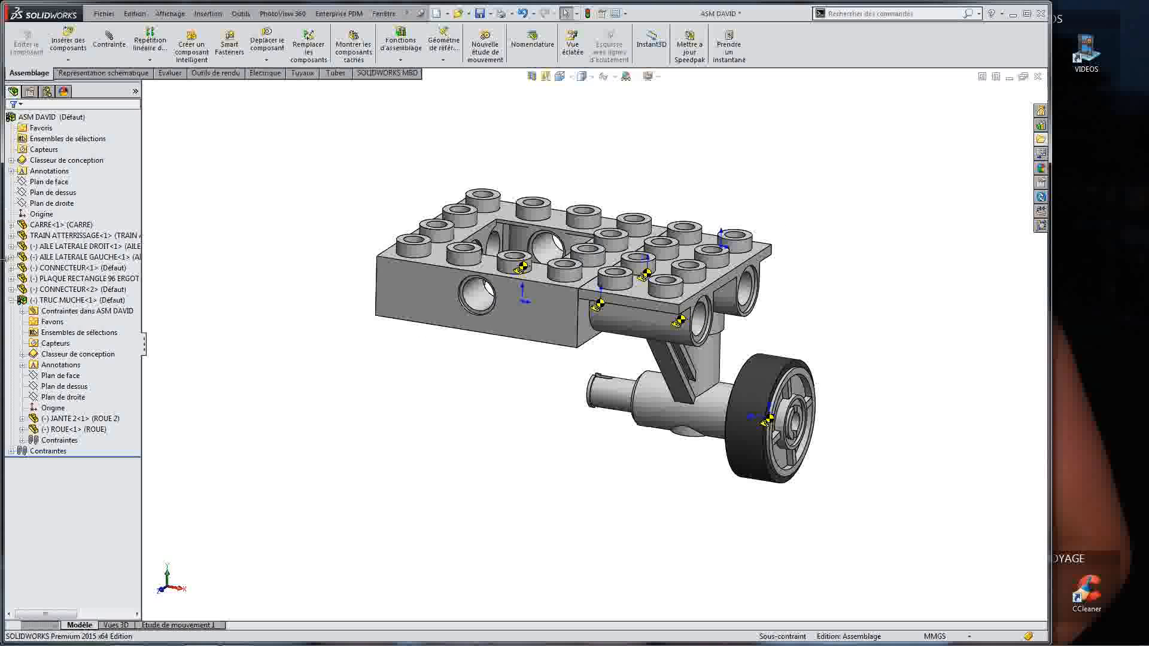
left_click(11, 300)
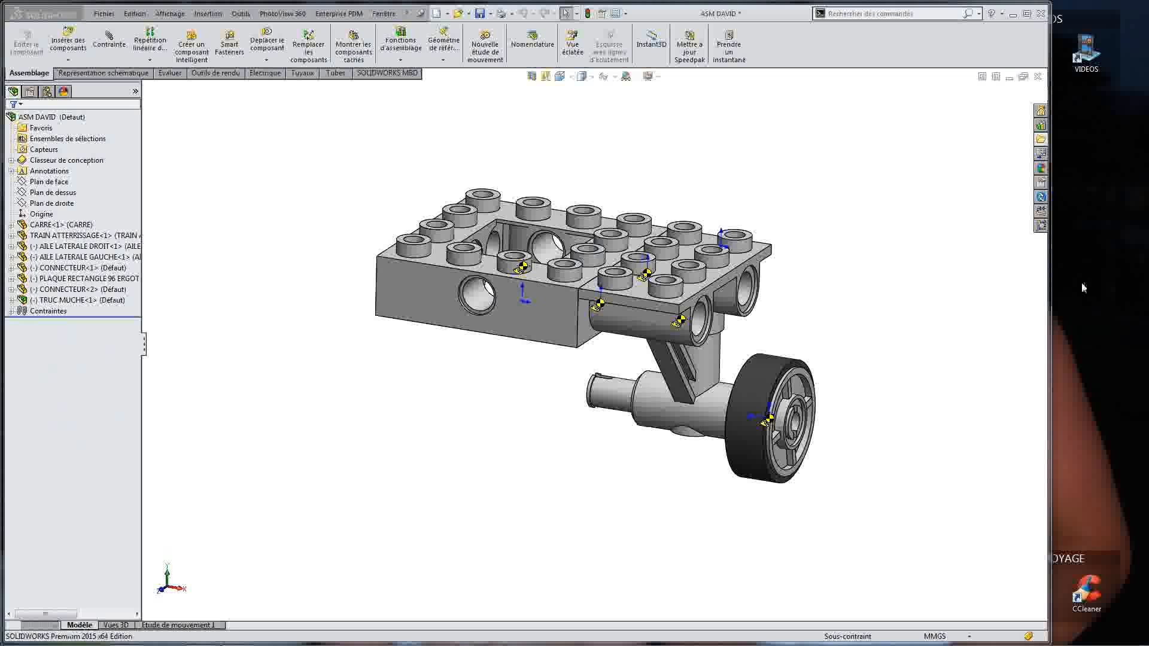
left_click(662, 144)
left_click(578, 186)
scroll(591, 280, "up", 2)
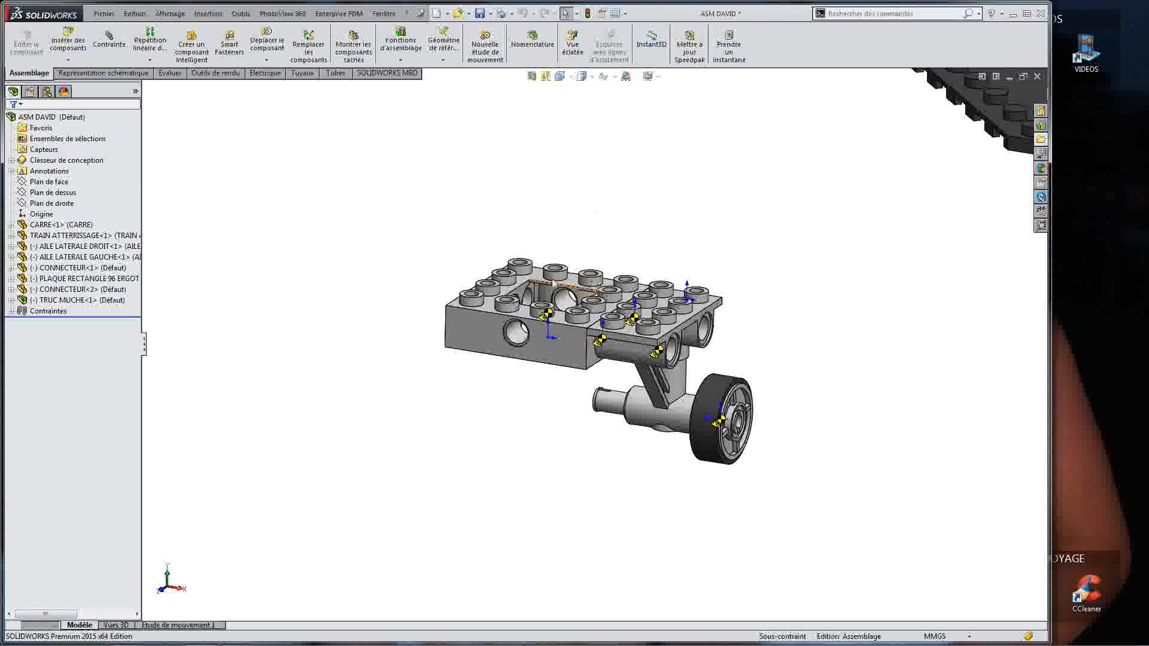
scroll(751, 382, "down", 2)
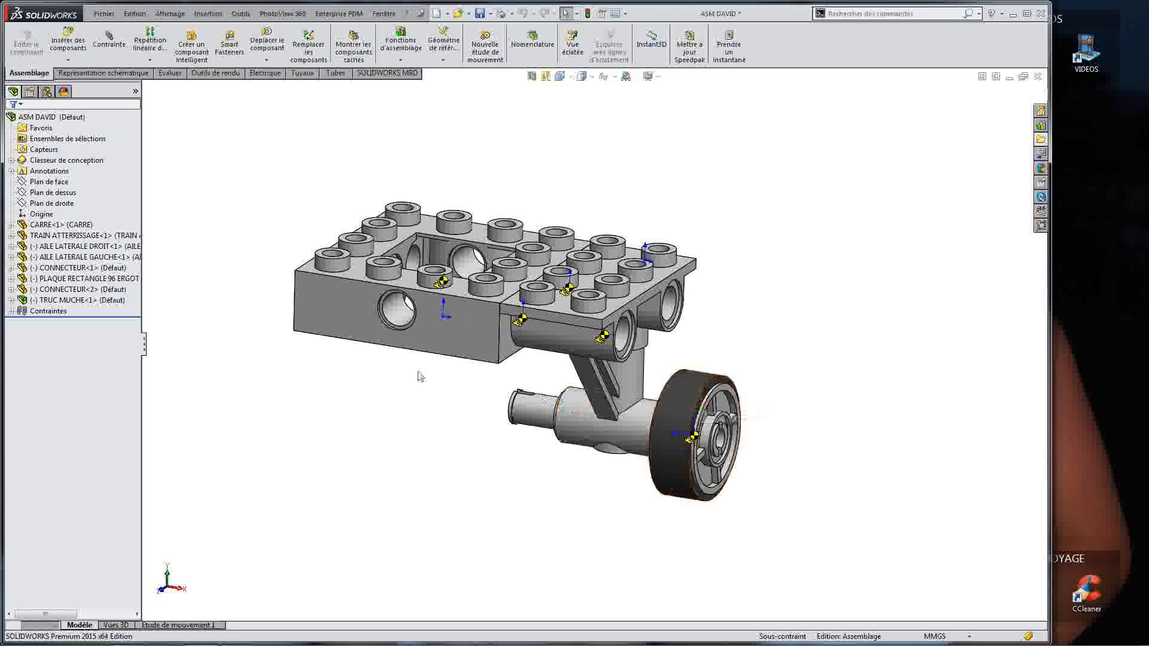
Step: Start a component mirror and set the Plan de droite of TRAIN ATTERRISSAGE as its symmetry plane
left_click(150, 43)
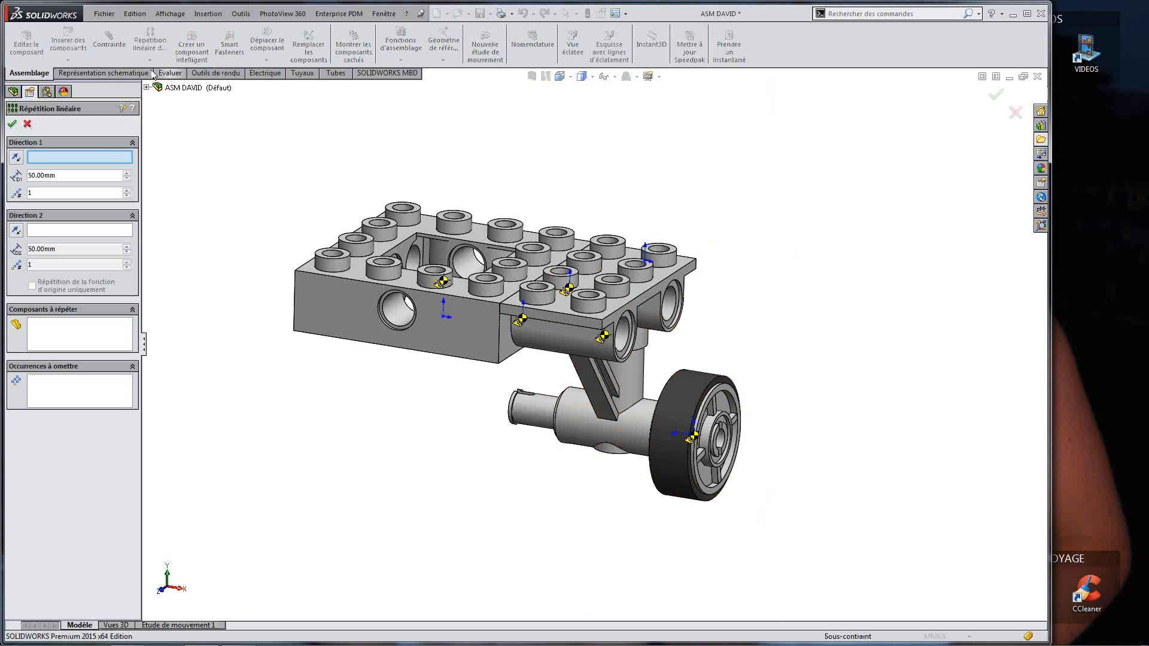
left_click(26, 125)
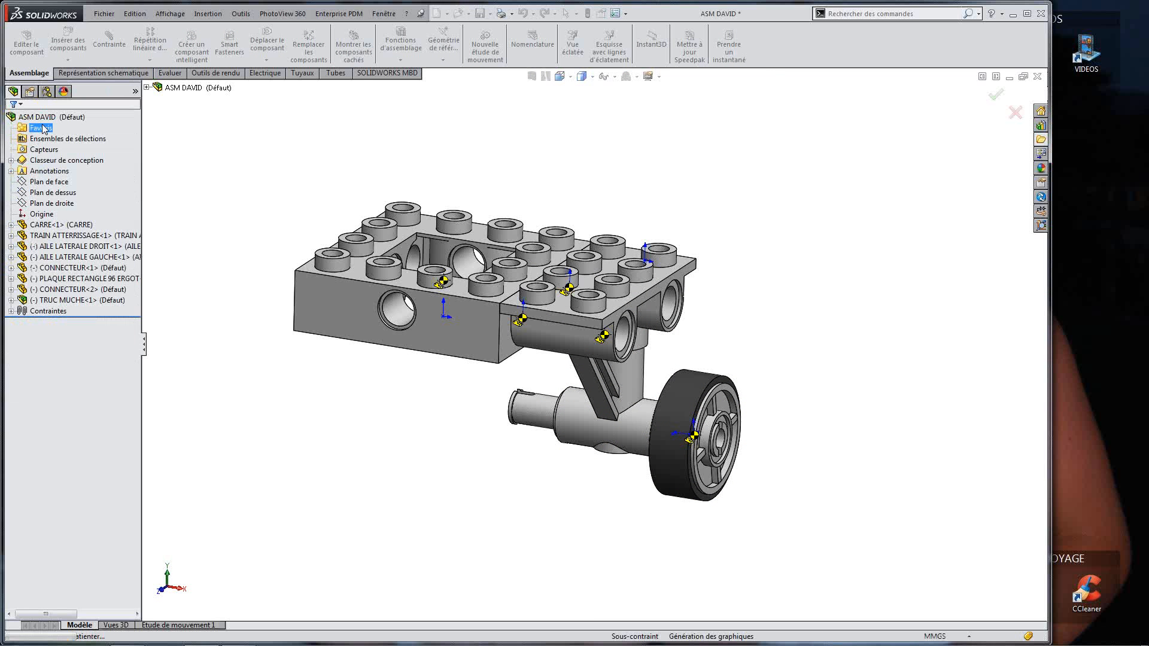
left_click(149, 60)
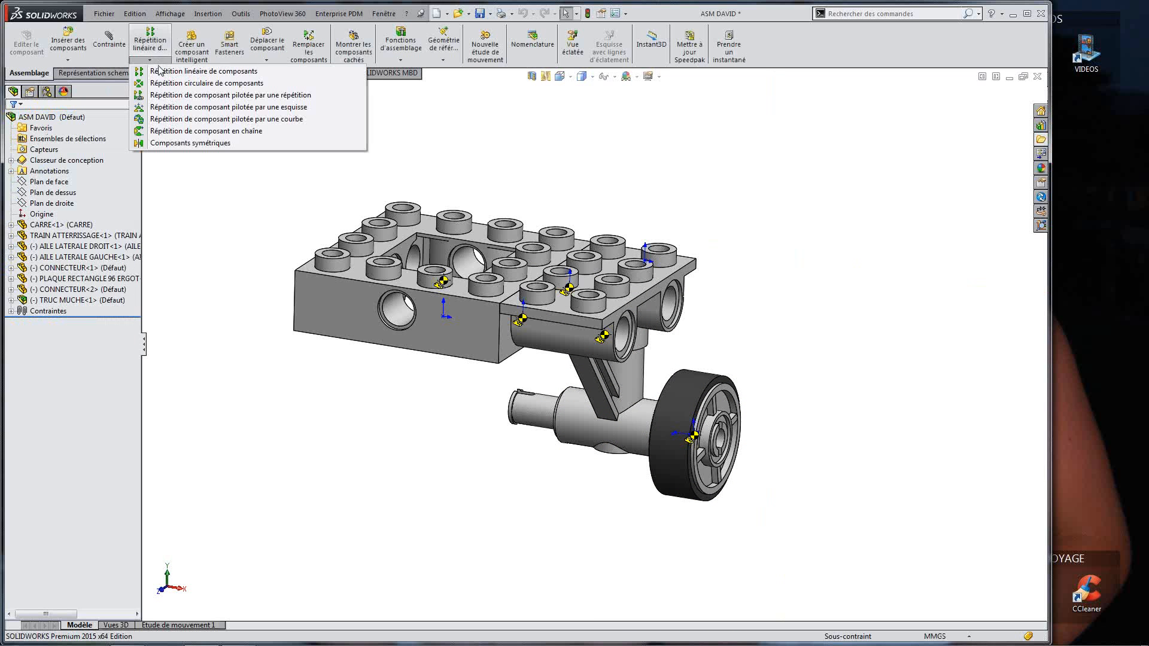
left_click(159, 142)
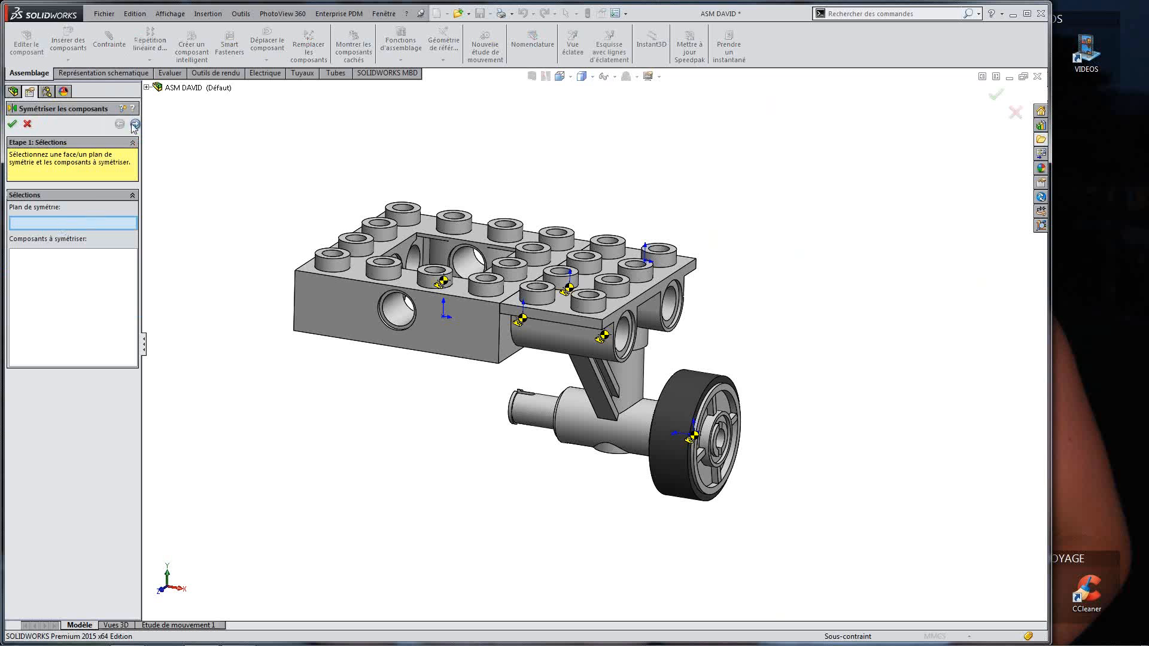
left_click(147, 88)
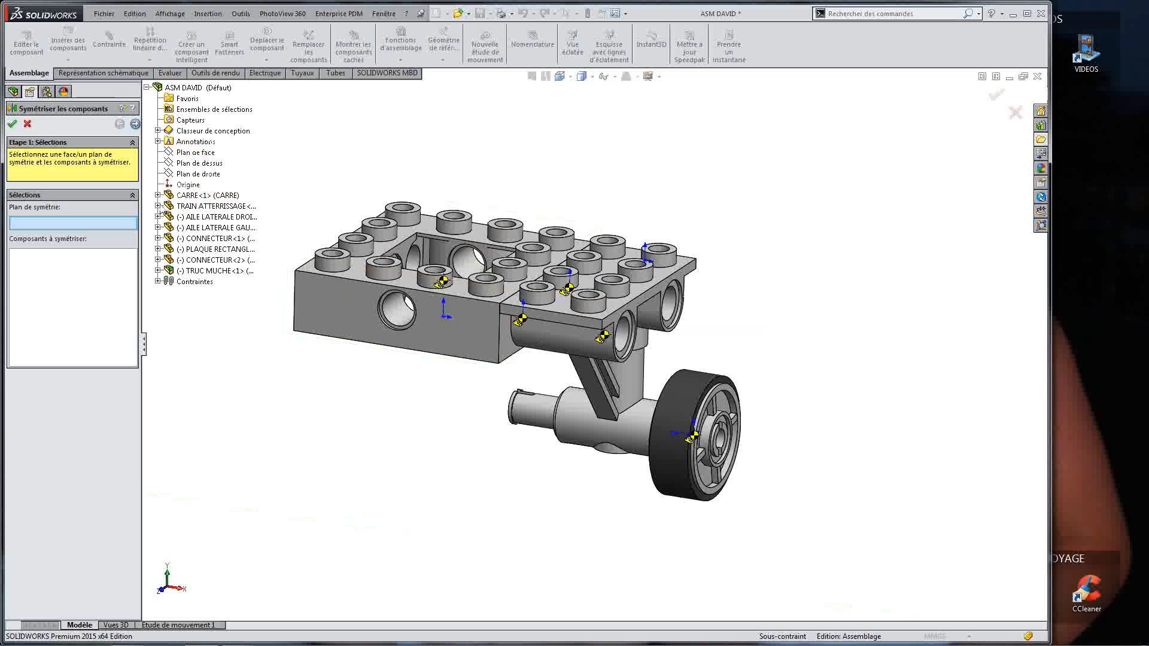
left_click(158, 206)
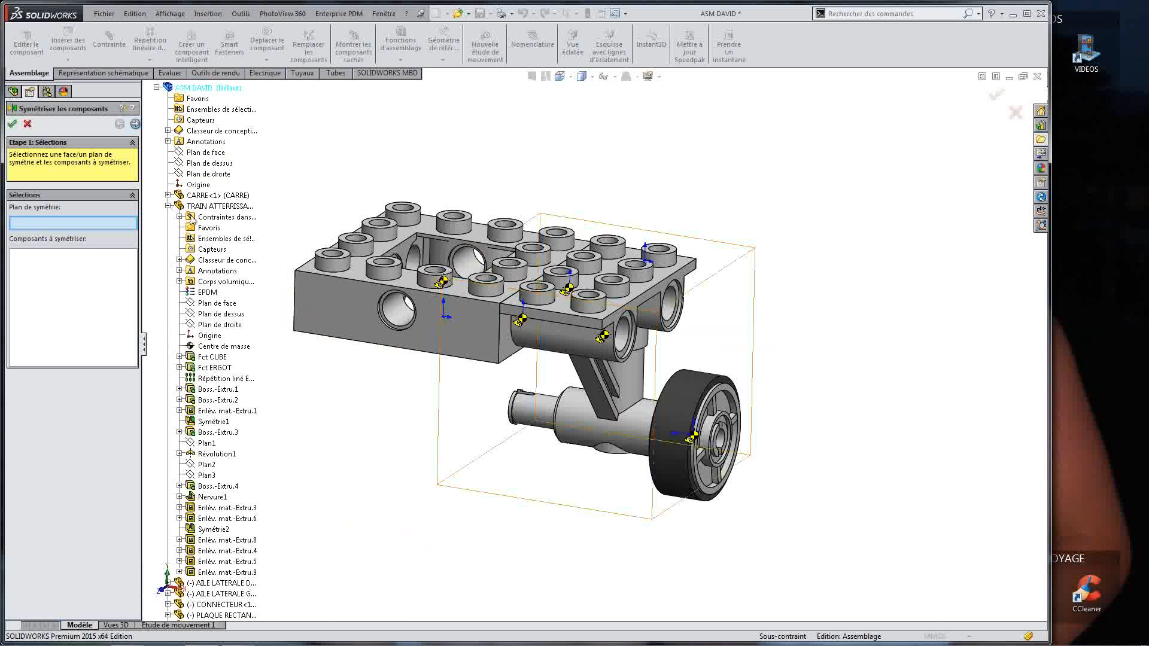
left_click(219, 324)
middle_click_drag(468, 396, 438, 377)
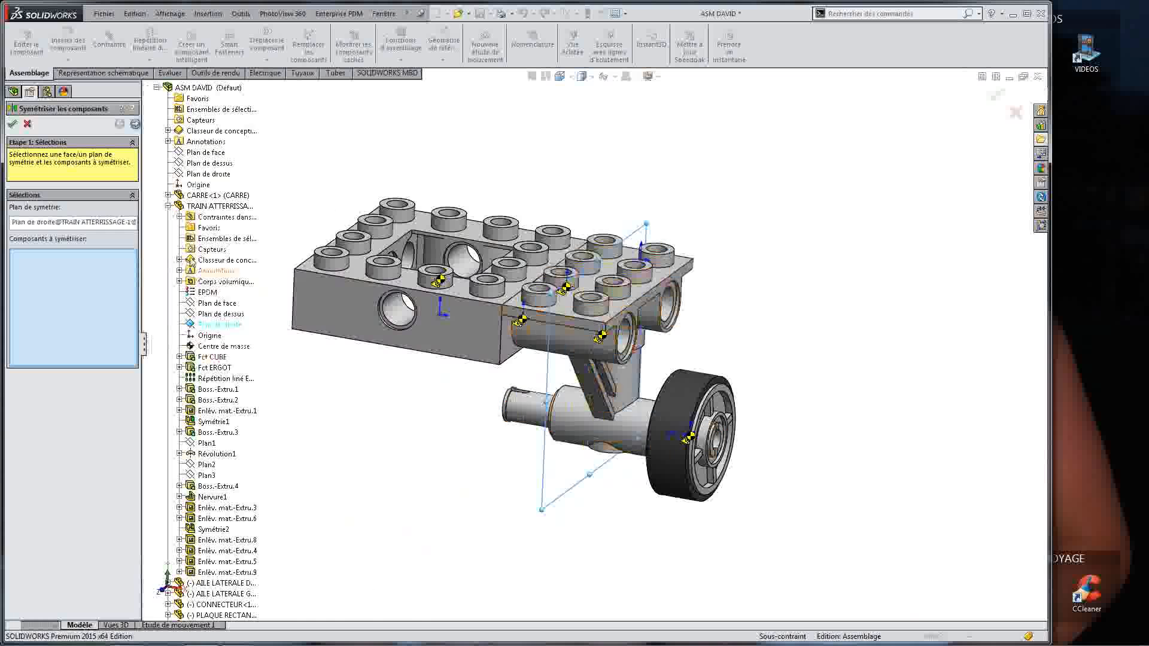
Step: Mirror the TRUC MUCHE sub-assembly to the other axle end, oriented by the bounding box centre
left_click(169, 205)
left_click(212, 271)
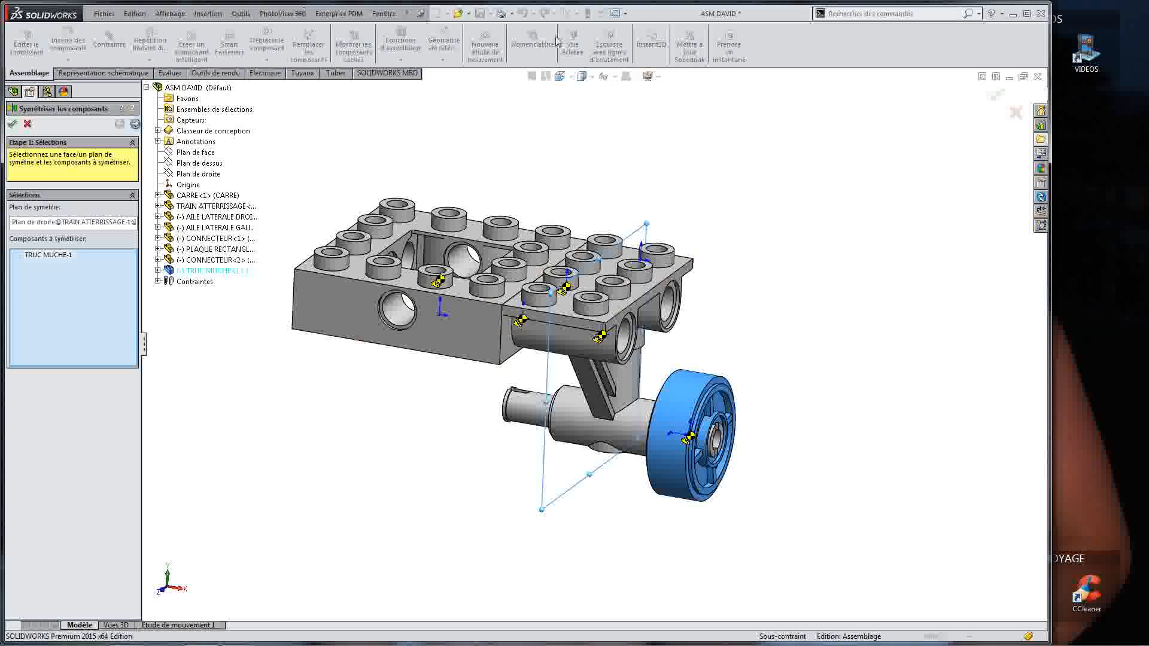
left_click(135, 124)
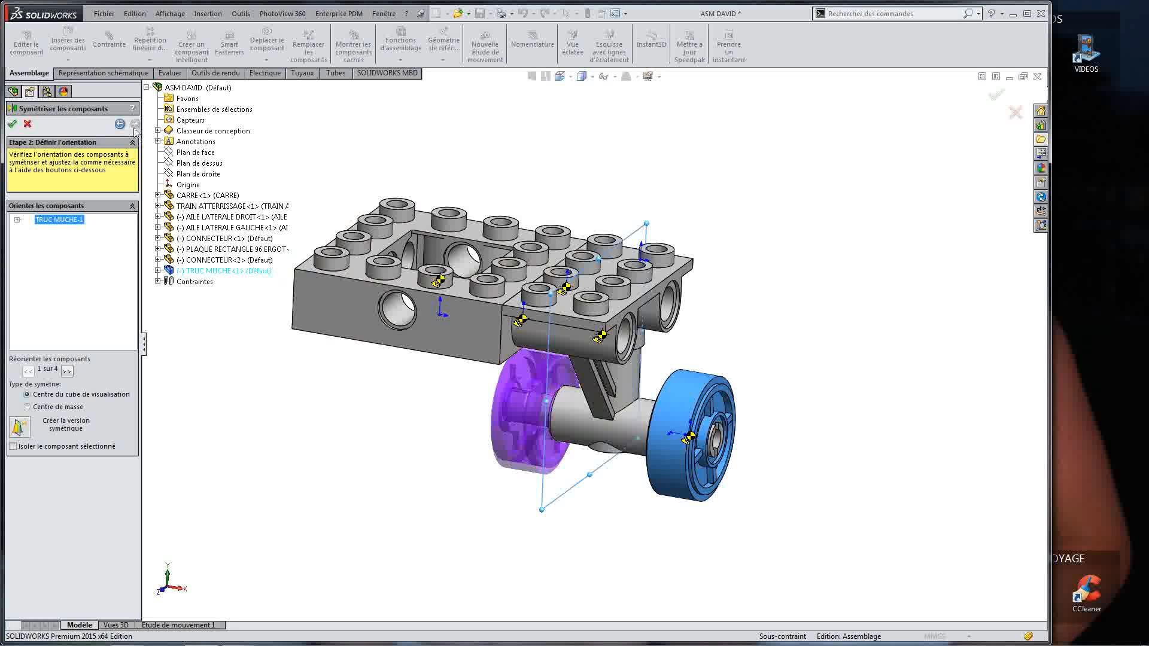
left_click(12, 125)
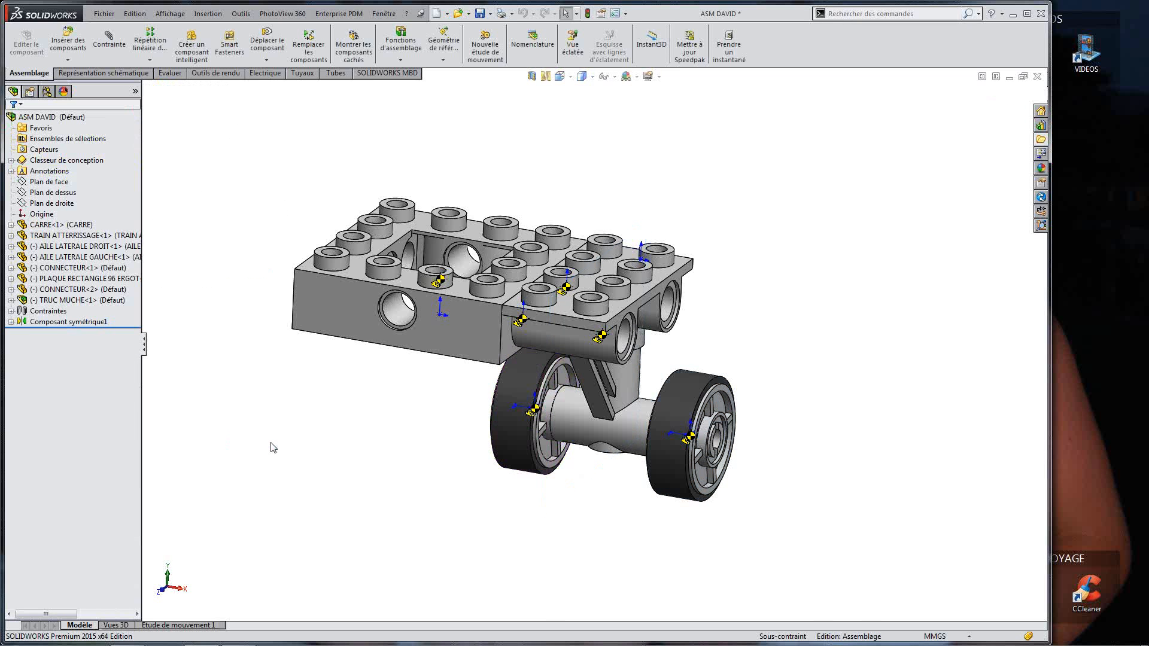
Step: Inspect the mirrored component feature and the parts of the second wheel in the component tree
left_click(59, 322)
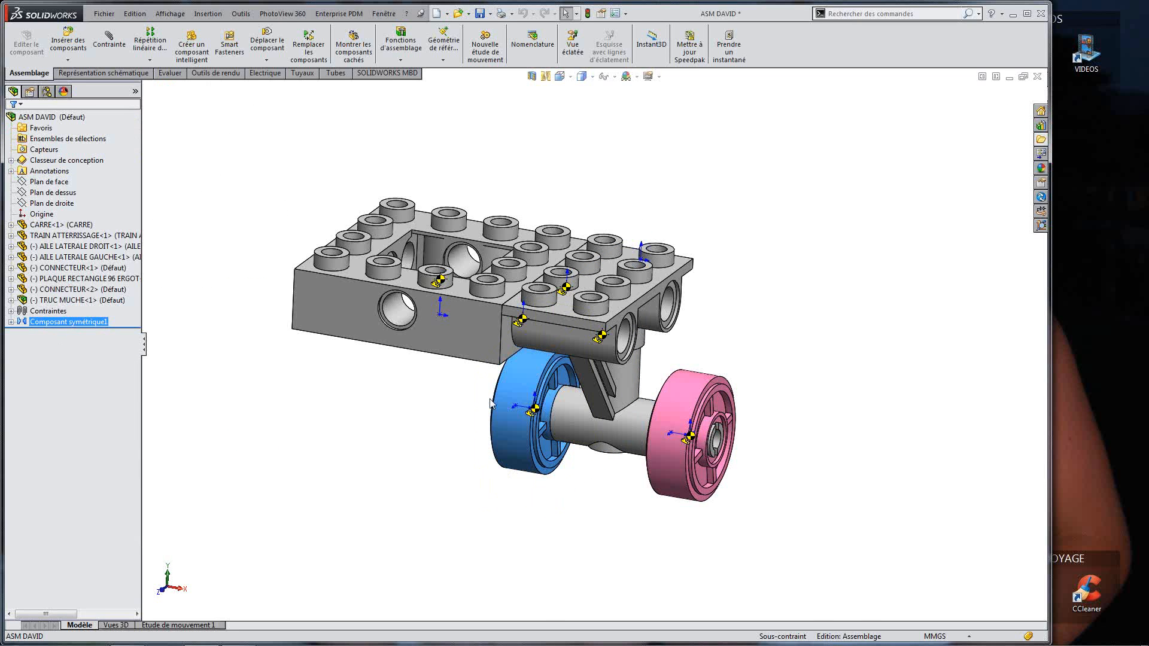
left_click(510, 418)
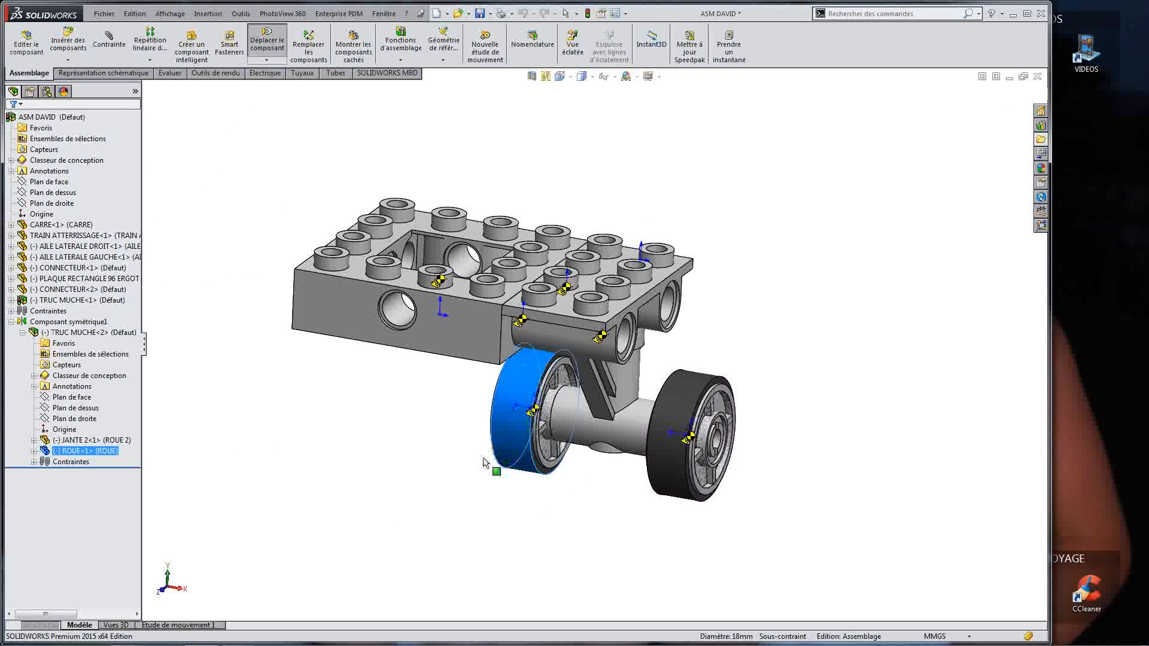
left_click(446, 529)
left_click(22, 333)
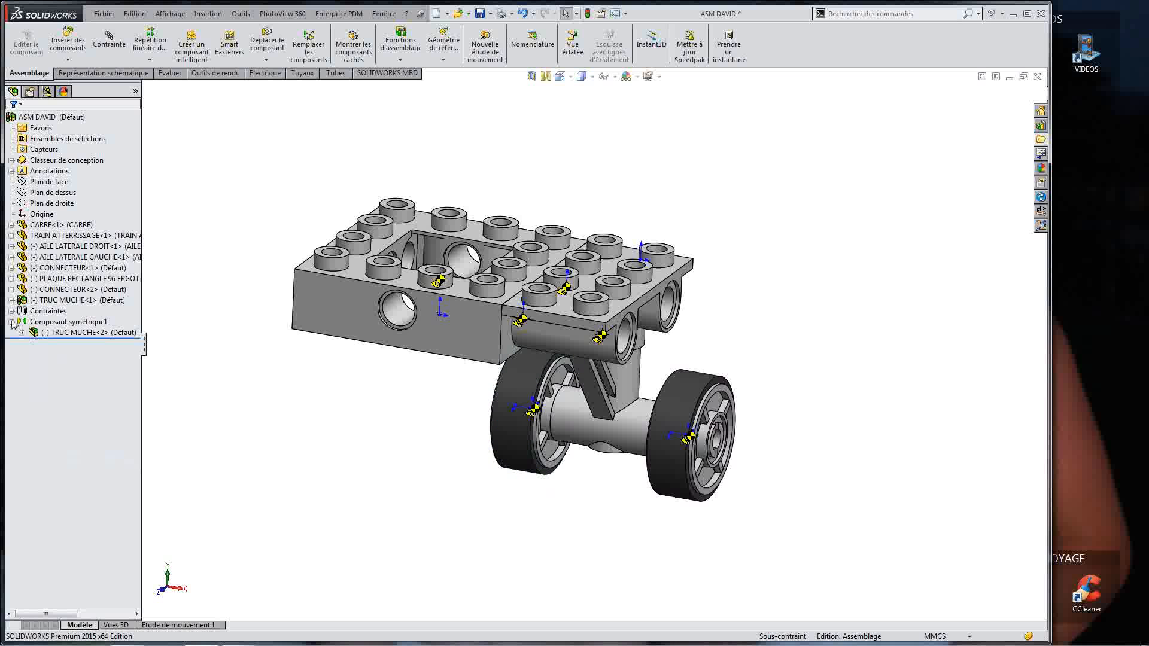
left_click(10, 322)
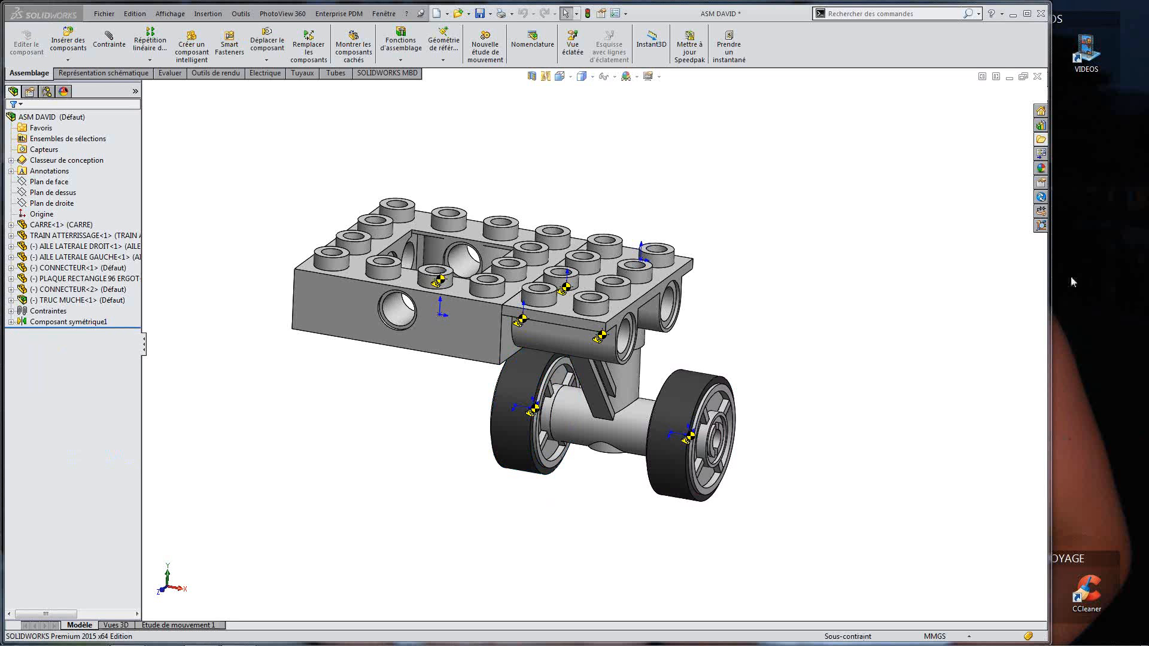
Step: Start a new component mirror and set the Plan de droite of CARRE as its symmetry plane
scroll(640, 299, "up", 2)
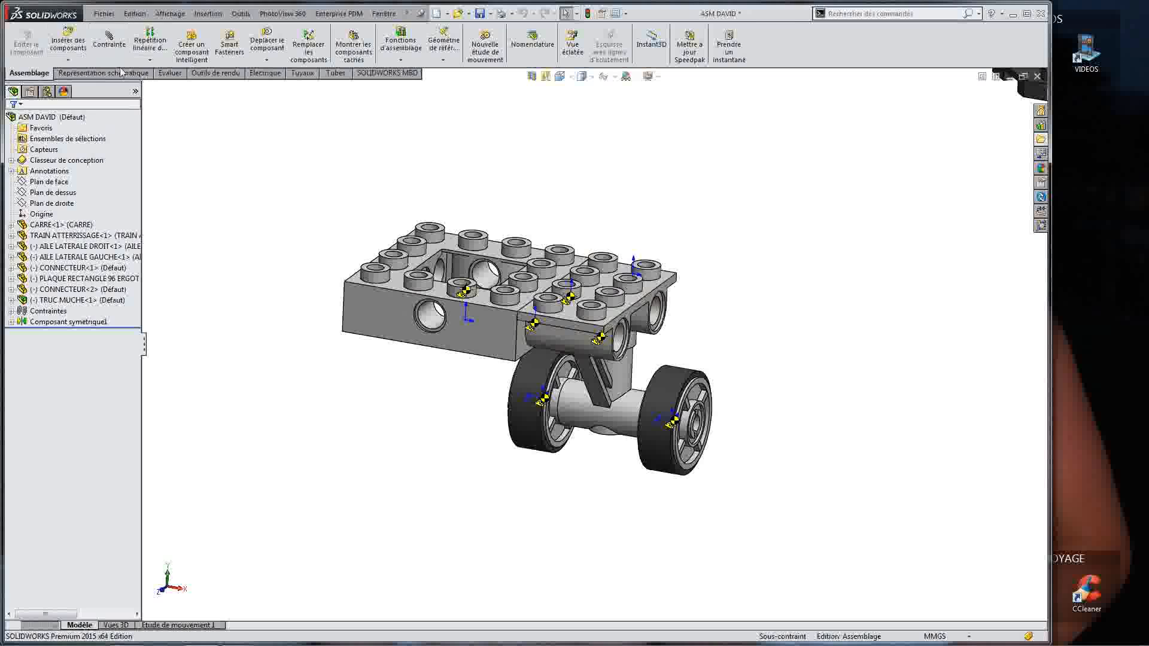
left_click(150, 60)
left_click(179, 142)
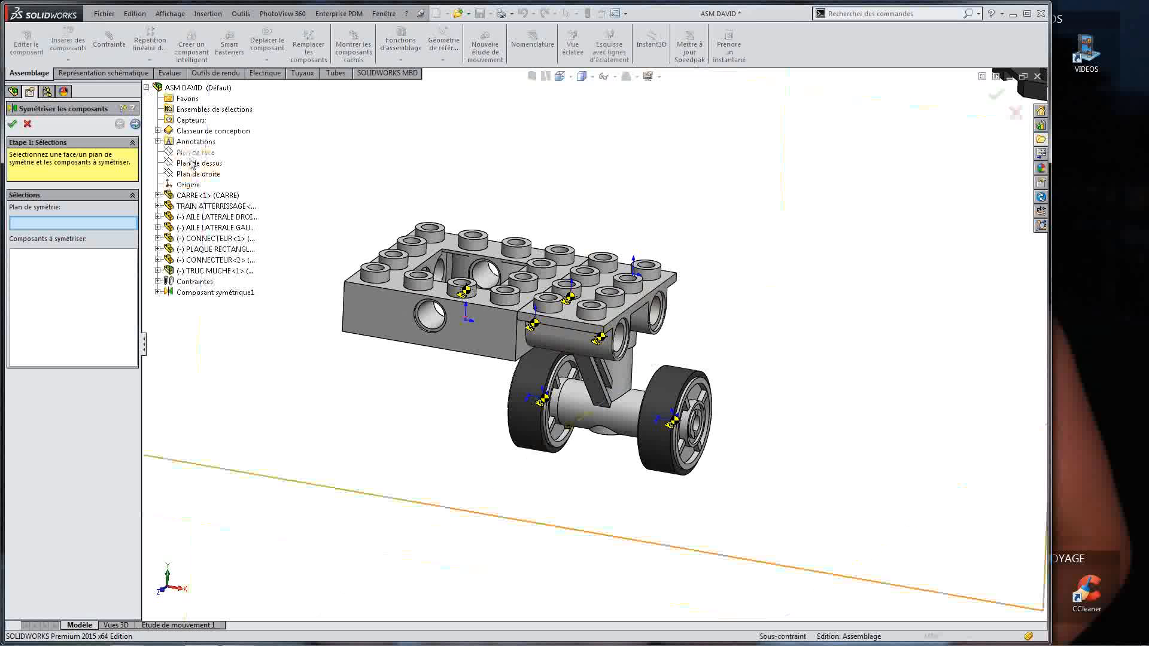
left_click(157, 195)
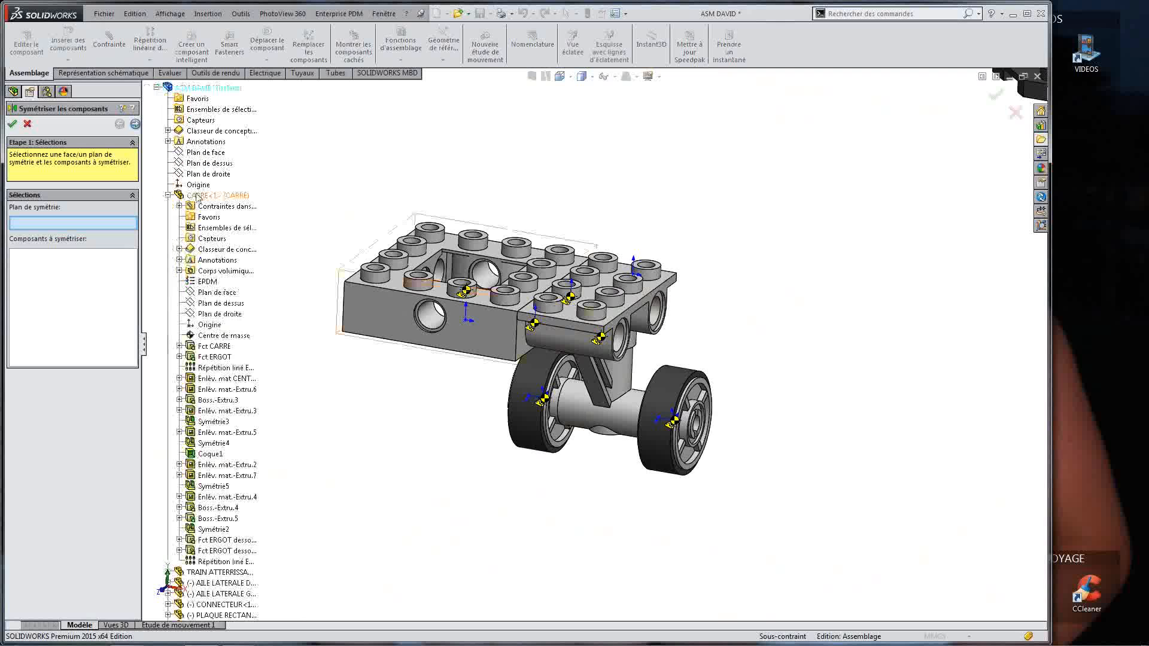
left_click(217, 314)
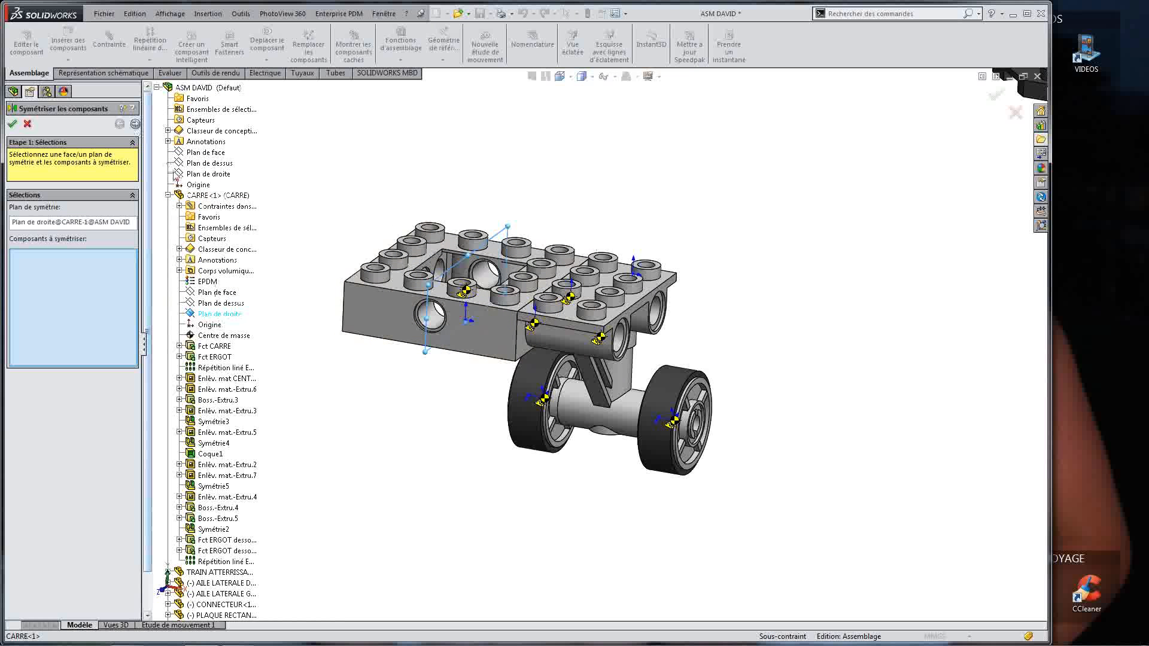
Step: Mirror TRAIN ATTERRISSAGE together with both TRUC MUCHE wheel sub-assemblies to the opposite side of CARRE
left_click(575, 422)
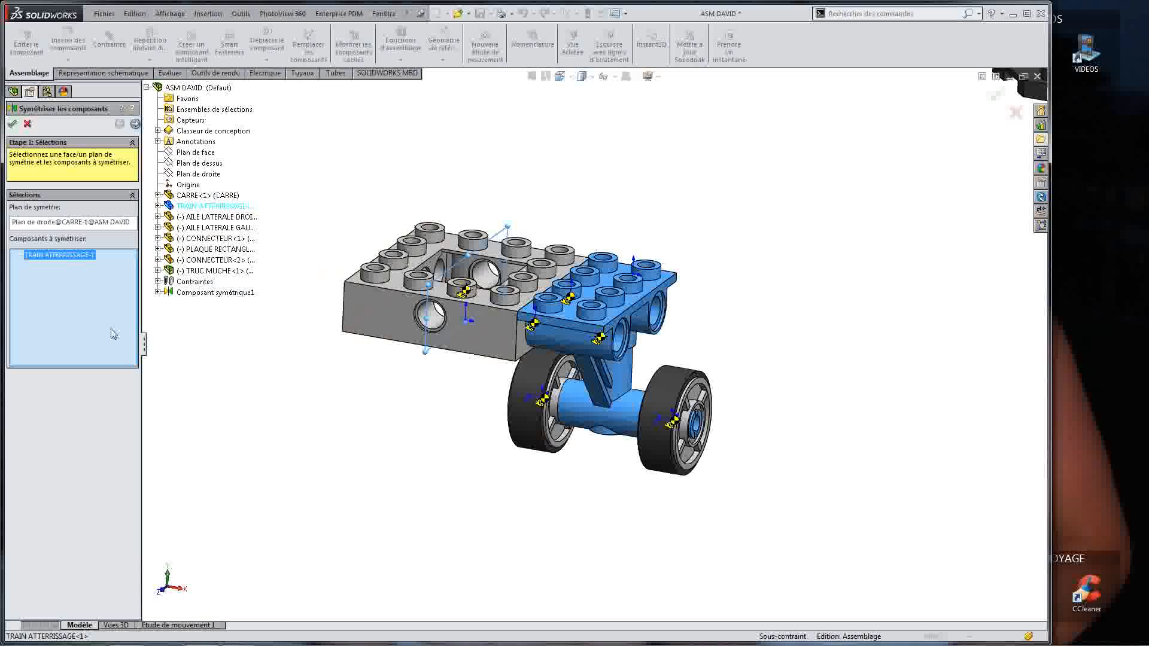
left_click(209, 270)
left_click(214, 292)
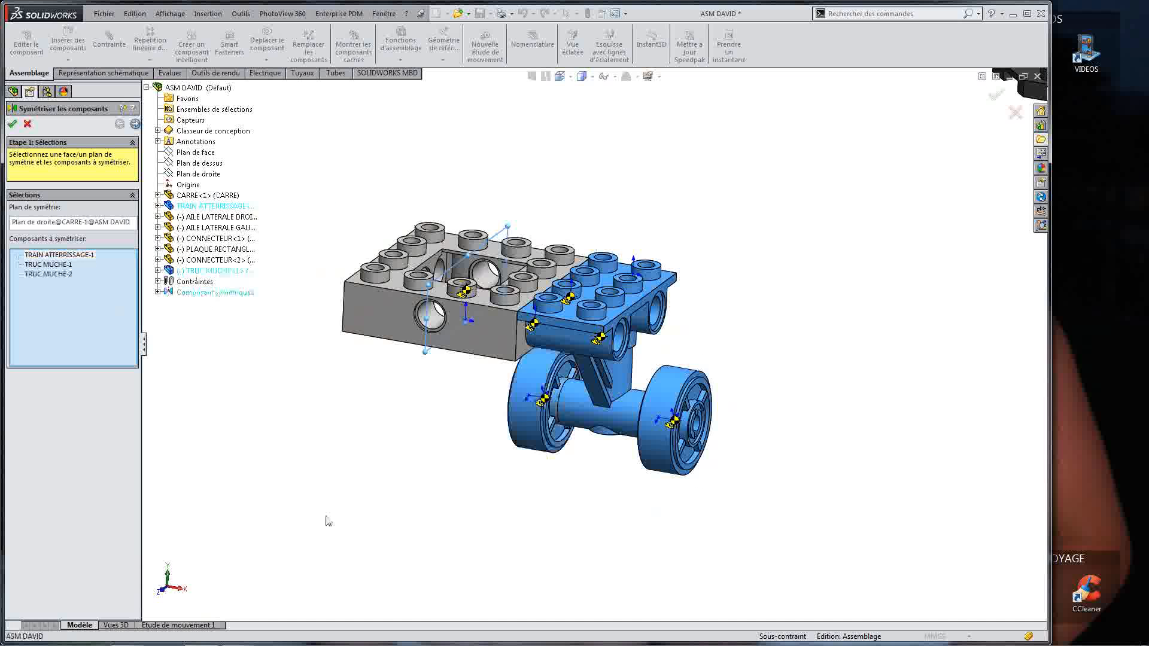
left_click(12, 124)
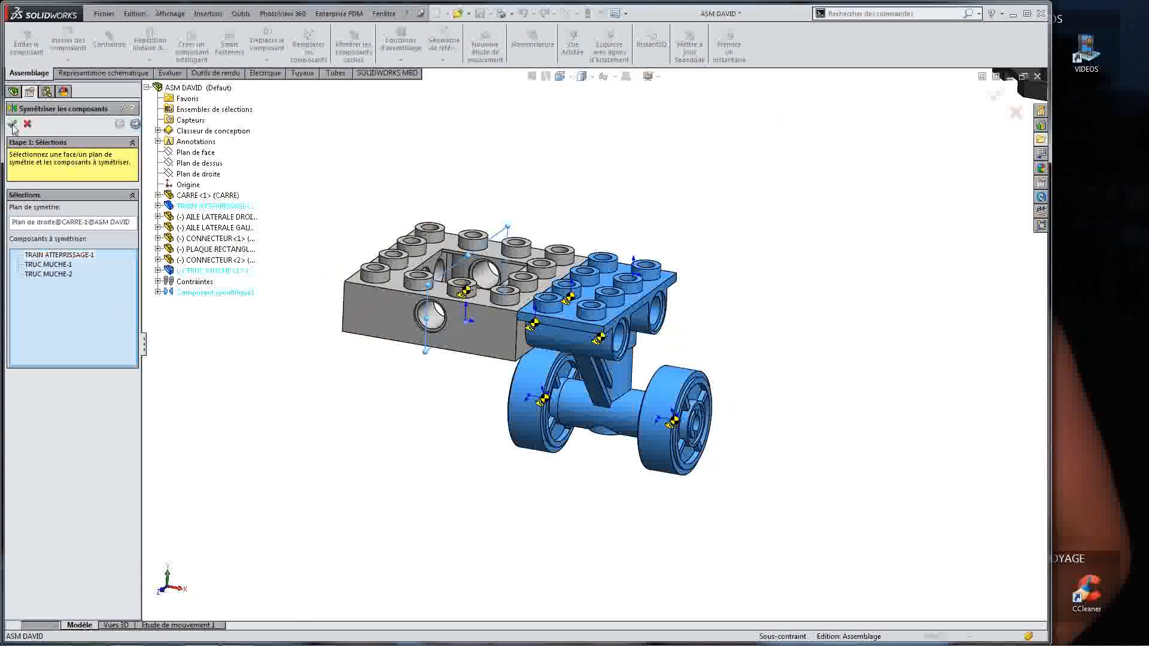
Step: Test the wheels' movement, collapse TRUC MUCHE and the first mirror feature in the component tree, and examine the complete chassis
middle_click_drag(303, 423, 526, 389)
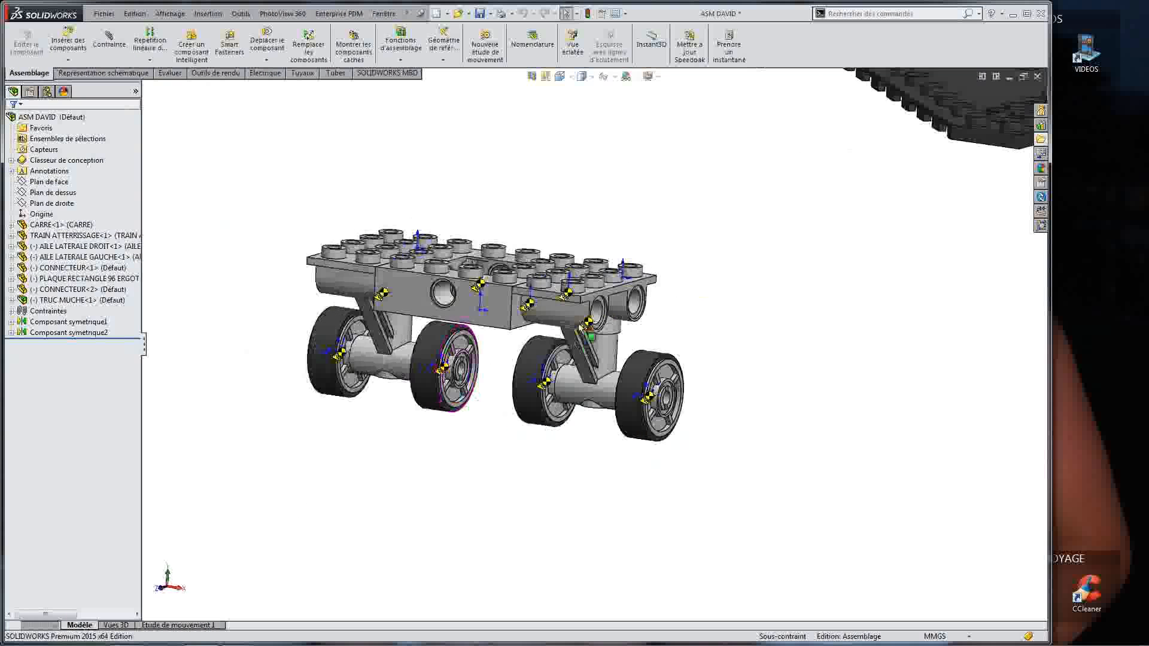
left_click(539, 383)
left_click_drag(657, 358, 584, 503)
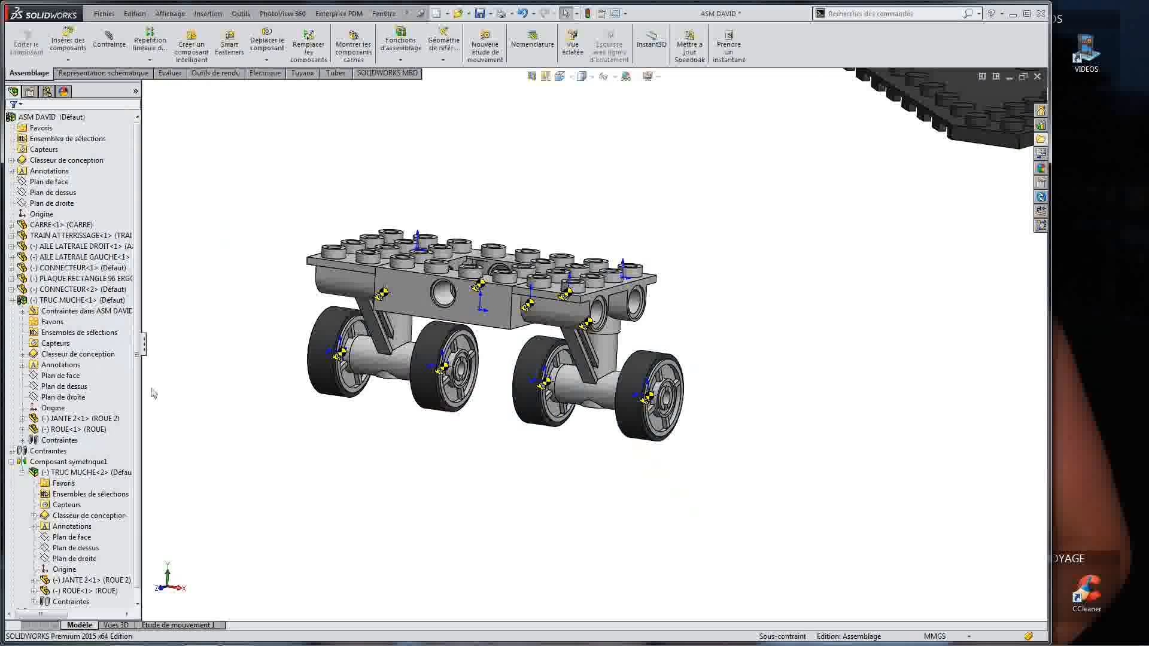
left_click(12, 300)
left_click(11, 321)
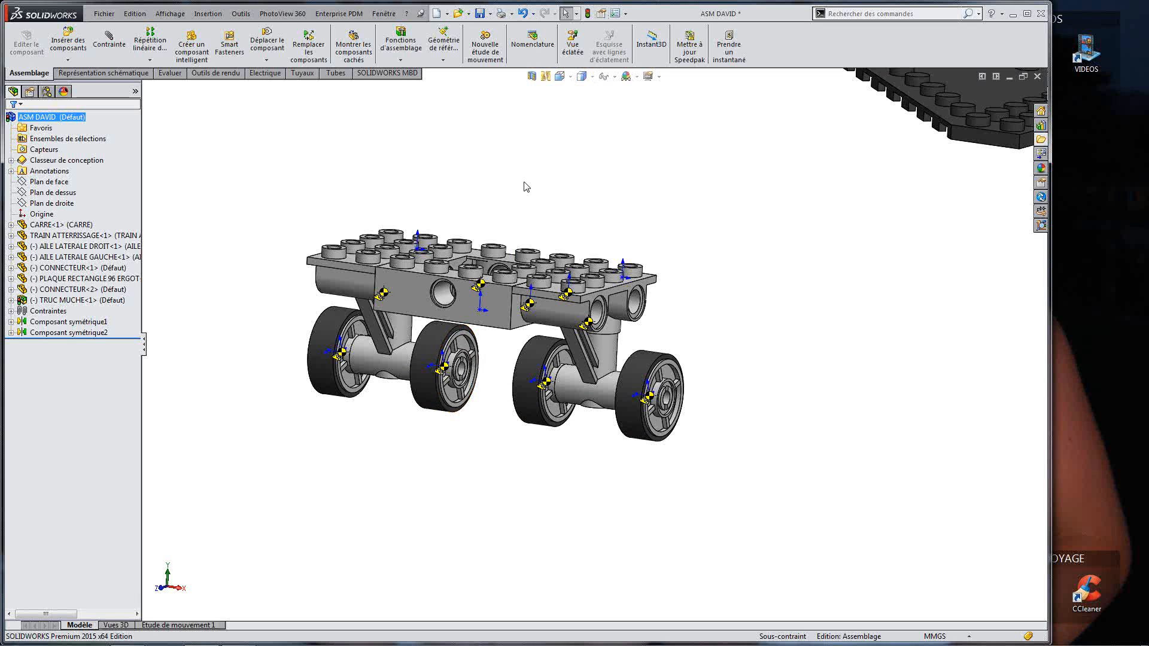
middle_click_drag(518, 192, 523, 287)
scroll(523, 287, "up", 2)
scroll(503, 278, "down", 3)
scroll(517, 308, "down", 2)
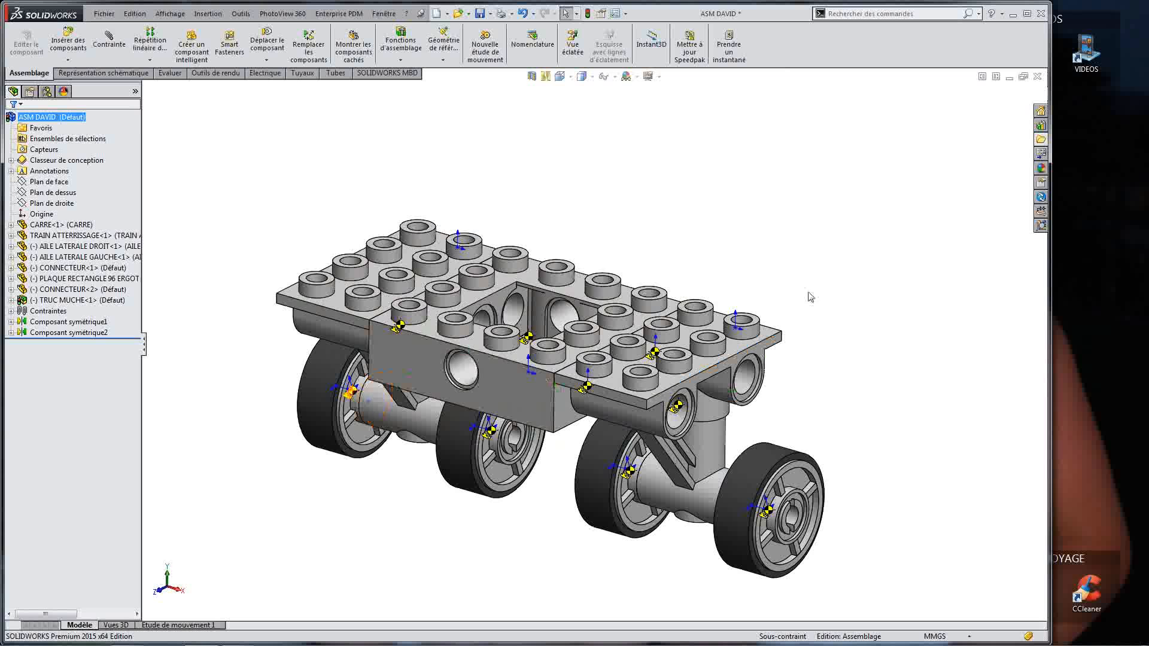
scroll(652, 264, "up", 4)
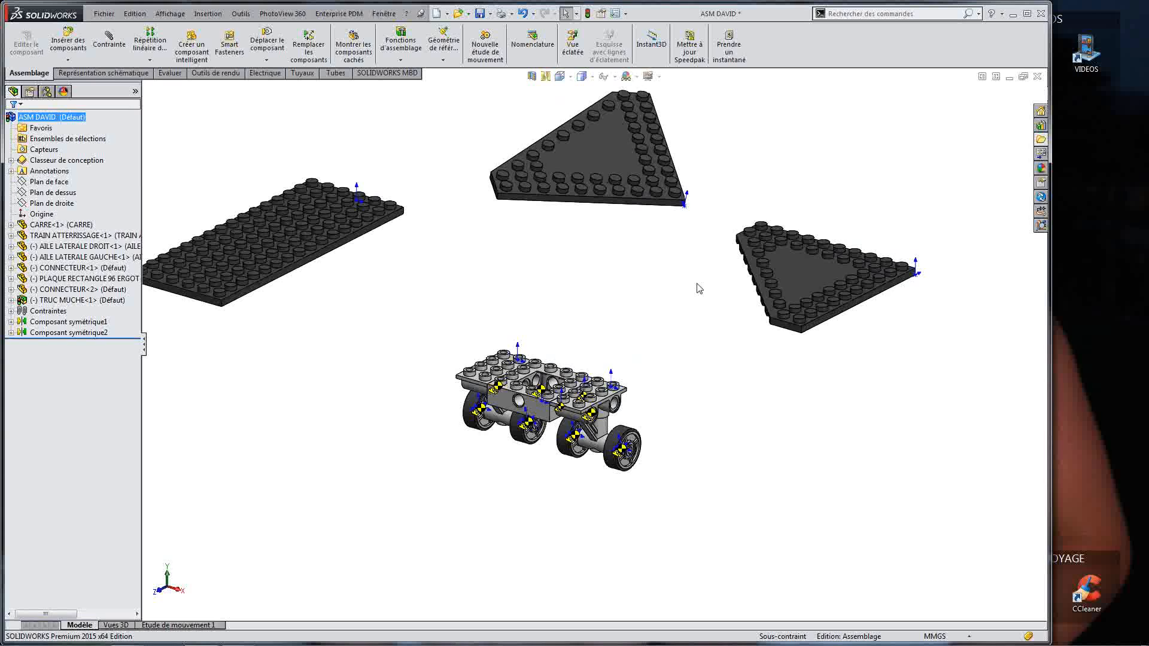
Step: Mate the narrow side face of AILE LATERALE DROIT coincident with the side face of the mirrored TRAIN ATTERRISSAGE plate
scroll(608, 154, "down", 5)
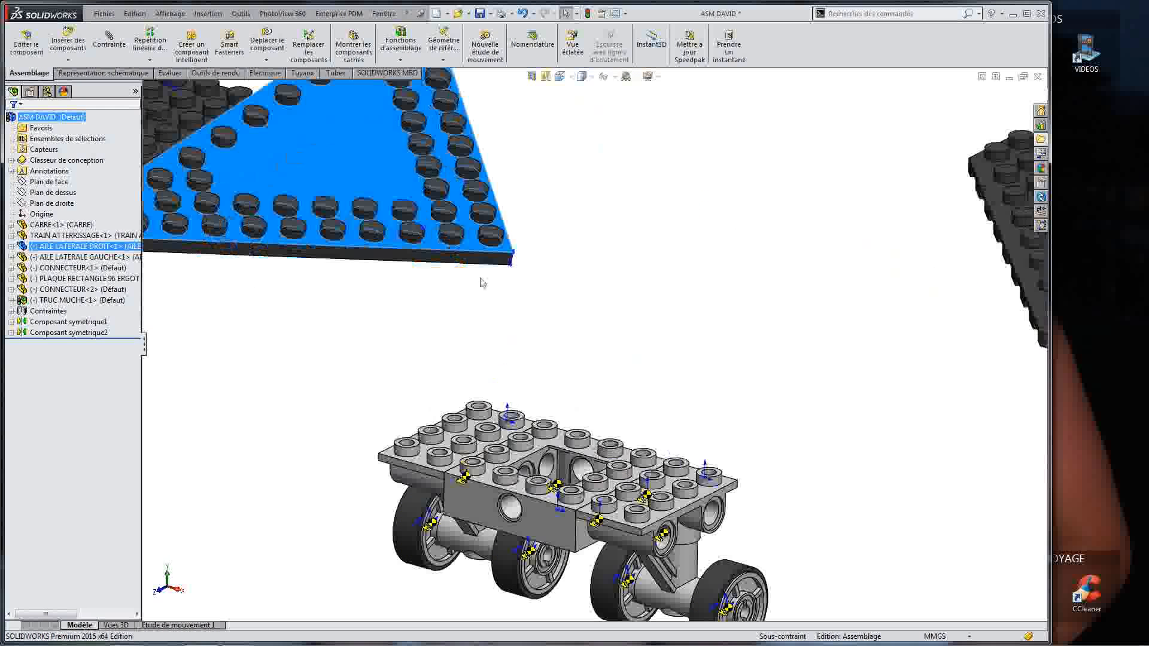
left_click(467, 256)
left_click_drag(466, 255, 413, 472, "alt")
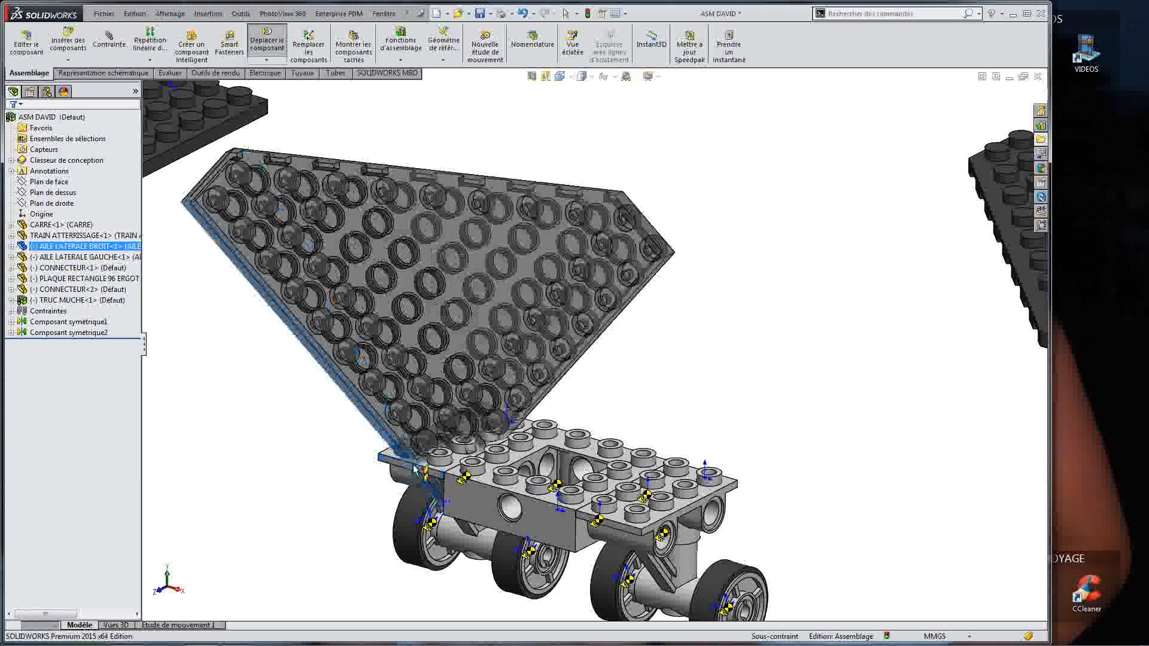
left_click(398, 484)
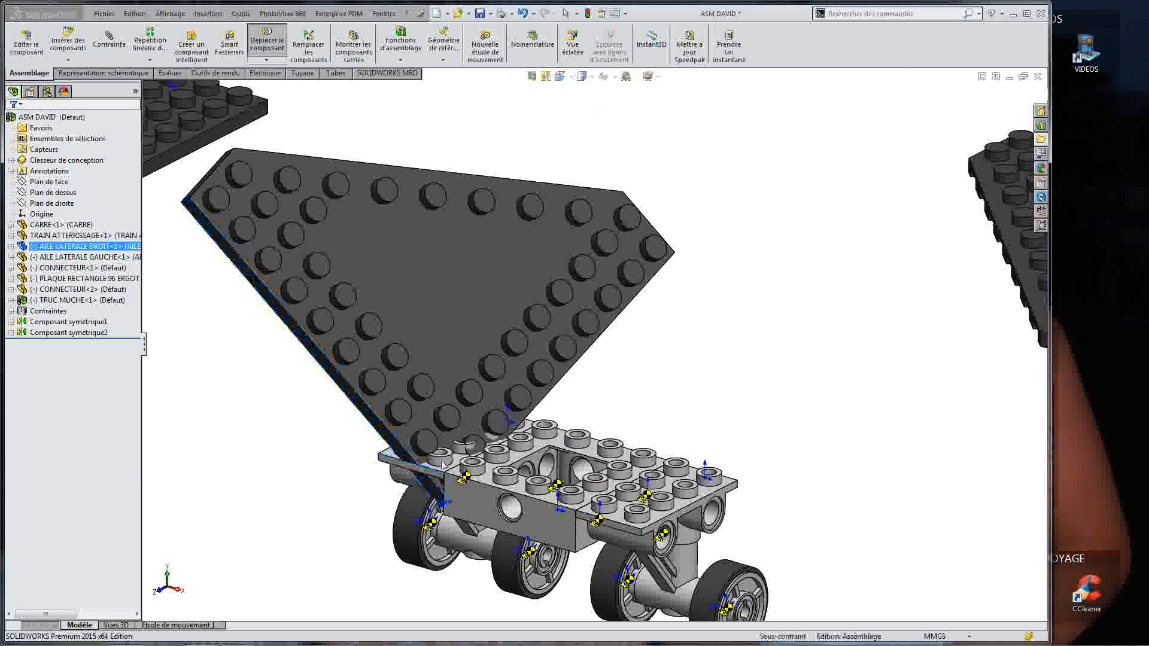
Step: Add a second coincident mate between AILE LATERALE DROIT and the mirrored TRAIN ATTERRISSAGE plate so the wing lies parallel to the plate
scroll(403, 482, "down", 3)
middle_click_drag(462, 325, 387, 279)
left_click(385, 307)
left_click(383, 273)
left_click_drag(379, 323, 176, 251, "alt")
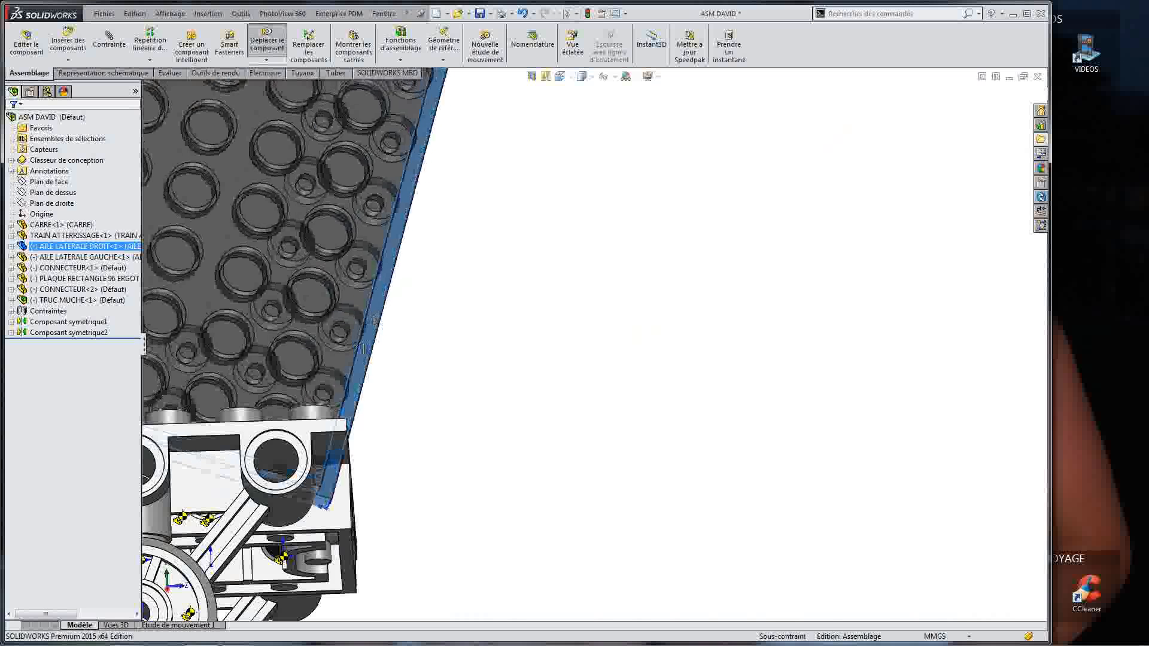
middle_click_drag(177, 251, 305, 469)
left_click_drag(305, 469, 389, 377, "alt")
left_click(373, 390)
scroll(589, 346, "up", 4)
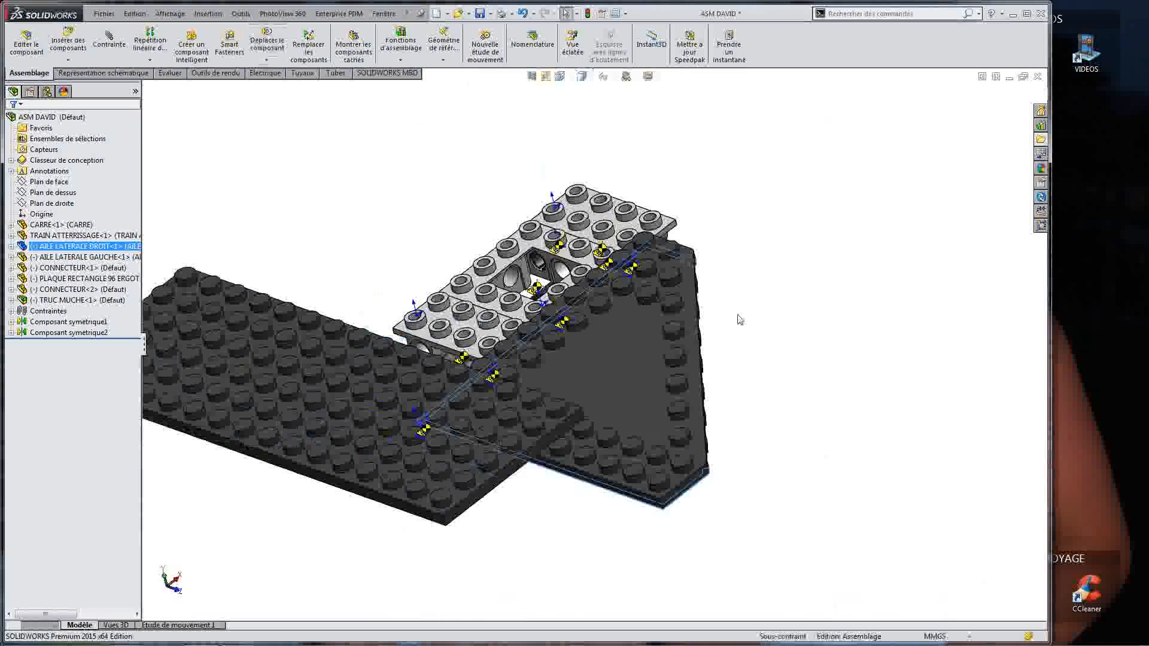
Step: Slide AILE LATERALE DROIT along the chassis side to test its remaining freedom of movement
middle_click_drag(558, 313, 273, 362)
scroll(482, 371, "down", 4)
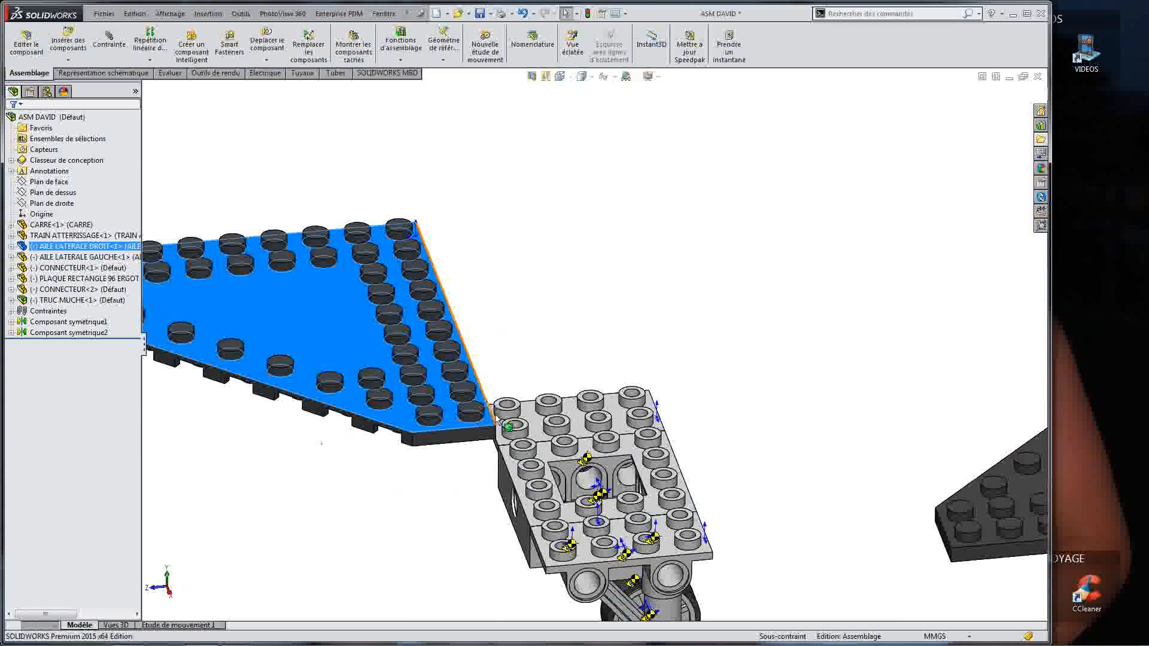
middle_click_drag(497, 407, 502, 340)
left_click_drag(453, 273, 227, 468)
scroll(385, 466, "up", 3)
middle_click_drag(385, 466, 525, 518)
scroll(512, 533, "down", 4)
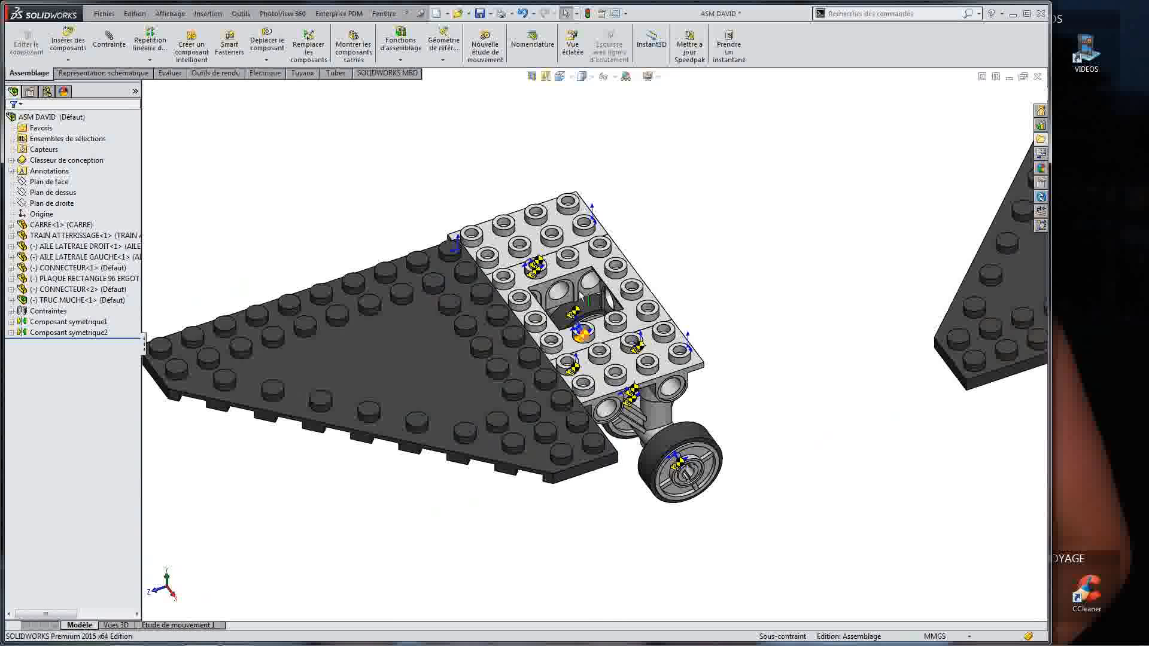
scroll(584, 332, "up", 2)
scroll(681, 390, "down", 1)
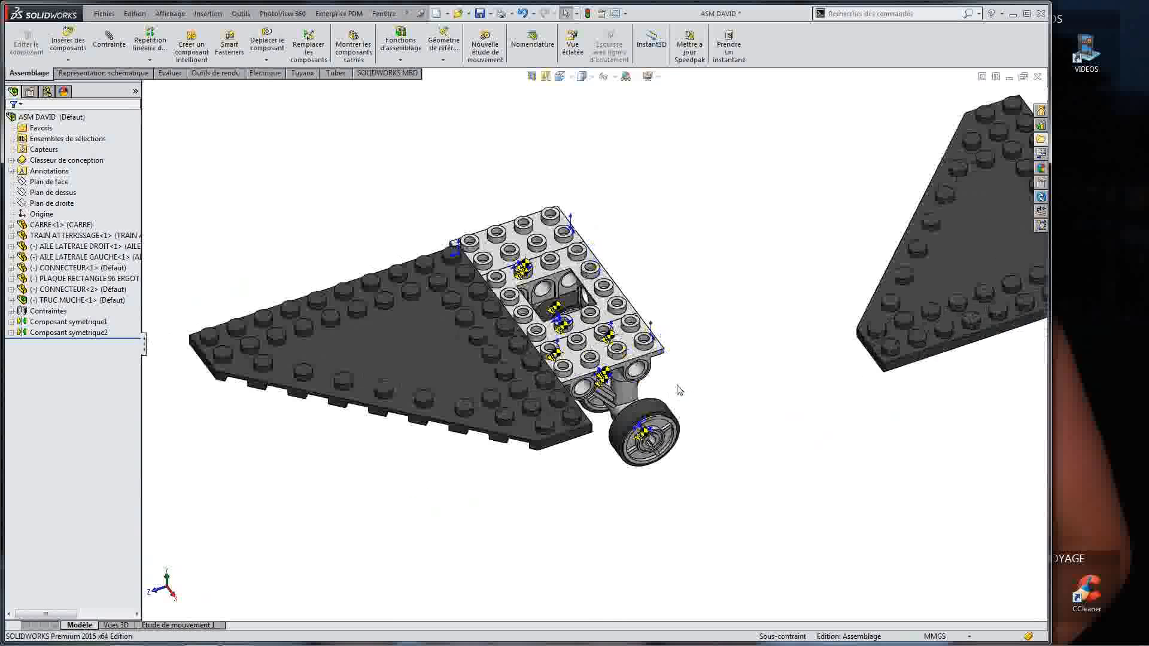
Step: Examine the assembly's complete list of mates in the Contraintes folder and collapse it again
left_click(14, 311)
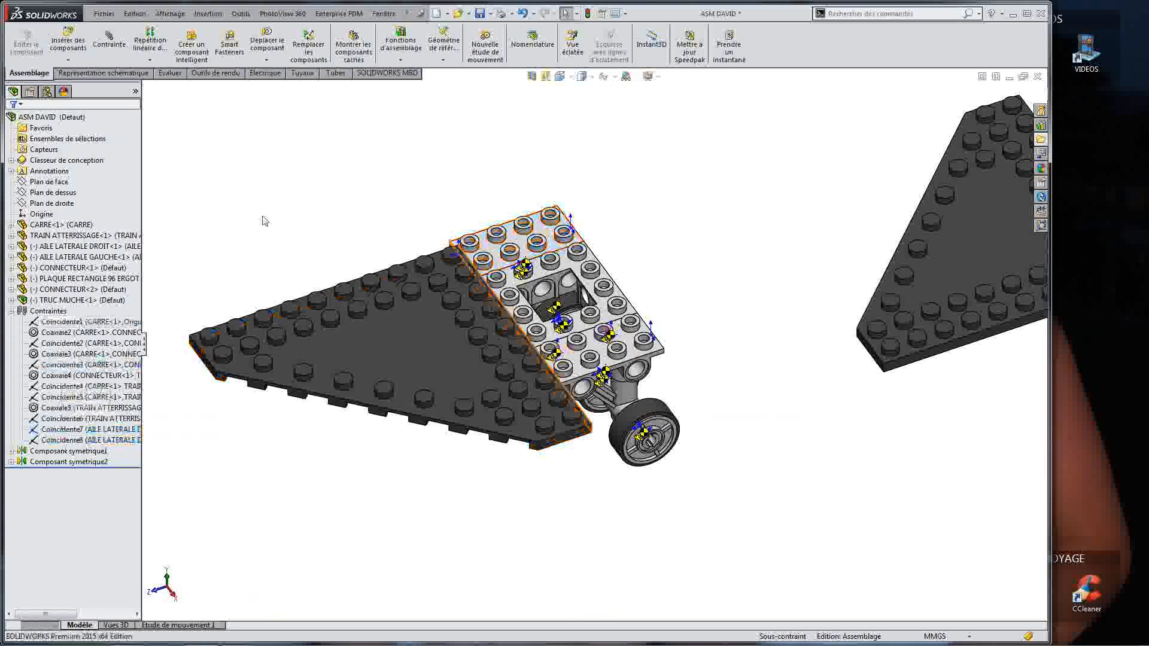
left_click(12, 311)
left_click(12, 311)
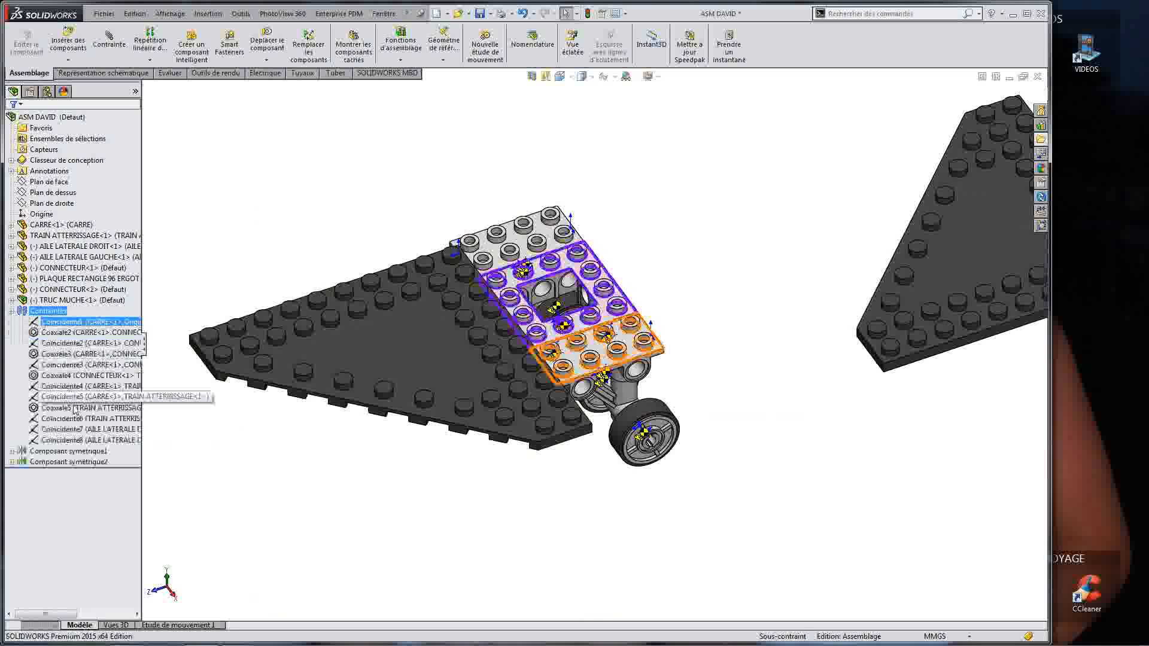
left_click(12, 311)
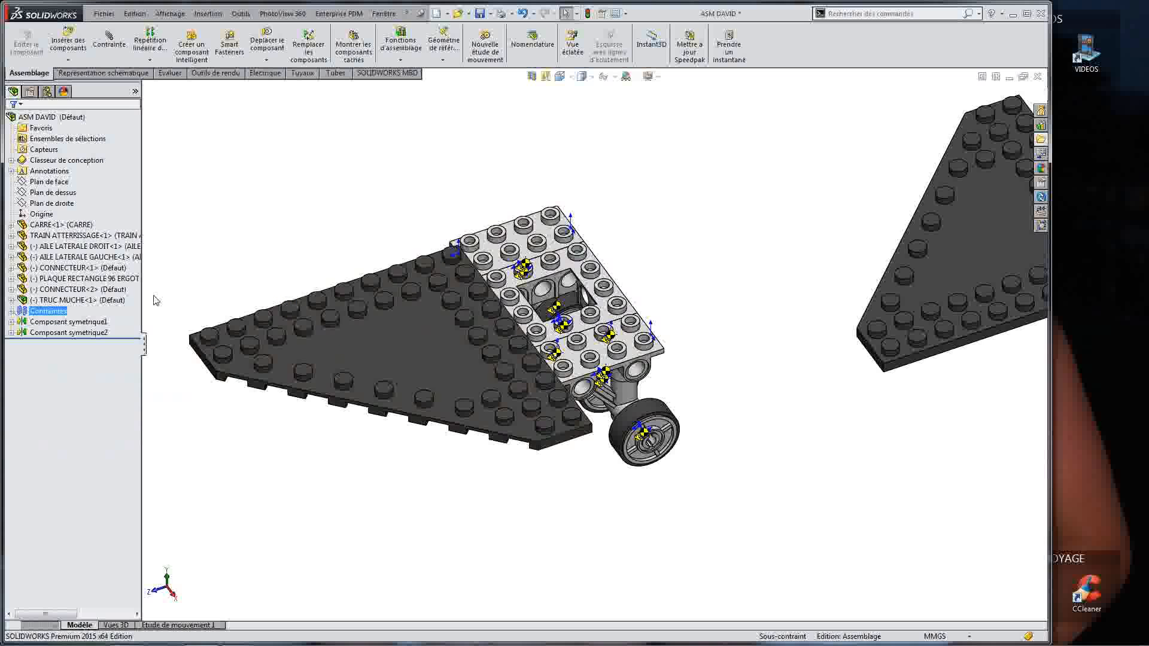
Step: Inspect the mates listed under AILE LATERALE DROIT in the component tree and collapse the component again
left_click(347, 364)
left_click(12, 246)
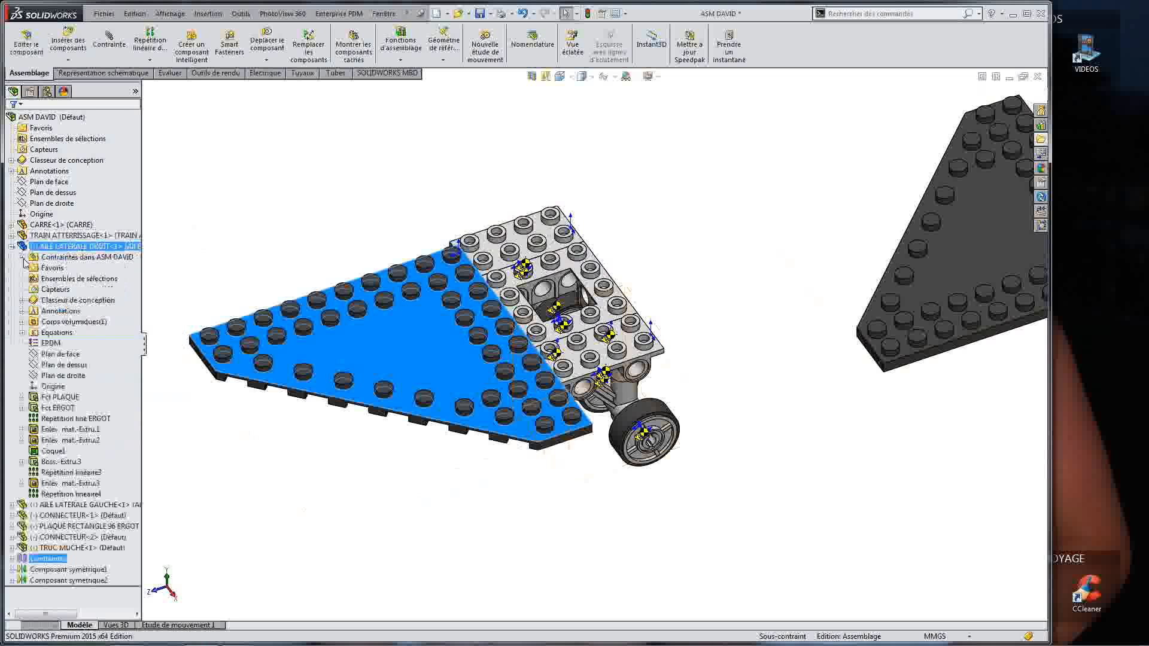
left_click(22, 257)
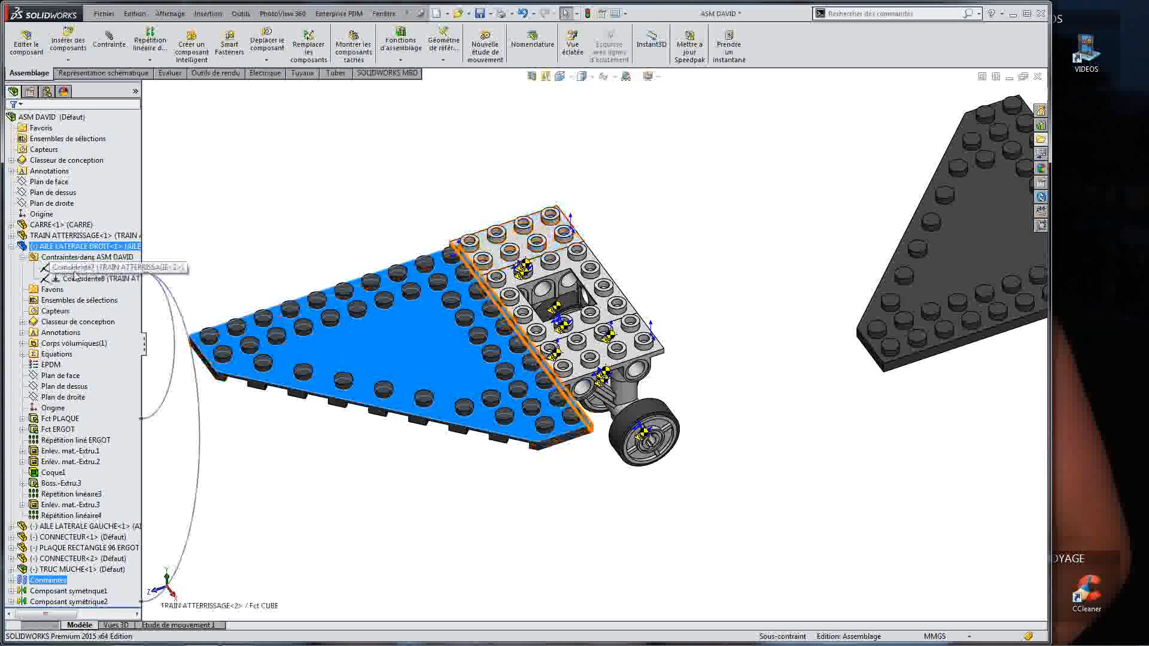
left_click(74, 272)
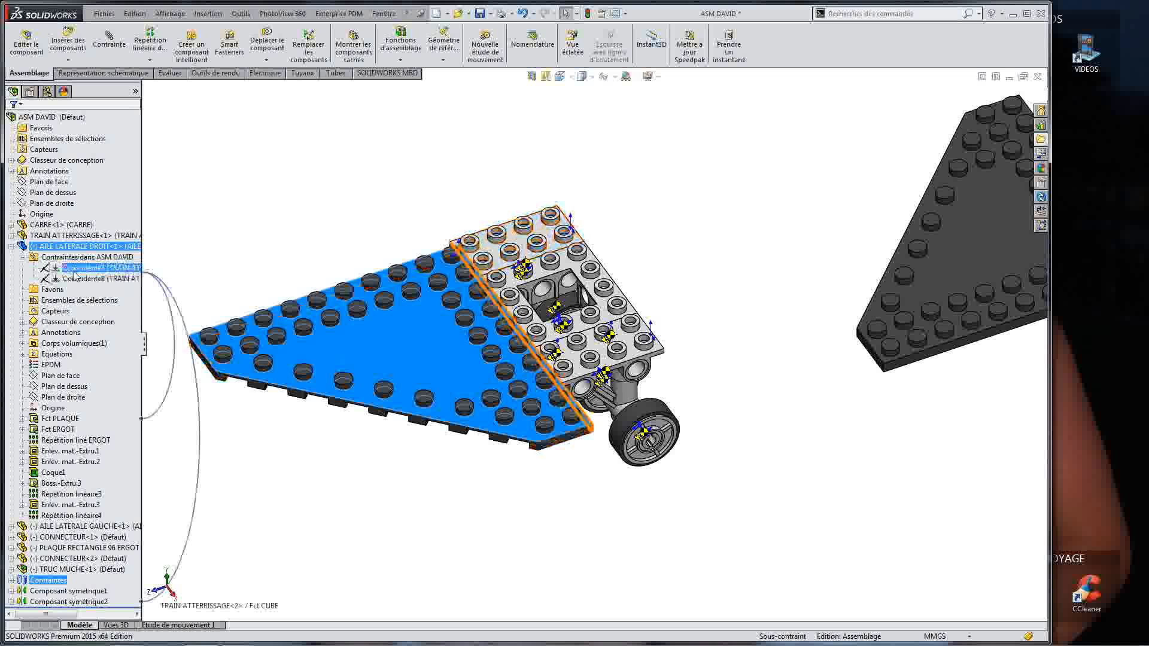
left_click(23, 258)
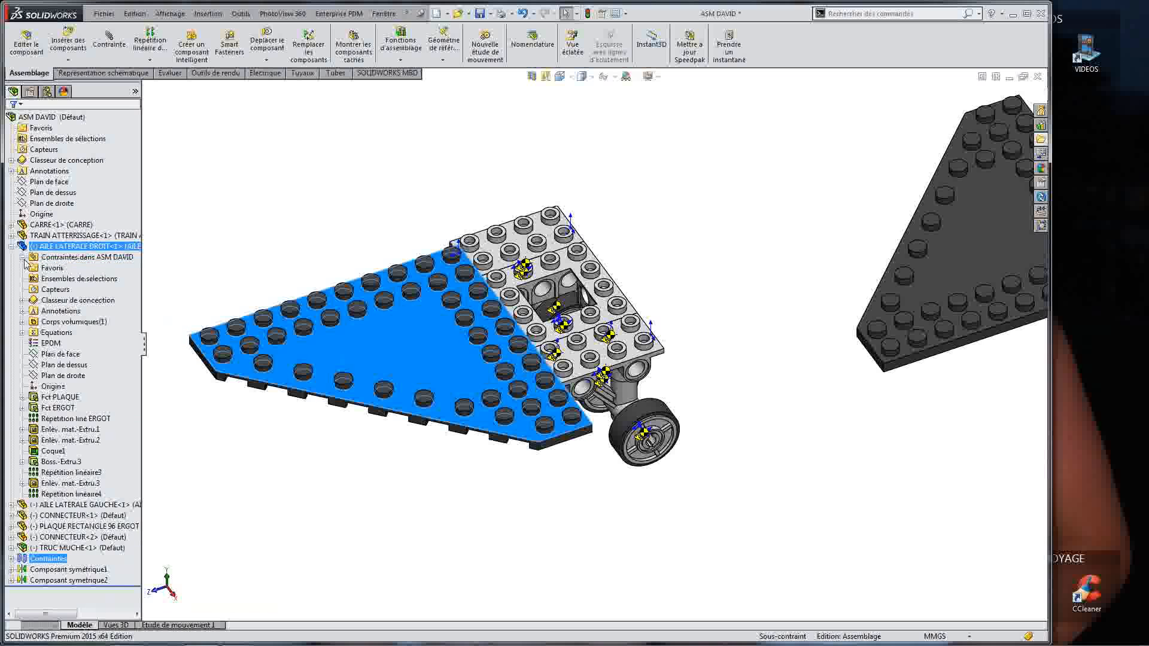
left_click(304, 222)
left_click(11, 246)
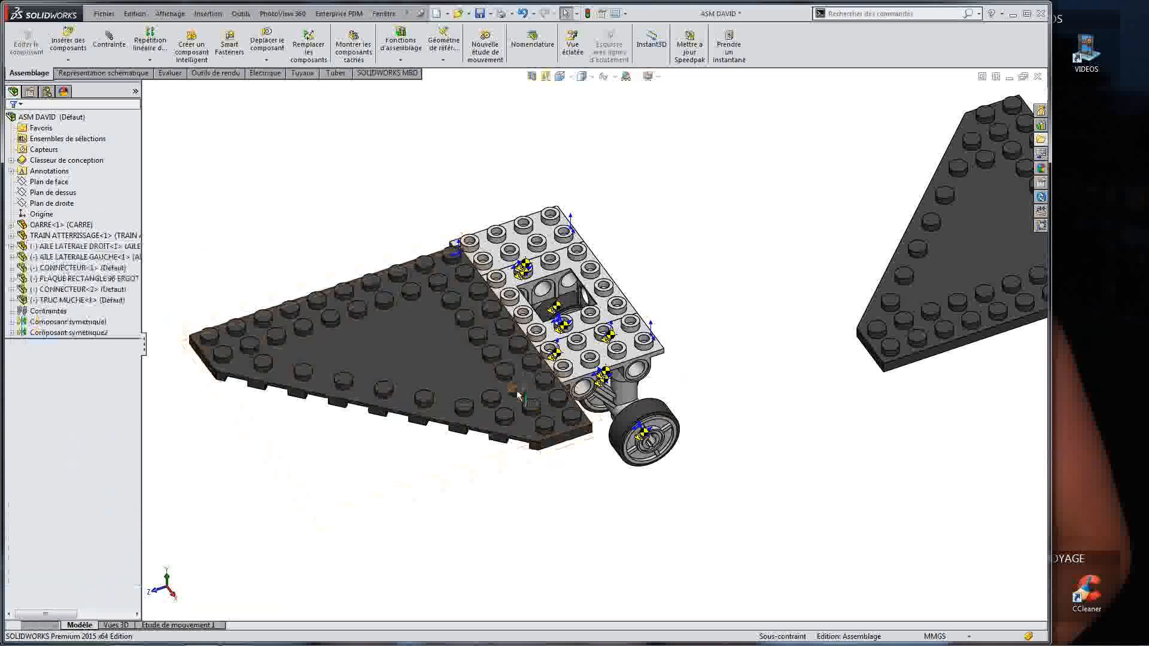
Step: Display the mates of AILE LATERALE DROIT in a separate list and highlight the faces used by Coincidente7
left_click(402, 339)
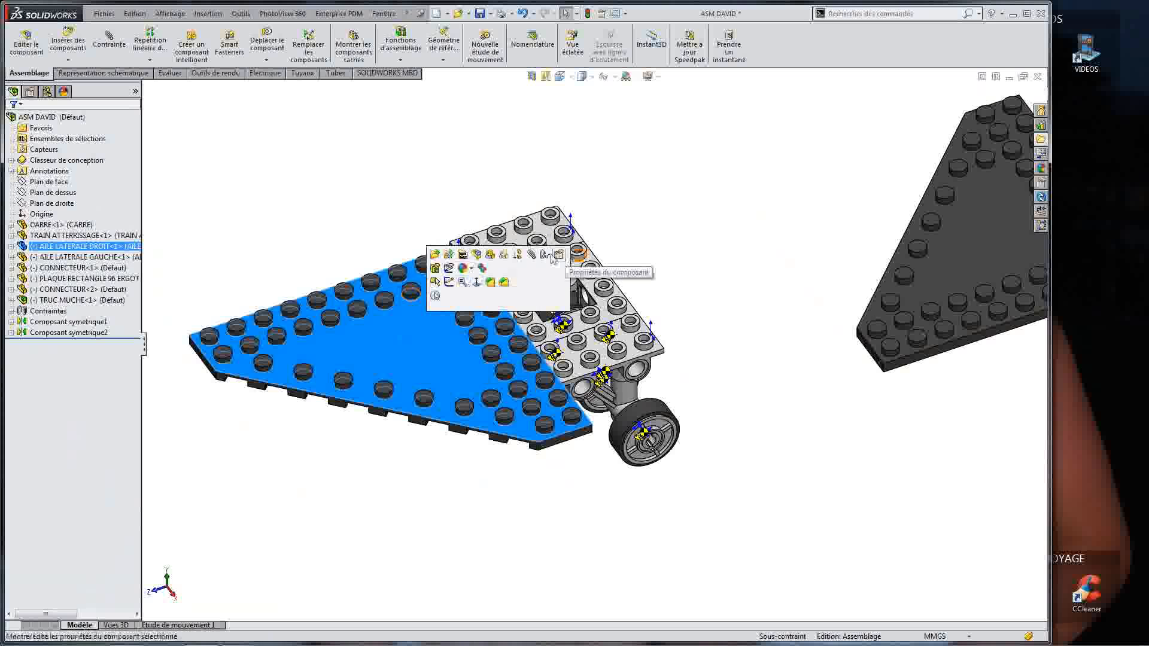
left_click(551, 256)
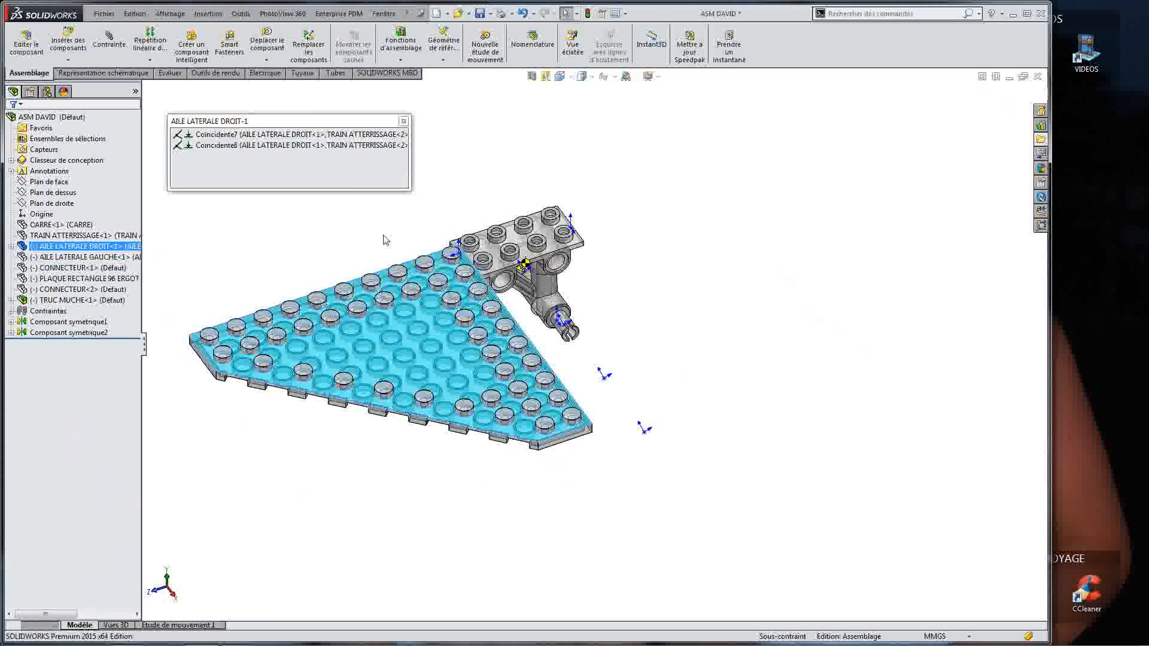
left_click(308, 135)
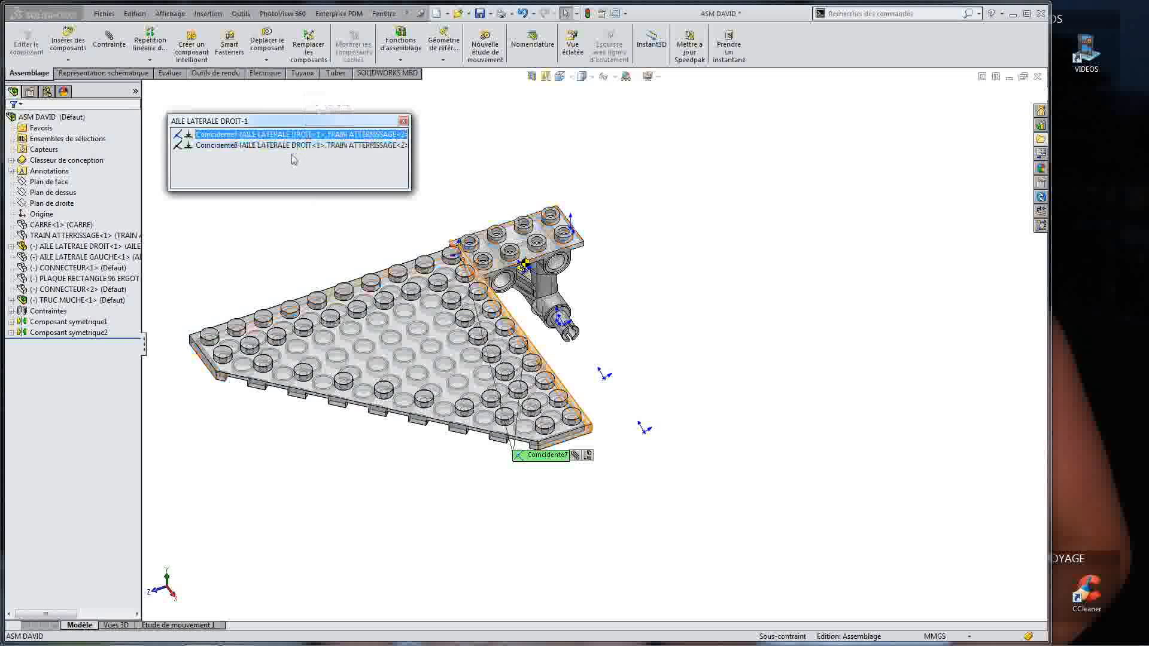
Step: Delete the coincident mates Coincidente8 and Coincidente7 of AILE LATERALE DROIT and move the freed wing away from its mated position
left_click(293, 146)
right_click(292, 149)
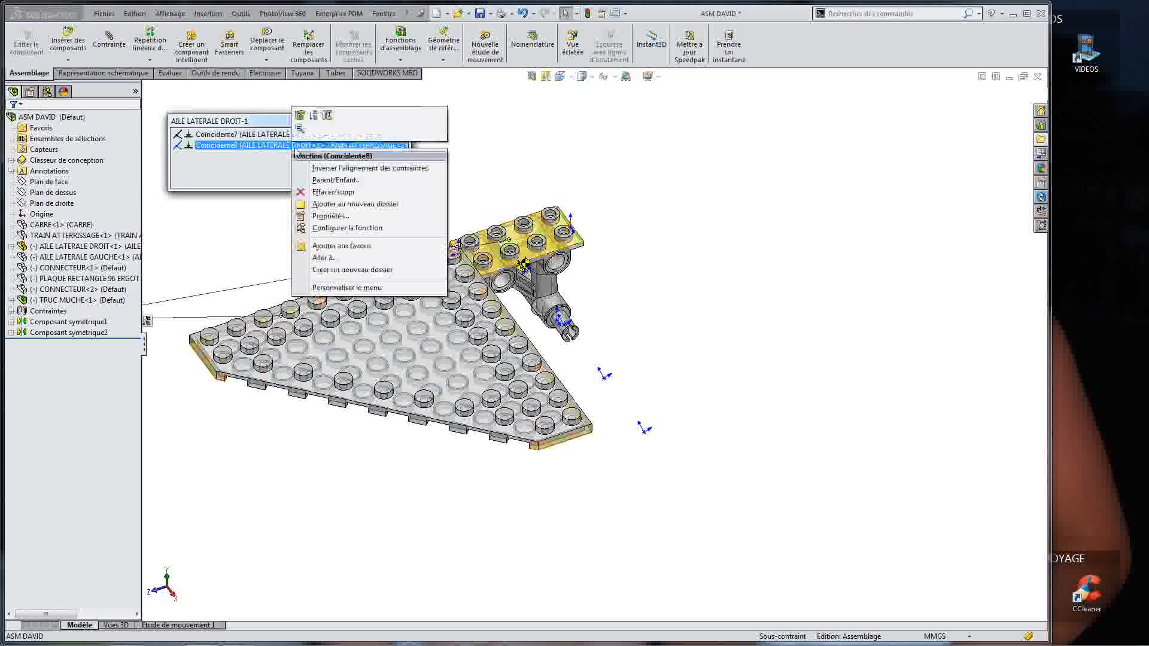
left_click(329, 203)
left_click(329, 121)
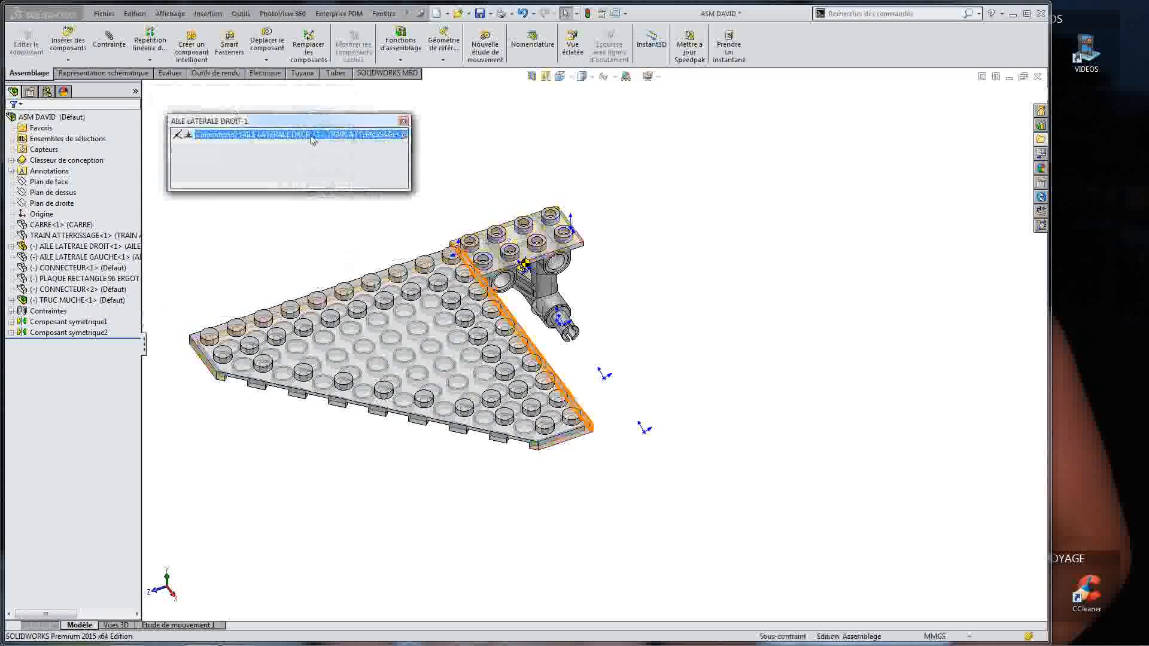
right_click(308, 134)
left_click(344, 186)
left_click(330, 121)
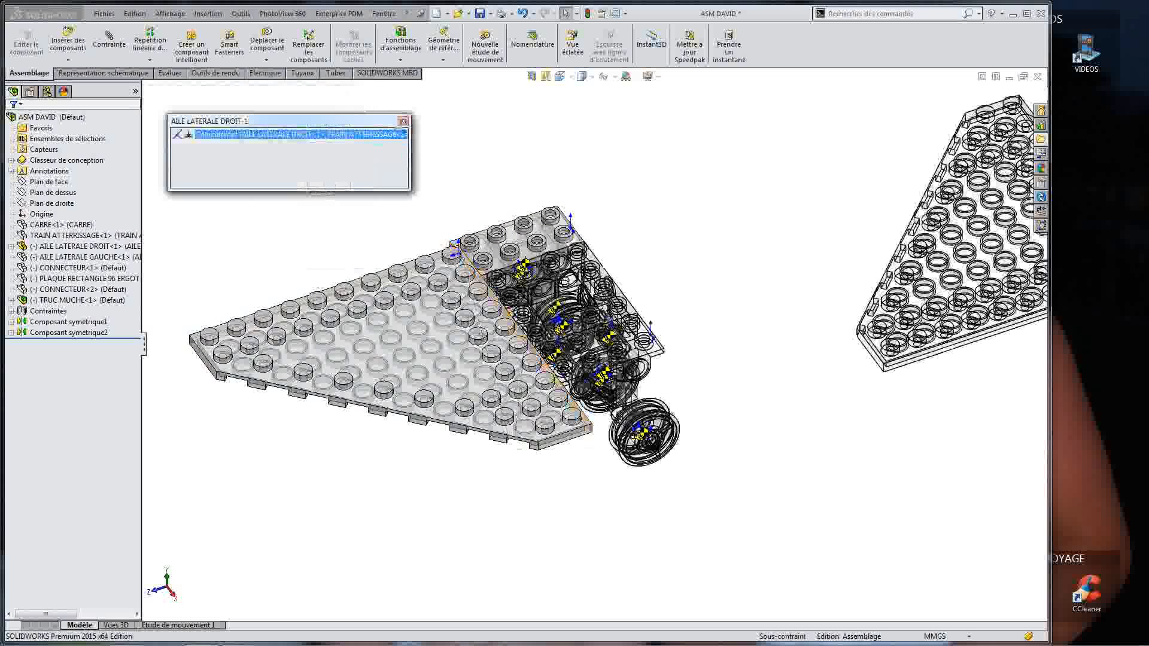
left_click_drag(511, 401, 758, 466)
left_click(852, 243)
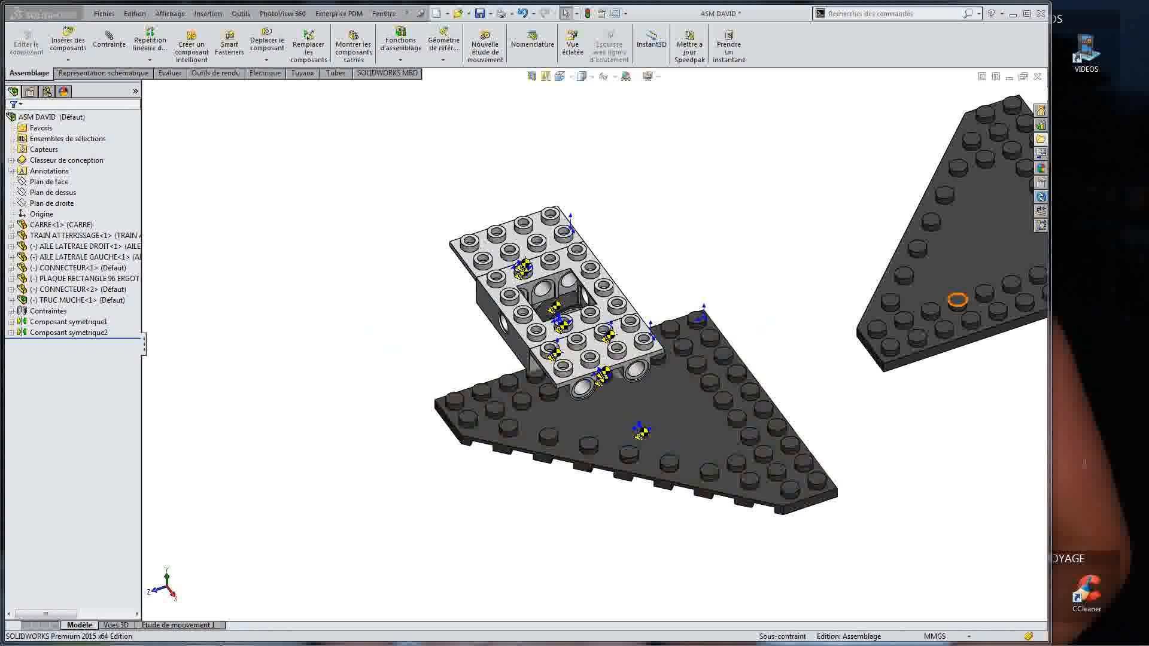
Step: Insert a bom-standard bill of materials as an indented list with detailed numbering and place it above the separated right wing
scroll(694, 240, "up", 3)
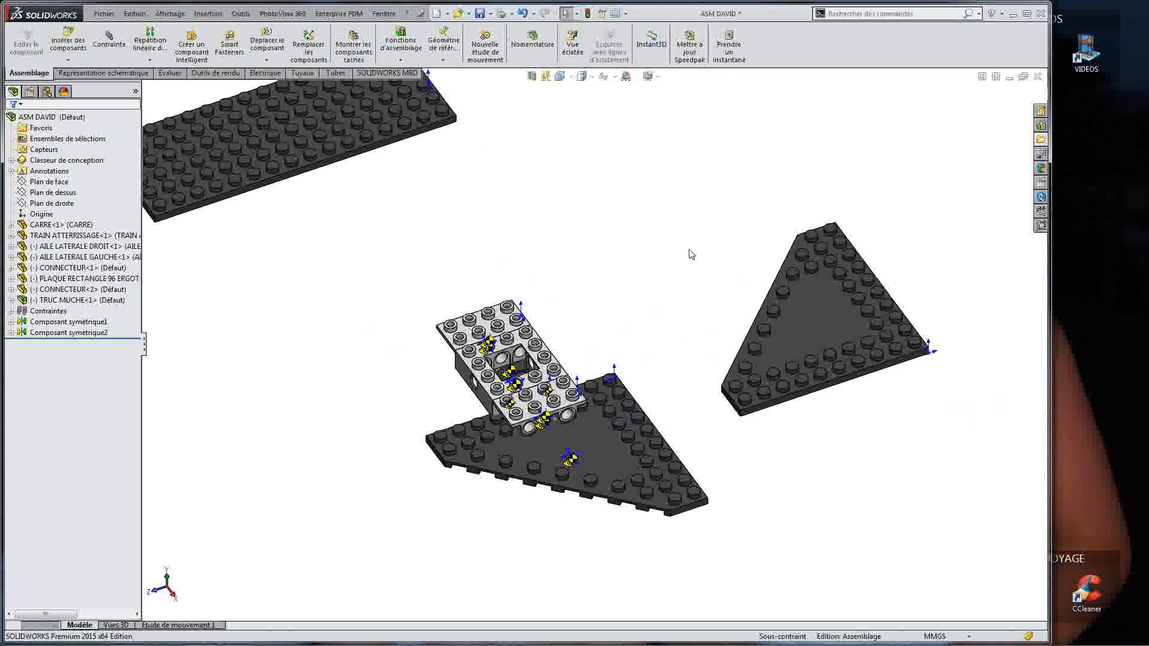
scroll(616, 182, "up", 1)
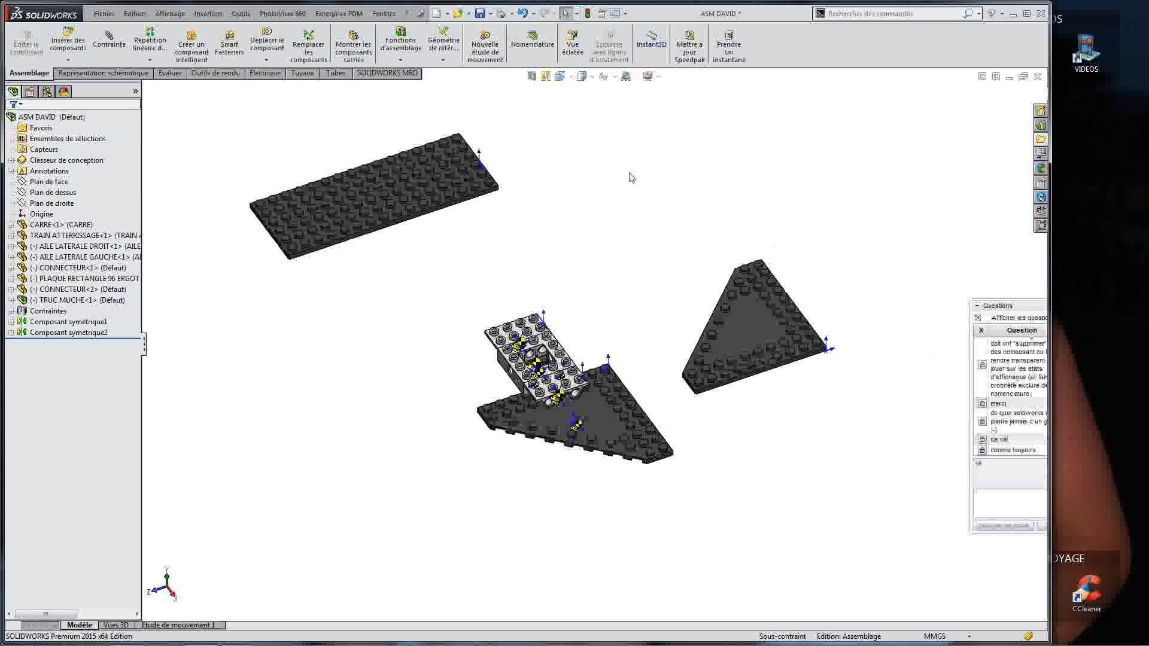
key("s")
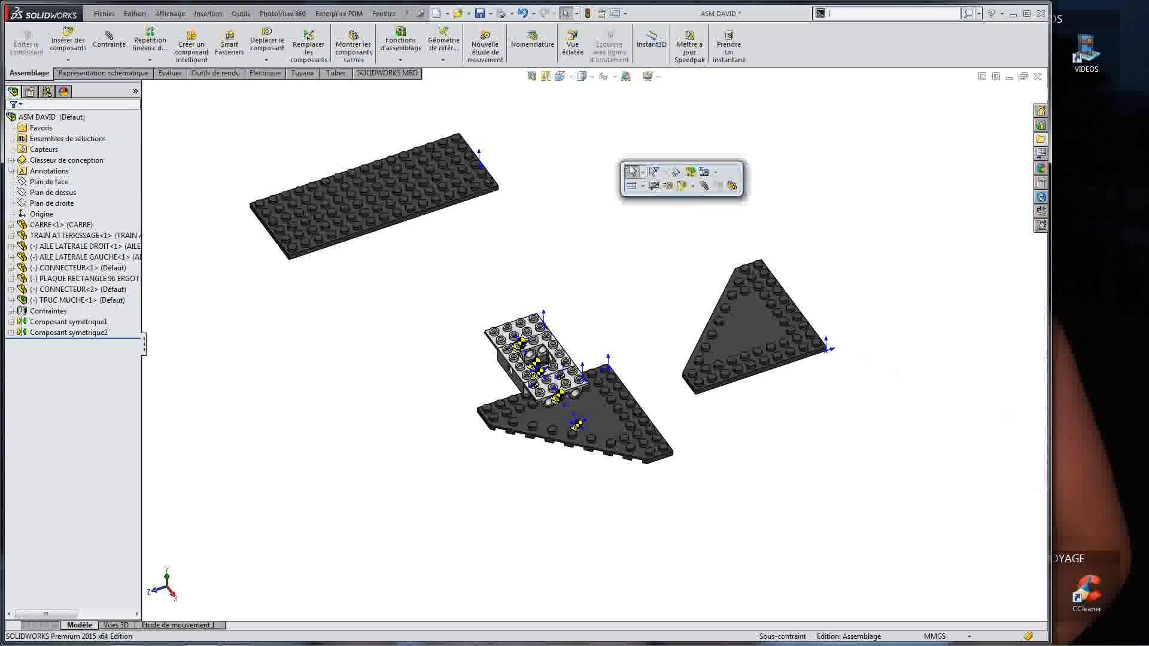
left_click(643, 187)
left_click(668, 212)
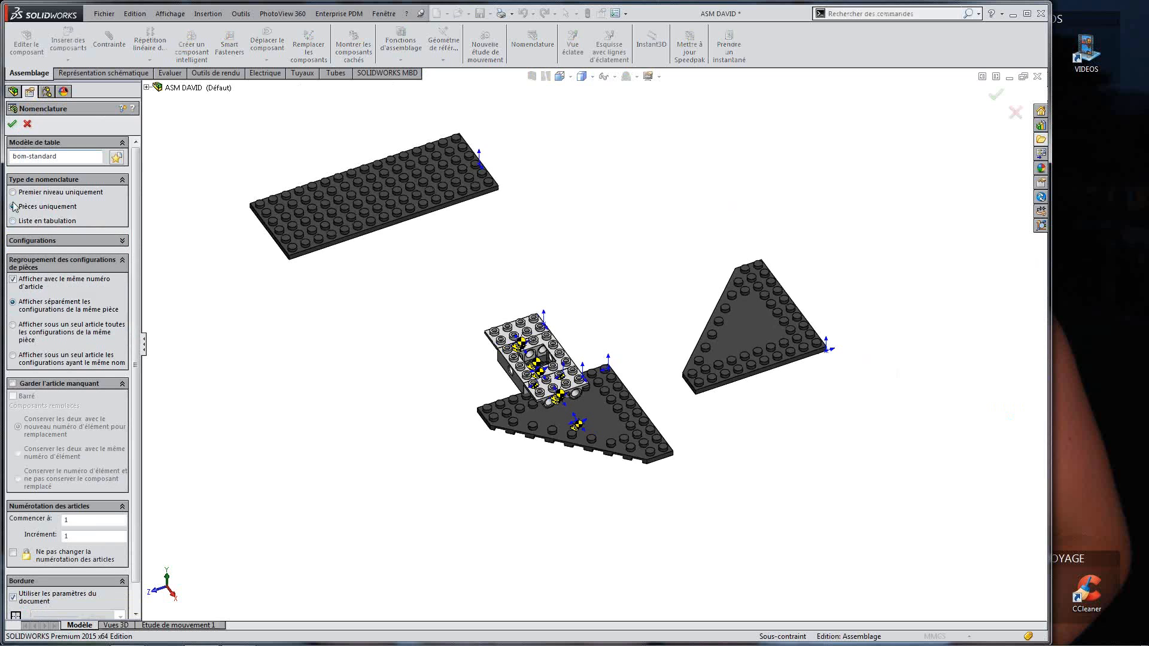
left_click(52, 238)
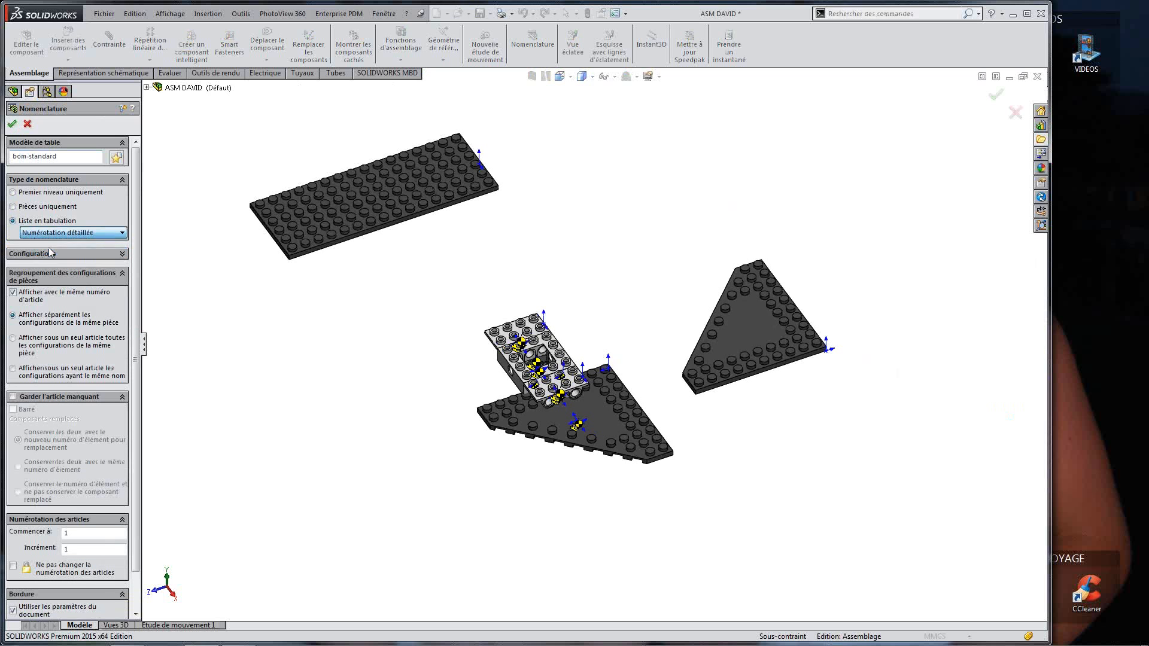
left_click(59, 250)
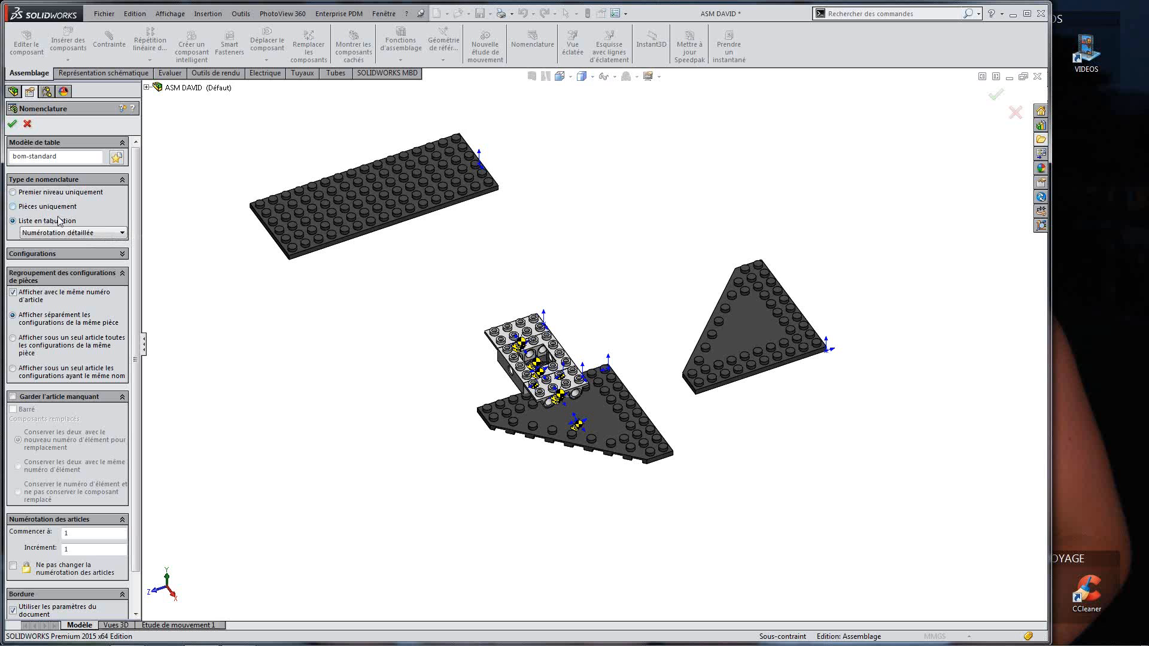
left_click(12, 123)
left_click(452, 223)
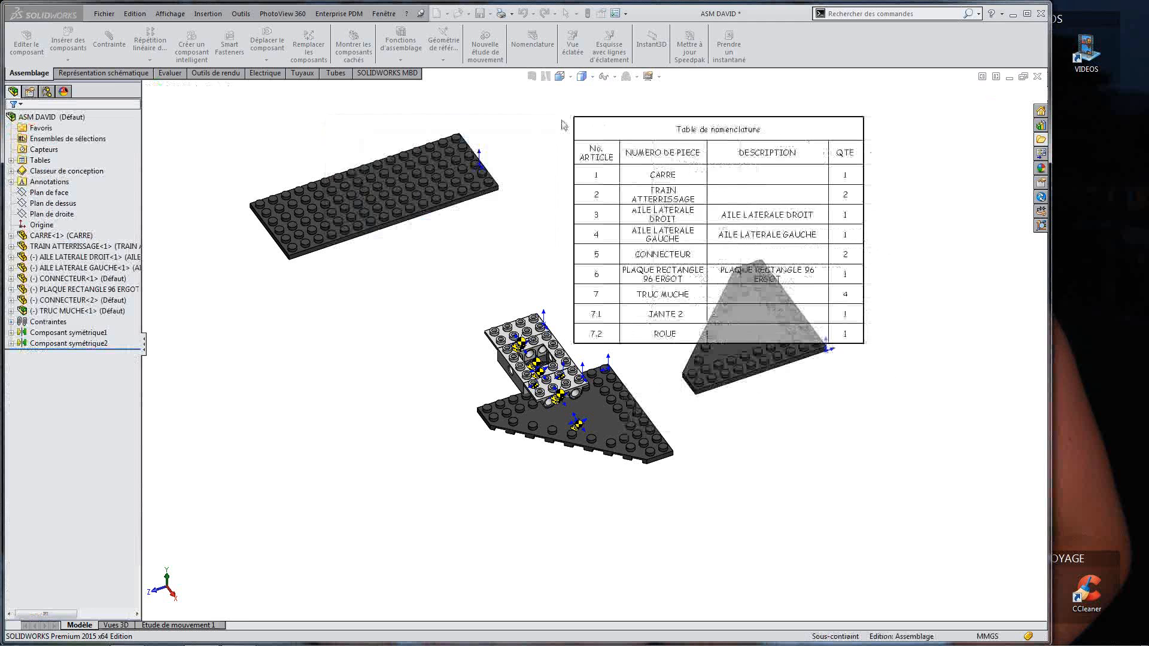
left_click(802, 262)
Step: Check the bill of materials table, save the ASM DAVID assembly and close it
scroll(802, 262, "down", 2)
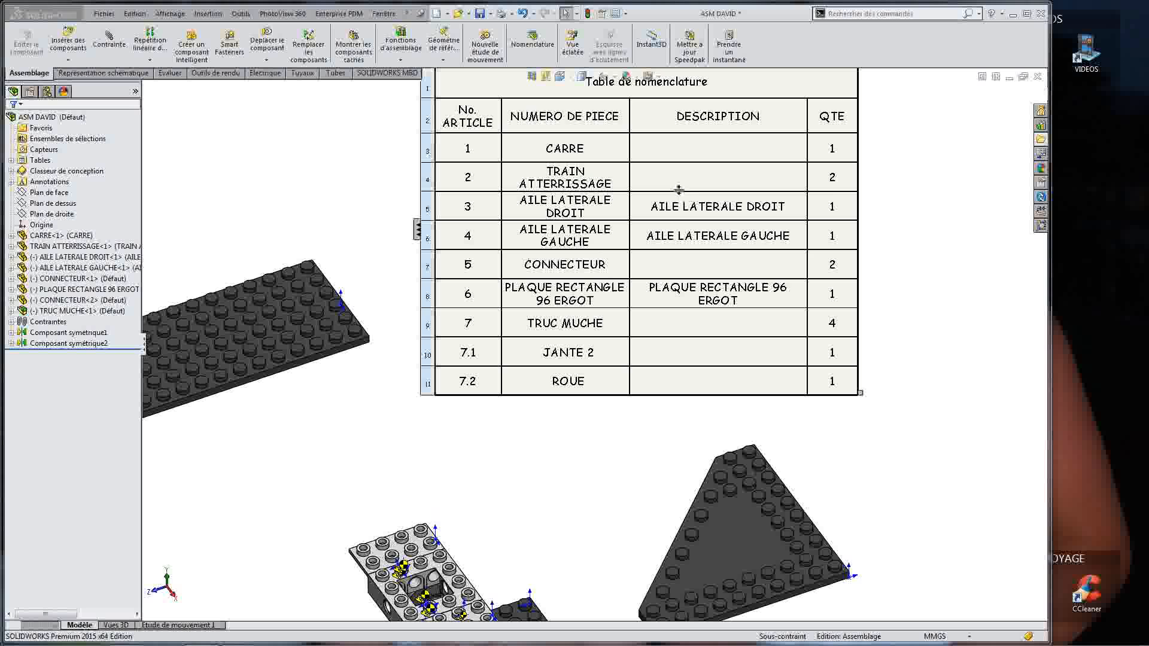
scroll(617, 362, "up", 2)
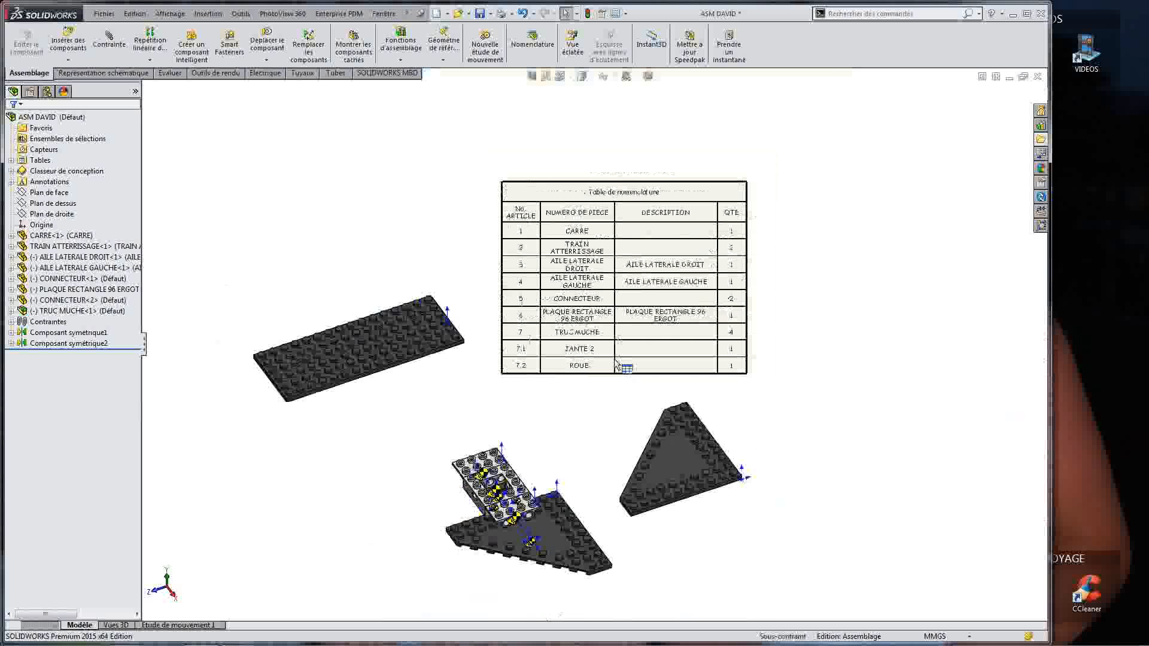
key("ctrl+s")
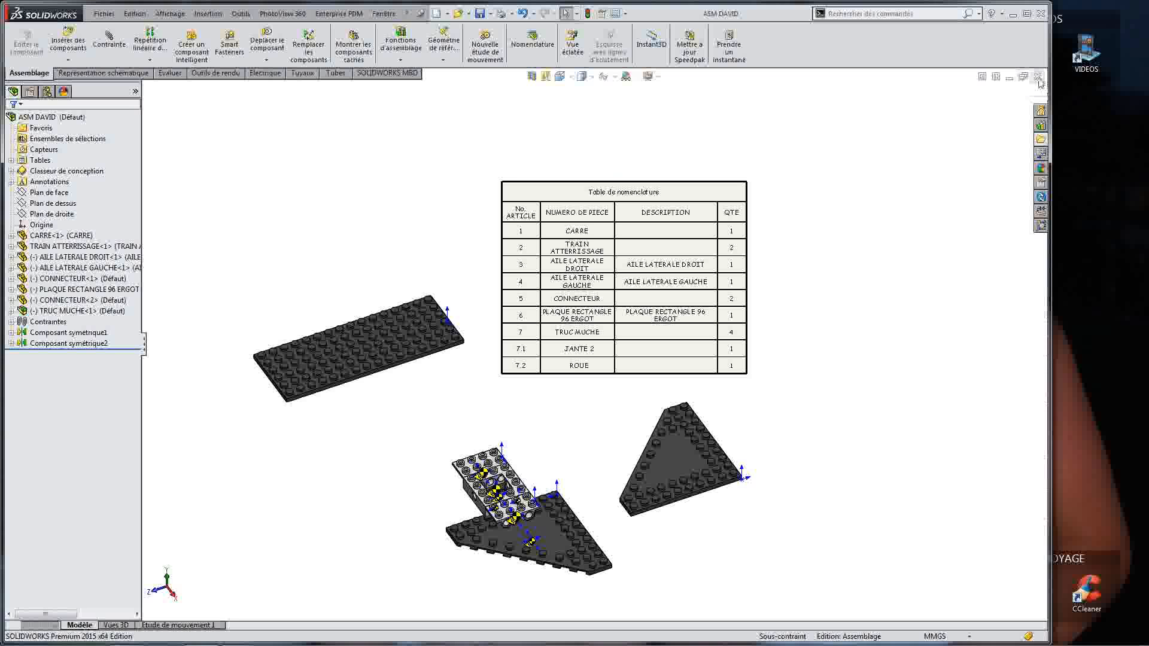
left_click(1038, 79)
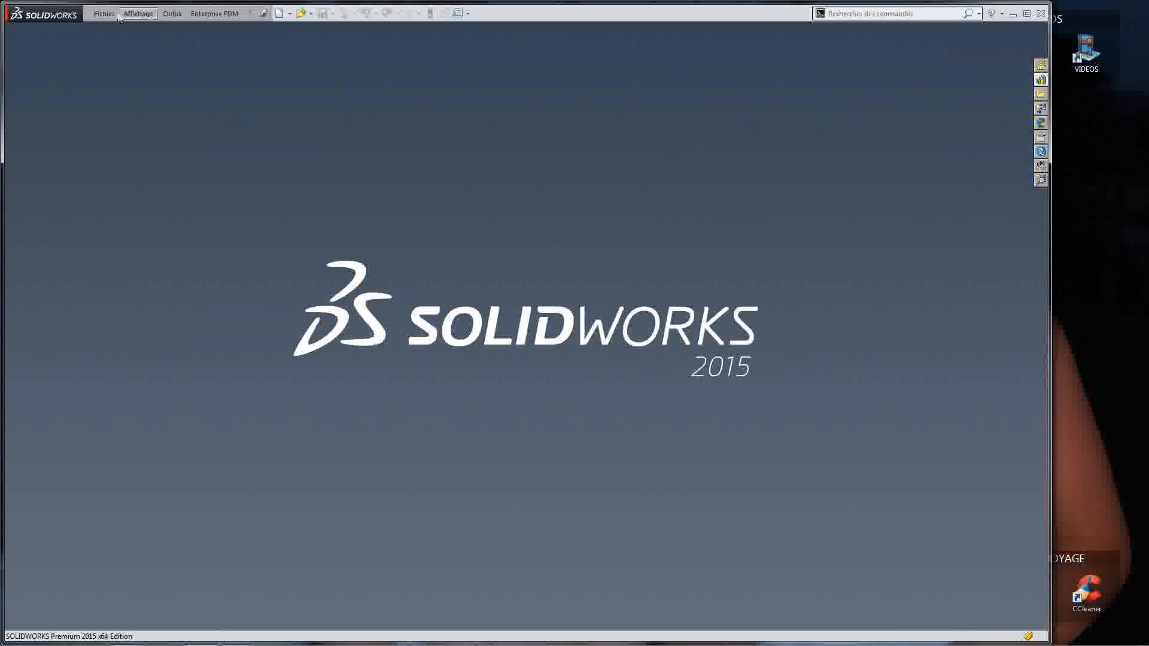
Step: Create a new assembly document without inserting a first component
left_click(104, 13)
left_click(119, 29)
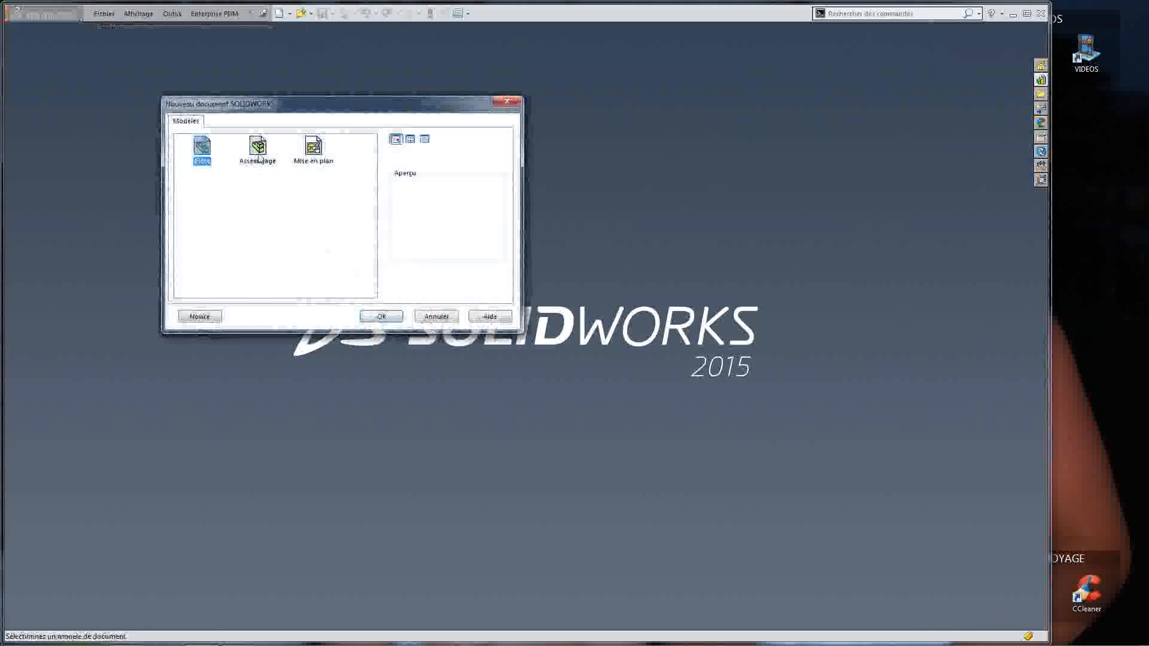
left_click(258, 157)
left_click(381, 316)
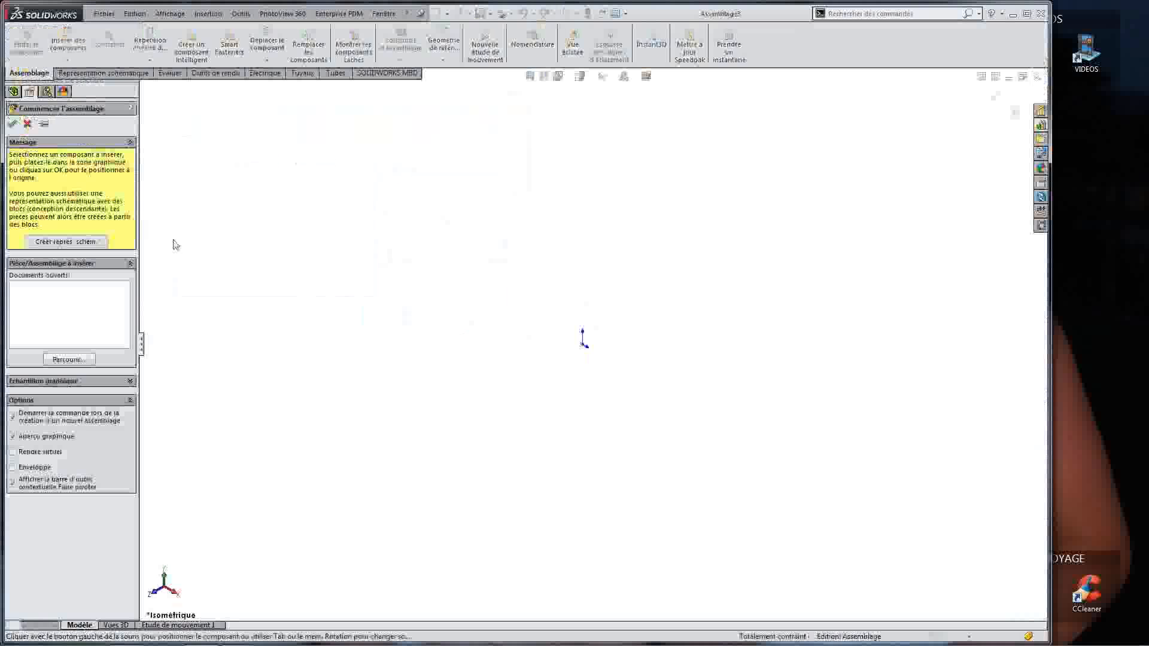
left_click(27, 124)
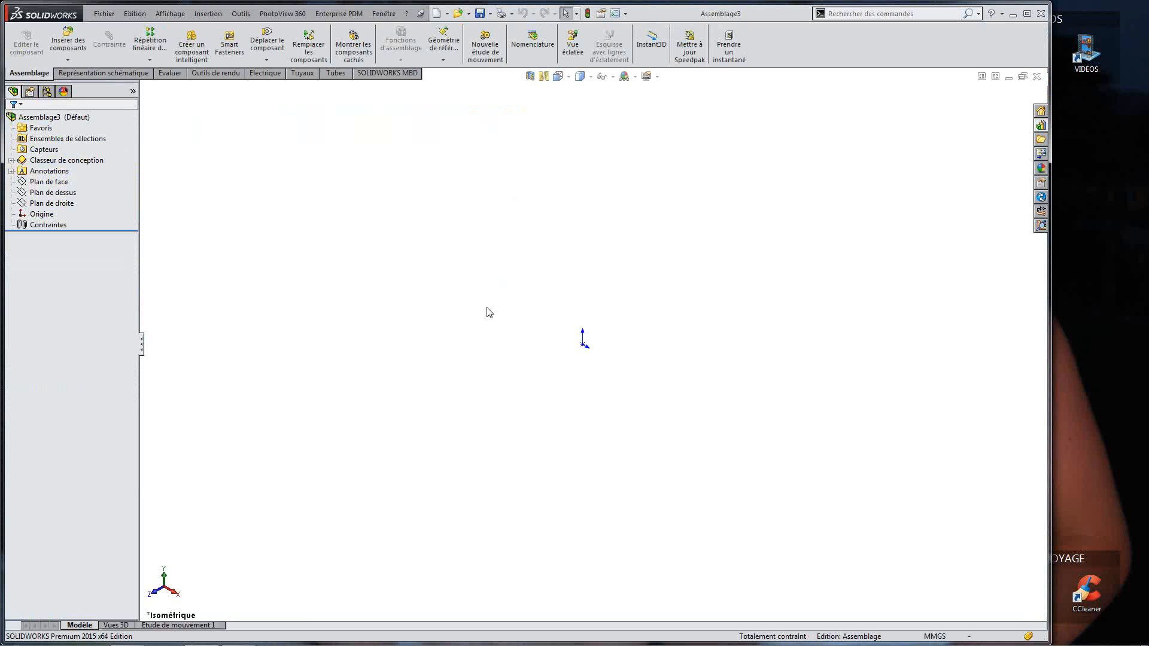
Step: Save the new assembly as ASM CAISSON in the CONCEPTION folder under VENDREDI FORMATION EN LIGNE
key("ctrl+s")
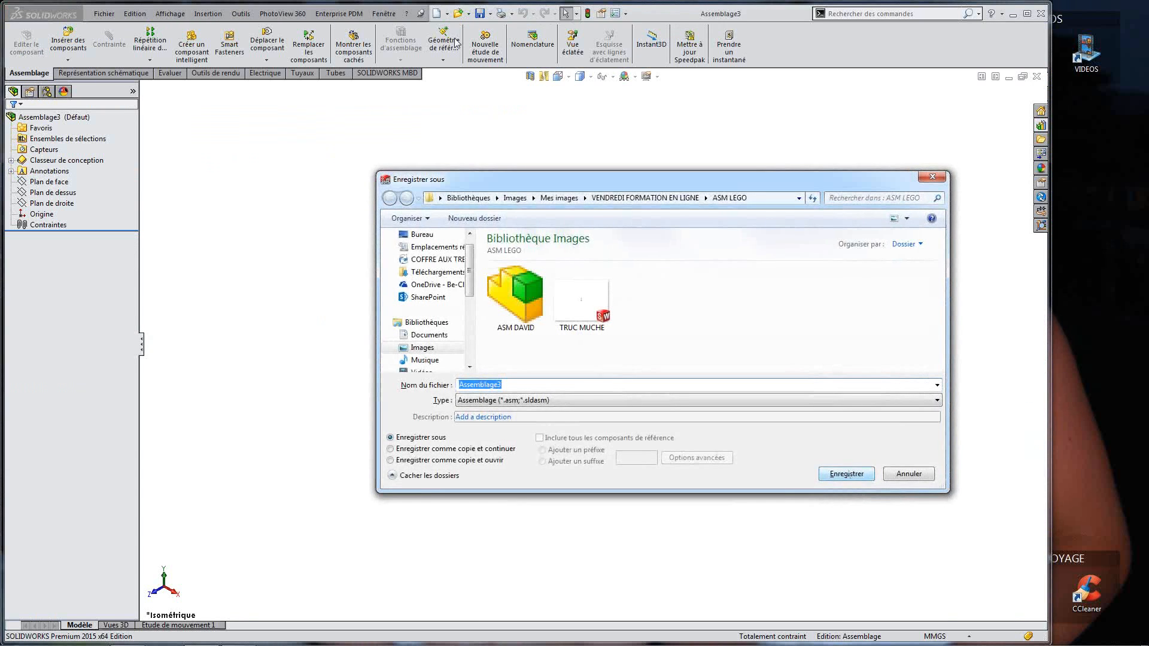
left_click(655, 199)
left_click(594, 311)
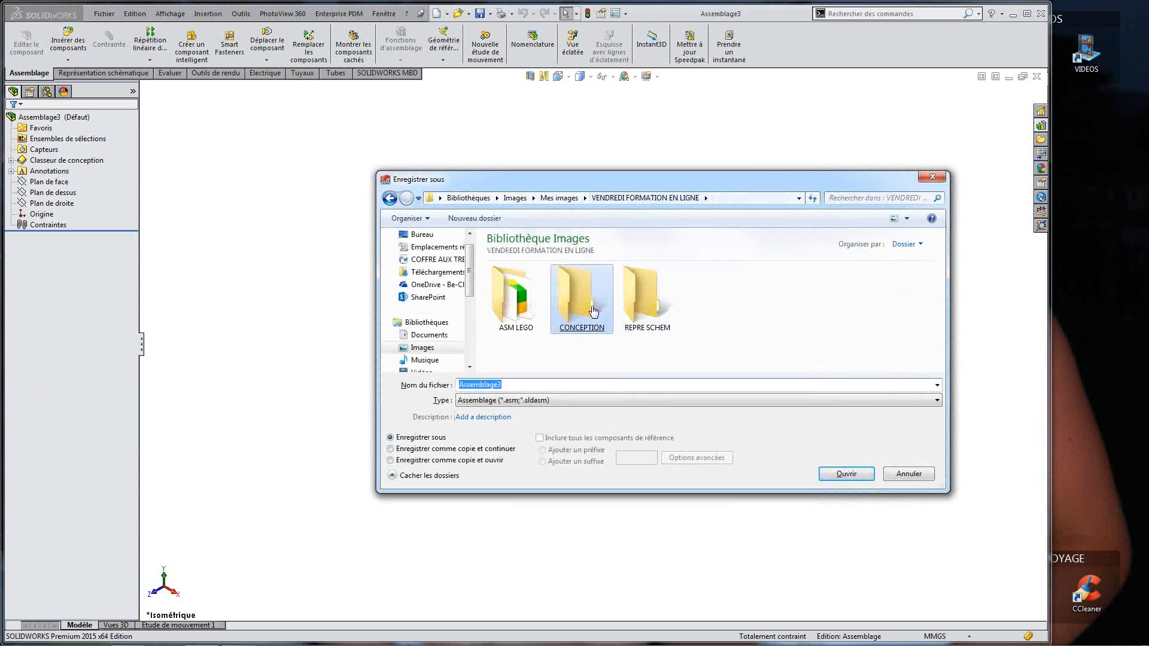
double_click(594, 311)
type("ASM ")
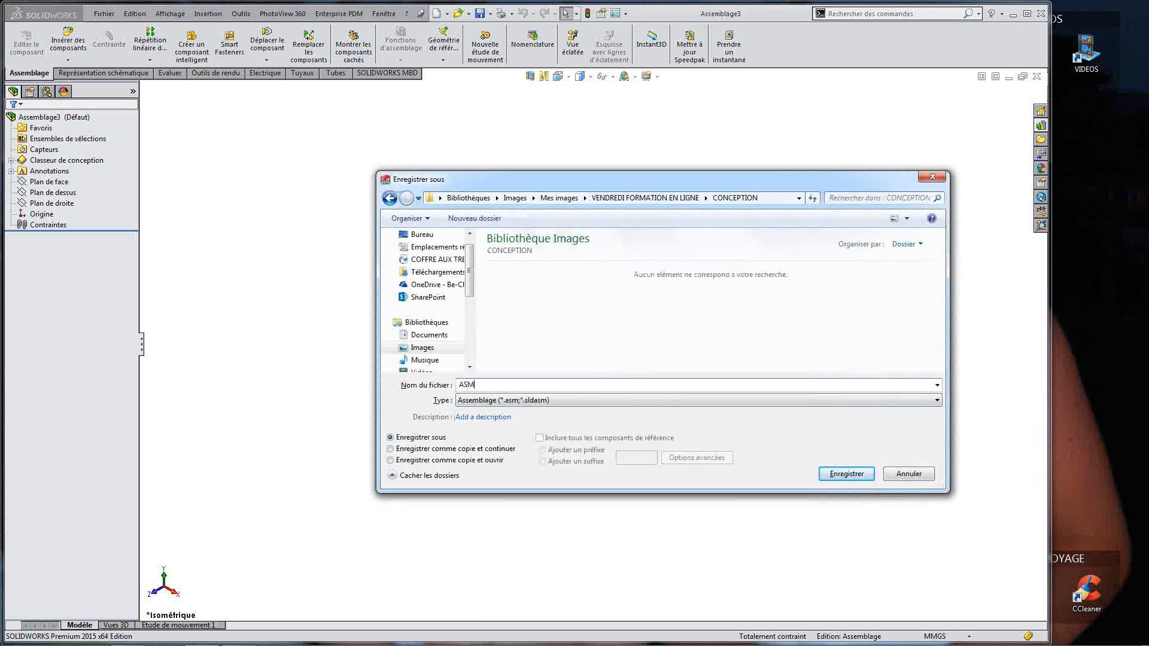
type("CAISSON")
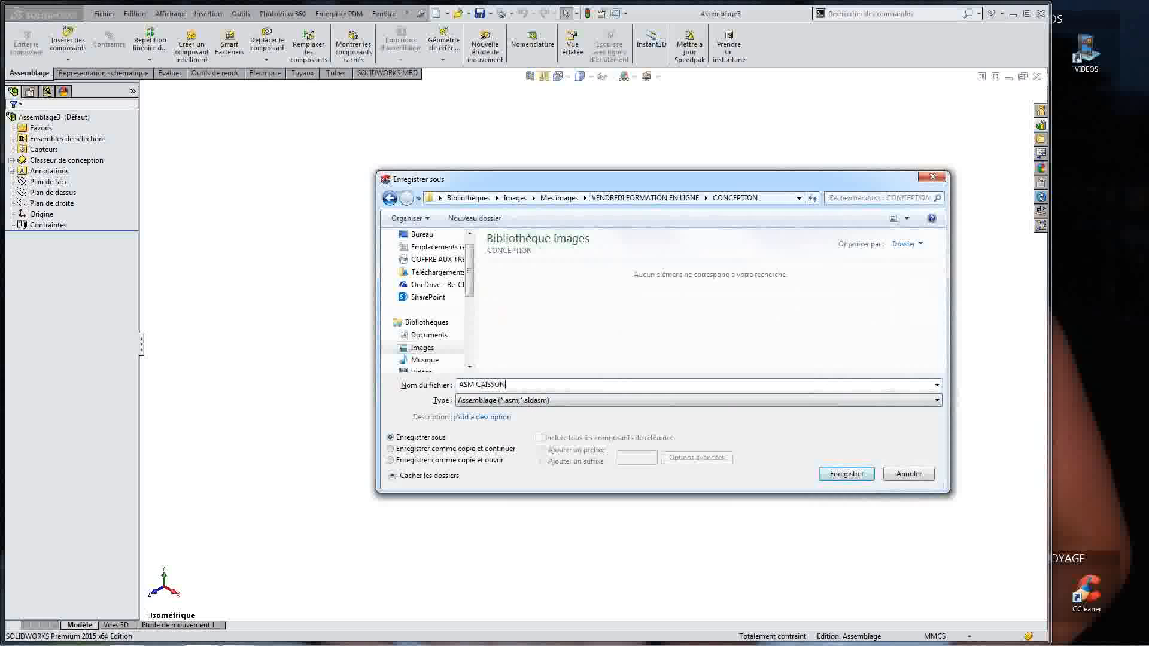
left_click(856, 471)
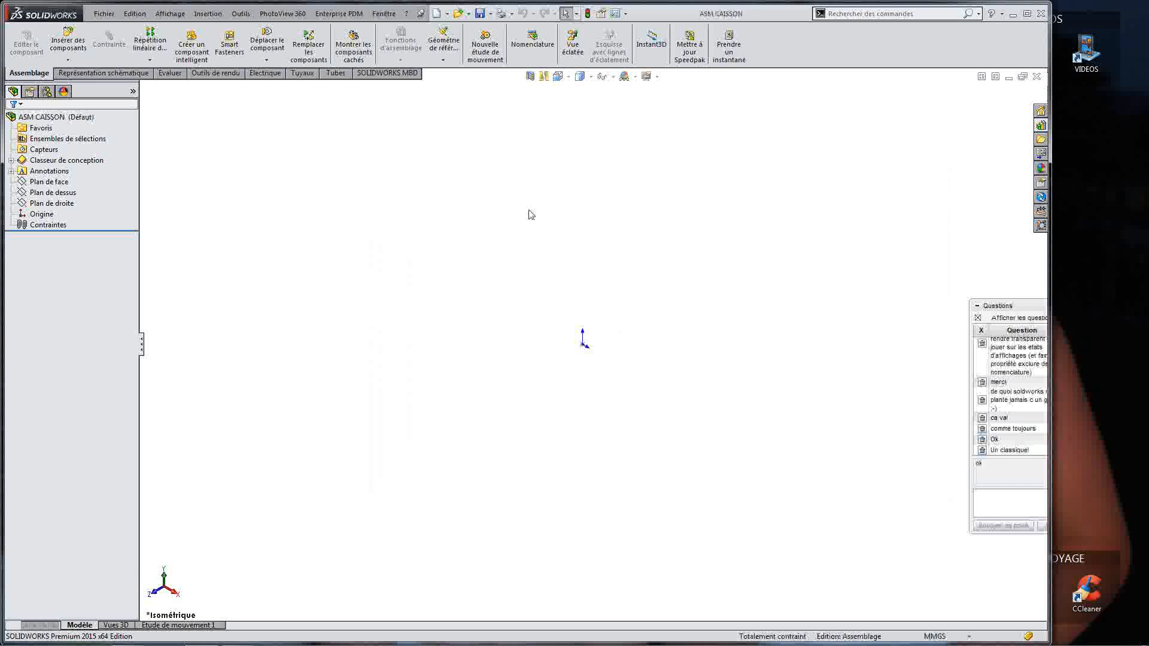
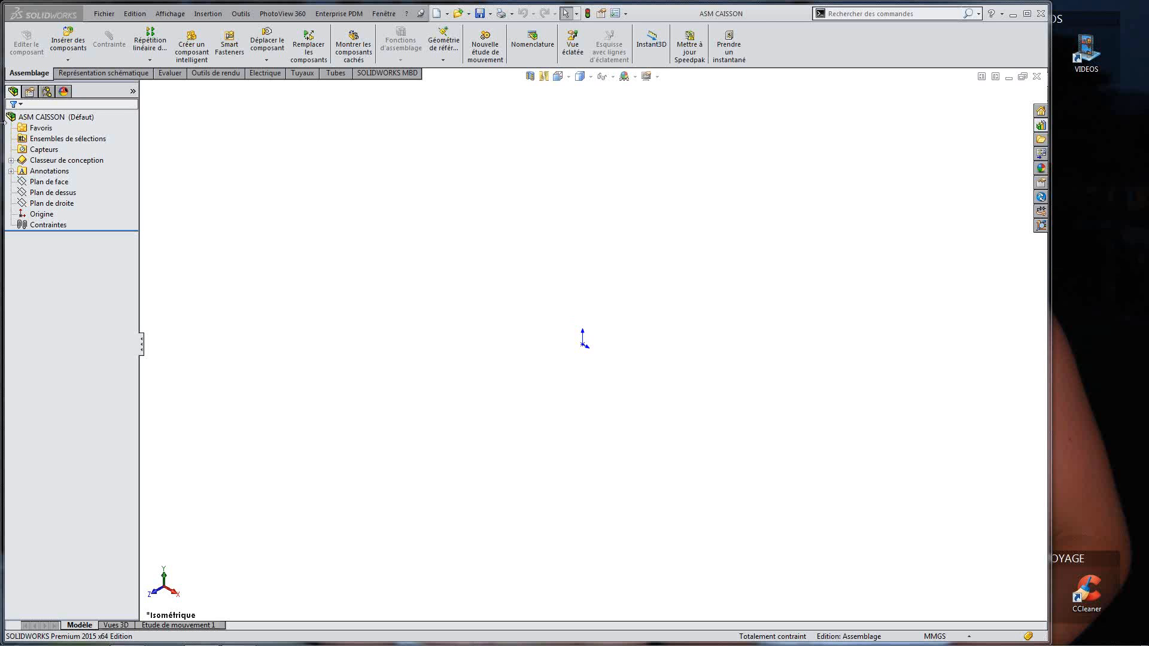
left_click(54, 117)
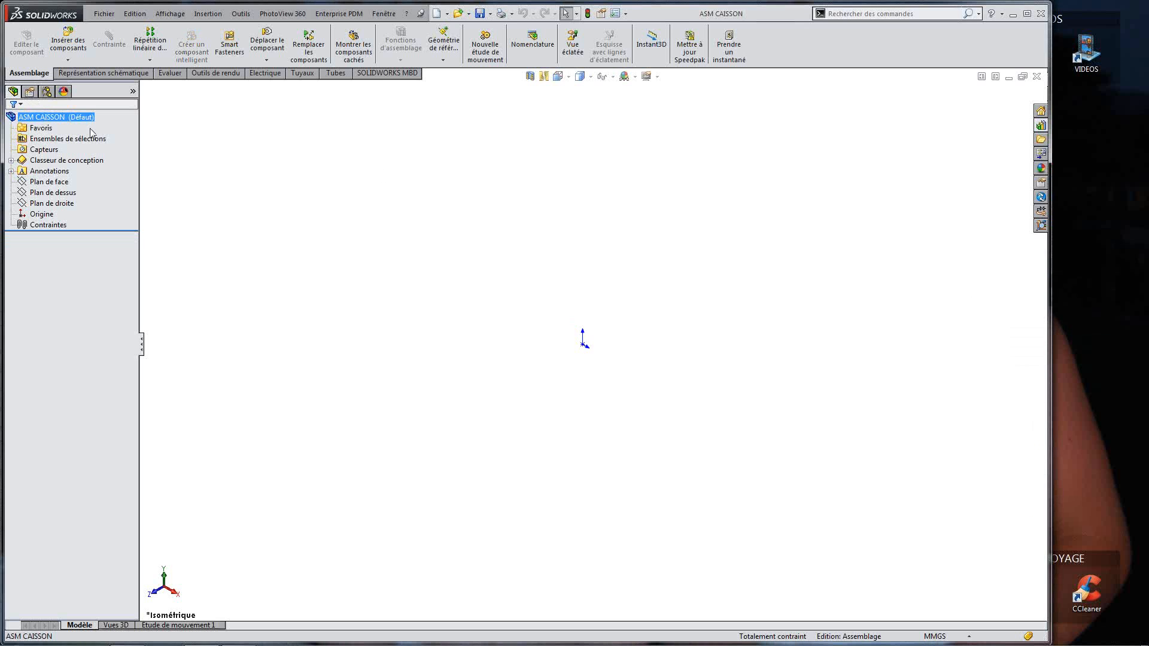
left_click(381, 175)
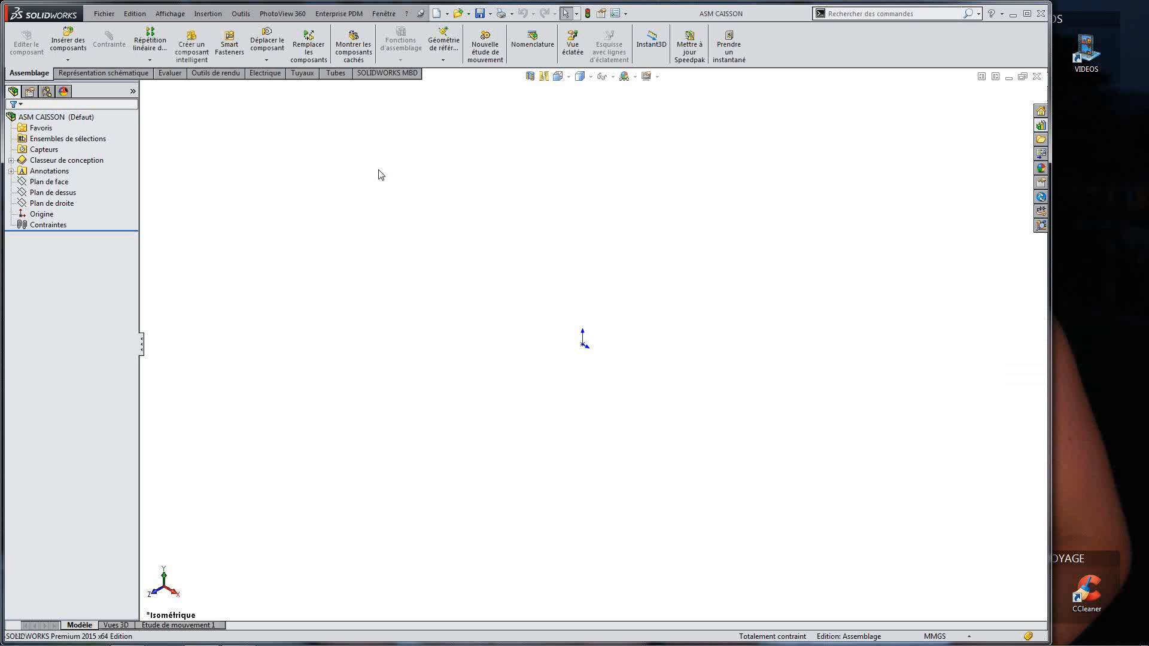
key("s")
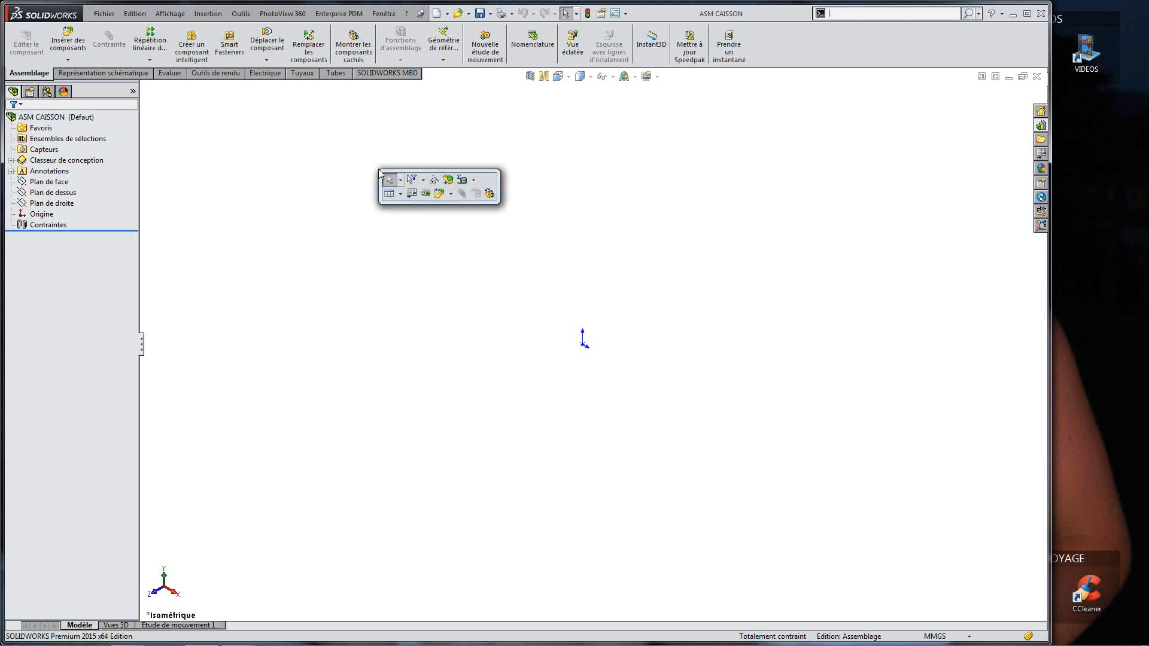
left_click(398, 195)
left_click(403, 197)
left_click(403, 197)
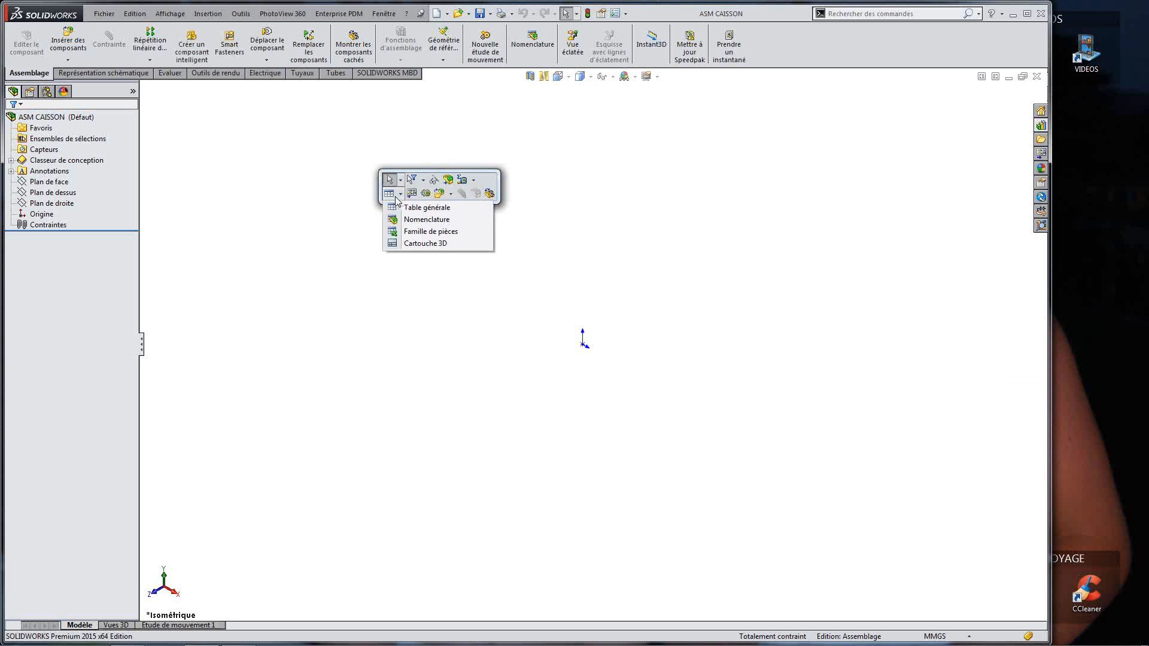
left_click(401, 196)
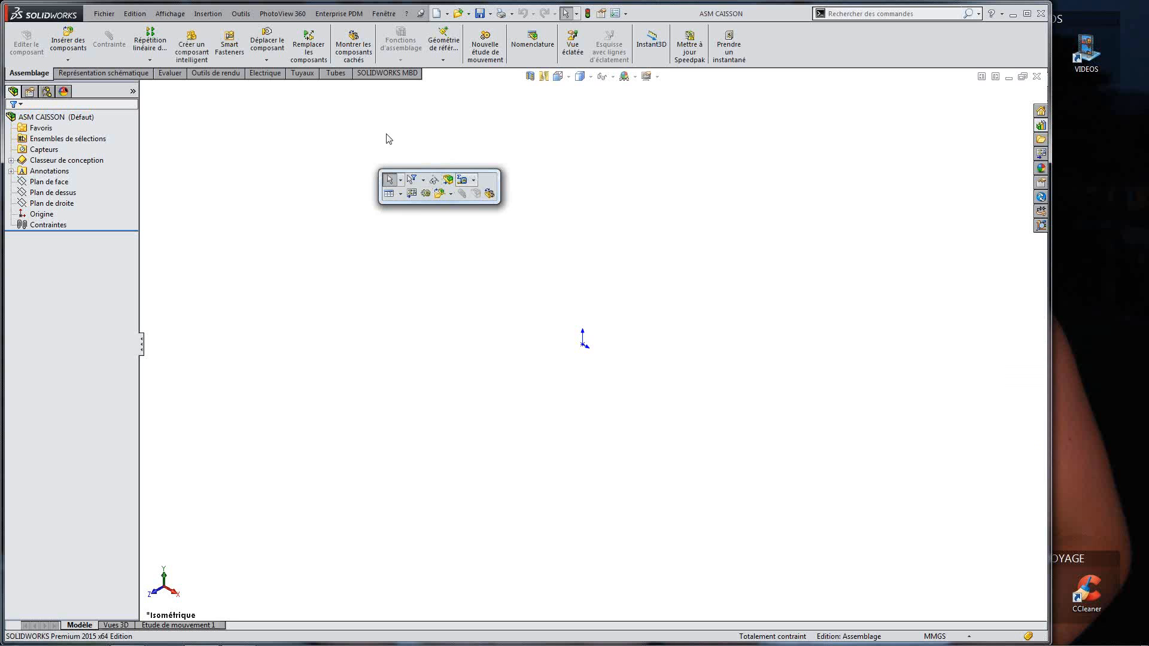
key("s")
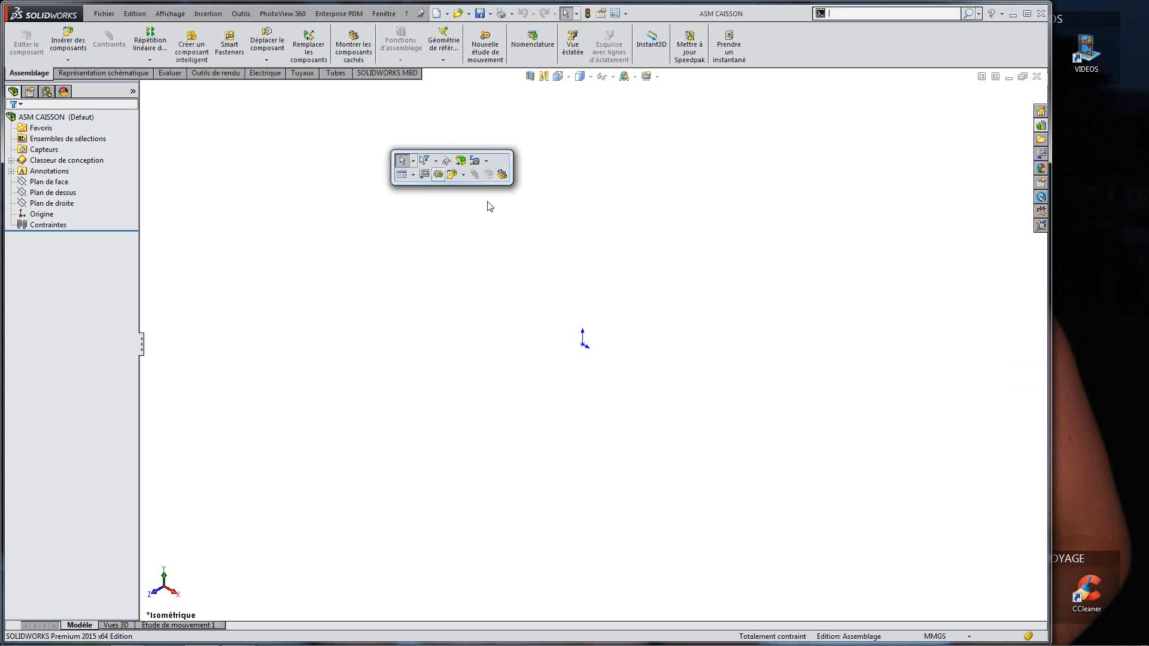
left_click(490, 161)
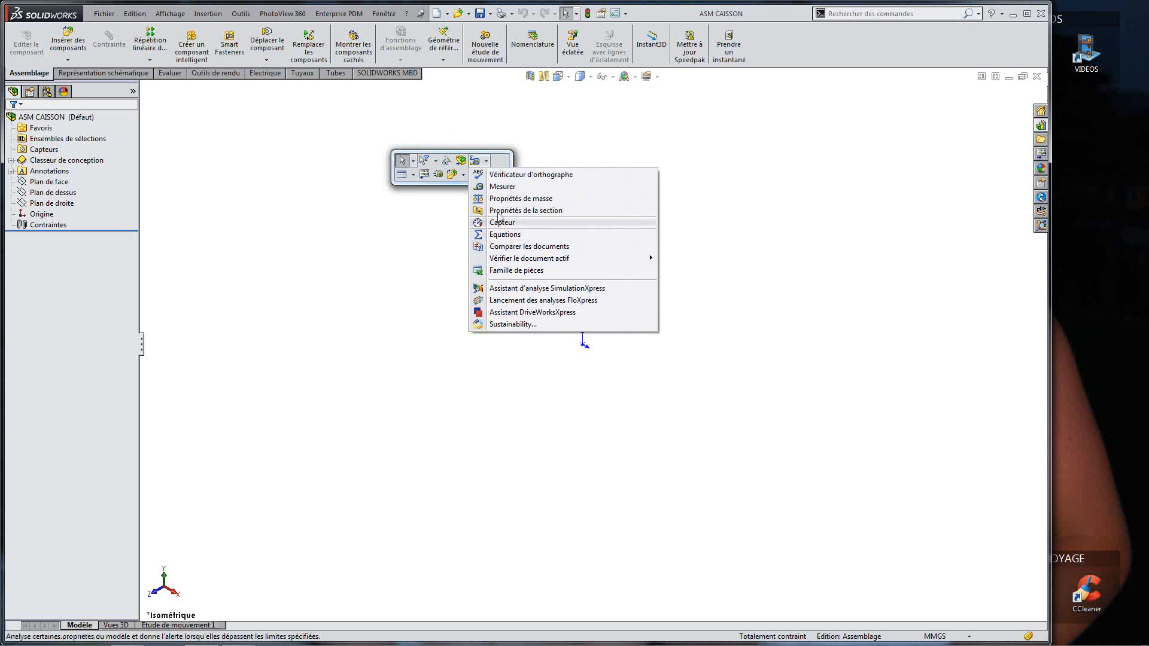
left_click(353, 231)
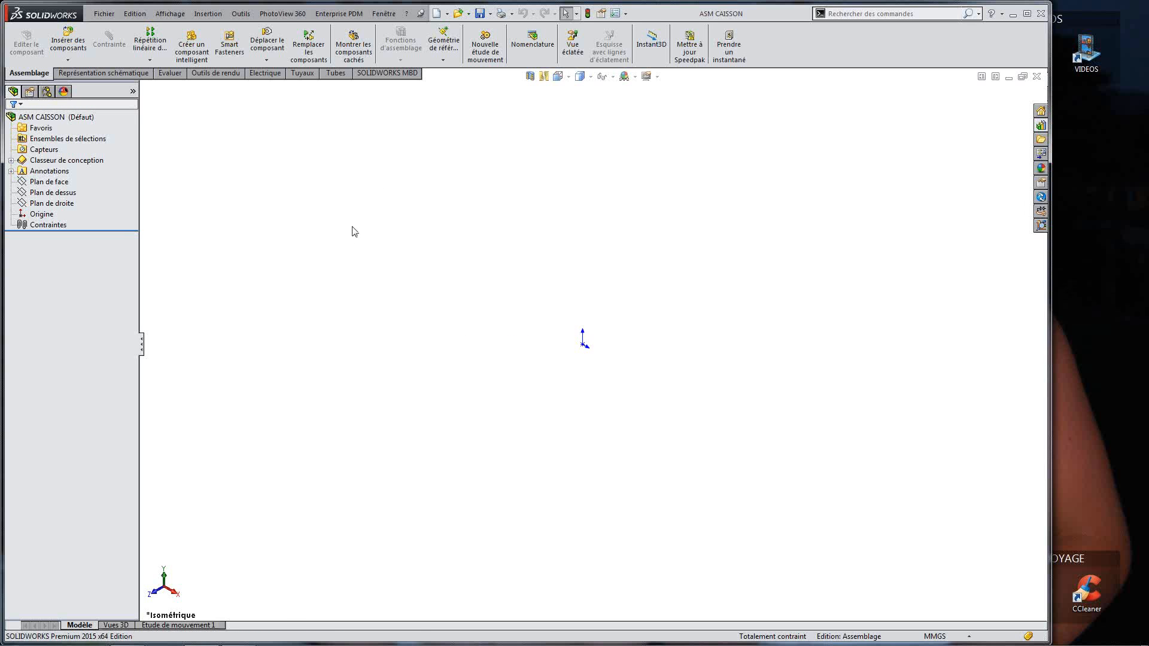
Step: Try to add a global variable named LARGEUR DU CAISSON to the equations of the assembly
left_click(240, 13)
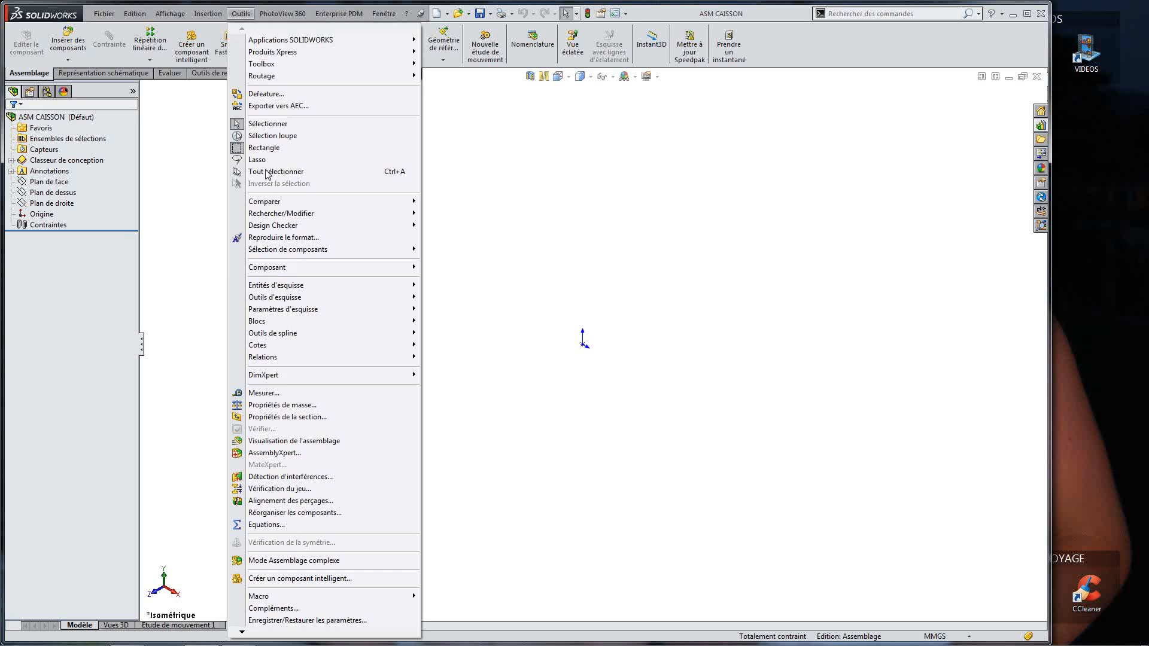
left_click(268, 524)
left_click_drag(456, 138, 515, 168)
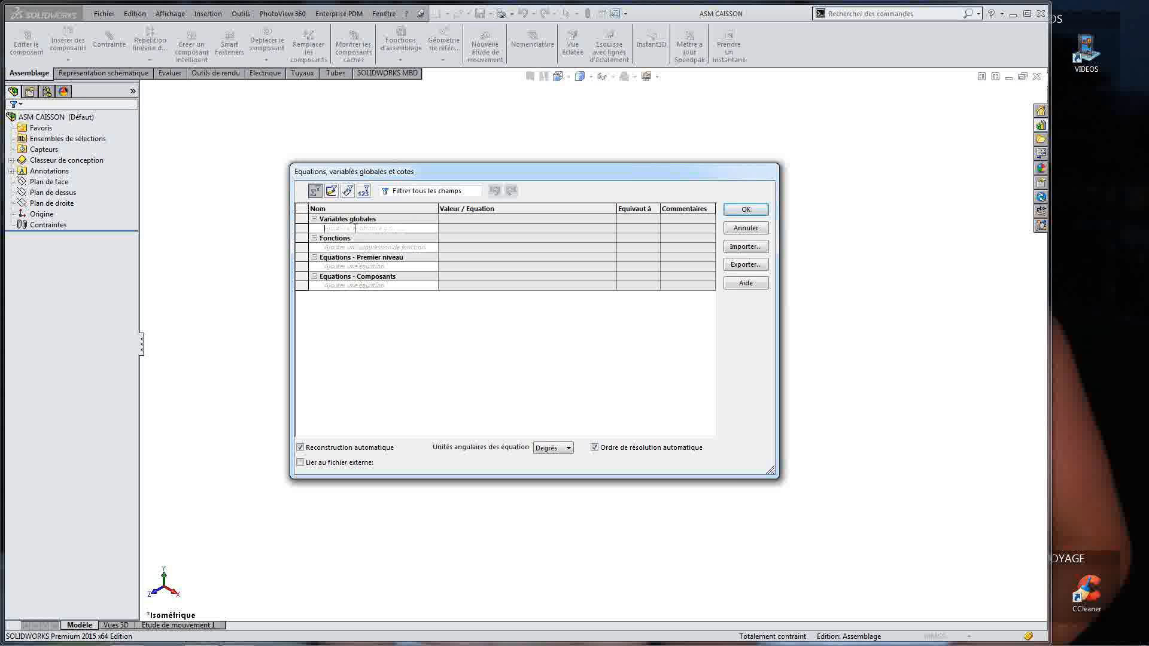
left_click(355, 228)
type("LARGEUR DU CA")
key("Tab")
type("ISSON")
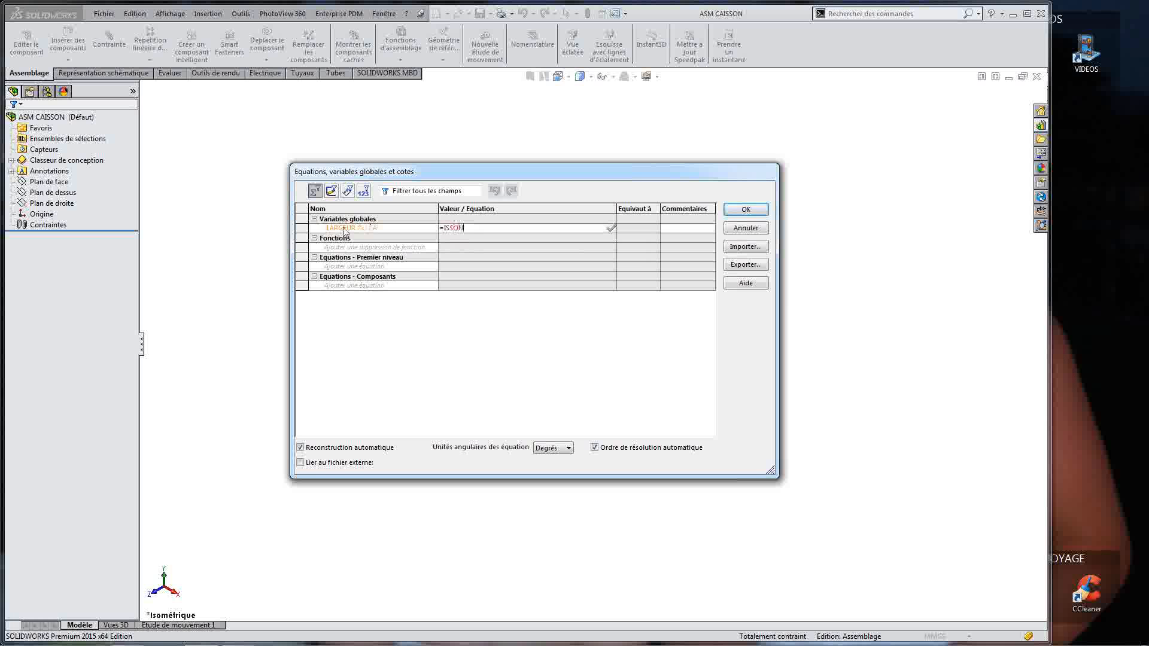
key("BackSpace")
key("BackSpace")
key("BackSpace")
key("BackSpace")
key("BackSpace")
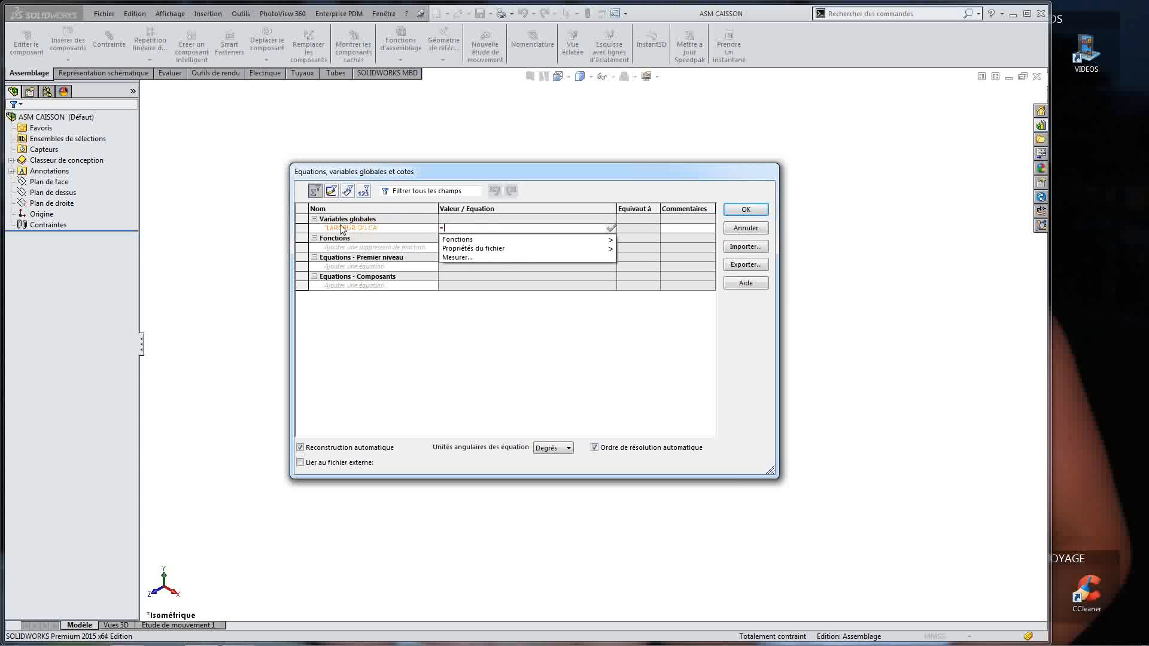
left_click(302, 227)
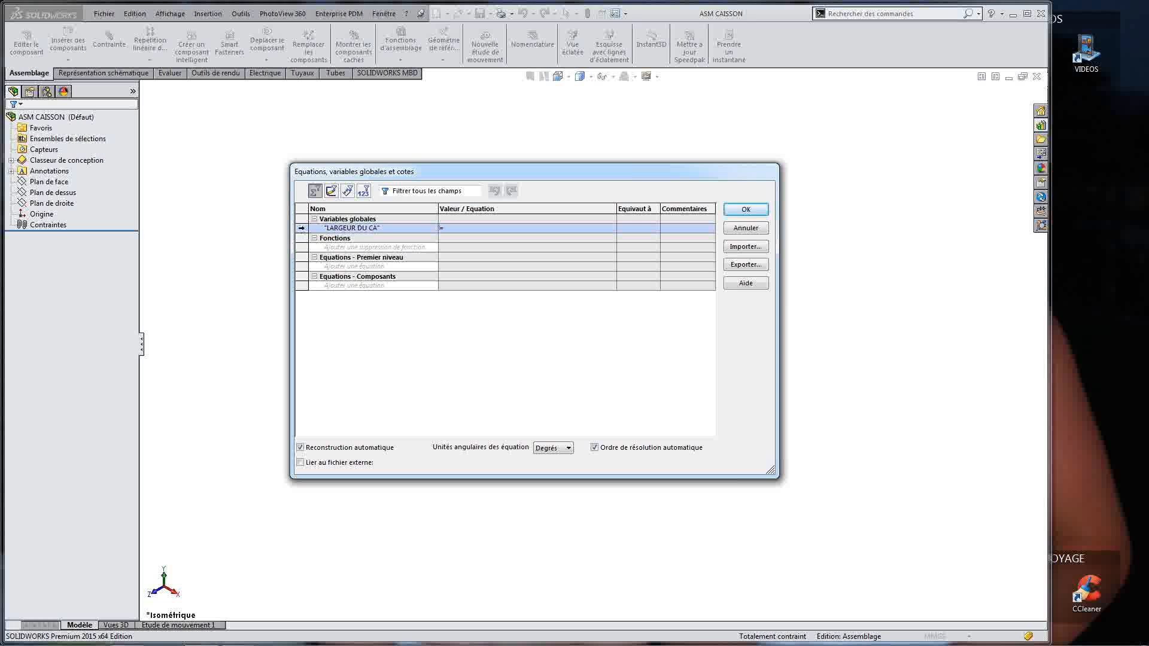
left_click(395, 230)
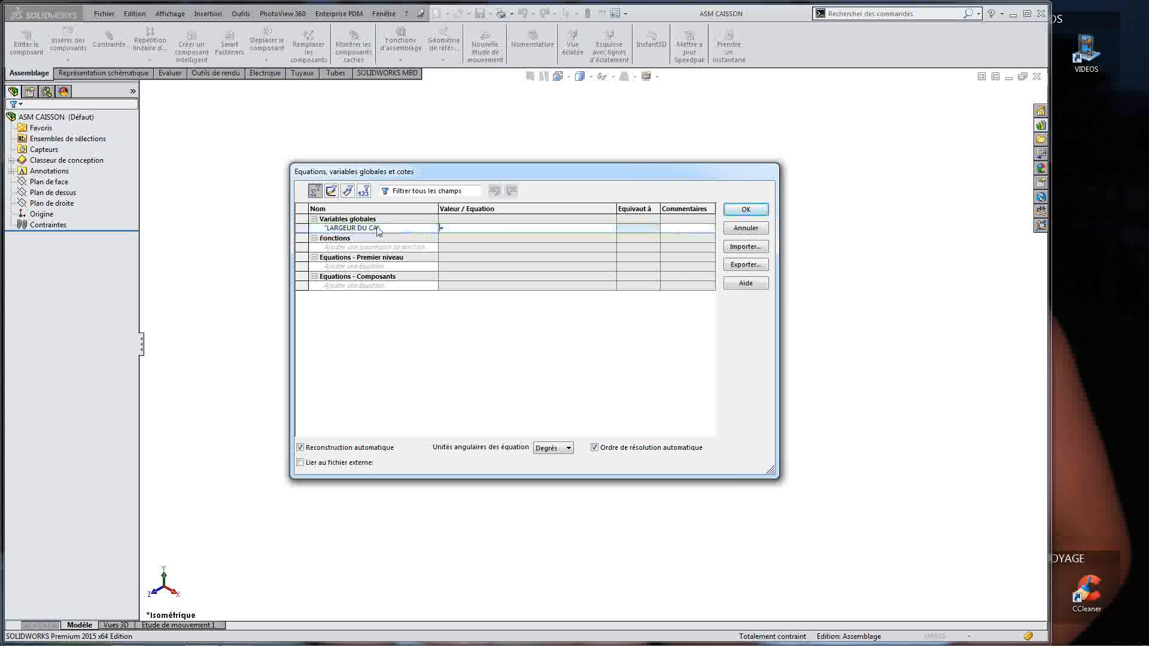
left_click(731, 227)
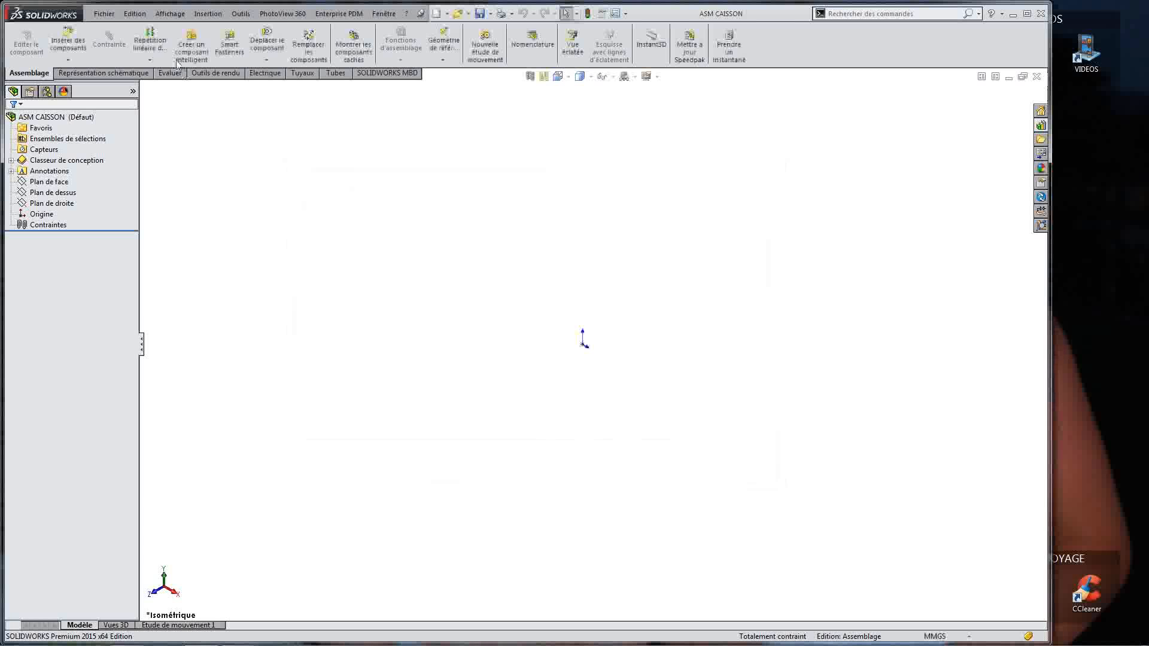
left_click(253, 8)
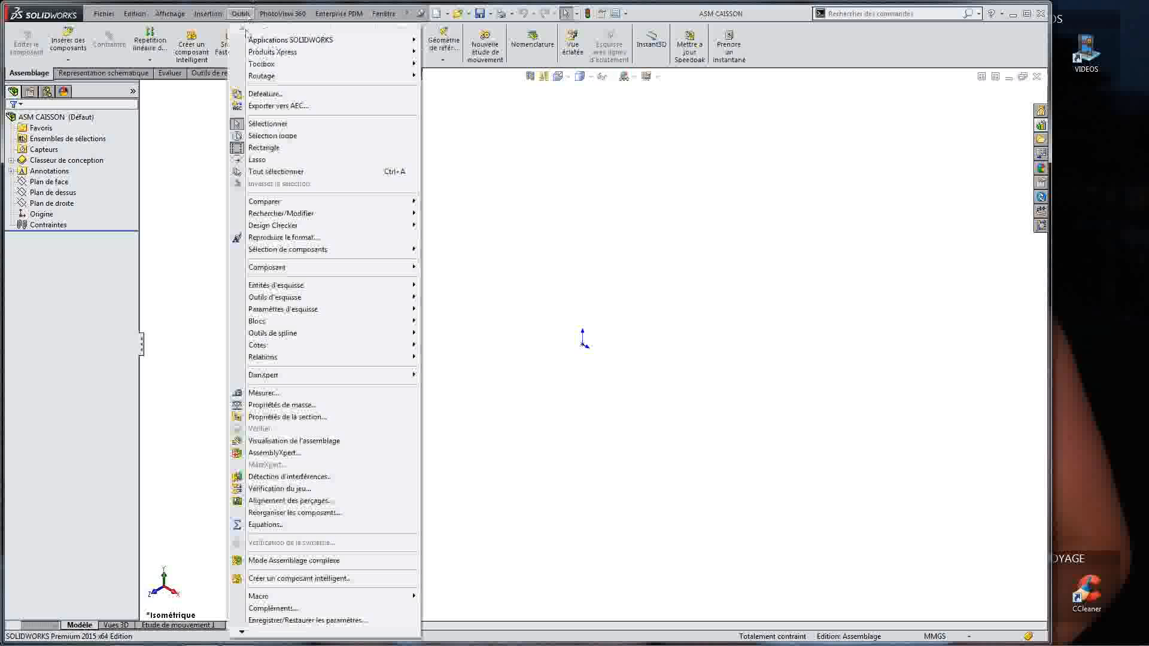
left_click(263, 513)
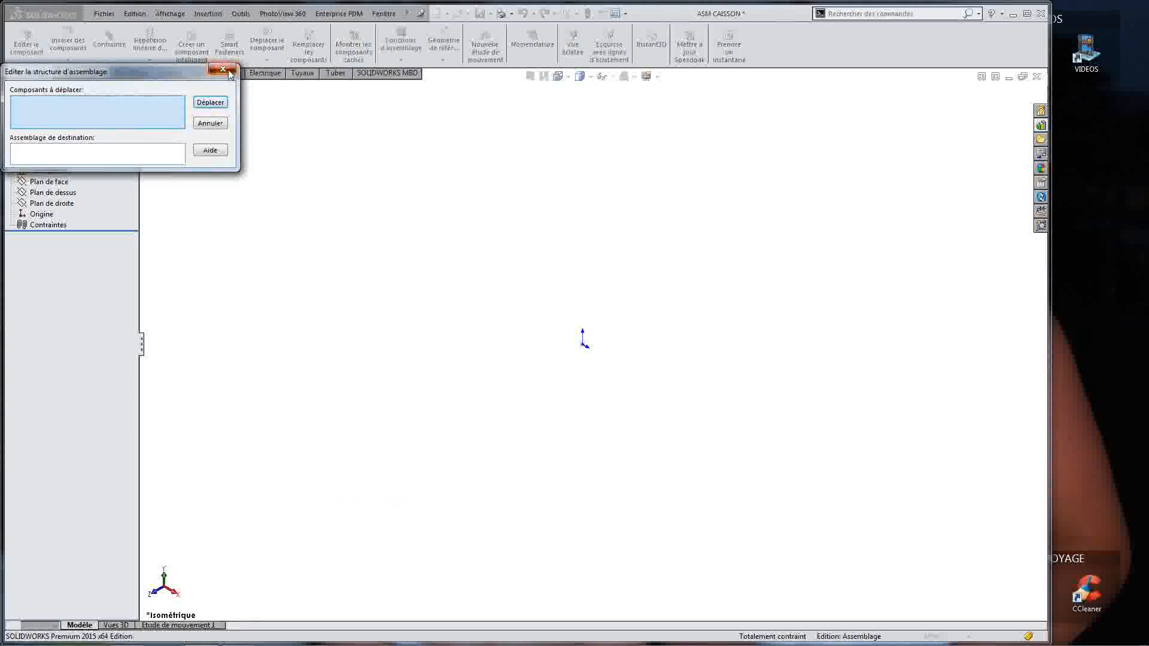
left_click(211, 122)
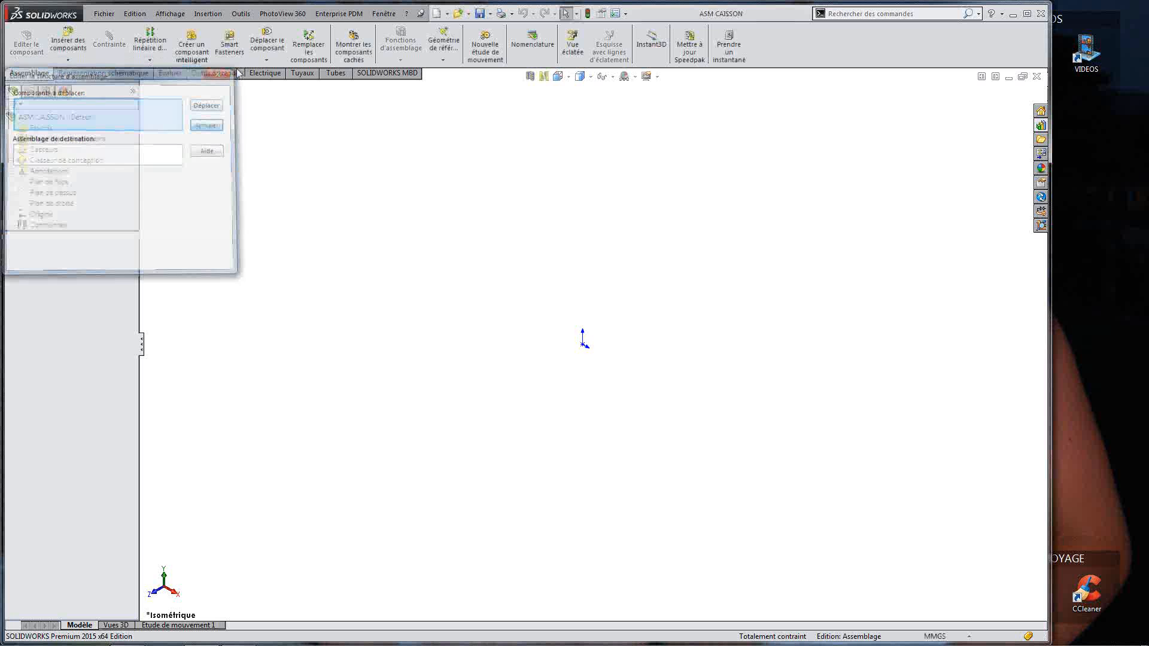
Step: Open the assembly's equations and add the global variable LARGEUR DU CAISSON with the value 1200
left_click(241, 13)
left_click(266, 524)
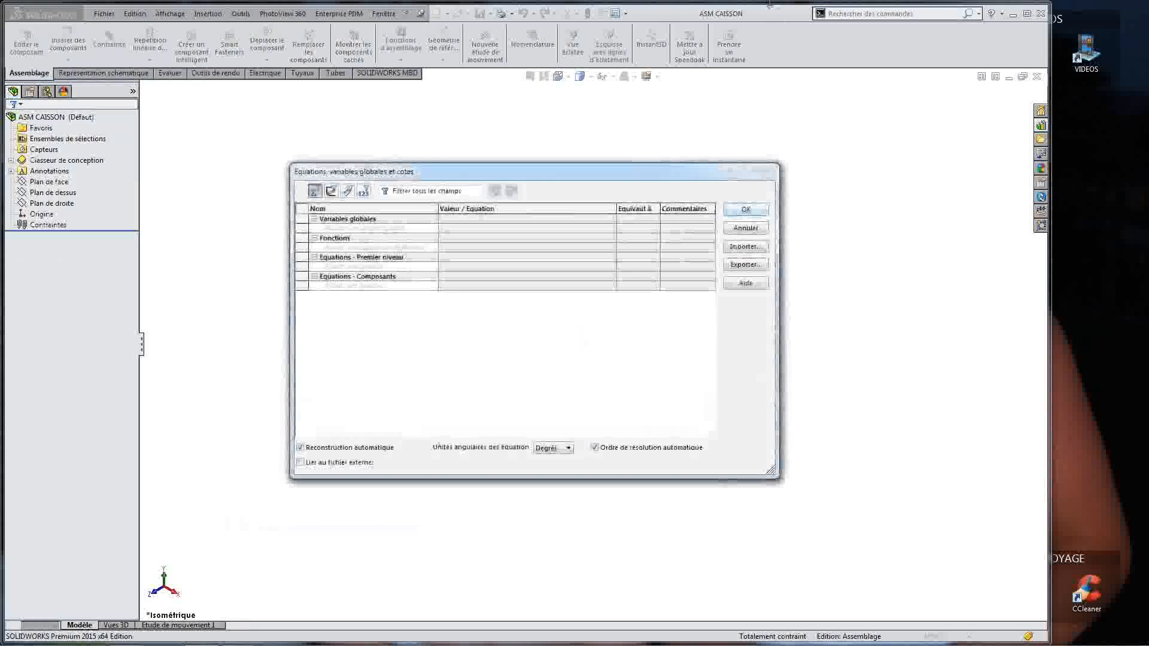
left_click(400, 228)
type("LAR")
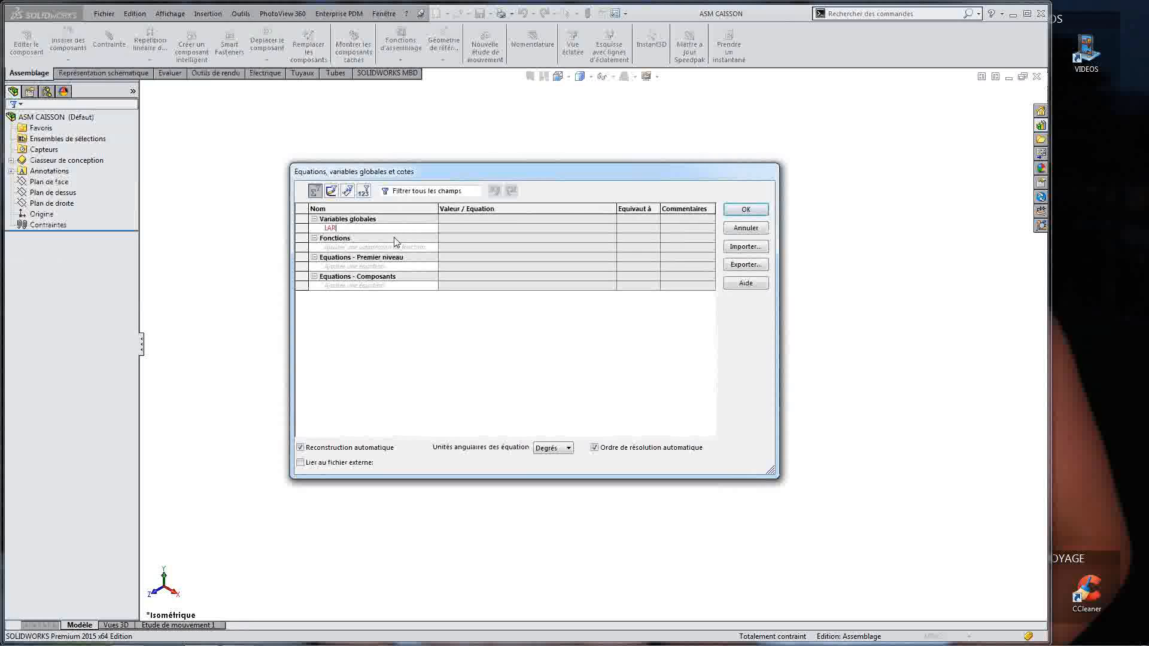
type("GEUR DU CAISSON")
left_click(486, 228)
type("1")
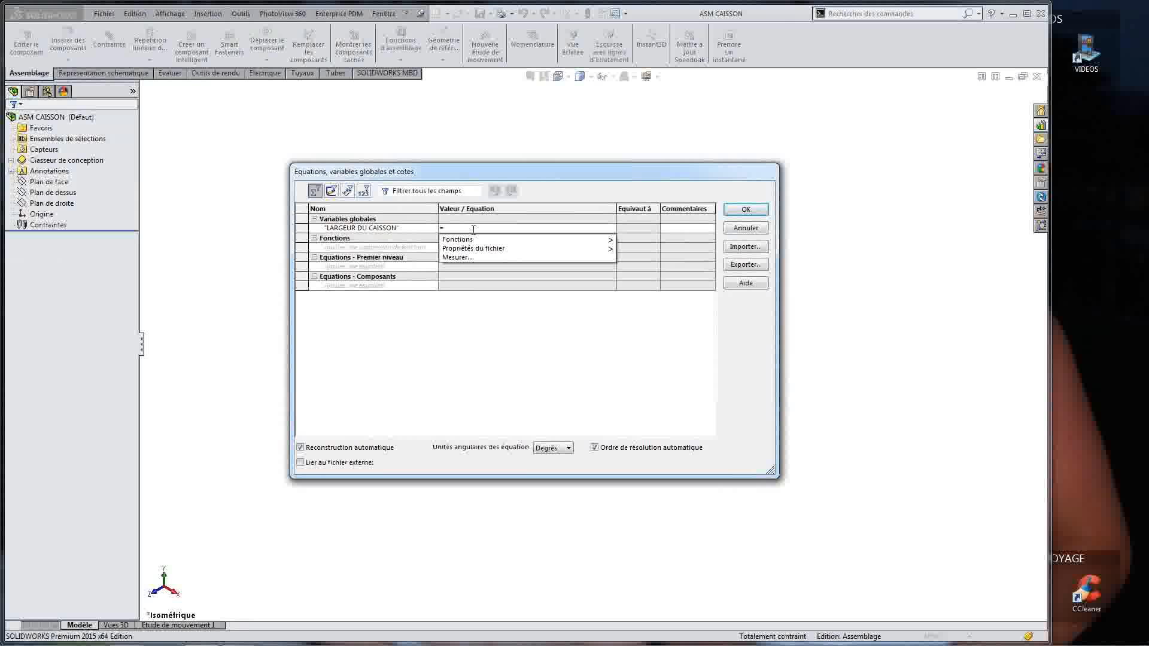
type("200")
key("Return")
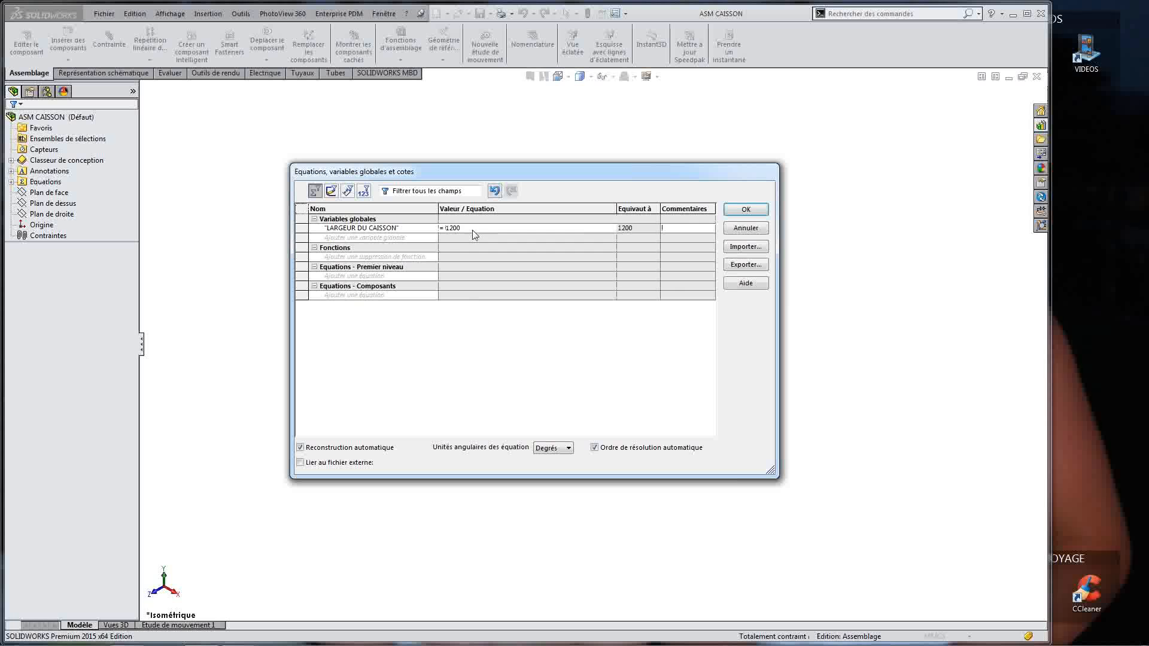
Step: Add the global variable PROFONDEUR DU CAISSON with the value 800
left_click(350, 239)
type("PROFONDEUR DU CAISON")
key("BackSpace")
key("BackSpace")
key("BackSpace")
type("SSON")
key("Tab")
type("= 800")
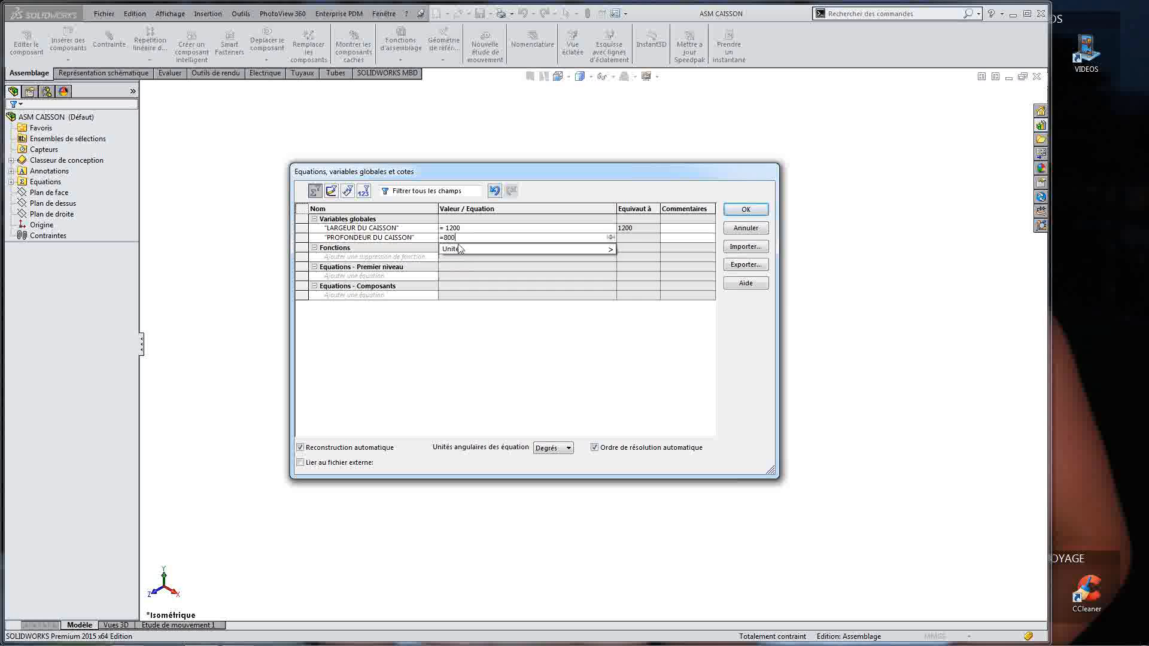
key("Tab")
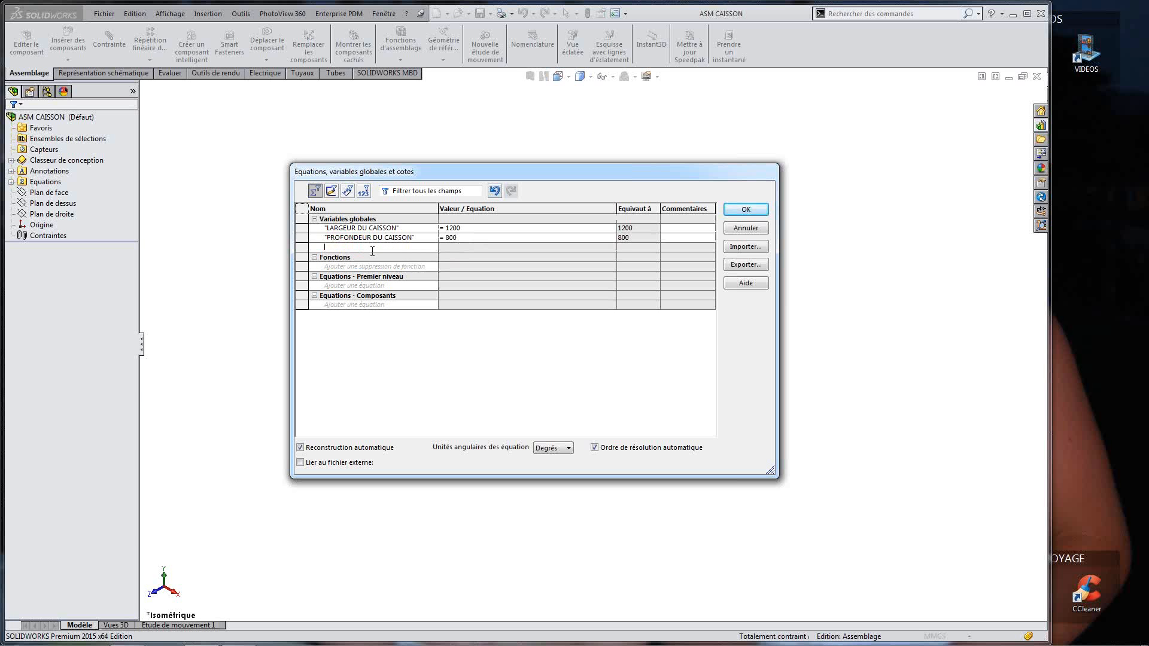
Step: Add the global variable EPAISSEUR DU CAISSON with the value 19
type("EPAISSEUR DU CAS")
type("S")
type("ISSON")
left_click(553, 247)
type("=19")
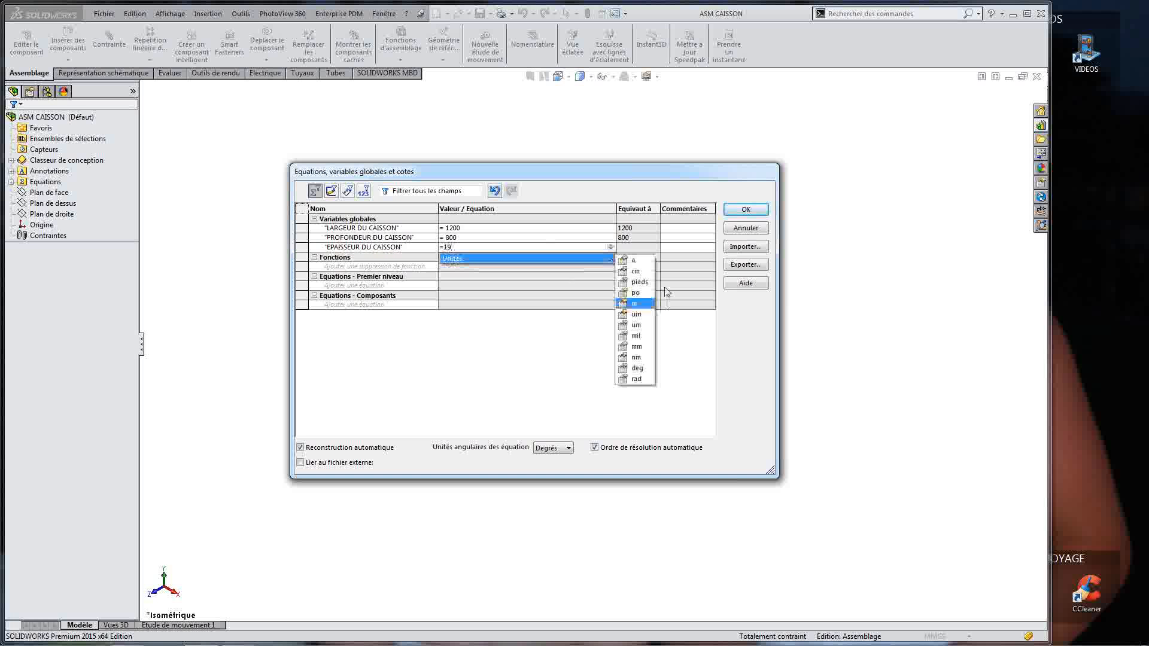
key("Return")
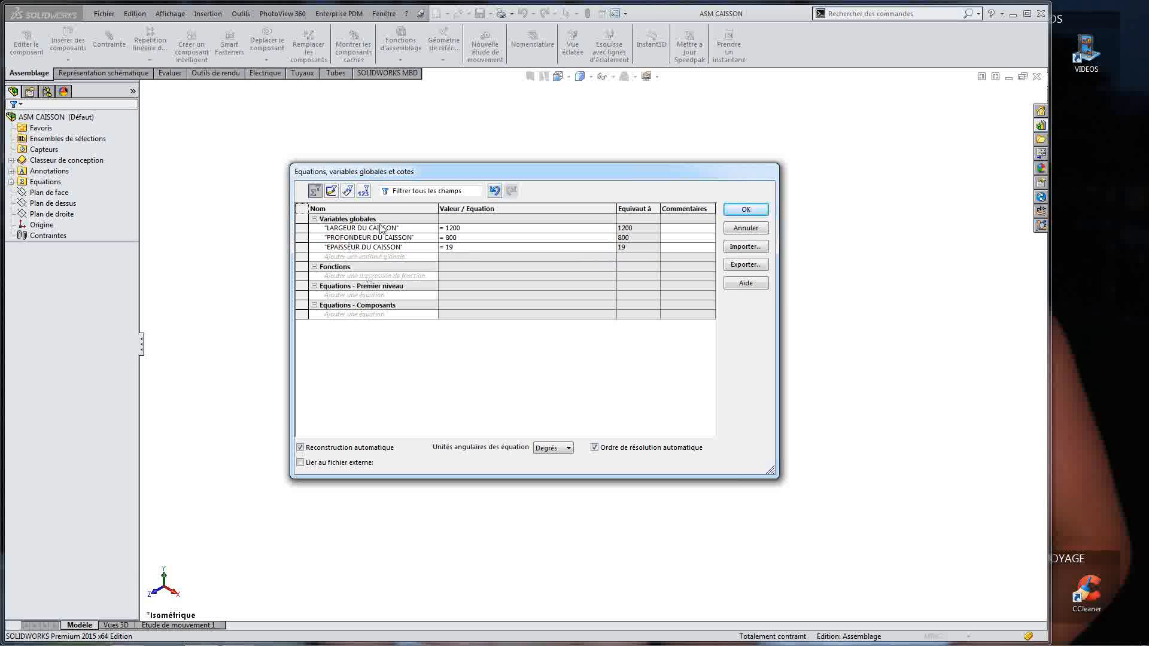
Step: Add the global variable HAUTEUR DU CAISSON with the value 750, accept the equations and review them in the design tree
left_click(360, 256)
type("HAUTEUR DU CAISSON")
left_click(479, 257)
type("750")
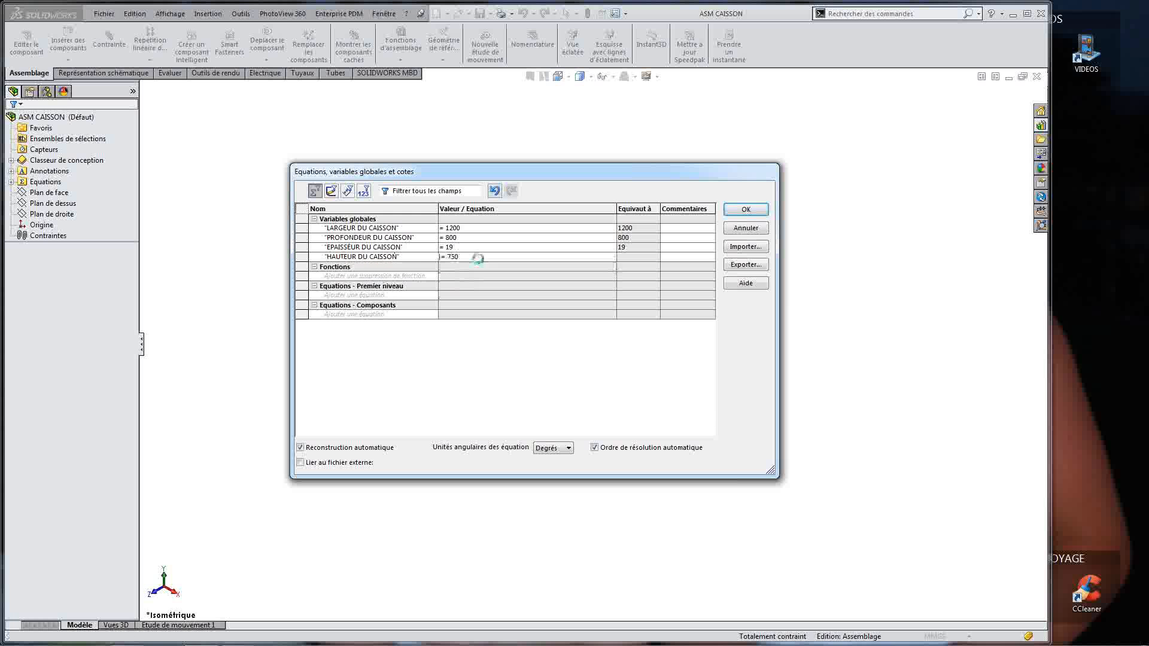
key("Return")
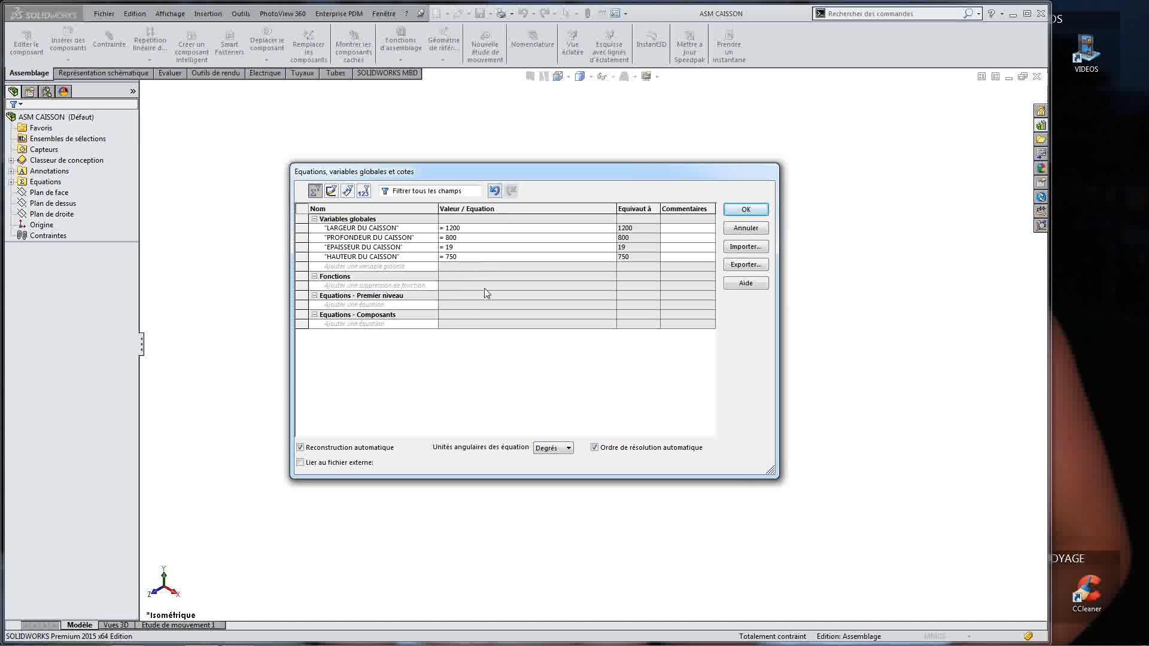
left_click(740, 208)
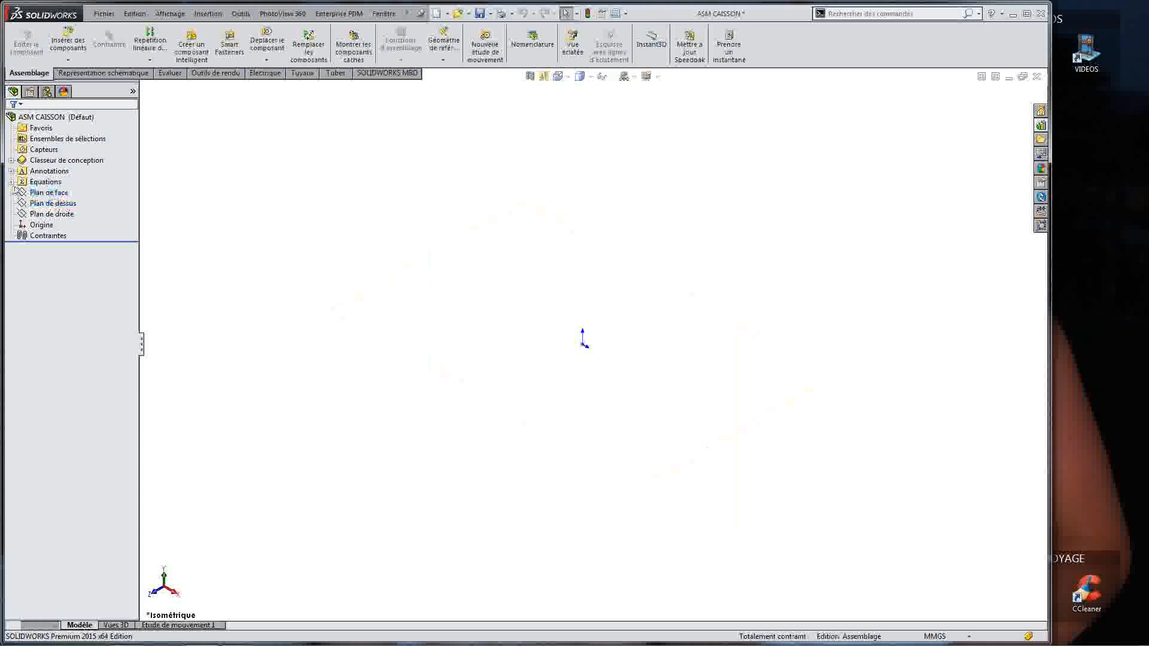
left_click(11, 182)
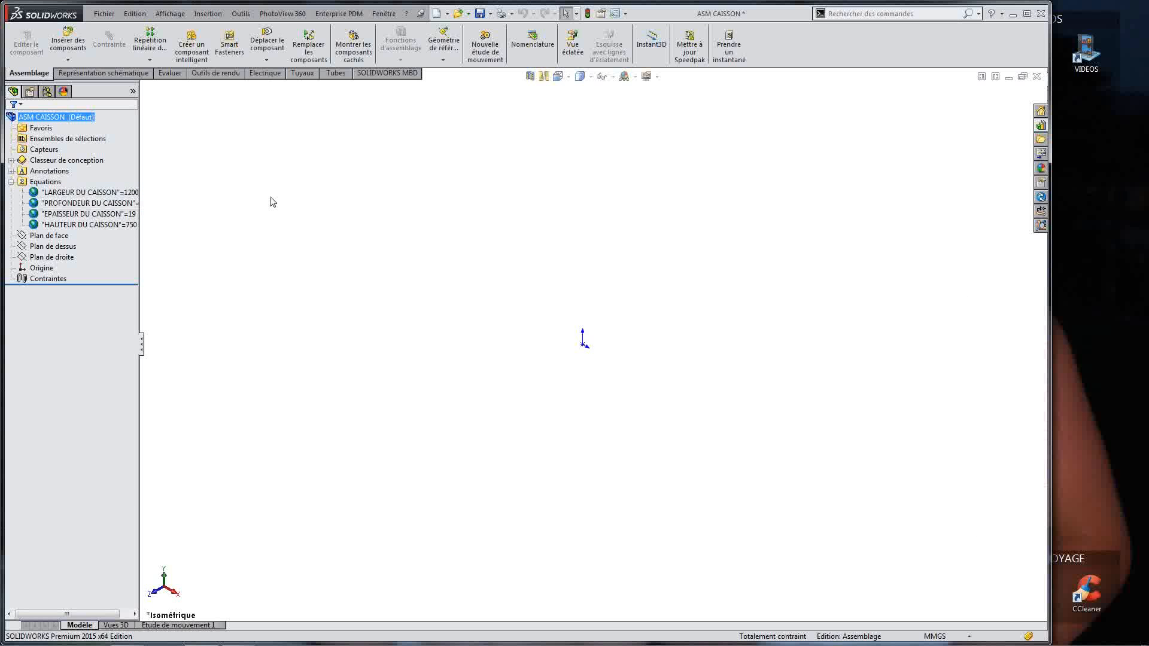
left_click(11, 182)
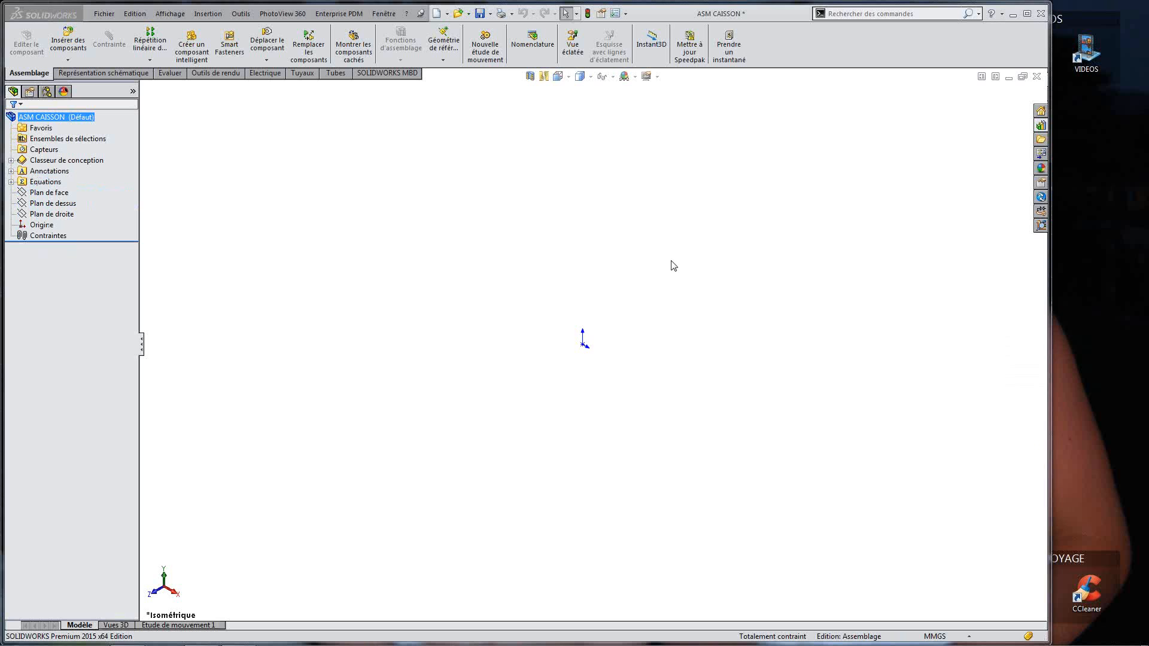
Step: Insert a new part into the assembly and position it on the Plan de dessus to start its first sketch
left_click(81, 61)
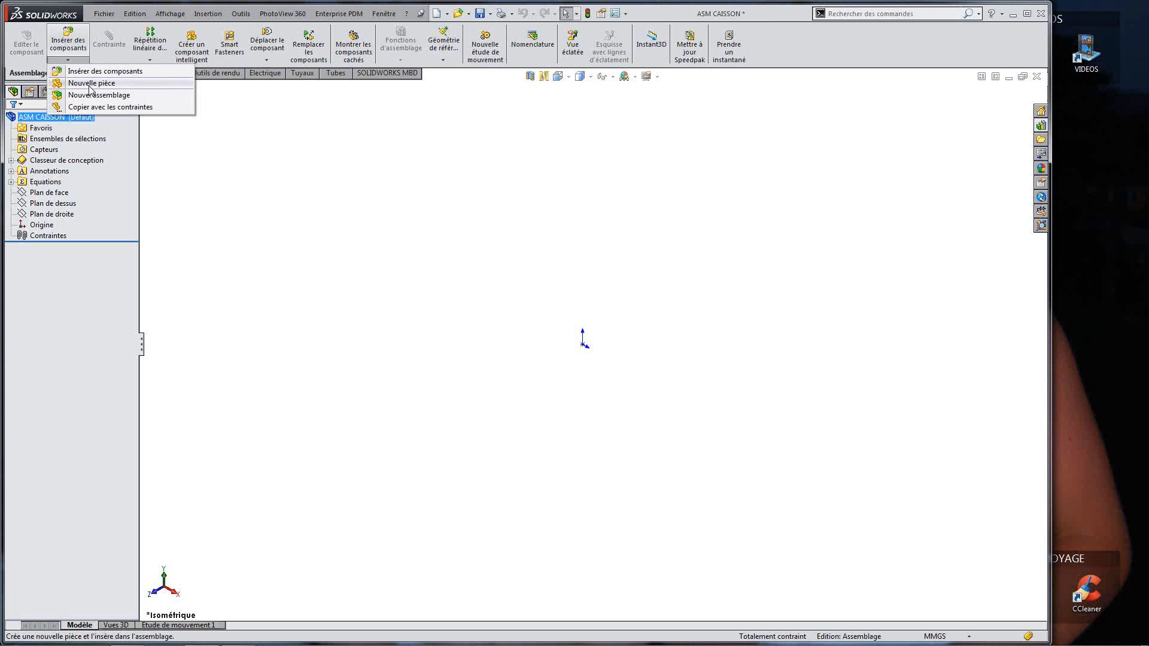
left_click(73, 87)
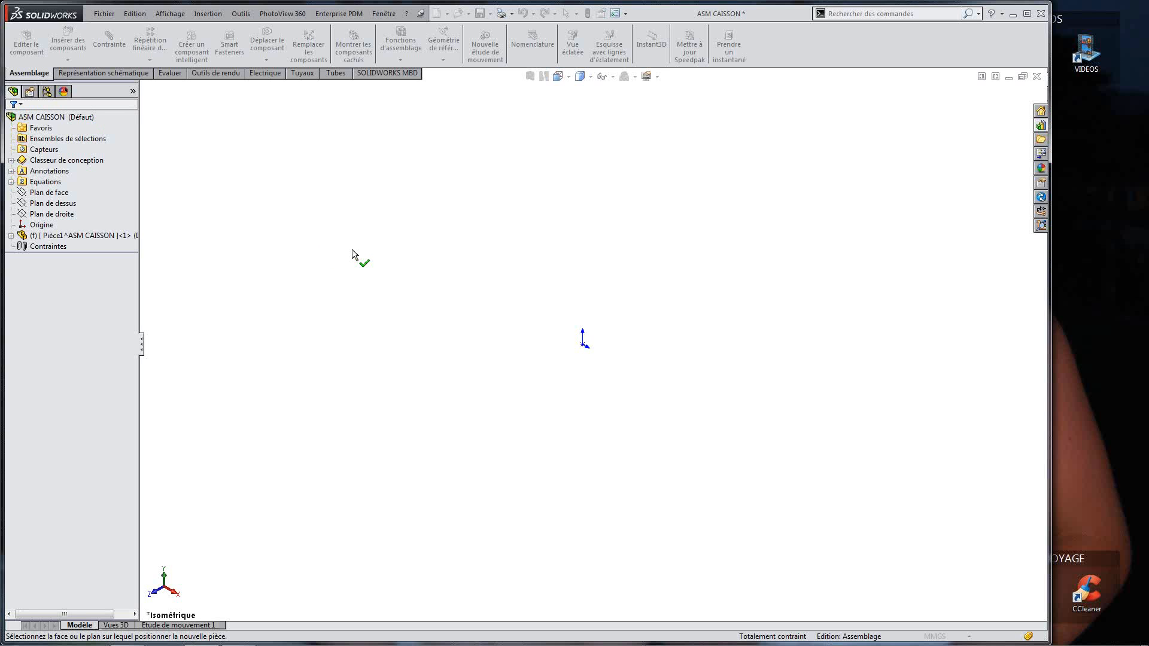
left_click(52, 204)
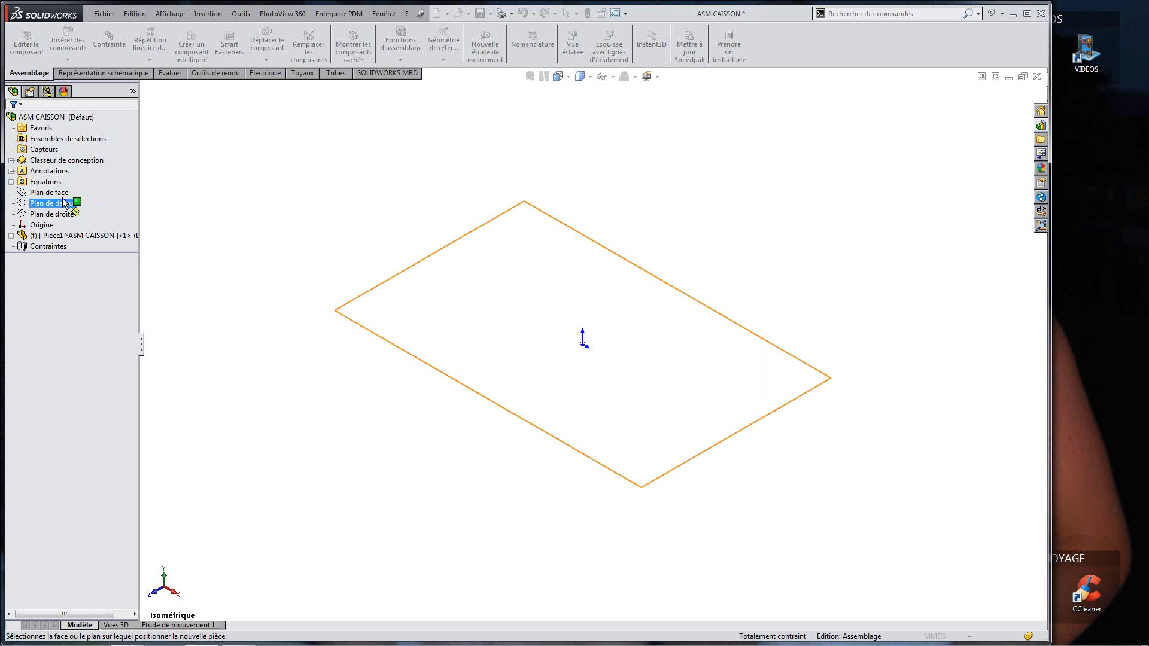
left_click(66, 204)
Step: Sketch a centre rectangle about 214 by 243 mm, with its centre away from the origin
middle_click_drag(715, 348, 807, 393)
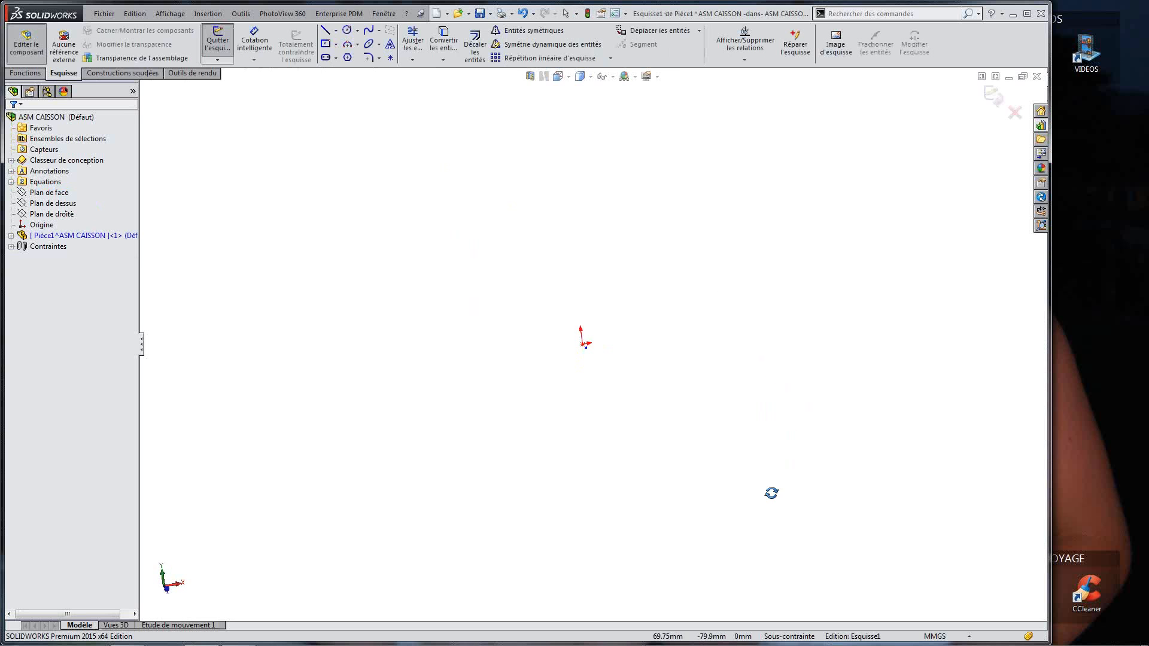
left_click(336, 45)
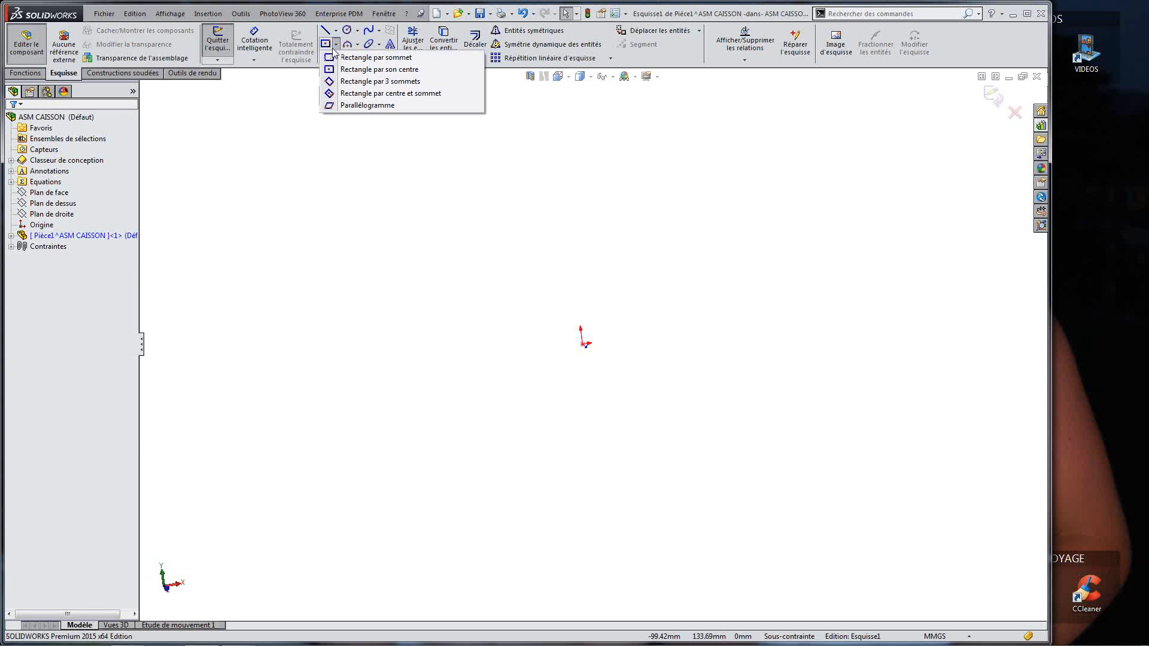
left_click(356, 91)
left_click(446, 231)
left_click(740, 480)
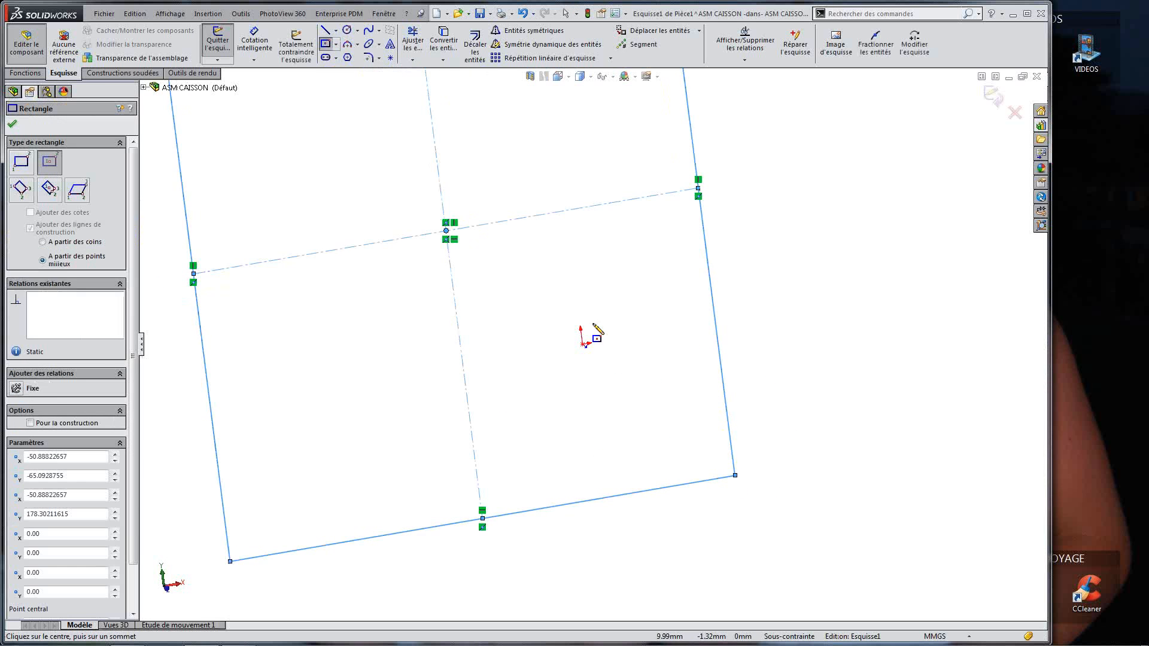
key("Escape")
key("f")
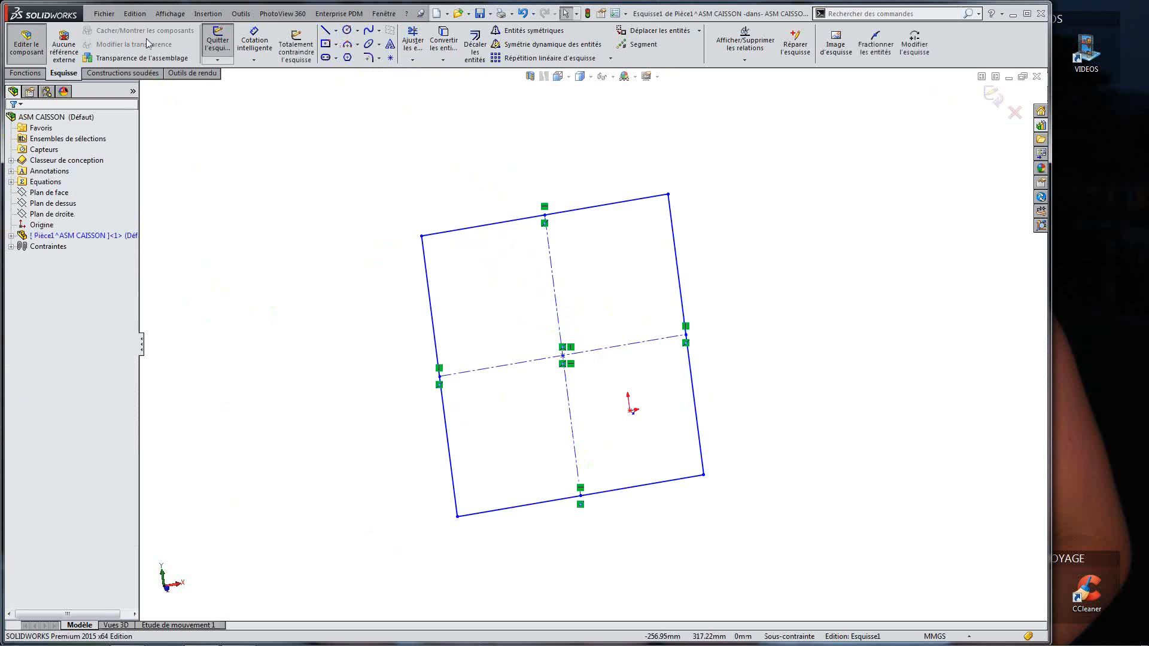
Step: Dimension the rectangle's upper edge to 1000 mm and its side edge to 850 mm
left_click(254, 41)
left_click(496, 224)
left_click(503, 177)
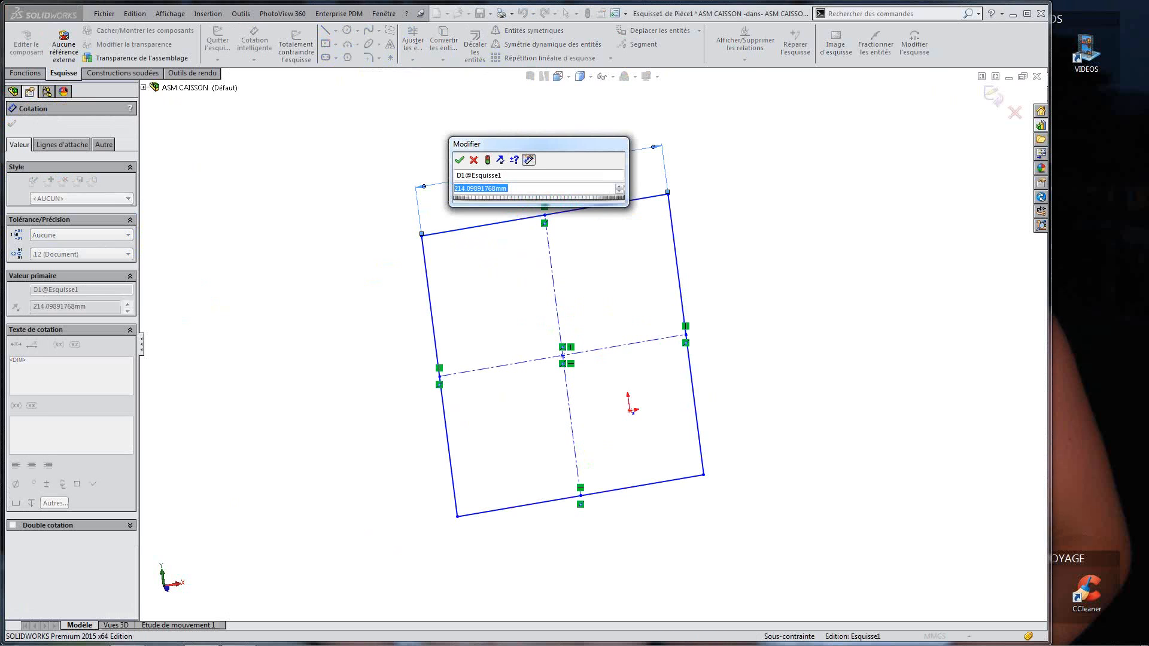
type("1000")
key("Return")
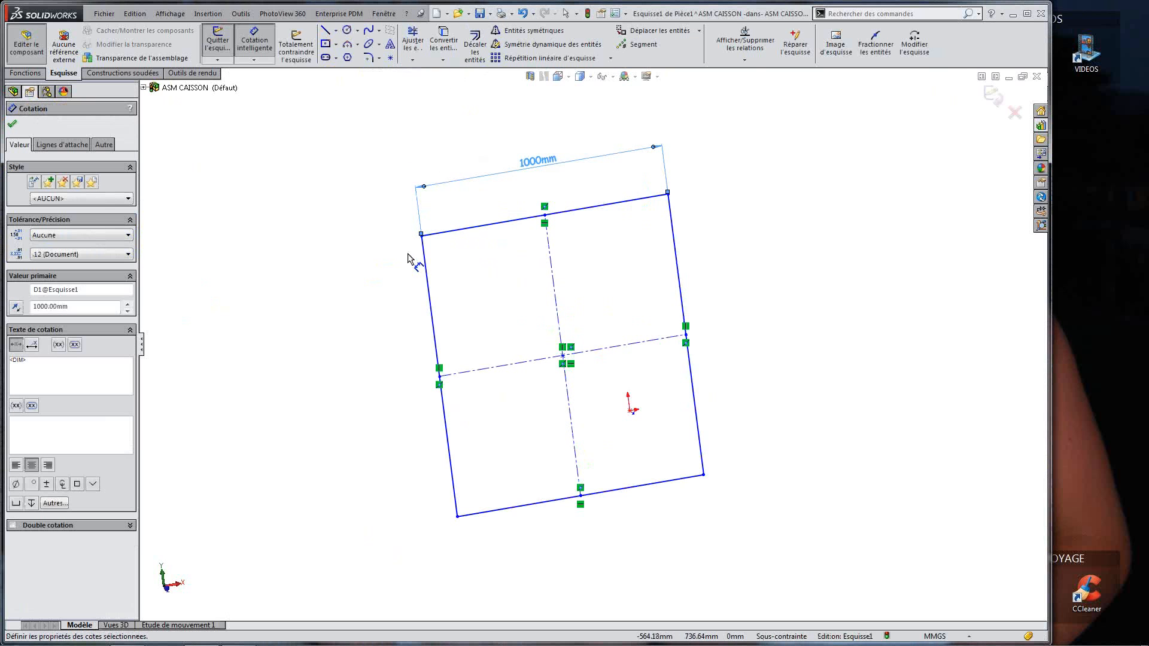
left_click(434, 292)
left_click(381, 321)
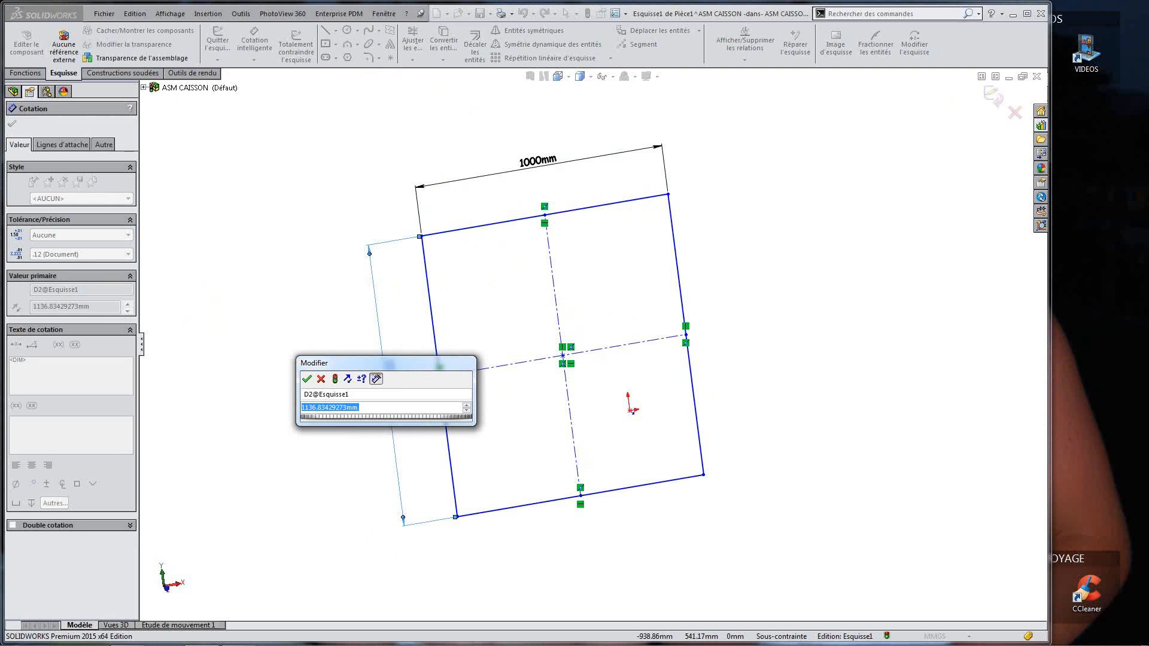
type("850")
key("Return")
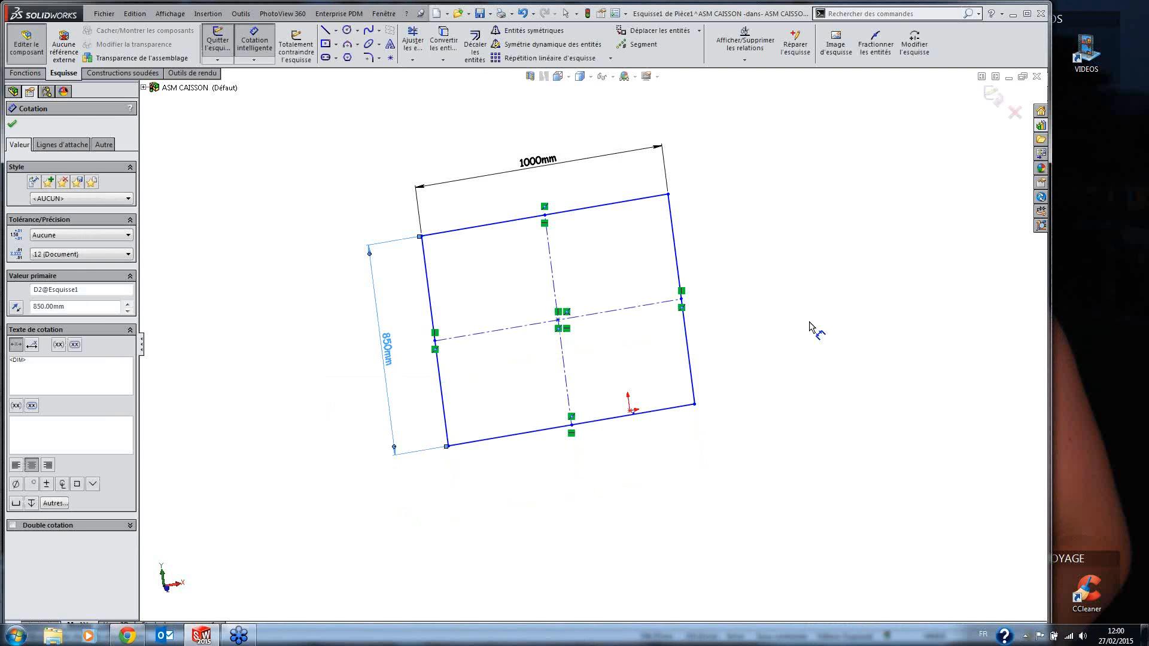
key("Escape")
Step: Constrain the midpoint of the rectangle's 1000 mm upper edge to the sketch origin
left_click(608, 206)
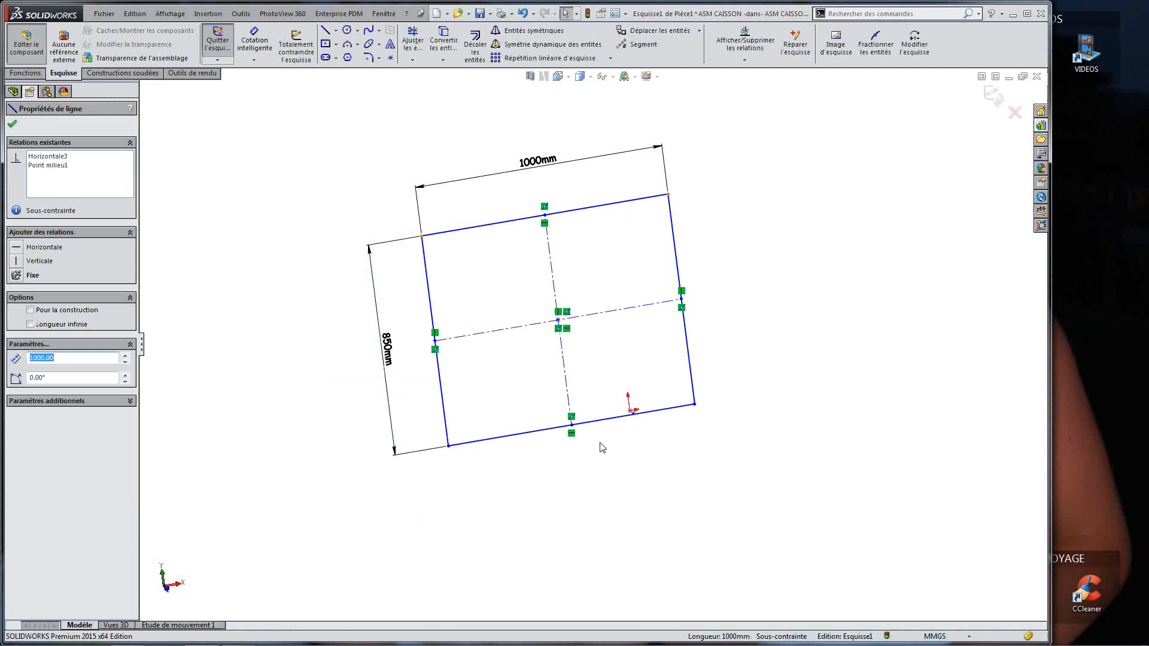
left_click(630, 411, "ctrl")
left_click(579, 576)
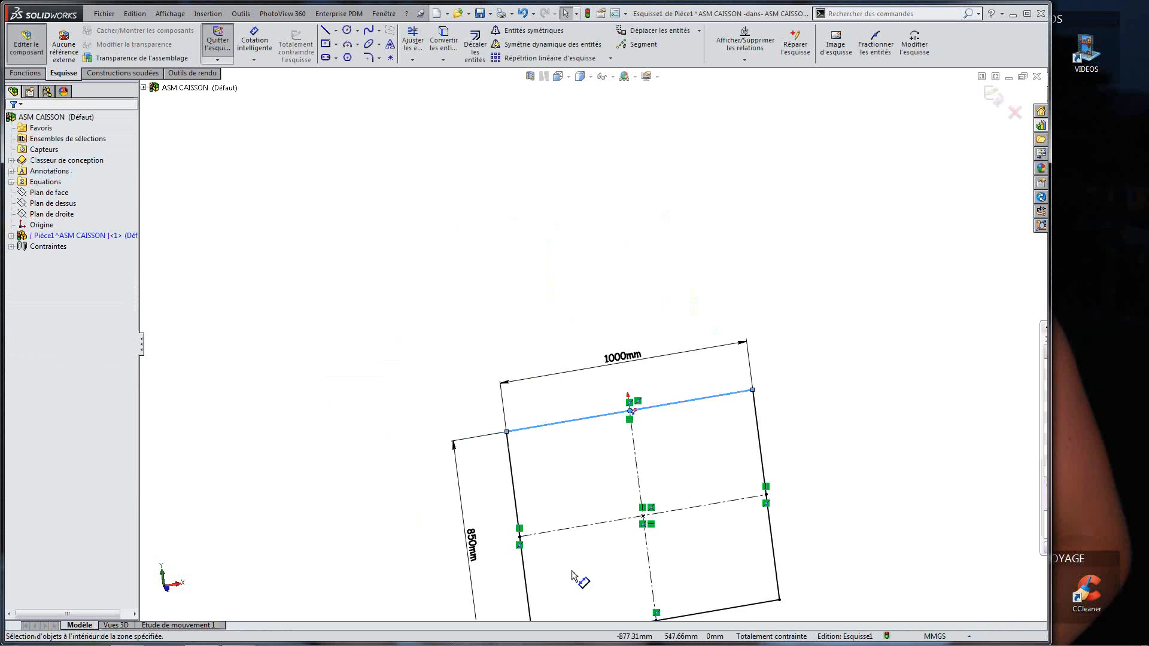
Step: Open the rectangle's 1000 mm dimension for editing, check its name and value, and close it
mouse_move(579, 577)
middle_mouse_down()
mouse_move(772, 411)
mouse_move(700, 454)
mouse_move(712, 430)
mouse_move(680, 487)
middle_mouse_up()
scroll(700, 454, "up", 3)
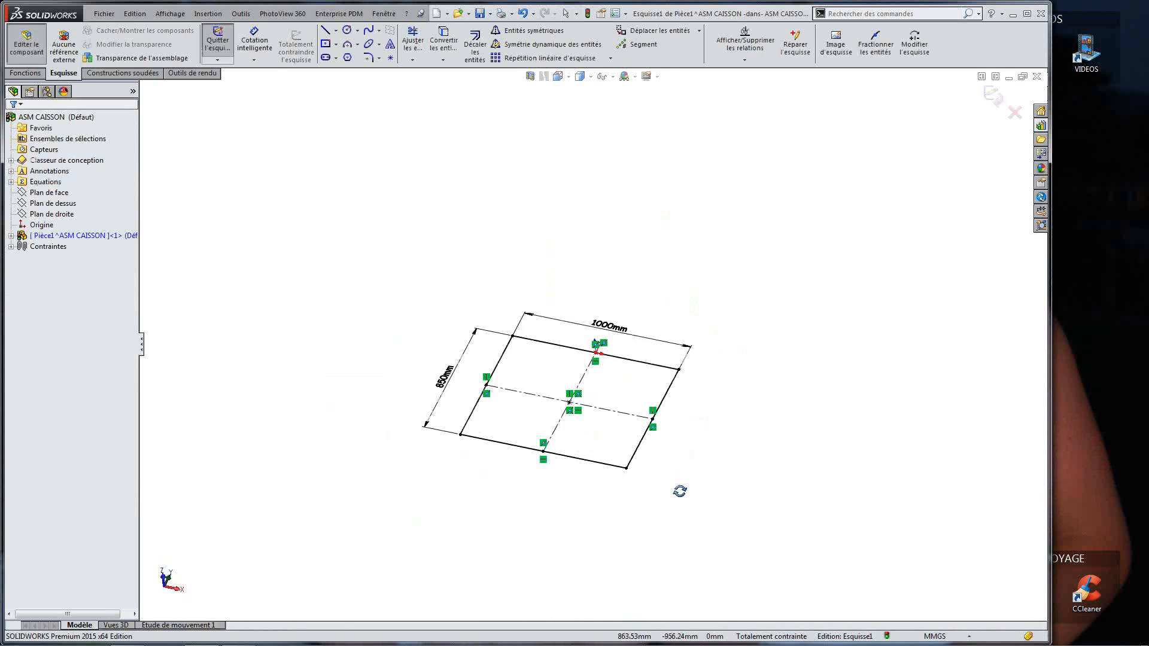
scroll(572, 269, "down", 4)
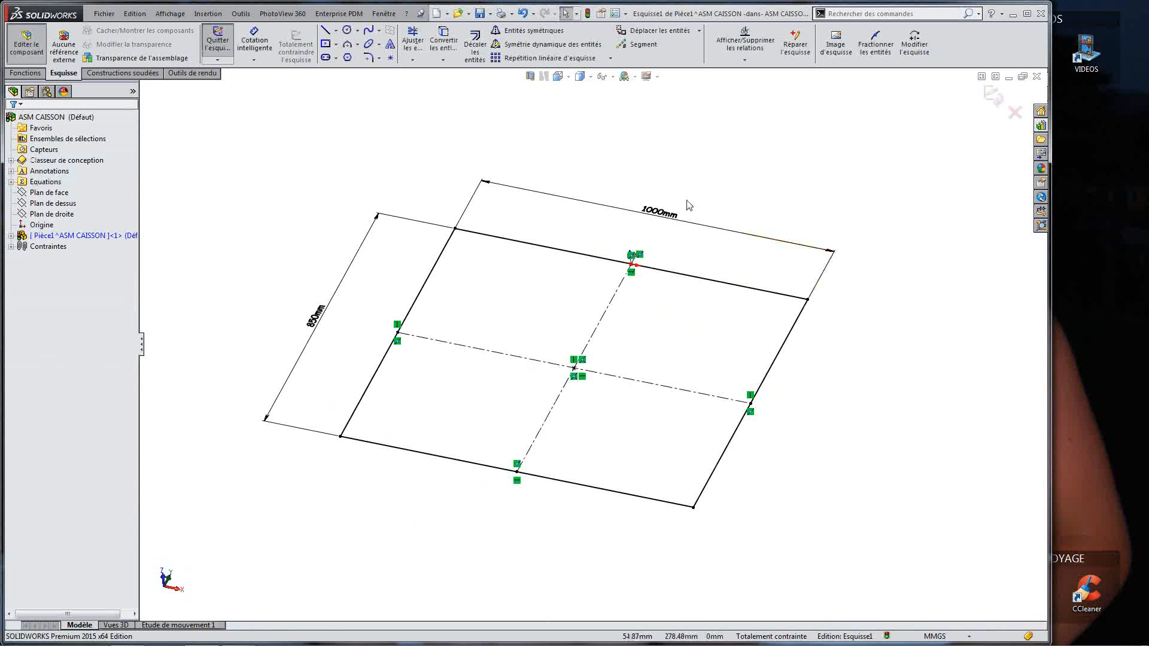
left_click(659, 213)
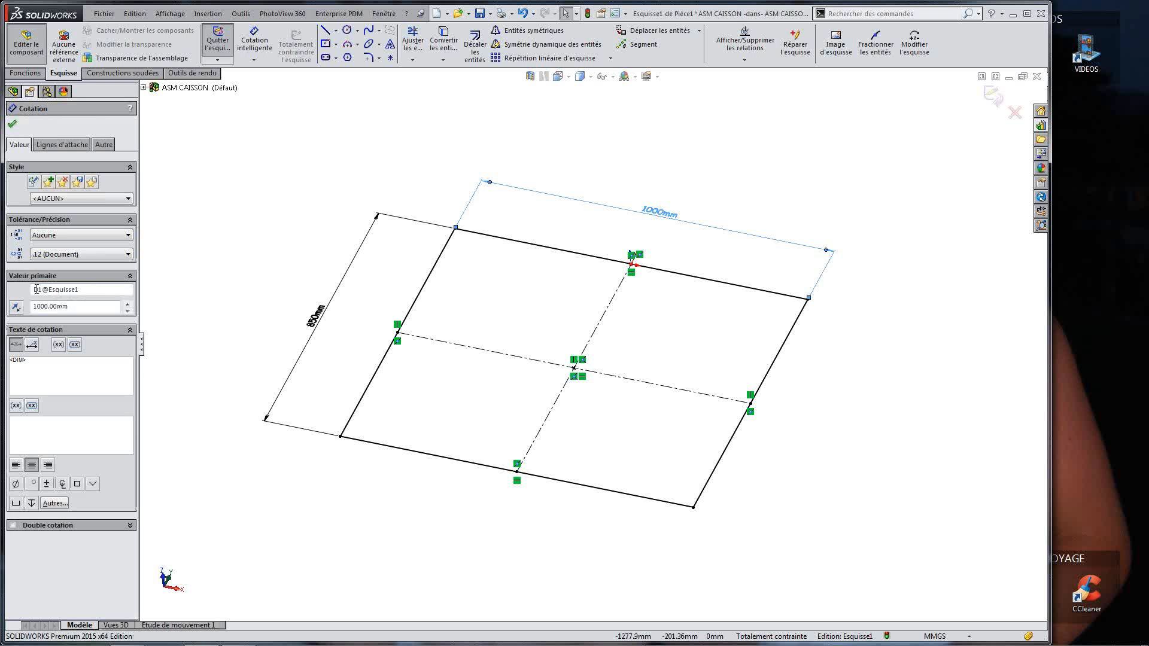
double_click(660, 214)
left_click(643, 220)
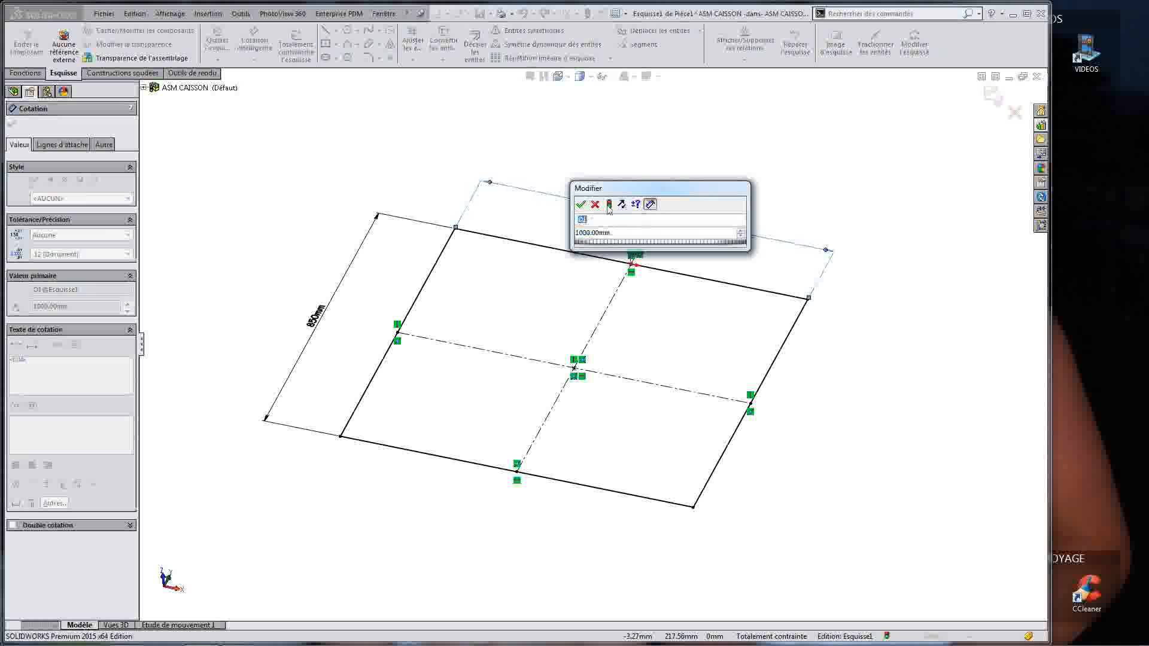
left_click(580, 204)
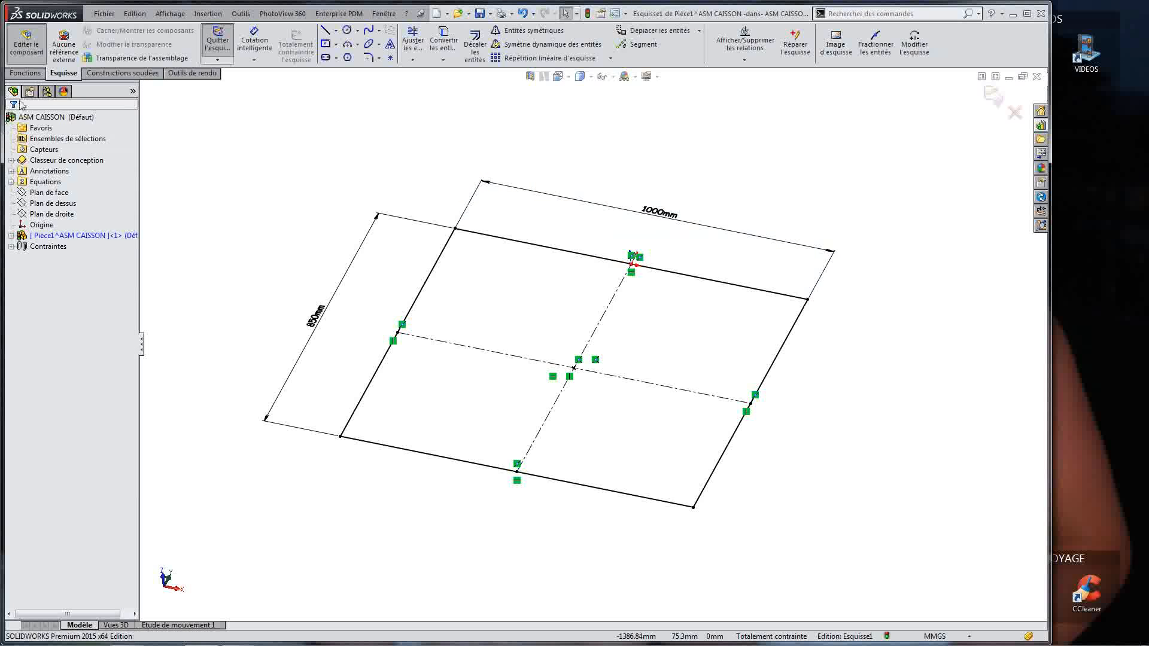
Step: Extrude the fully constrained rectangle 19 mm from its sketch plane to form the panel
left_click(25, 72)
left_click(225, 43)
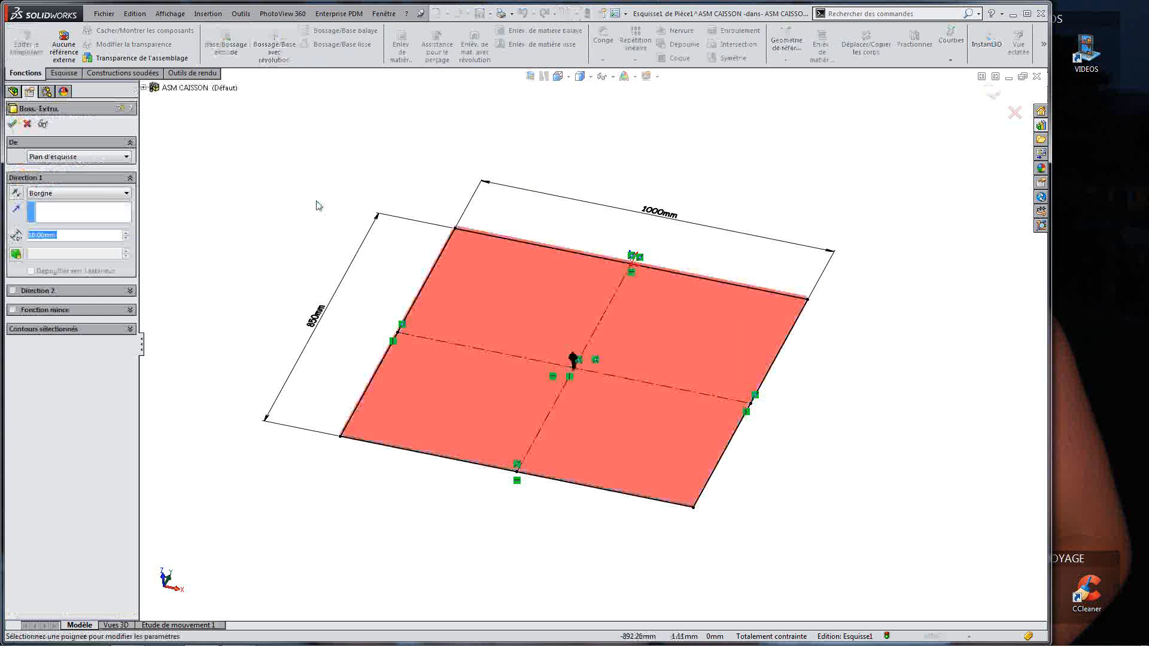
type("19")
key("Return")
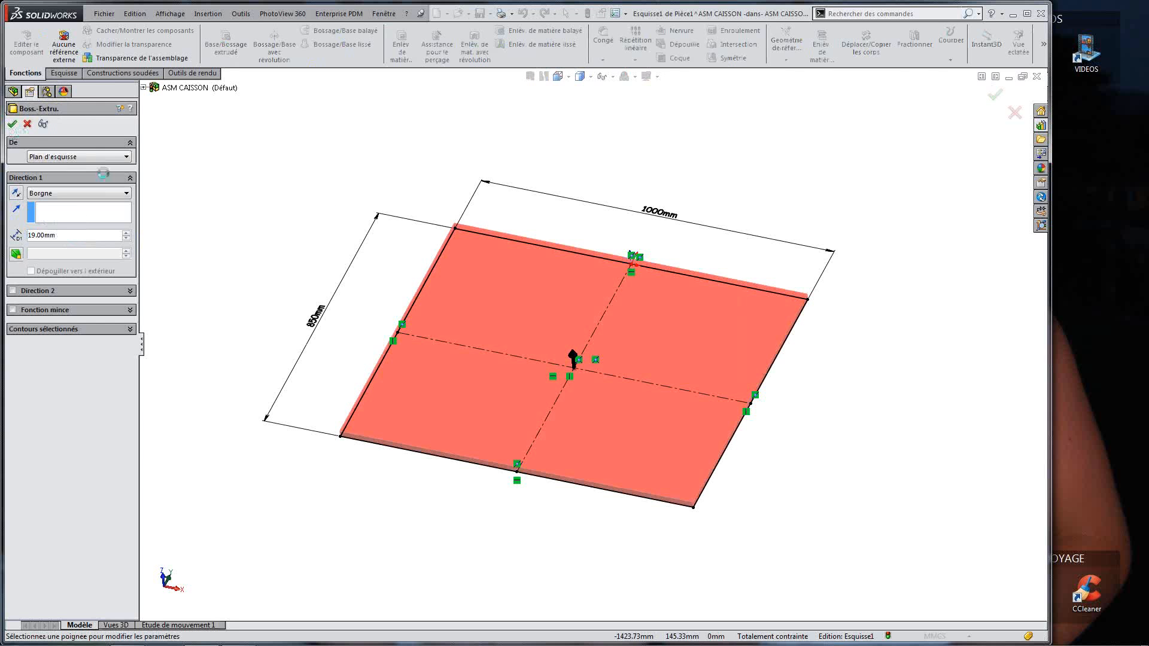
left_click(12, 123)
left_click_drag(788, 409, 800, 456)
left_click(179, 301)
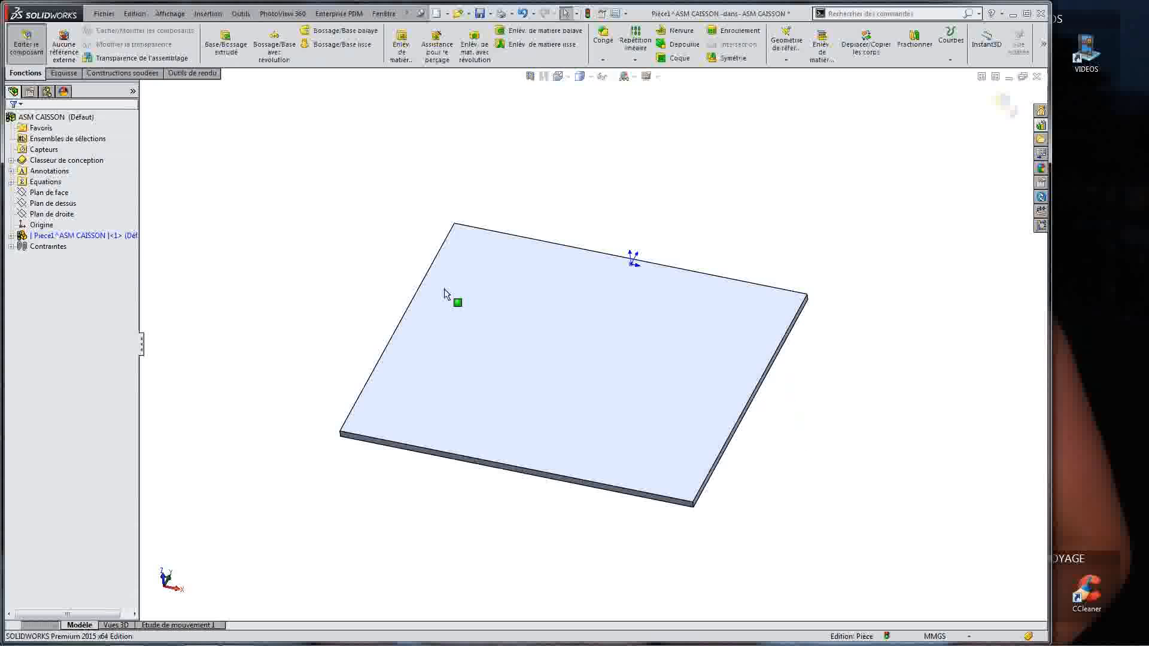
Step: Finish editing the panel in context and return to editing the ASM CAISSON assembly
middle_click_drag(453, 299, 491, 221)
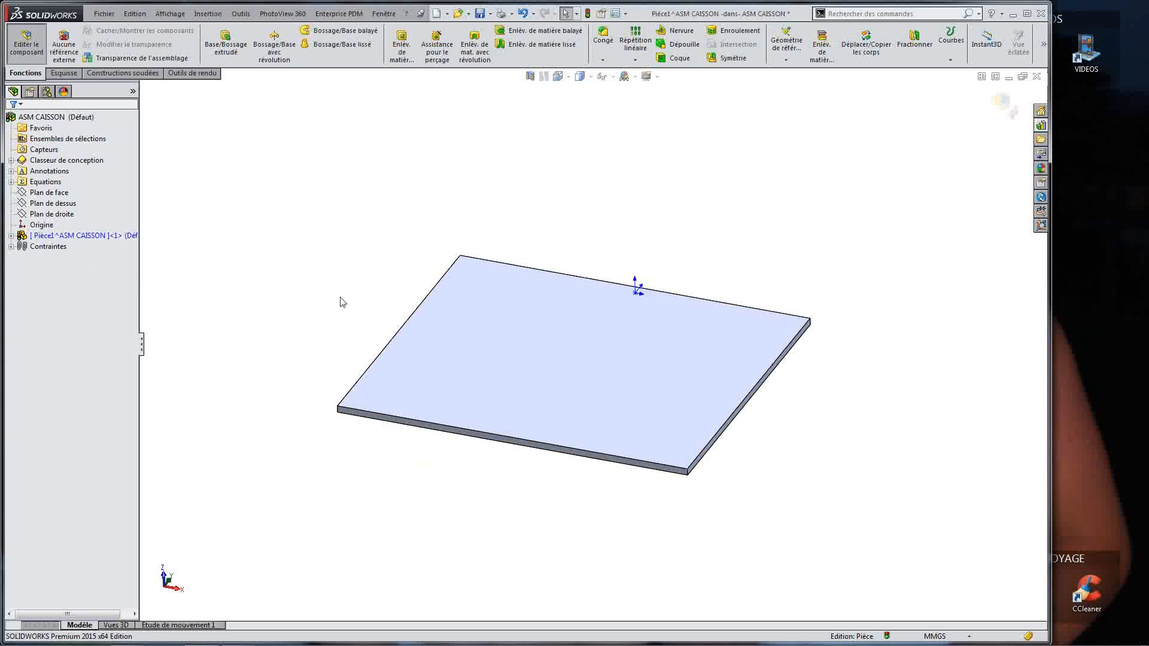
scroll(593, 342, "up", 2)
scroll(568, 369, "down", 2)
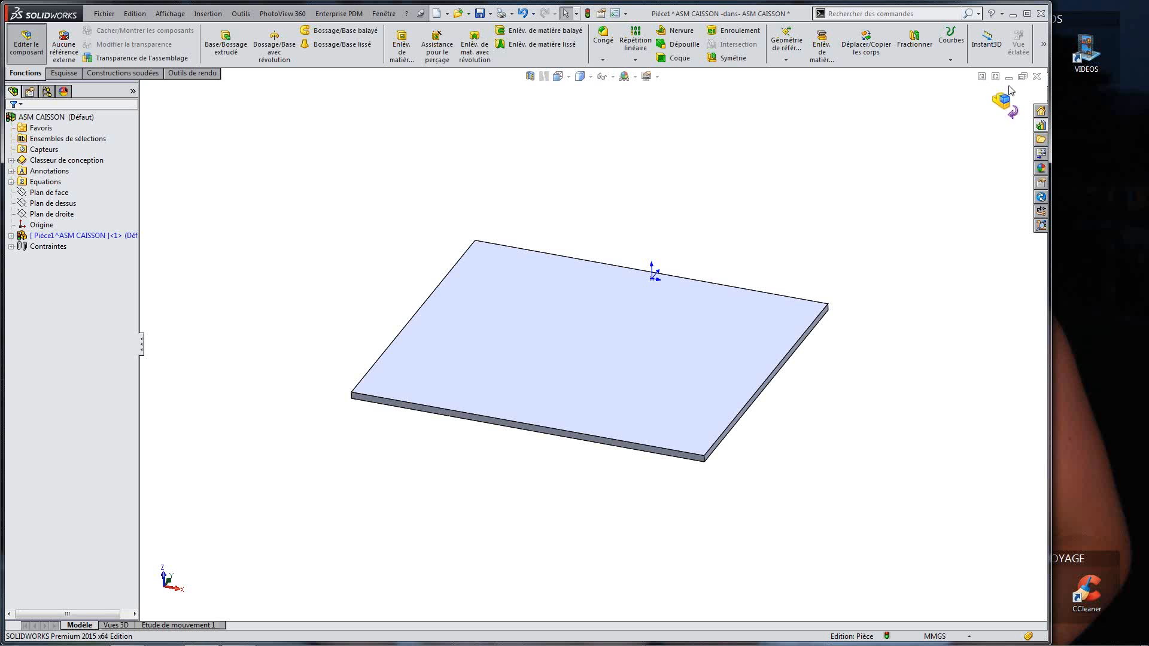
left_click(27, 41)
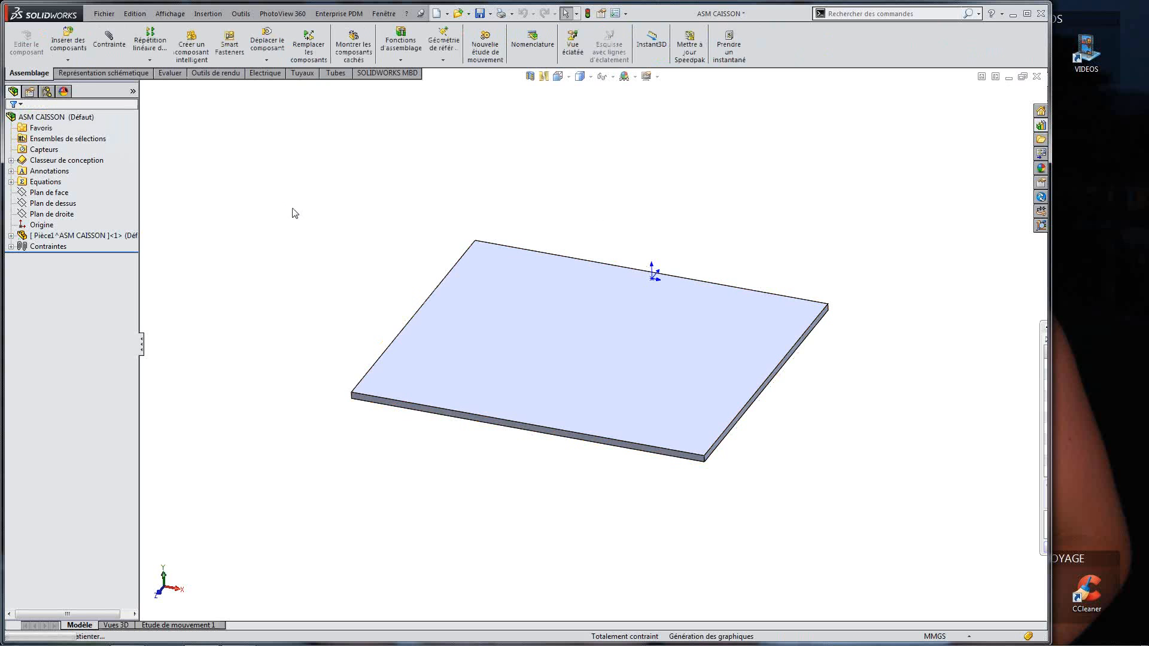
left_click(32, 238)
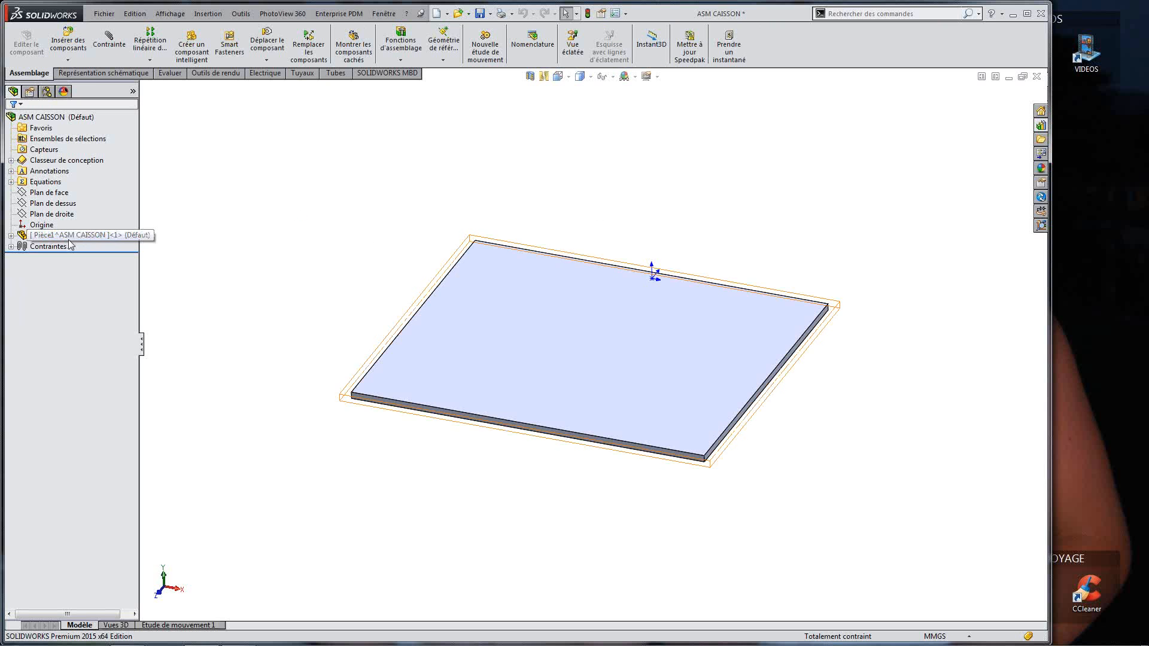
left_click(367, 235)
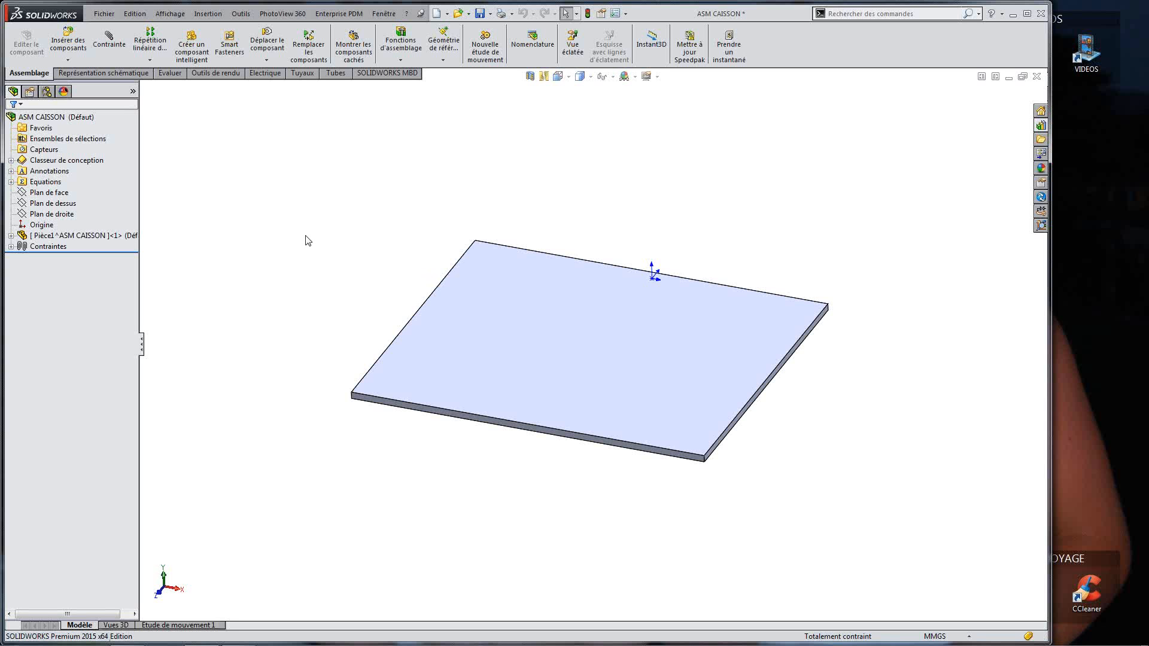
Step: Rename the virtual panel part in the assembly tree to PANNEAU DE DESSOUS
right_click(76, 235)
mouse_move(113, 285)
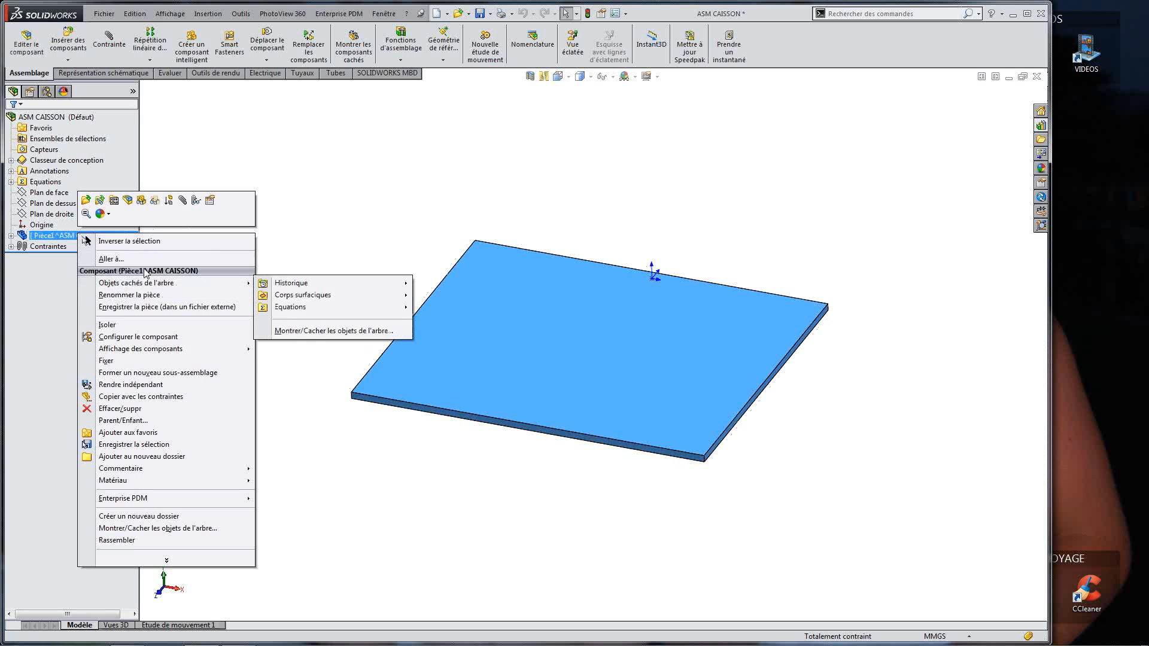
left_click(120, 295)
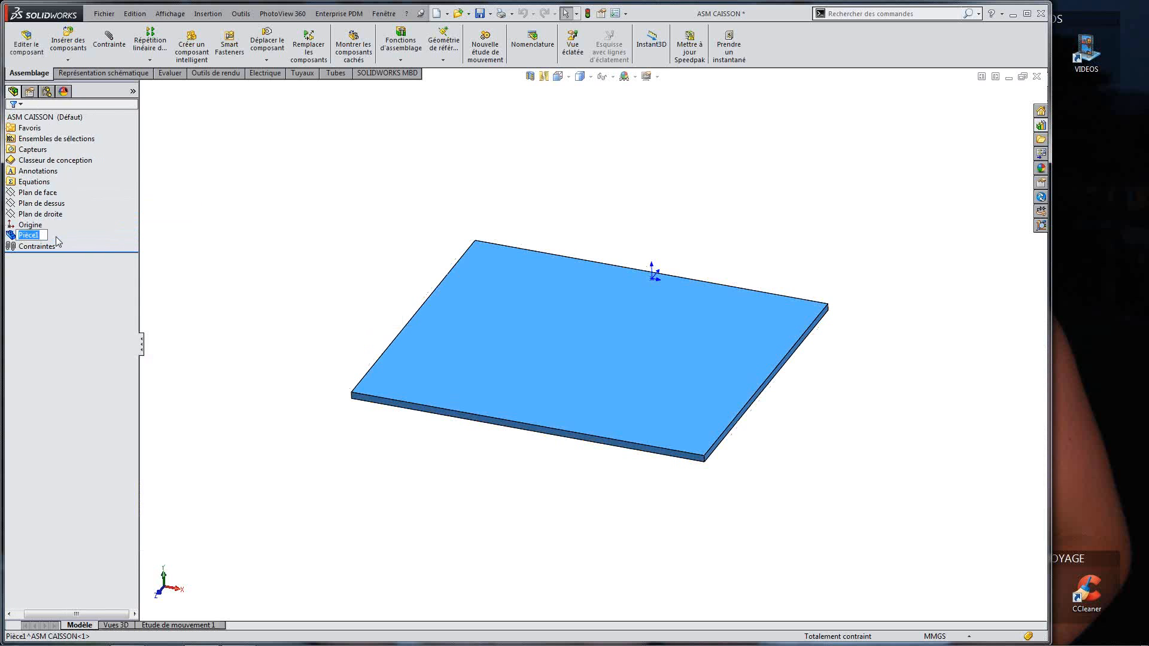
type("PANNEAU DE DES")
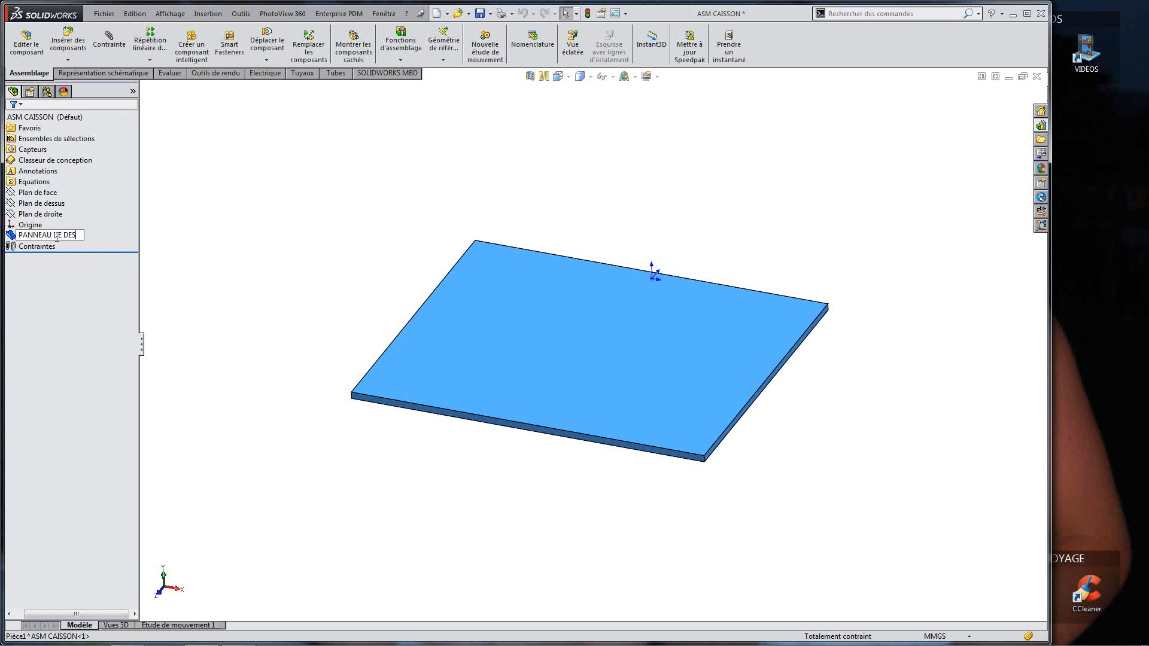
type("SOUS")
key("Return")
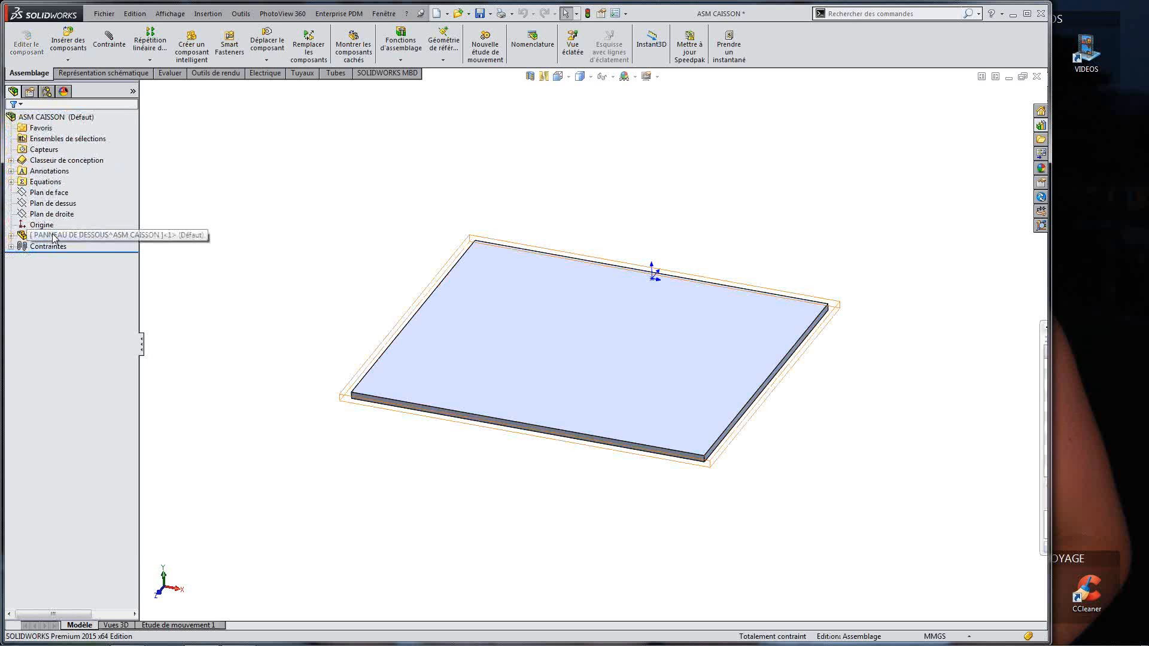
Step: Save the PANNEAU DE DESSOUS part as an external file in the same folder as the assembly
right_click(54, 236)
left_click(99, 306)
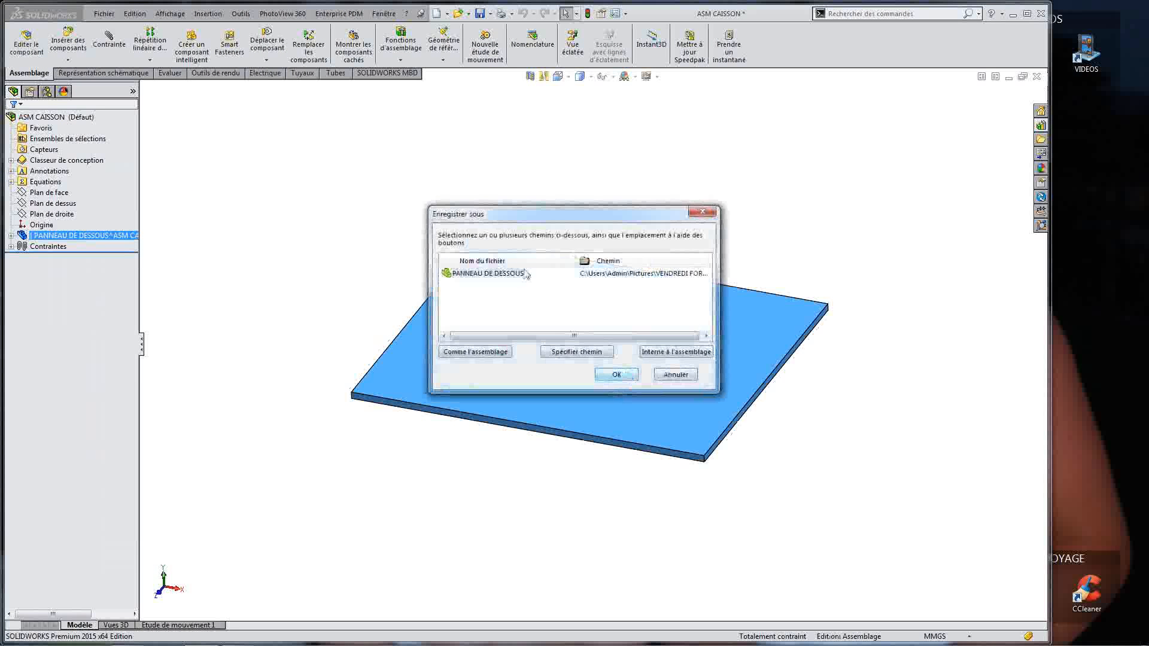
left_click(487, 352)
left_click(617, 375)
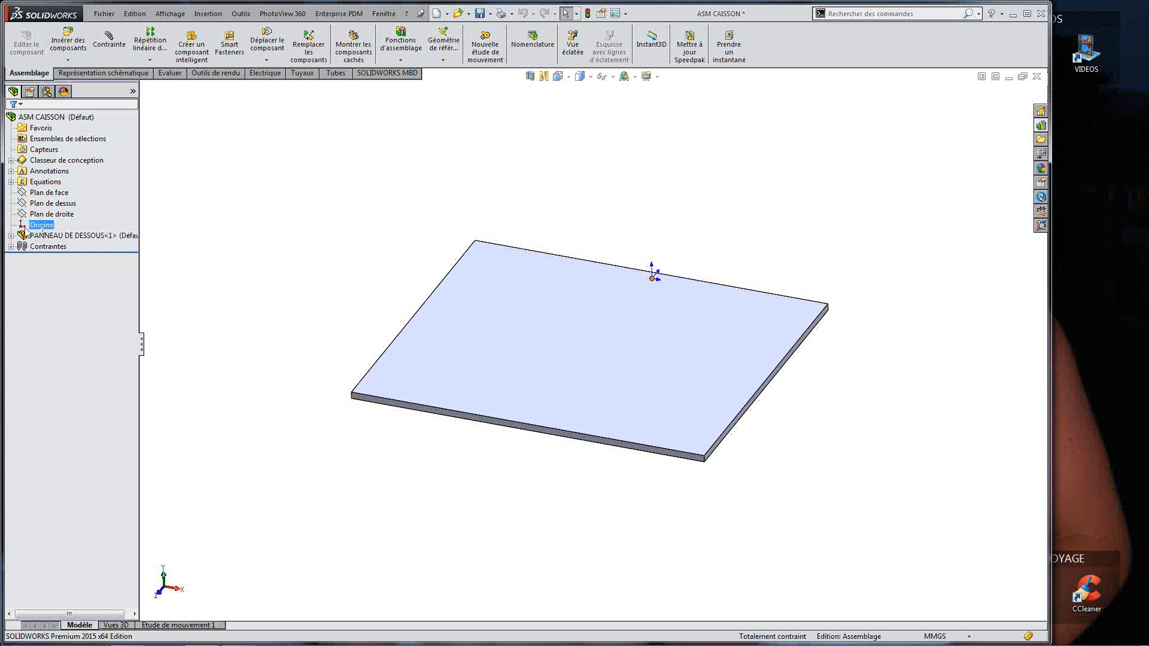
Step: Show the panel's dimensions and link its 1000 mm width to the global variable LARGEUR DU CAISSON
middle_click_drag(741, 374, 686, 339)
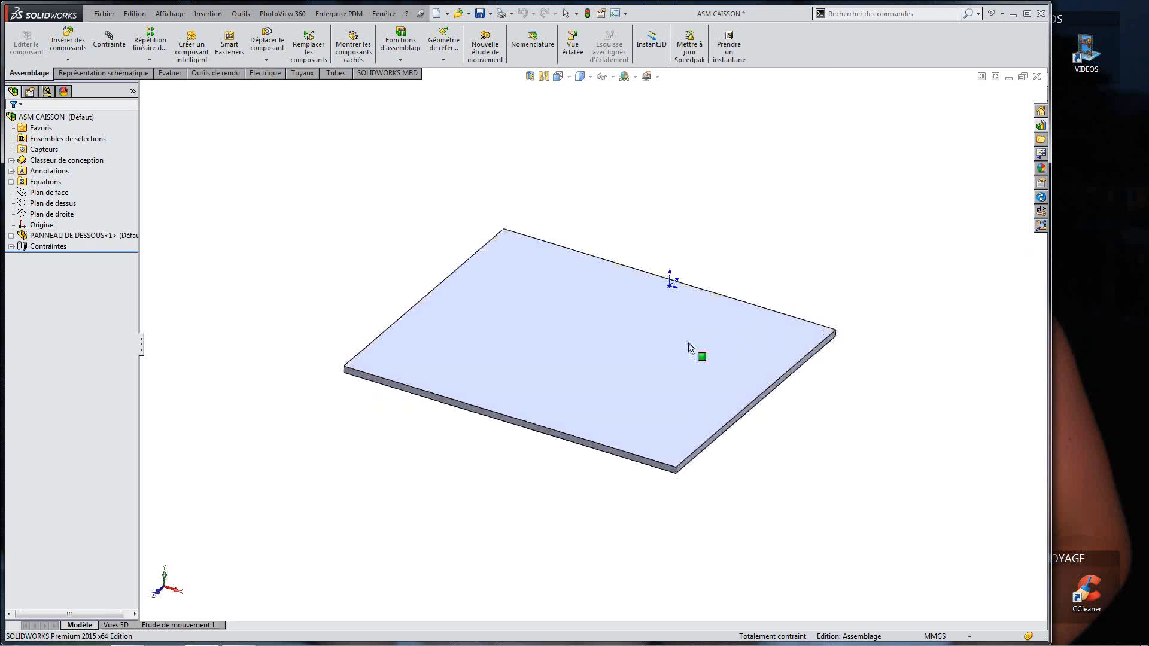
double_click(641, 329)
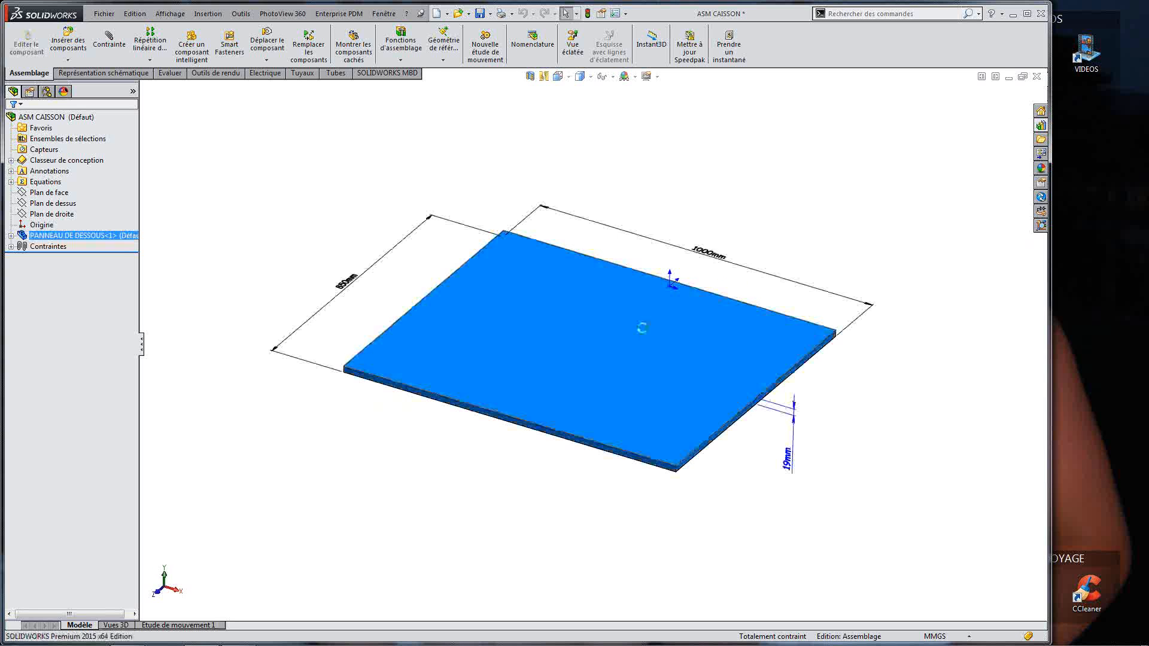
left_click(709, 256)
left_click(711, 257)
type("=")
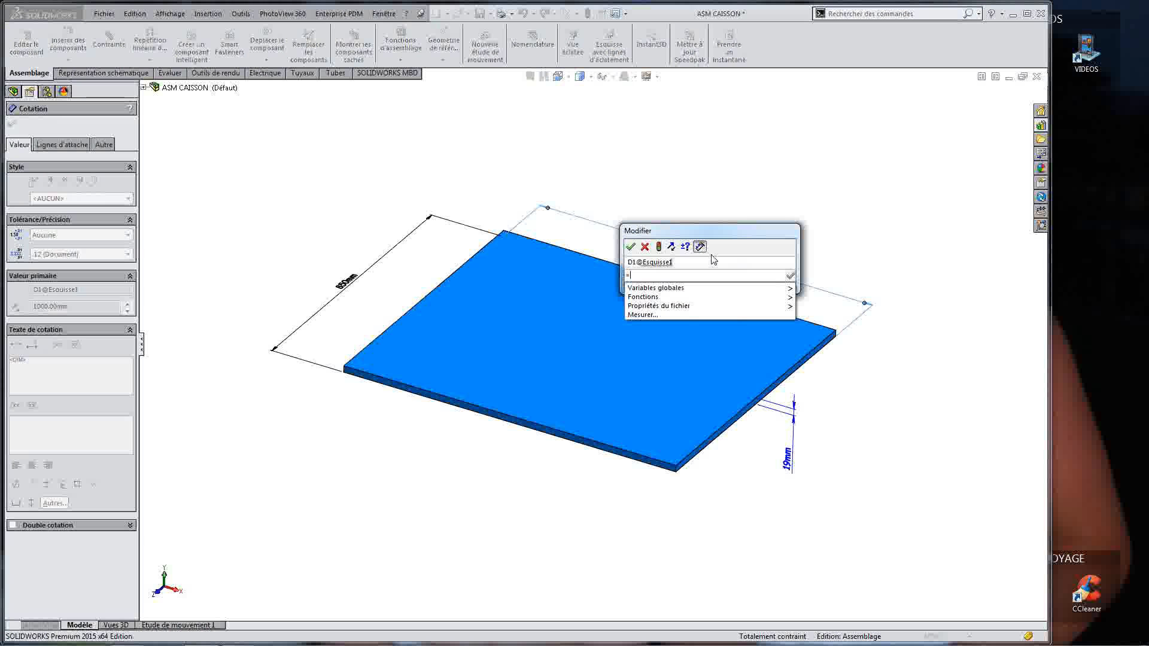
mouse_move(703, 290)
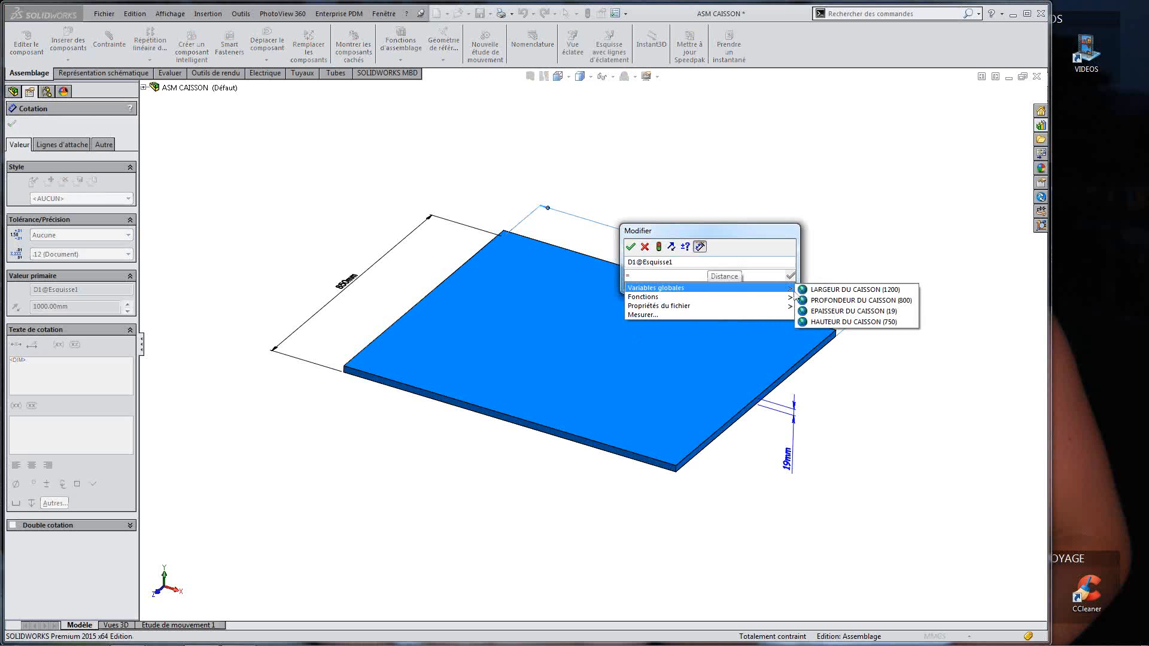
left_click(836, 290)
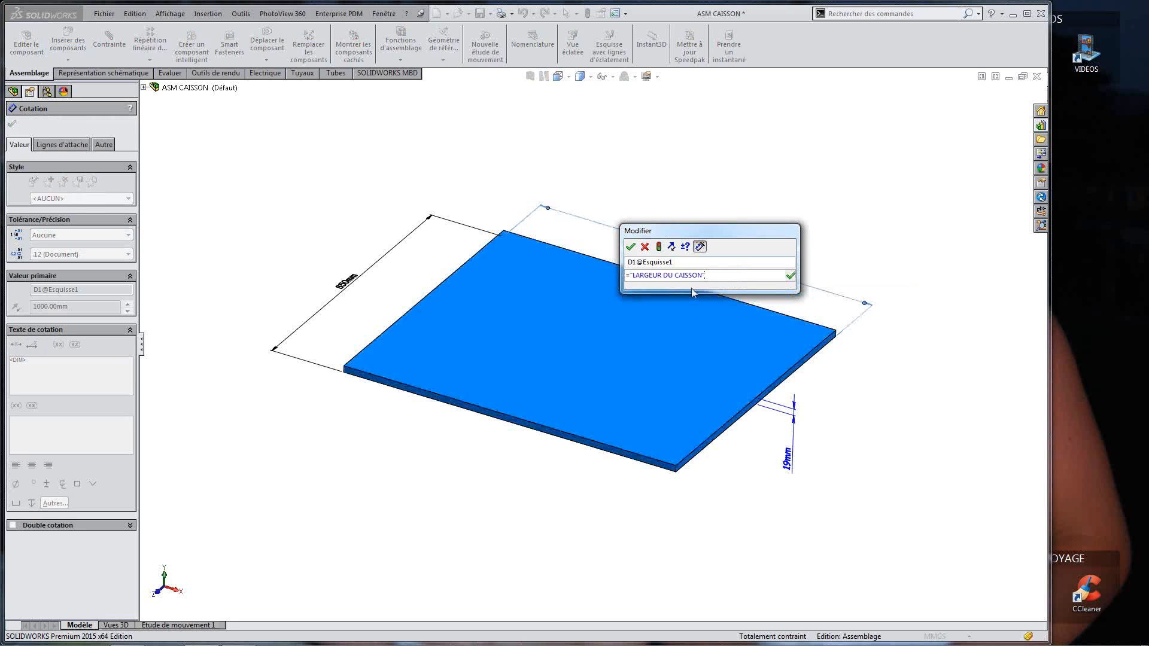
left_click(630, 246)
Step: Link the panel's 850 mm depth dimension to the global variable PROFONDEUR DU CAISSON
double_click(358, 280)
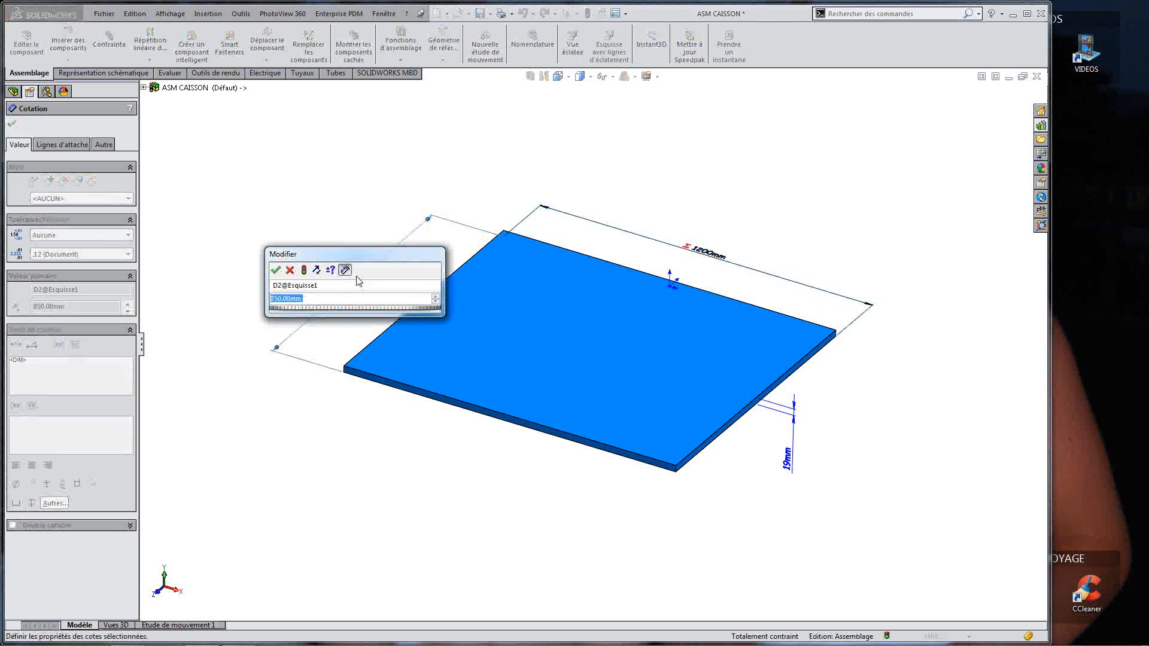
type("=")
mouse_move(420, 312)
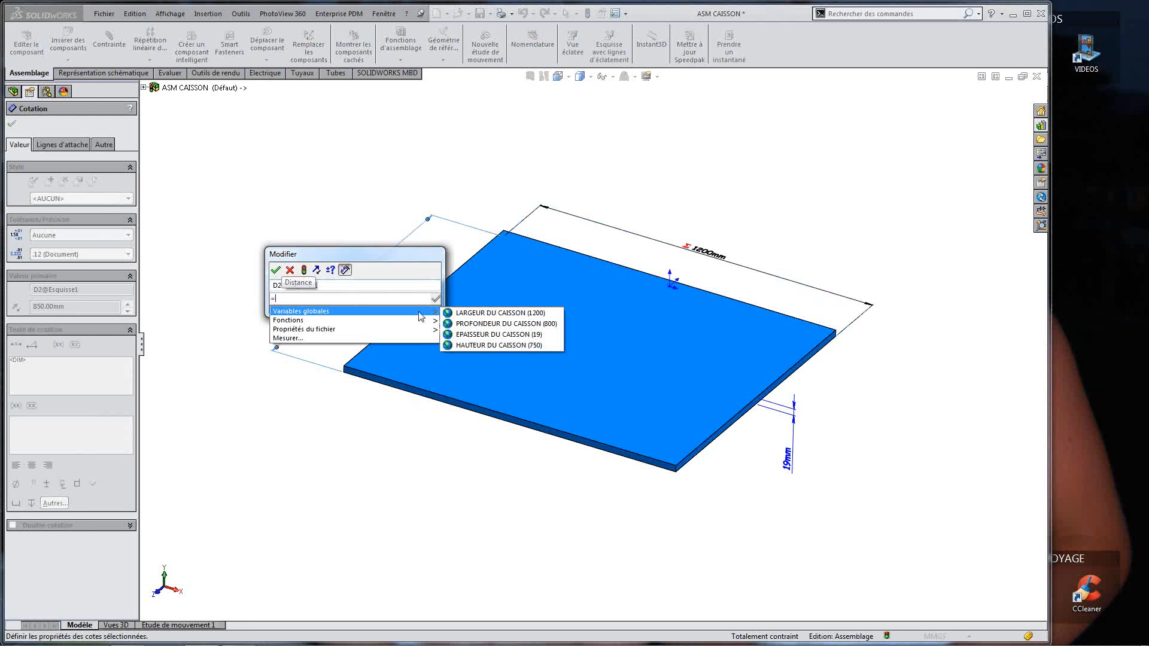
left_click(485, 326)
left_click(276, 270)
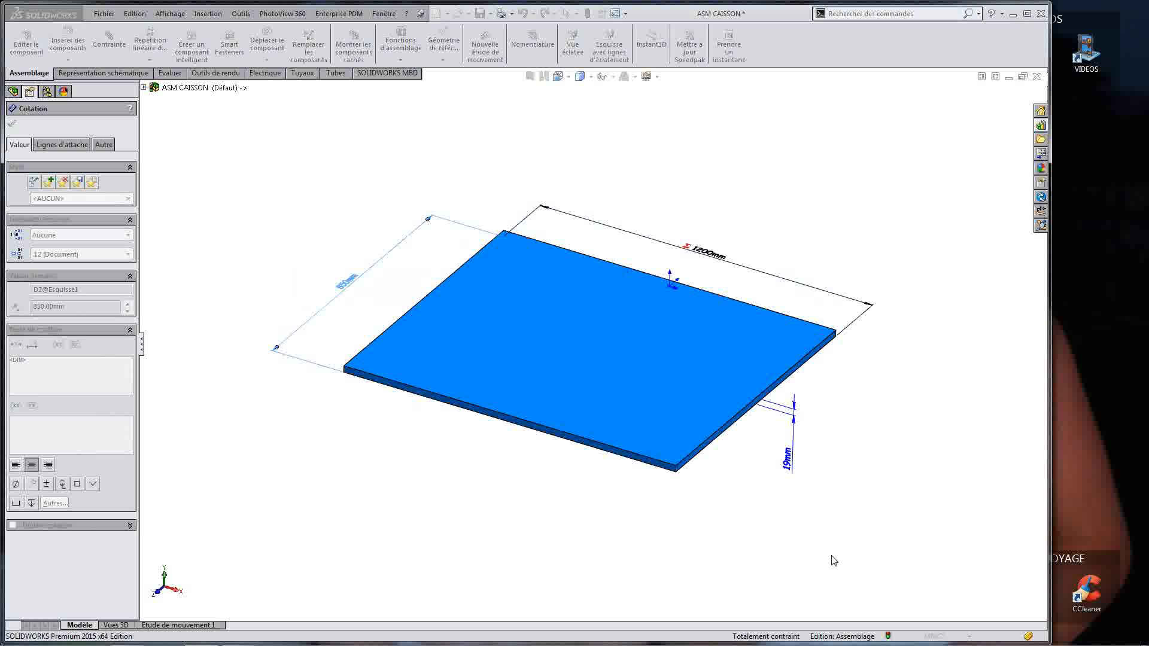
Step: Link the panel's extrusion thickness to the global variable EPAISSEUR DU CAISSON and clear the selection
double_click(788, 459)
type("=")
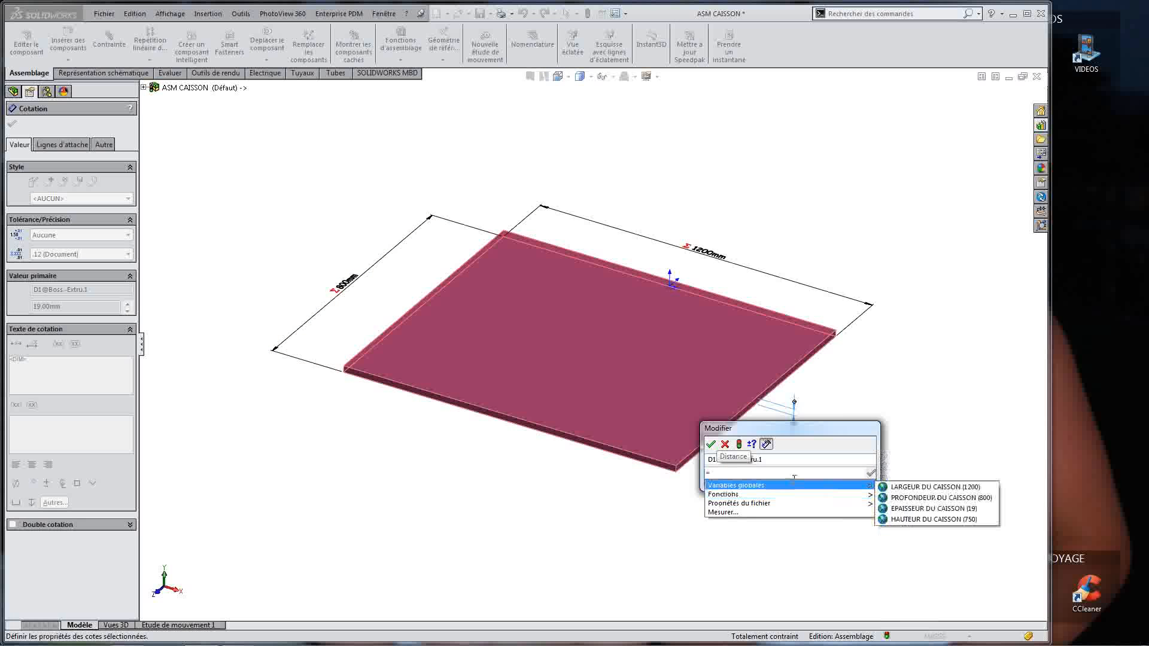
left_click(932, 508)
left_click(870, 472)
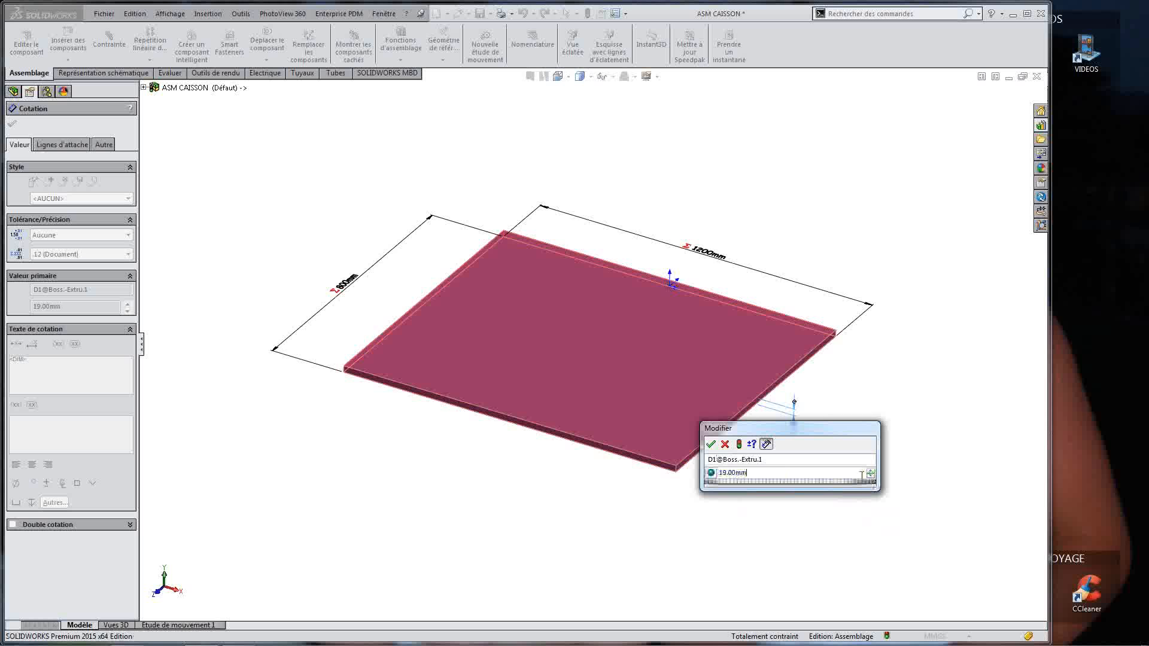
left_click(711, 444)
left_click(761, 227)
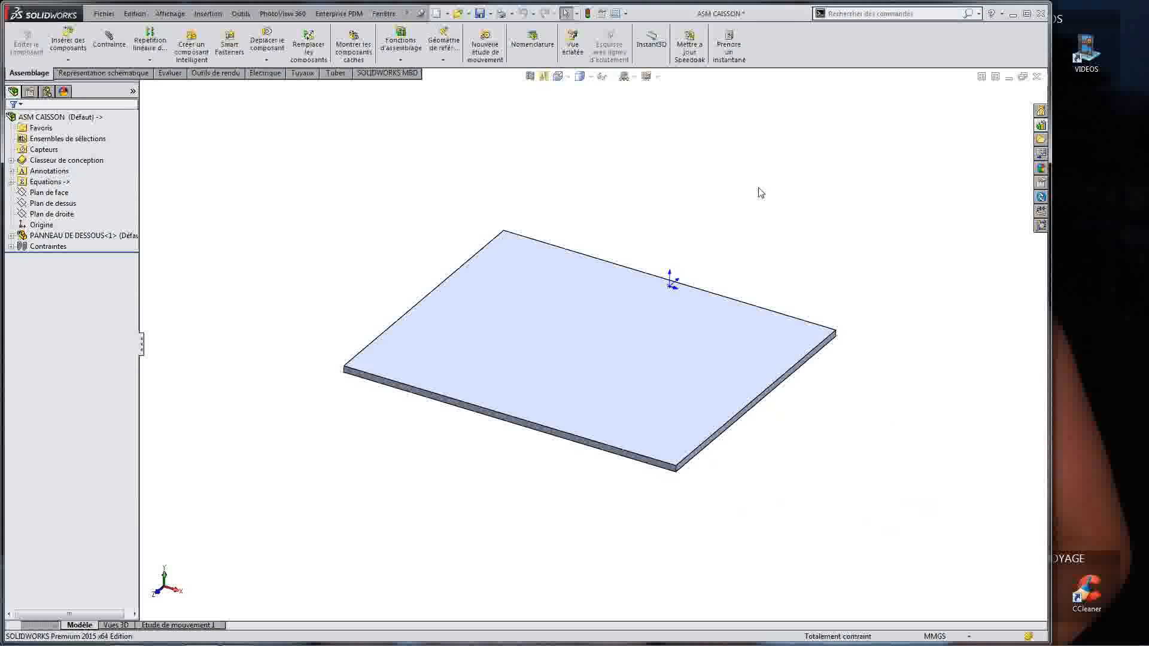
Step: Examine the rebuilt bottom panel and its linked dimensions in the assembly
left_click(679, 329)
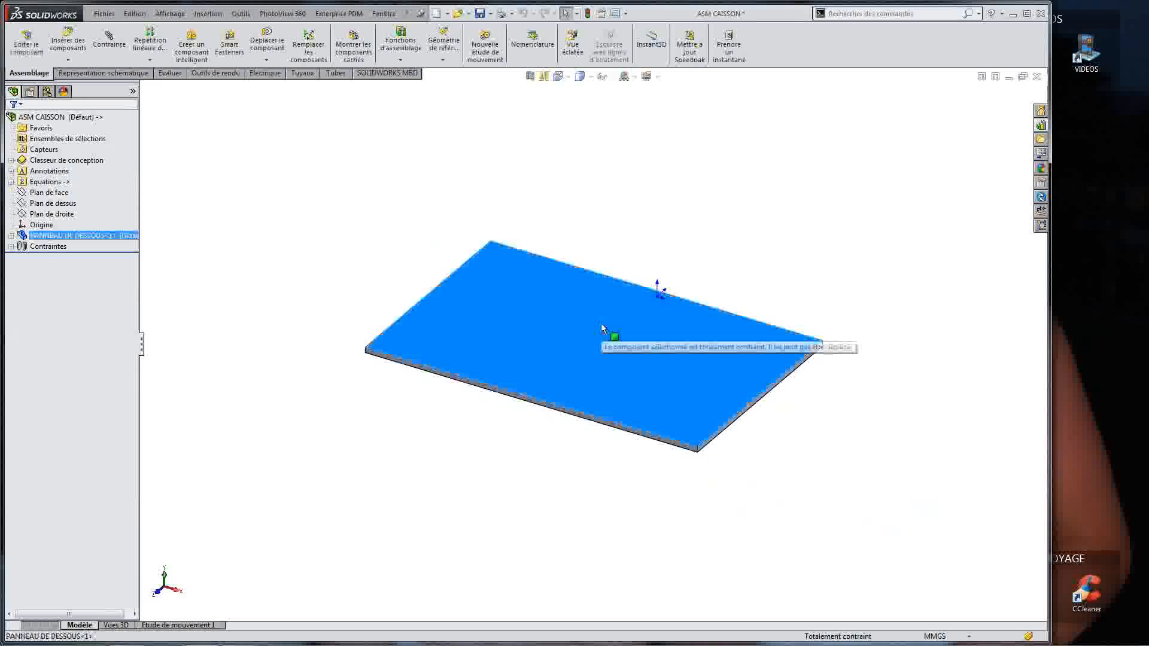
middle_click_drag(691, 264, 595, 298)
double_click(581, 311)
mouse_move(855, 227)
middle_mouse_down()
mouse_move(885, 292)
mouse_move(864, 164)
mouse_move(844, 211)
middle_mouse_up()
left_click(846, 216)
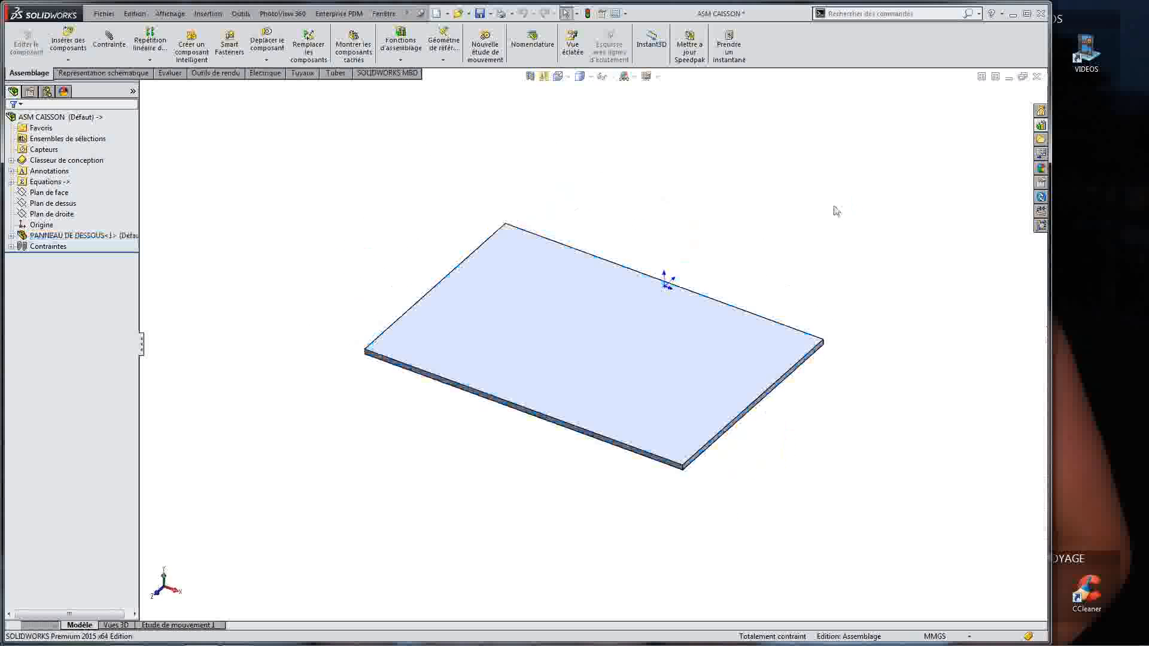
Step: Open the assembly's equations for management and set the global variable LARGEUR DU CAISSON to 1000
left_click(46, 182)
right_click(45, 182)
left_click(89, 188)
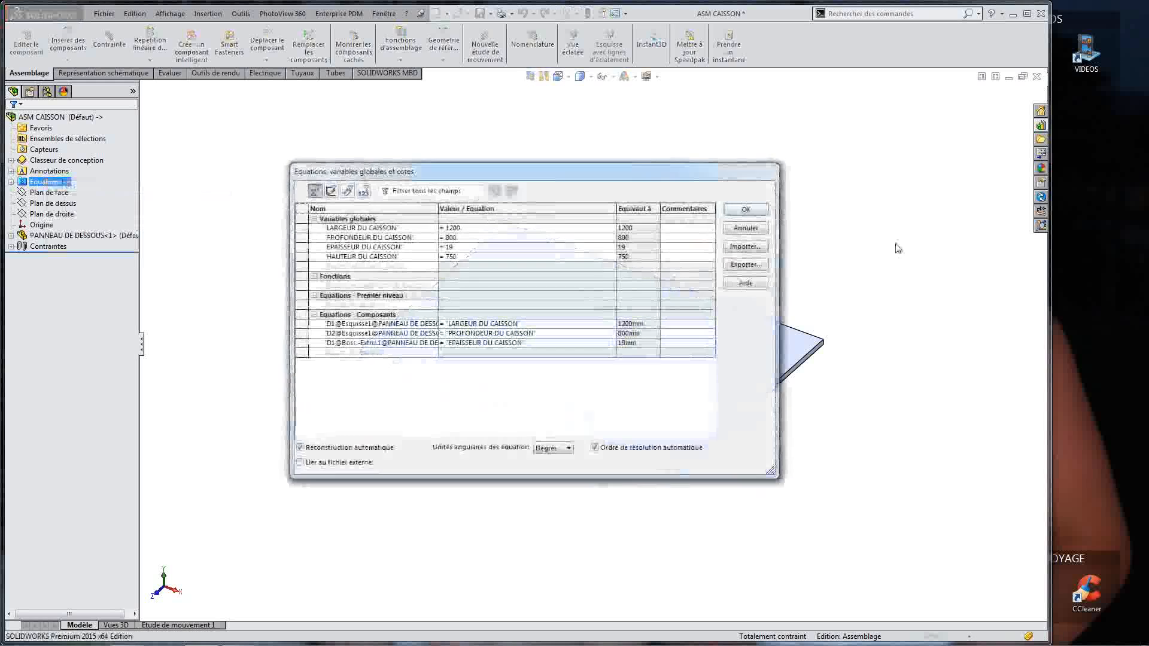
left_click(470, 232)
key("BackSpace")
key("BackSpace")
key("BackSpace")
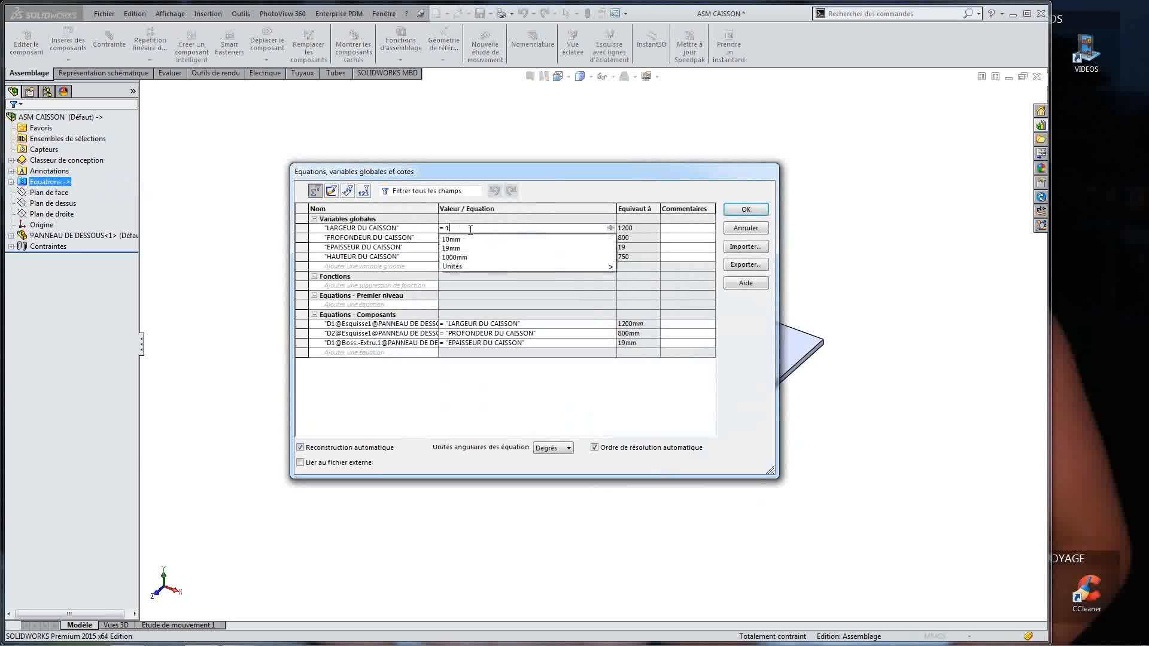
type("00")
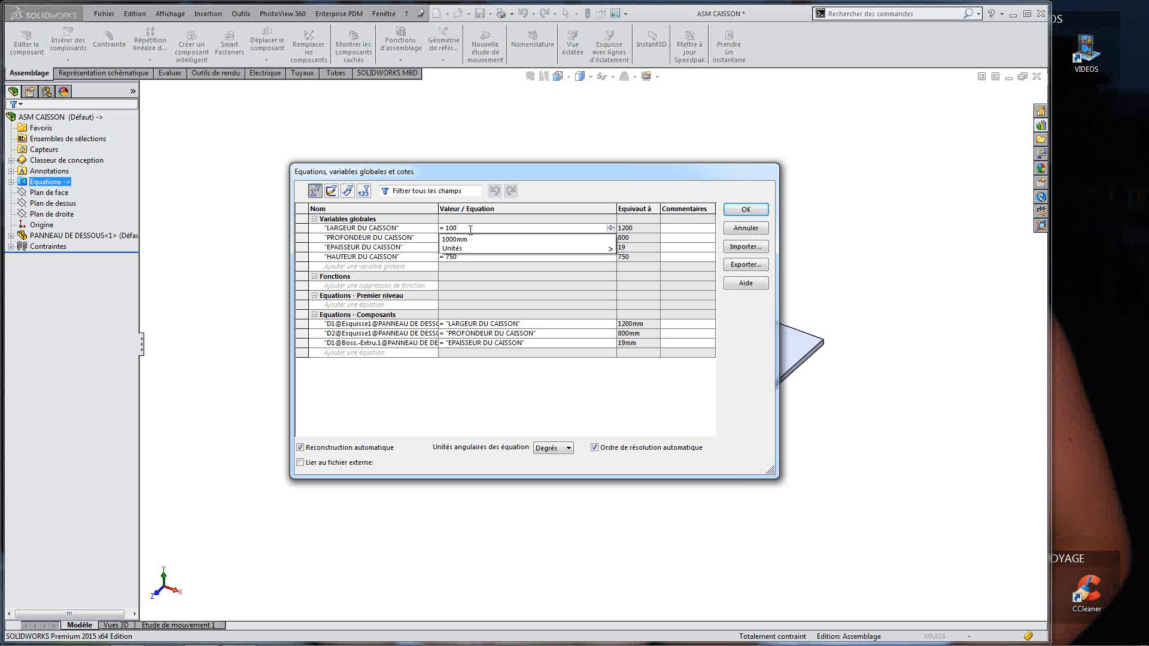
type("0")
key("Return")
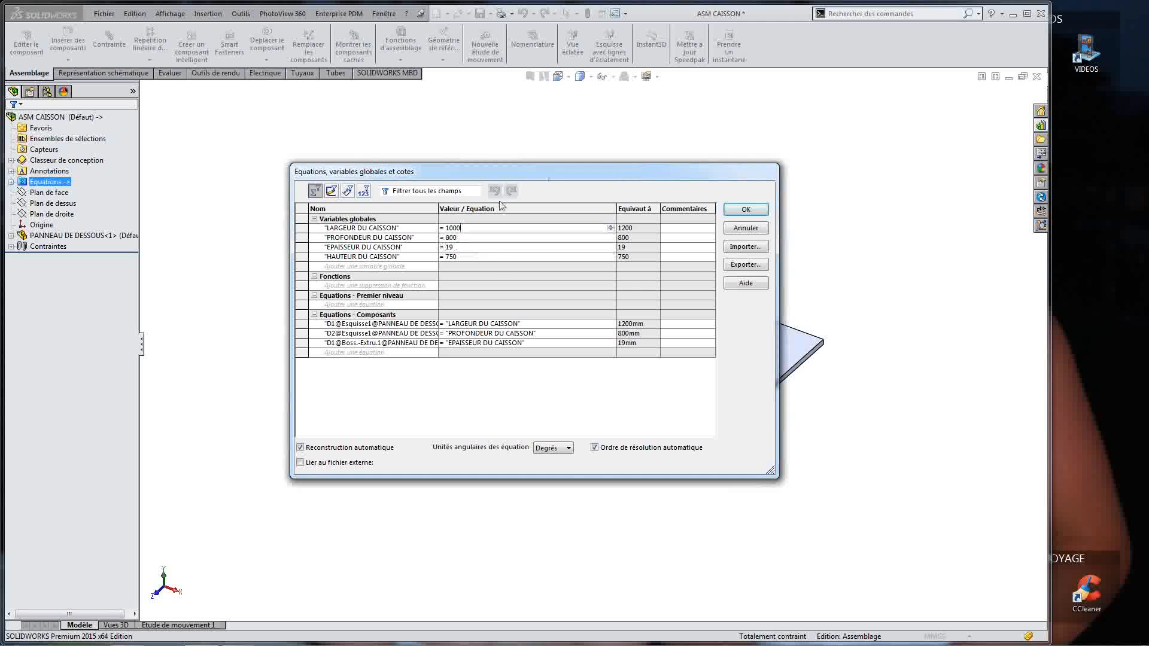
Step: Set the global variable EPAISSEUR DU CAISSON to 15, accept the equations and display the panel's dimensions
left_click(478, 247)
key("BackSpace")
type("5")
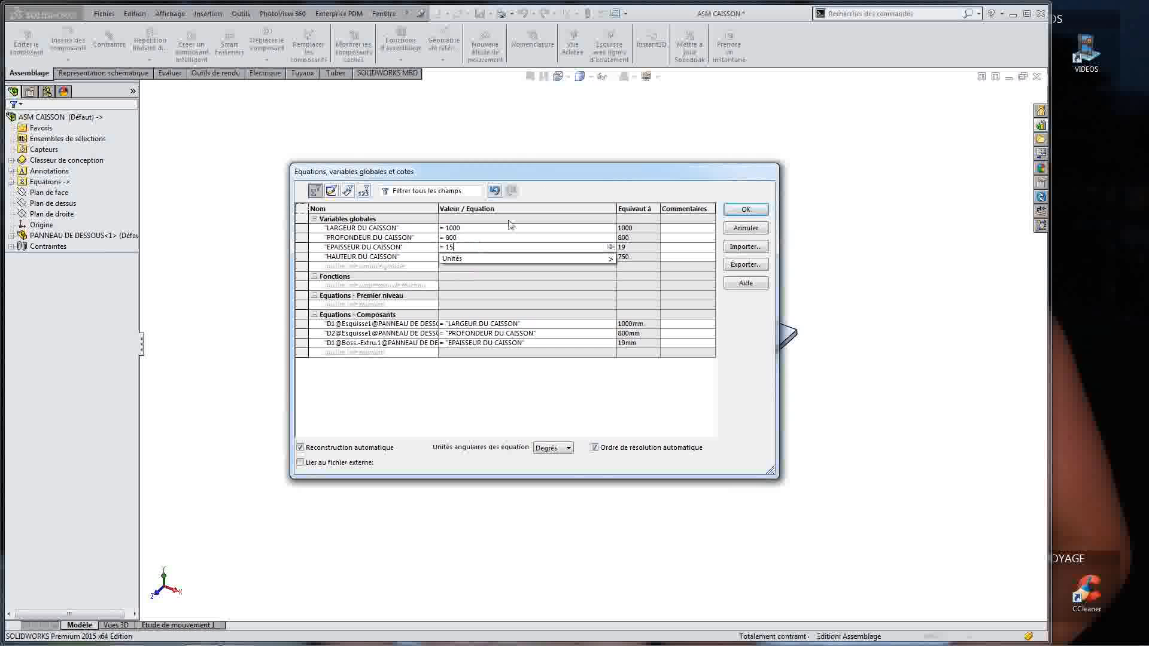
key("Return")
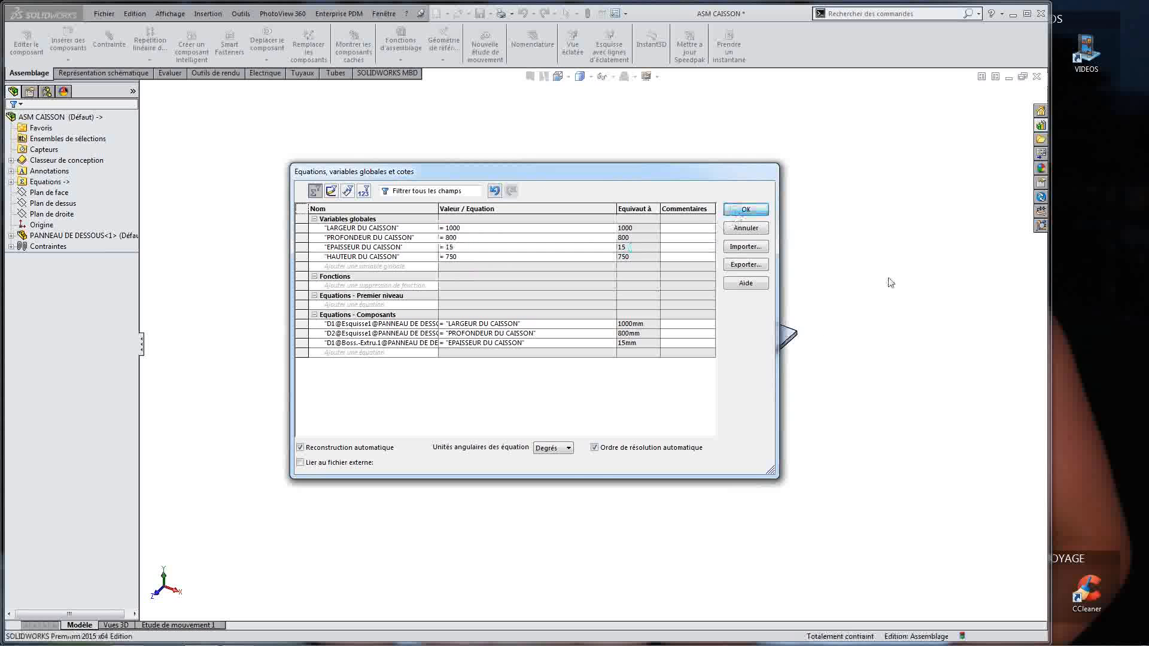
key("Return")
left_click(638, 290)
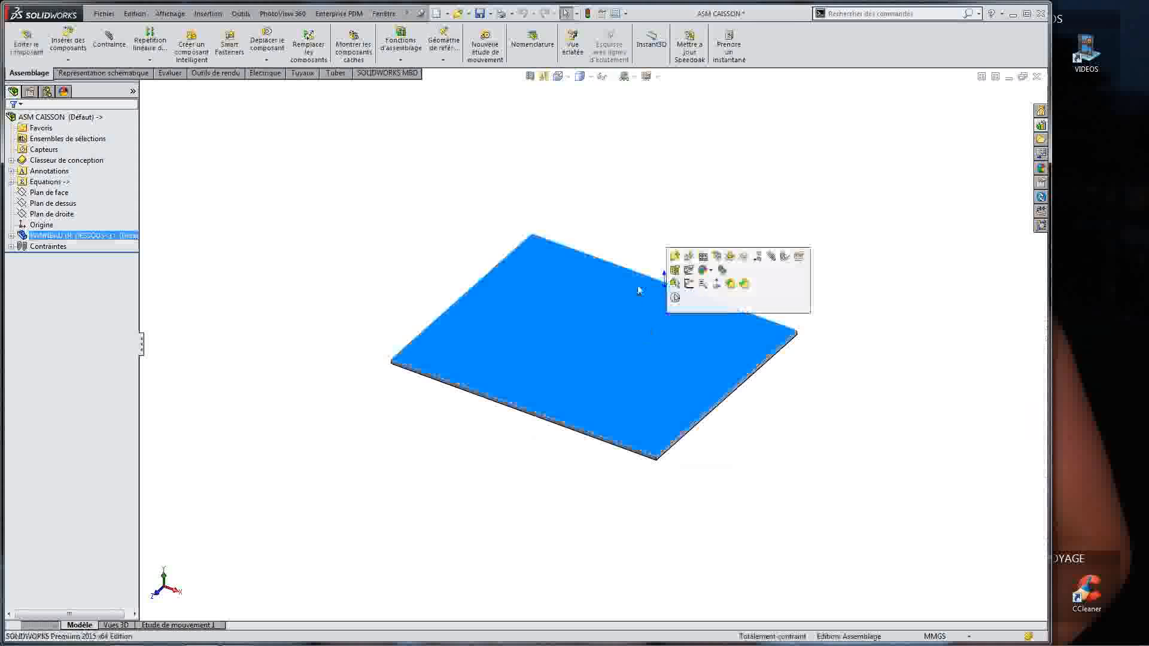
double_click(626, 326)
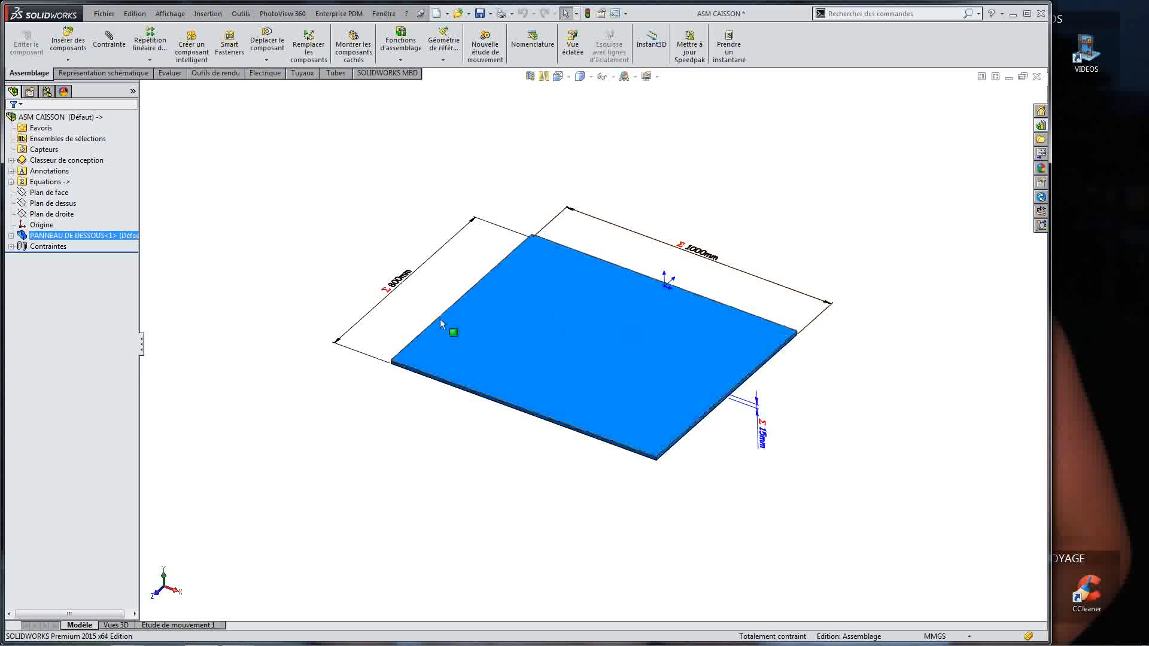
Step: Insert a new part into the assembly, positioned on the narrow 800 mm side face of the bottom panel
left_click(821, 487)
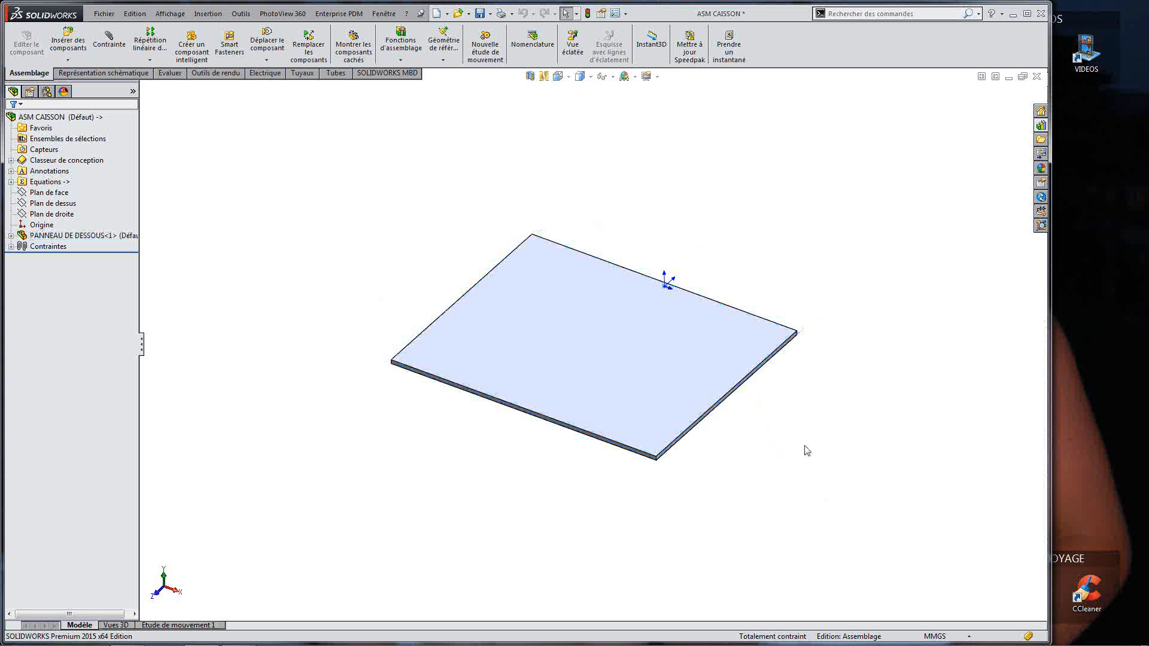
scroll(616, 344, "down", 2)
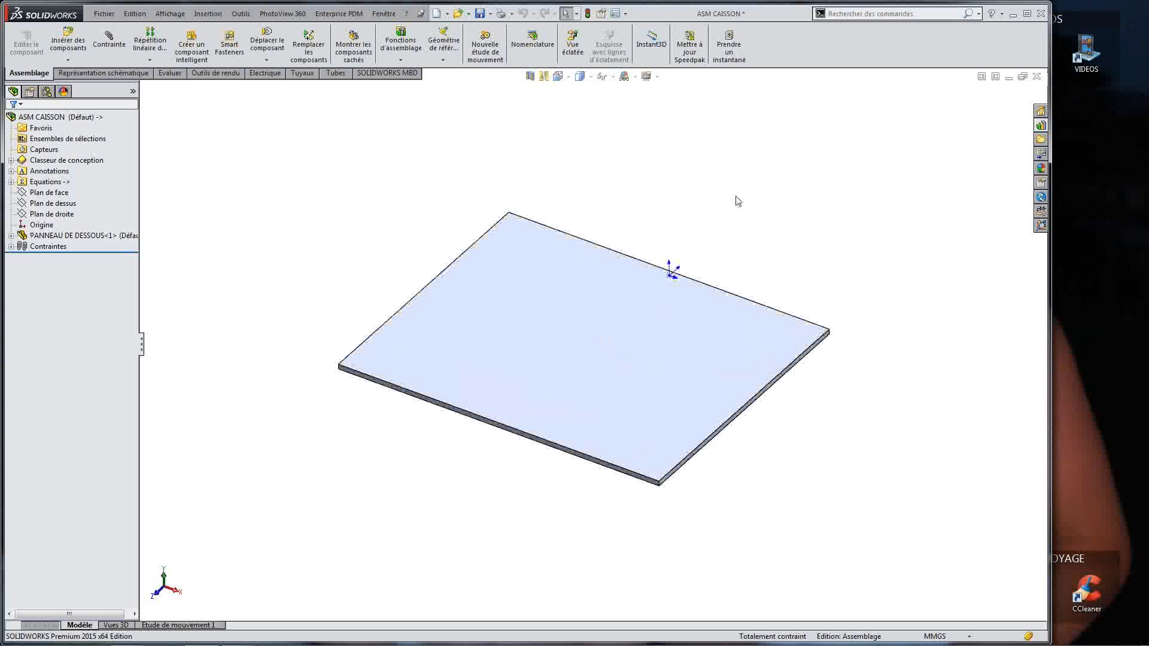
middle_click_drag(307, 205, 823, 413)
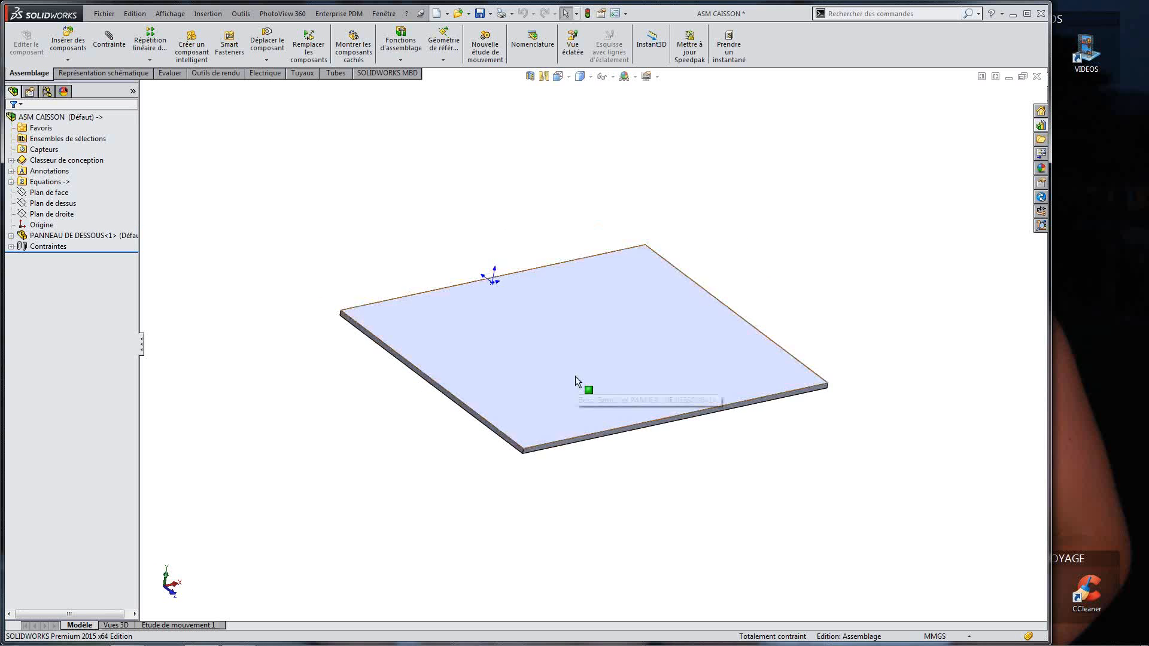
middle_click_drag(408, 286, 377, 241)
scroll(514, 379, "down", 2)
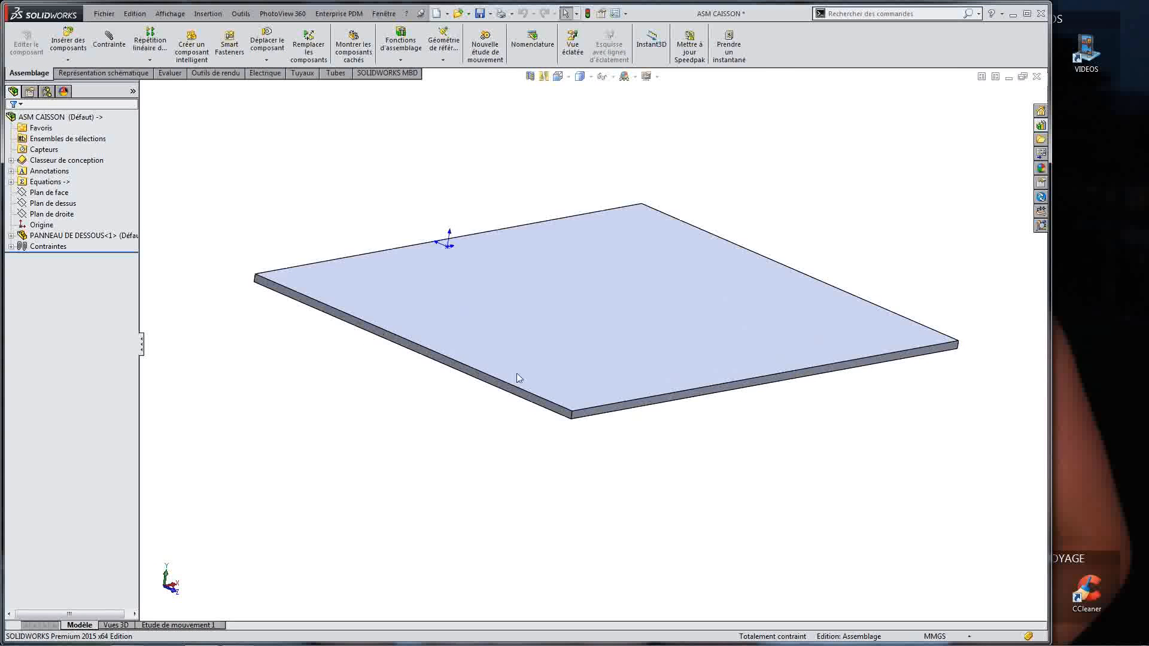
left_click(68, 60)
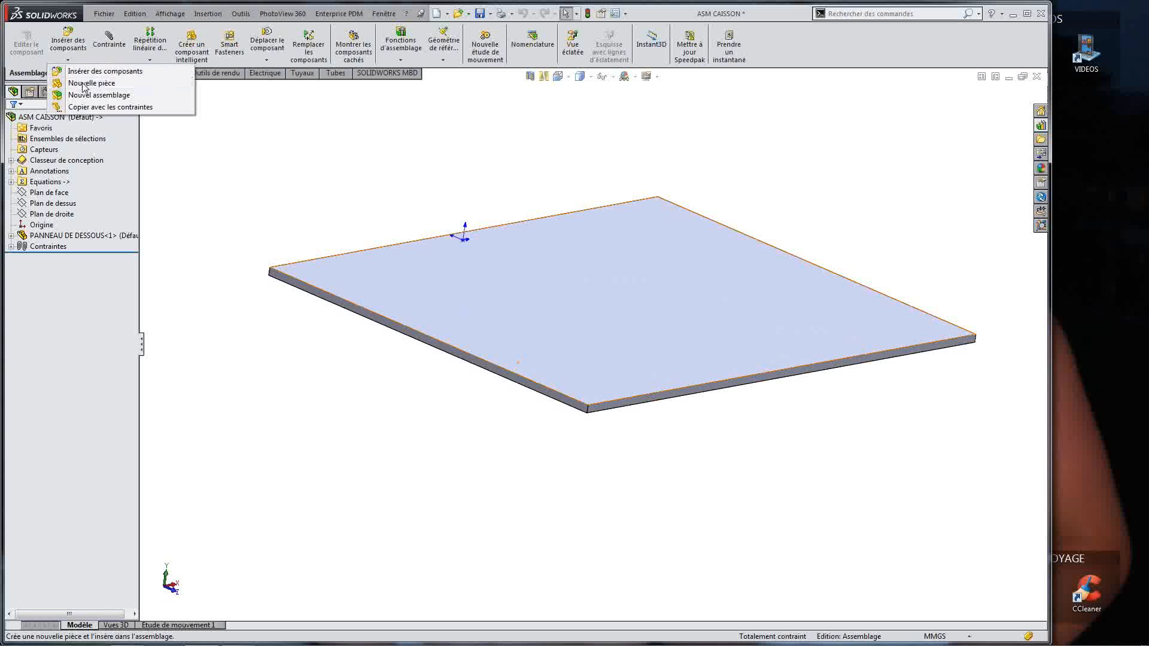
left_click(84, 87)
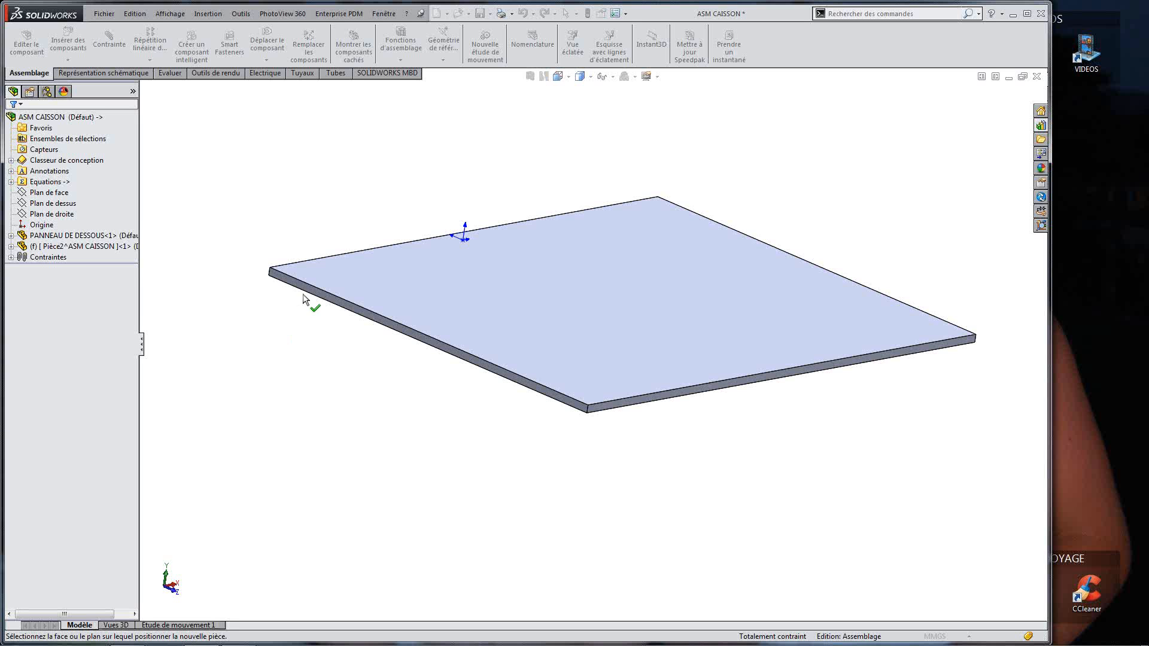
left_click(351, 298)
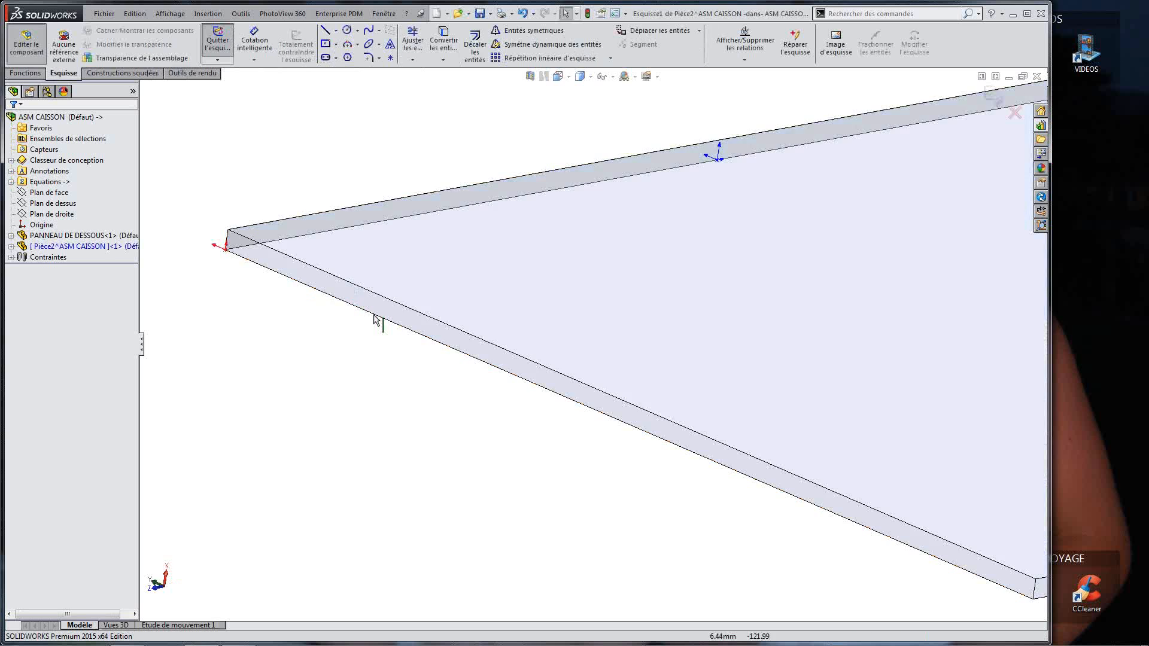
scroll(719, 386, "up", 7)
mouse_move(719, 386)
middle_mouse_down()
mouse_move(655, 339)
mouse_move(733, 293)
mouse_move(776, 333)
mouse_move(695, 349)
middle_mouse_up()
scroll(688, 336, "down", 3)
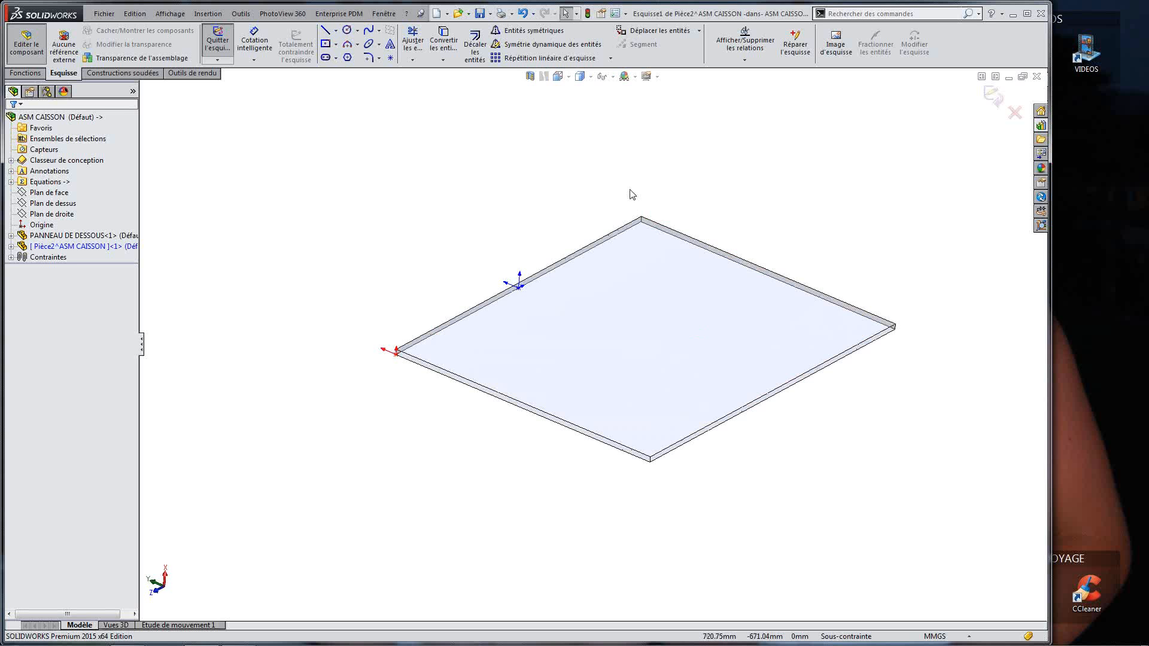
Step: Review the display and selection options for assembly transparency during in-context editing, leaving without applying any change
left_click(616, 14)
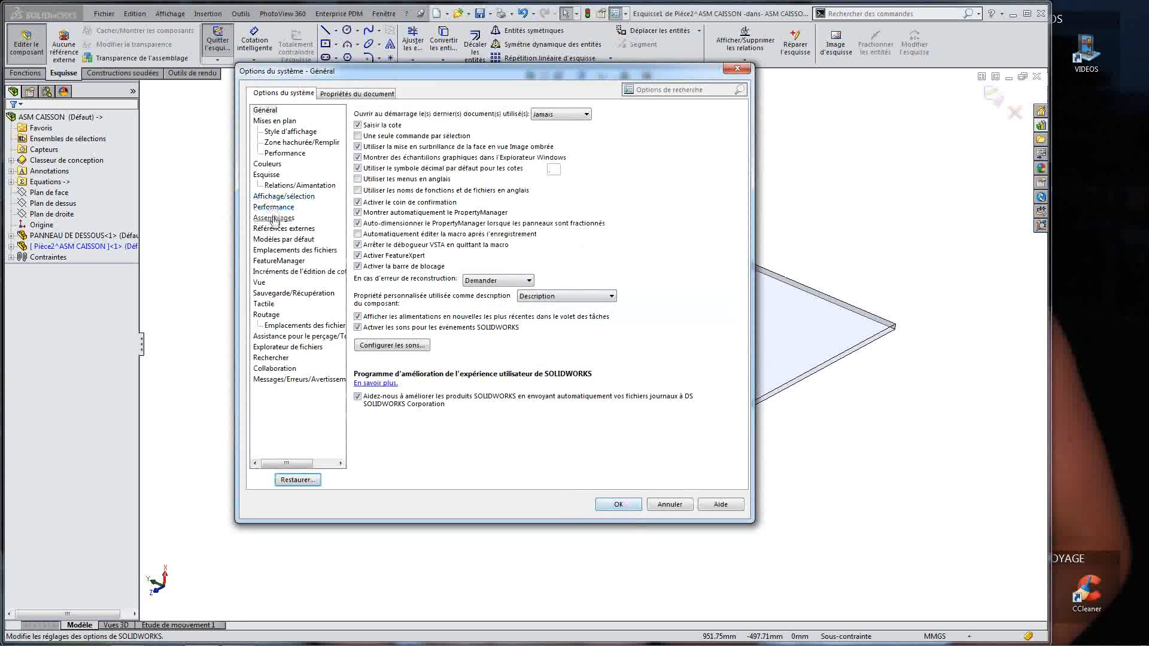
left_click(281, 197)
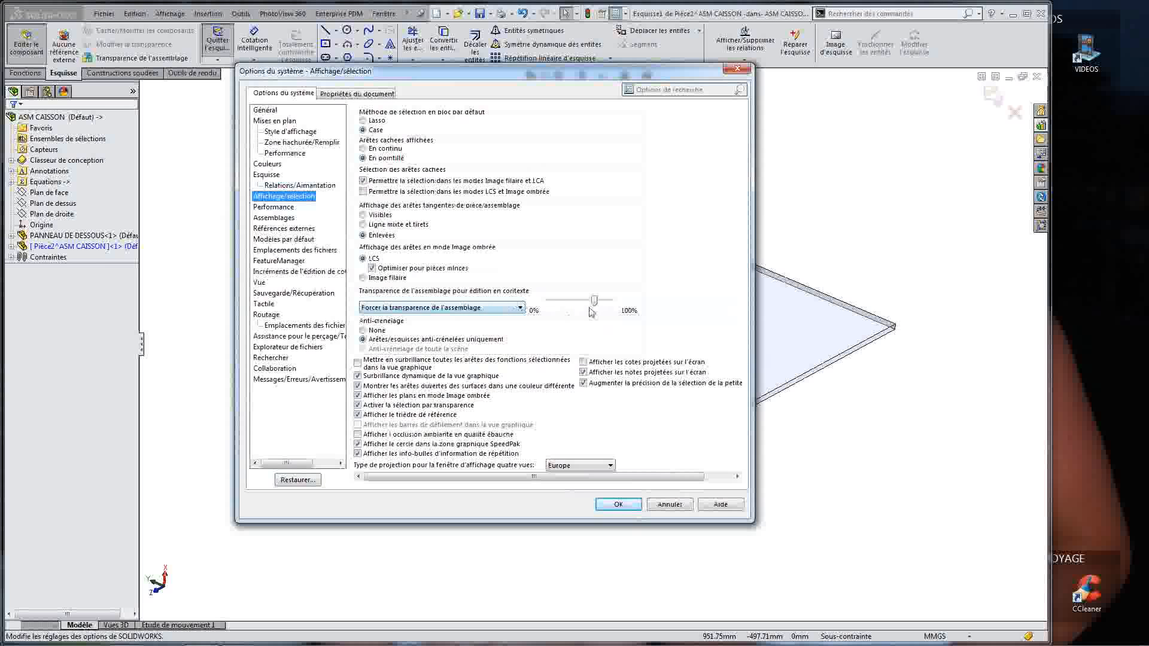
mouse_move(596, 304)
left_mouse_down()
mouse_move(546, 304)
mouse_move(594, 305)
left_mouse_up()
left_click(520, 307)
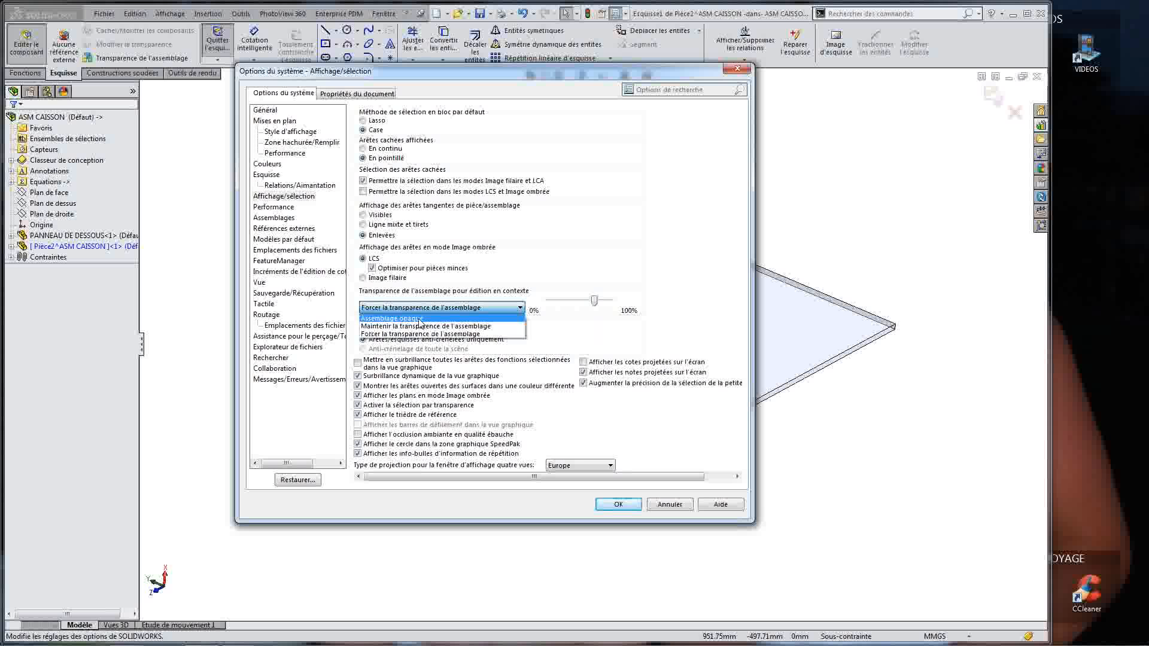
left_click(437, 309)
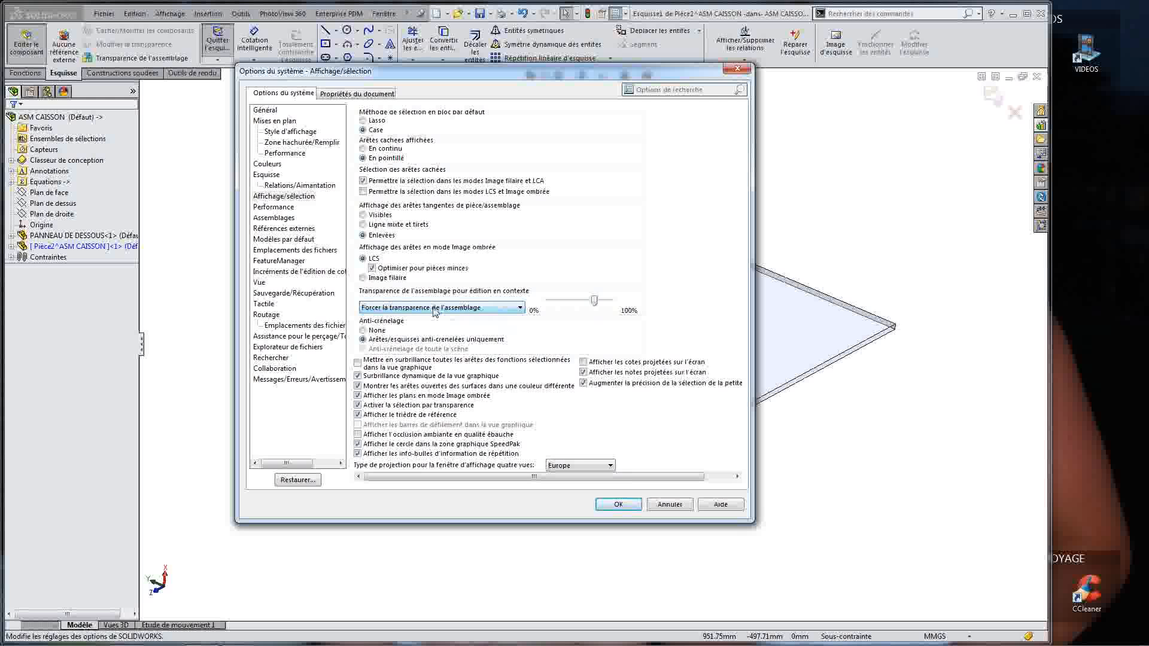
left_click(669, 504)
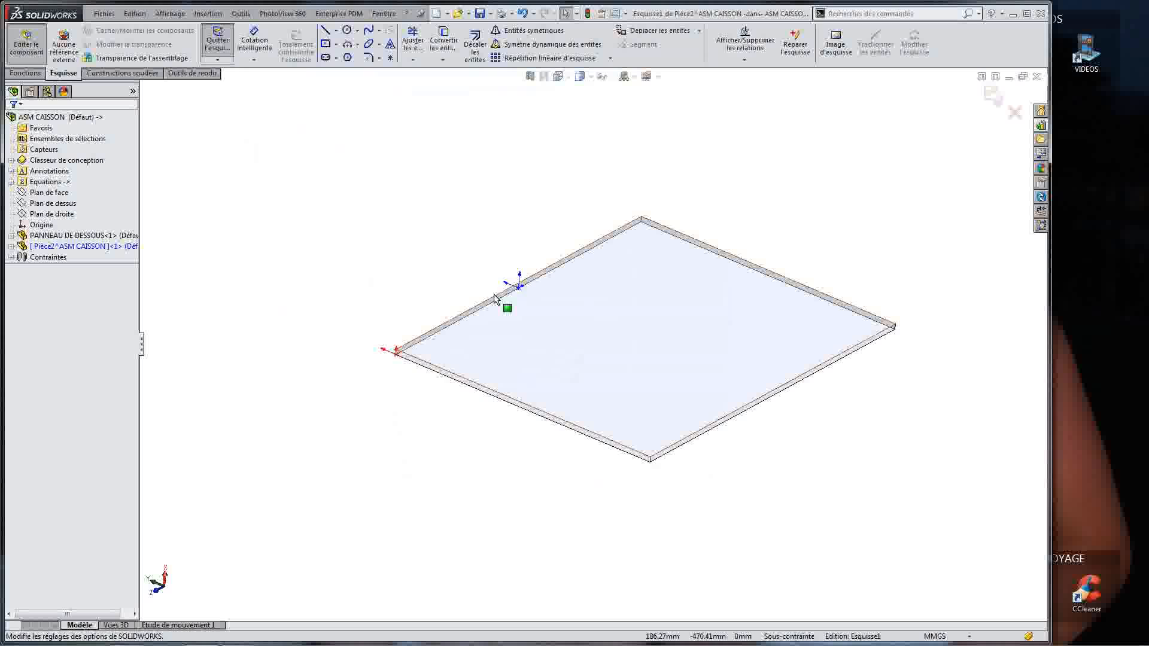
Step: Sketch a freehand corner rectangle on the side face plane, overlapping the bottom panel's rear corner
middle_click_drag(386, 222, 403, 219)
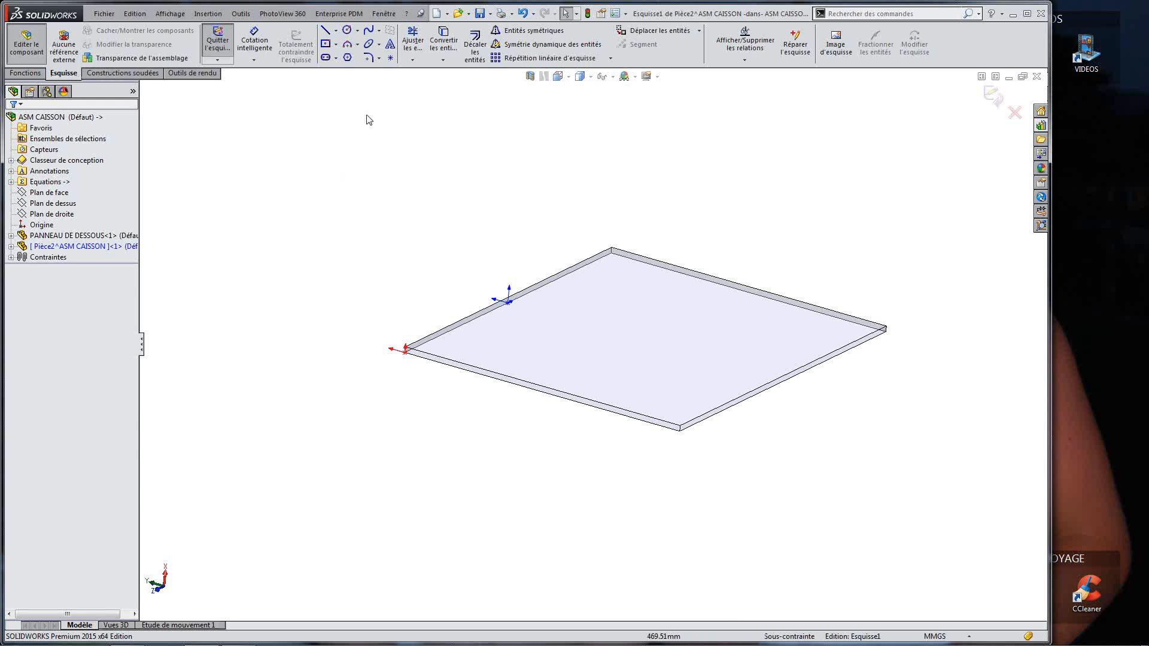
left_click(336, 44)
left_click(344, 57)
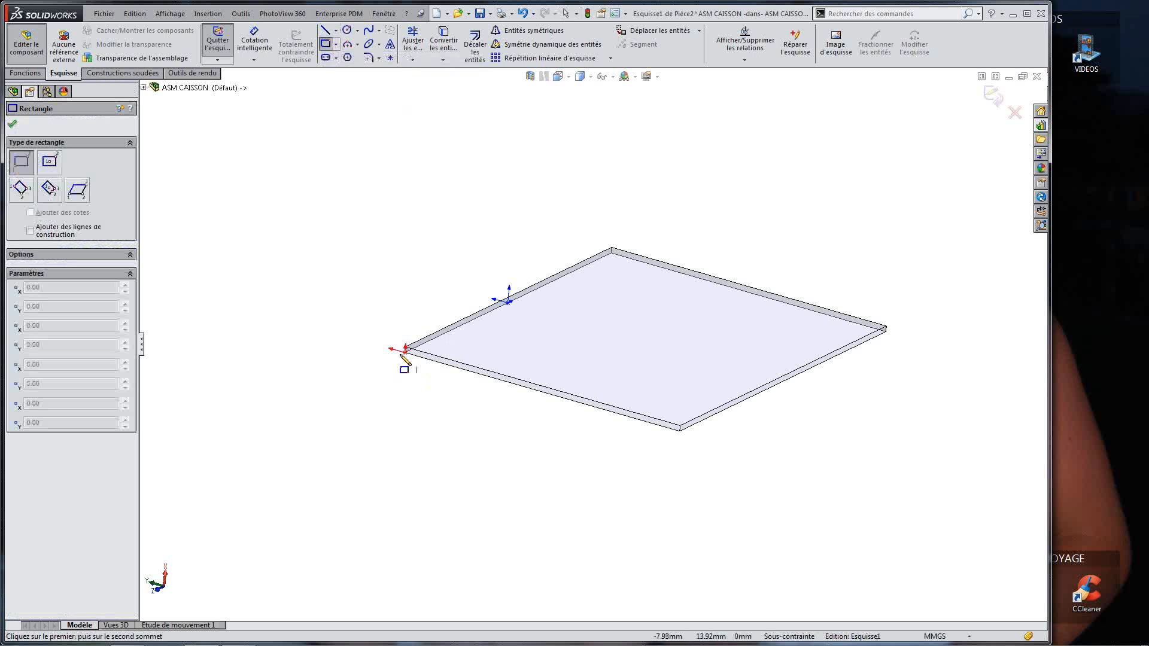
left_click(316, 131)
left_click(497, 439)
key("Escape")
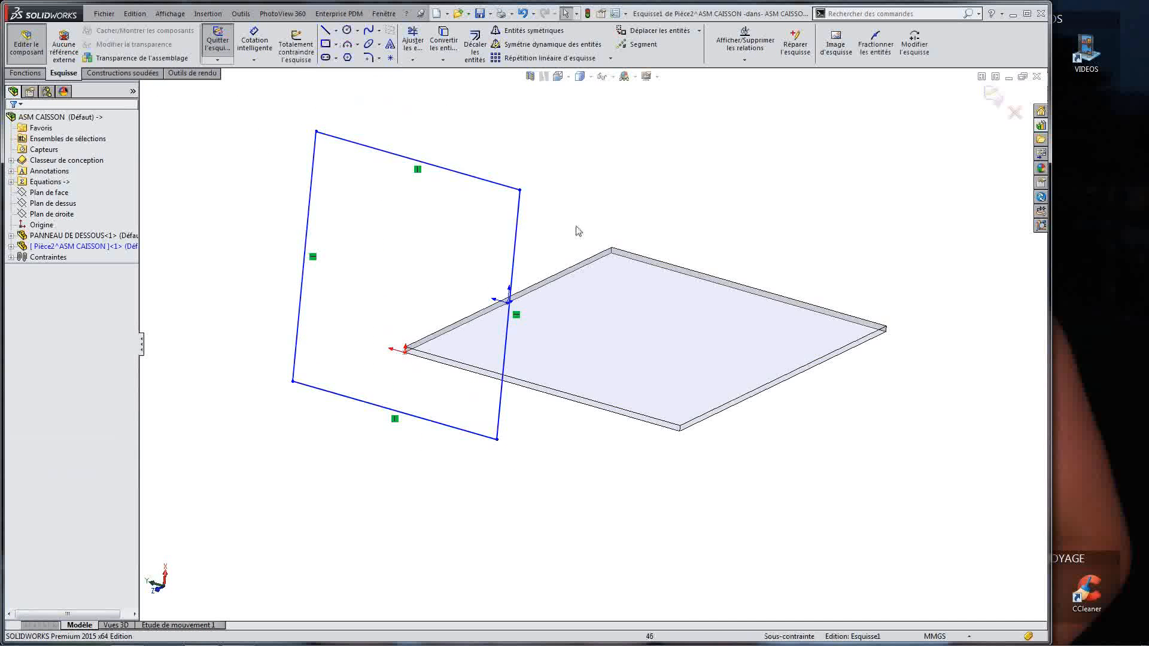
Step: Make the rectangle's lower rear corner coincident with the sketch origin at the bottom panel's corner
mouse_move(576, 256)
middle_mouse_down()
mouse_move(574, 217)
mouse_move(568, 244)
mouse_move(574, 236)
middle_mouse_up()
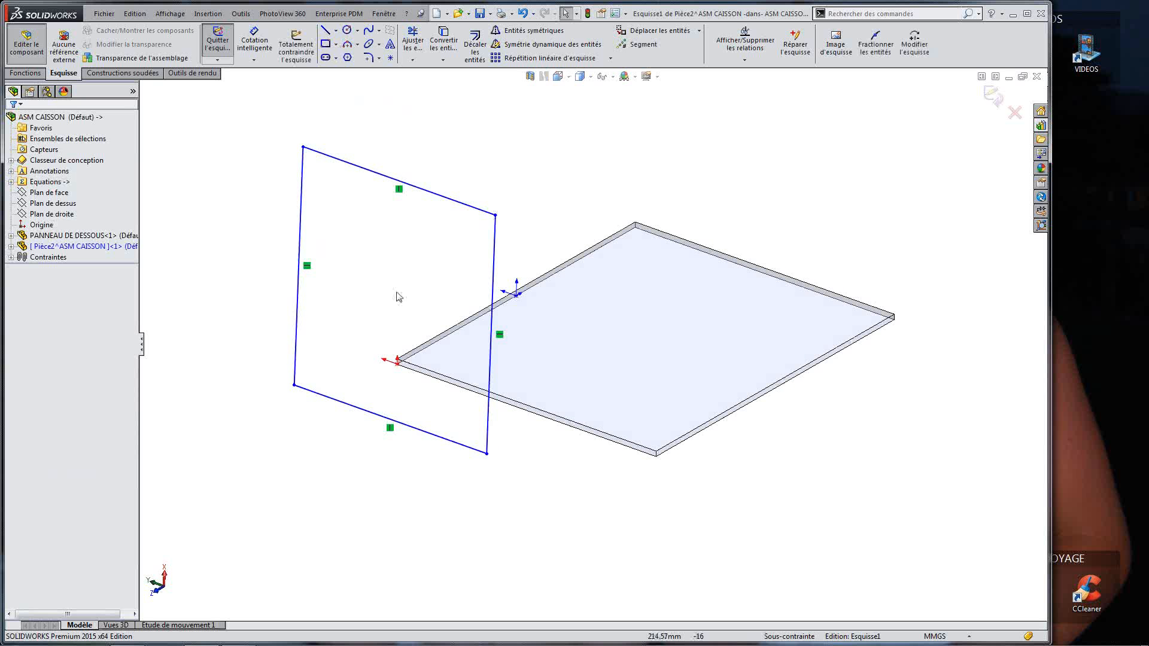
left_click(293, 385)
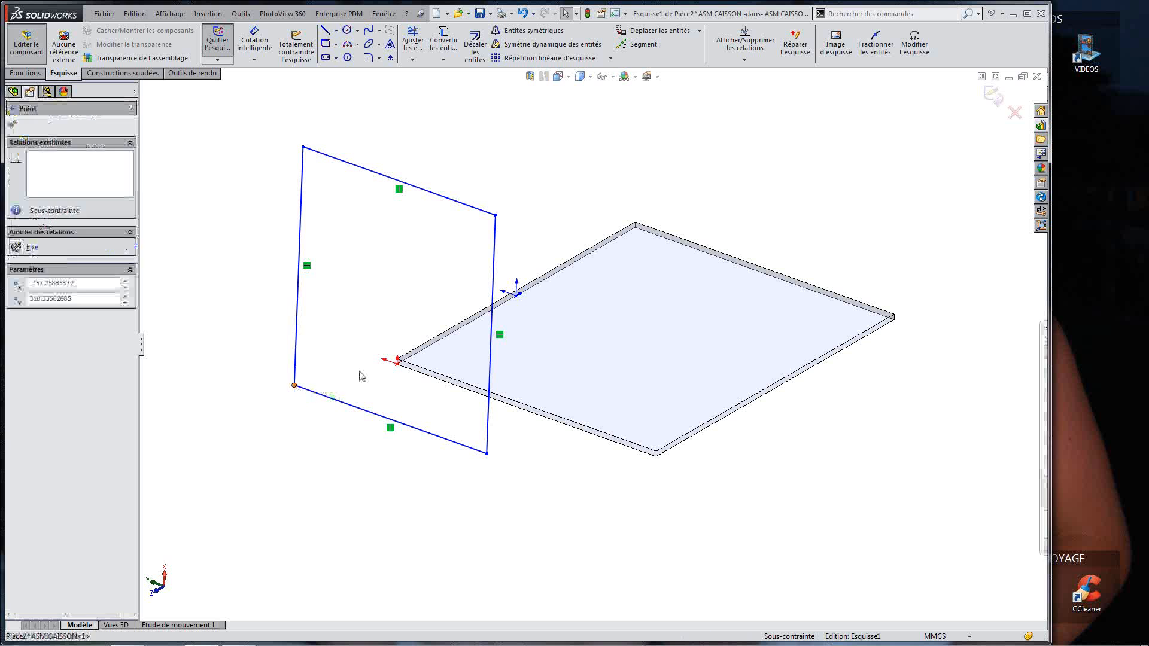
left_click(397, 362, "ctrl")
left_click(65, 345)
left_click(429, 468)
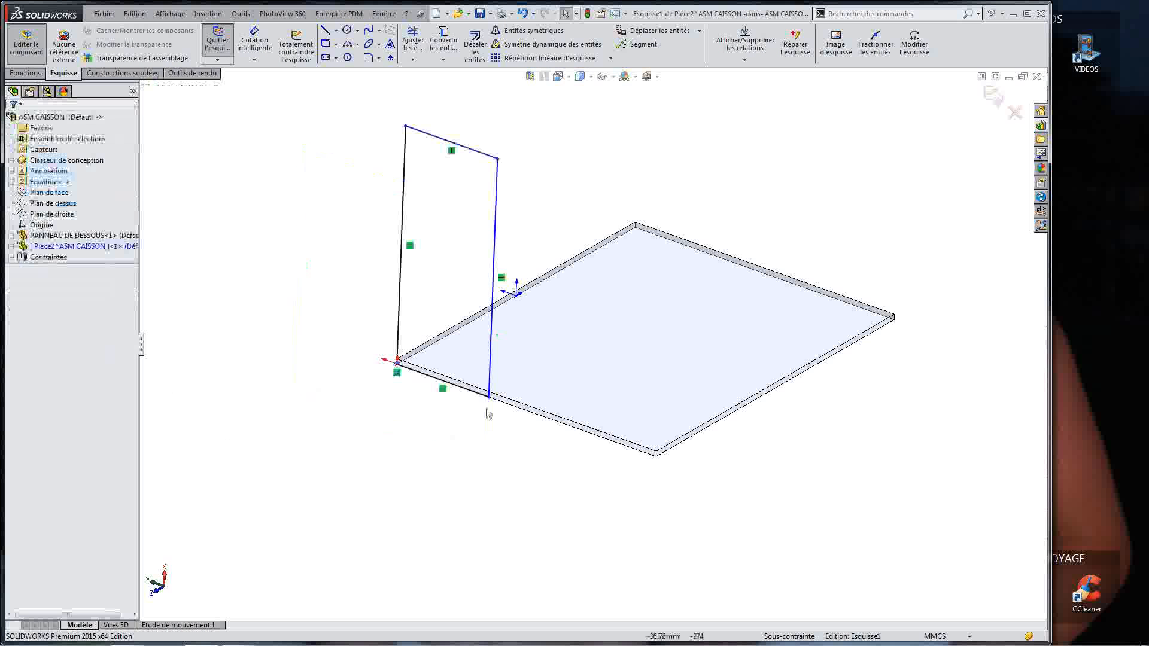
Step: Stretch the rectangle along the panel's side edge and make its lower front corner coincident with the bottom panel's front vertex
left_click_drag(488, 399, 608, 449)
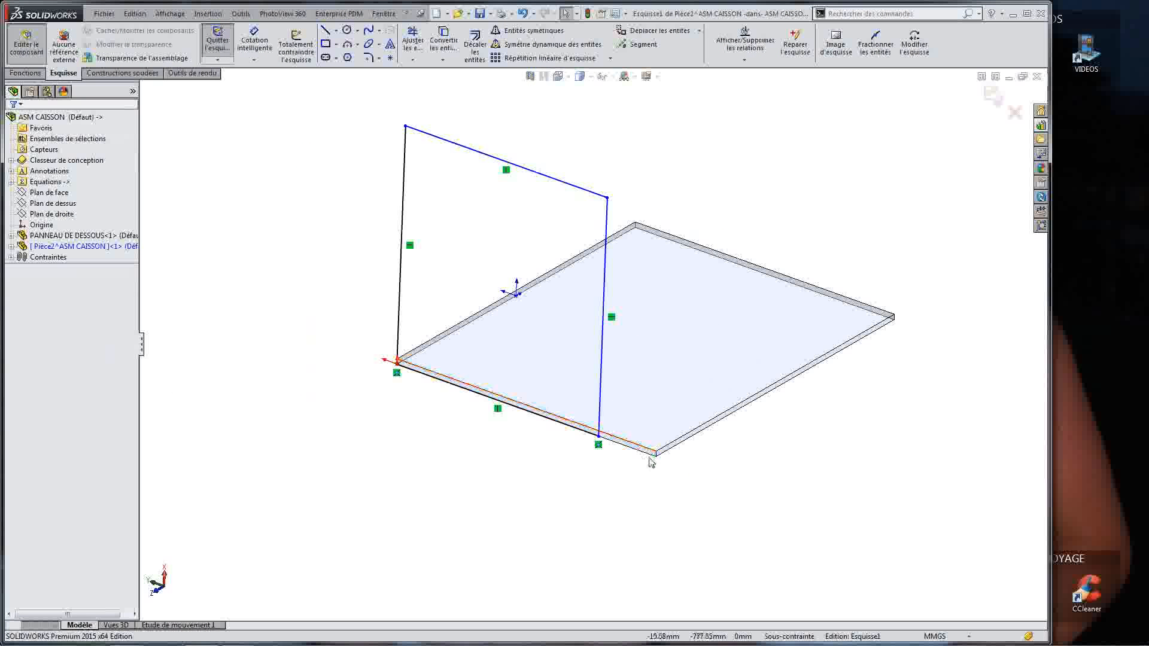
left_click(599, 436)
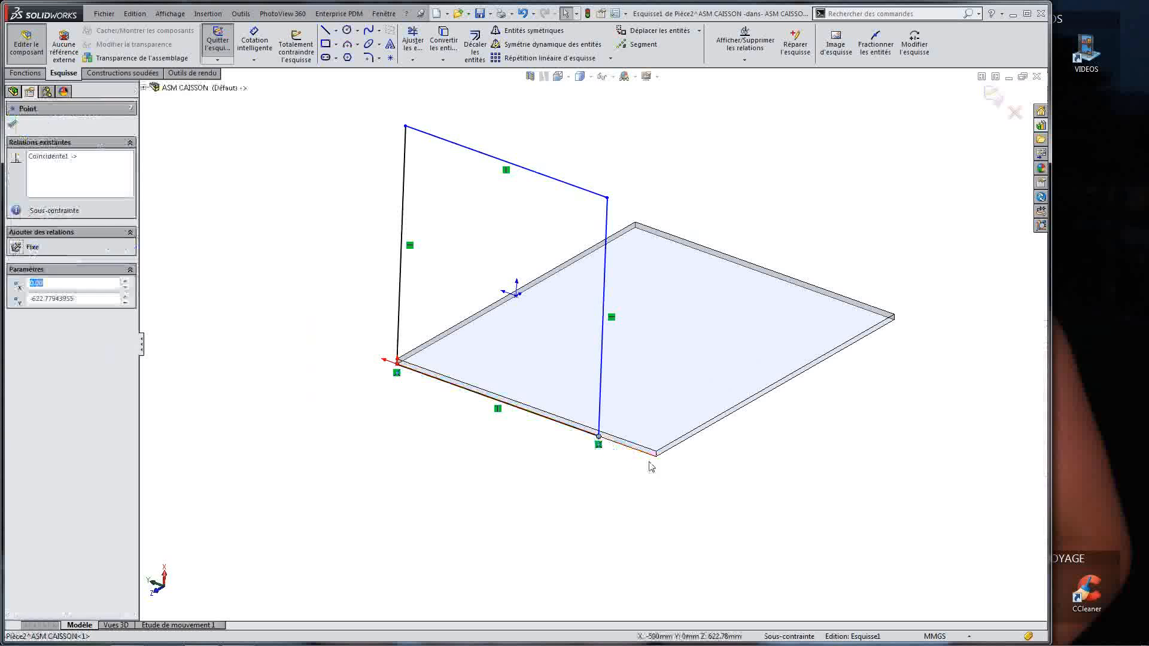
left_click(656, 456, "ctrl")
left_click(44, 344)
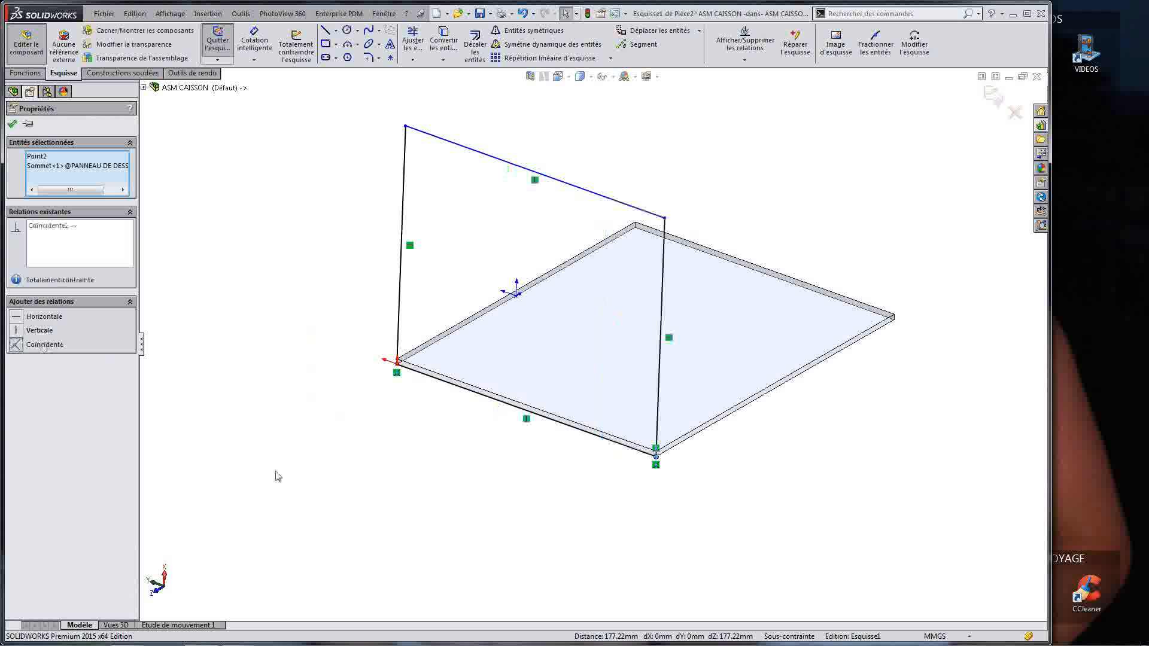
left_click(379, 494)
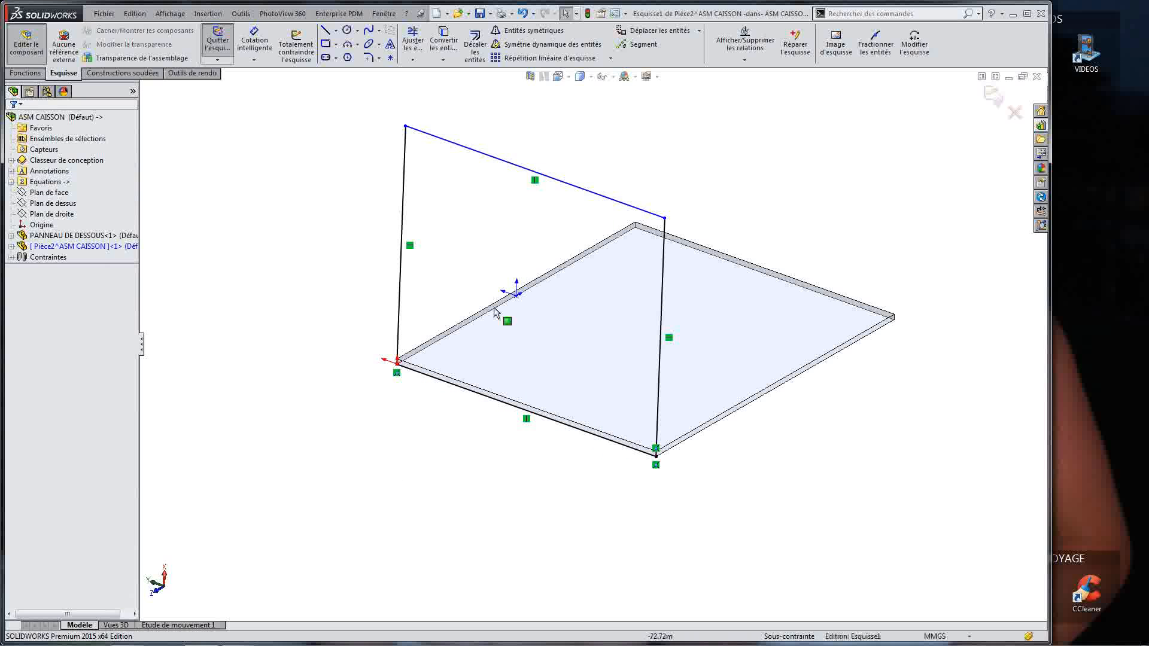
Step: Dimension the rectangle's vertical side and set its height to 750 mm
left_click(254, 41)
left_click(404, 220)
left_click(338, 216)
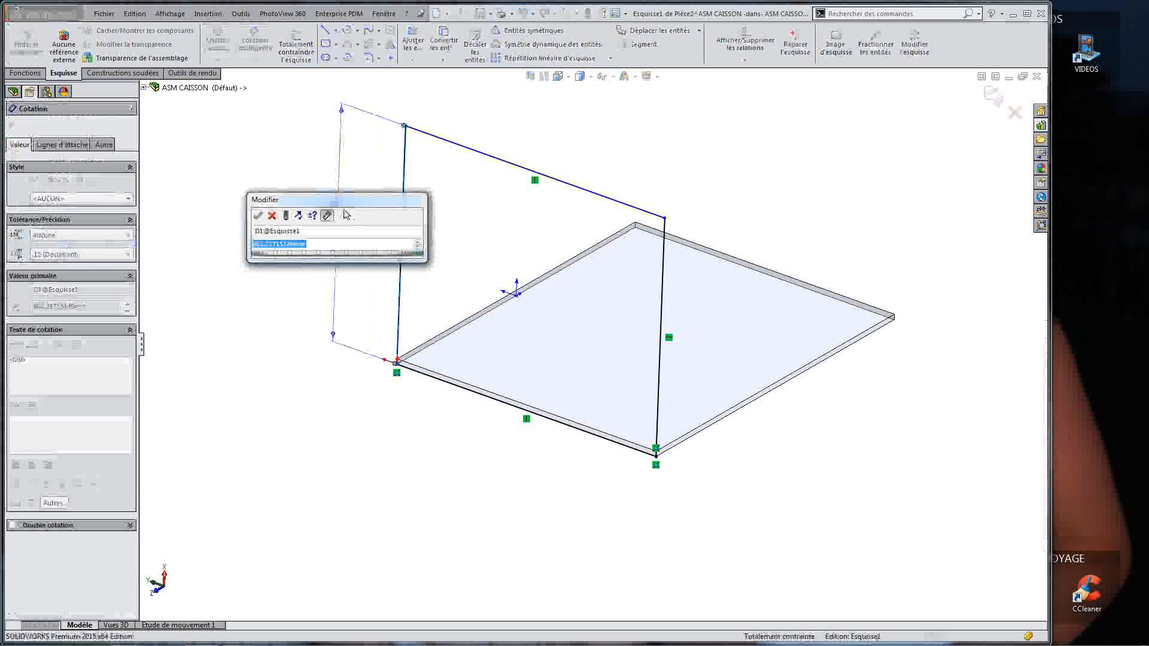
type("7500")
key("BackSpace")
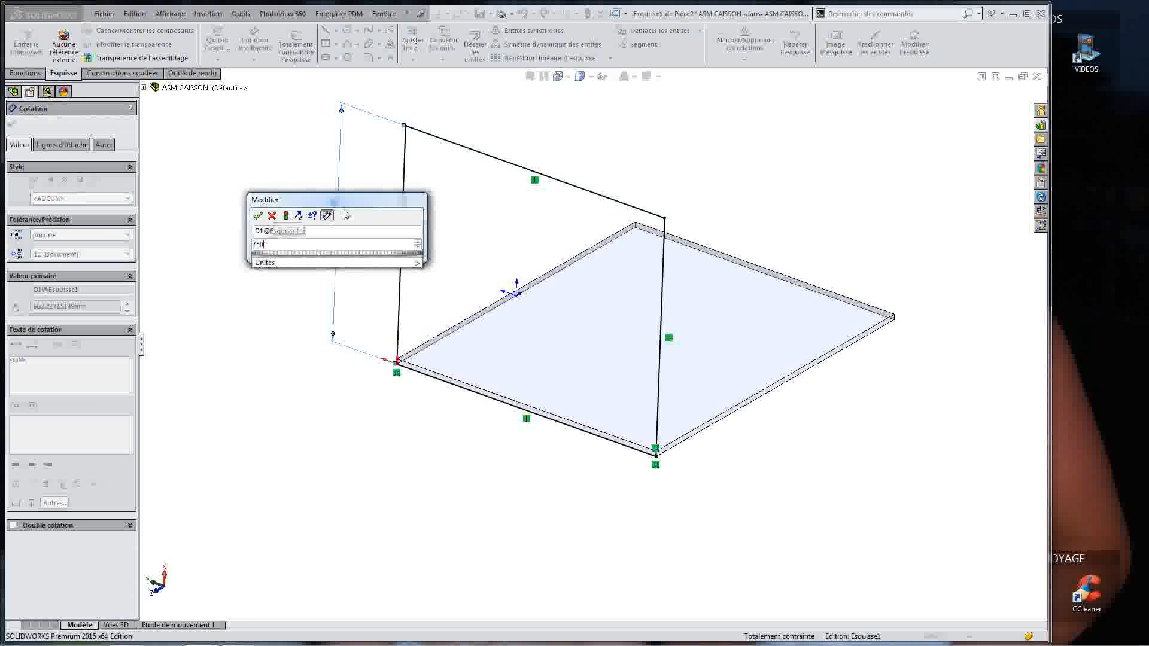
key("Return")
left_click(428, 485)
Step: Add a driven dimension to the rectangle's lower edge and place it clear below the sketch
scroll(596, 335, "up", 2)
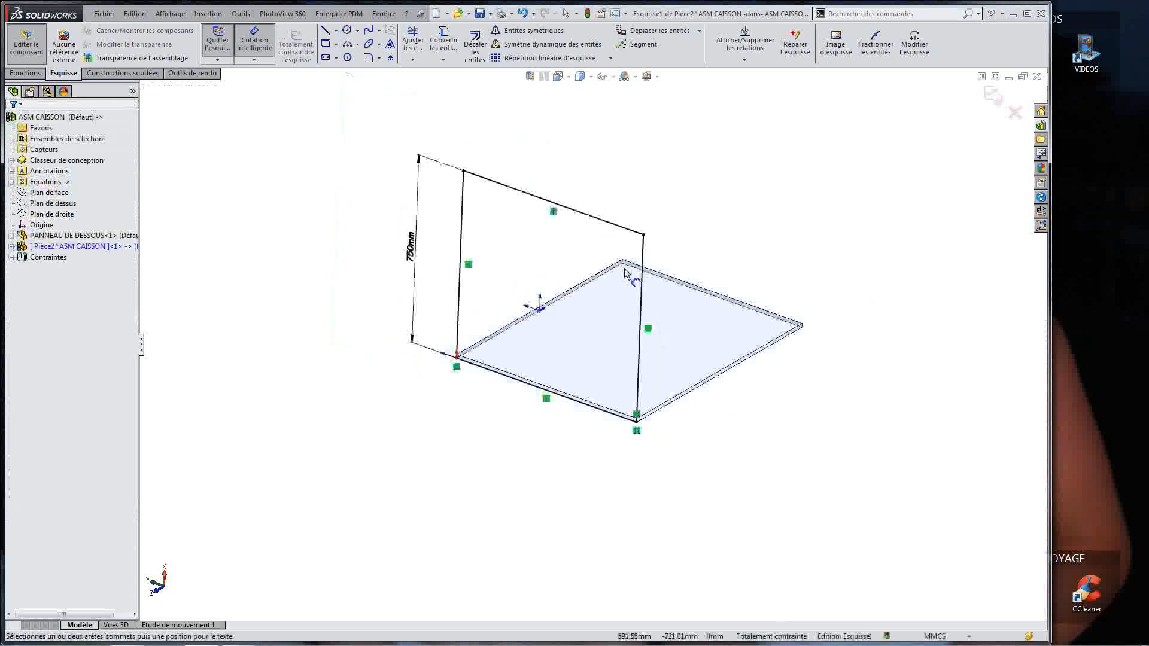
scroll(613, 254, "down", 2)
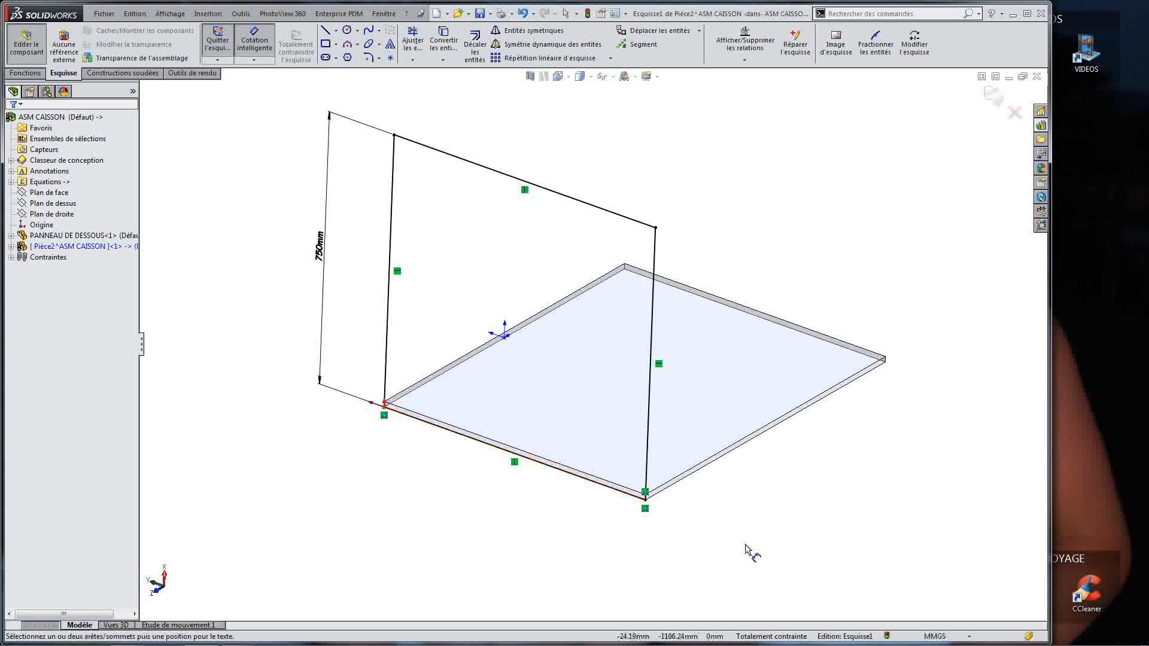
scroll(559, 513, "up", 1)
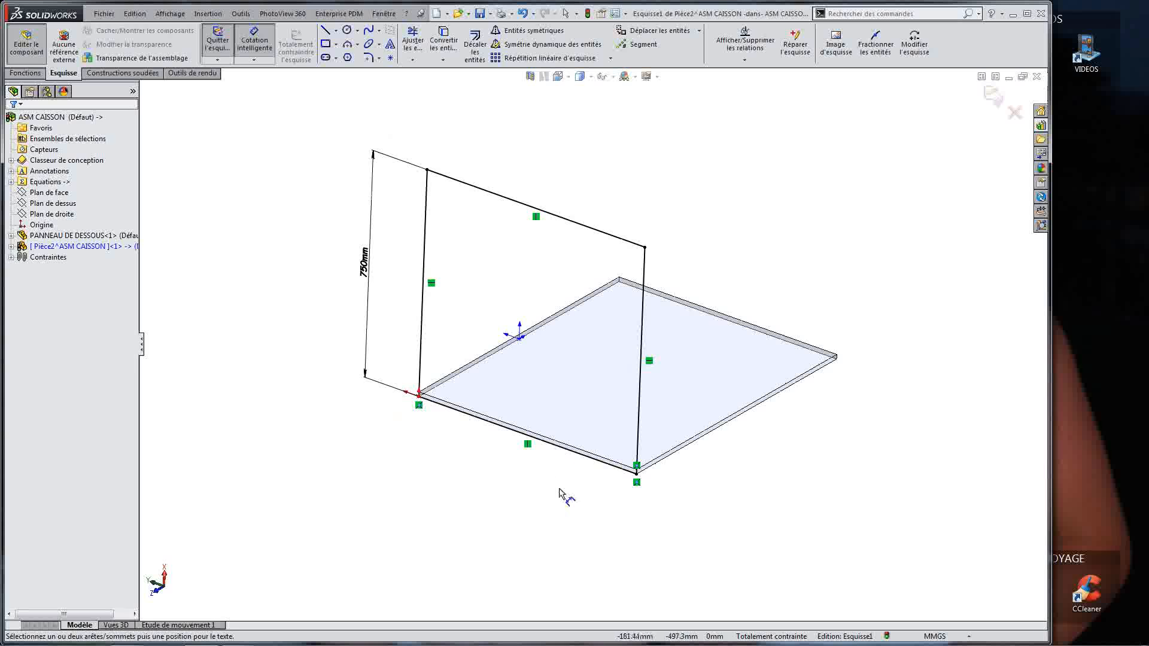
left_click(554, 444)
left_click(533, 478)
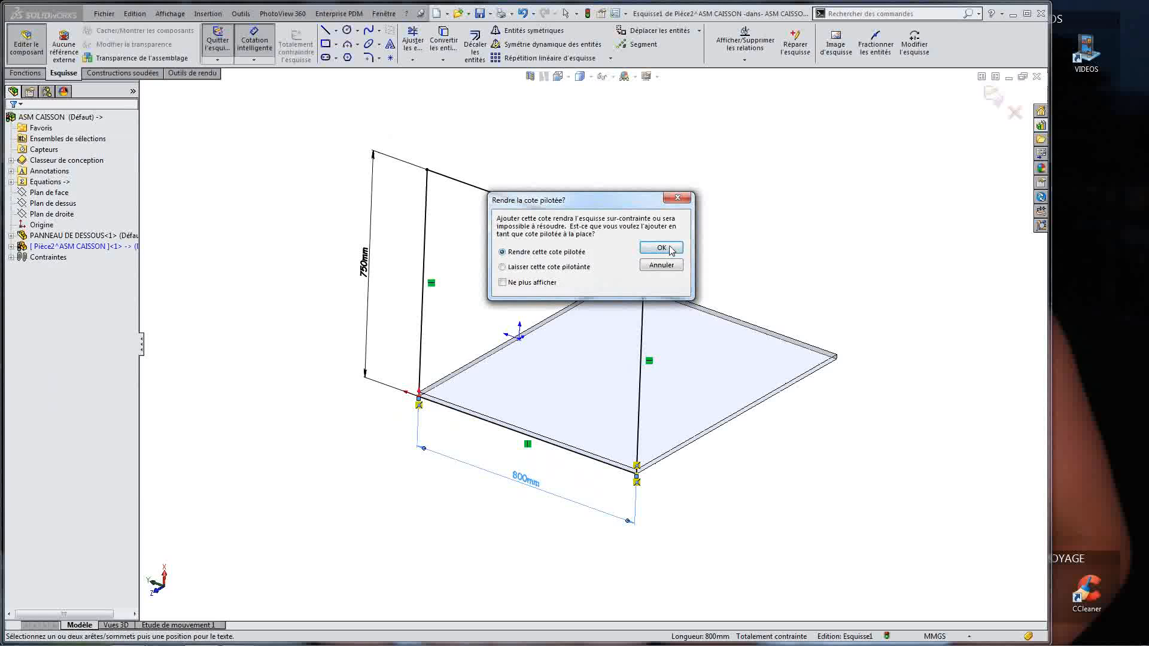
left_click(661, 247)
key("Escape")
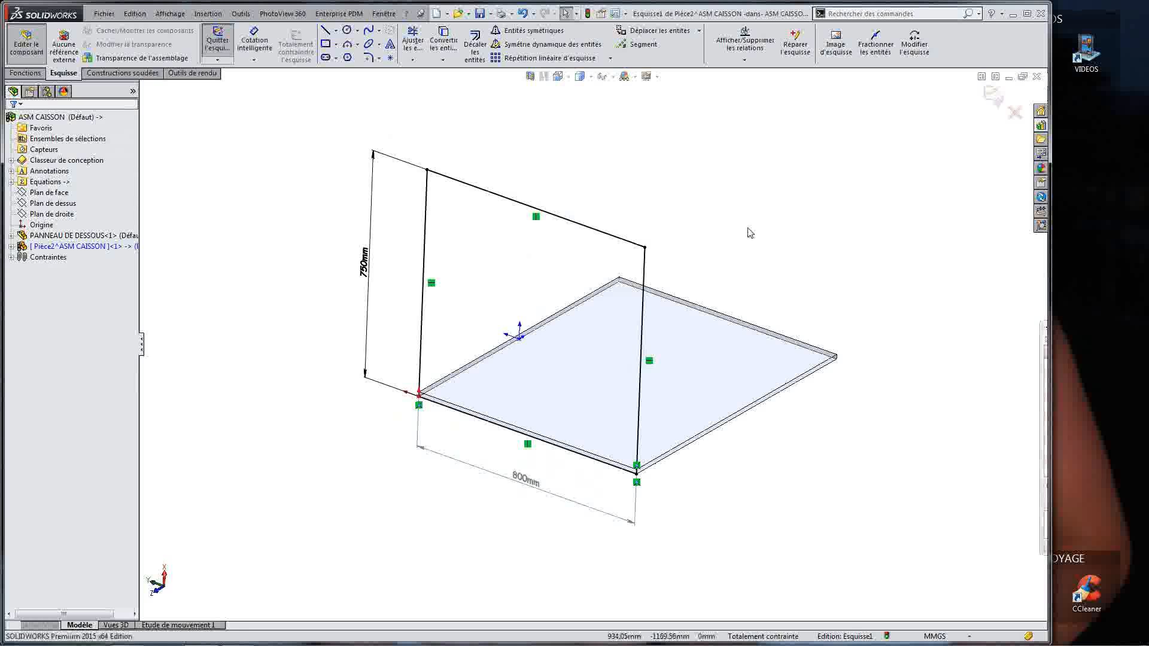
left_click_drag(526, 480, 515, 527)
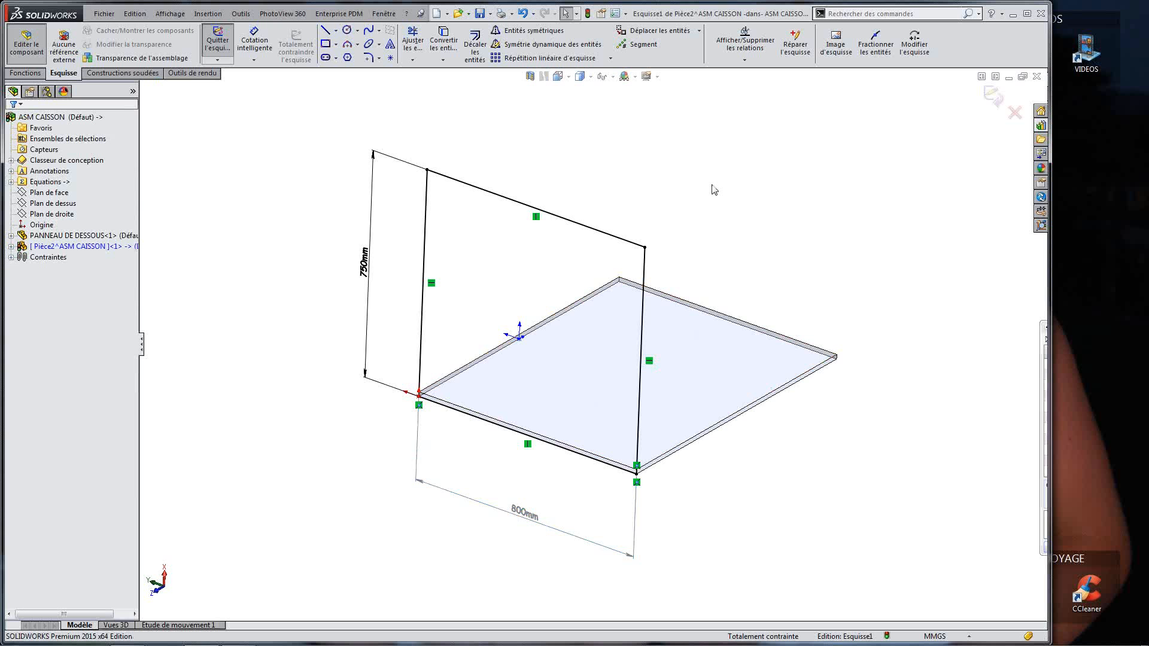
mouse_move(539, 277)
middle_mouse_down()
mouse_move(536, 224)
mouse_move(521, 267)
middle_mouse_up()
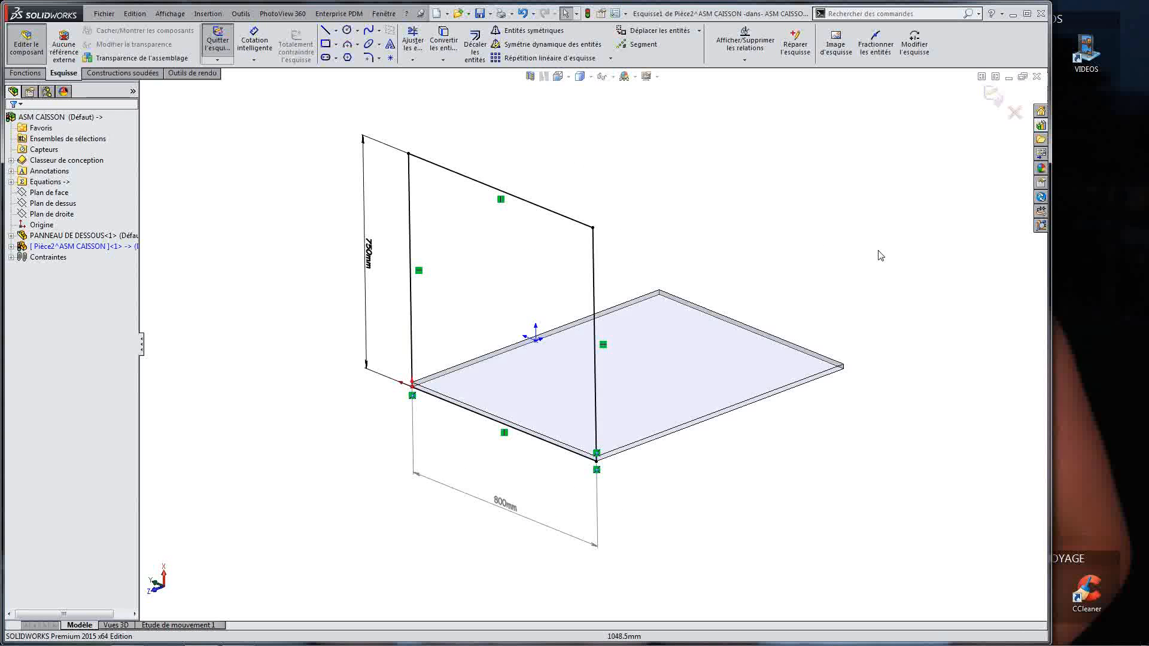
Step: Extrude the rectangle 19 mm away from the bottom panel, return to assembly editing and display the new side panel's dimensions
left_click(25, 72)
left_click(232, 47)
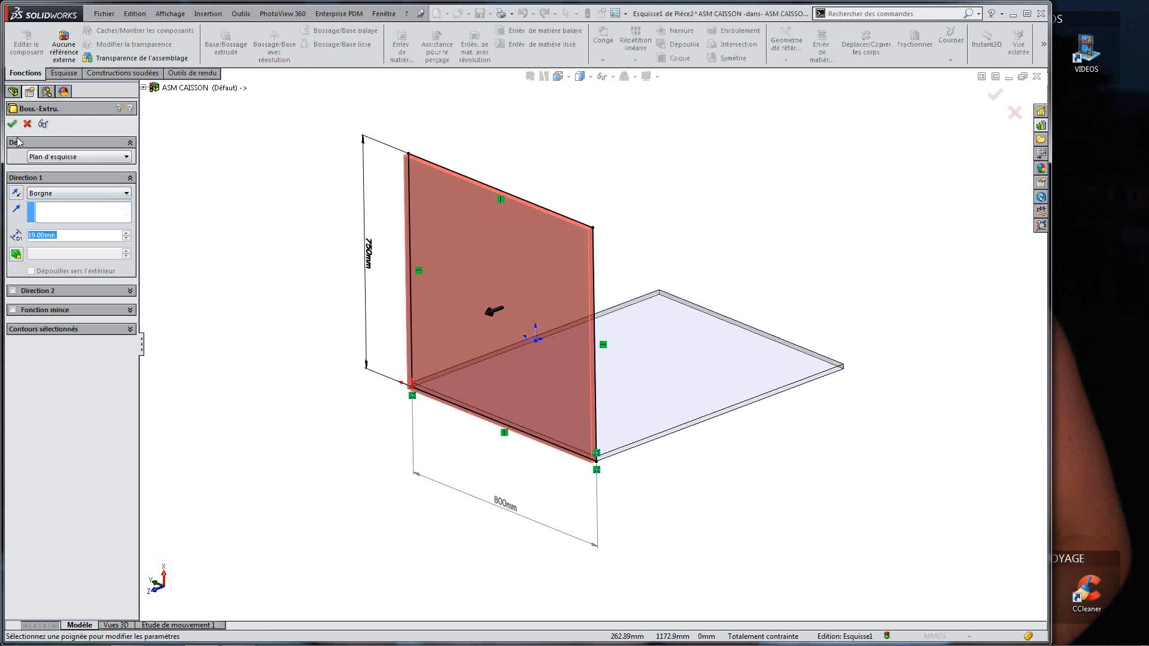
left_click(12, 124)
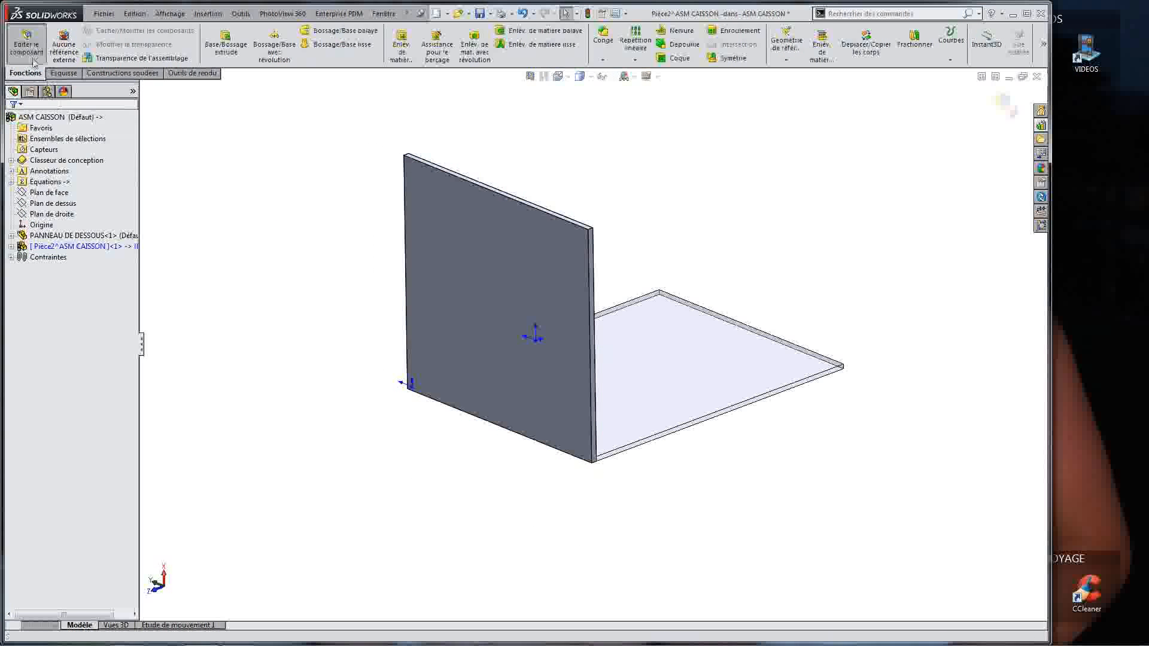
left_click(33, 61)
left_click(487, 288)
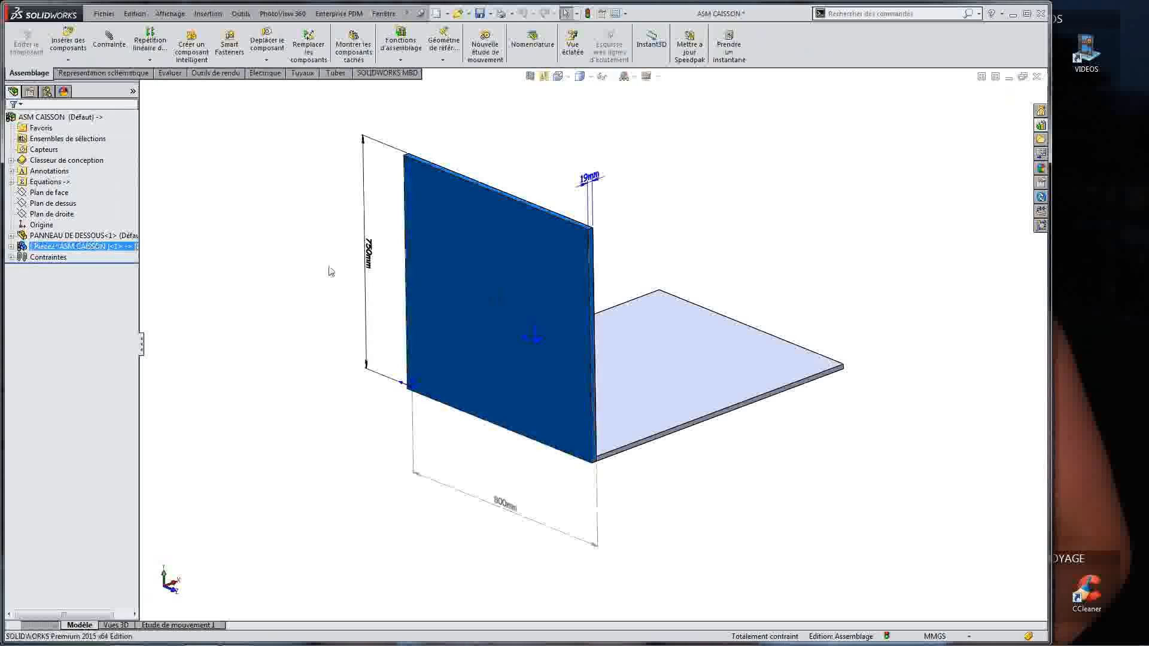
Step: Rename the new side panel component as PANNEAU LAT G
left_click(359, 261)
left_click(101, 246)
left_click(101, 246)
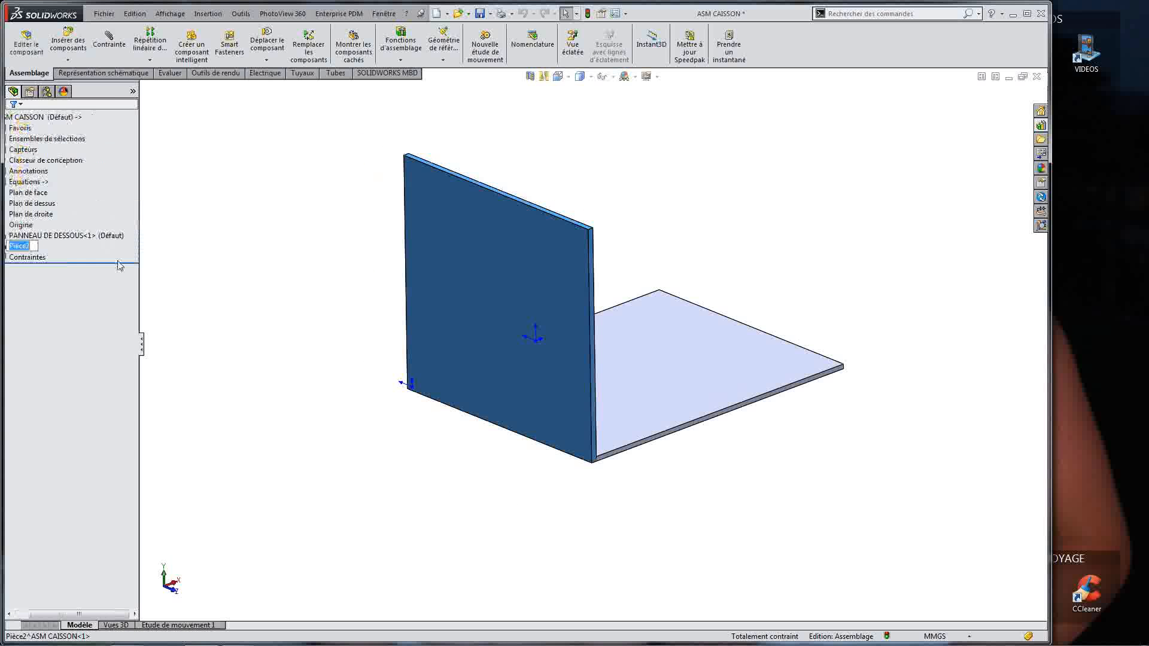
type("PANNEAU LAT G")
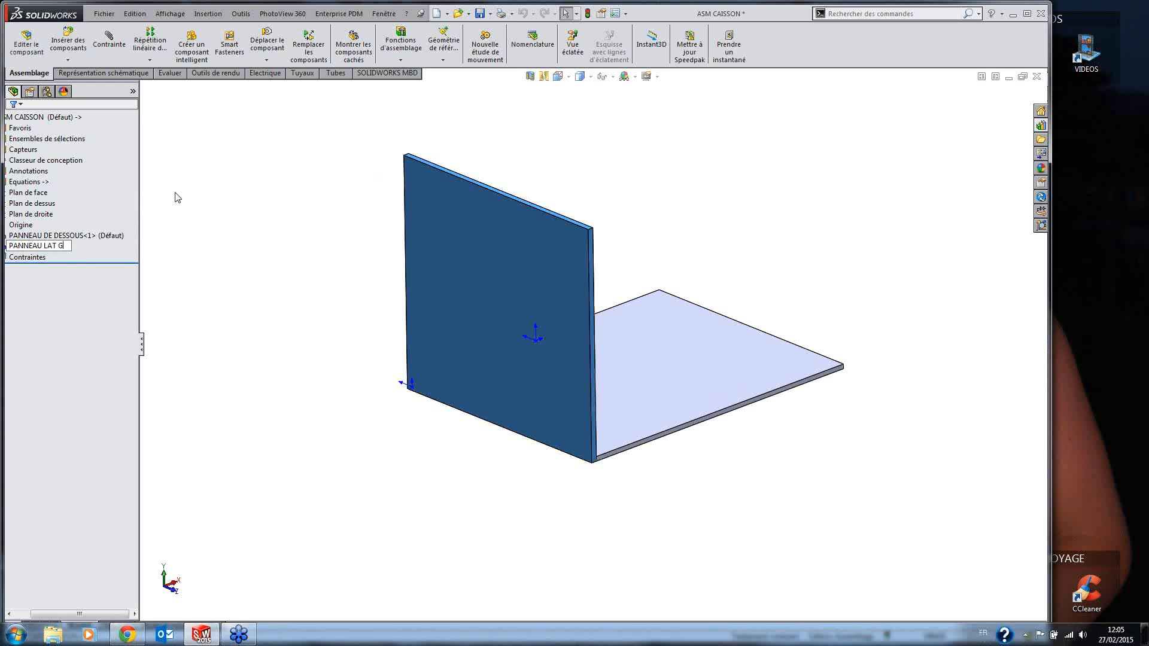
left_click(232, 215)
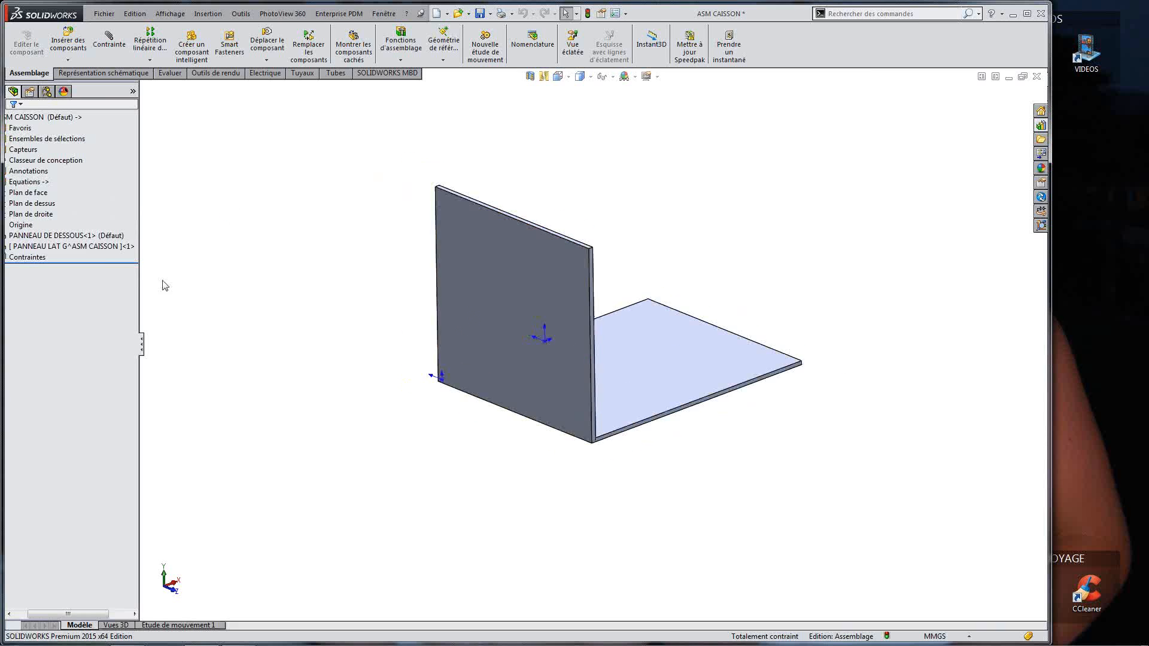
Step: Save PANNEAU LAT G to an external file in the same folder as the assembly
right_click(62, 247)
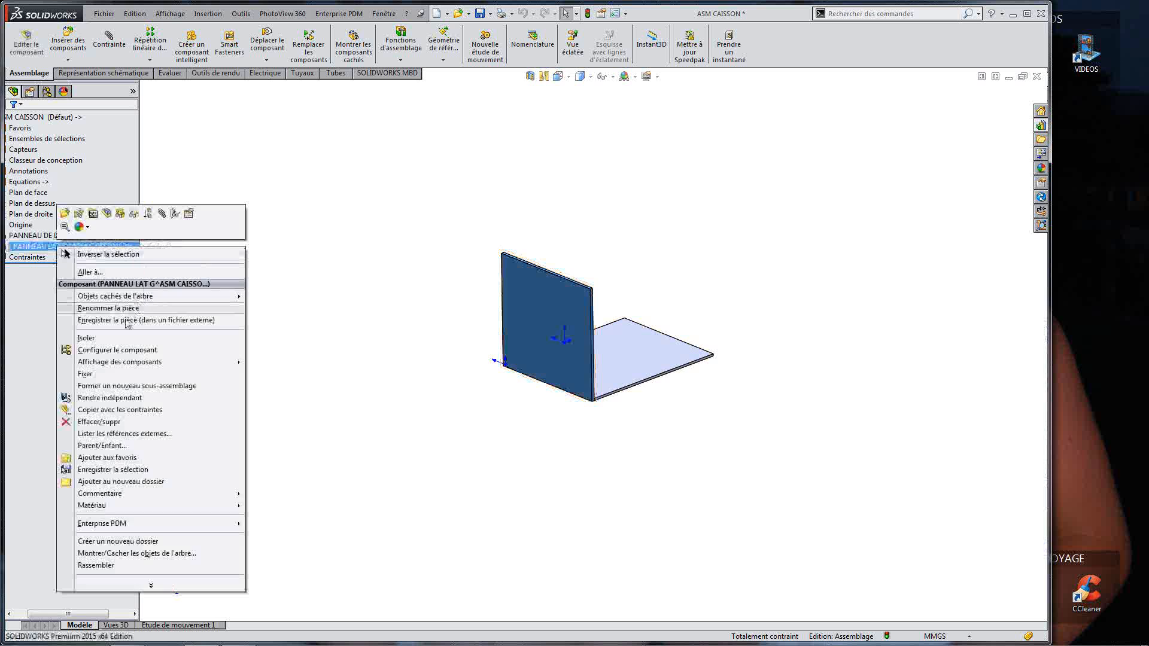
left_click(146, 319)
left_click(467, 354)
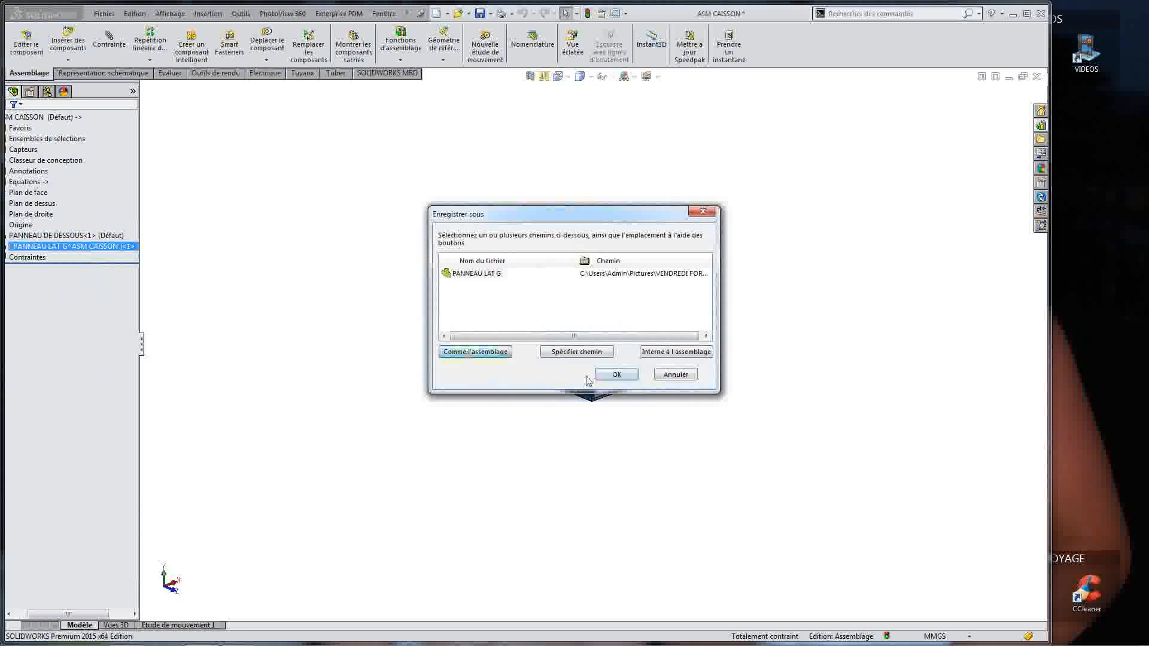
left_click(616, 374)
Step: Link the side panel's 750 mm height dimension to the global variable HAUTEUR DU CAISSON
middle_click_drag(552, 258, 449, 305)
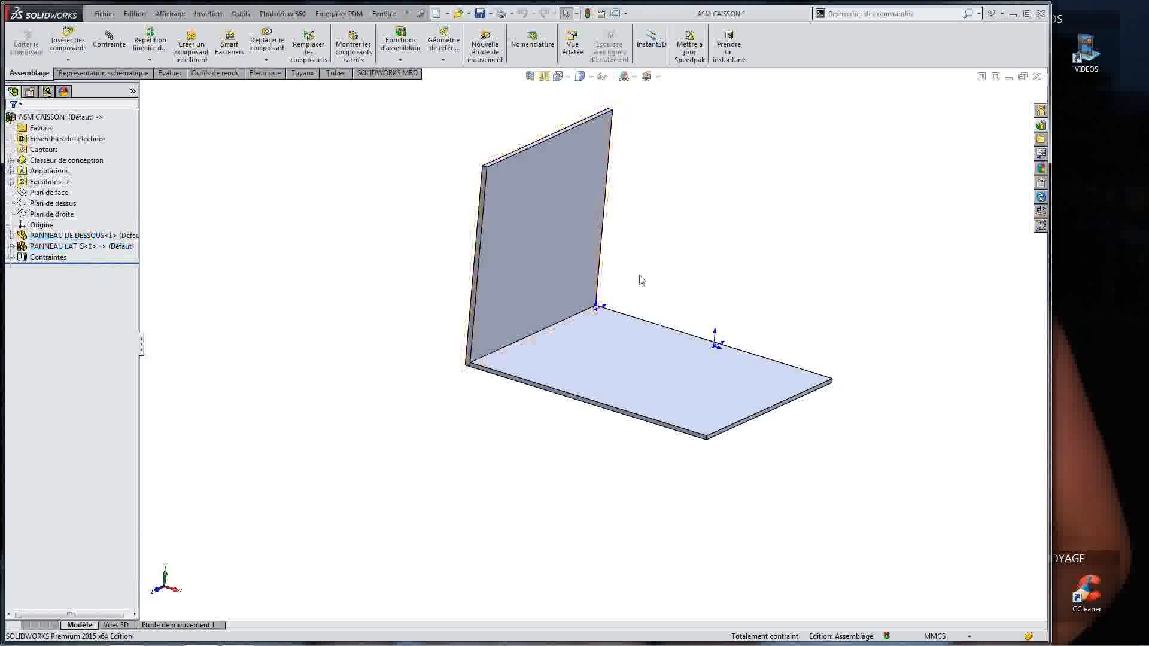
left_click(558, 248)
left_click(637, 201)
double_click(637, 201)
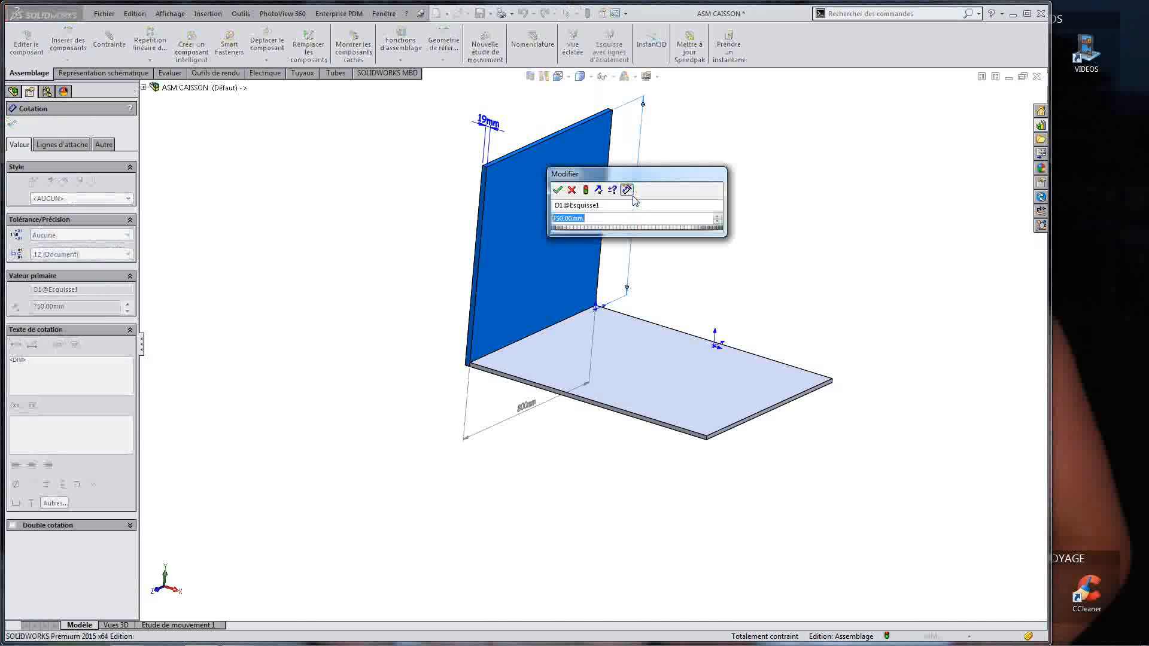
type("=")
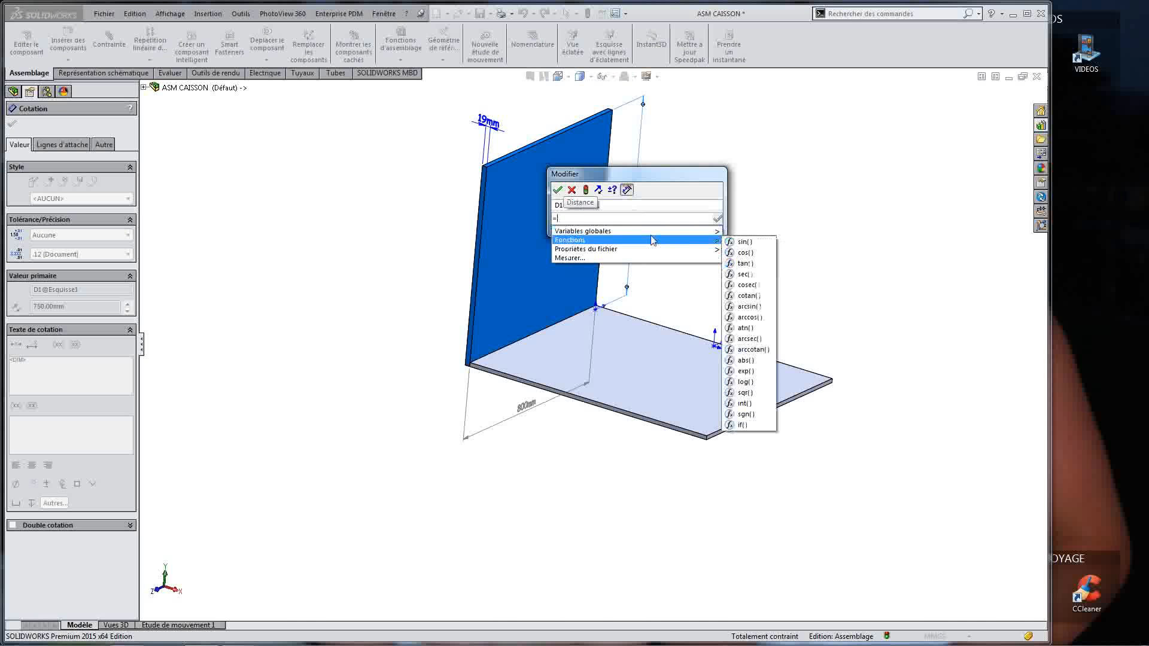
mouse_move(688, 231)
left_click(763, 266)
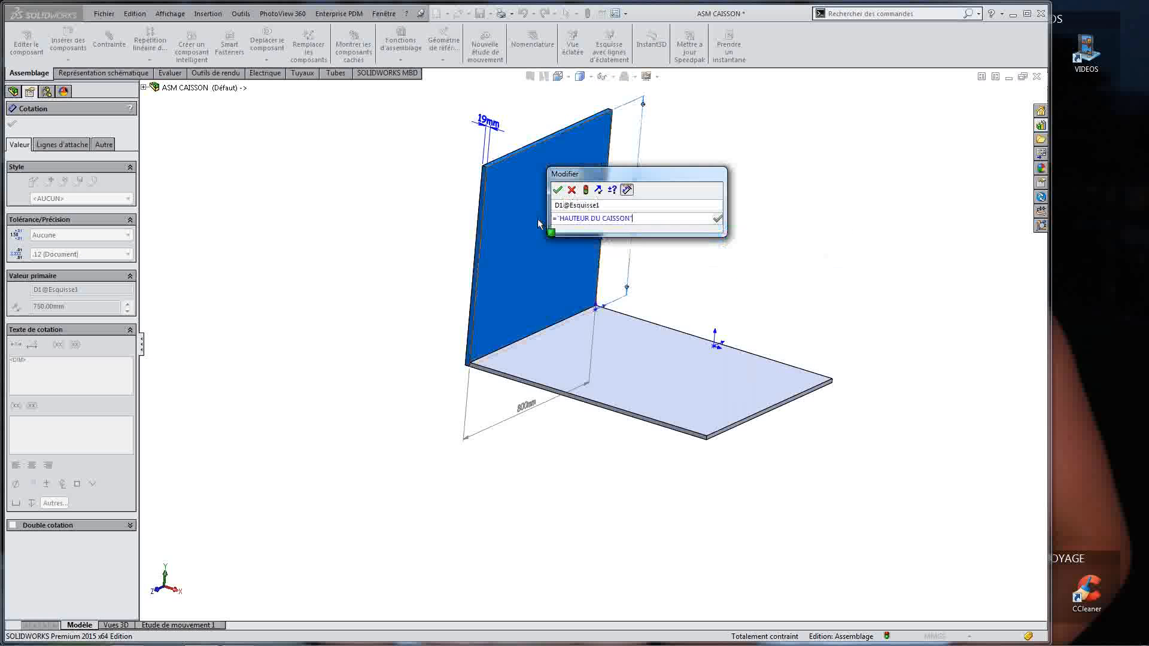
left_click(557, 190)
Step: Link the side panel's 19 mm thickness to the global variable EPAISSEUR DU CAISSON and save the assembly
double_click(487, 122)
type("=")
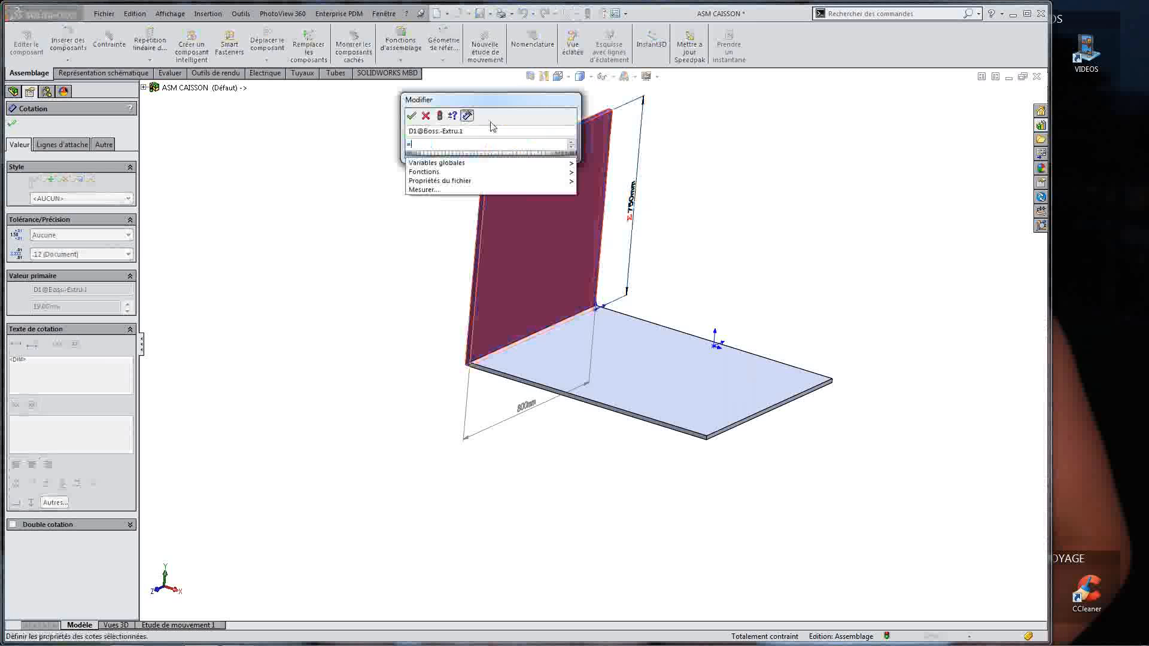
mouse_move(509, 174)
mouse_move(551, 156)
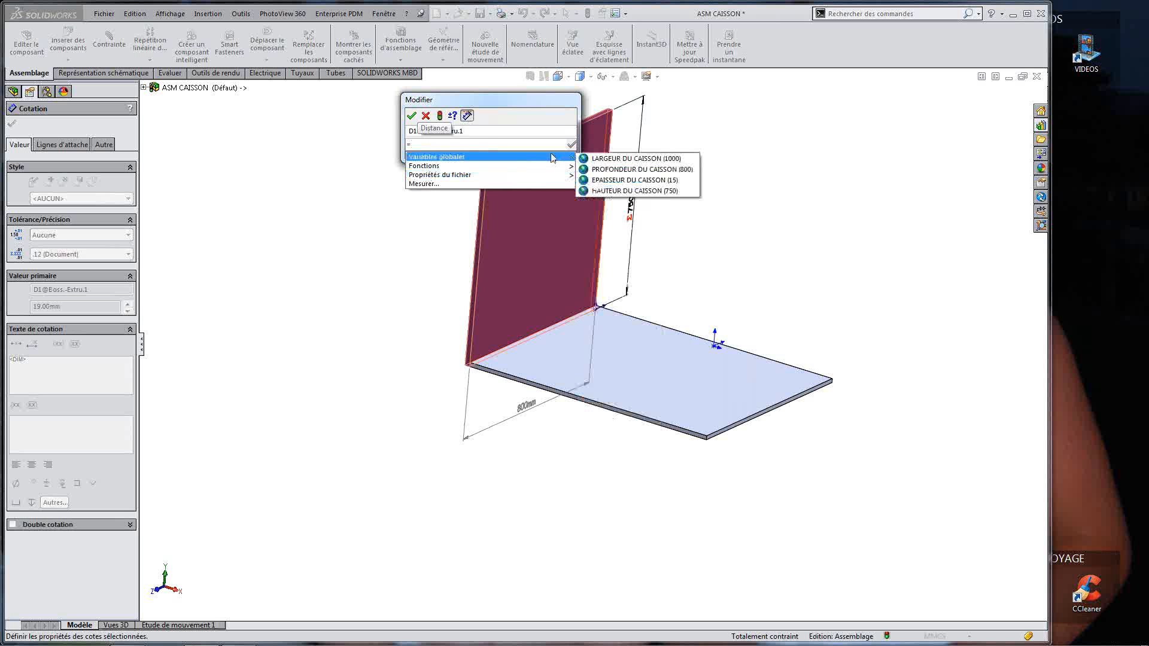
left_click(610, 179)
left_click(411, 116)
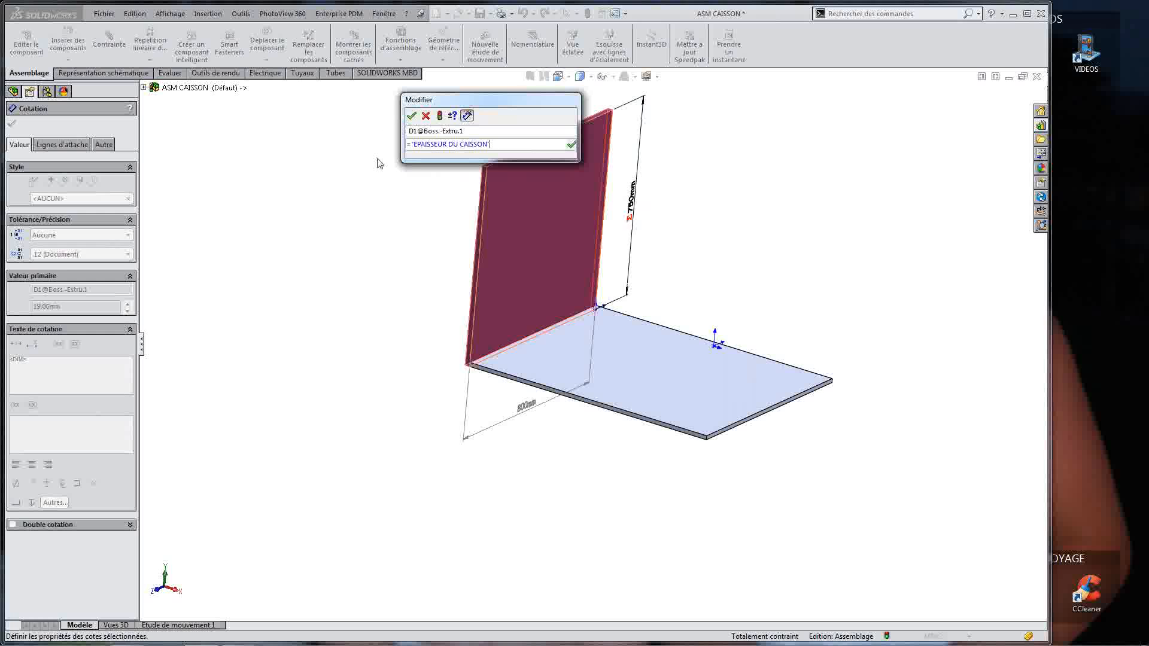
left_click(427, 152)
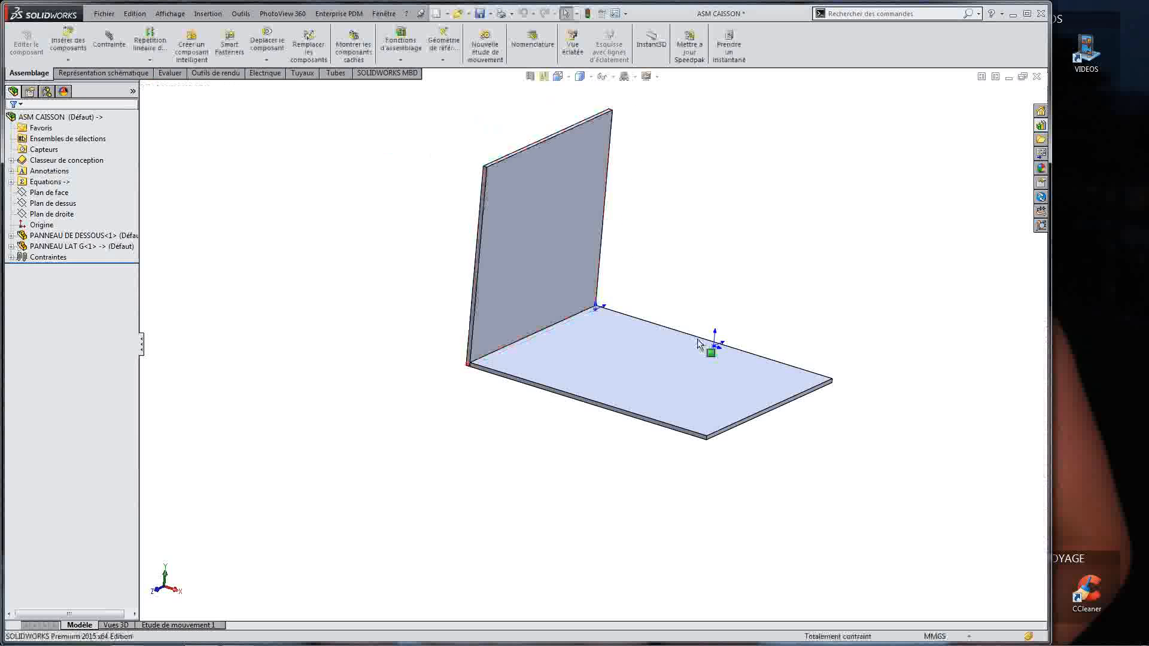
key("ctrl+s")
left_click(383, 322)
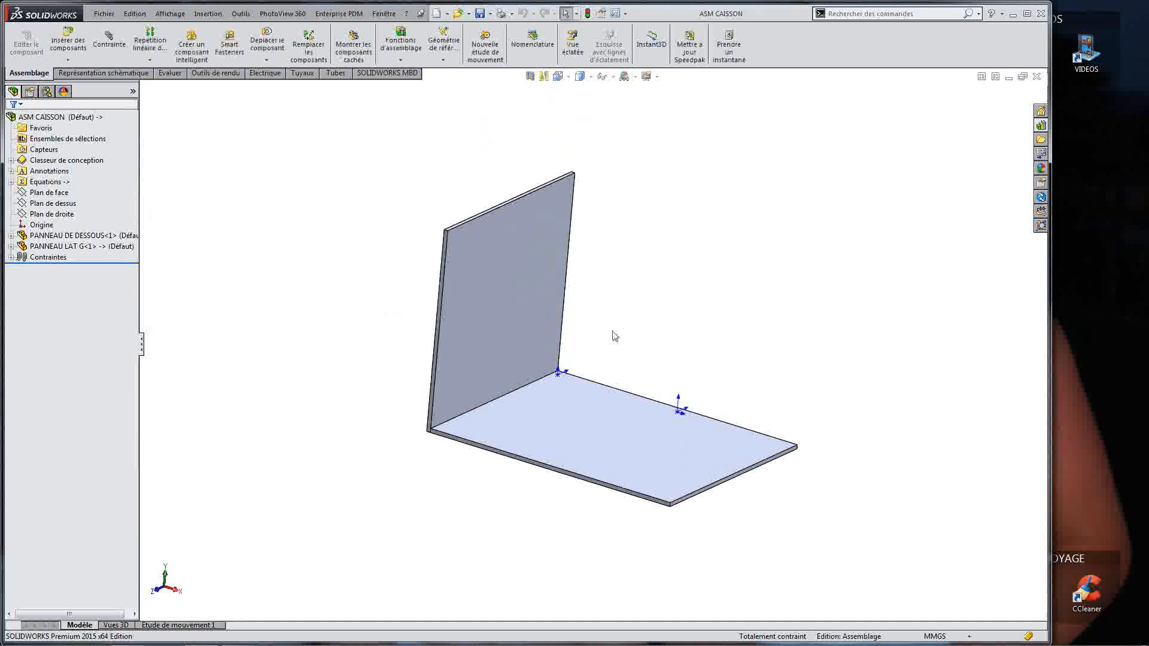
Step: Set up a component mirror of PANNEAU LAT G about Plan de droite, creating an opposite-hand version
middle_click_drag(610, 333, 635, 341)
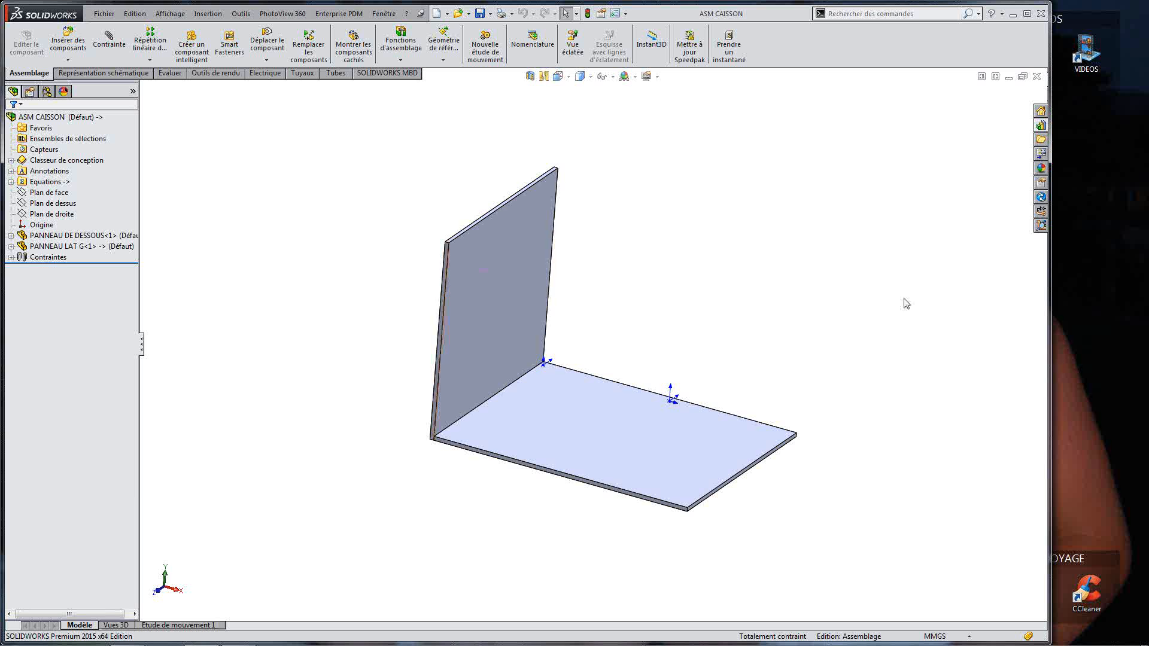
left_click(150, 60)
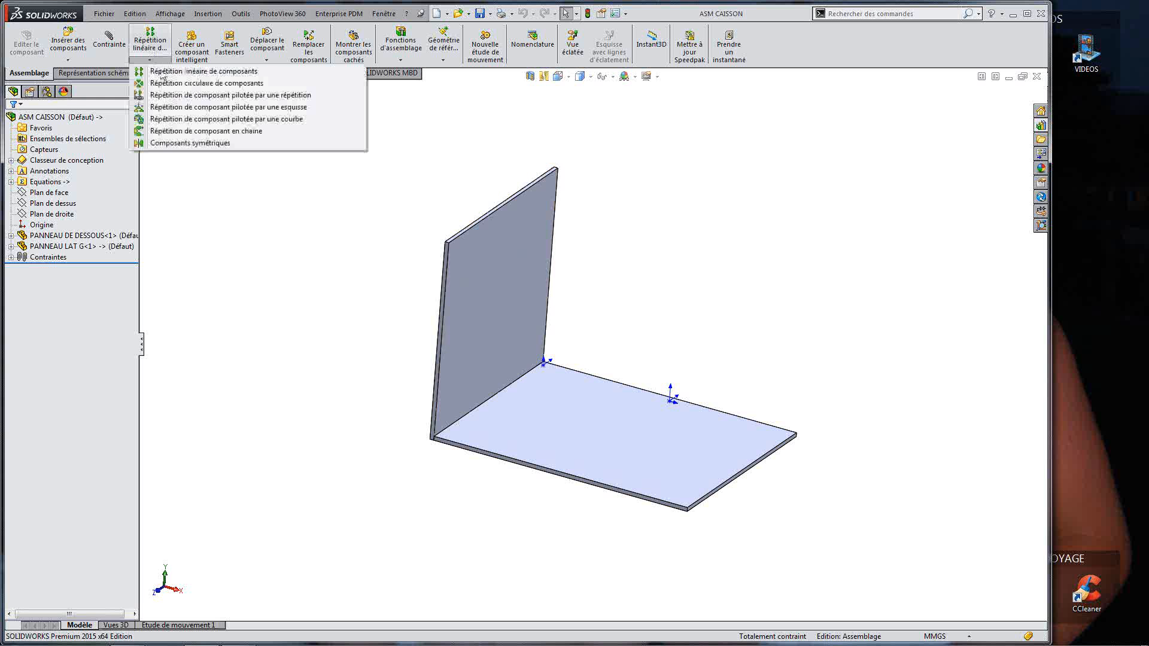
left_click(179, 143)
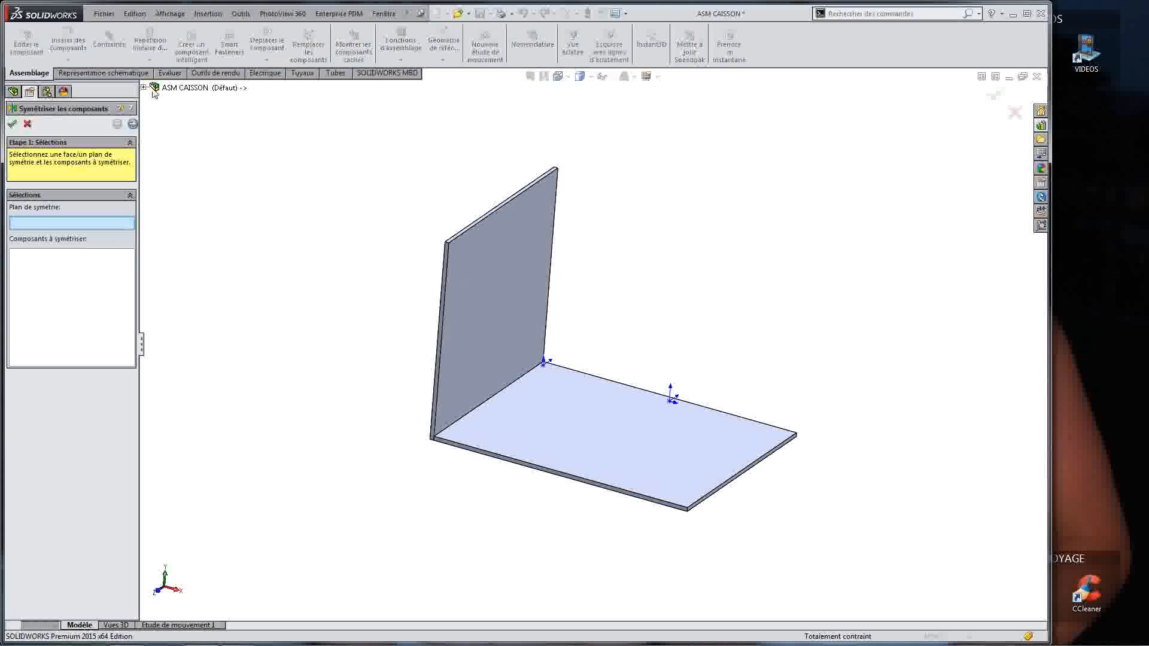
left_click(196, 183)
mouse_move(297, 259)
middle_mouse_down()
mouse_move(359, 259)
mouse_move(315, 259)
middle_mouse_up()
left_click(519, 323)
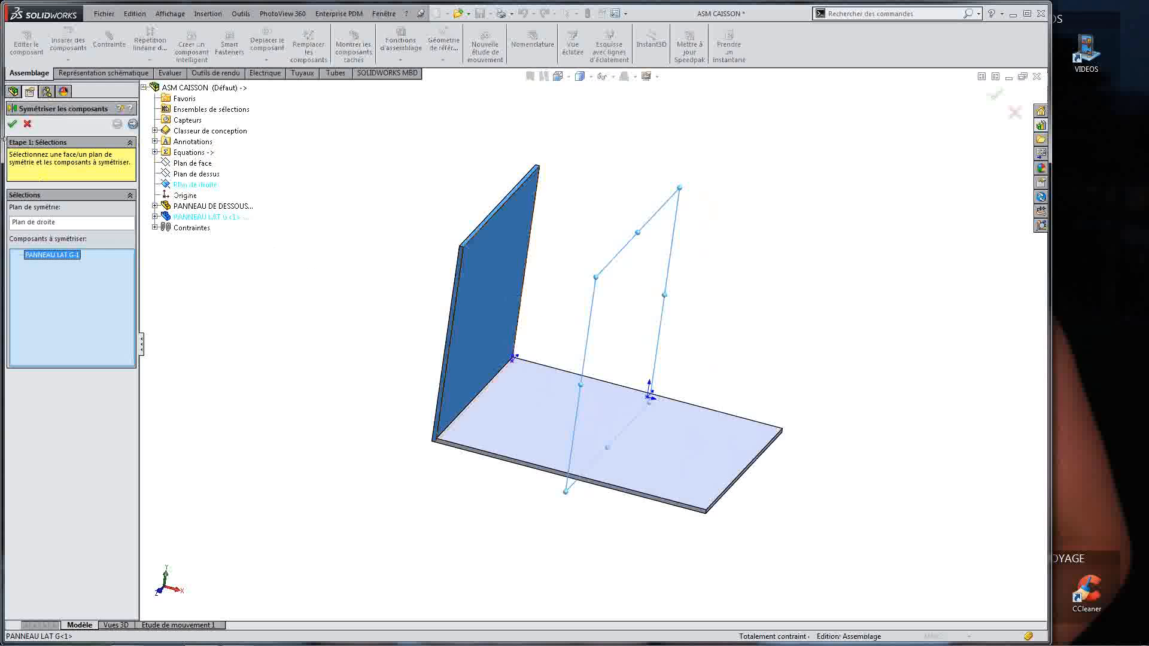
left_click(133, 124)
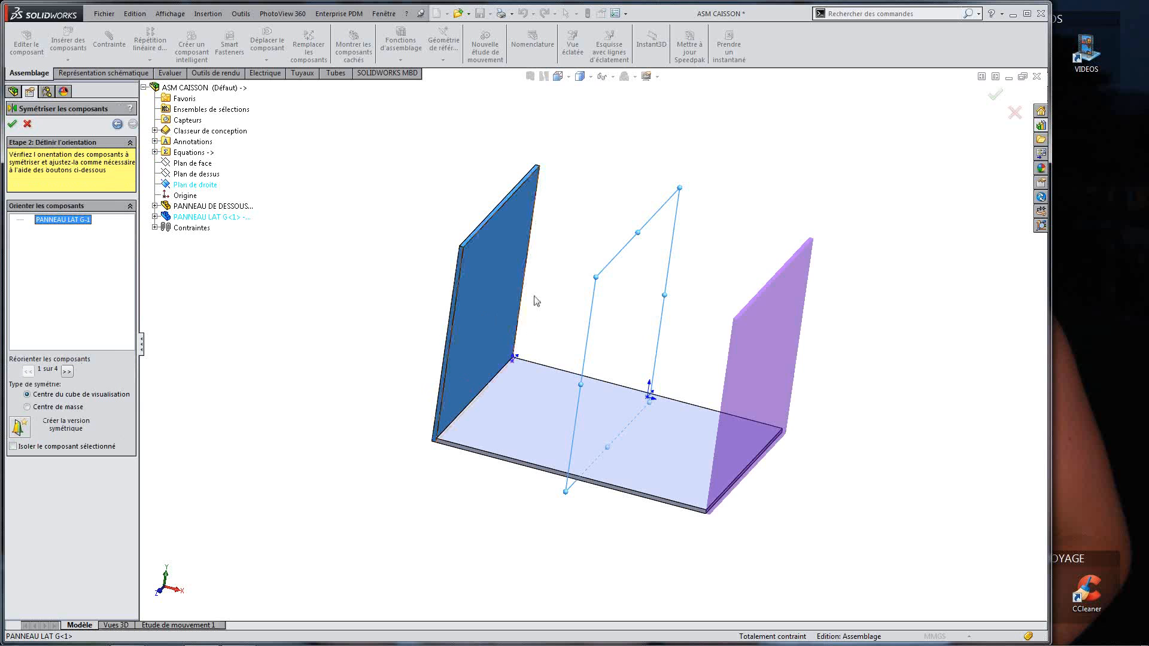
middle_click_drag(338, 305, 226, 366)
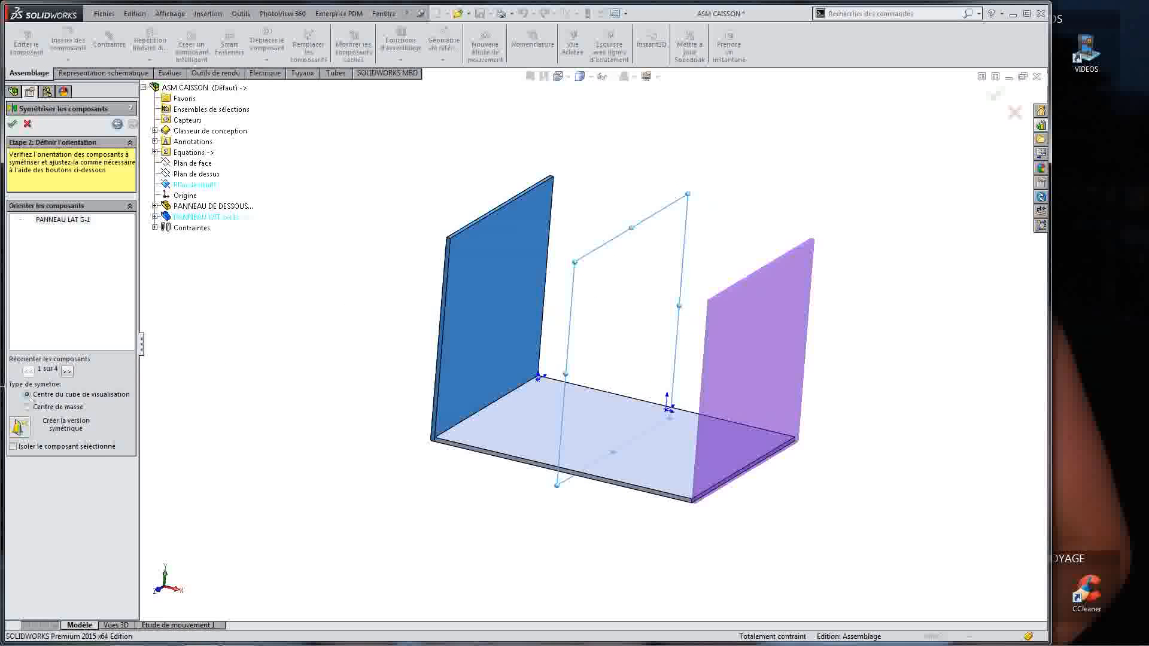
left_click(20, 429)
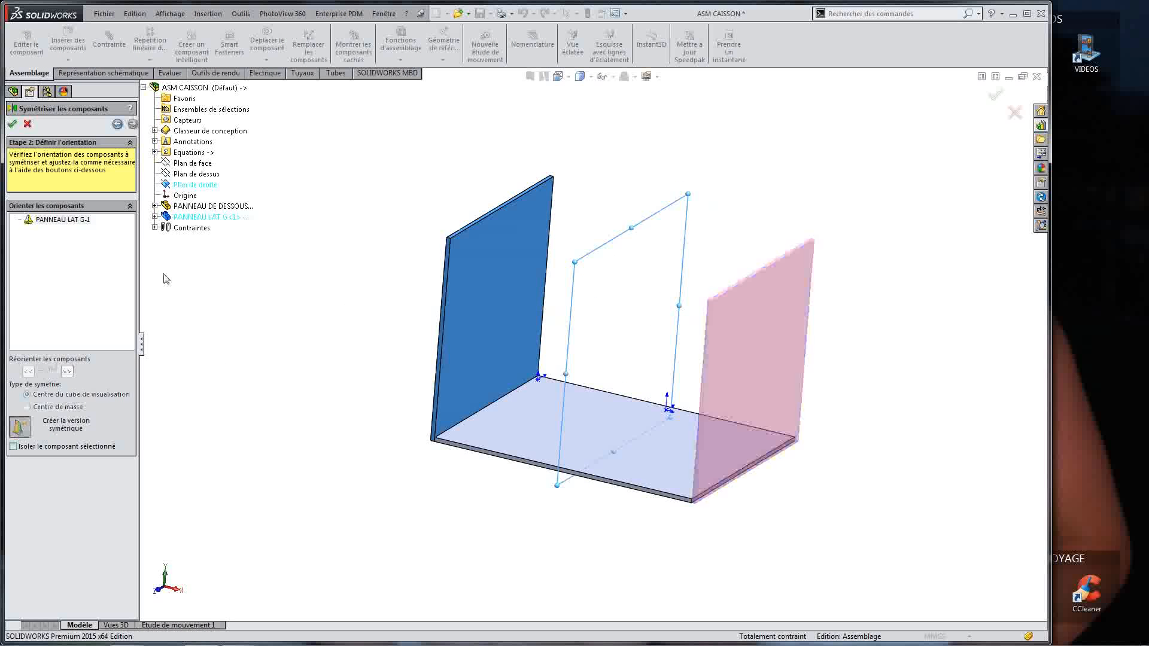
left_click(133, 124)
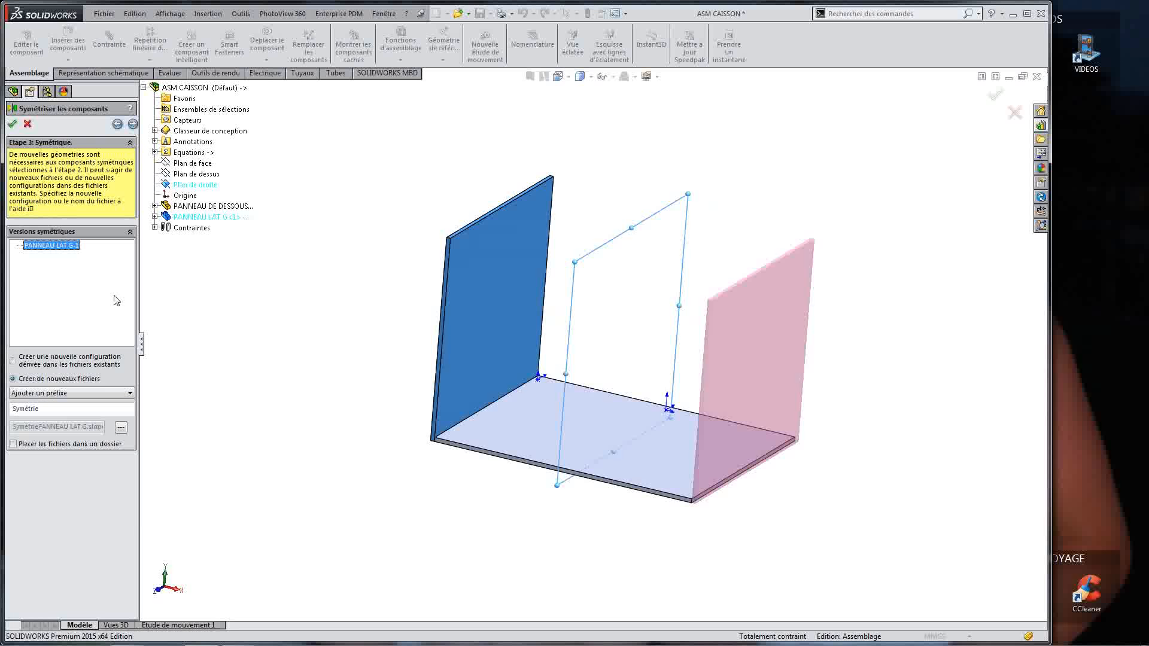
Step: Give the mirrored panel's new file the custom name D and complete the mirror with the default transfer options
left_click(74, 394)
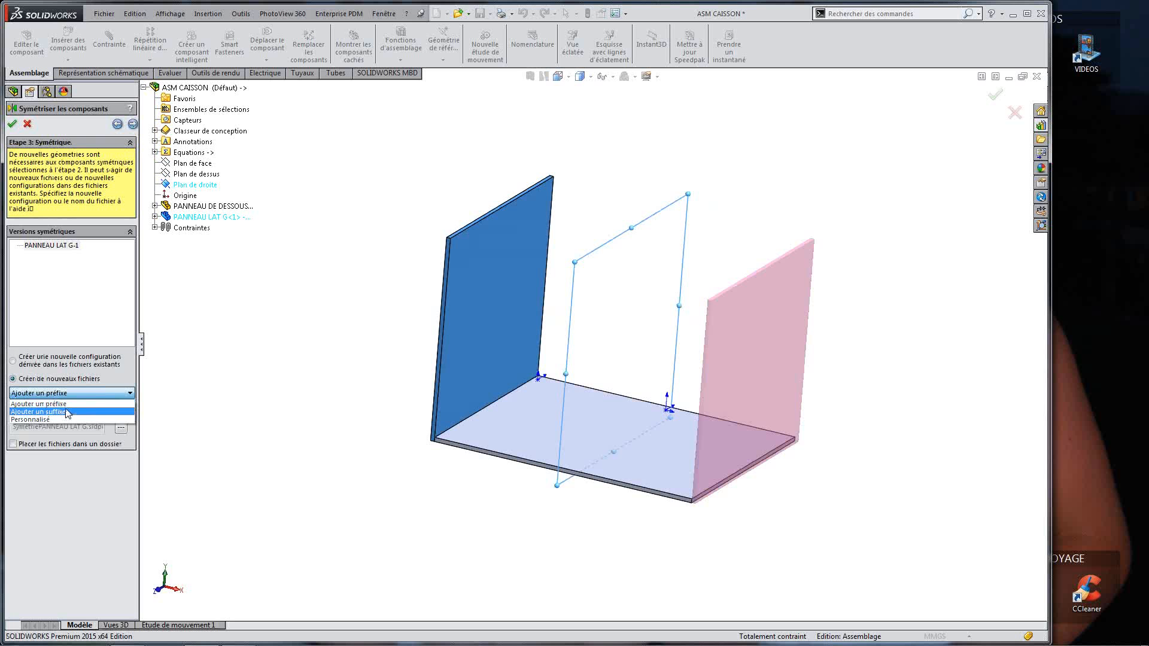
left_click(64, 419)
double_click(60, 427)
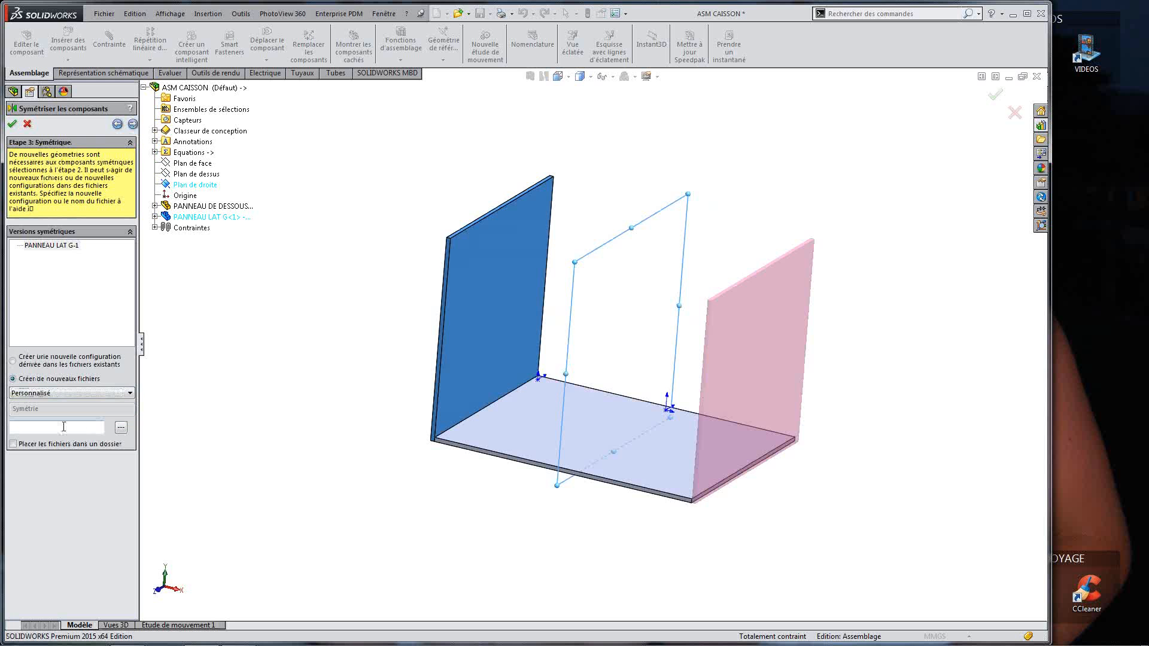
type("D")
left_click(132, 124)
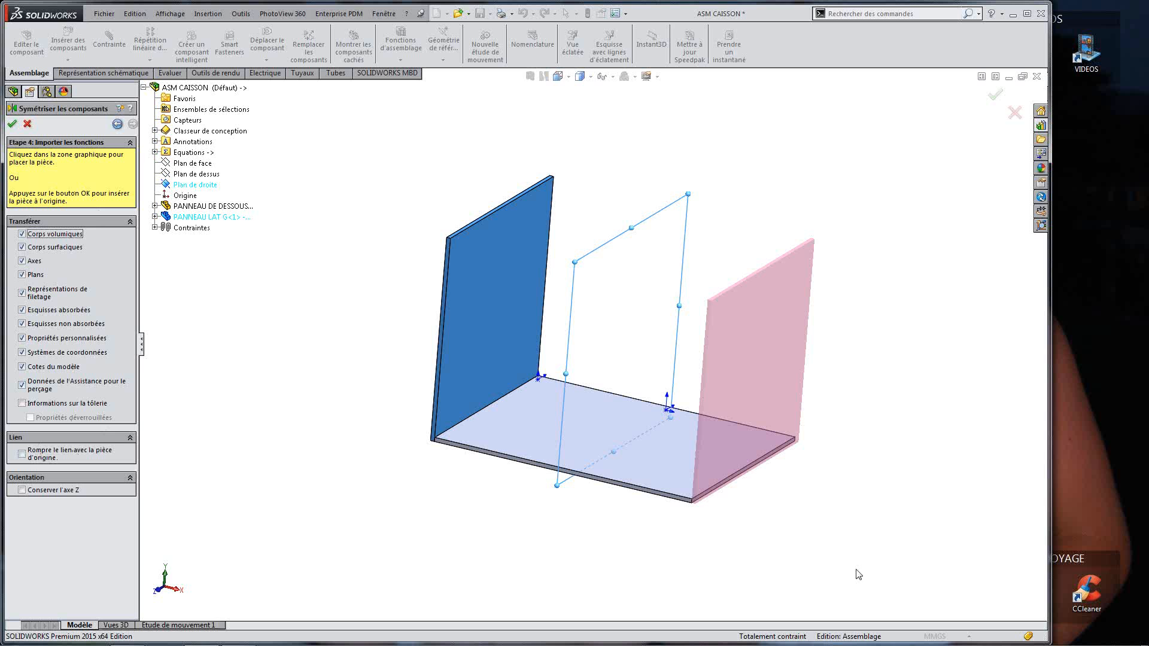
left_click(12, 124)
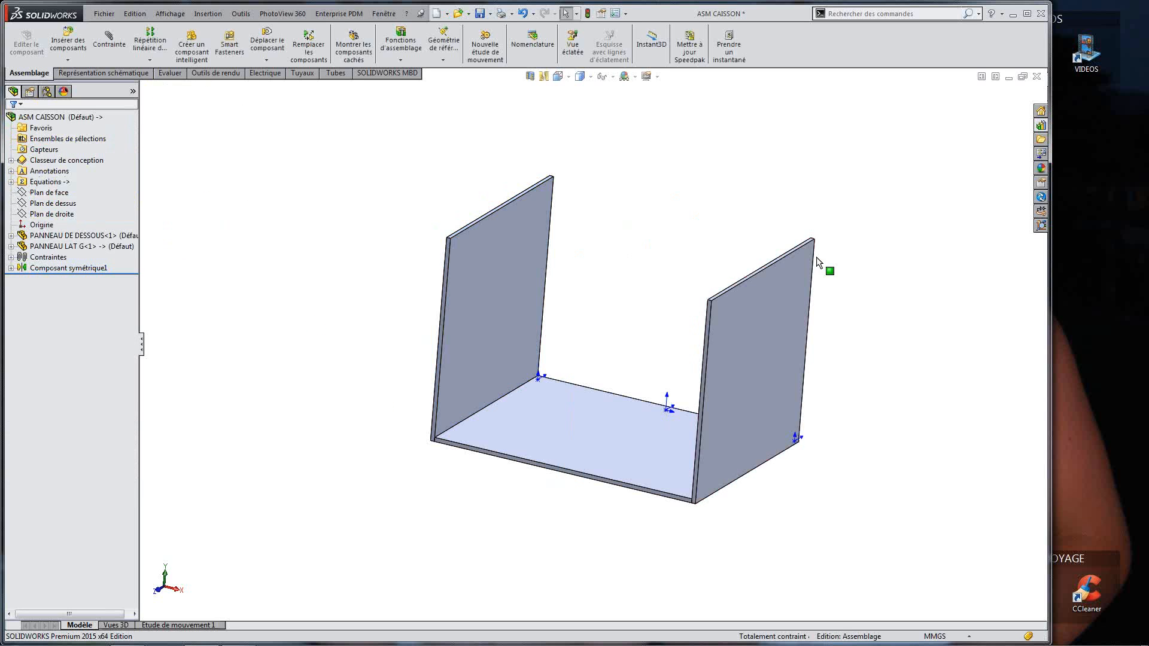
Step: Set the global variable HAUTEUR DU CAISSON to 850 in the assembly's equations
mouse_move(817, 261)
middle_mouse_down()
mouse_move(895, 223)
mouse_move(808, 267)
middle_mouse_up()
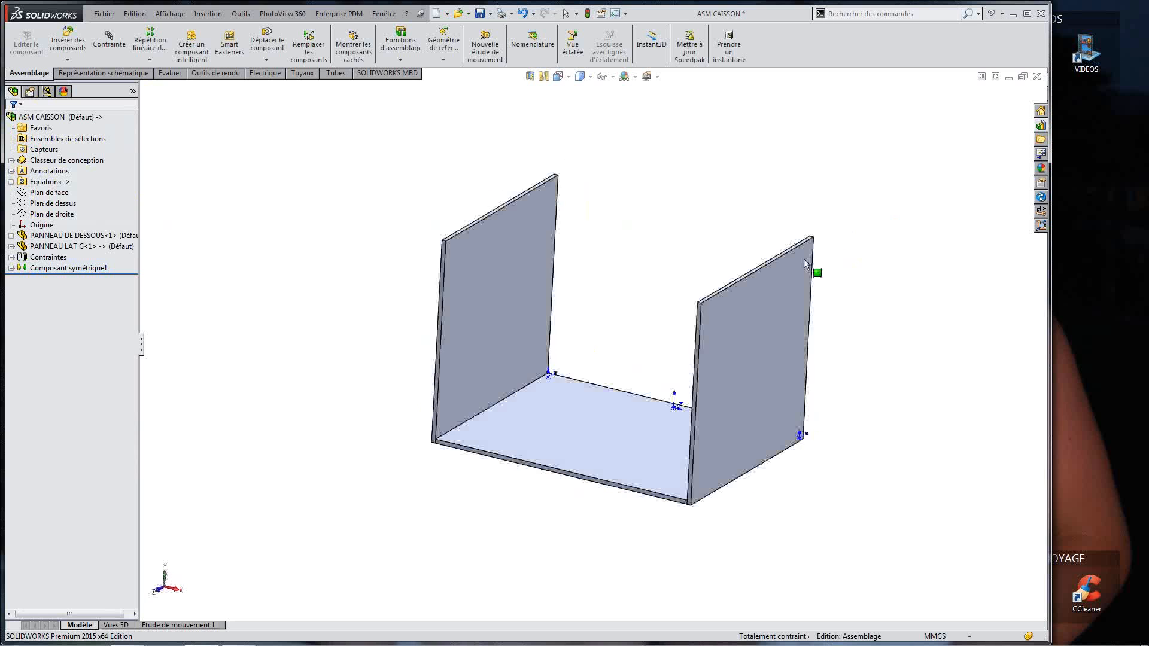
double_click(517, 298)
left_click(398, 266)
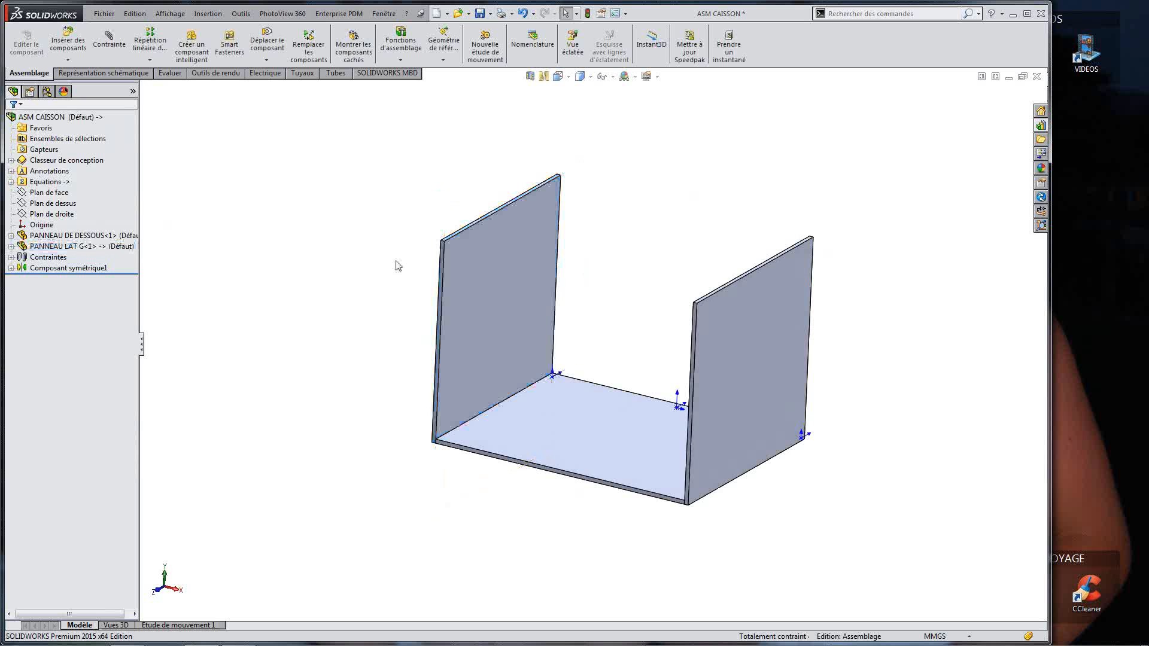
right_click(51, 183)
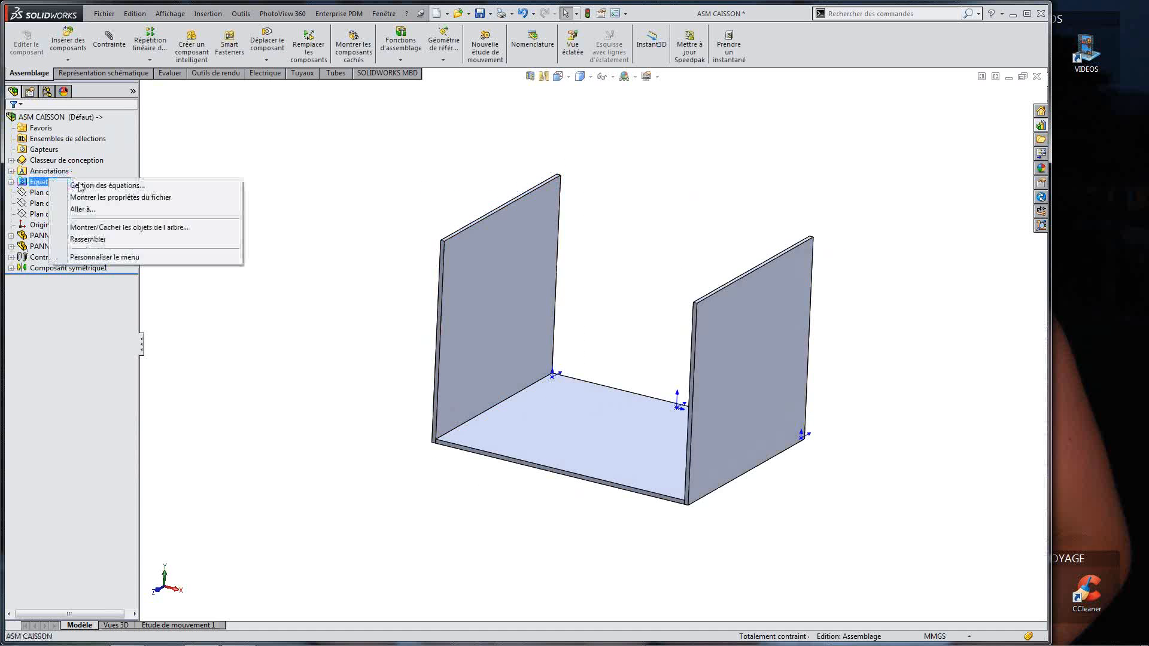
left_click(71, 185)
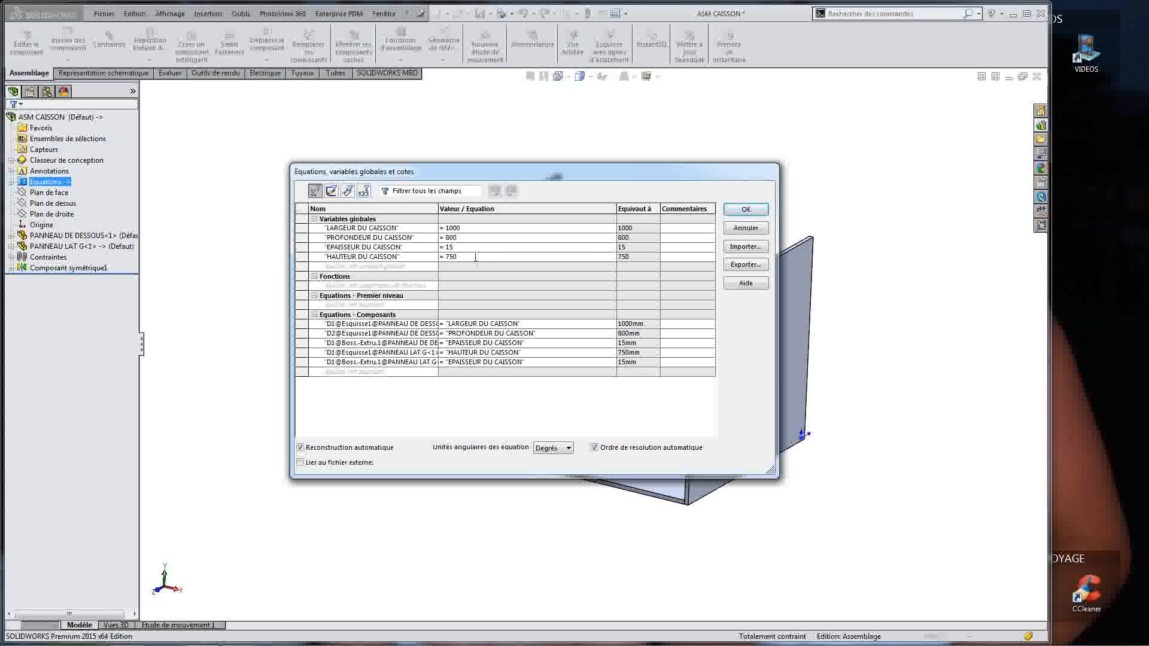
key("BackSpace")
key("BackSpace")
key("BackSpace")
type("850")
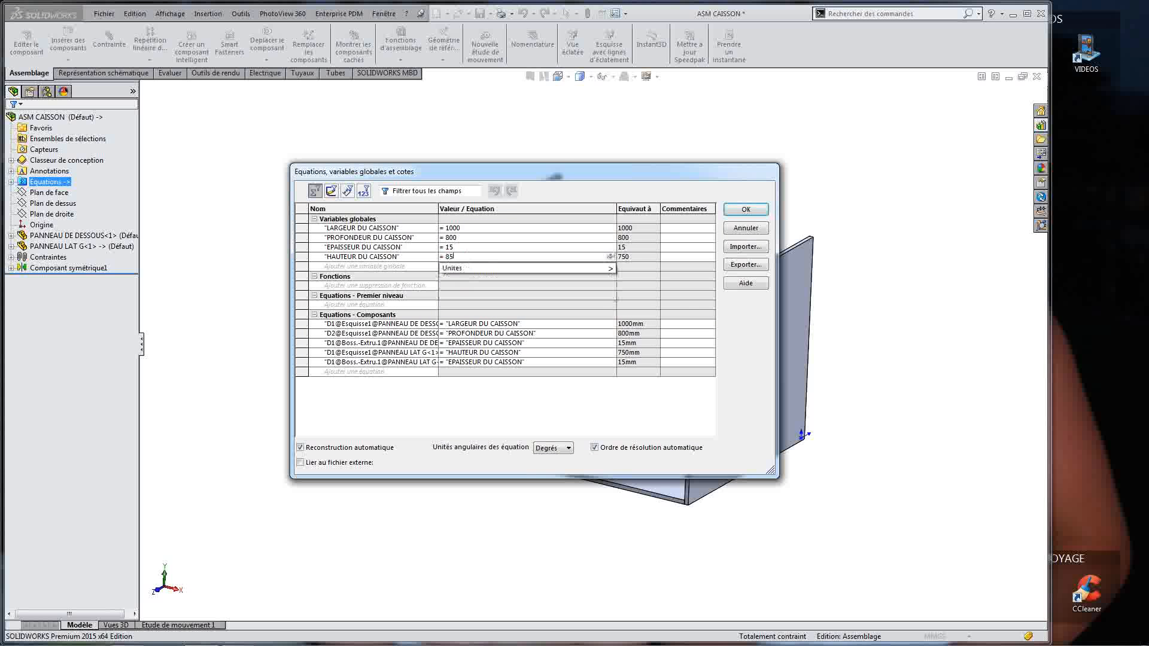
key("Return")
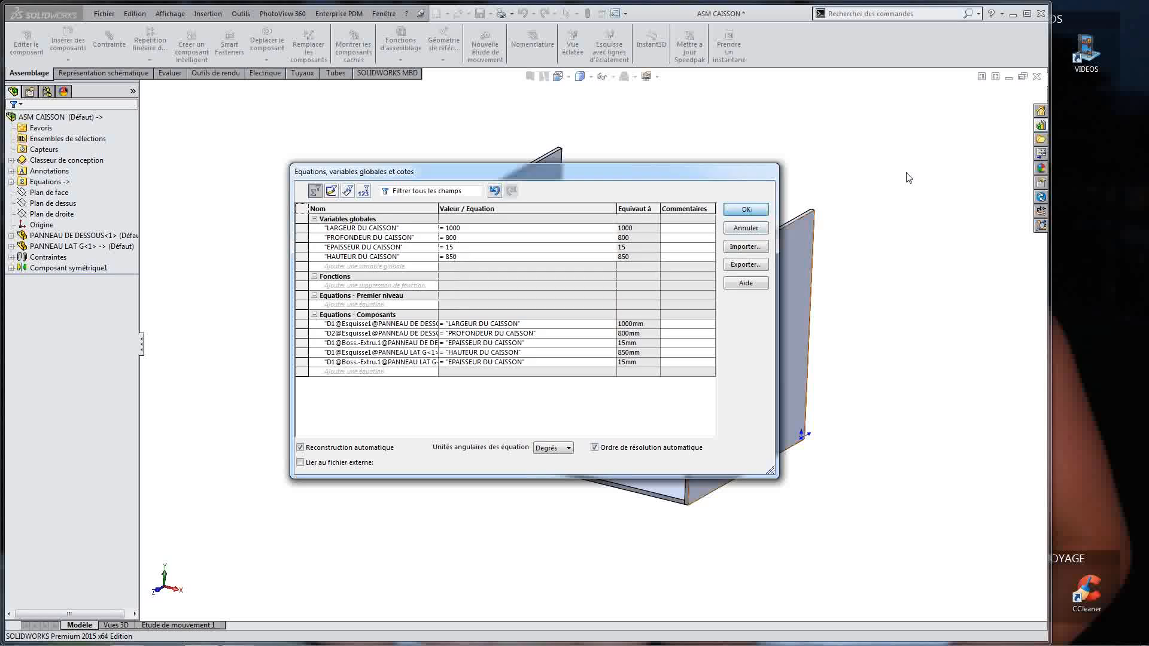
left_click(745, 210)
middle_click_drag(520, 505, 744, 326)
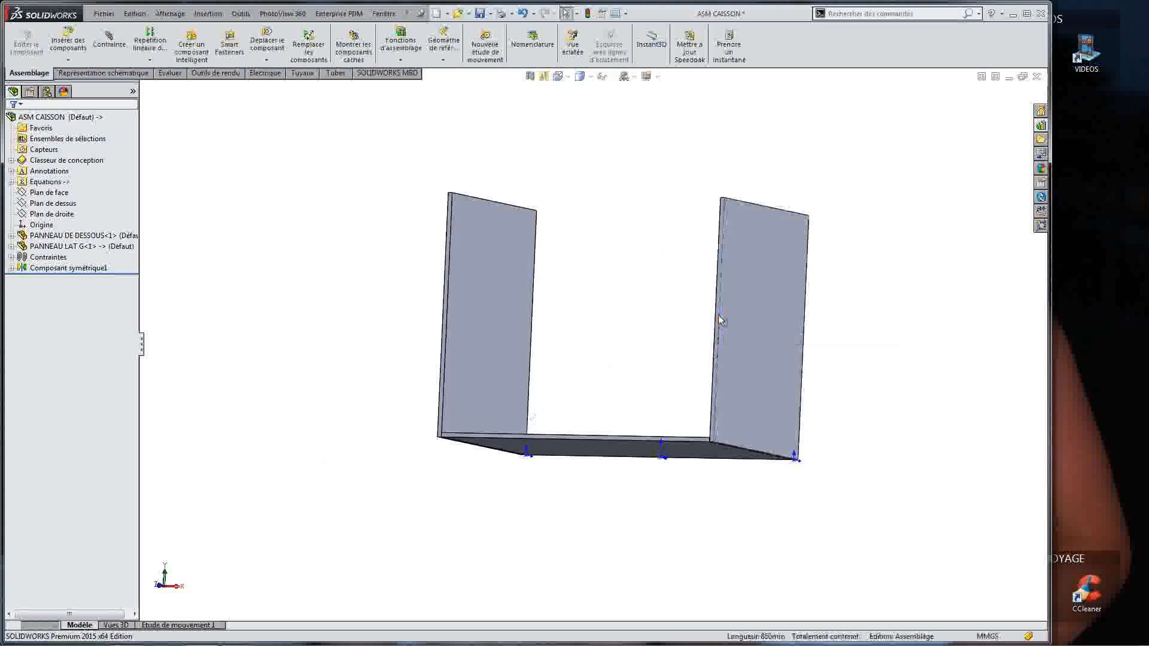
middle_click_drag(610, 243, 628, 304)
left_click(615, 307)
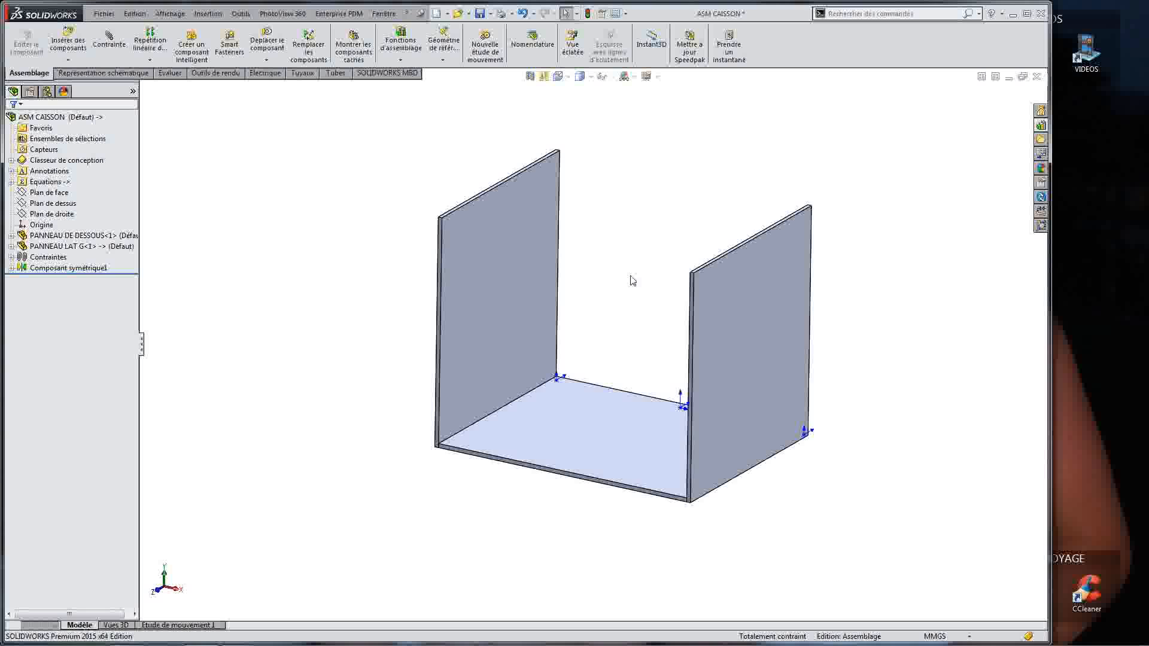
middle_click_drag(650, 308, 665, 386)
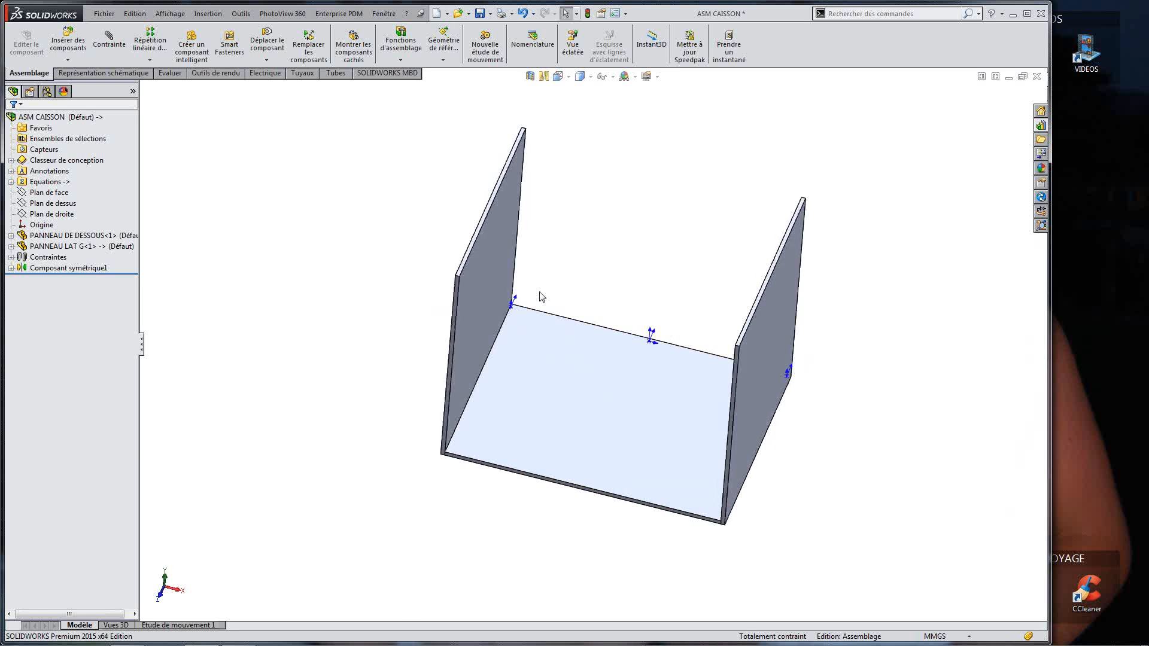
Step: Edit the bottom panel in the context of the assembly
scroll(629, 383, "down", 2)
scroll(628, 378, "up", 1)
scroll(598, 344, "down", 1)
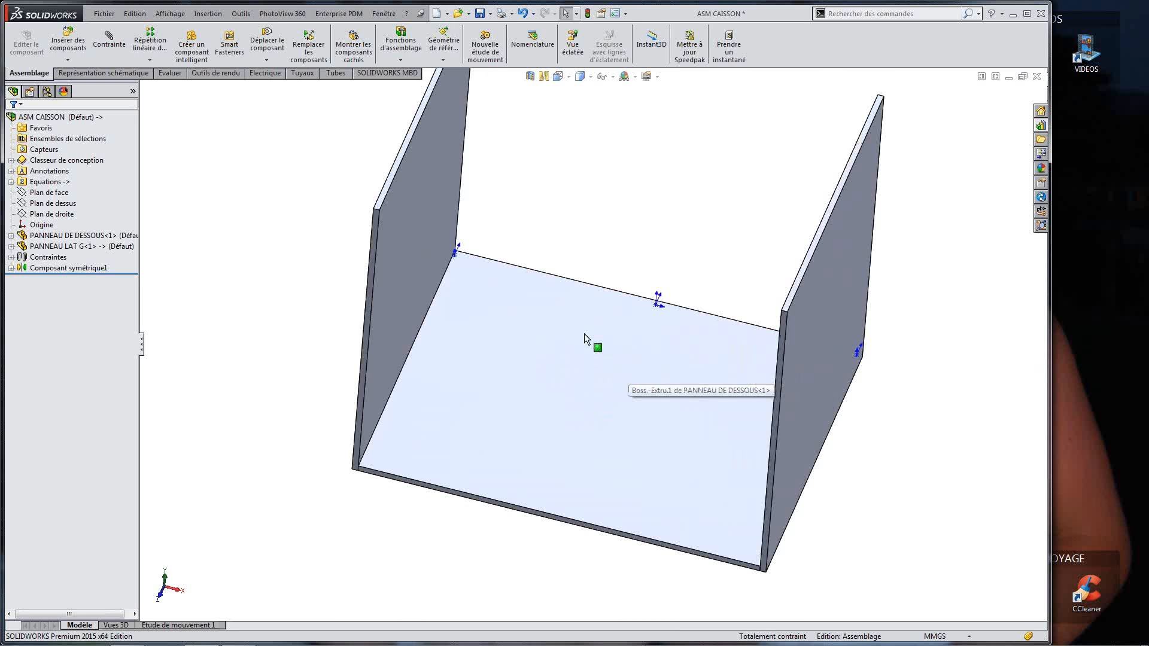
left_click(584, 333)
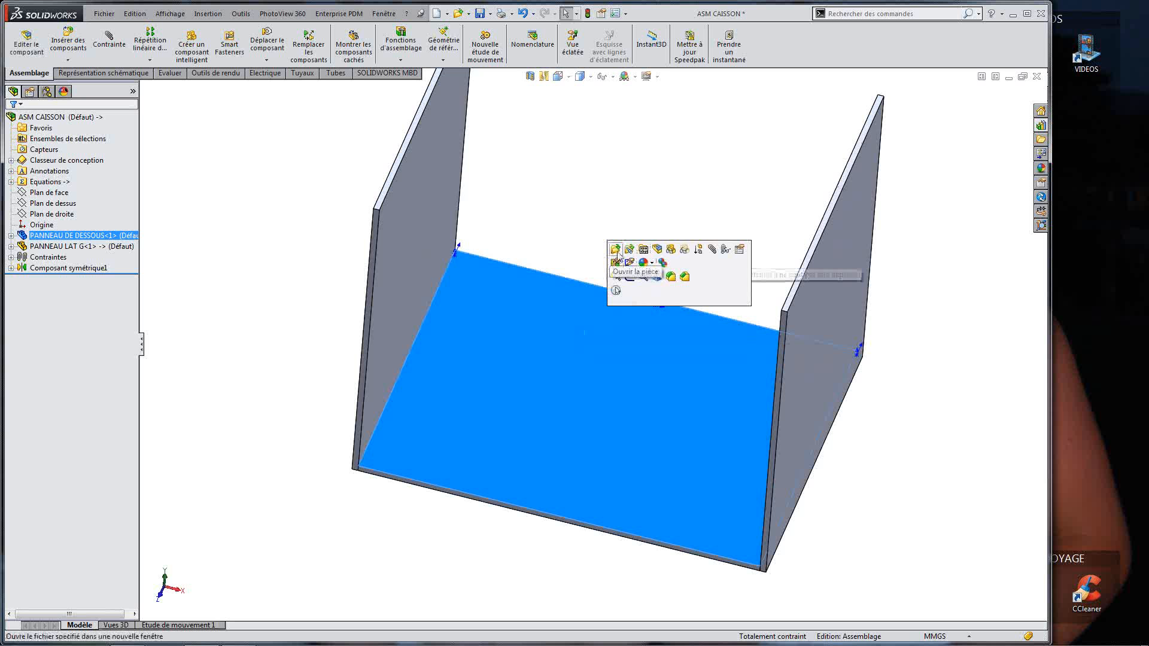
left_click(658, 252)
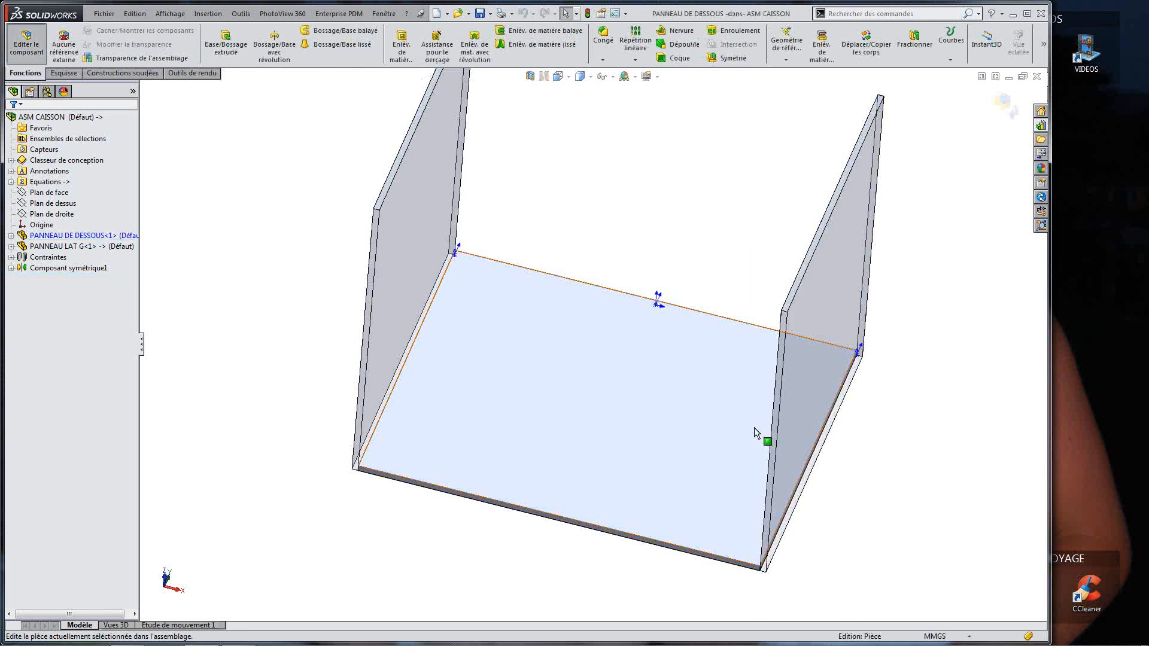
middle_click_drag(759, 364, 657, 218)
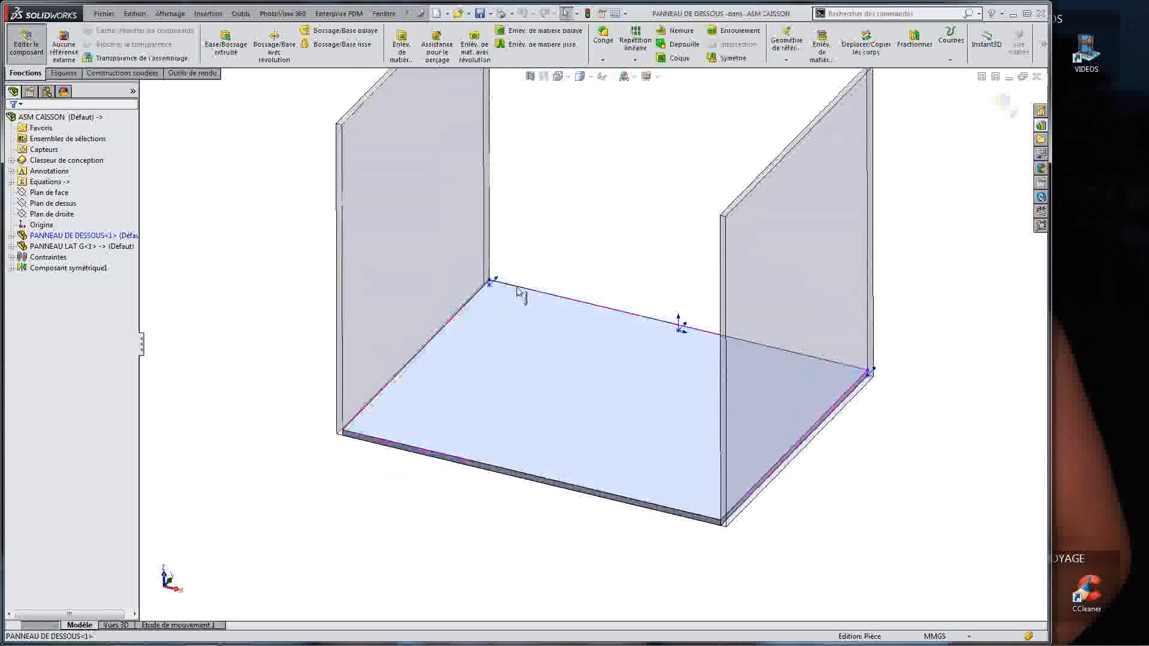
Step: Sketch a rectangle about 18 mm wide on the bottom panel's upper face, spanning its full length near the rear edge
left_click(520, 296)
left_click(578, 275)
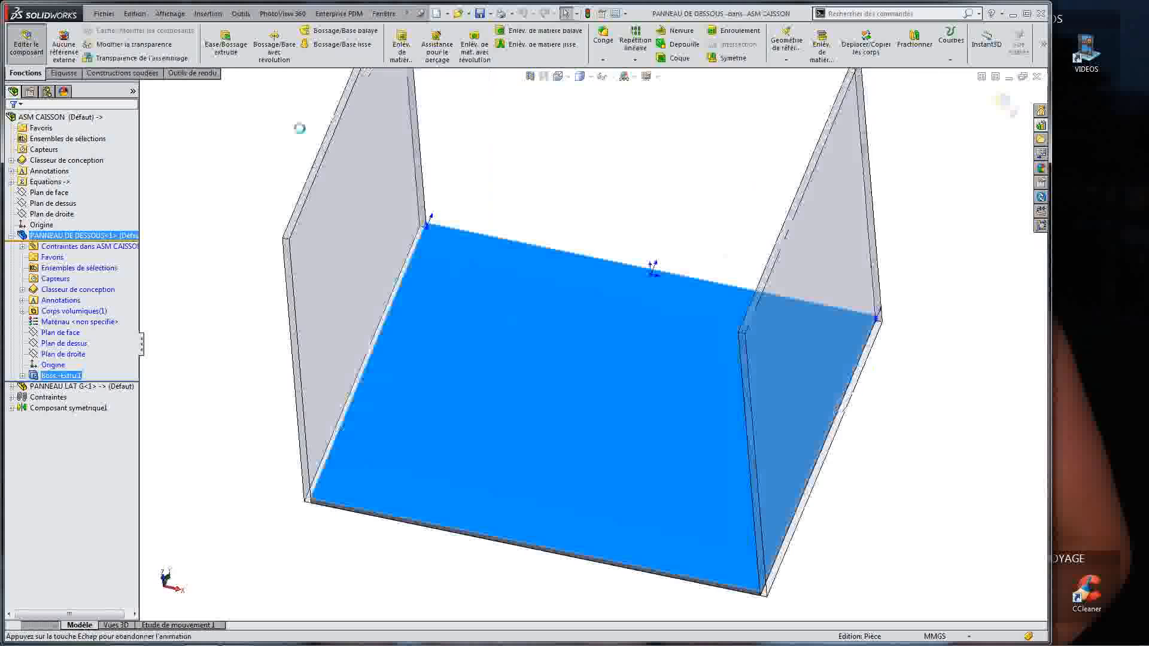
left_click(325, 43)
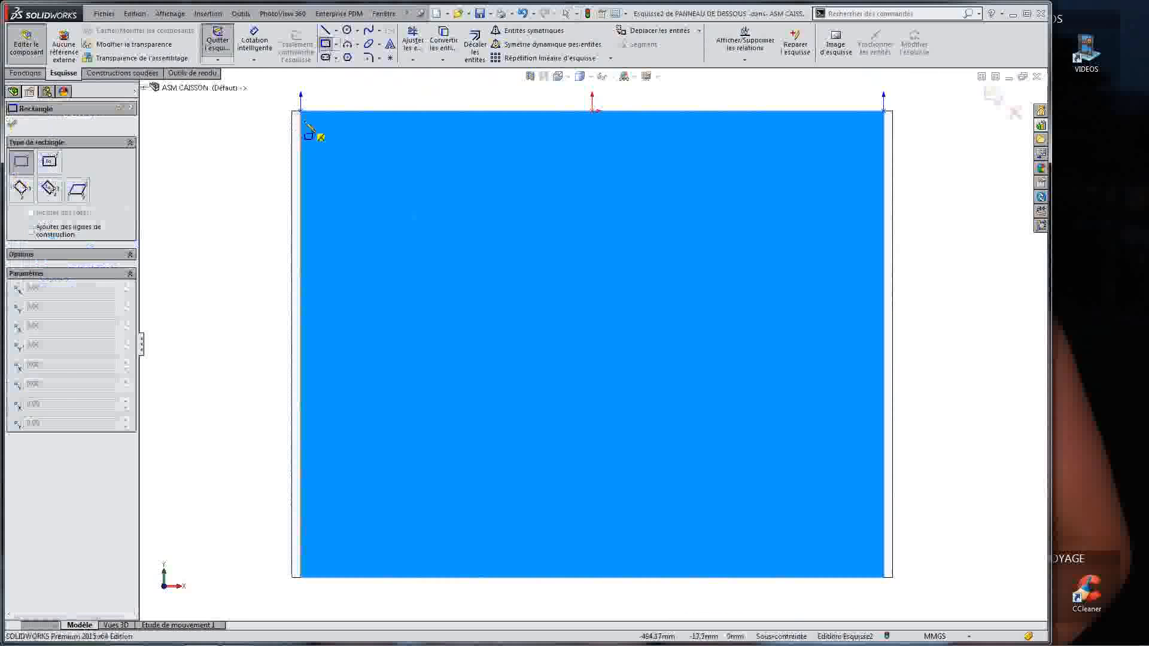
left_click(301, 122)
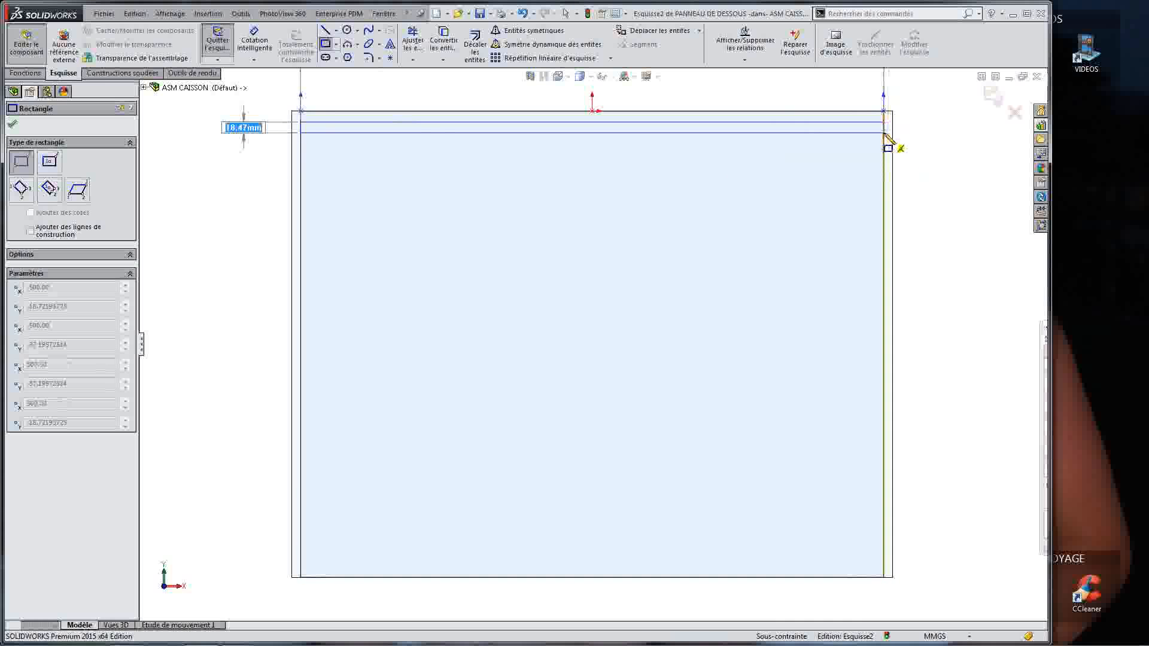
left_click(883, 134)
key("Escape")
Step: Dimension the rectangle's short side at 10 mm
middle_click_drag(883, 133, 579, 375)
scroll(579, 371, "down", 5)
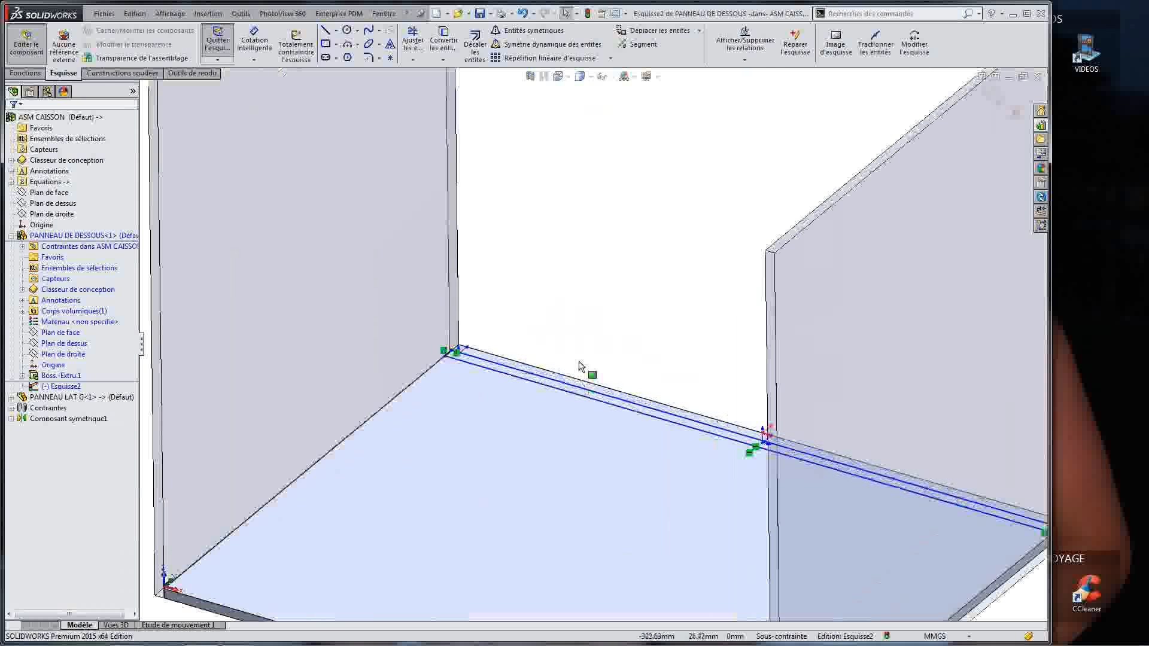
left_click(255, 39)
scroll(479, 321, "down", 4)
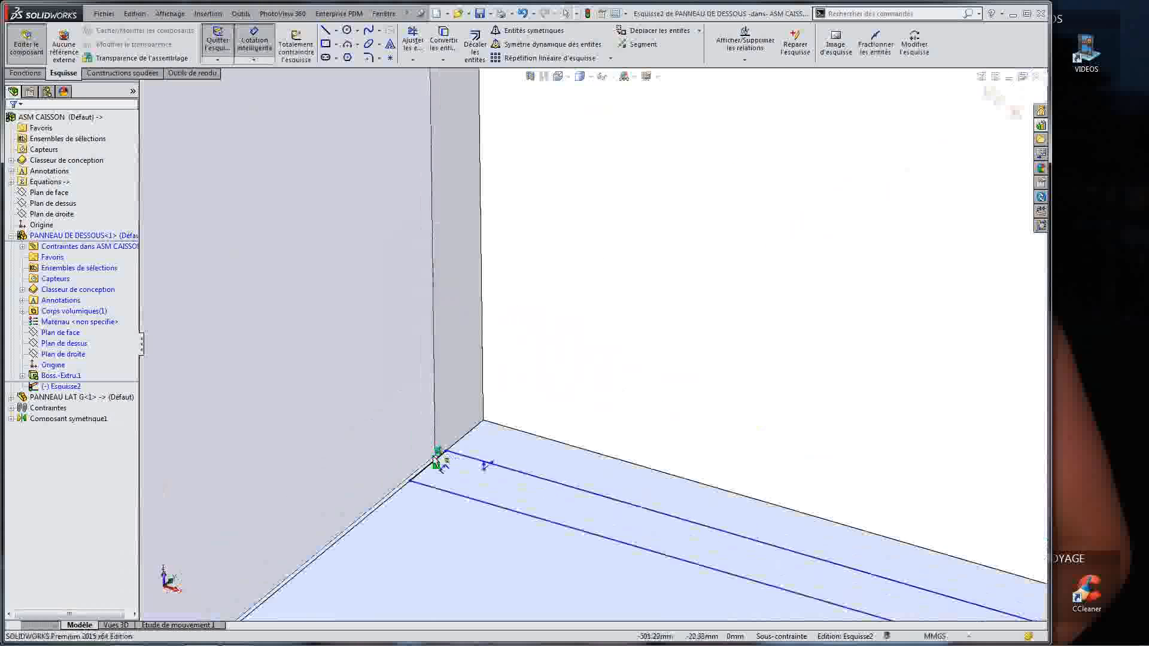
left_click(438, 463)
left_click(503, 371)
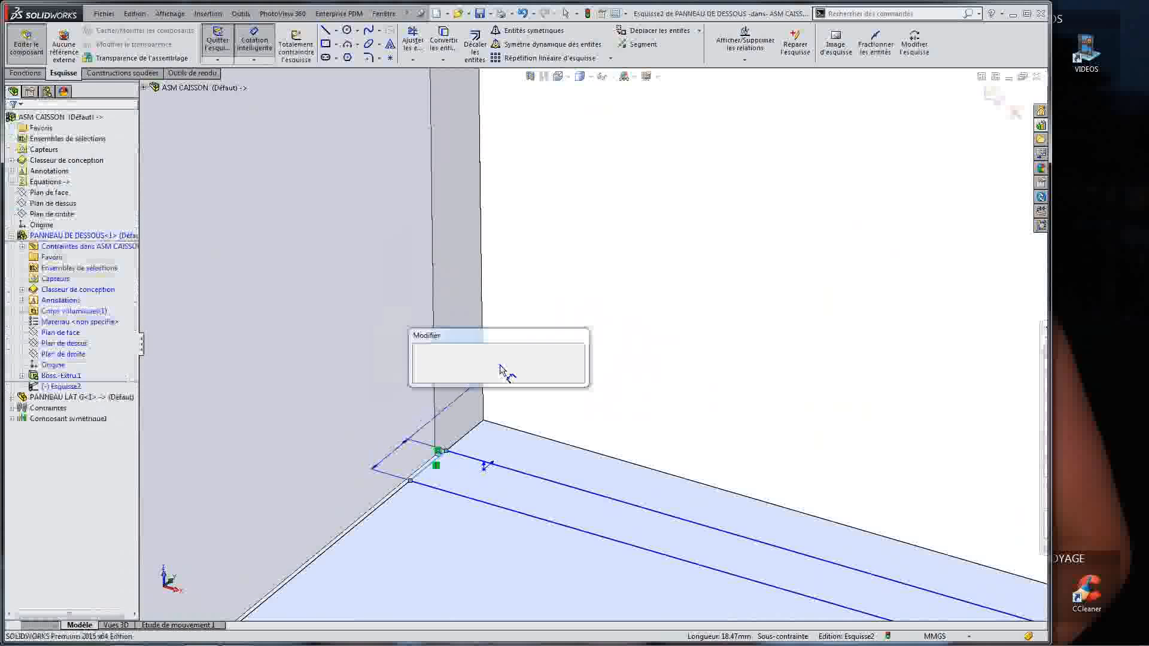
type("10")
key("Return")
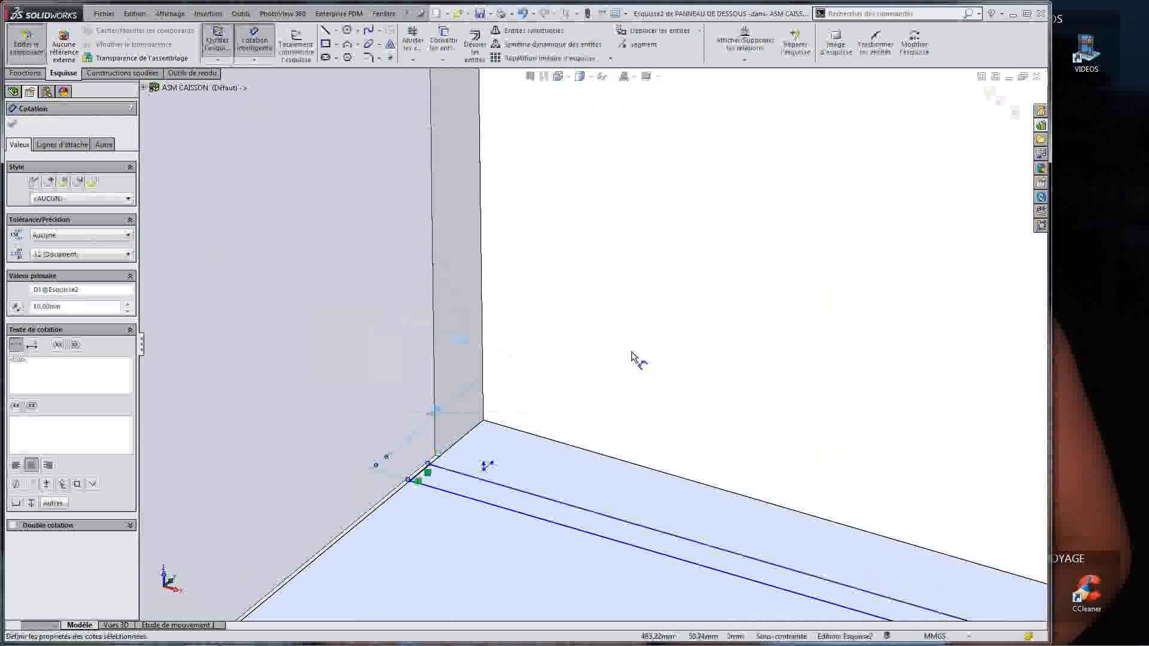
Step: Dimension the distance between the rectangle's rear line and the panel's rear edge at 20 mm
left_click(550, 499)
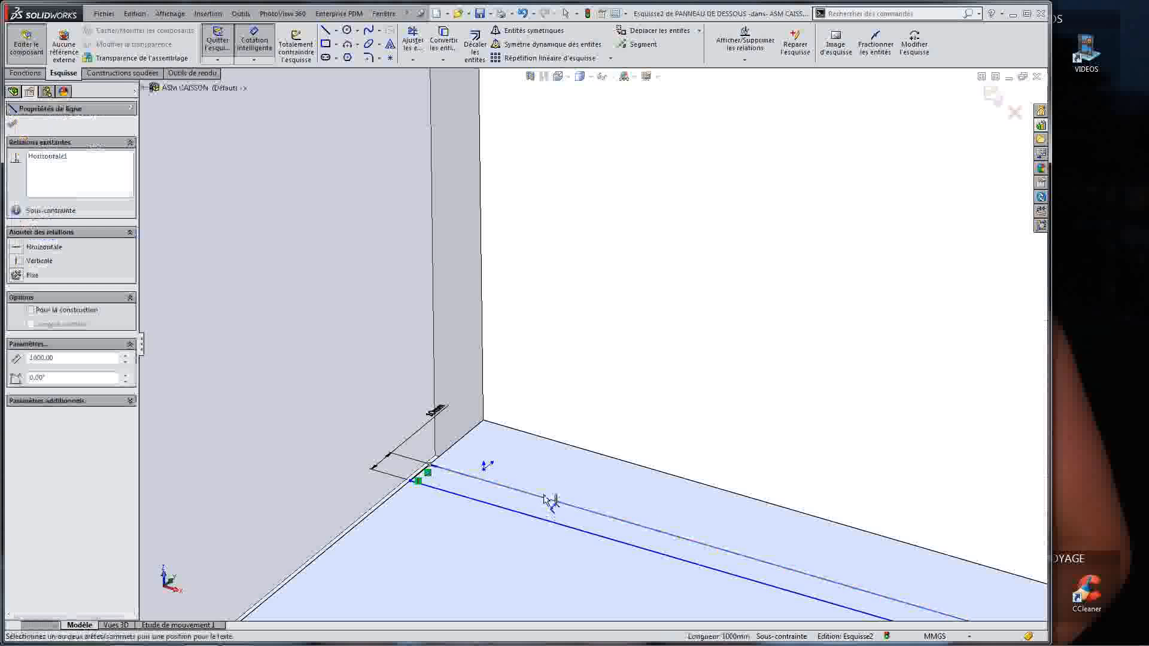
left_click(607, 408)
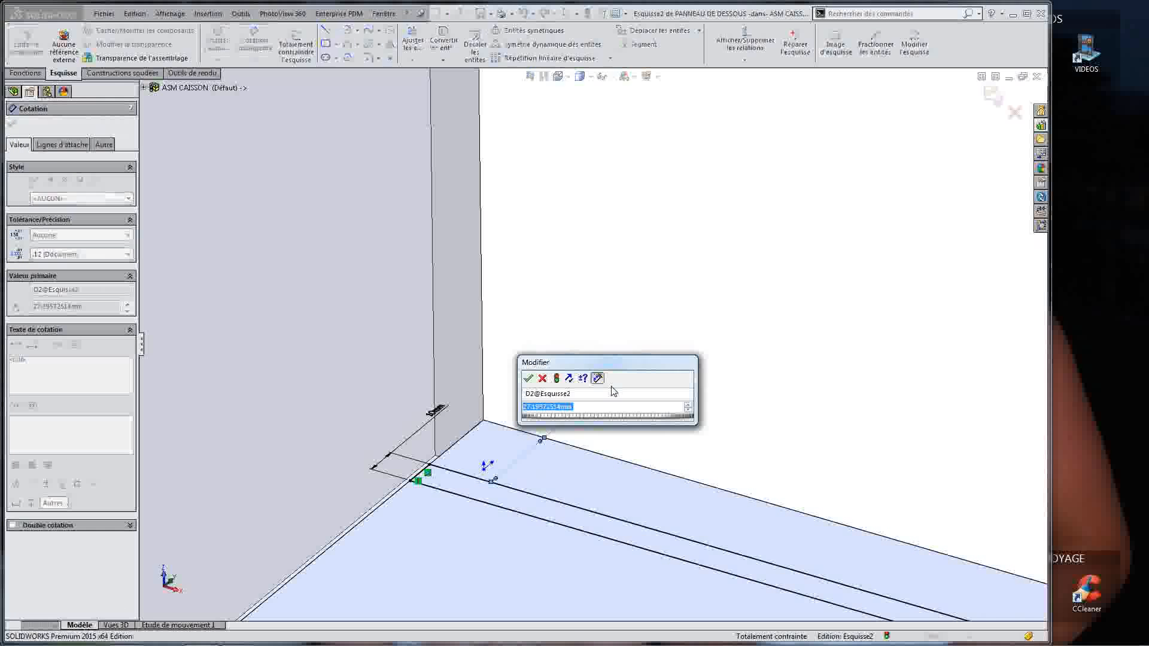
type("20")
key("Return")
key("Escape")
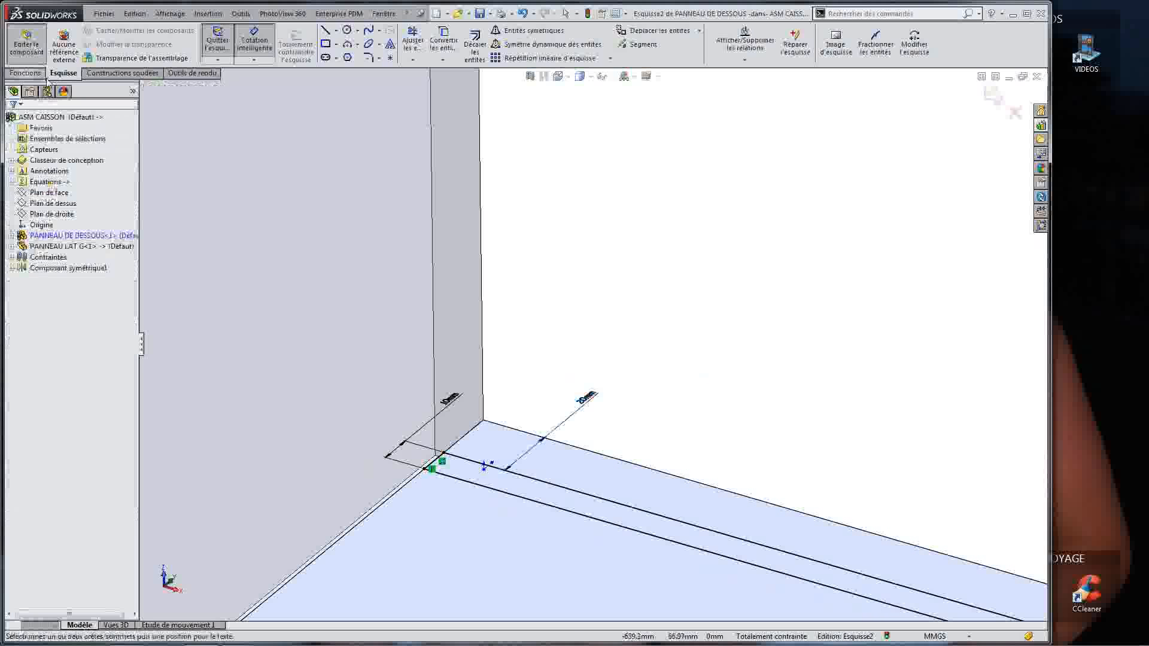
Step: Cut the rectangle into the bottom panel as an 8 mm deep blind groove and return to the assembly
left_click(24, 73)
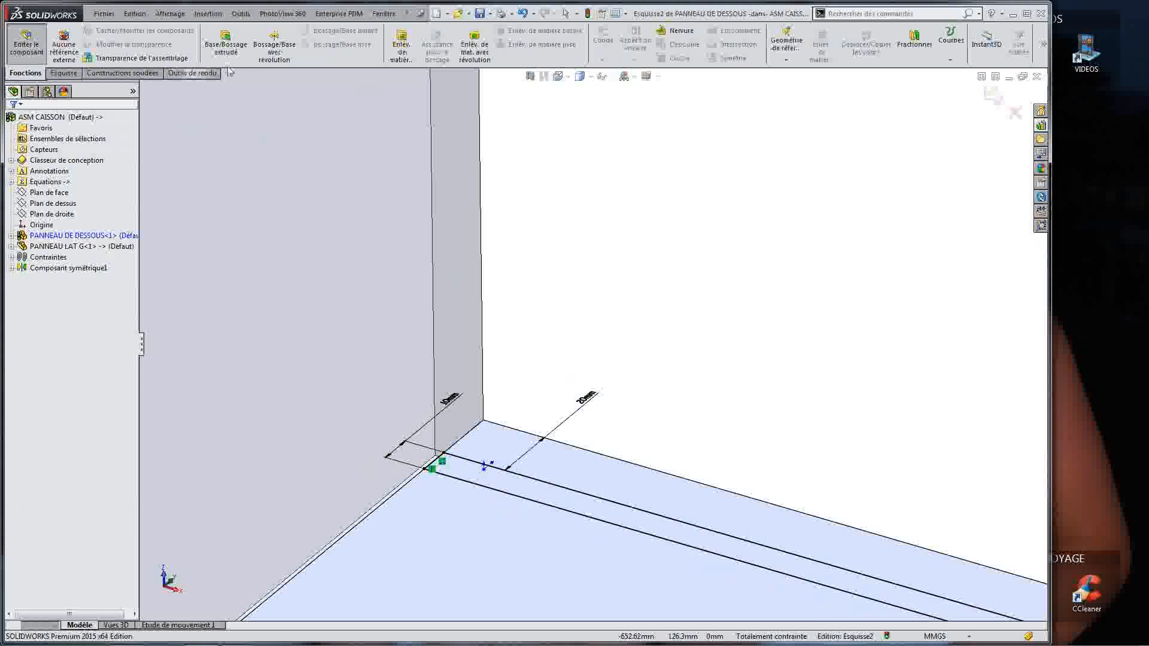
left_click(400, 43)
type("5.00mm")
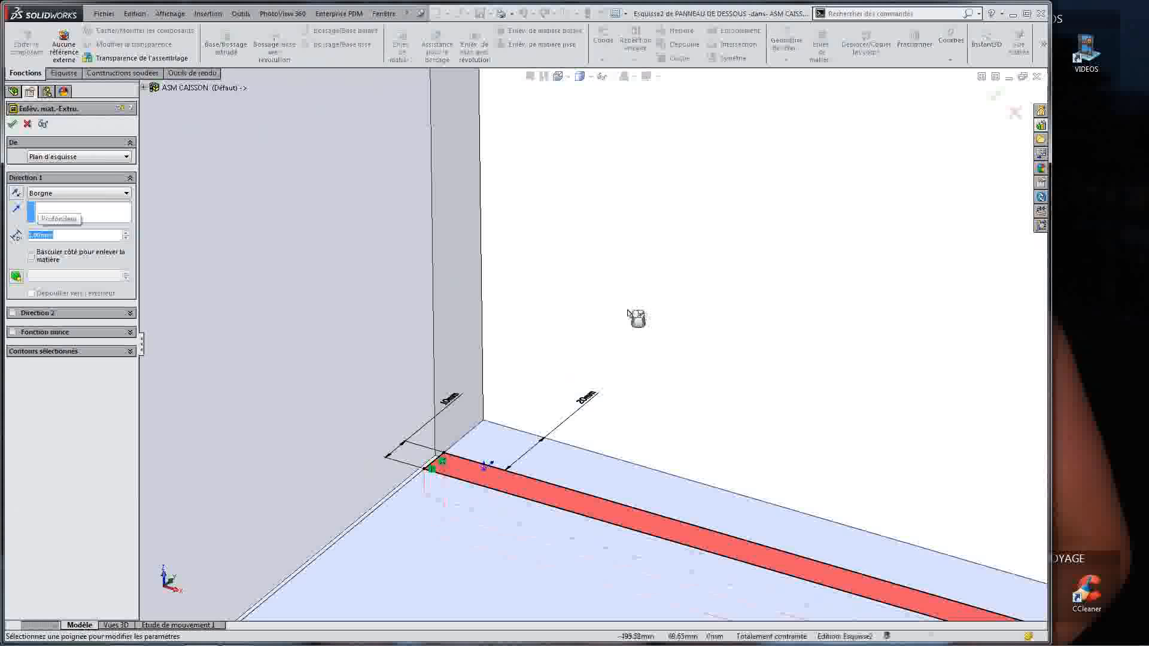
key("Return")
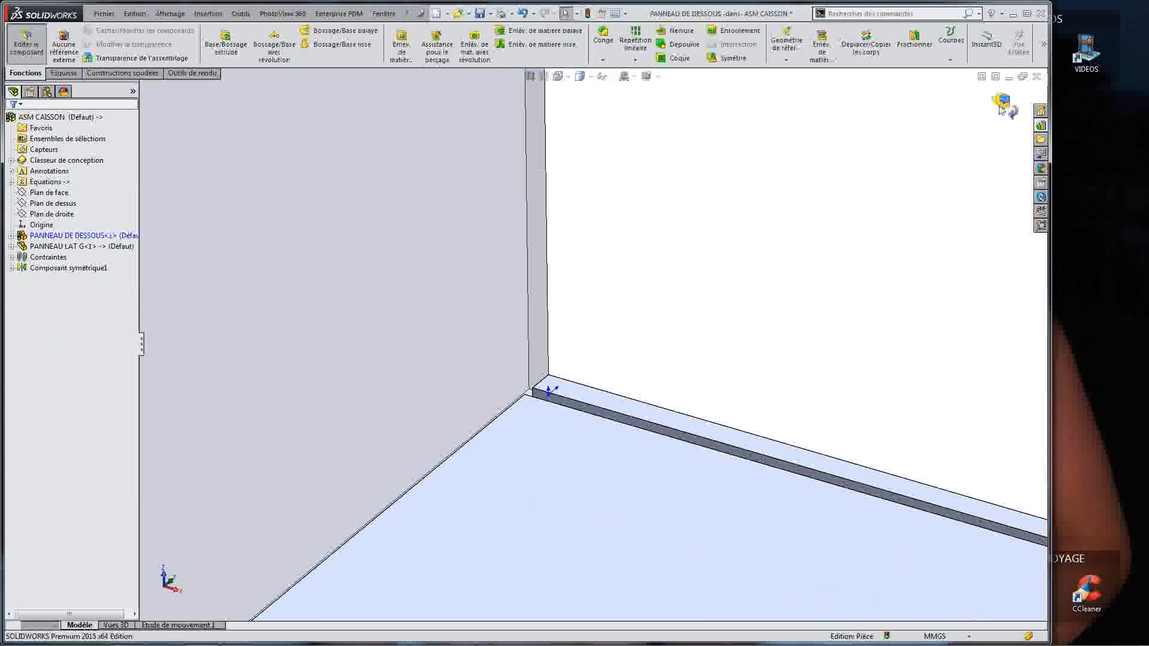
left_click(999, 106)
Step: Edit the left side panel in the context of the assembly
scroll(796, 269, "up", 2)
middle_click_drag(730, 402, 629, 279)
scroll(629, 280, "down", 2)
scroll(631, 285, "up", 3)
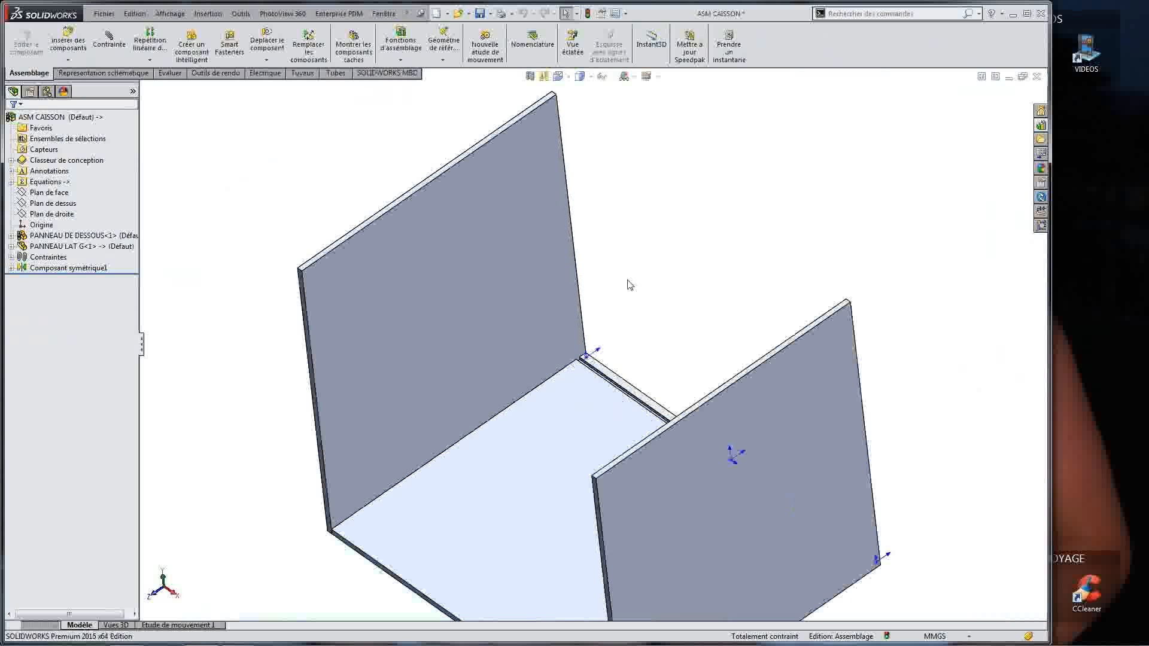
left_click(474, 225)
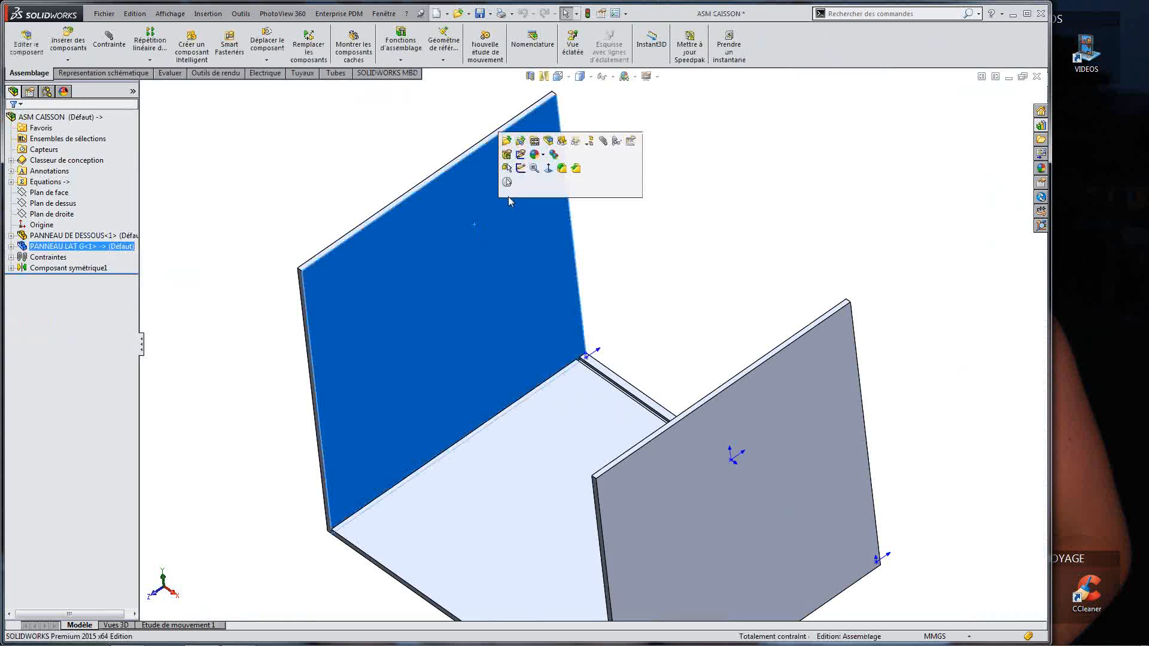
left_click(520, 142)
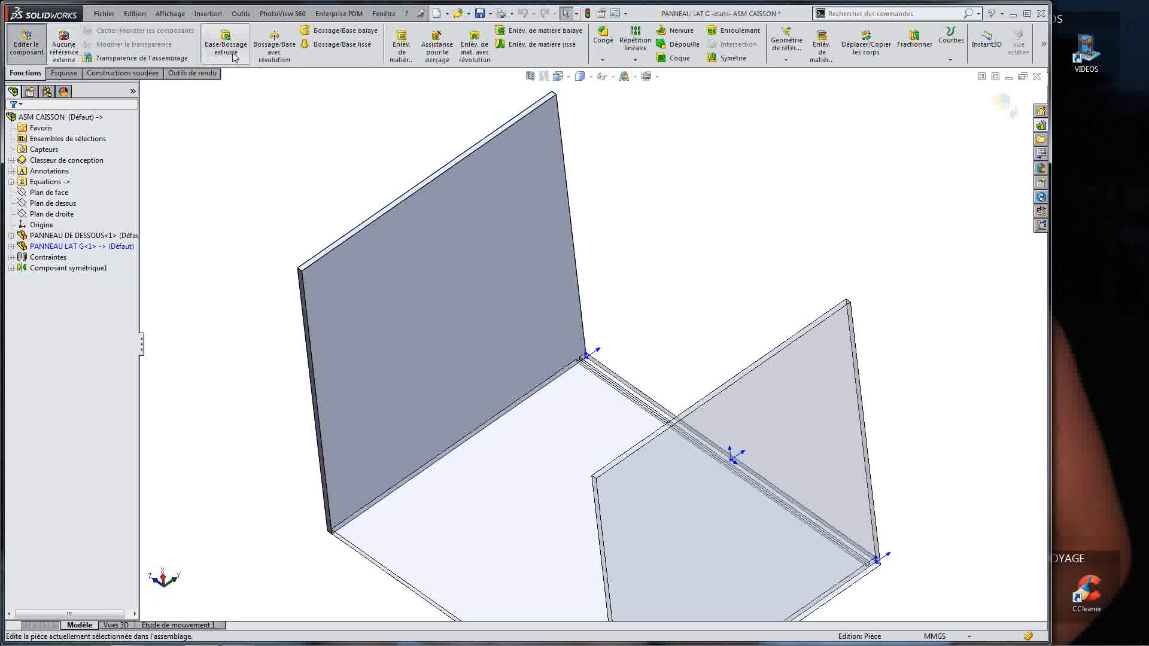
Step: Sketch a narrow full-height rectangle on the left side panel's inner face, near its rear edge
left_click(520, 279)
left_click(555, 221)
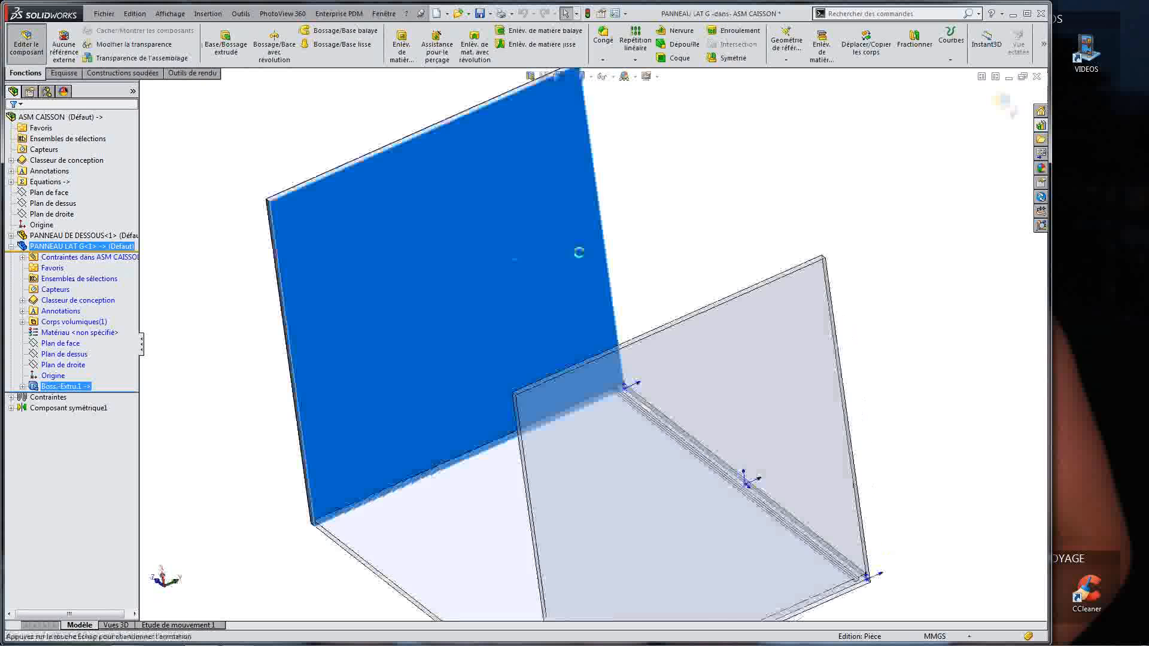
middle_click_drag(521, 270, 576, 172)
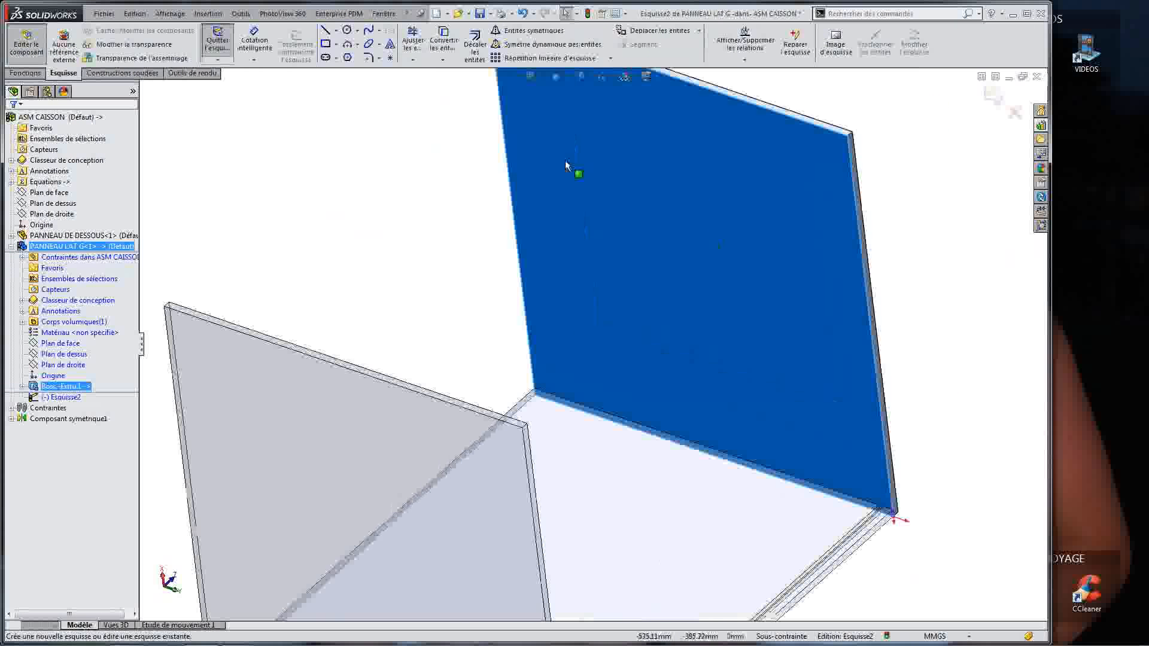
left_click(326, 44)
scroll(764, 239, "down", 1)
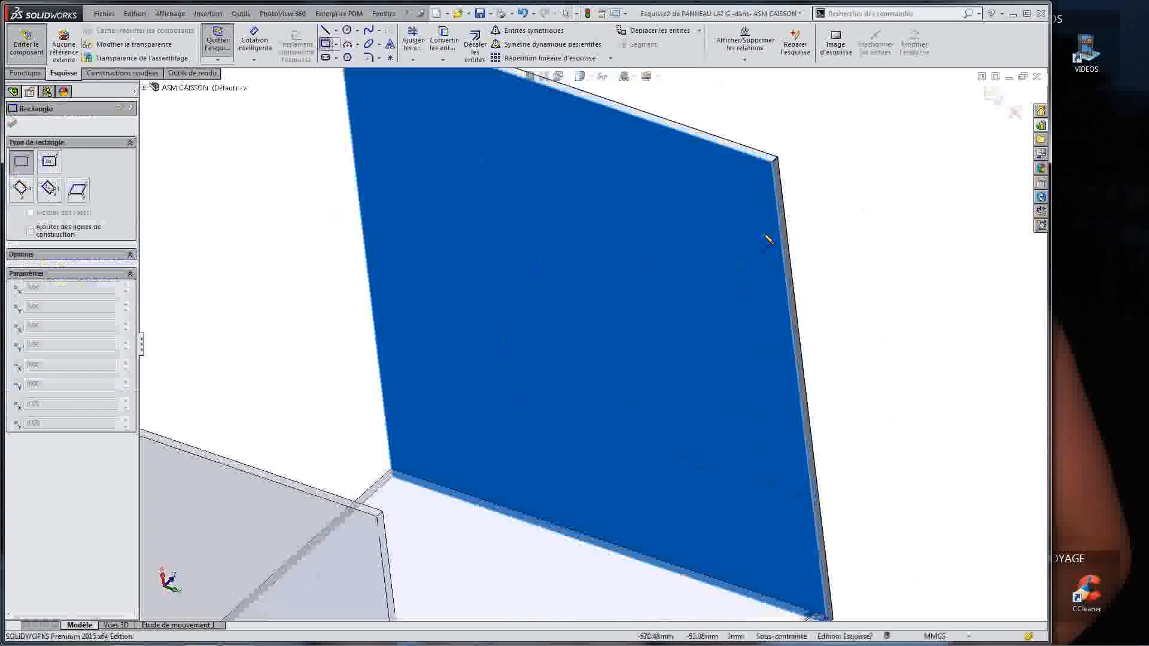
left_click(748, 154)
left_click(823, 613)
Step: Narrow the rectangle by moving its lower front corner back toward the end of the bottom panel's groove
middle_click_drag(823, 614, 642, 379, "ctrl")
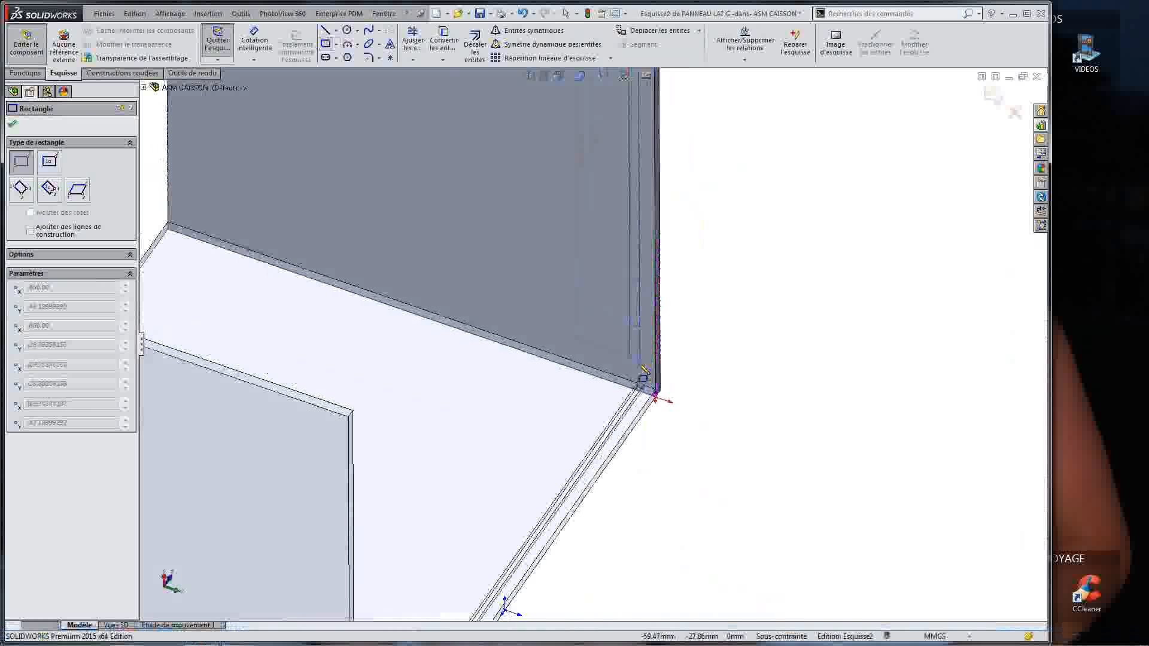
scroll(647, 377, "down", 3)
key("Escape")
scroll(593, 395, "down", 3)
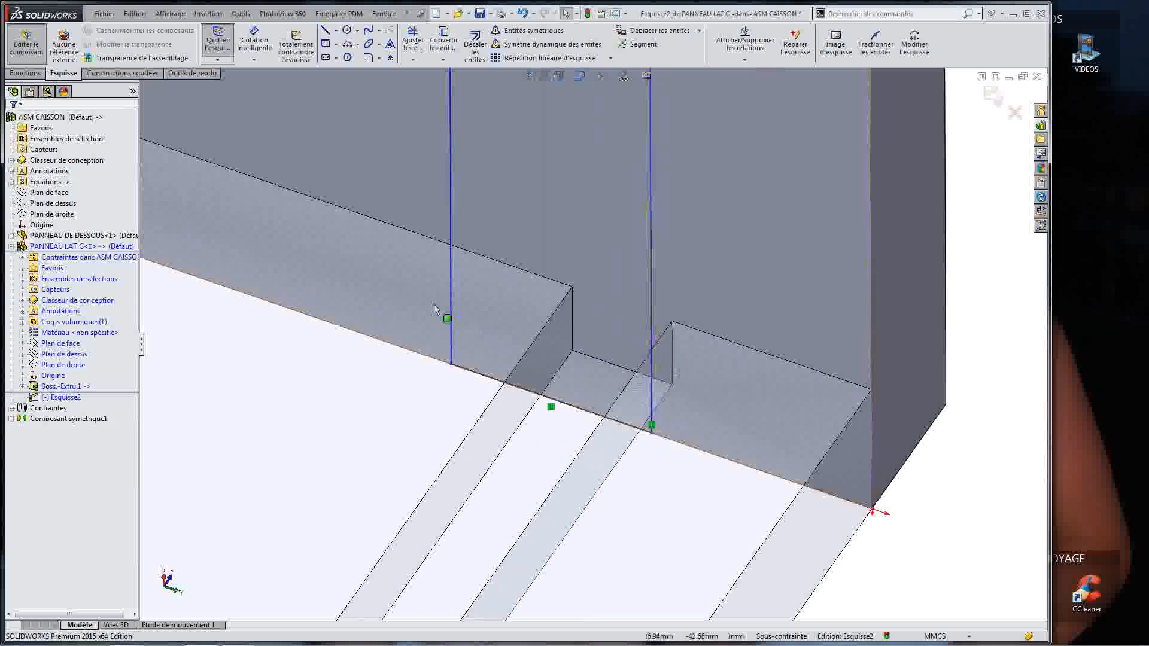
left_click_drag(451, 363, 547, 396)
left_click(959, 327)
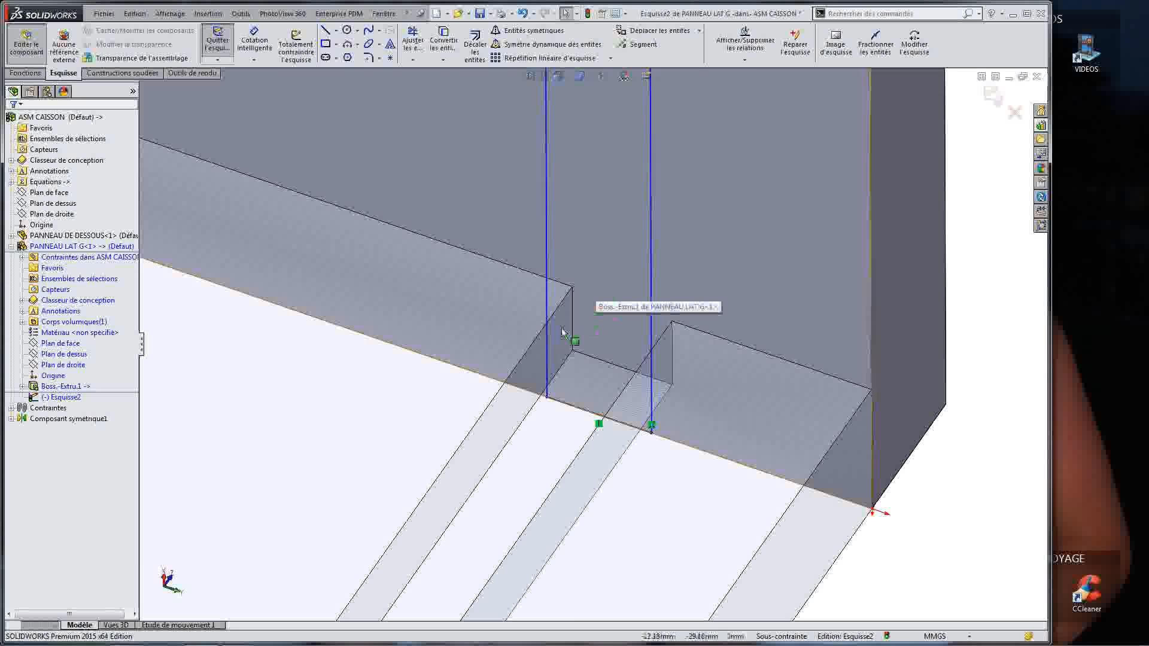
Step: Show the selection filters and, using the edge filter, make the rectangle's front line collinear with the front edge of the bottom panel's groove
key("F5")
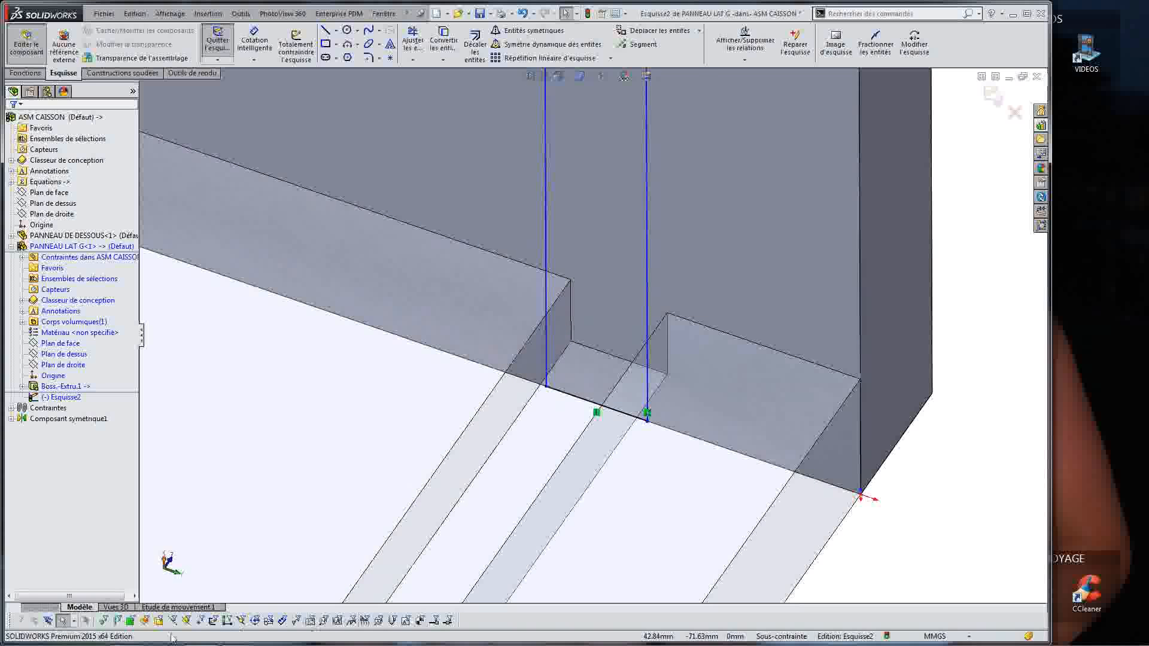
left_click(118, 622)
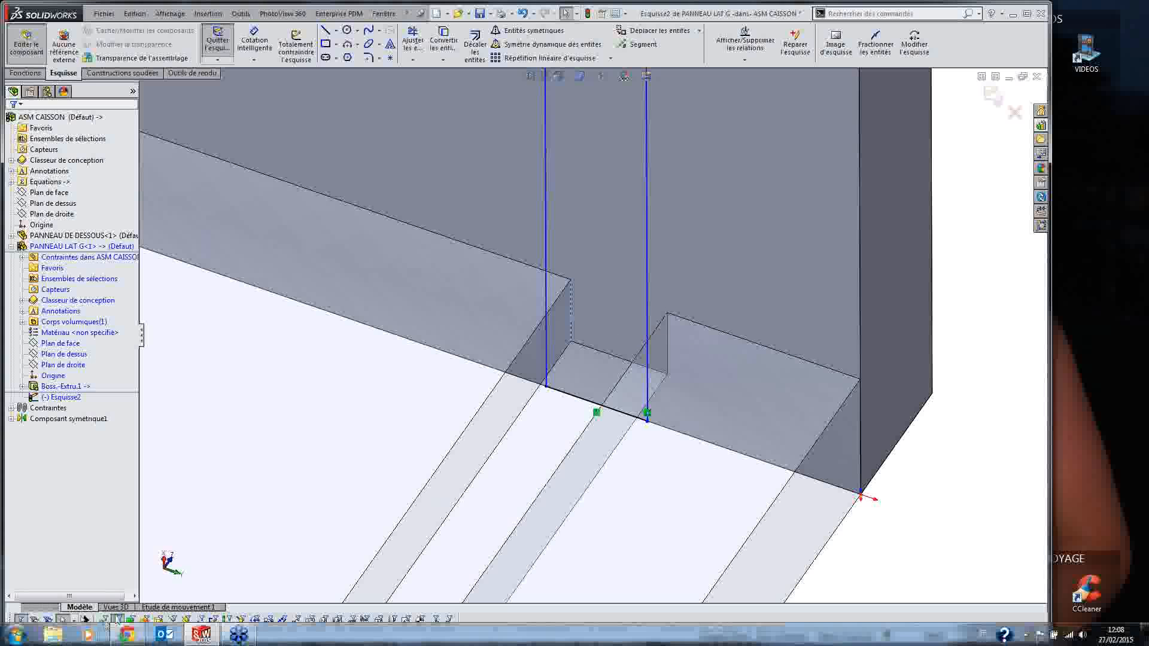
left_click(120, 621)
left_click(547, 288, "ctrl")
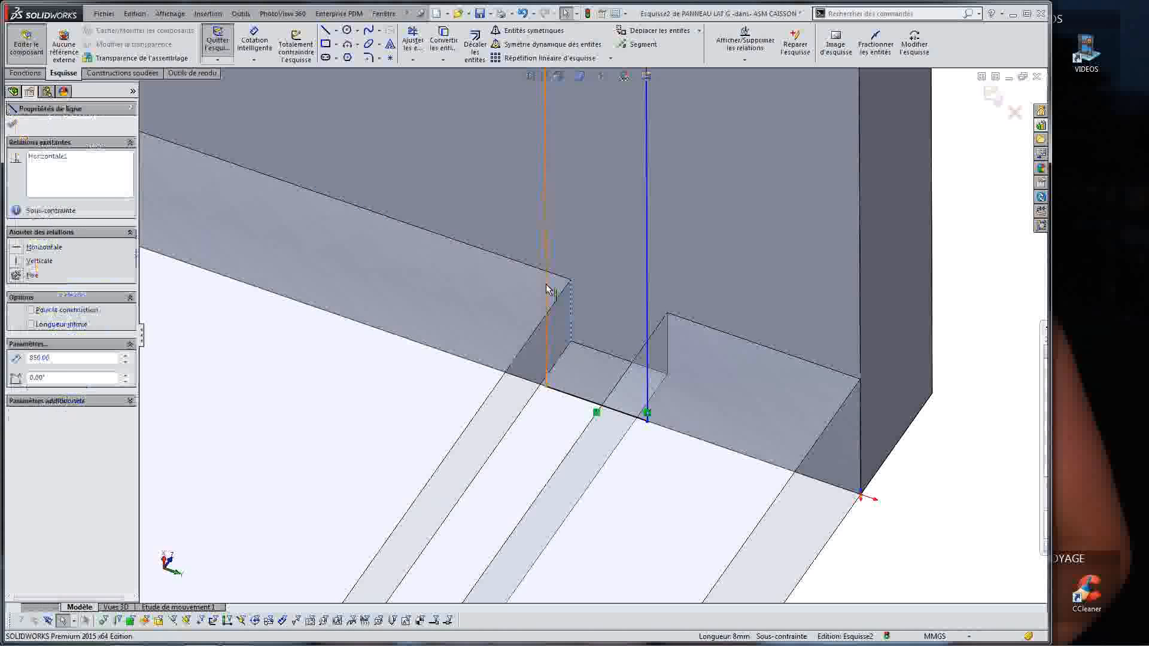
left_click(18, 315)
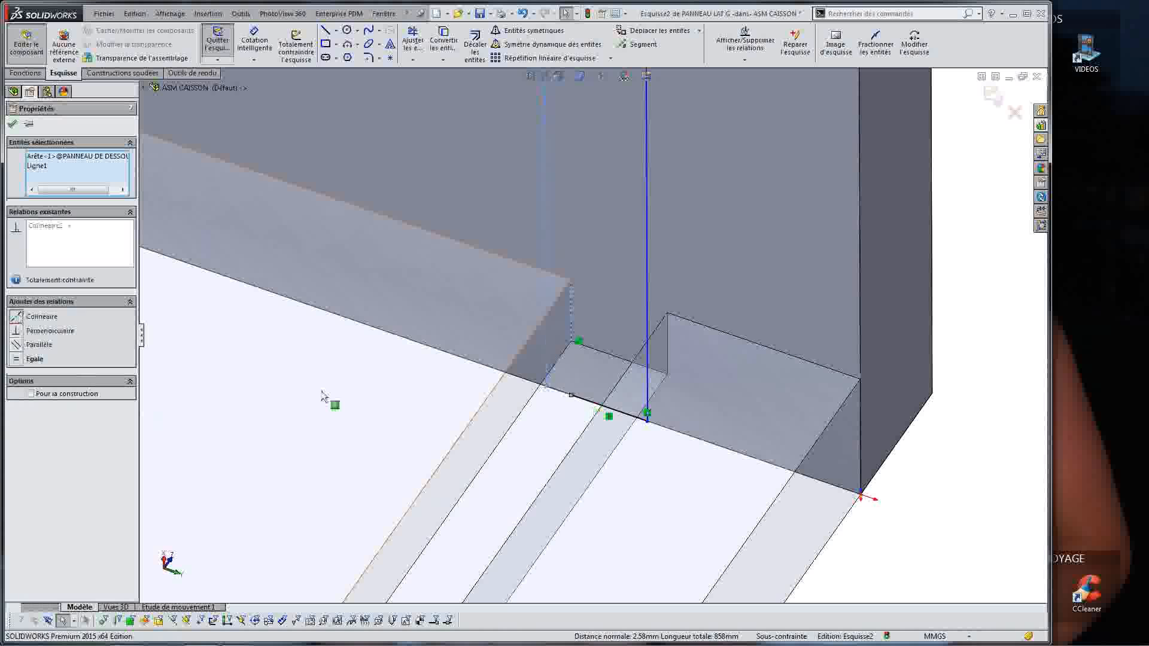
Step: Use the edge filter to make the rectangle's rear line collinear with the rear edge of the bottom panel's groove
left_click(119, 623)
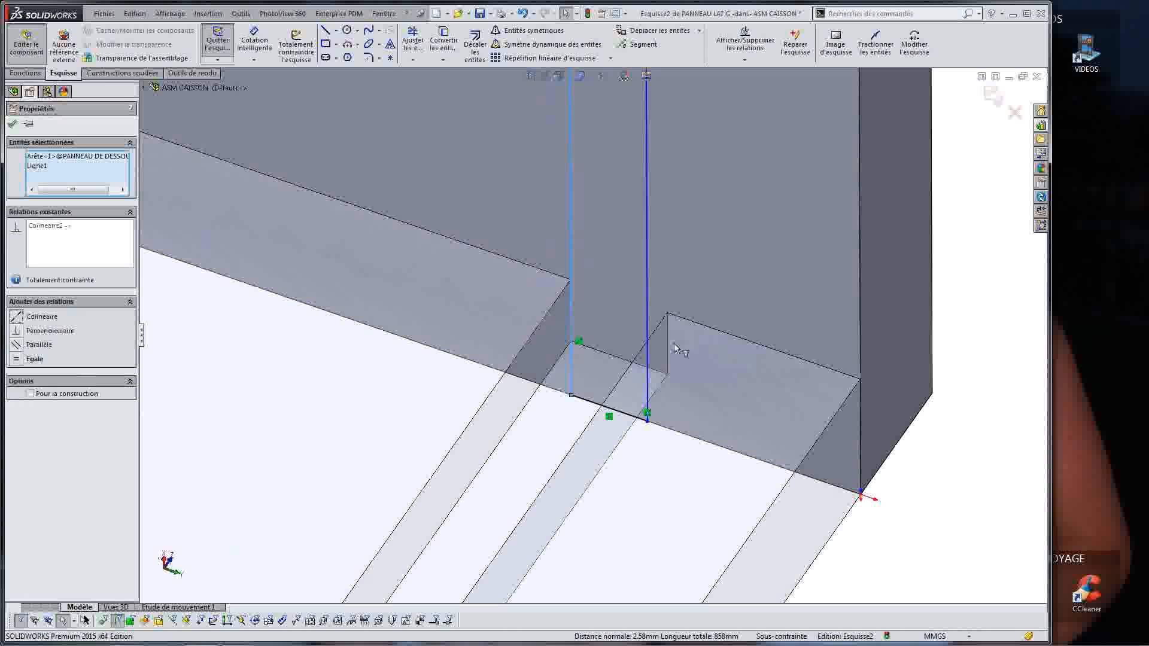
key("Escape")
left_click(117, 620)
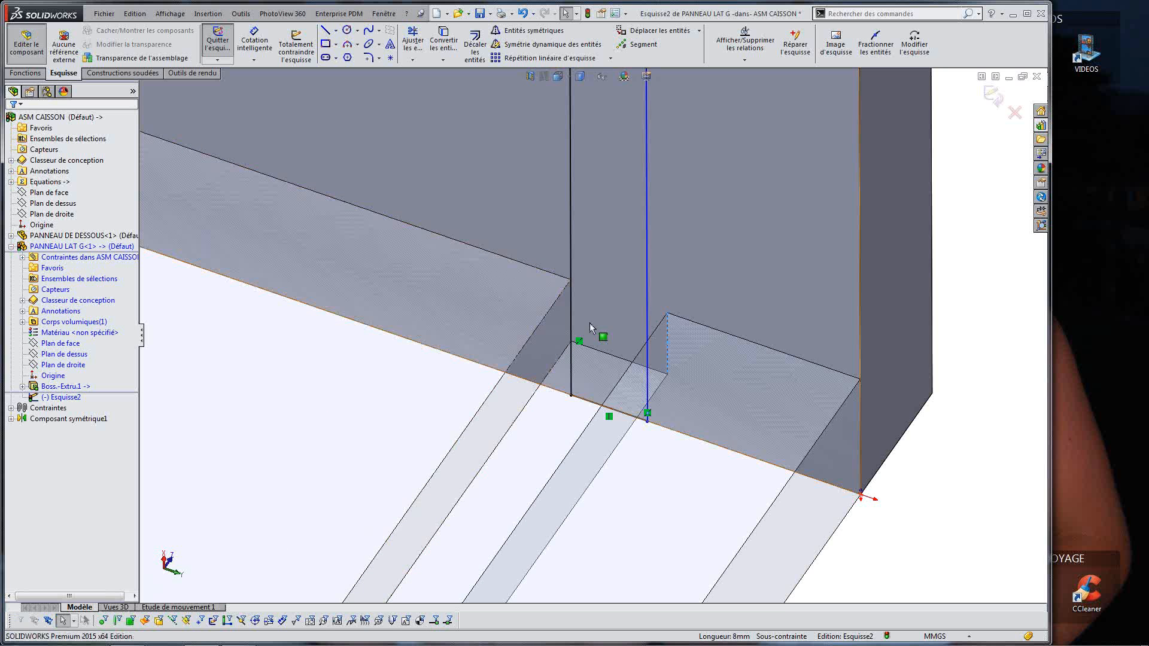
left_click(647, 307, "ctrl")
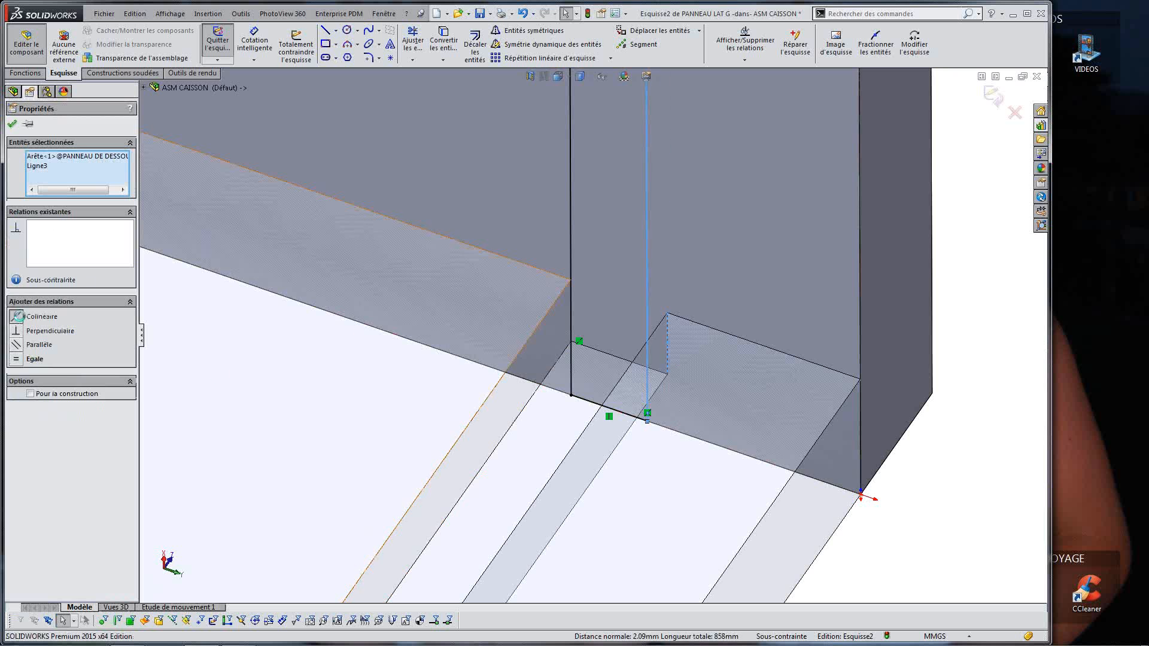
left_click(17, 317)
left_click(1013, 482)
scroll(595, 264, "up", 10)
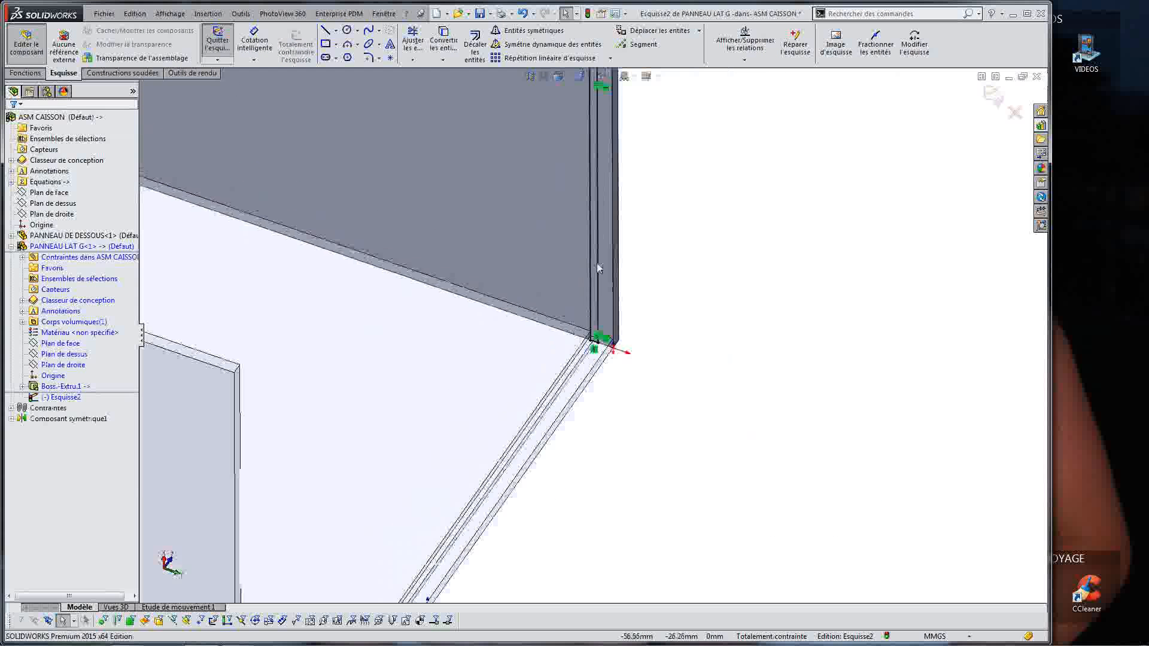
scroll(597, 263, "up", 4)
scroll(595, 257, "down", 1)
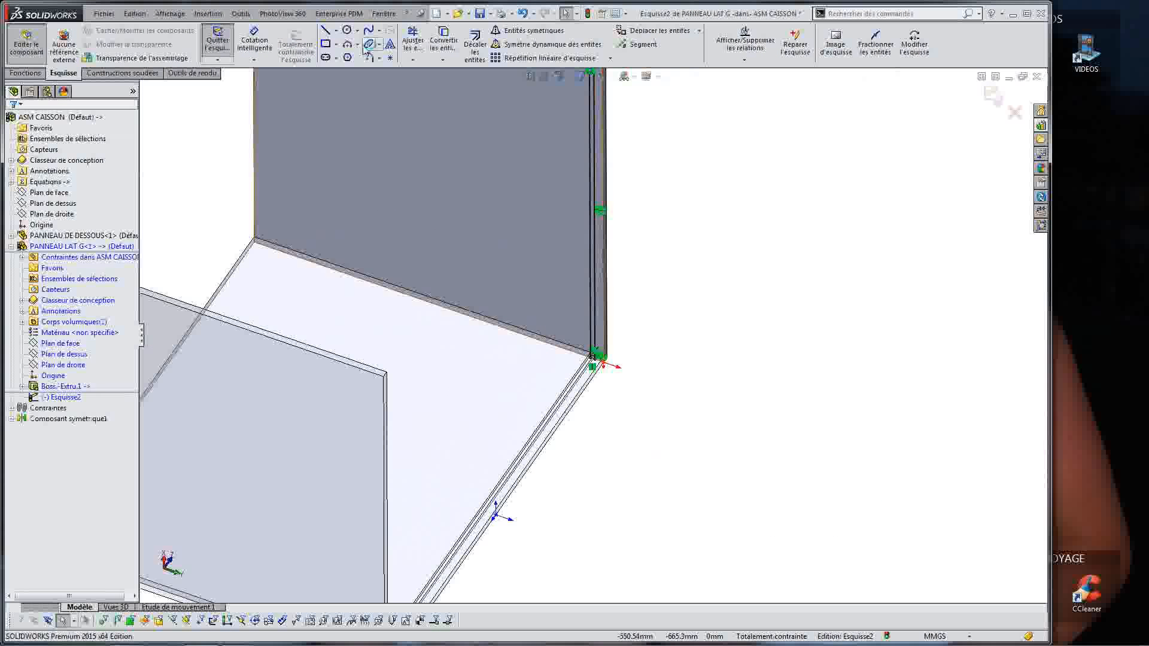
Step: Cut the sketched rectangle into the left side panel as a blind extruded cut and return to editing the assembly
left_click(24, 73)
left_click(400, 45)
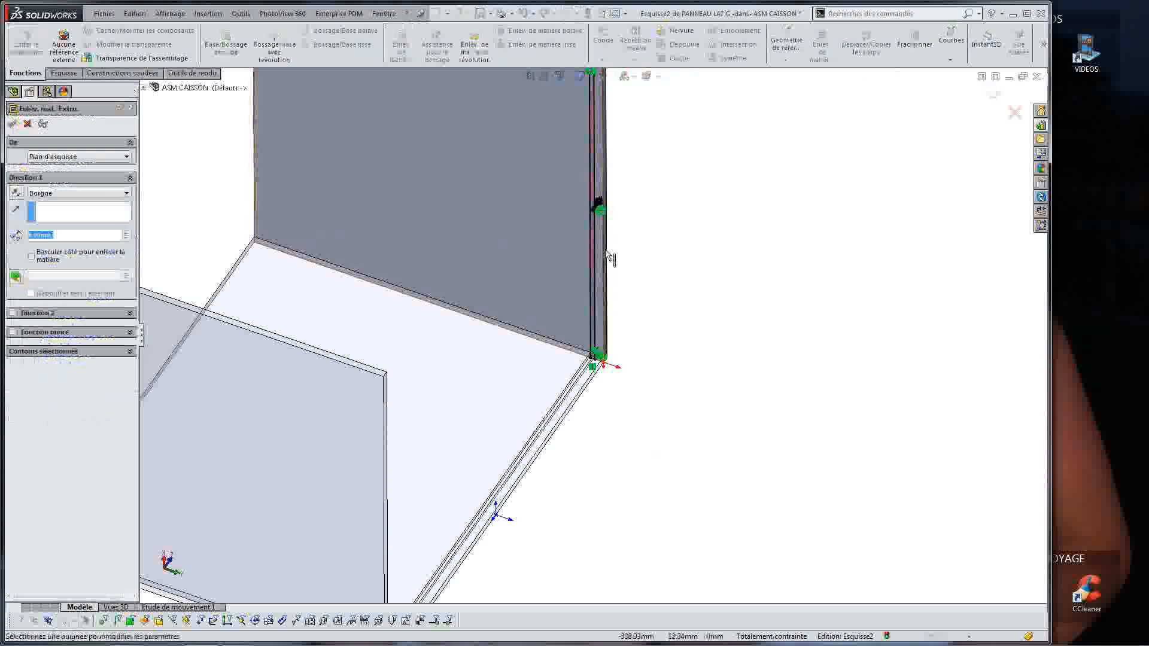
left_click(13, 124)
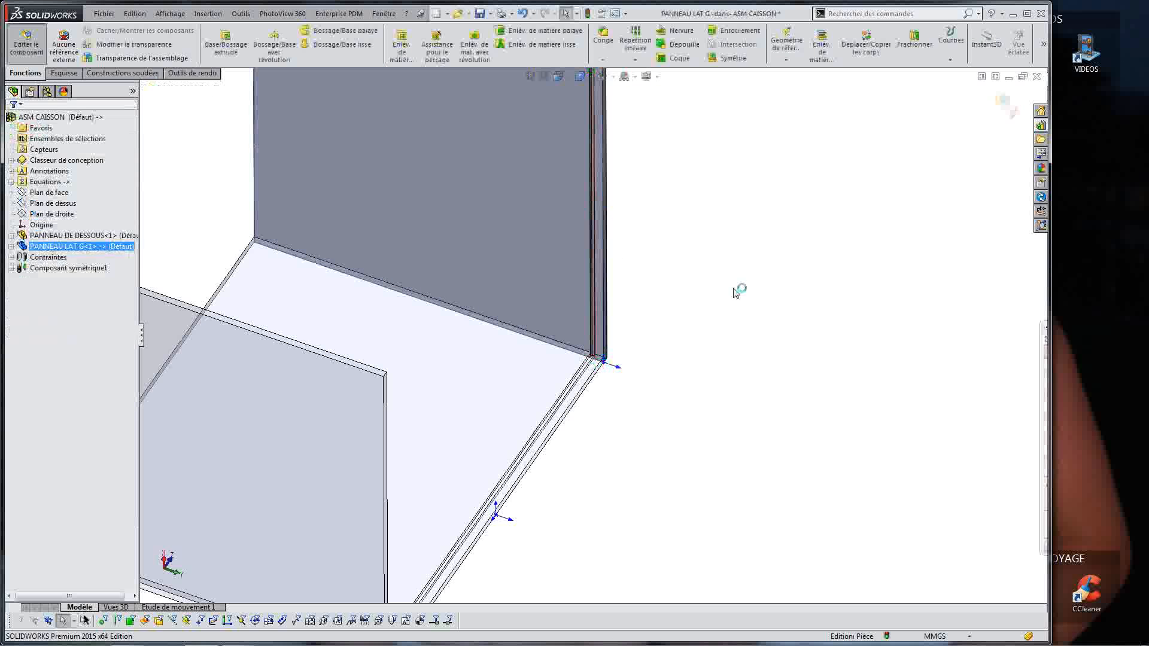
Step: Examine the new groove in both side panels and its alignment with the bottom panel's groove
scroll(593, 336, "up", 4)
middle_click_drag(489, 309, 588, 350)
scroll(523, 210, "down", 8)
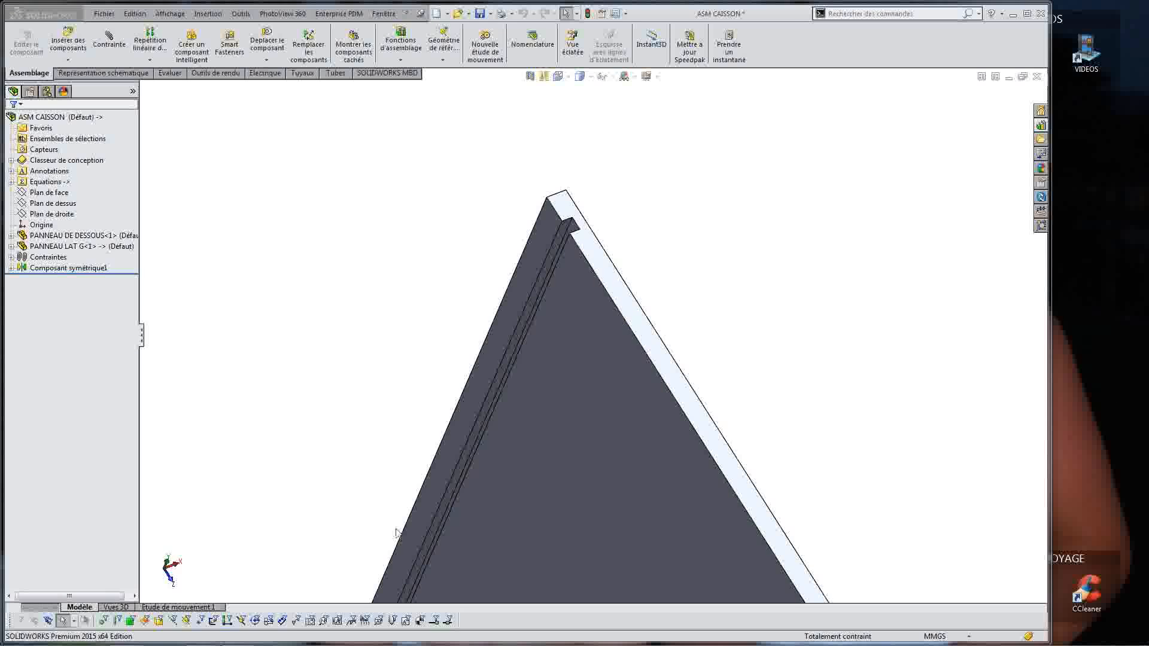
scroll(625, 488, "down", 3)
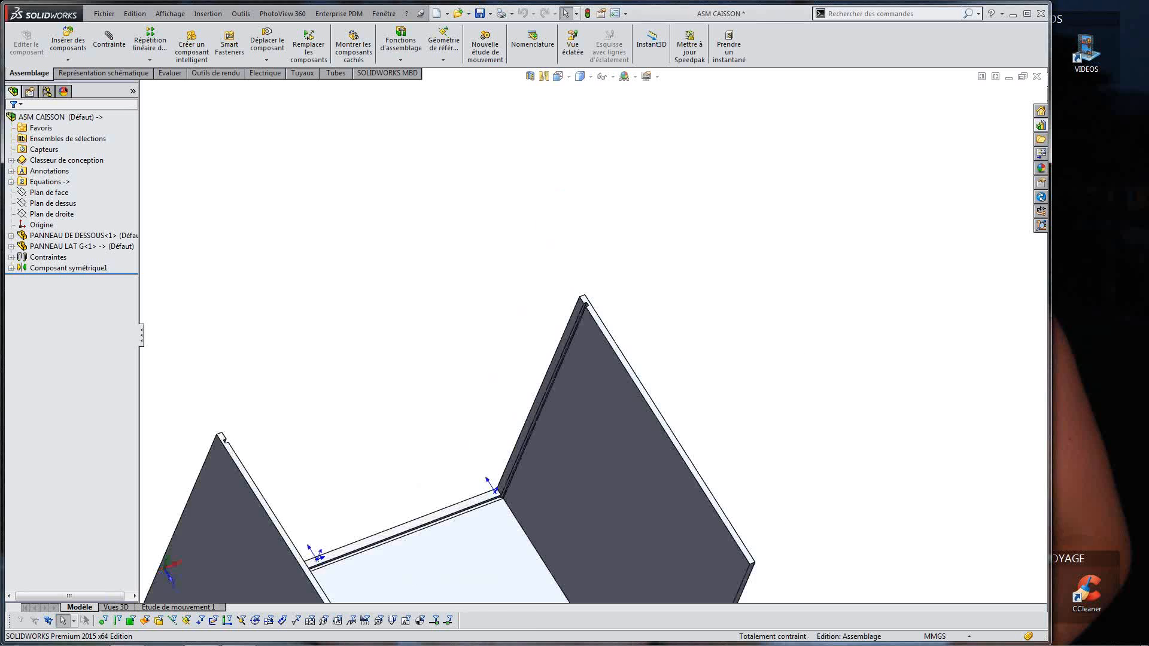
scroll(623, 450, "up", 4)
middle_click_drag(622, 450, 539, 455)
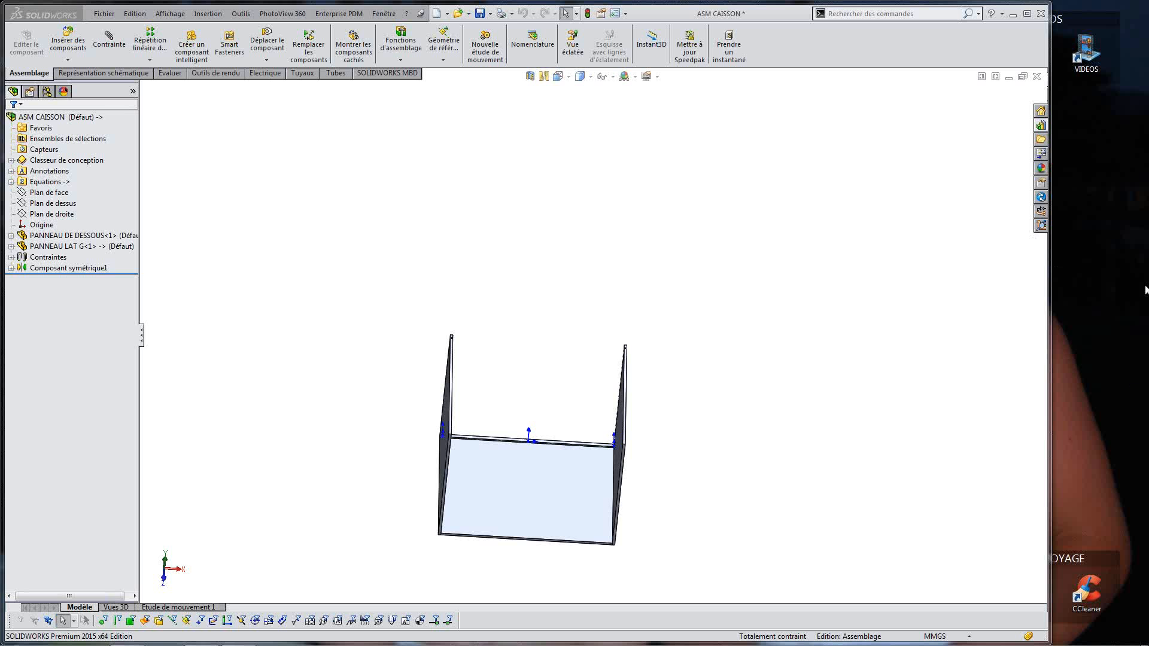
middle_click_drag(563, 416, 539, 462)
scroll(539, 458, "down", 1)
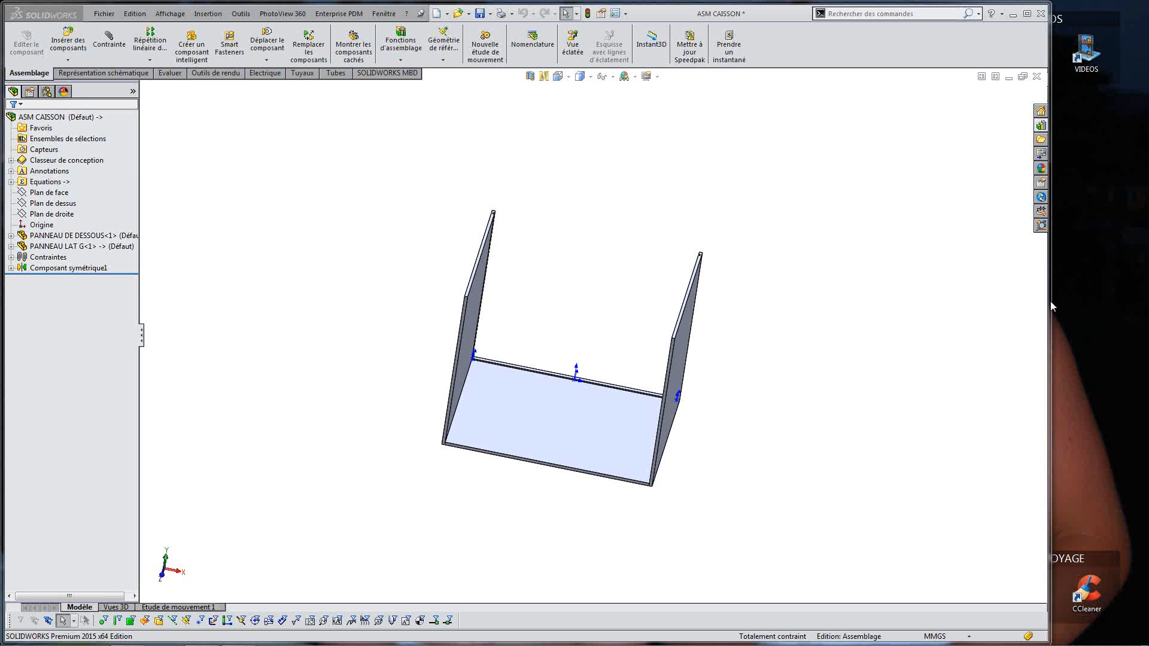
middle_click_drag(501, 291, 184, 575)
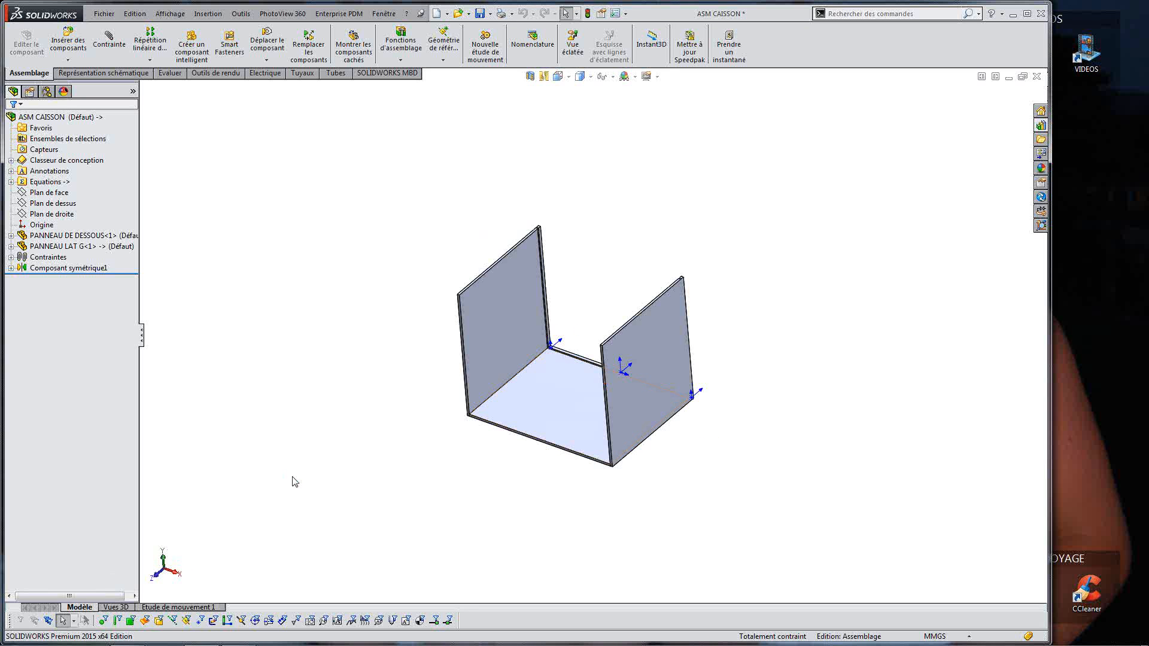
Step: Hide the selection filters
key("F5")
scroll(589, 344, "down", 3)
middle_click_drag(594, 352, 592, 312)
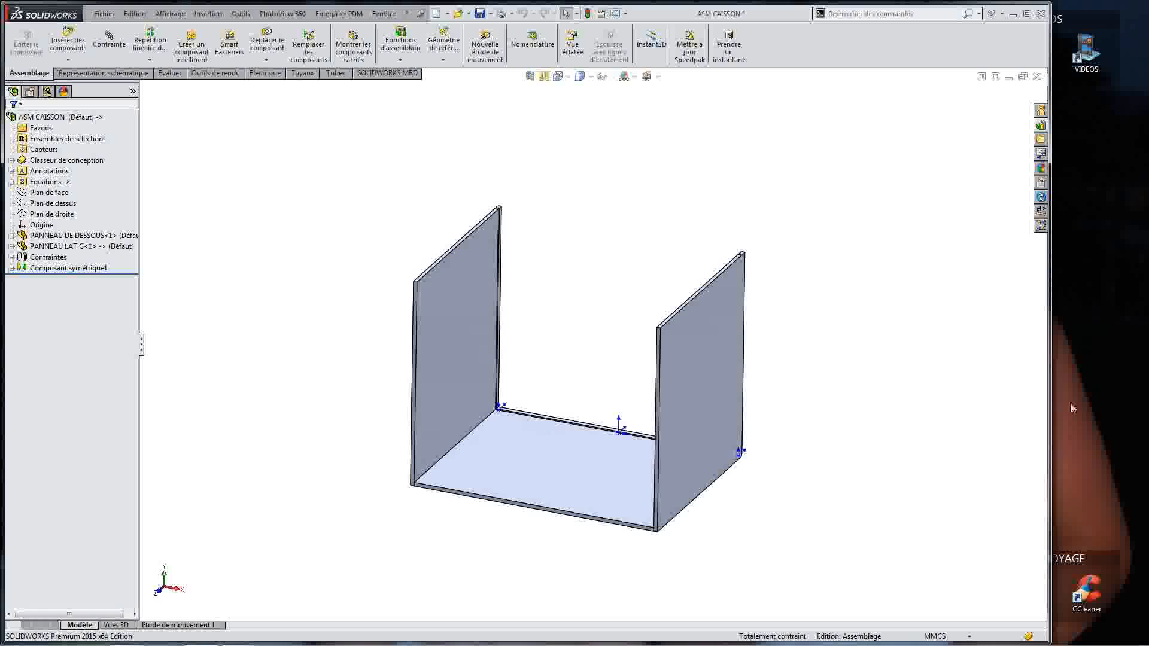
scroll(592, 371, "down", 2)
scroll(798, 377, "up", 2)
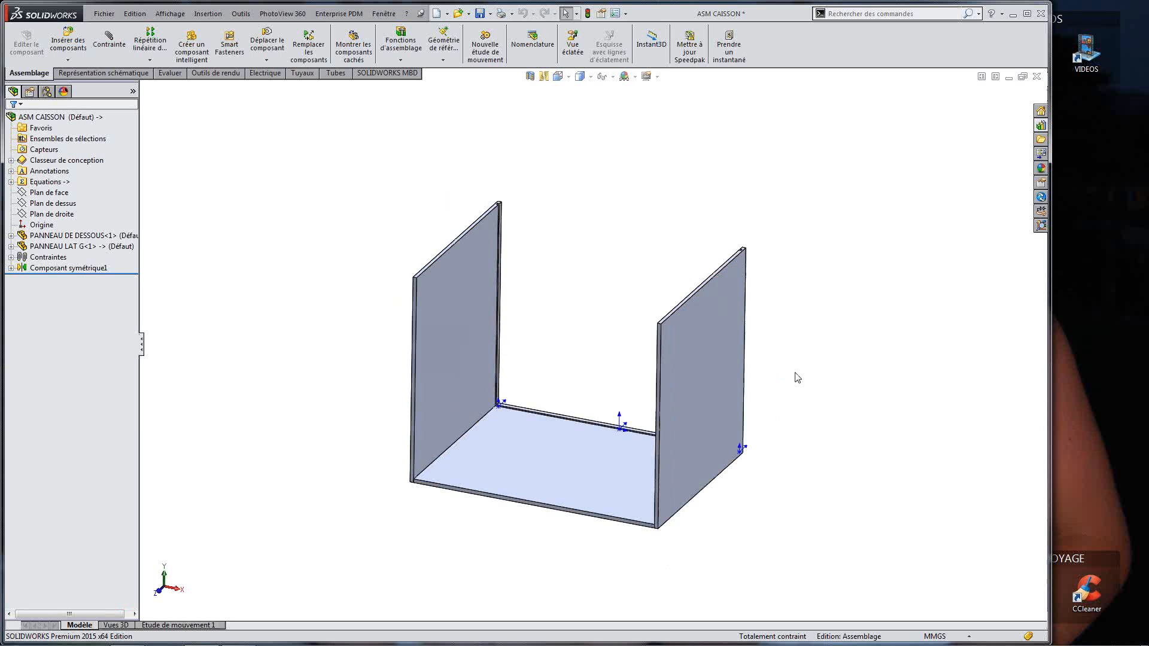
scroll(745, 383, "down", 2)
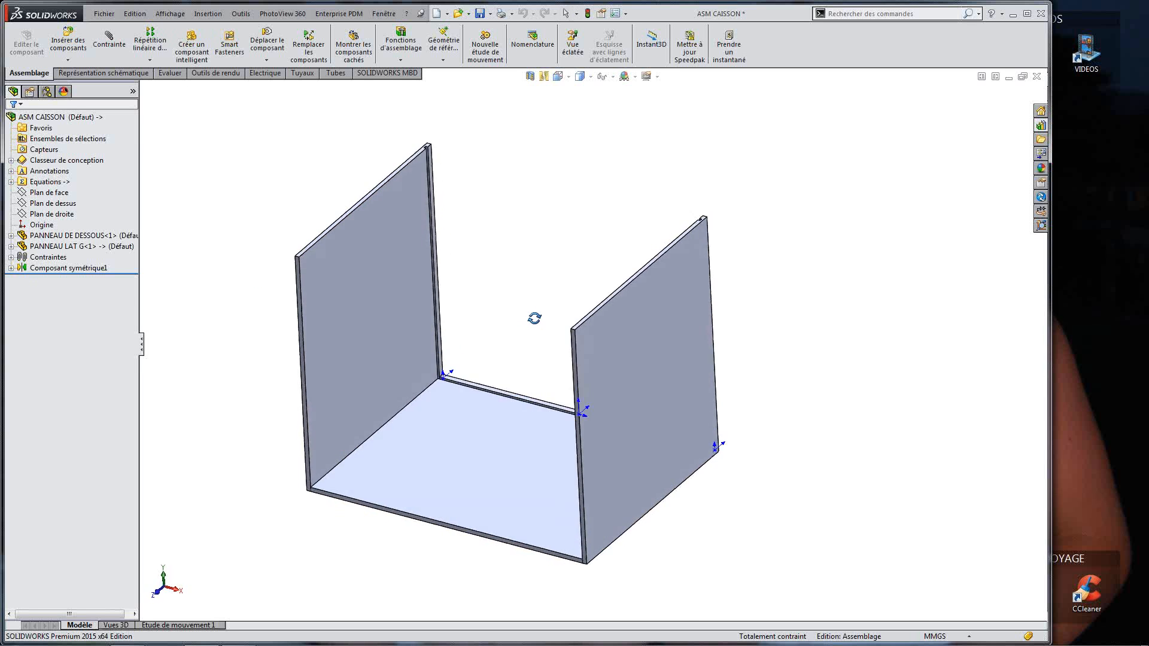
scroll(521, 311, "down", 5)
scroll(513, 317, "up", 4)
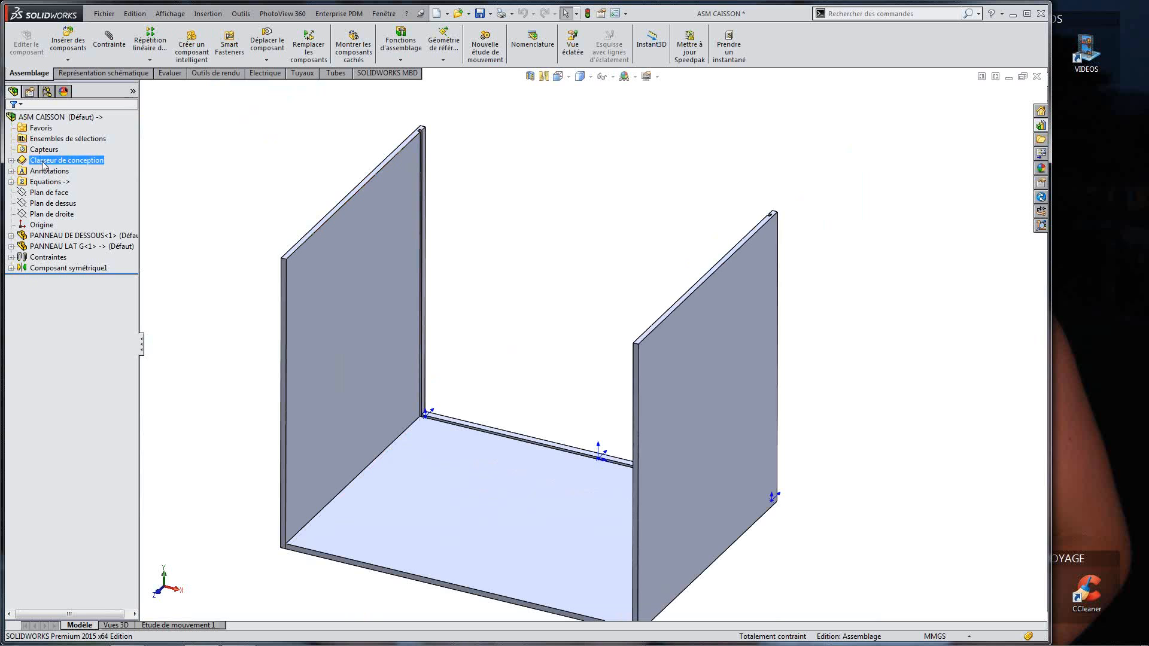
Step: Widen the design tree and list the external references of PANNEAU LAT G
left_click_drag(143, 345, 165, 350)
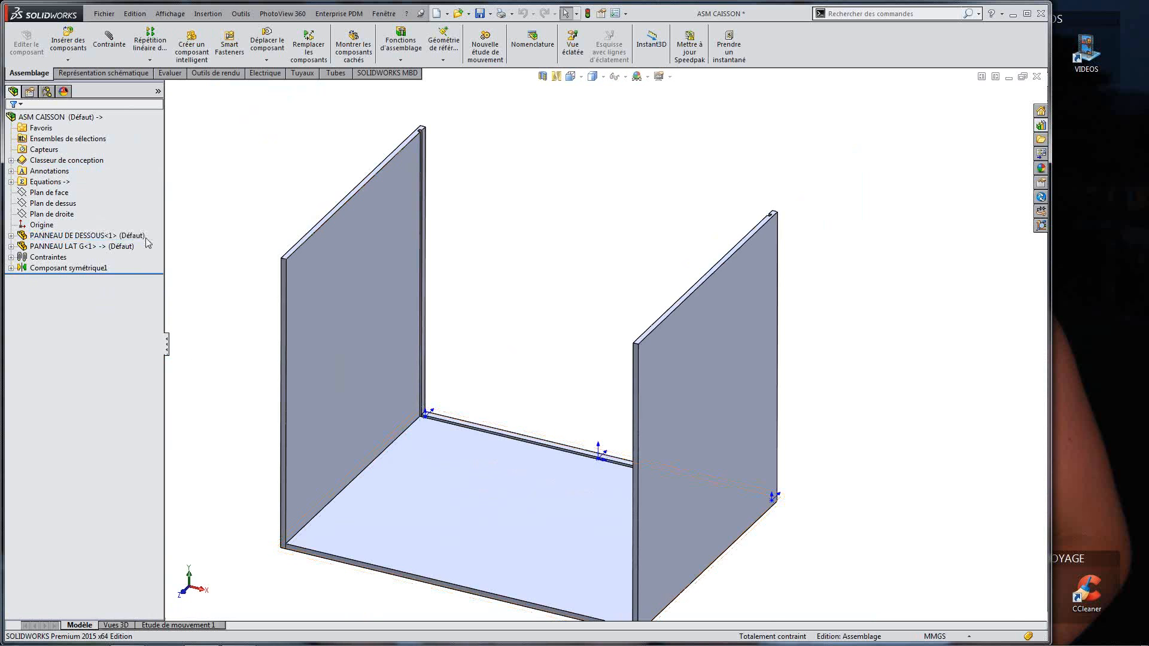
left_click(130, 247)
left_click(136, 360)
left_click(105, 249)
mouse_move(106, 248)
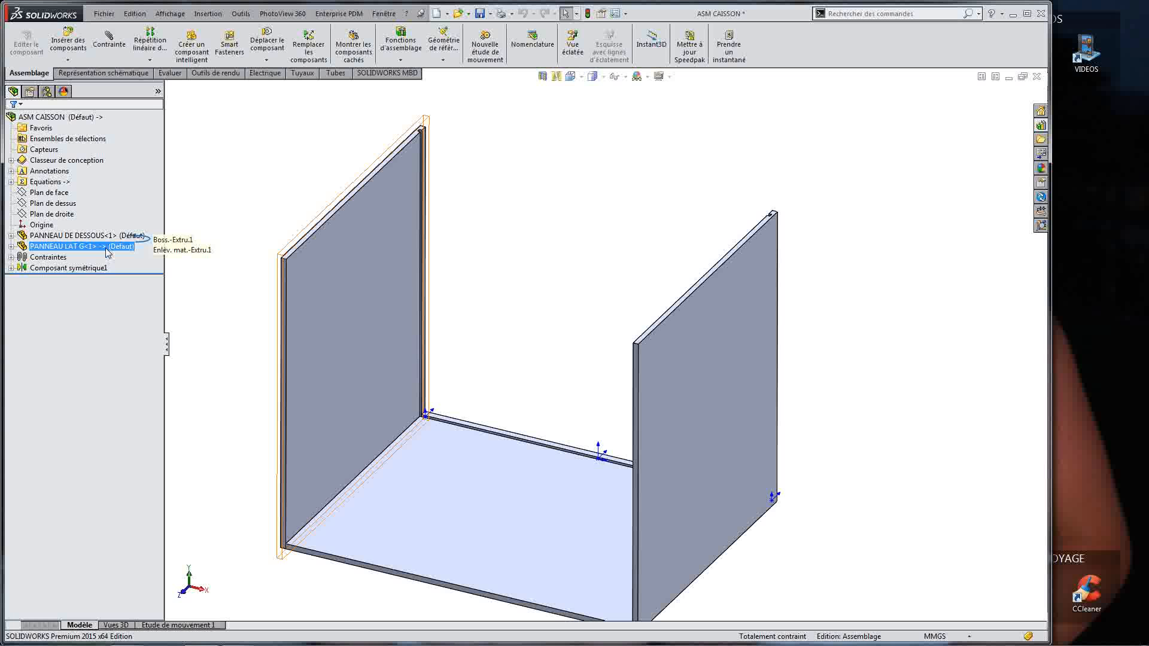
right_click(108, 252)
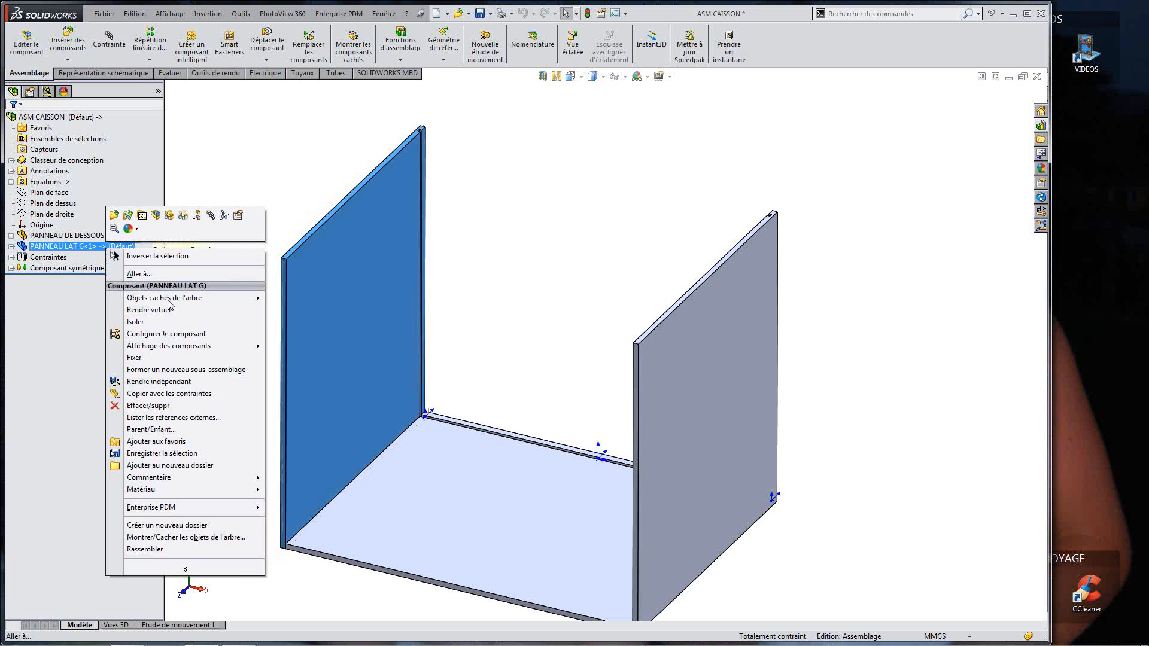
left_click(136, 420)
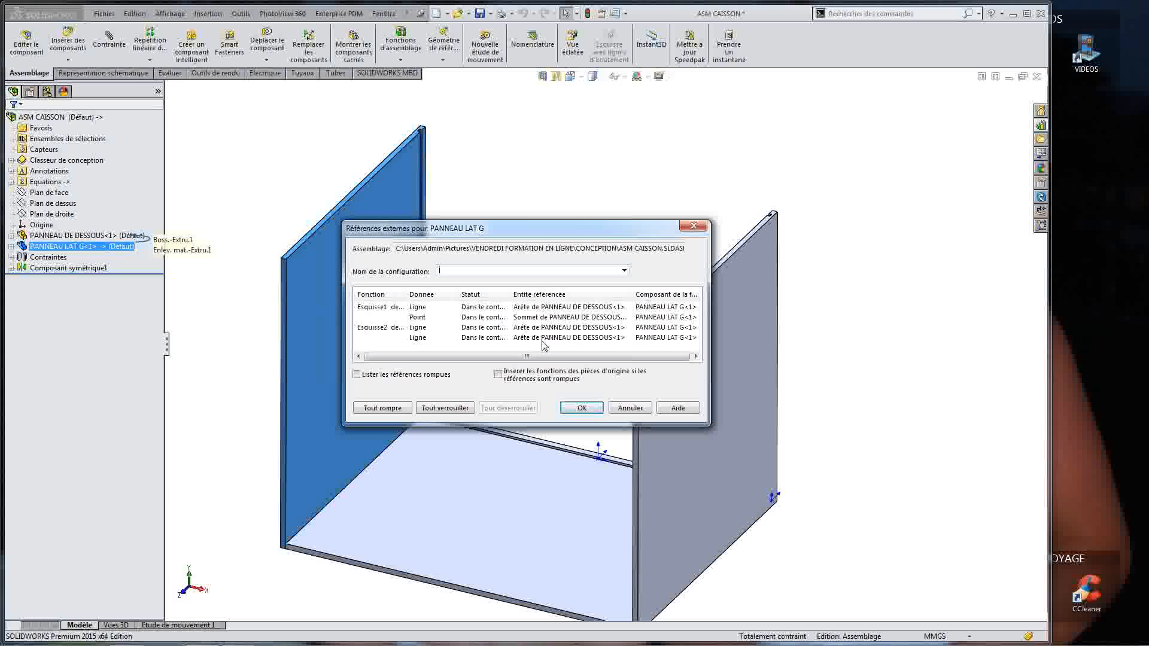
left_click(567, 409)
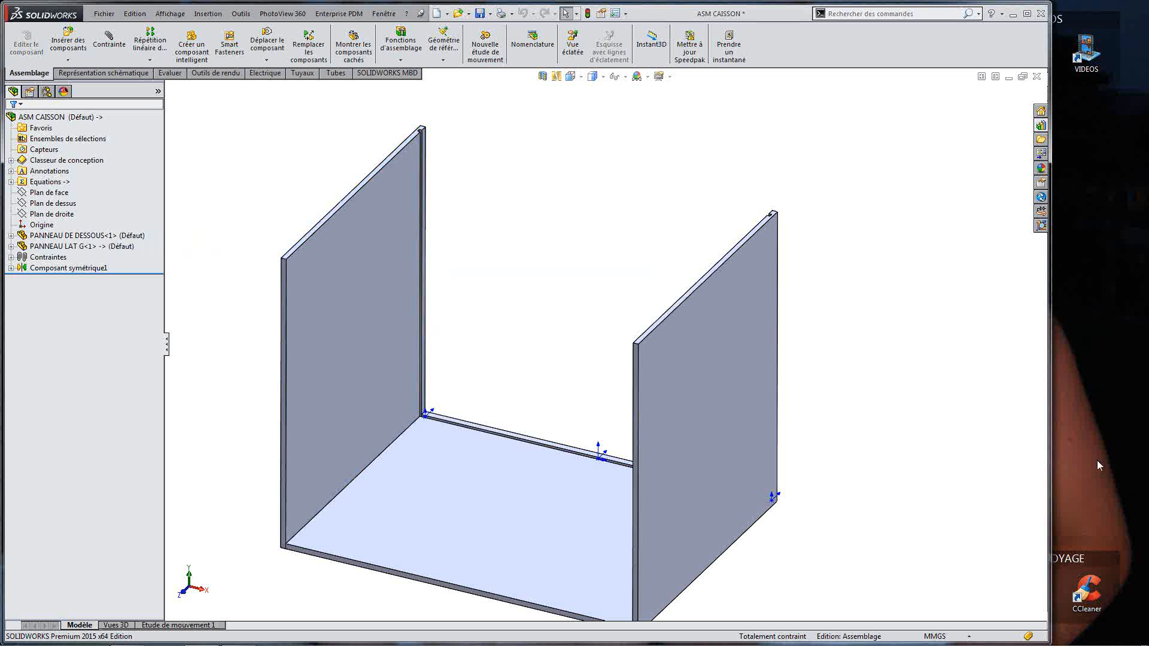
Step: Check the left and right side panels and the part contained in the mirrored component feature
scroll(534, 406, "up", 2)
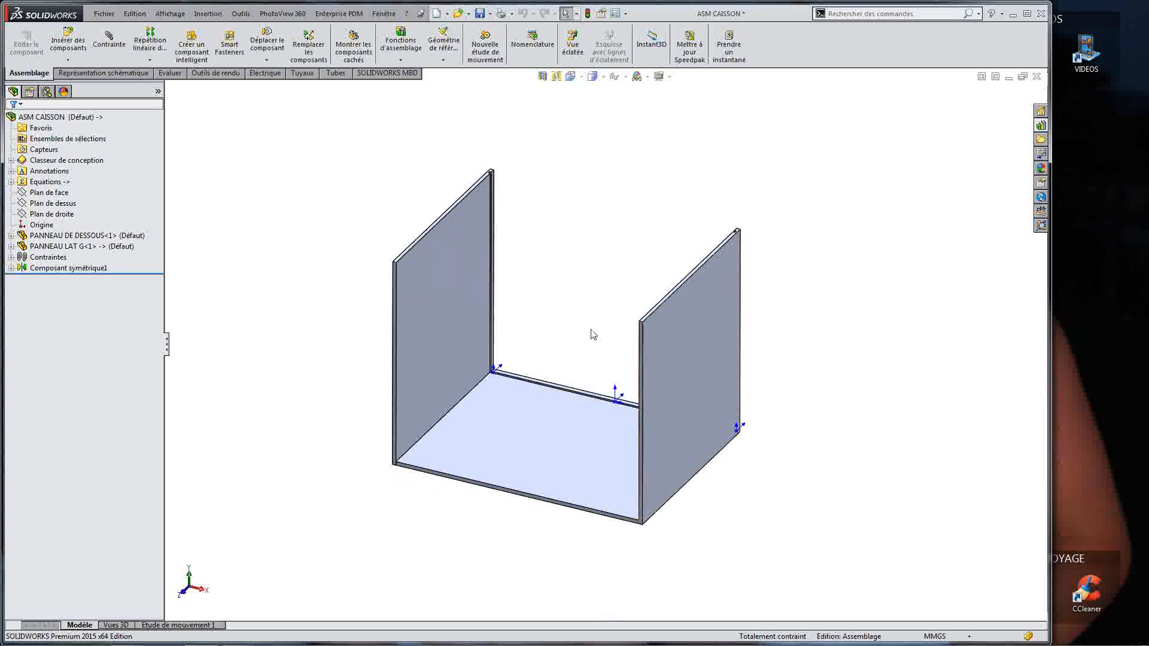
left_click(454, 338)
left_click(670, 389)
left_click(616, 241)
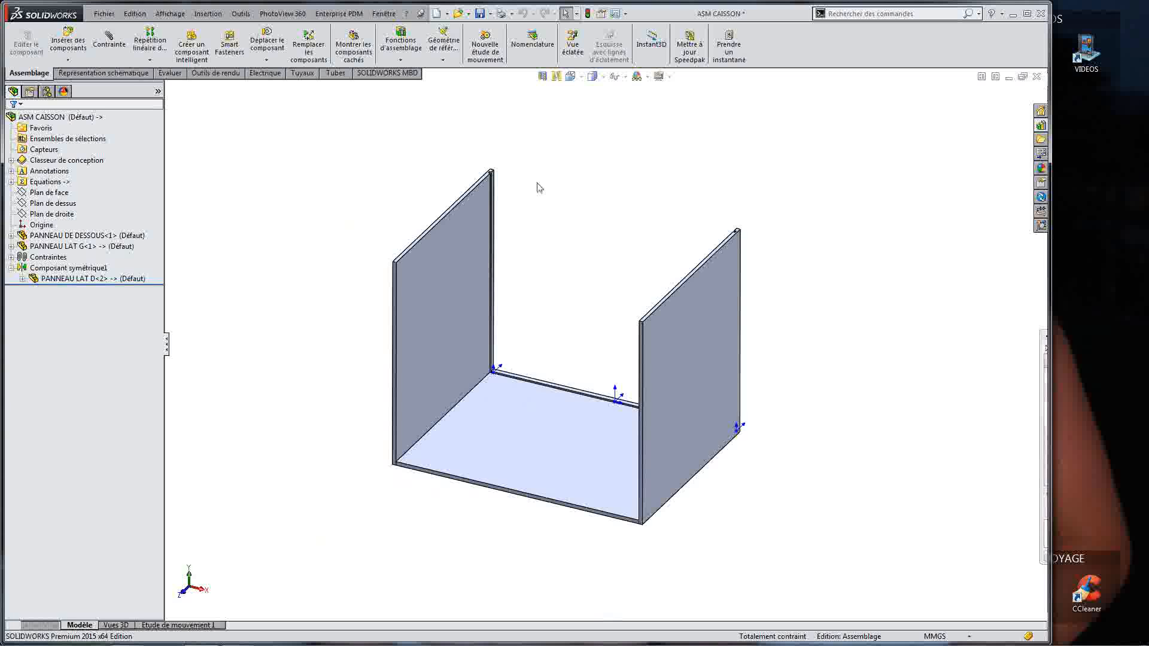
left_click(11, 267)
Step: Expand the assembly's mates and highlight each of the two in-place mates to see what they constrain
left_click(10, 257)
left_click(47, 257)
left_click(54, 269)
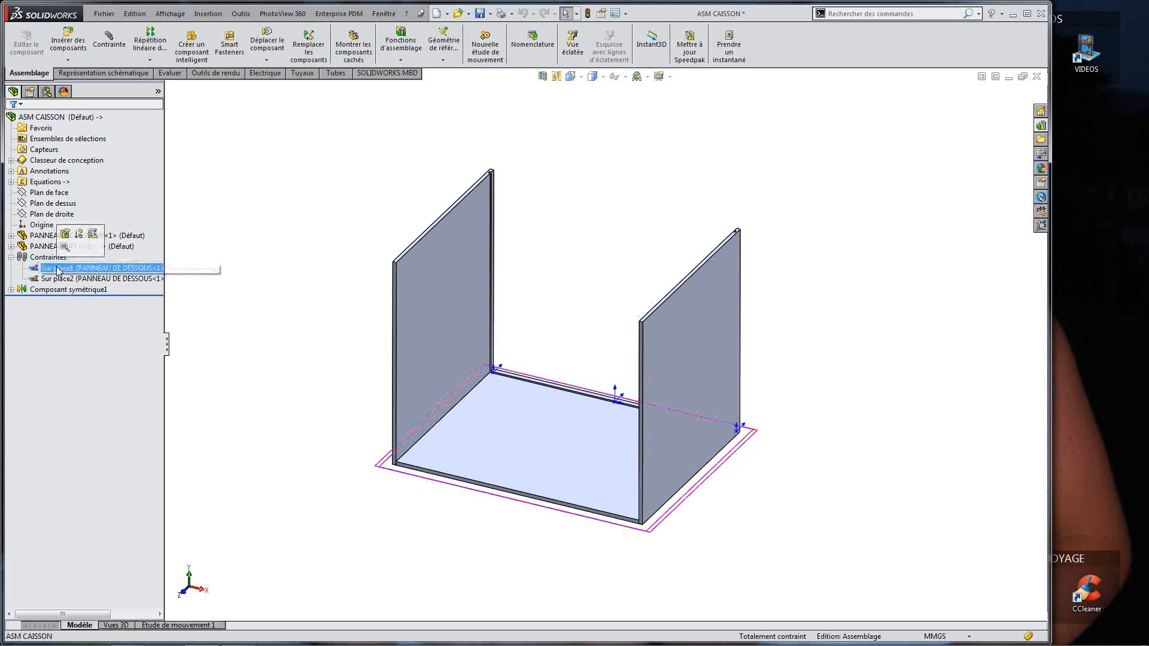
left_click(54, 279)
left_click(286, 288)
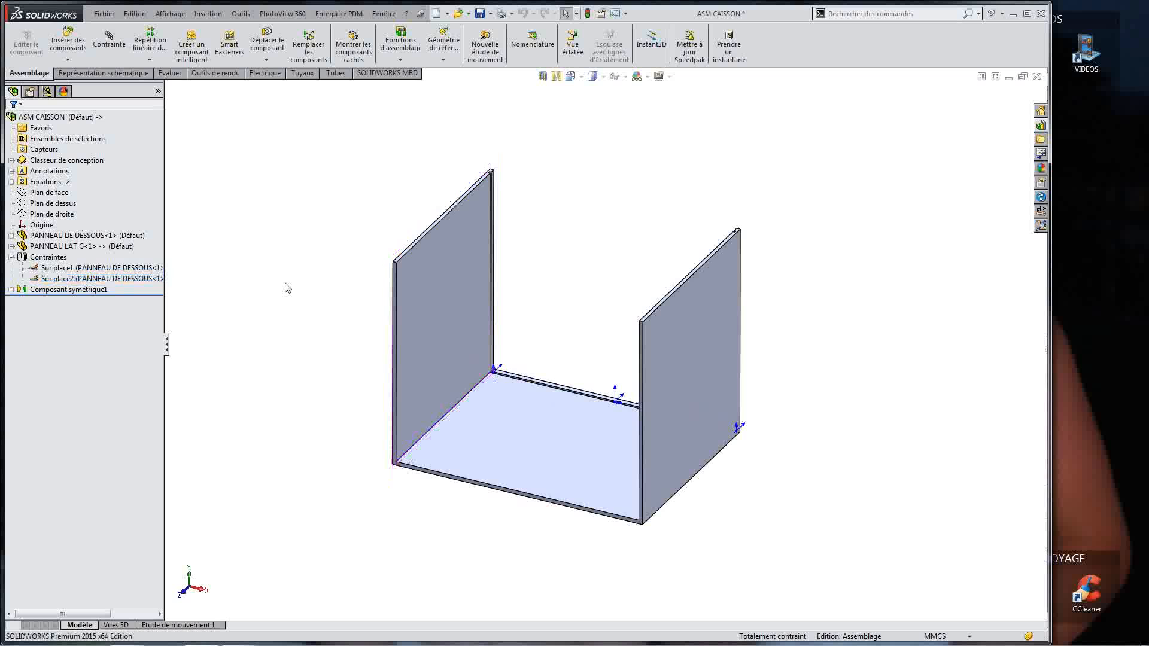
scroll(637, 264, "down", 1)
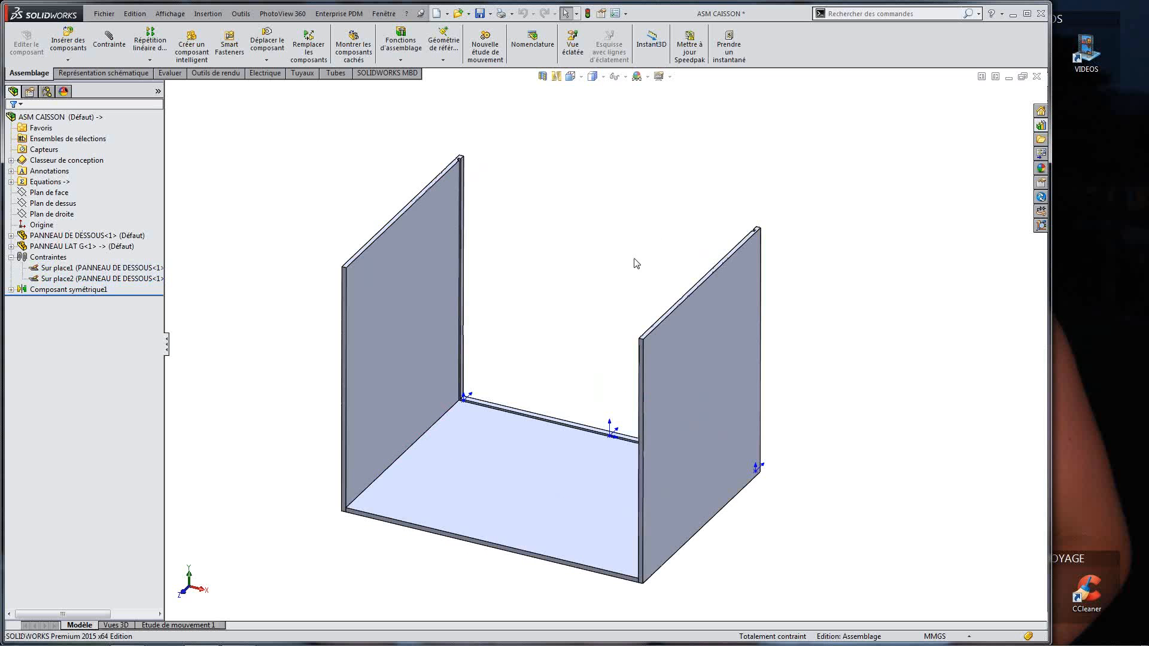
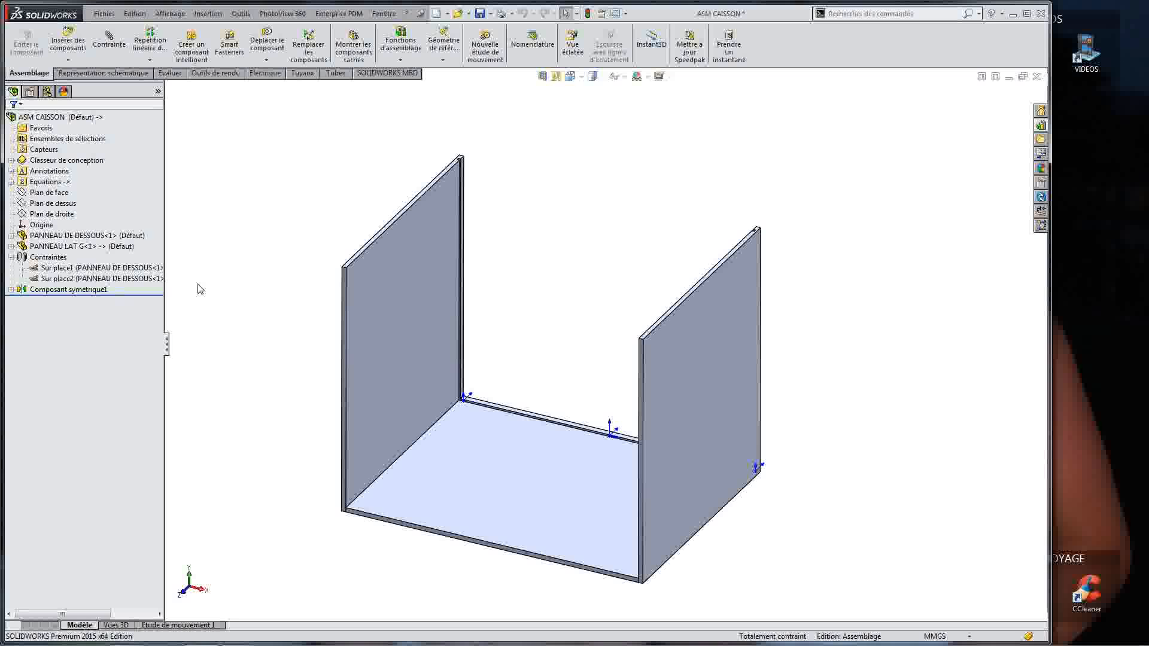
Step: Suppress the left side panel's in-place mate Sur place2 and move the panel up away from the bottom panel
left_click(99, 279)
left_click(97, 268, "ctrl")
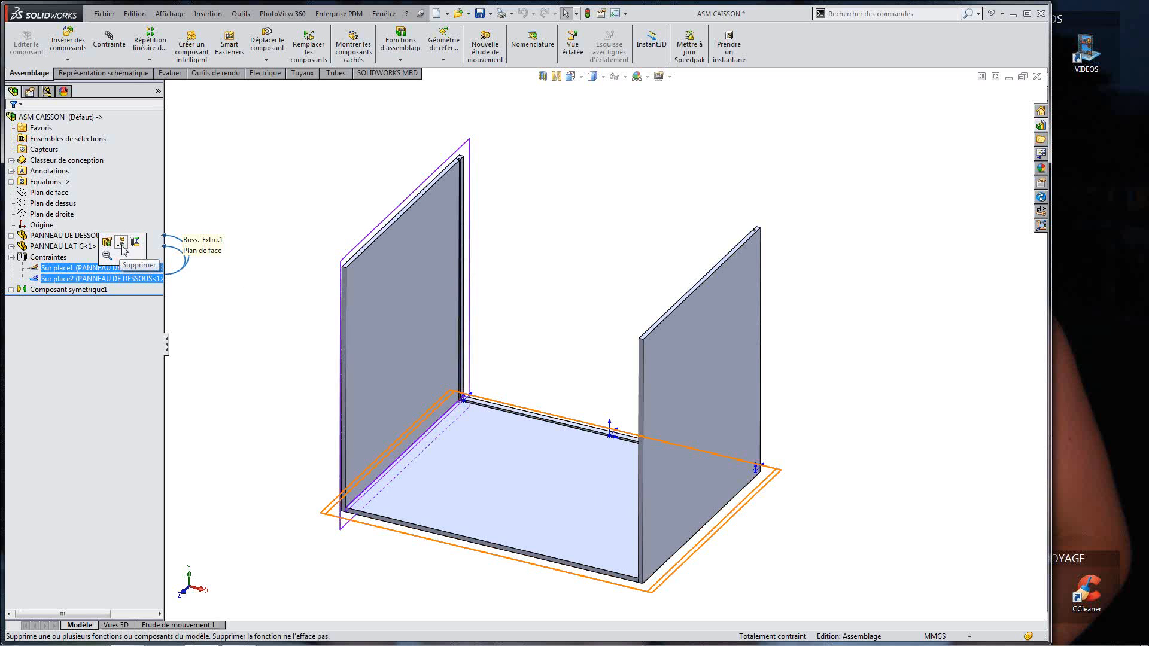
left_click(122, 244)
left_click_drag(369, 381, 368, 349)
left_click(530, 346)
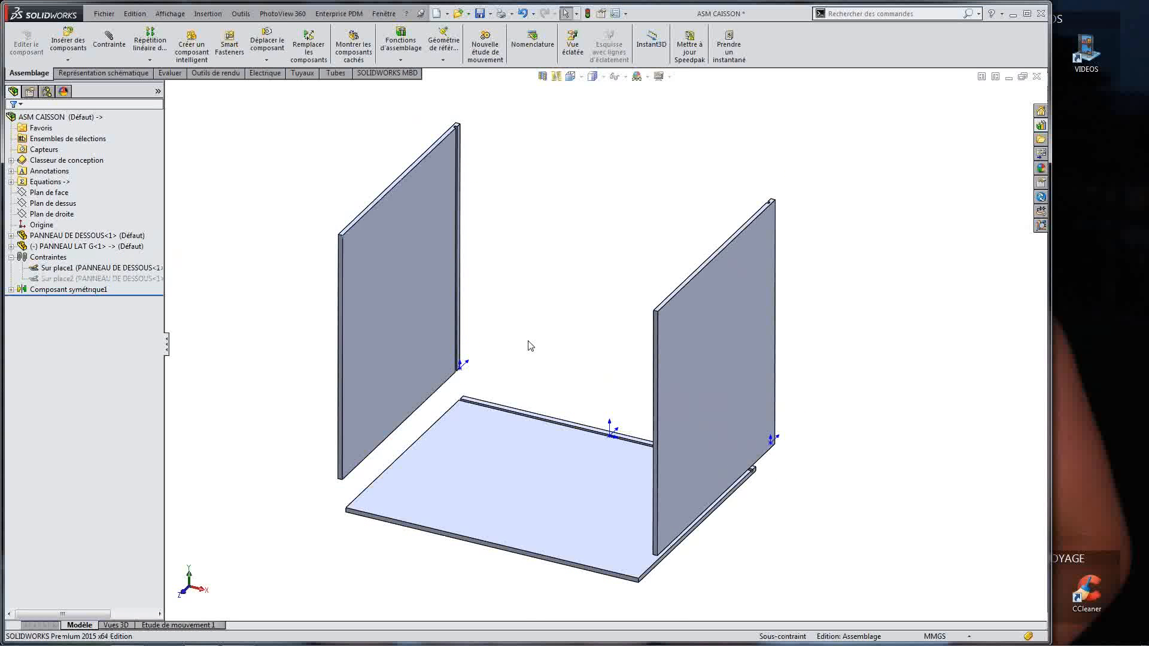
middle_click_drag(380, 356, 510, 310)
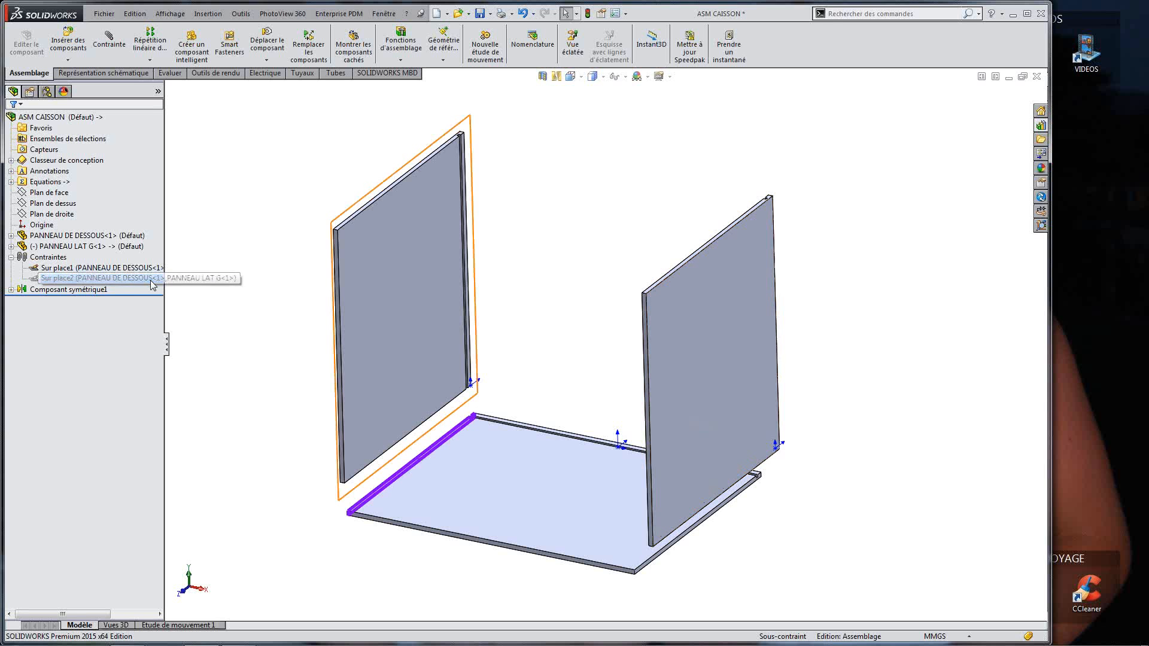
Step: Unsuppress the left side panel's in-place mate Sur place2
left_click(120, 279)
left_click(175, 243)
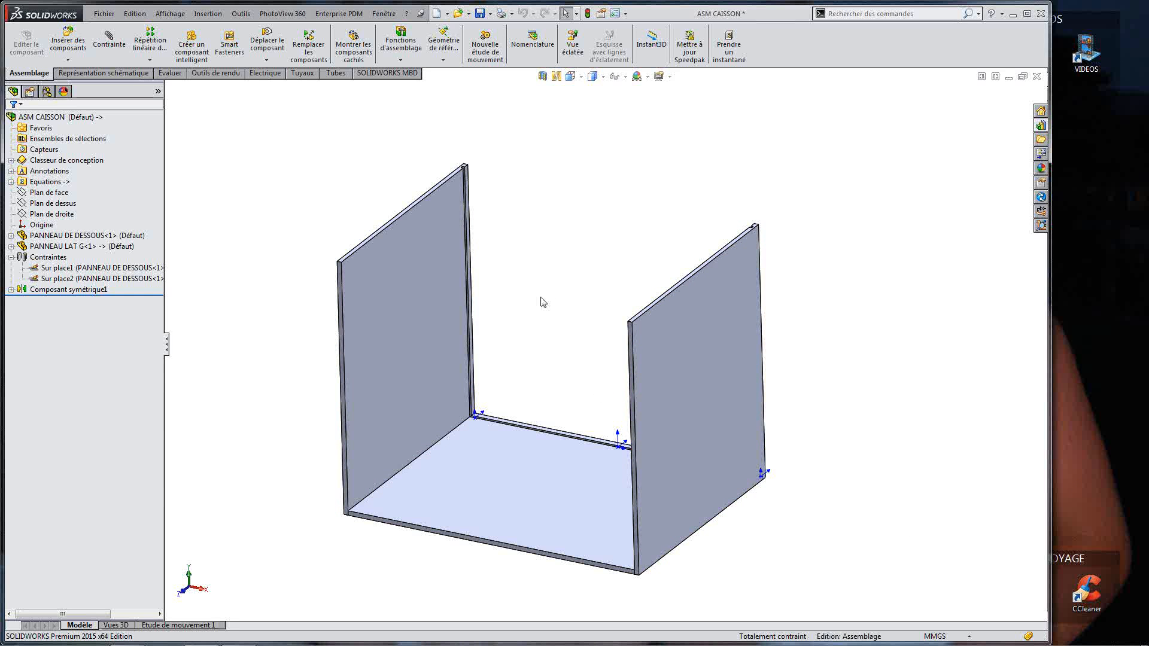
Step: Collapse the mates and start a Hole Series from the outer face of the left side panel
middle_click_drag(543, 302, 472, 395)
scroll(473, 395, "up", 1)
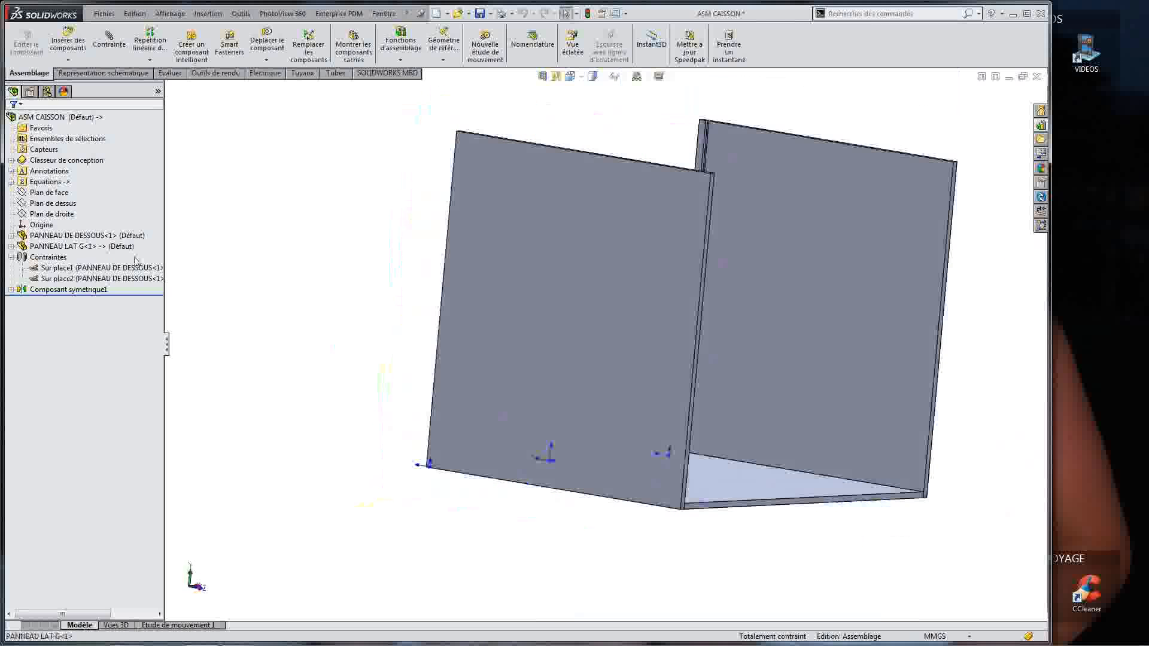
left_click(11, 256)
left_click(490, 287)
middle_click_drag(805, 462, 758, 413)
scroll(625, 525, "down", 7)
middle_click_drag(578, 520, 574, 437, "ctrl")
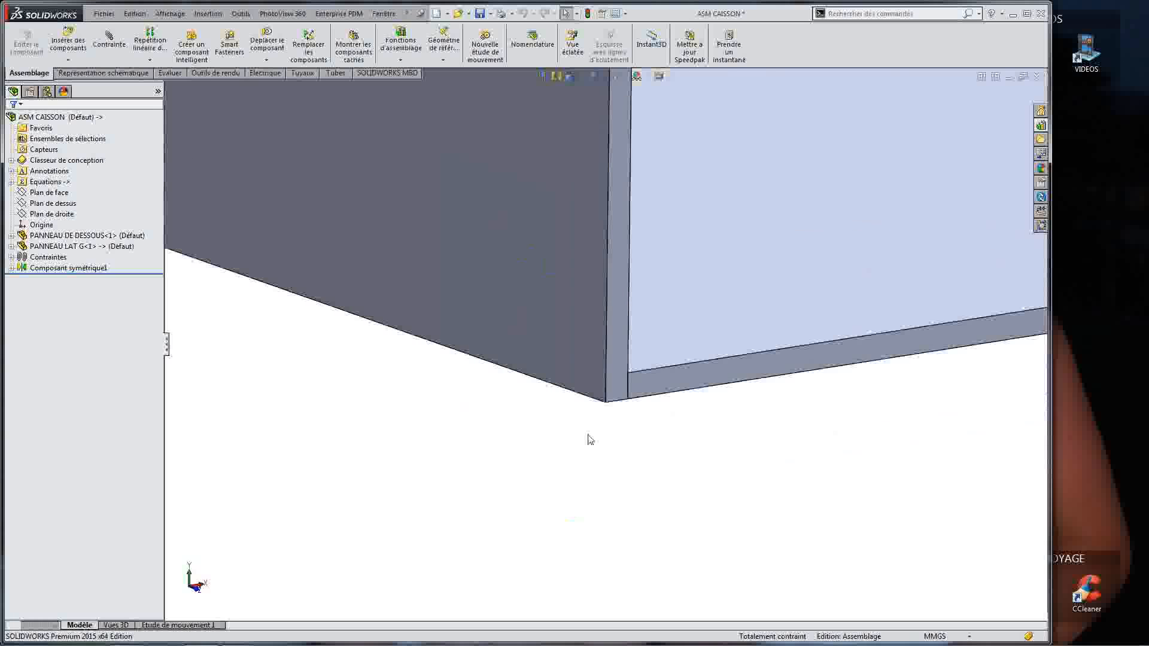
middle_click_drag(487, 243, 543, 342, "ctrl")
left_click(544, 341)
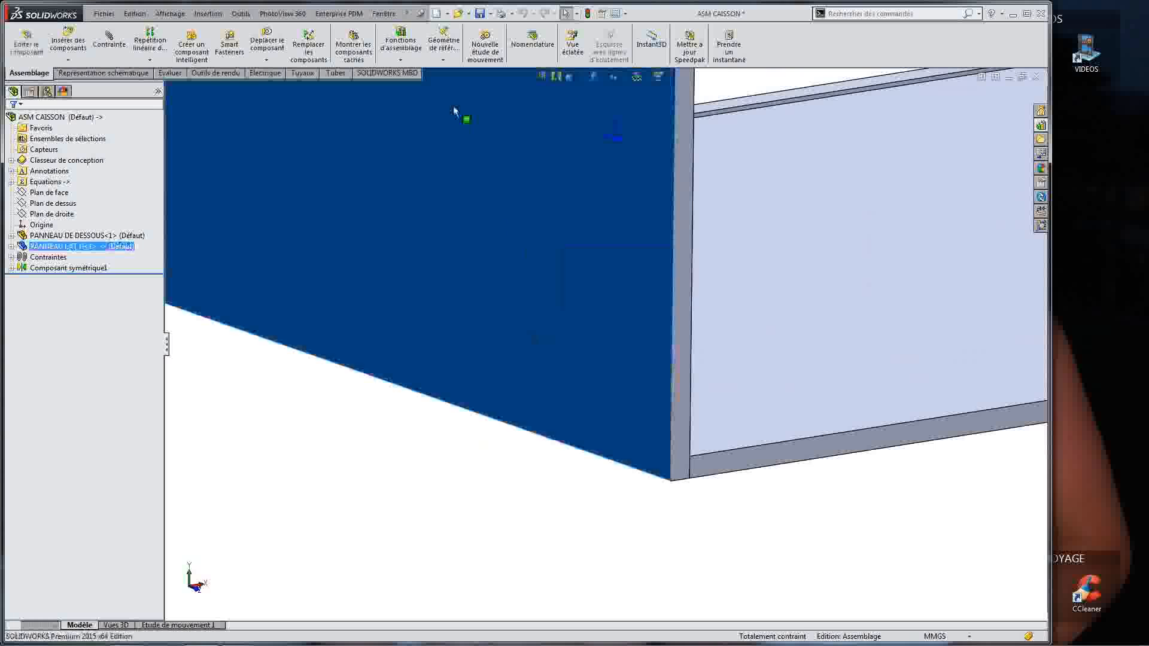
left_click(401, 51)
left_click(413, 71)
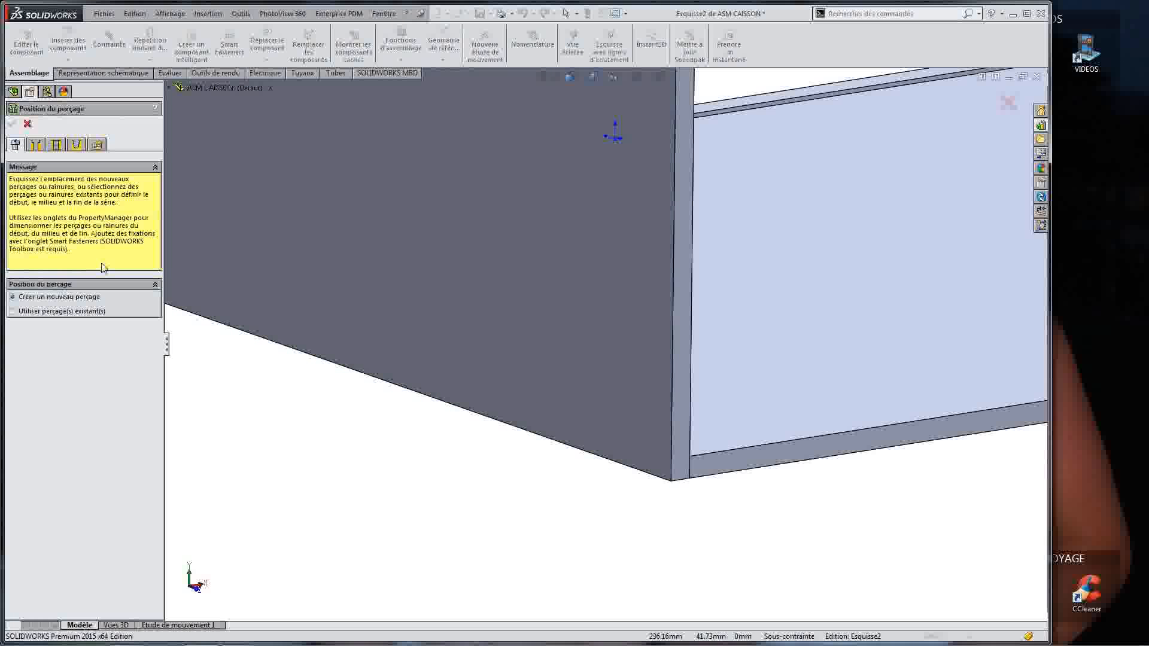
Step: Place a single hole point near the lower front corner of the left side panel, level with the bottom panel's edge
left_click(635, 459)
left_click(200, 301)
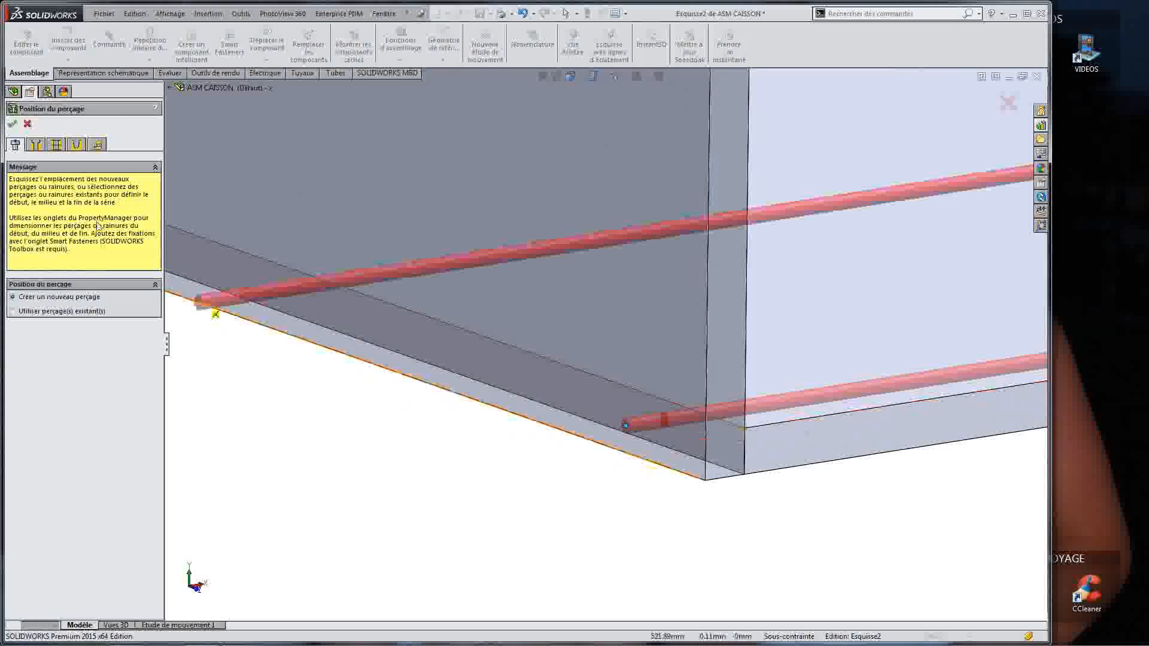
key("Escape")
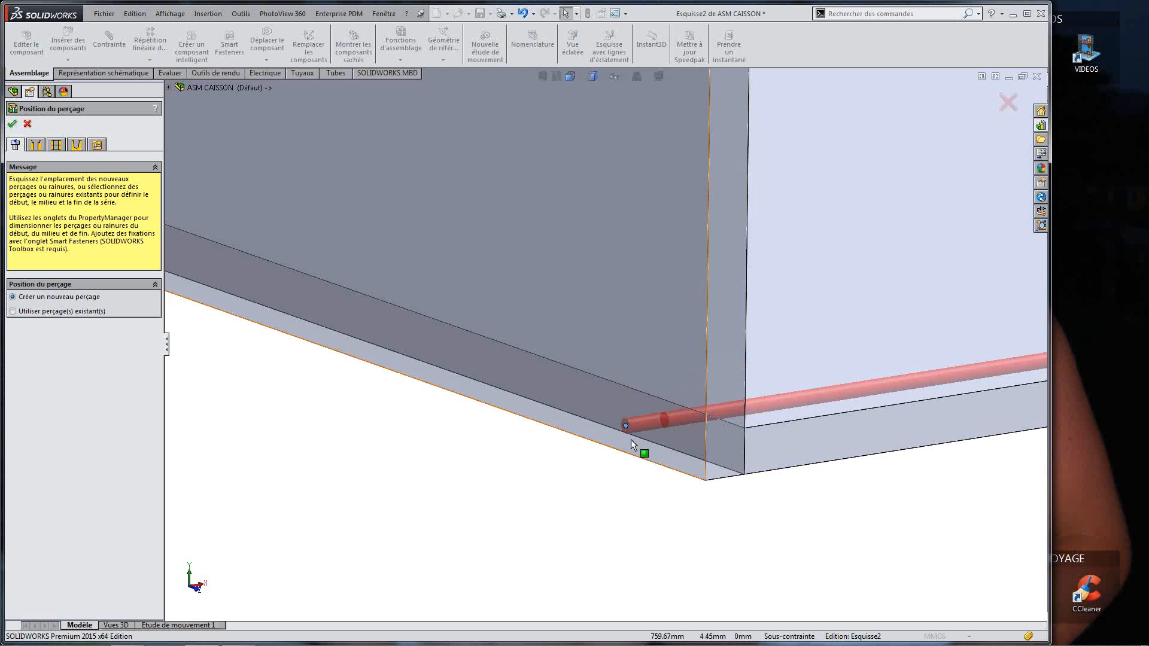
middle_click_drag(676, 402, 695, 389)
left_click(579, 440)
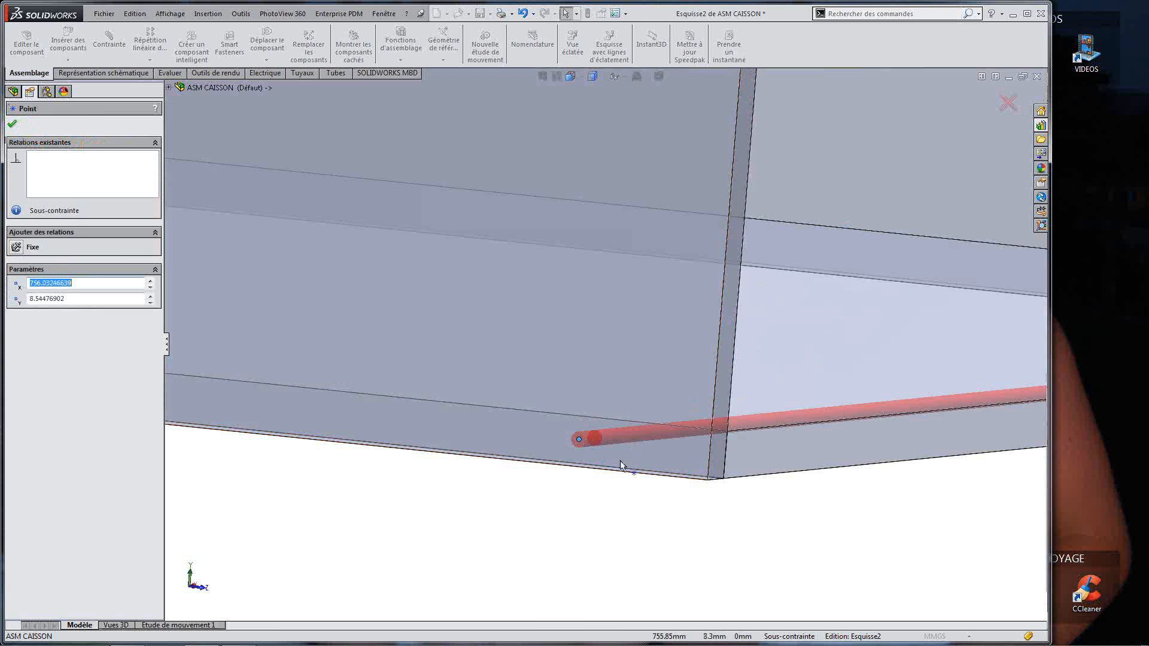
left_click_drag(620, 460, 610, 445)
left_click(601, 531)
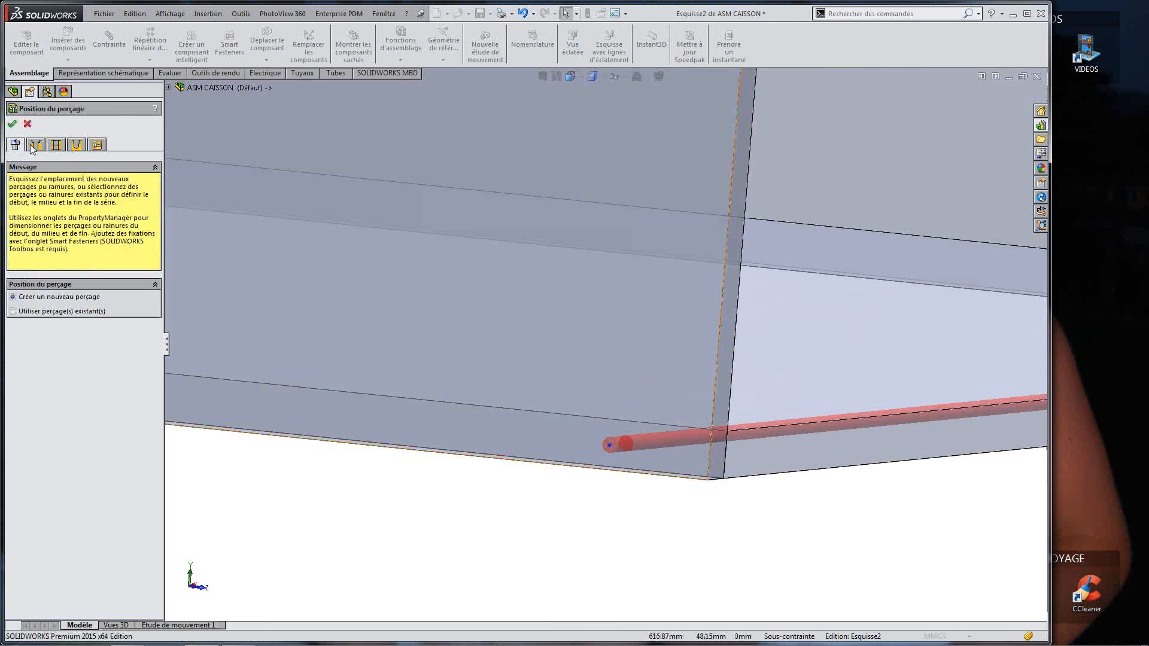
Step: Set the hole series' start hole to an ISO 7046-1 countersink, size M6, with normal fit
left_click(36, 144)
left_click(82, 186)
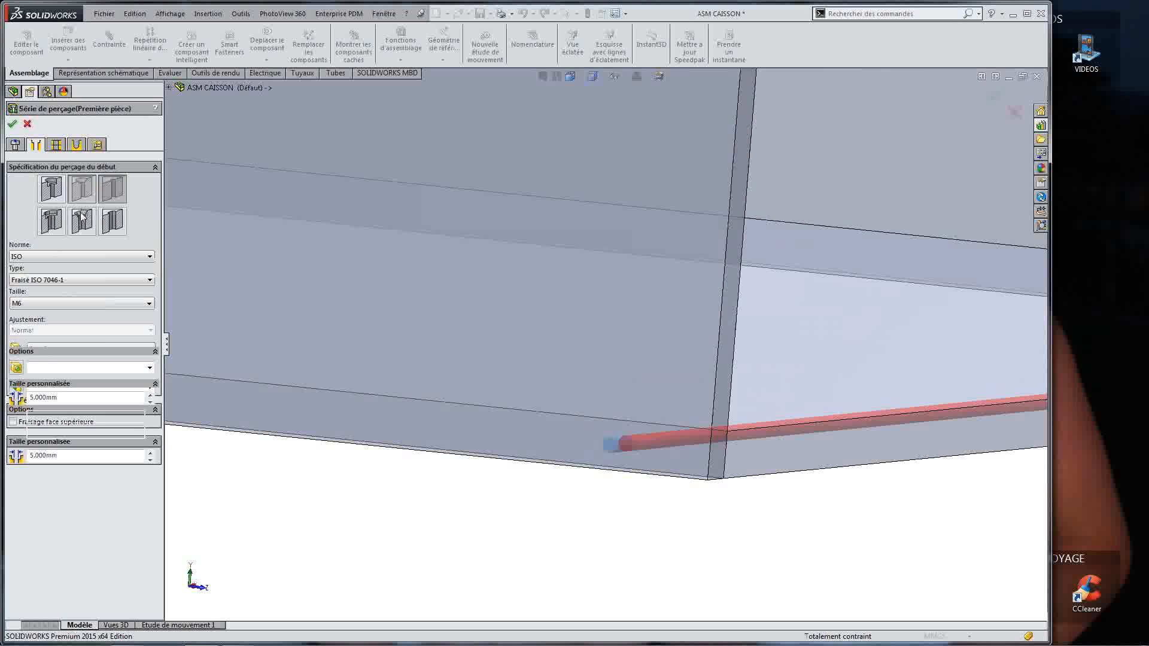
left_click(85, 183)
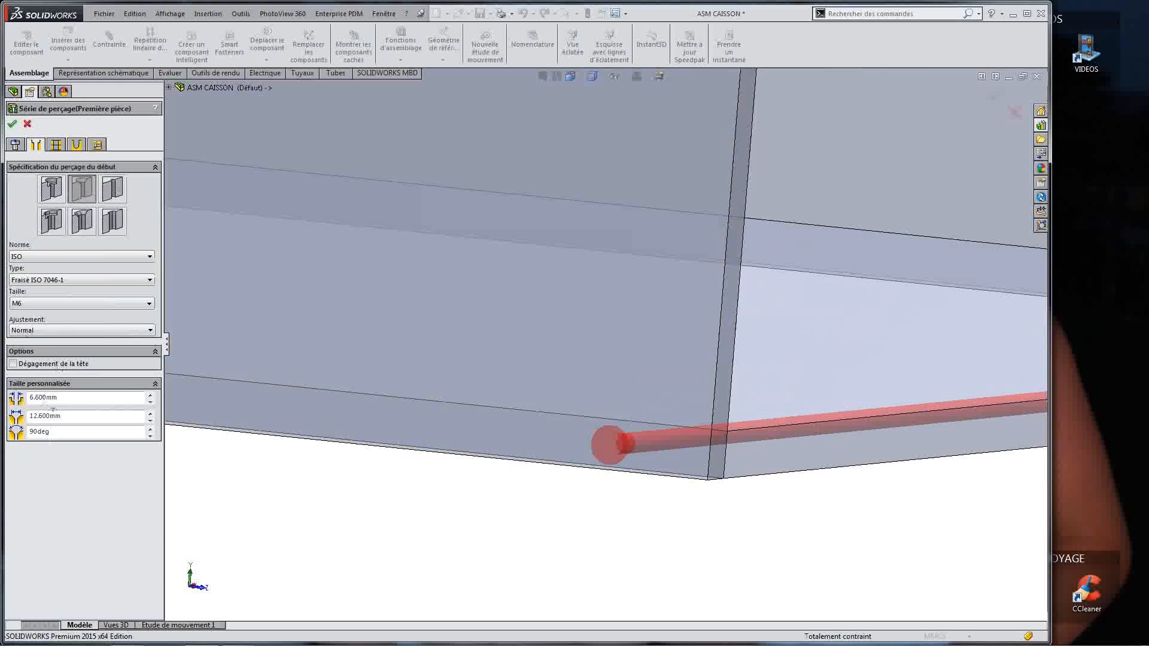
left_click(57, 145)
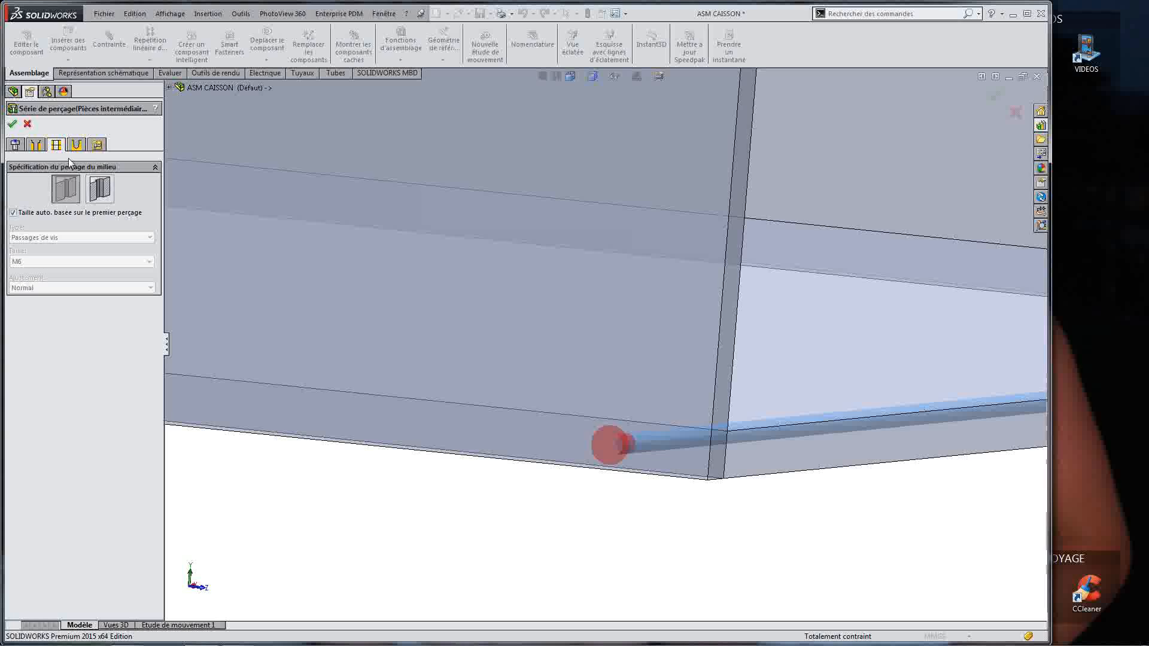
Step: Designate the bottom panel as the end component for the hole series' final hole
left_click(79, 145)
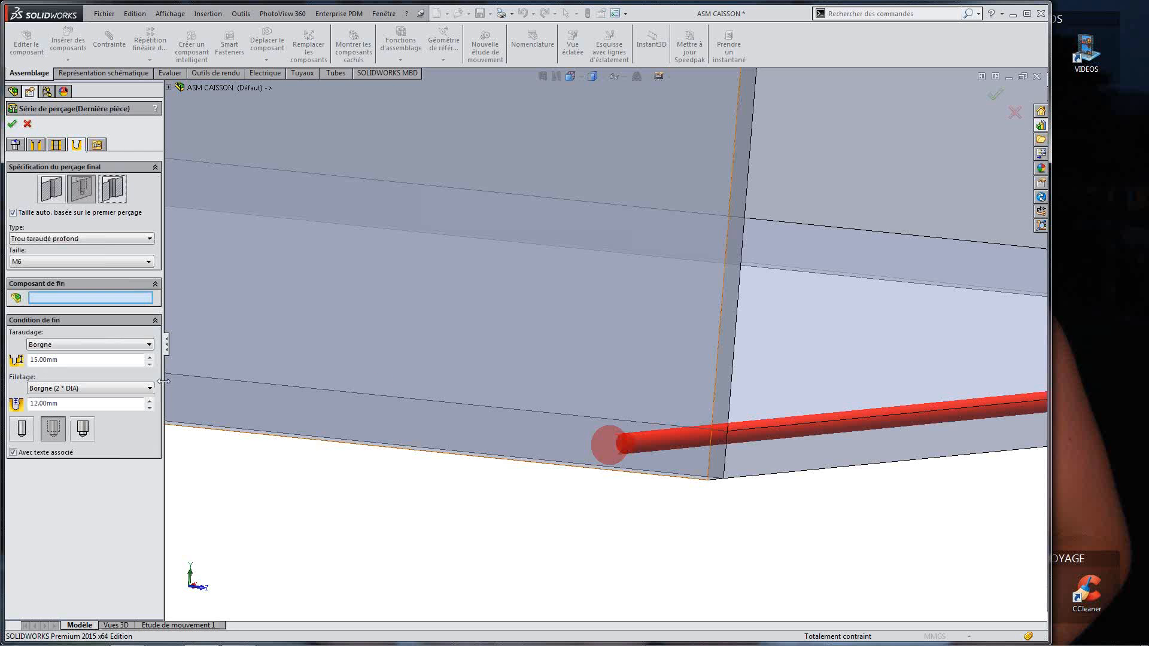
middle_click_drag(915, 303, 770, 374)
scroll(771, 373, "up", 6)
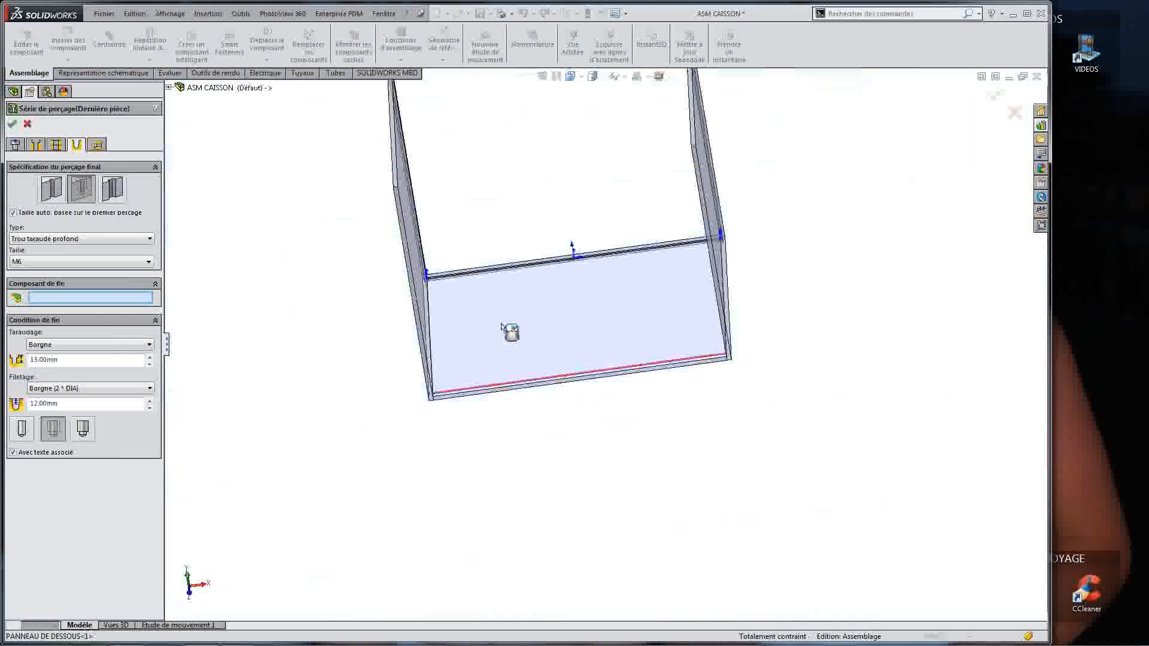
left_click(503, 323)
mouse_move(503, 324)
middle_mouse_down()
mouse_move(509, 298)
mouse_move(524, 326)
mouse_move(515, 339)
middle_mouse_up()
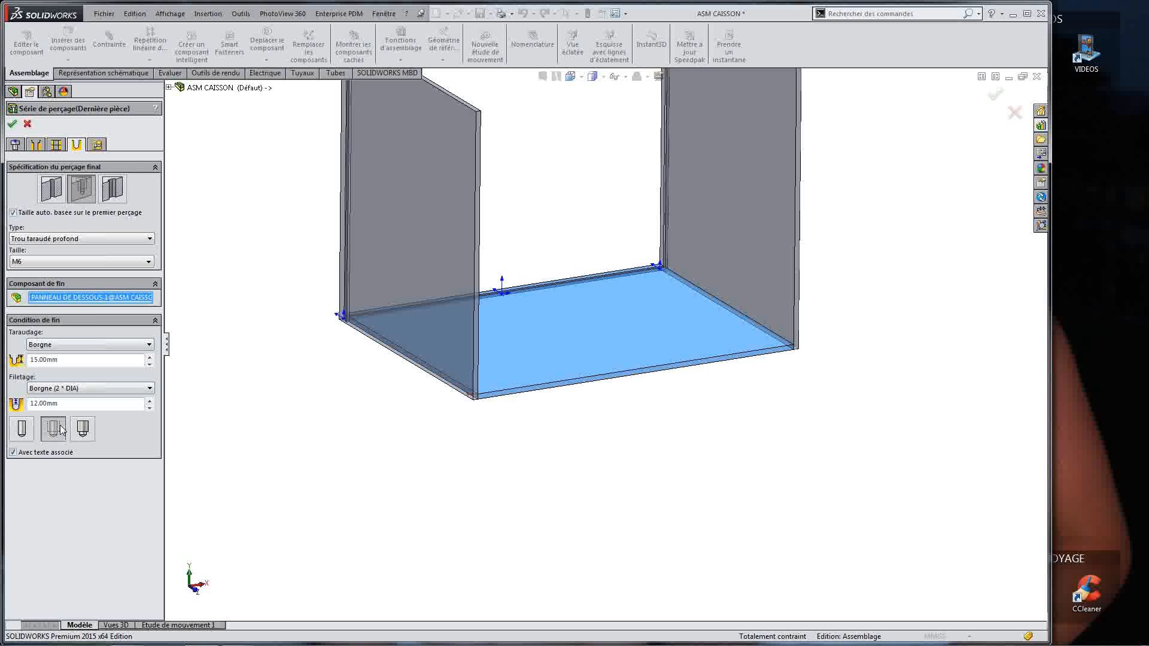
Step: Place an ISO 7046-1 countersunk fastener in the hole series, sized from the first hole, and complete the feature
left_click(97, 146)
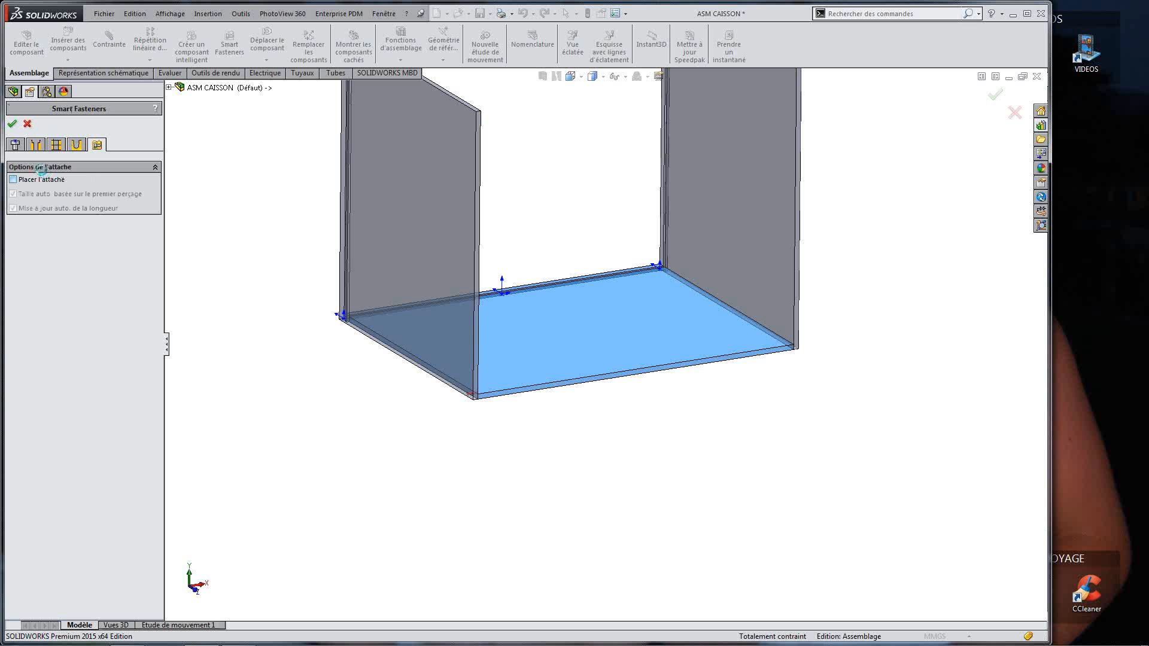
left_click(12, 125)
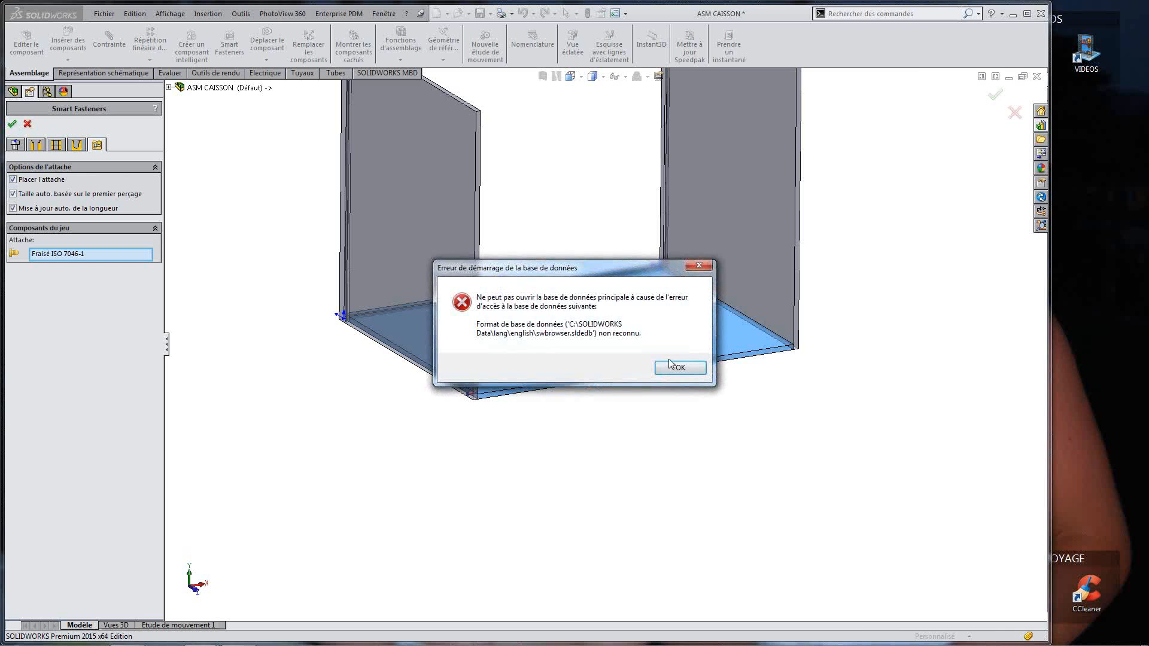
left_click(670, 364)
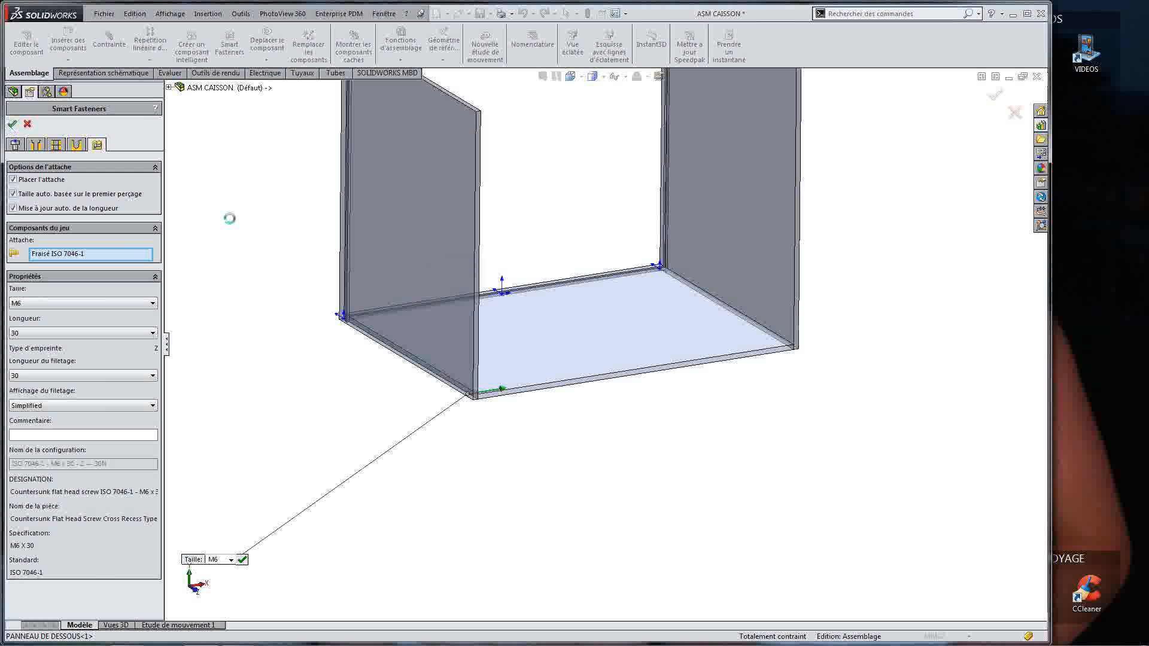
Step: Examine the countersunk screw and holes at the lower front corner, and the overall carcass on both sides
scroll(461, 392, "down", 5)
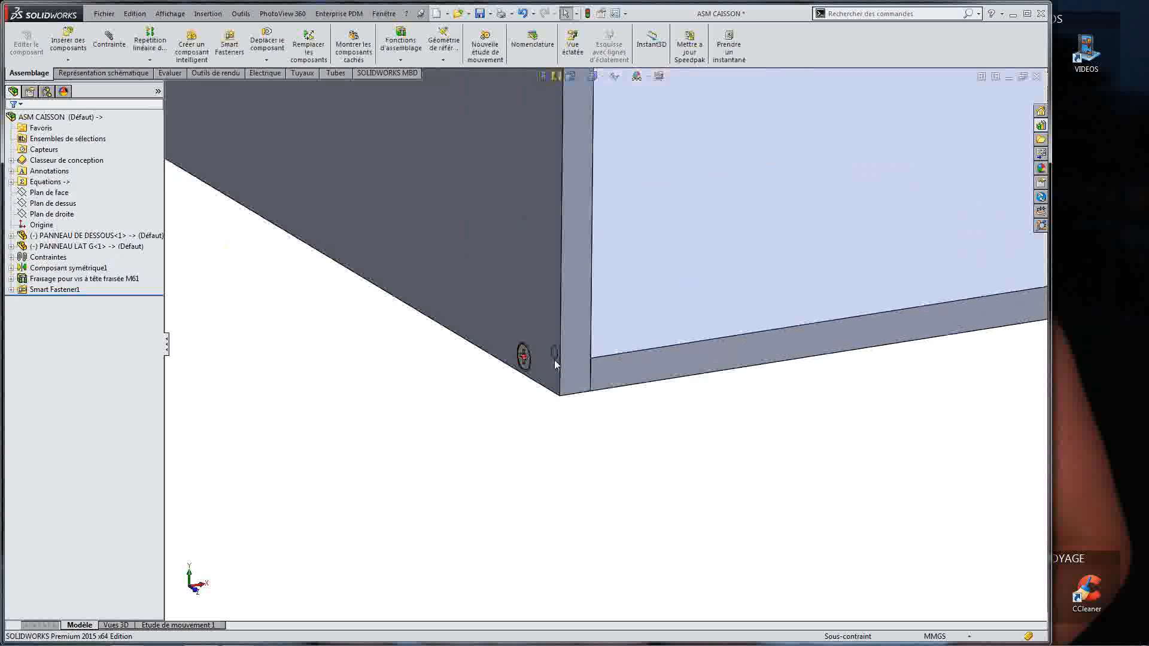
middle_click_drag(556, 363, 624, 328)
scroll(635, 334, "down", 5)
middle_click_drag(575, 331, 501, 501)
scroll(646, 335, "up", 10)
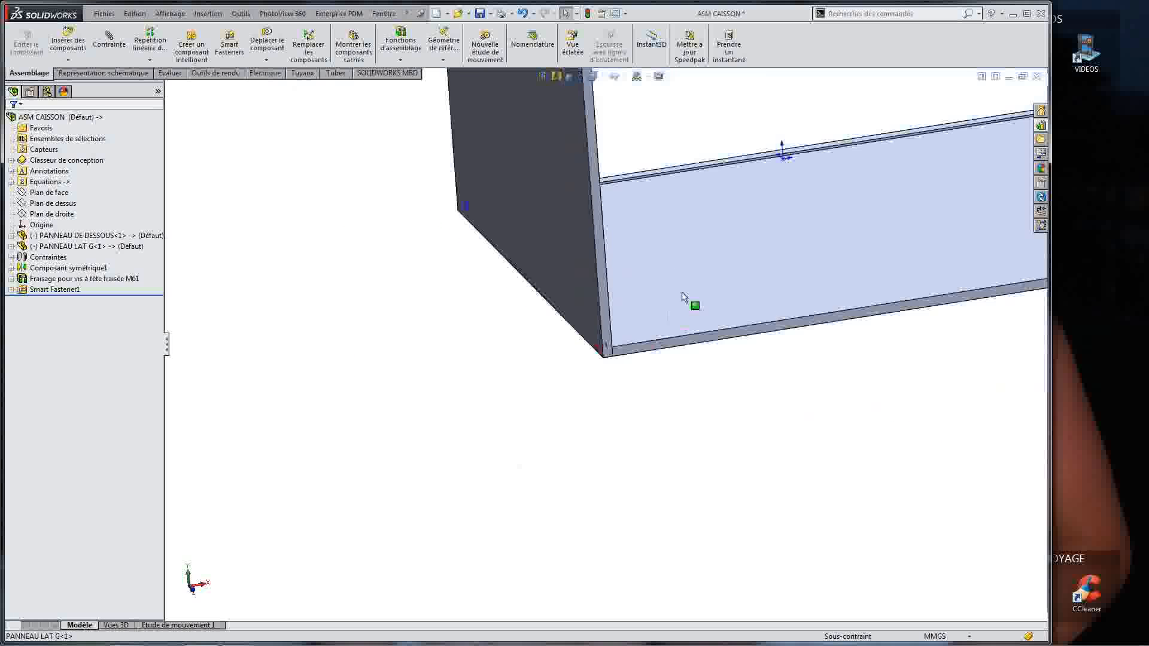
middle_click_drag(698, 274, 636, 264)
scroll(630, 253, "down", 3)
scroll(676, 233, "up", 3)
scroll(687, 228, "down", 3)
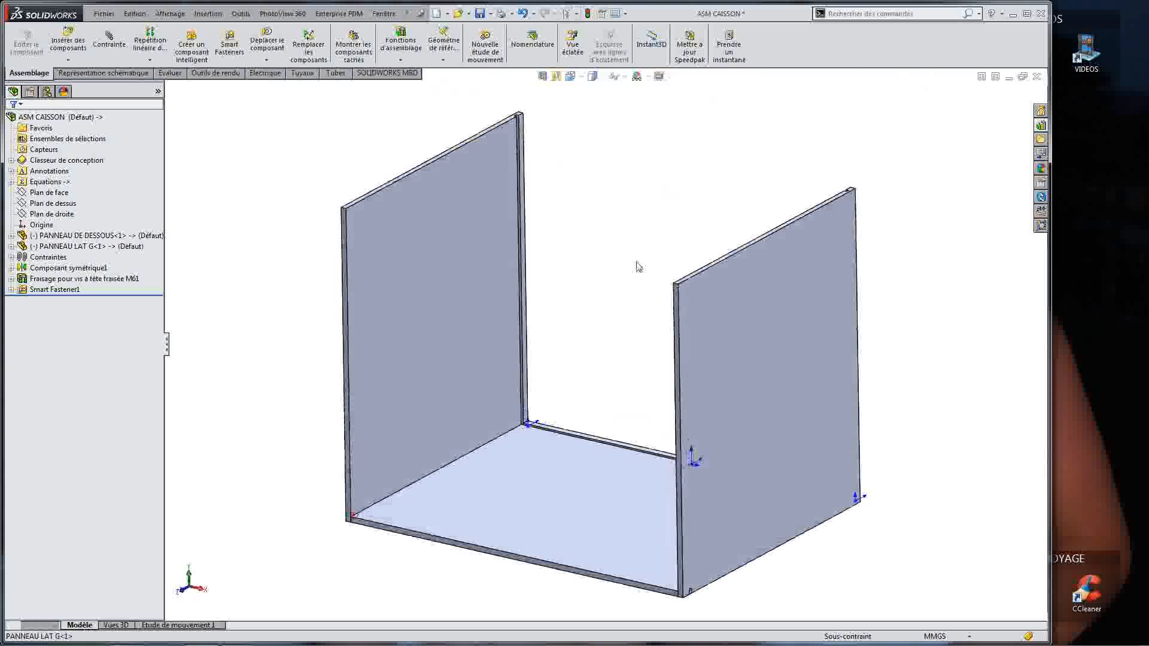
Step: Create a new in-context part positioned on the long wall of the bottom panel's rear groove
left_click(70, 61)
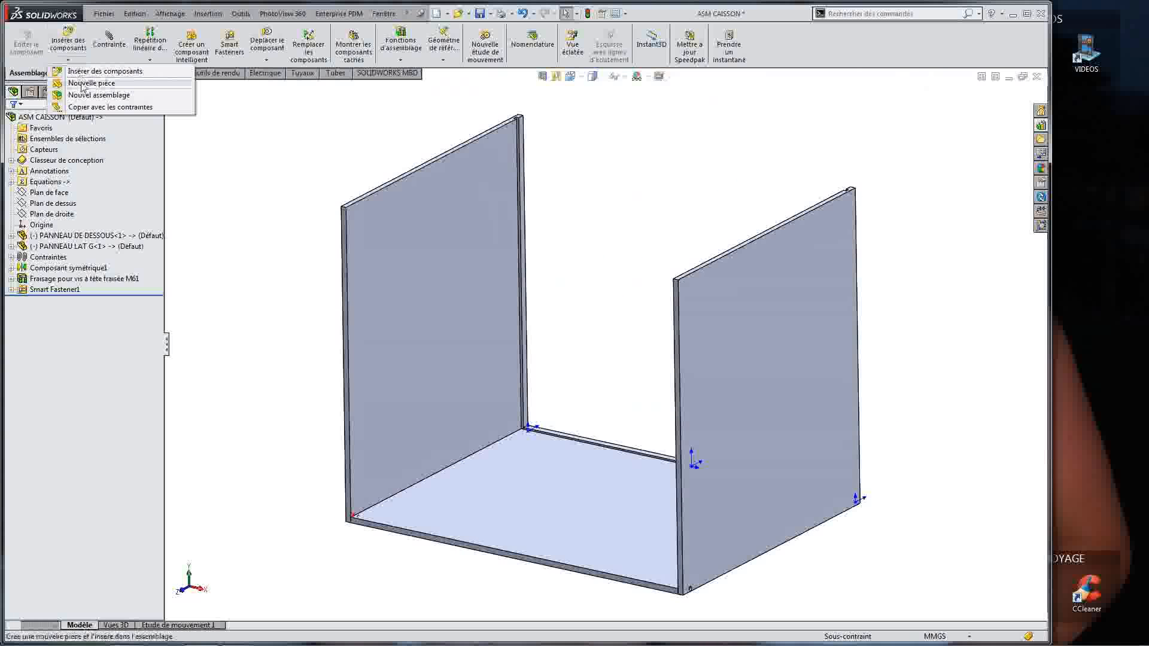
left_click(82, 84)
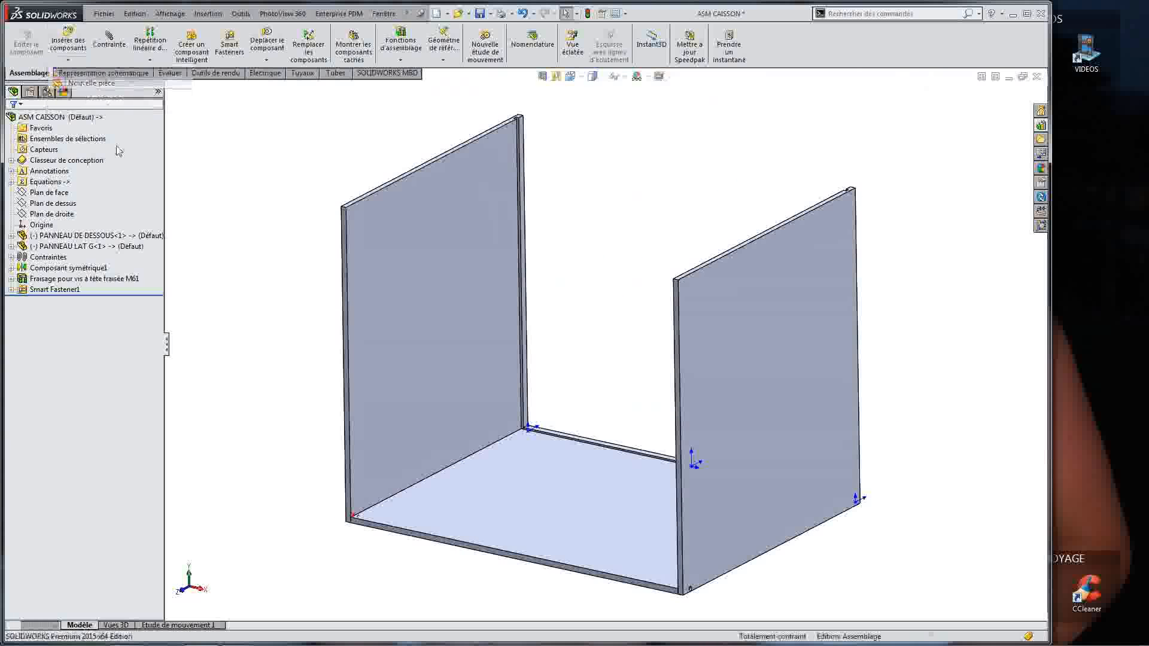
scroll(566, 395, "down", 5)
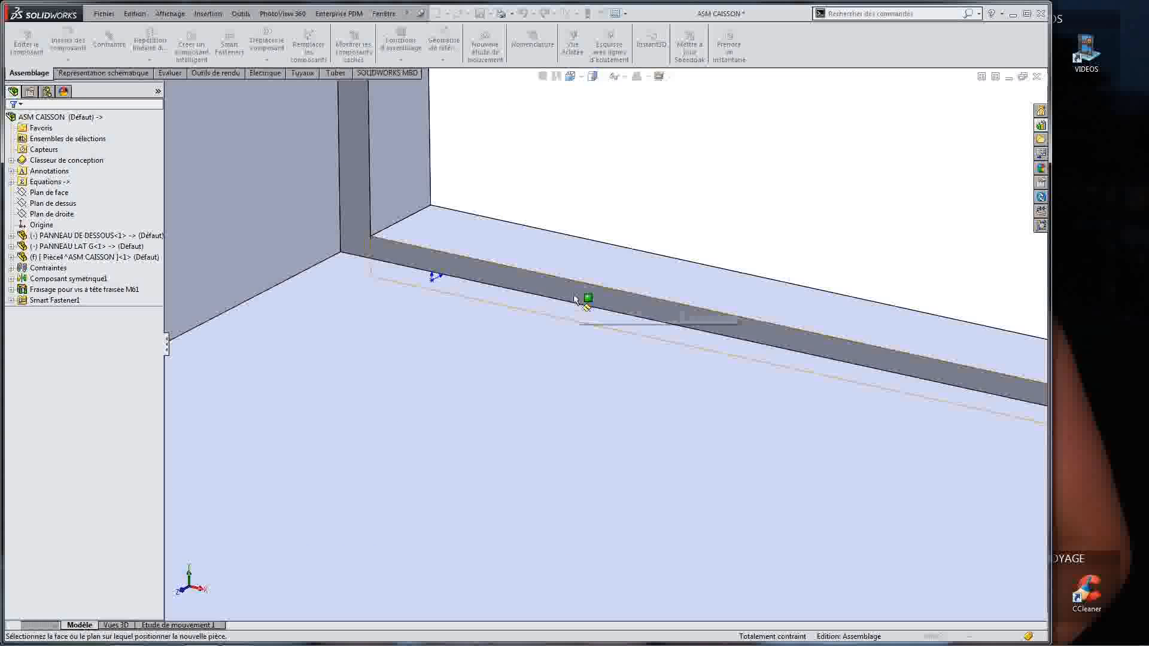
left_click(575, 299)
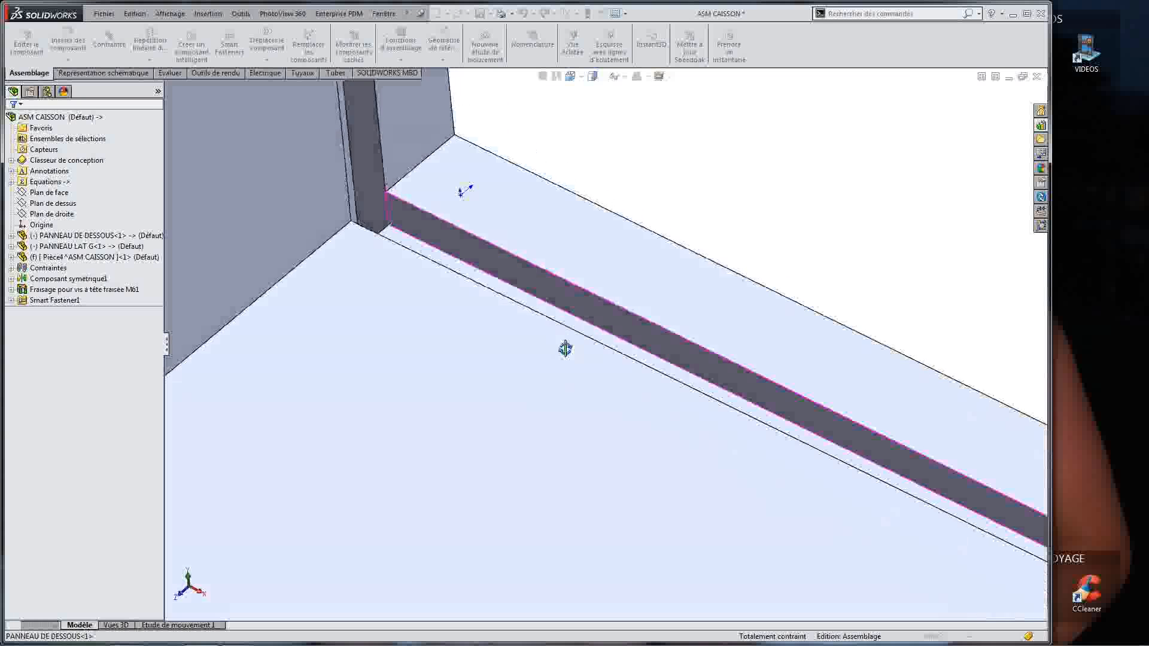
left_click(566, 304)
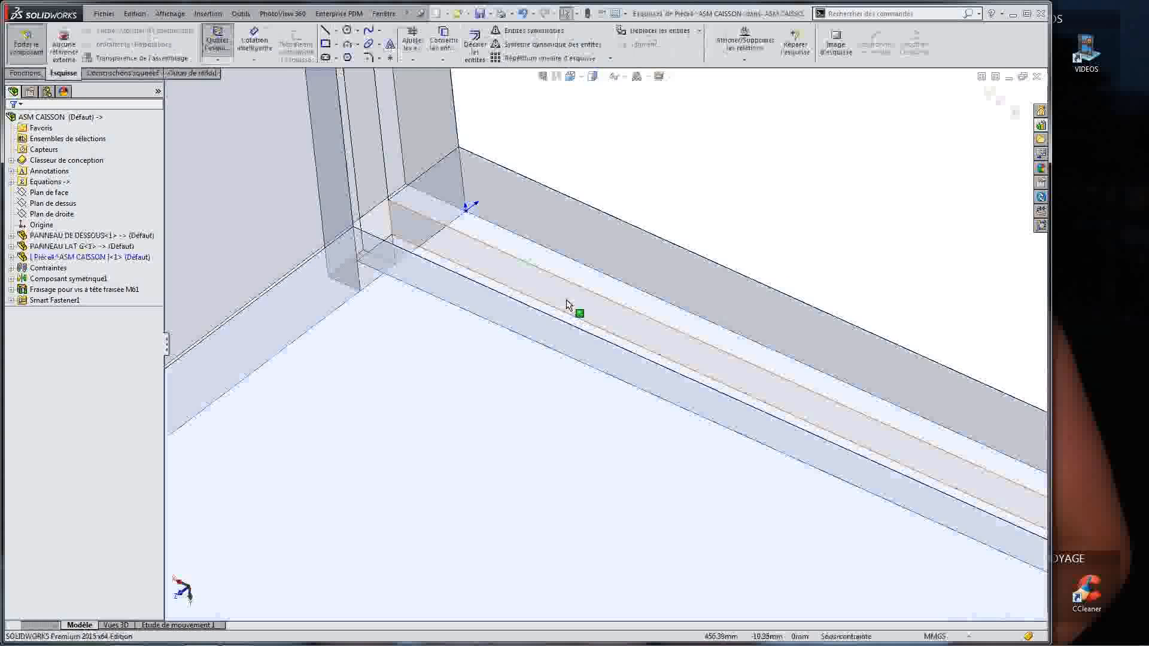
Step: Sketch a corner rectangle for the rear panel, starting at the groove's lower corner beside the left side panel
left_click(326, 44)
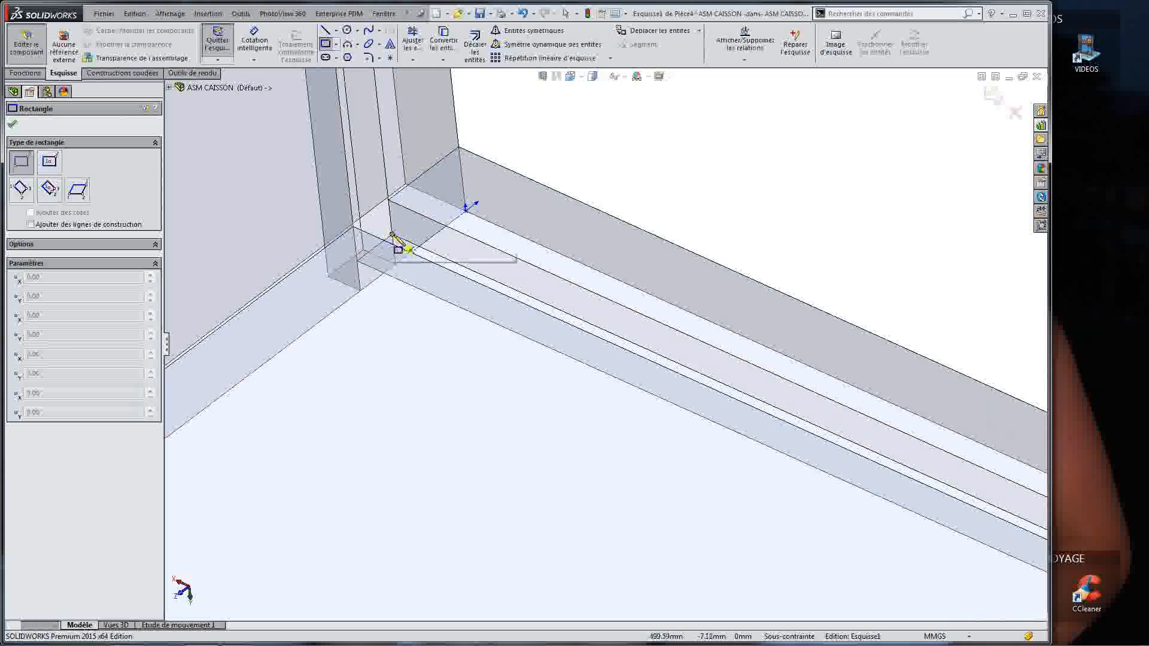
left_click(396, 244)
scroll(849, 222, "up", 5)
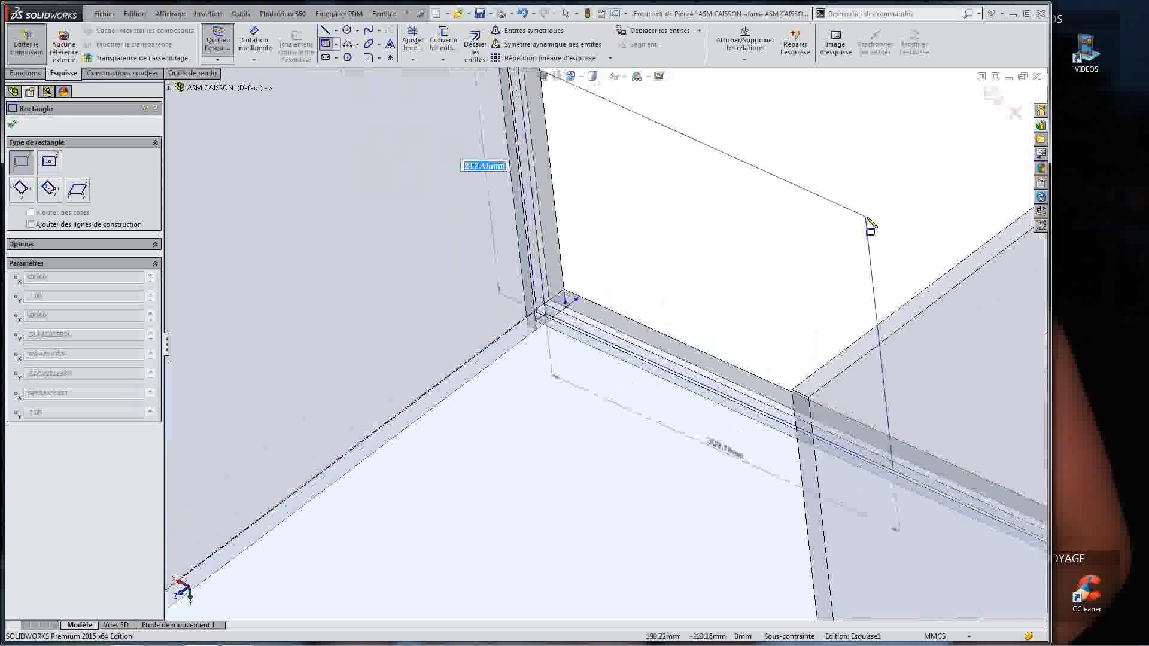
left_click(869, 224)
key("Escape")
scroll(664, 252, "up", 2)
mouse_move(664, 252)
middle_mouse_down()
mouse_move(676, 199)
mouse_move(672, 210)
middle_mouse_up()
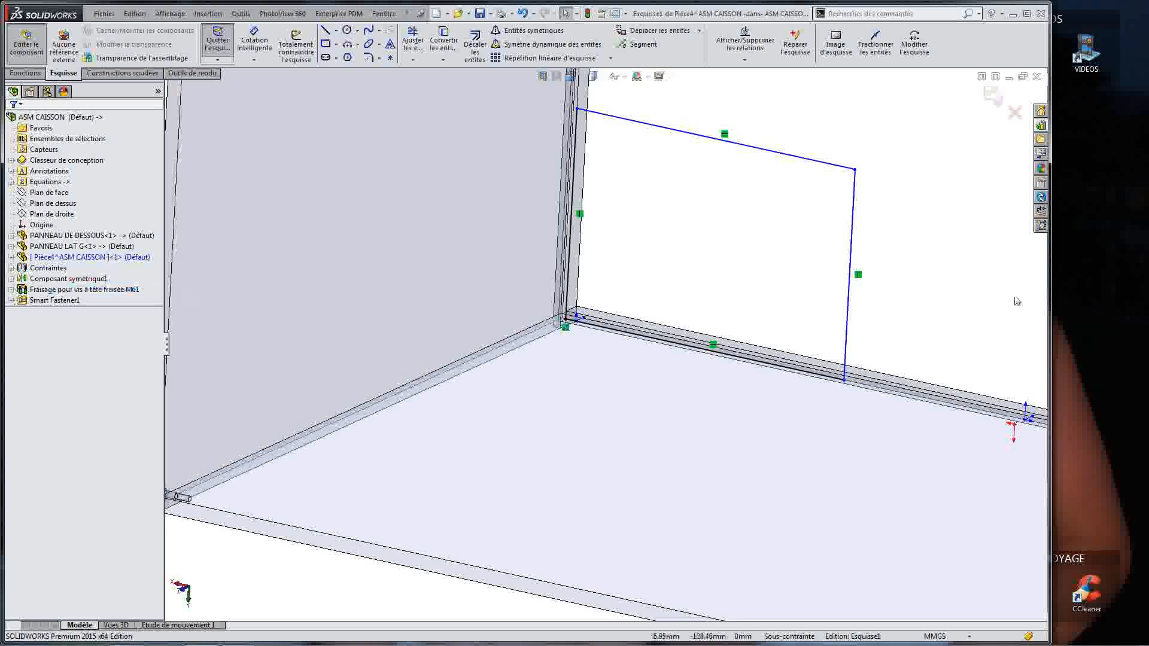
Step: Inspect the component contained in the mirrored-component feature and locate it in the assembly
key("f")
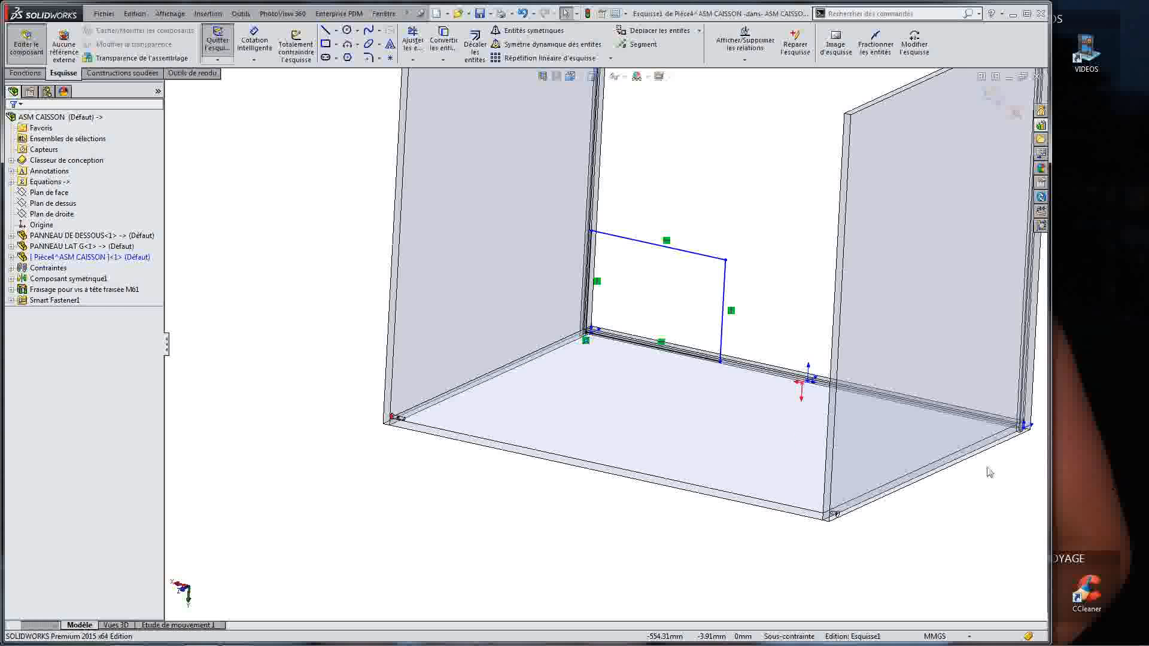
left_click(88, 279)
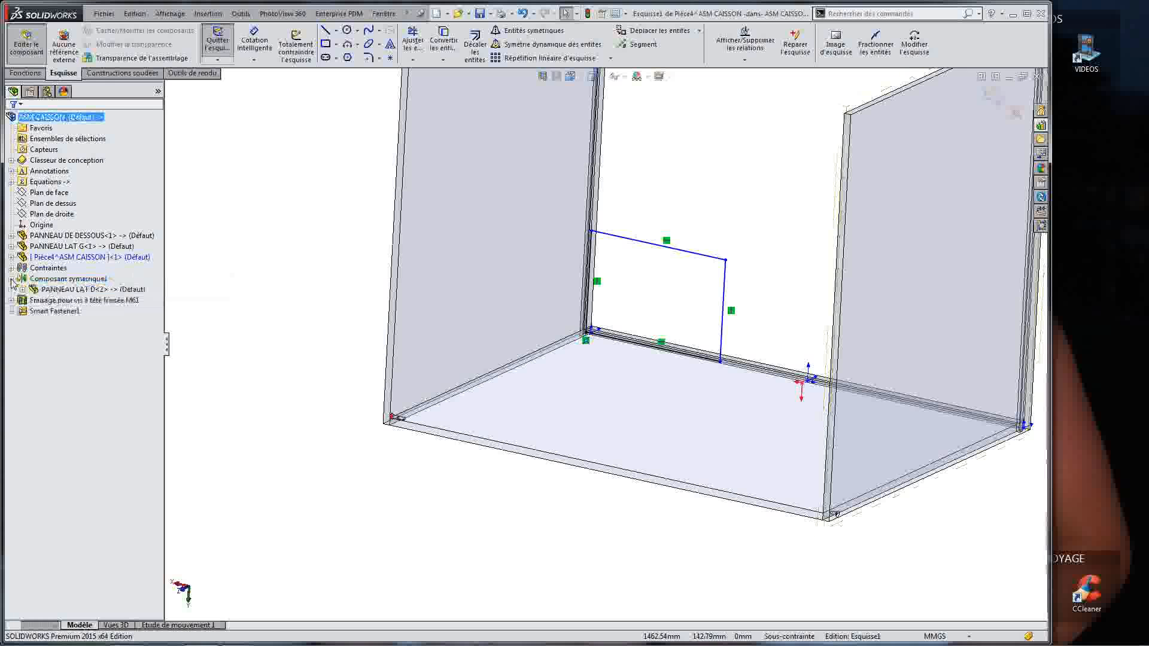
left_click(48, 290)
left_click(12, 279)
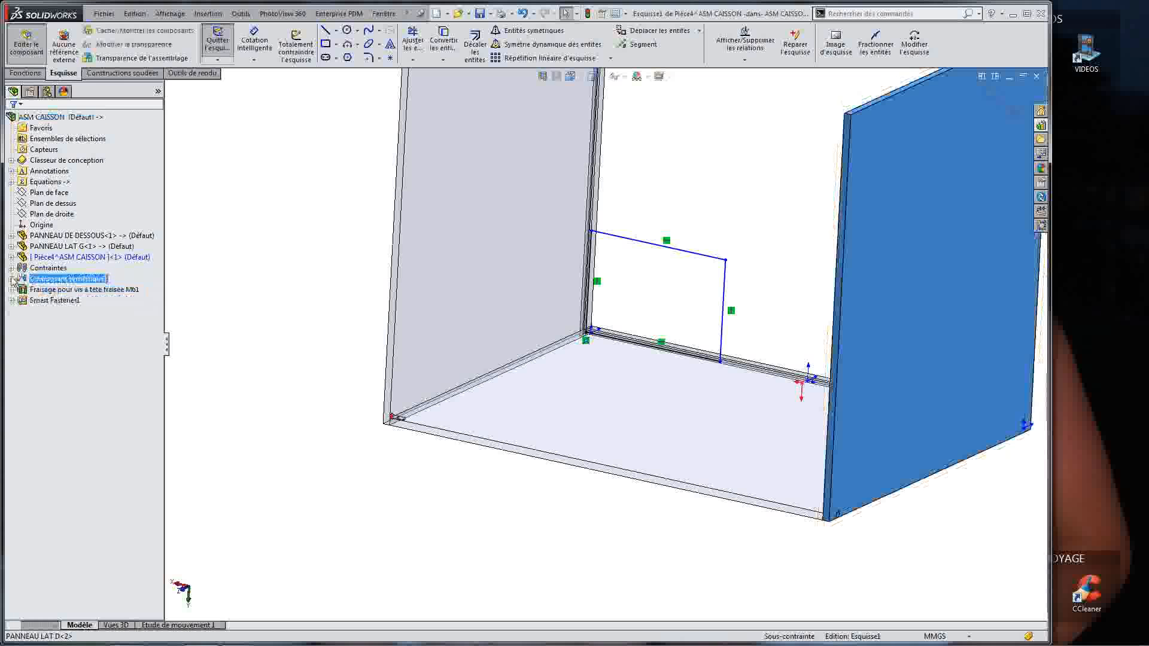
left_click(250, 271)
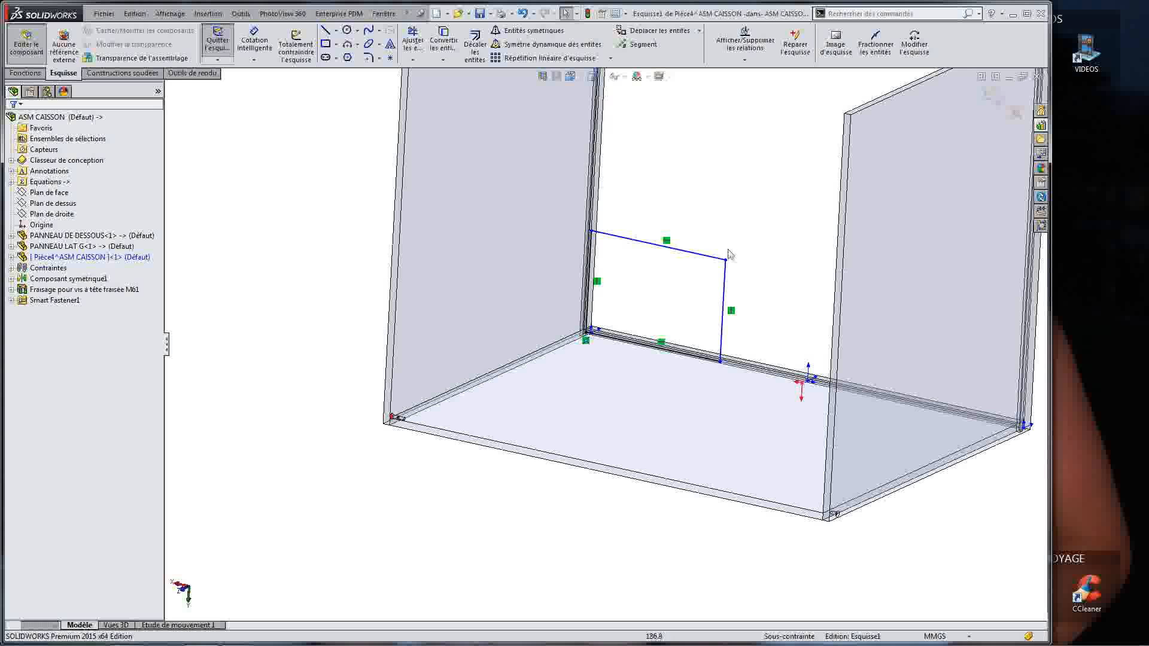
Step: Stretch the rectangle's free upper corner up and across to the groove edge of the right side panel
left_click_drag(725, 259, 824, 211)
left_click(764, 135)
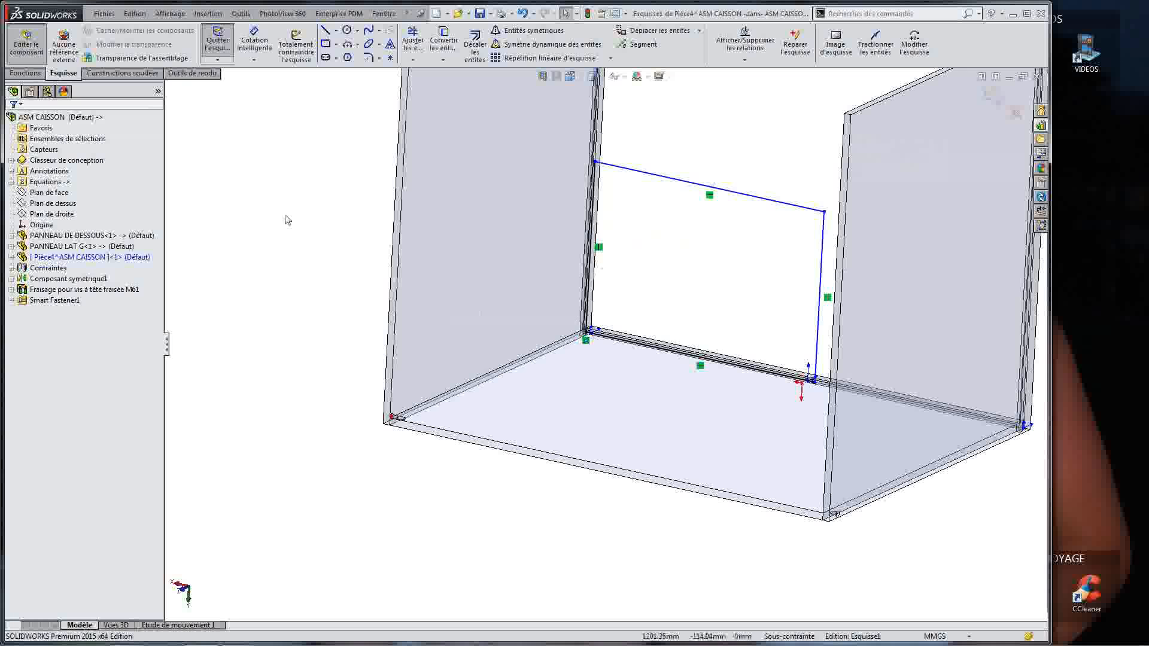
key("ctrl")
key("ctrl")
key("ctrl")
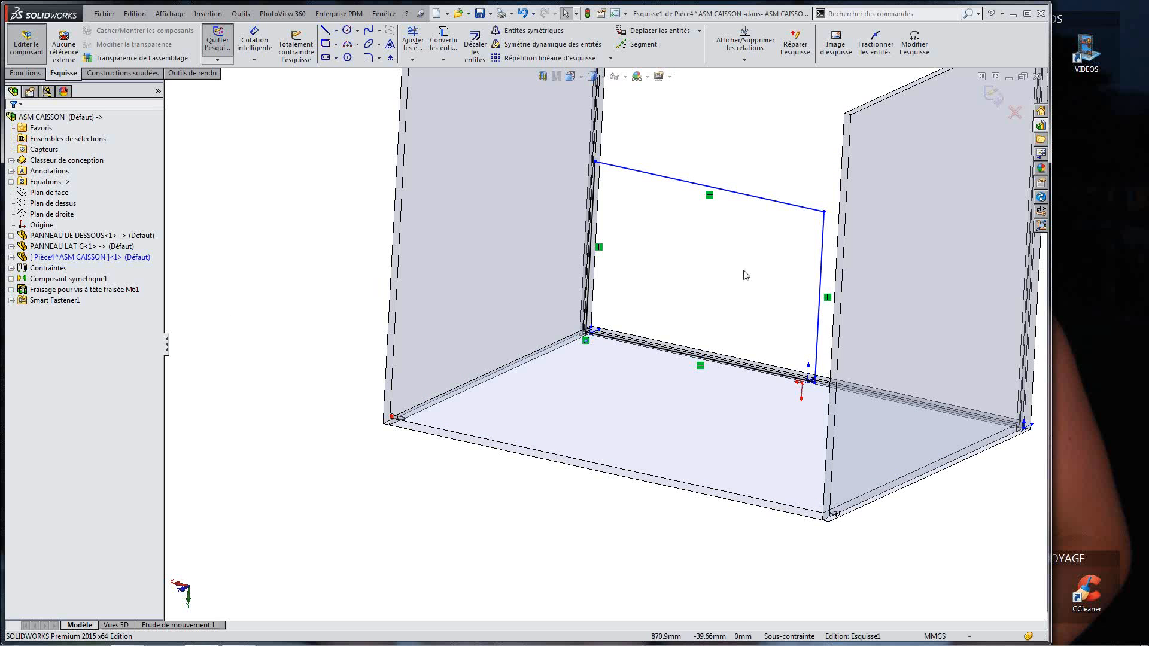
scroll(742, 257, "up", 3)
middle_click_drag(587, 264, 567, 312)
mouse_move(505, 238)
middle_mouse_down()
mouse_move(520, 298)
mouse_move(443, 280)
middle_mouse_up()
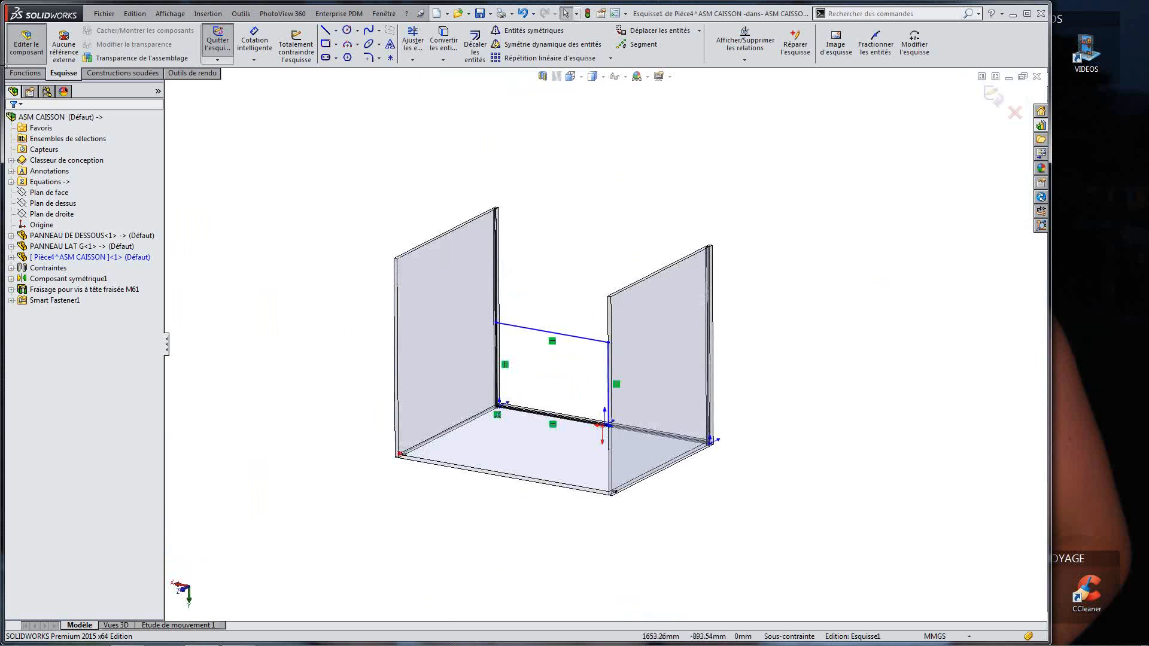
mouse_move(608, 342)
left_mouse_down()
mouse_move(695, 293)
mouse_move(704, 275)
mouse_move(675, 246)
left_mouse_up()
scroll(704, 275, "down", 5)
left_click(754, 331)
scroll(605, 346, "up", 5)
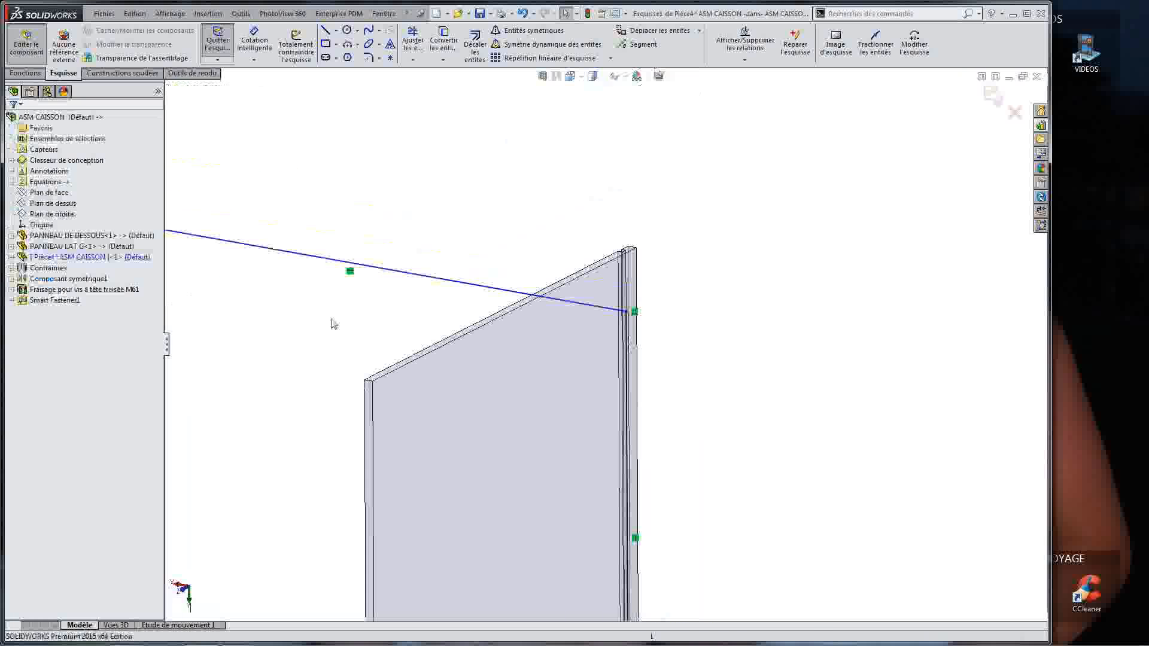
Step: Extrude the rear-panel rectangle with a blind end condition at the proposed depth, and return to editing the assembly
left_click(25, 73)
left_click(225, 43)
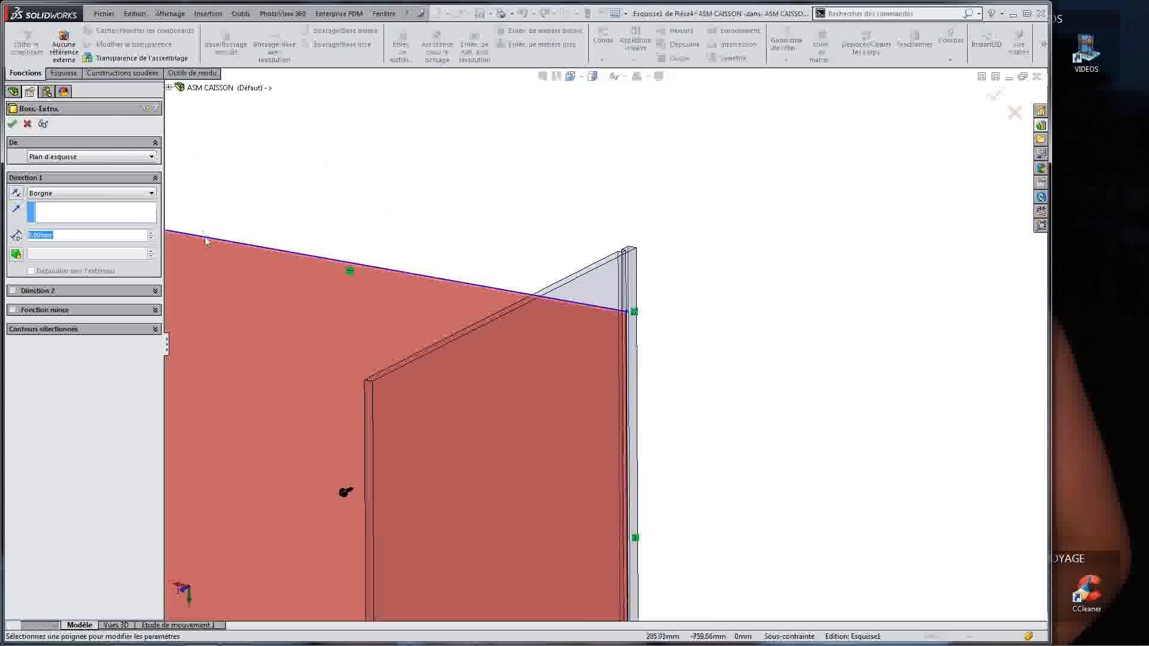
left_click(12, 124)
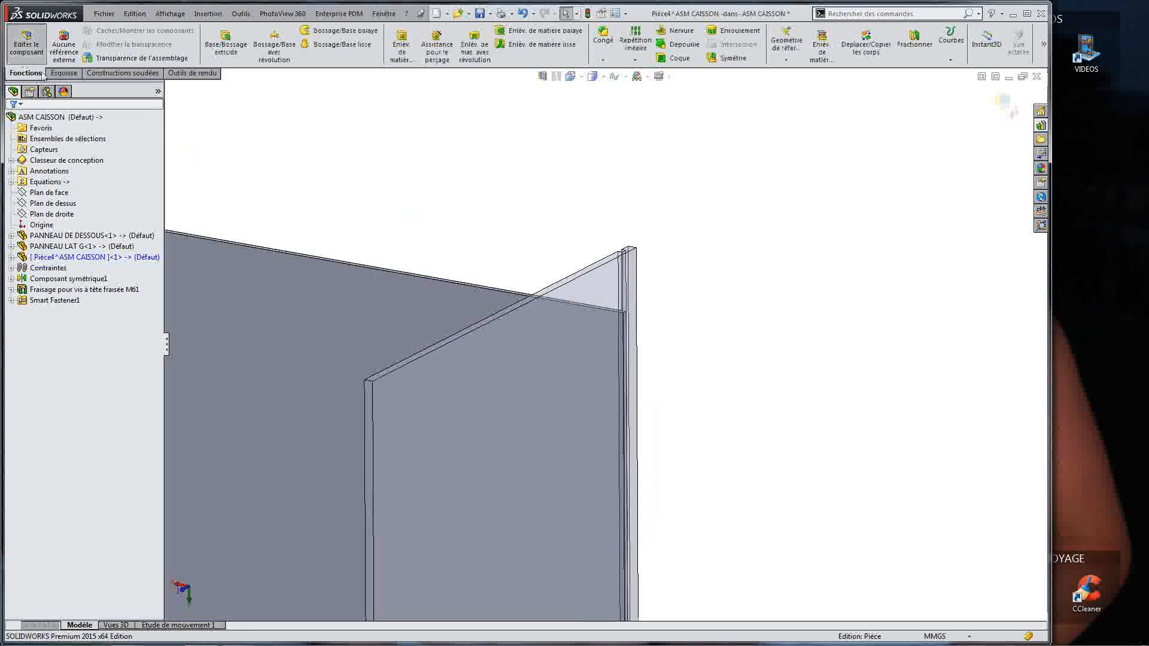
left_click(26, 43)
scroll(419, 395, "up", 7)
middle_click_drag(450, 437, 444, 460)
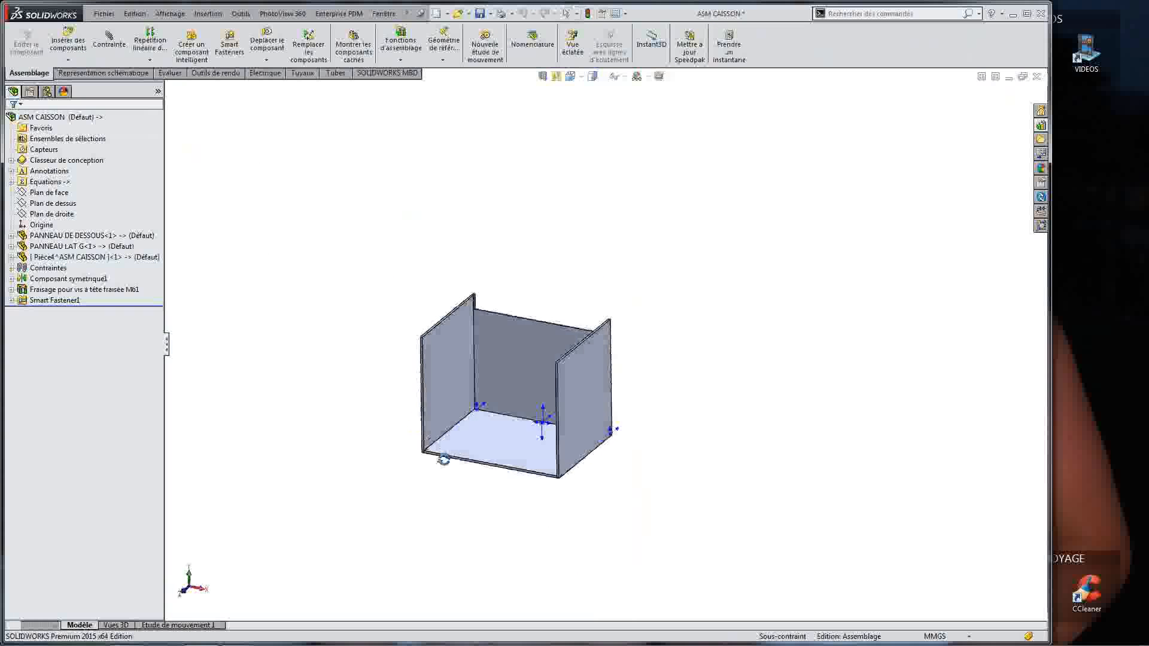
Step: Open the left side panel PANNEAU LAT G as a separate part, declining its auto-saved version
scroll(492, 415, "down", 10)
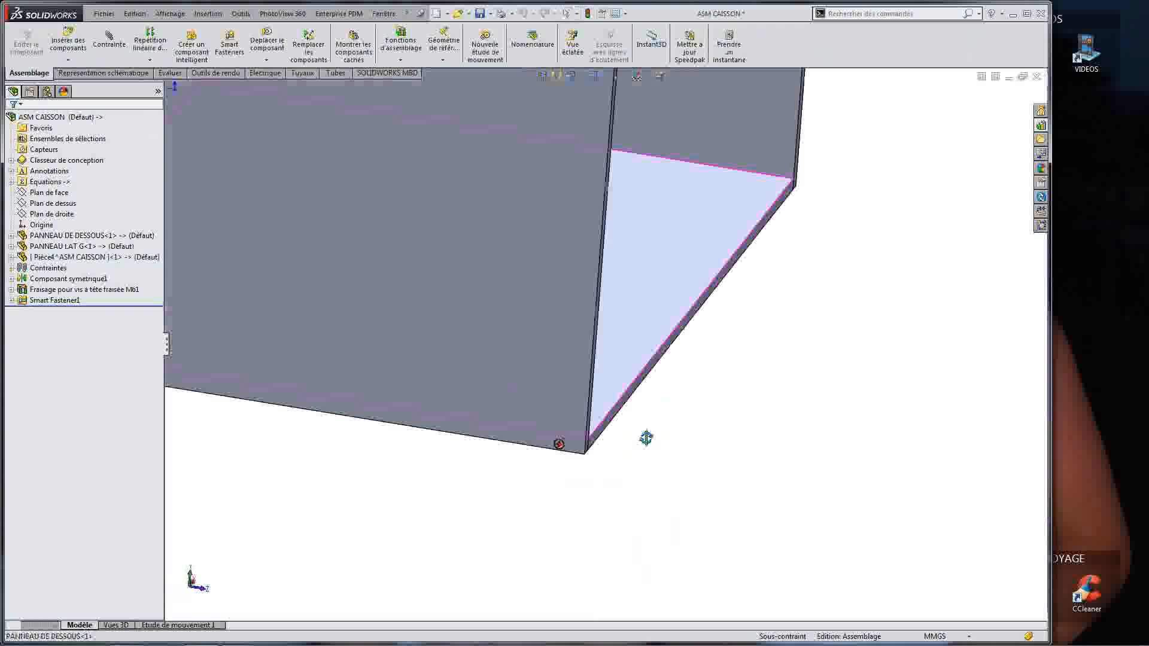
middle_click_drag(646, 438, 626, 453)
scroll(554, 375, "up", 4)
scroll(533, 341, "down", 4)
left_click(546, 301)
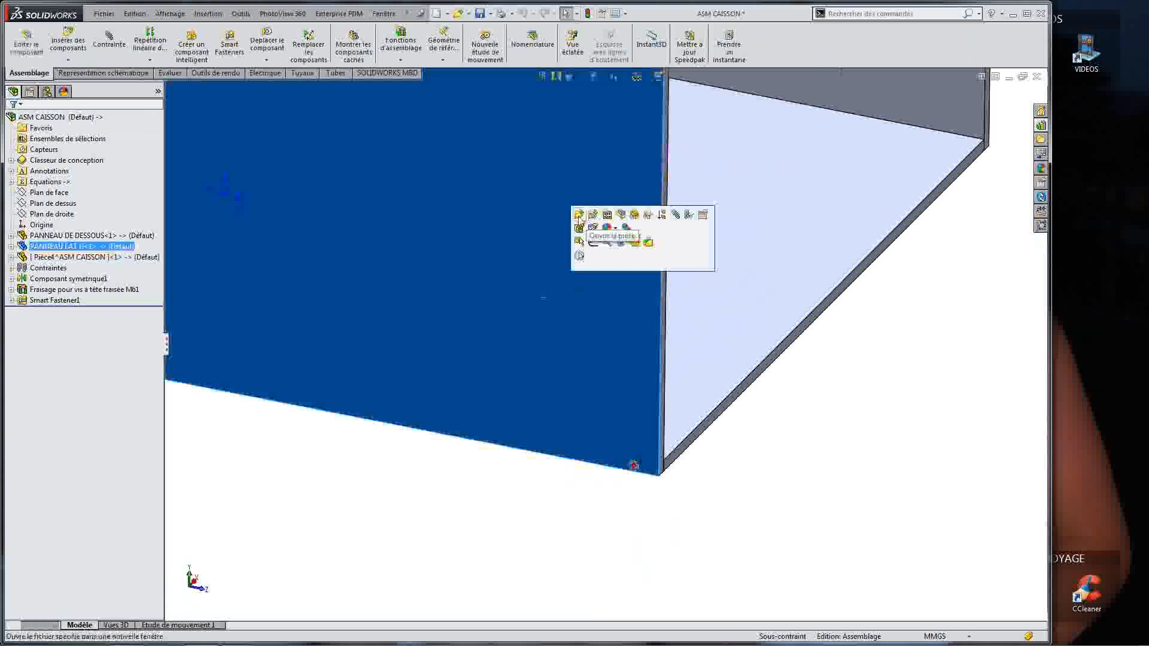
left_click(579, 215)
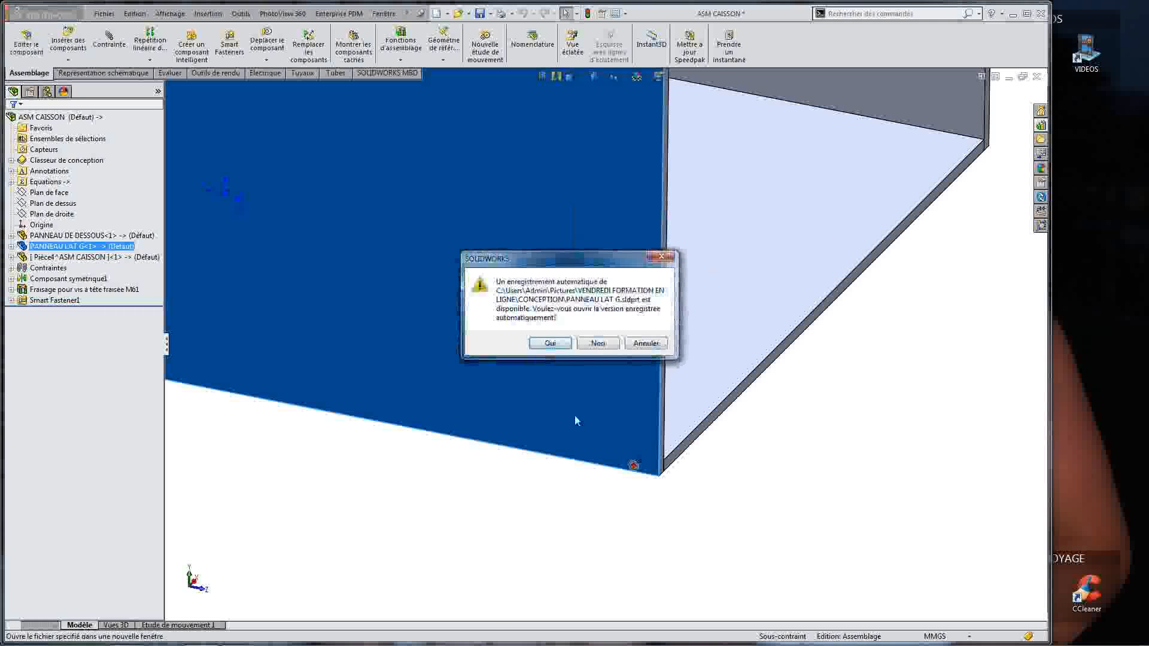
left_click(587, 345)
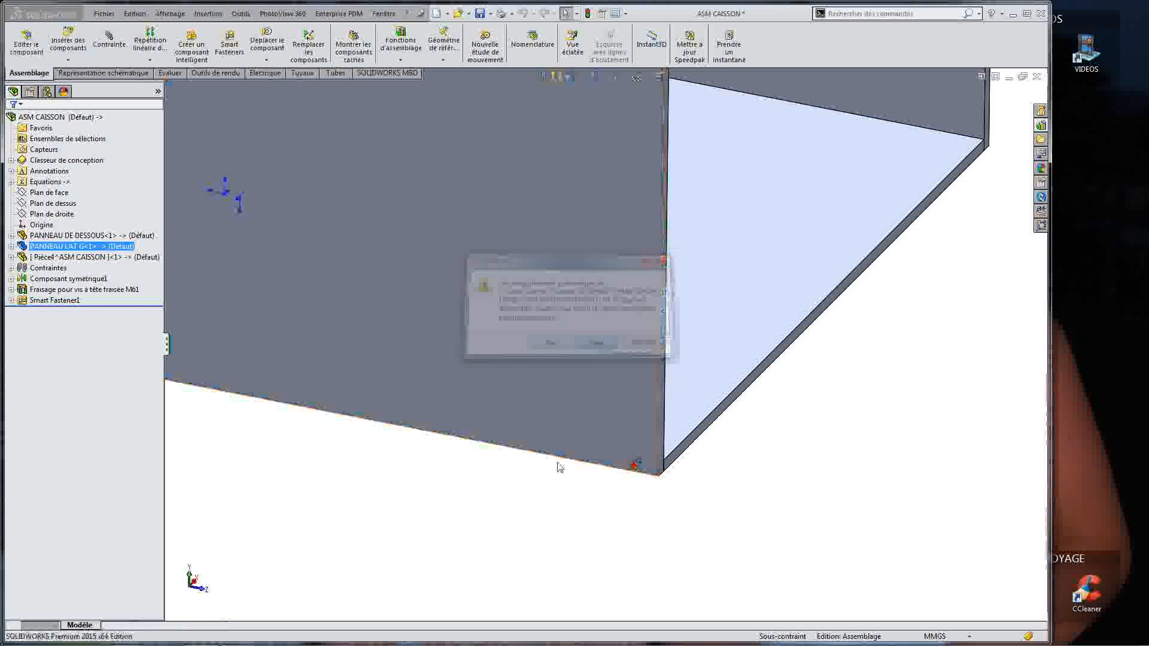
Step: Examine the left side panel on its own and check the countersunk hole near its lower corner
scroll(676, 483, "down", 7)
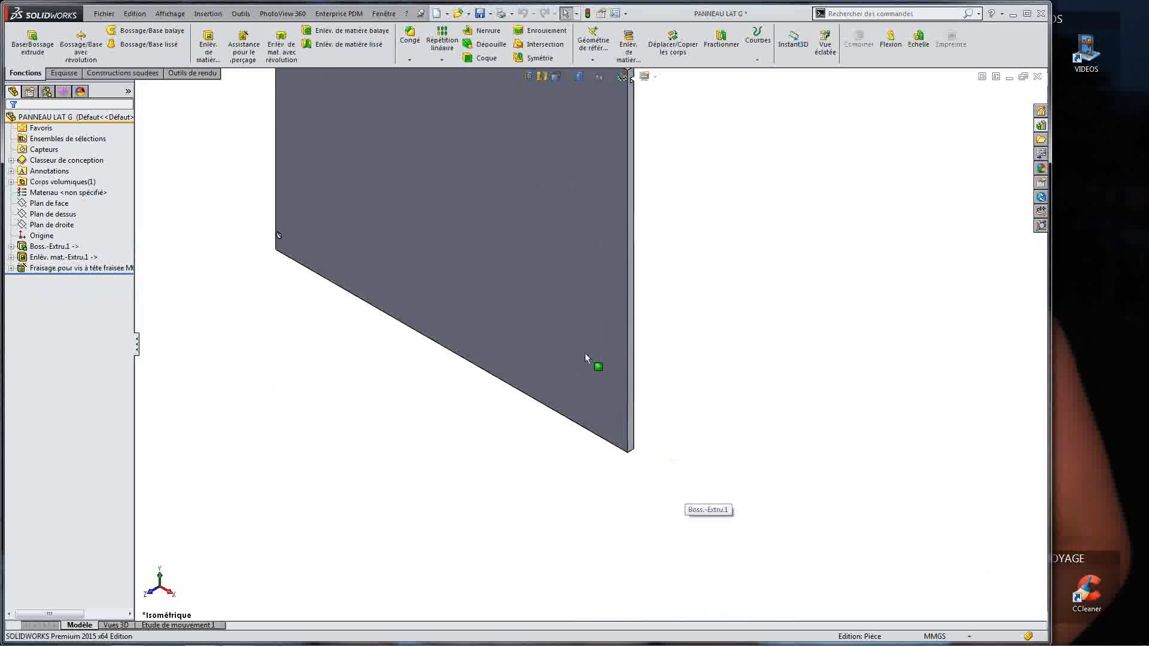
scroll(595, 357, "up", 2)
middle_click_drag(595, 356, 649, 326)
scroll(296, 331, "down", 7)
middle_click_drag(390, 329, 505, 185)
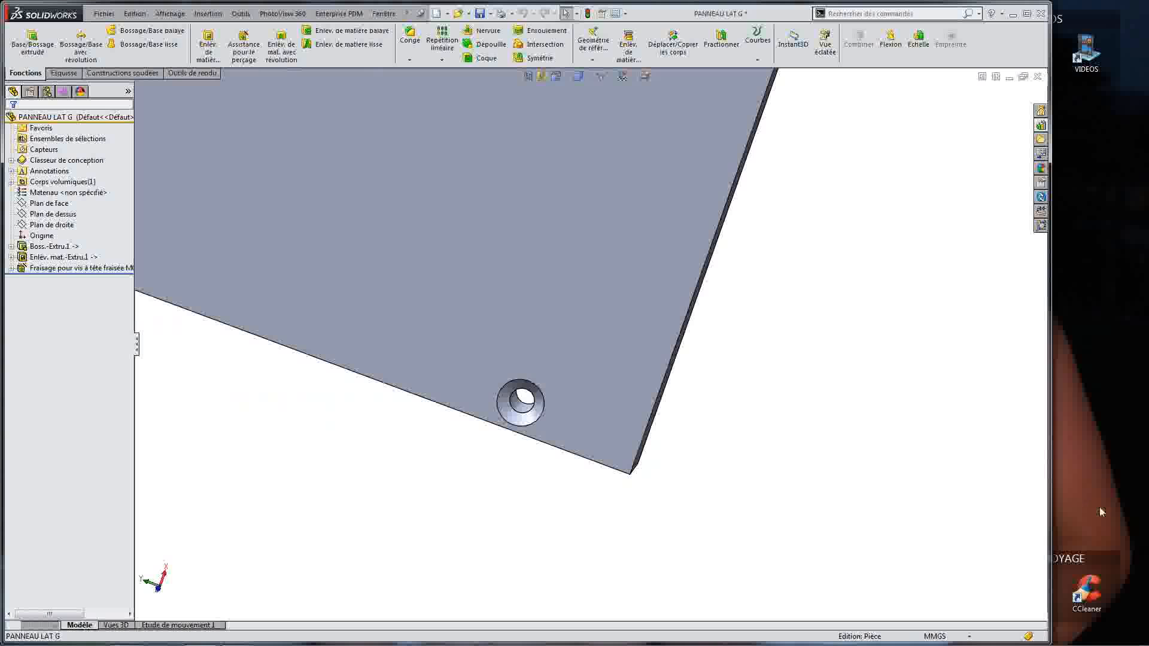
scroll(889, 423, "up", 10)
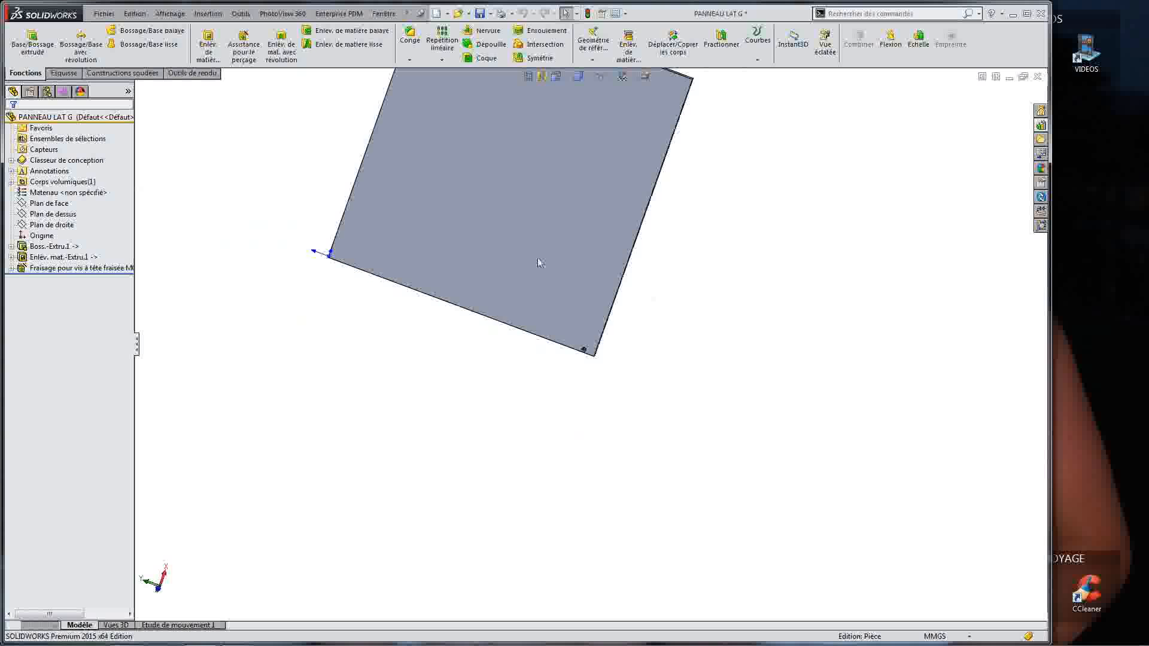
middle_click_drag(539, 263, 583, 315)
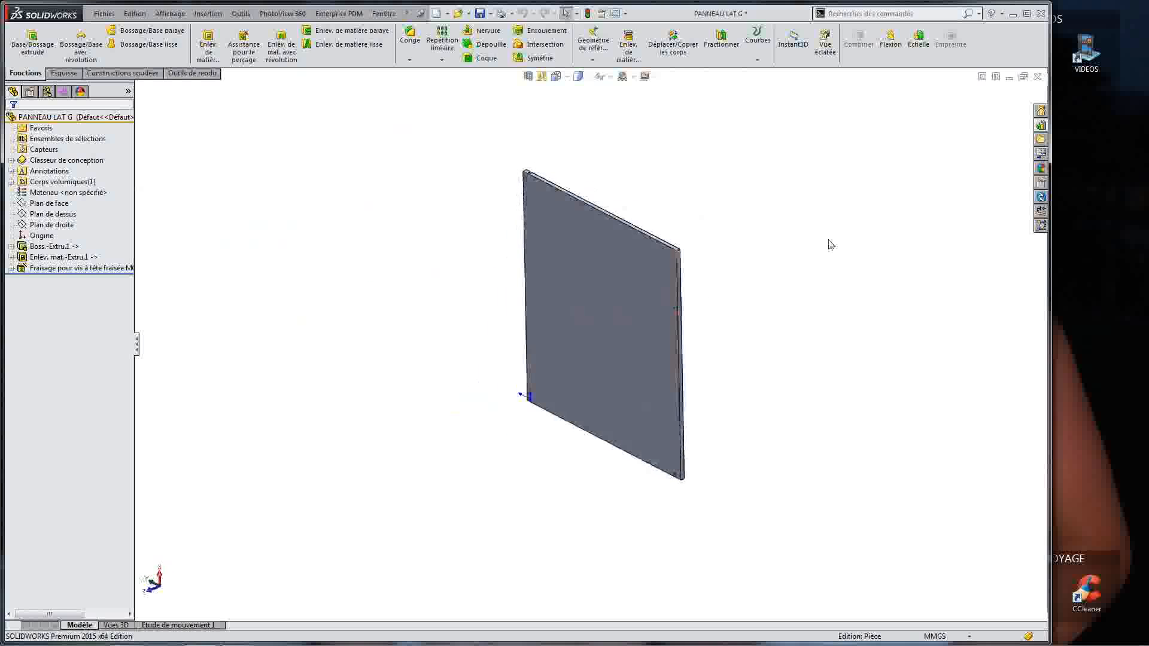
scroll(712, 442, "down", 5)
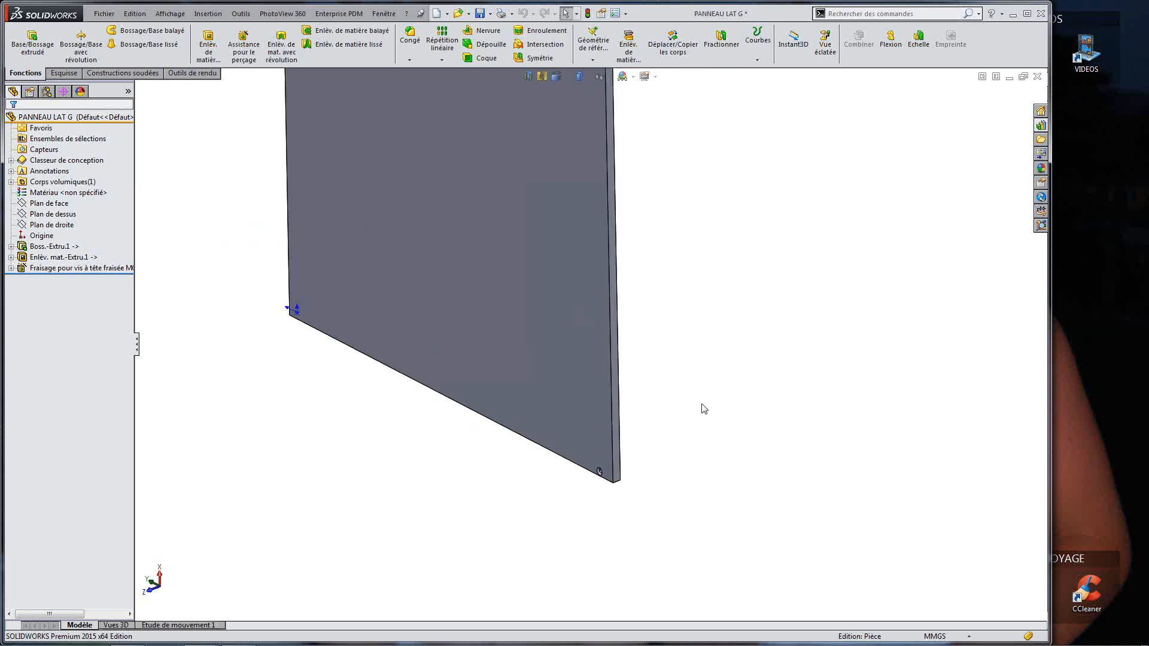
scroll(598, 346, "up", 5)
scroll(536, 224, "down", 3)
scroll(592, 339, "up", 2)
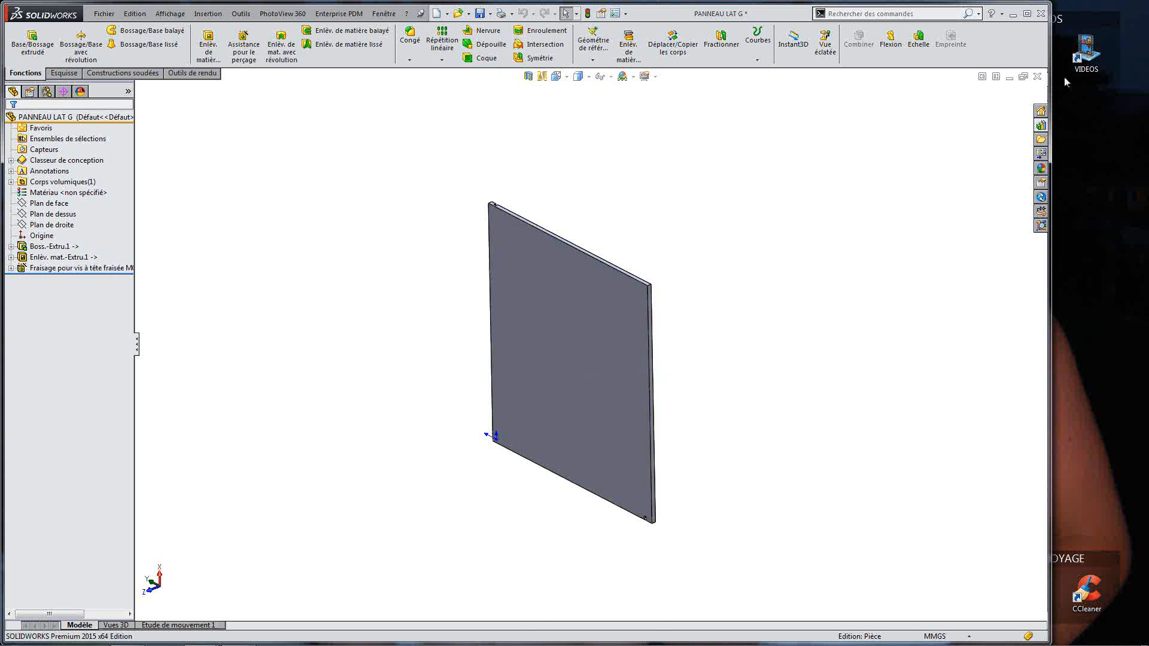
Step: Arrange the ASM CAISSON assembly and PANNEAU LAT G windows side by side, with the panel part active
left_click(998, 78)
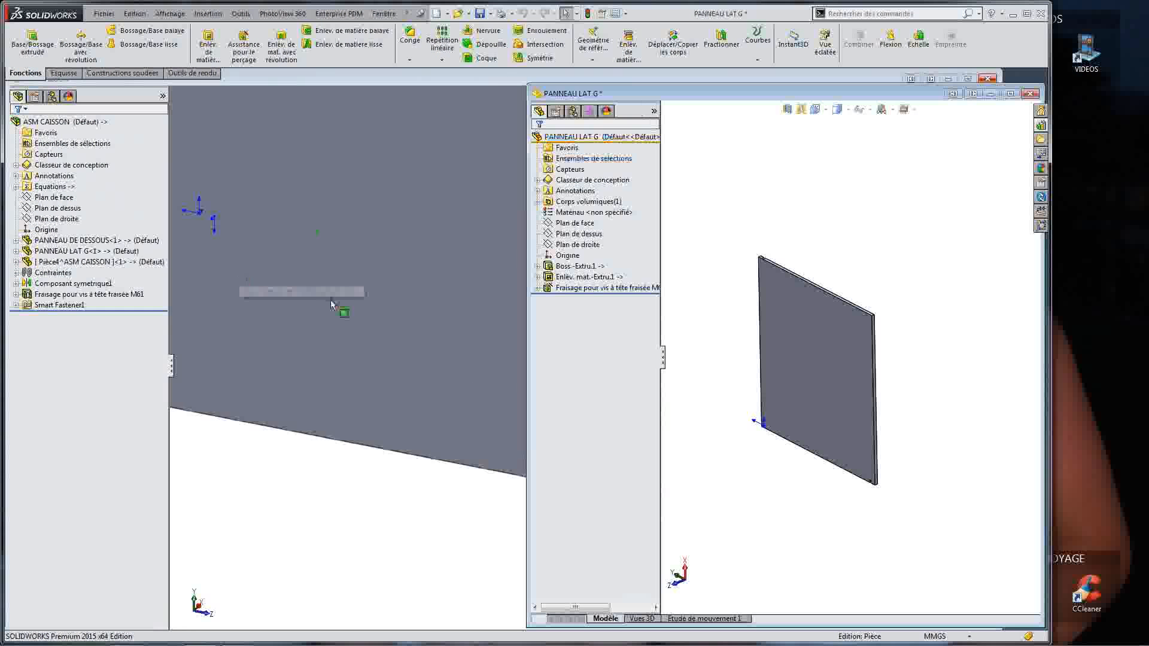
scroll(400, 298, "up", 8)
middle_click_drag(303, 179, 784, 352)
scroll(718, 311, "up", 4)
scroll(648, 264, "down", 6)
scroll(600, 333, "up", 2)
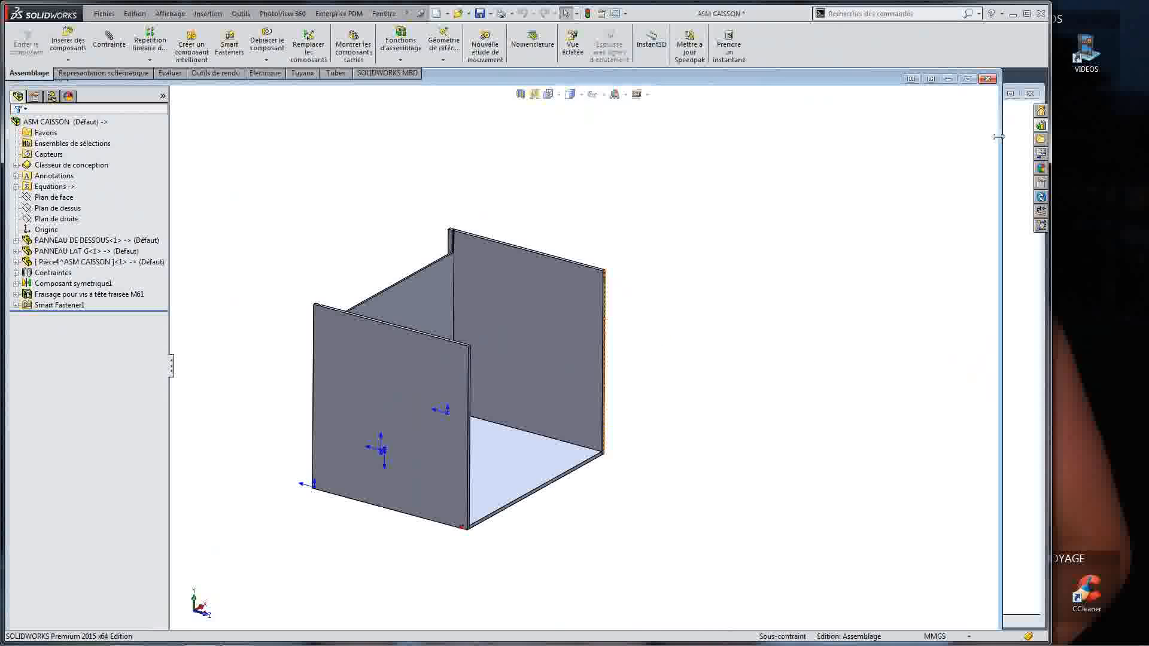
left_click_drag(1000, 137, 639, 155)
left_click(764, 187)
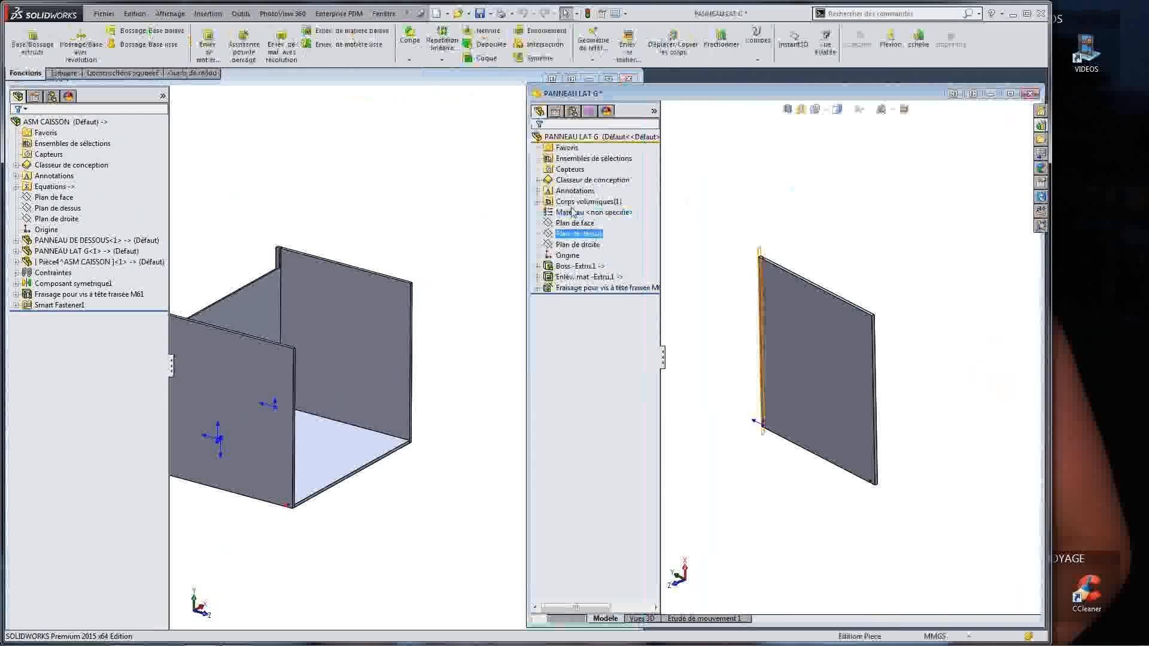
key("s")
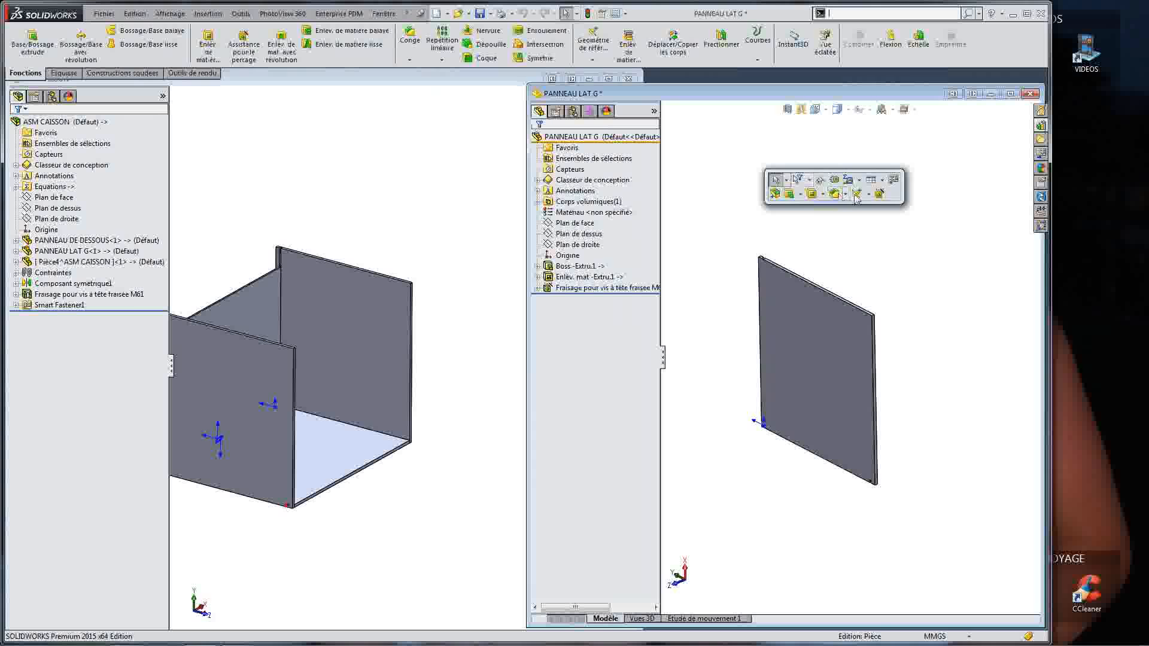
left_click(849, 180)
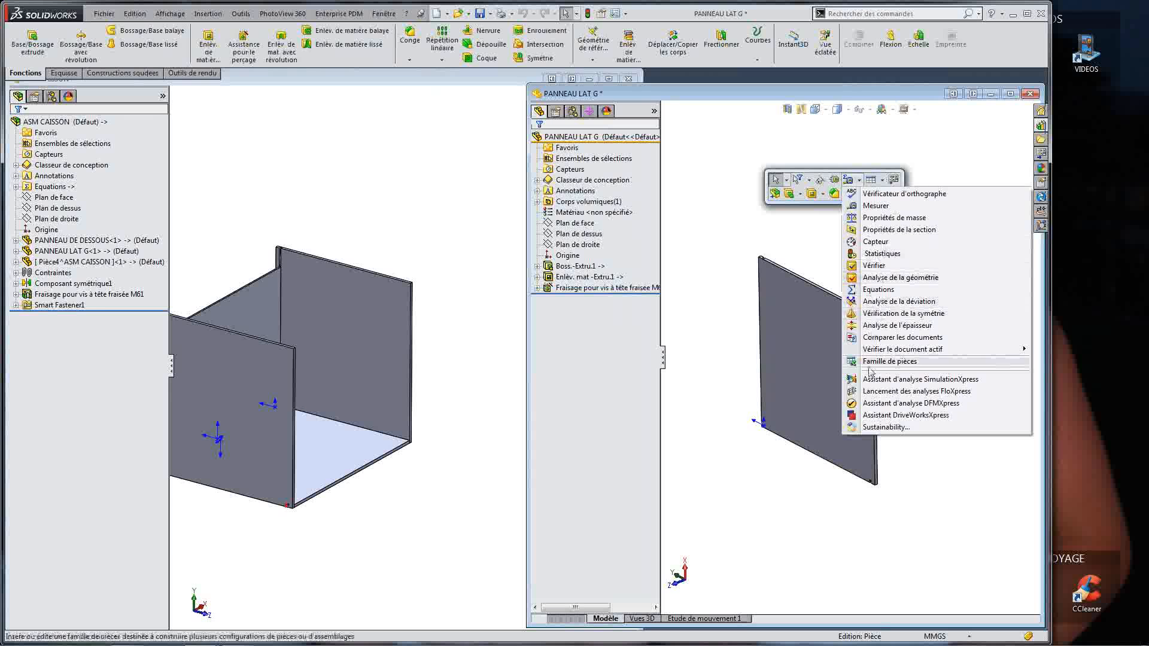
left_click(878, 289)
left_click_drag(478, 171, 696, 183)
left_click(600, 279)
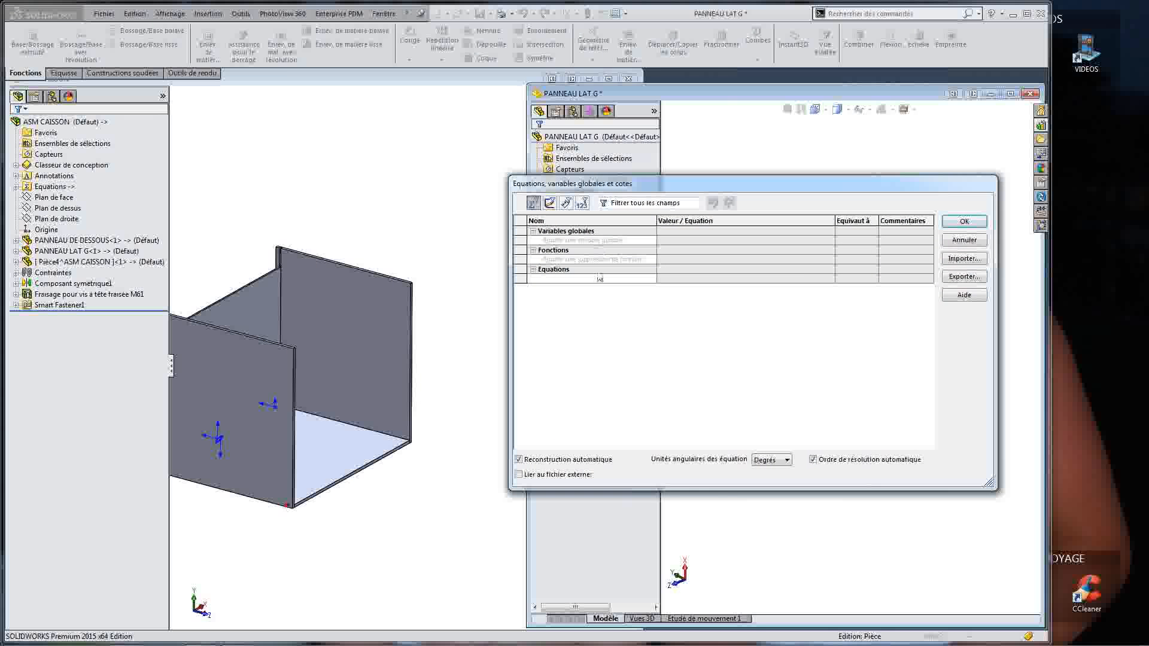
left_click_drag(727, 190, 759, 259)
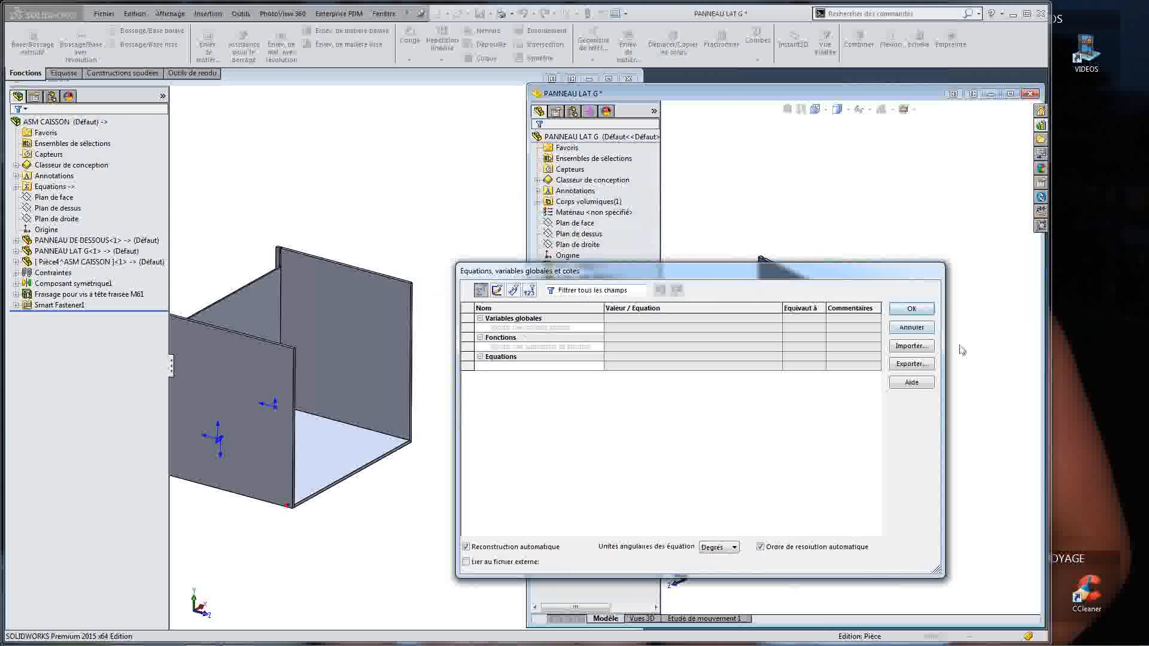
left_click(901, 327)
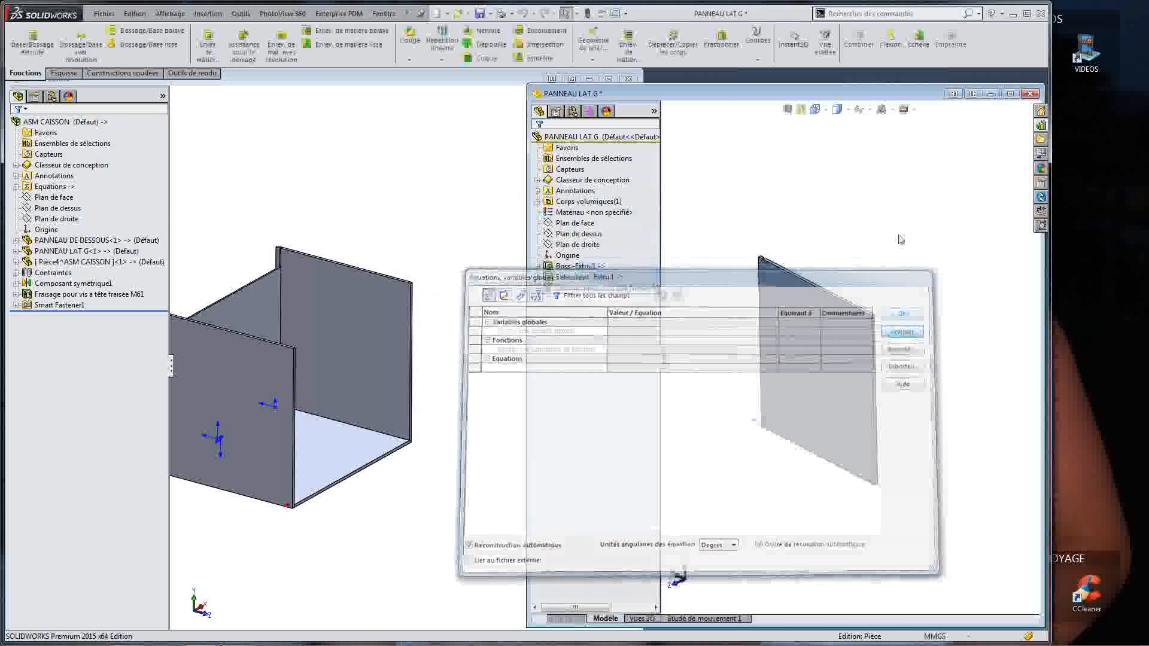
Step: Add a global variable named LARGEUR to the equations of the left side panel part
left_click(826, 385)
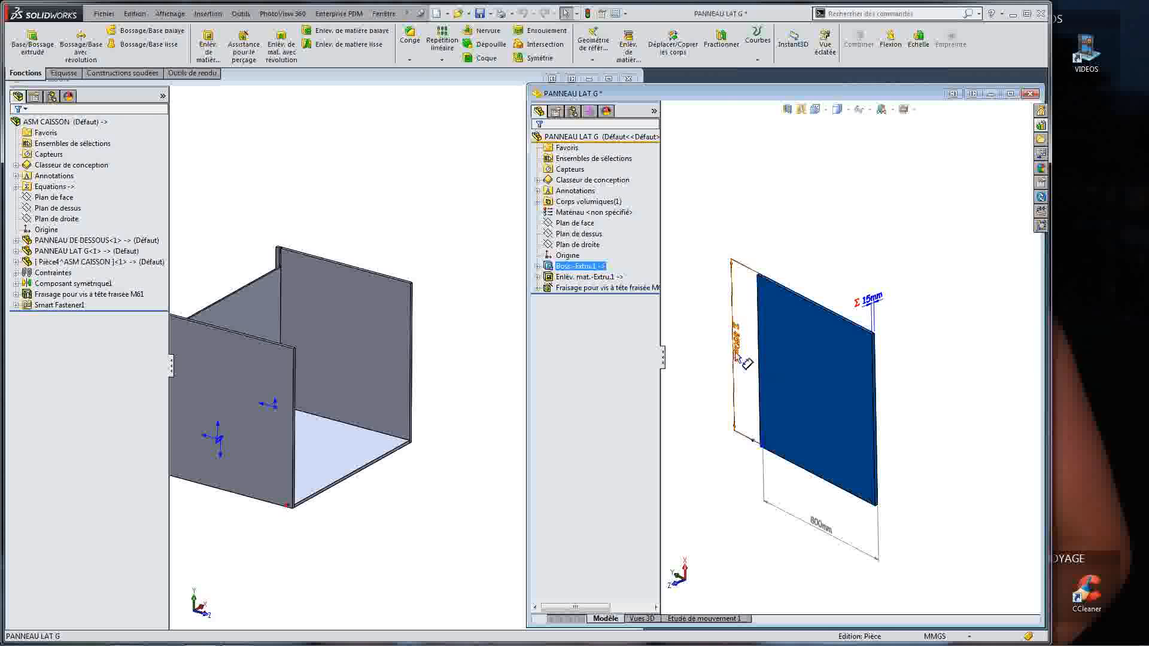
left_click(690, 192)
key("s")
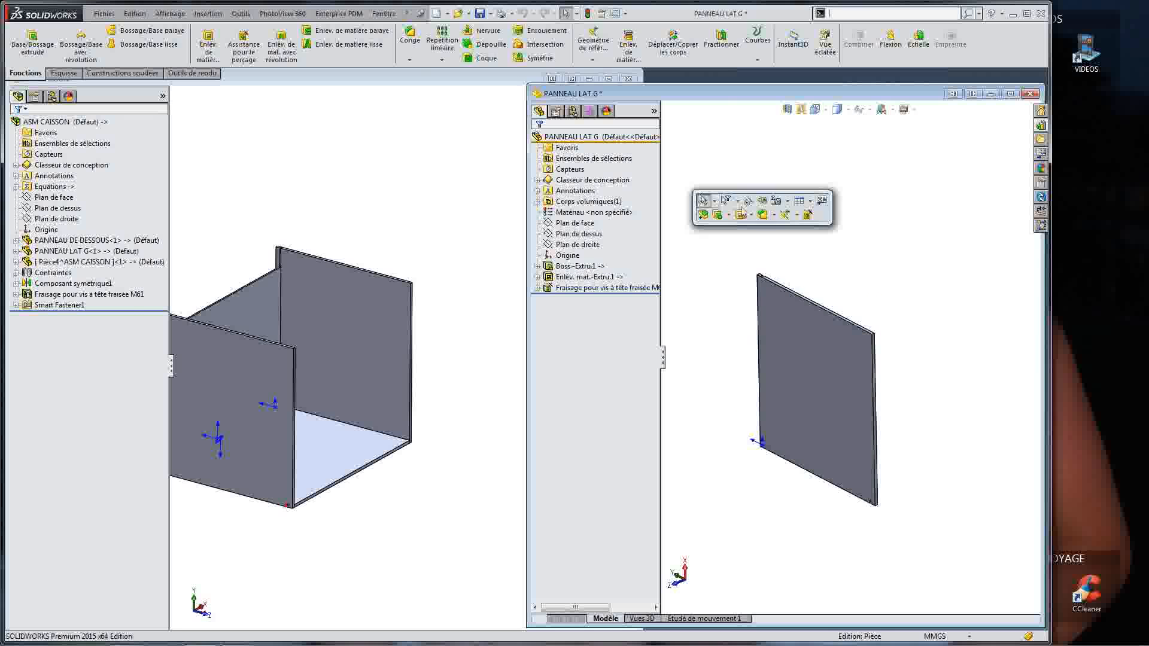
left_click(784, 204)
left_click(796, 307)
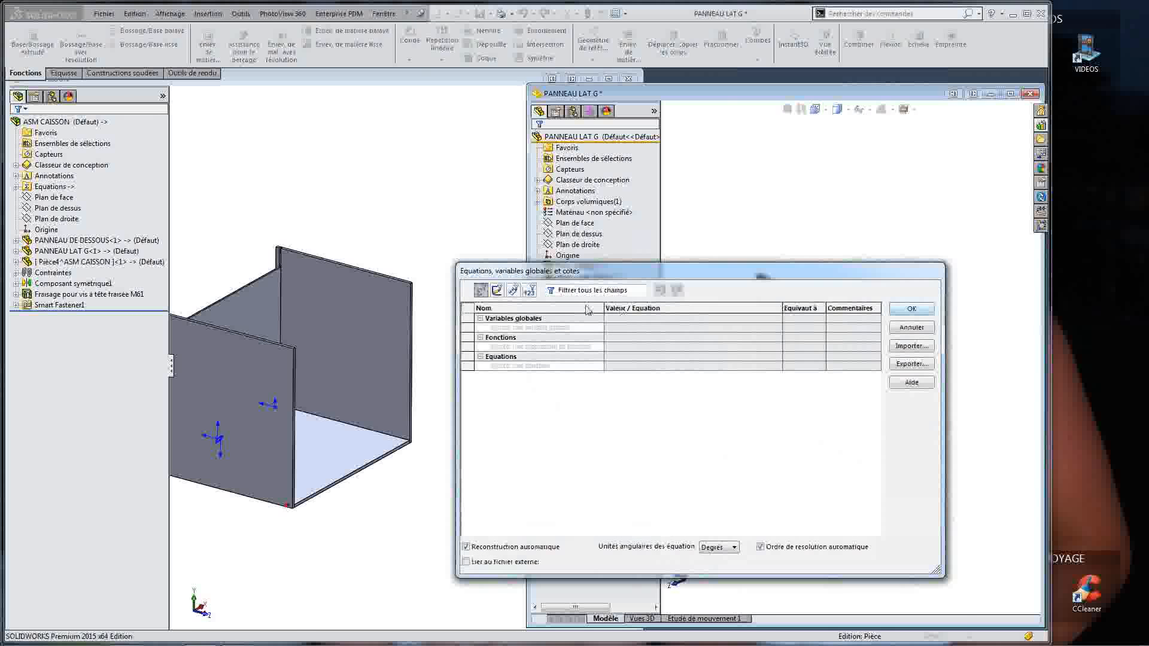
left_click_drag(623, 274, 635, 379)
left_click(555, 432)
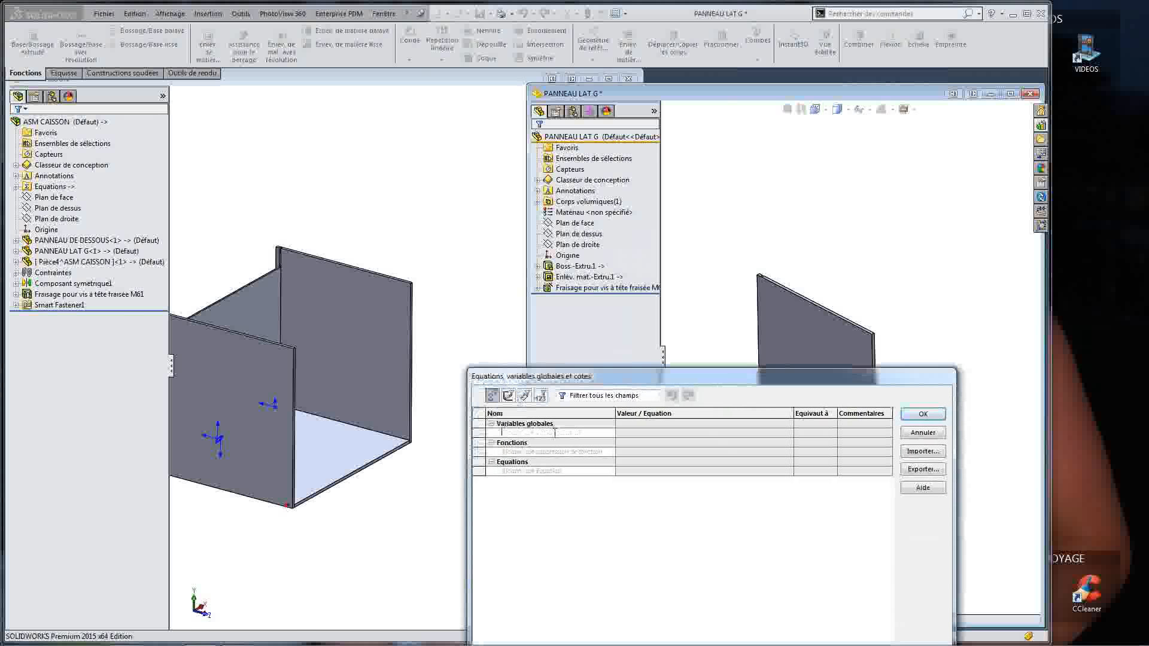
type("LARGUE")
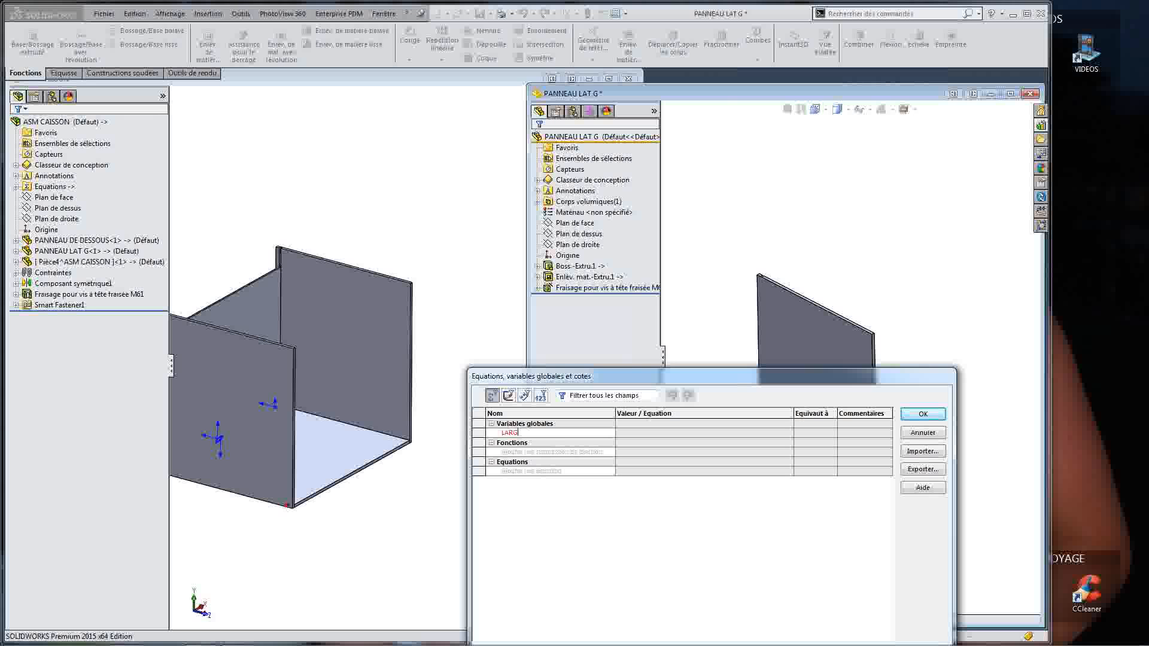
key("BackSpace")
key("BackSpace")
type("EUR")
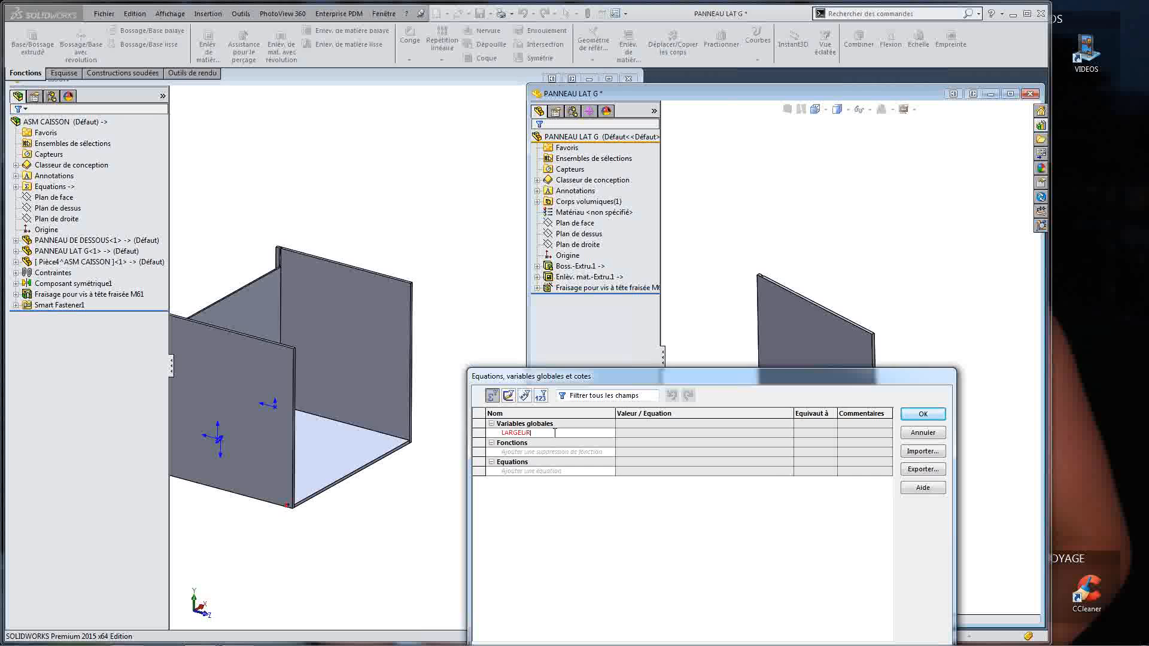
Step: Set the LARGEUR variable equal to the panel's 850 mm sketch dimension, D1@Esquisse1
left_click(703, 432)
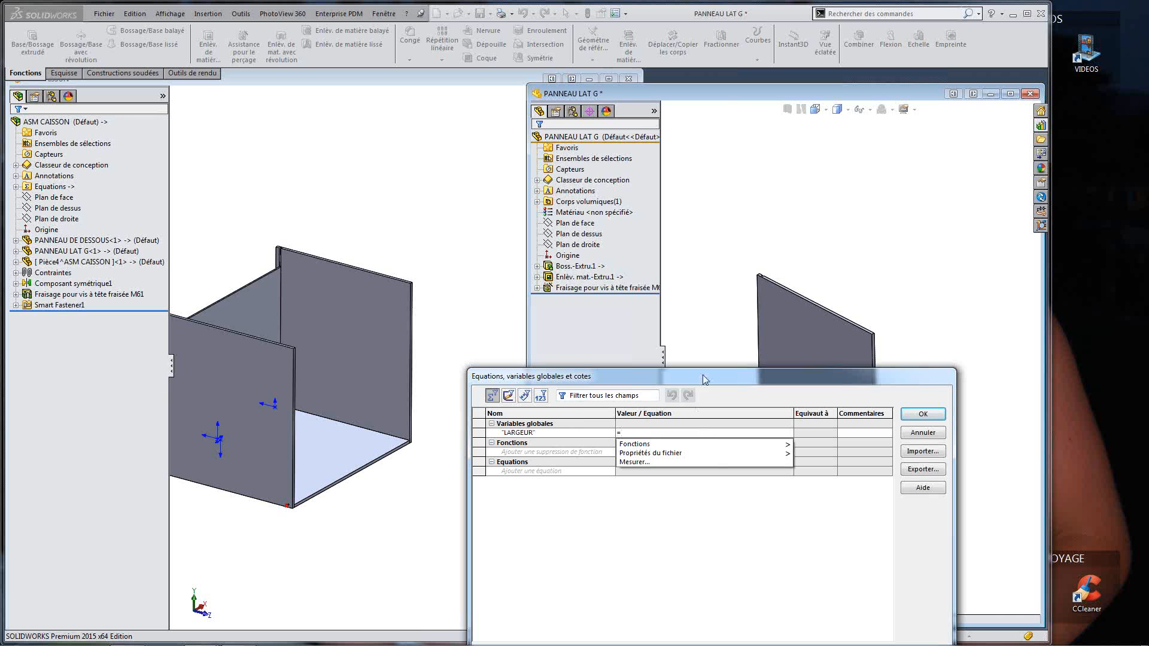
left_click_drag(705, 380, 650, 491)
left_click(800, 400)
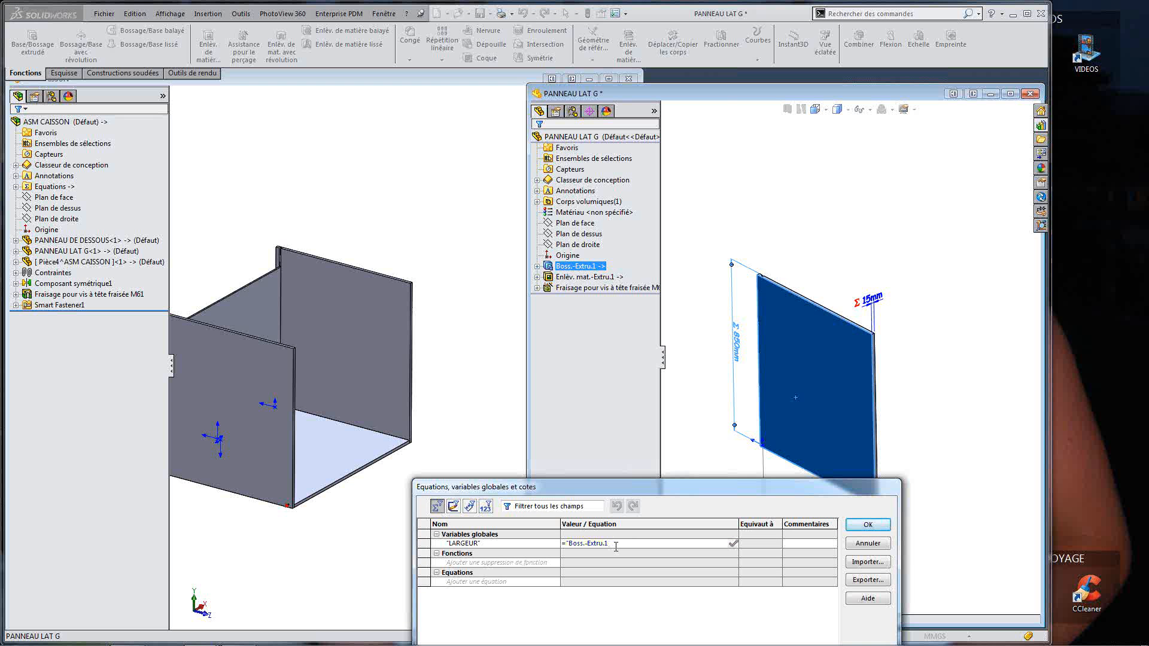
key("BackSpace")
key("BackSpace")
key("BackSpace")
key("BackSpace")
key("BackSpace")
key("BackSpace")
key("BackSpace")
key("BackSpace")
key("BackSpace")
key("BackSpace")
key("BackSpace")
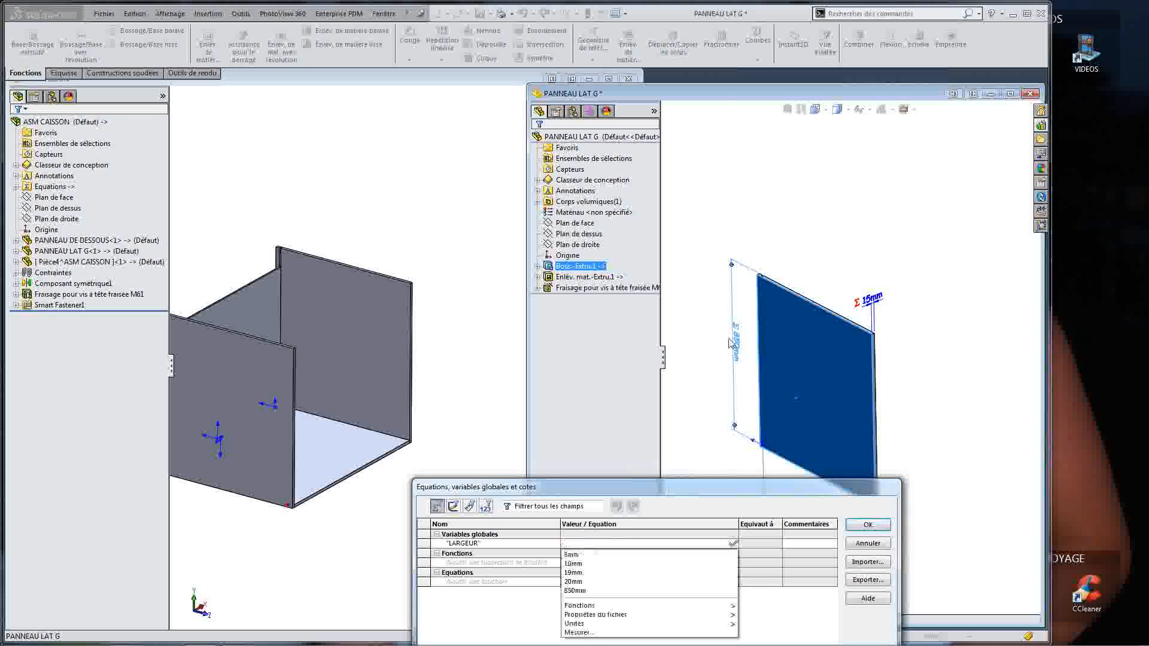
left_click(734, 342)
left_click(735, 544)
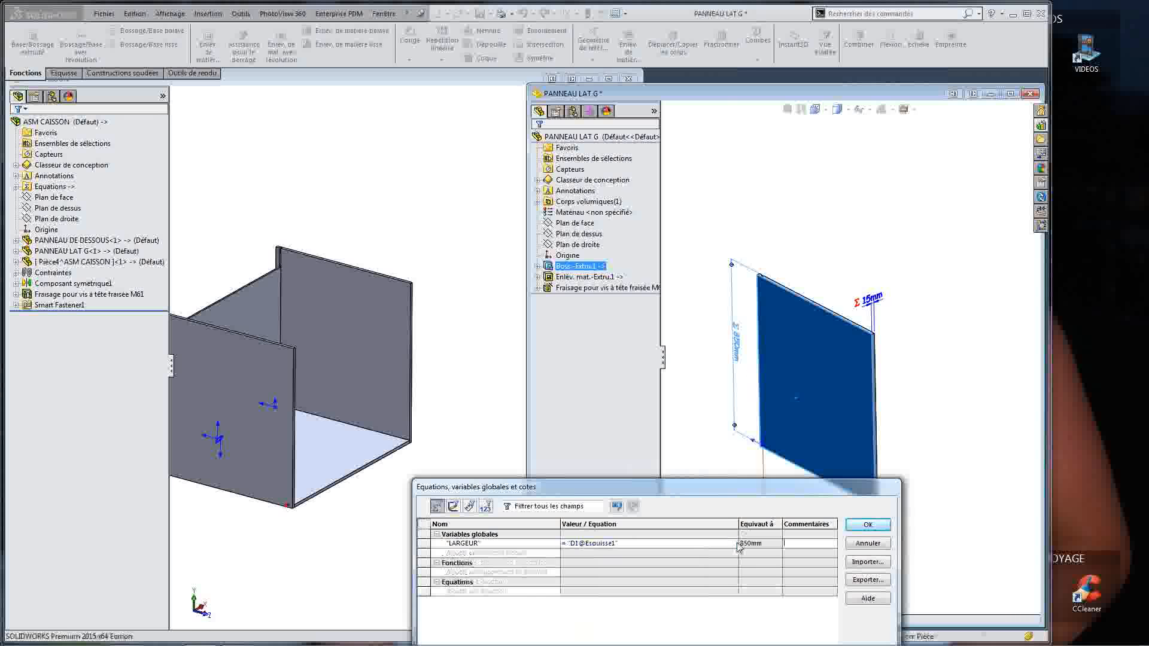
left_click_drag(704, 488, 724, 333)
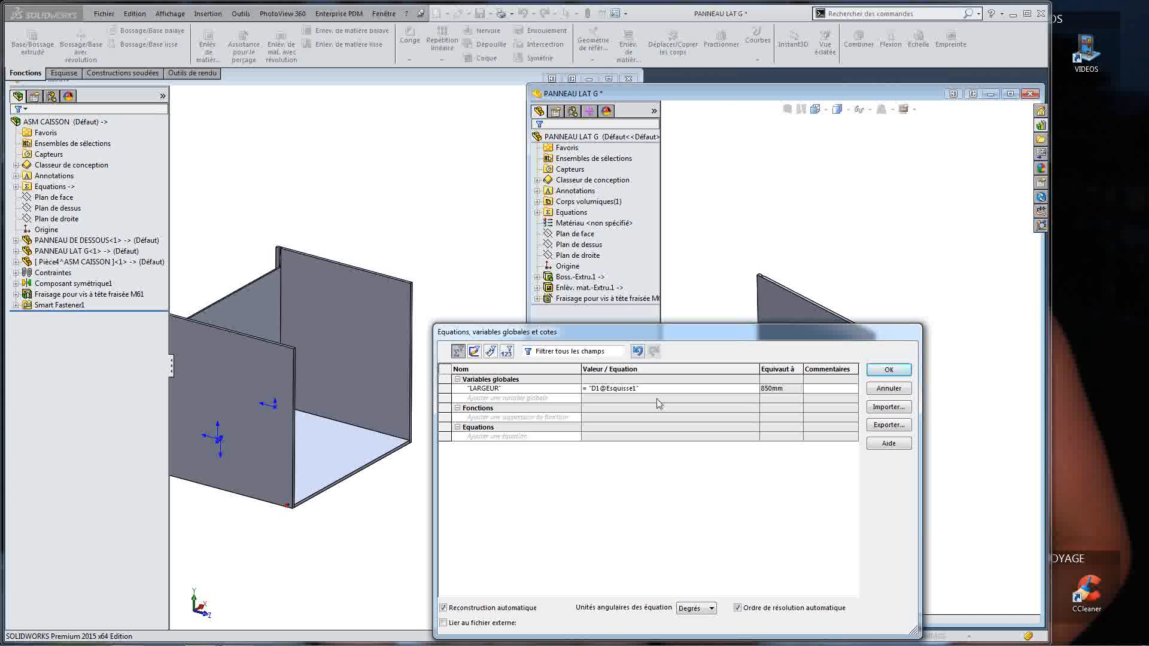
left_click(883, 408)
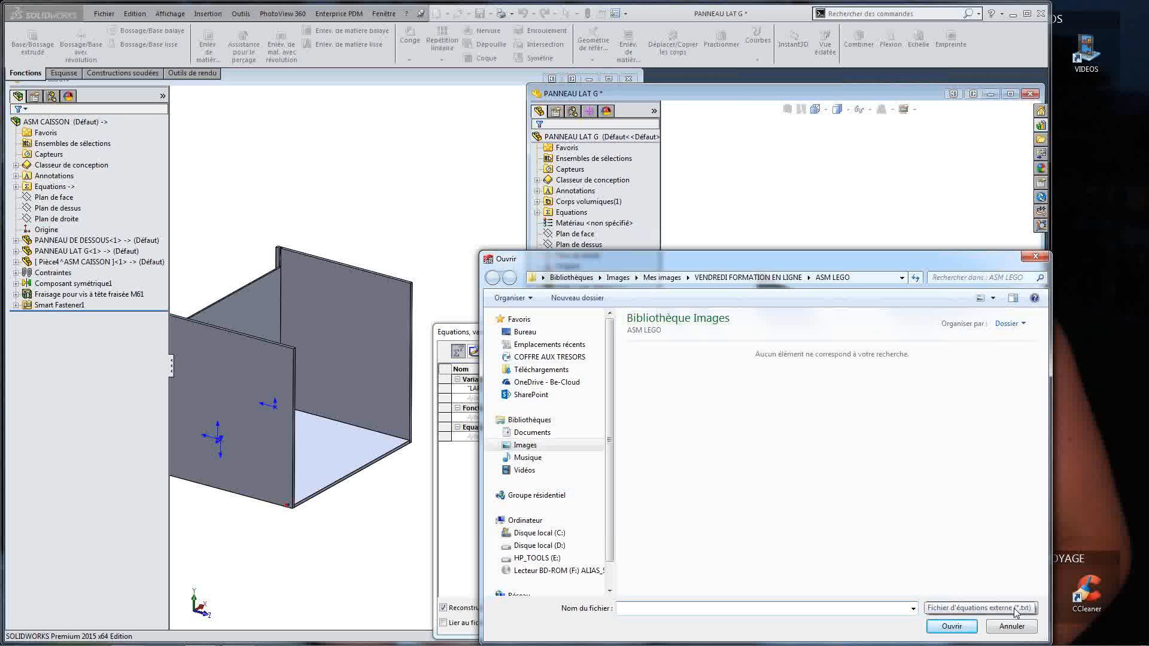
left_click(1033, 258)
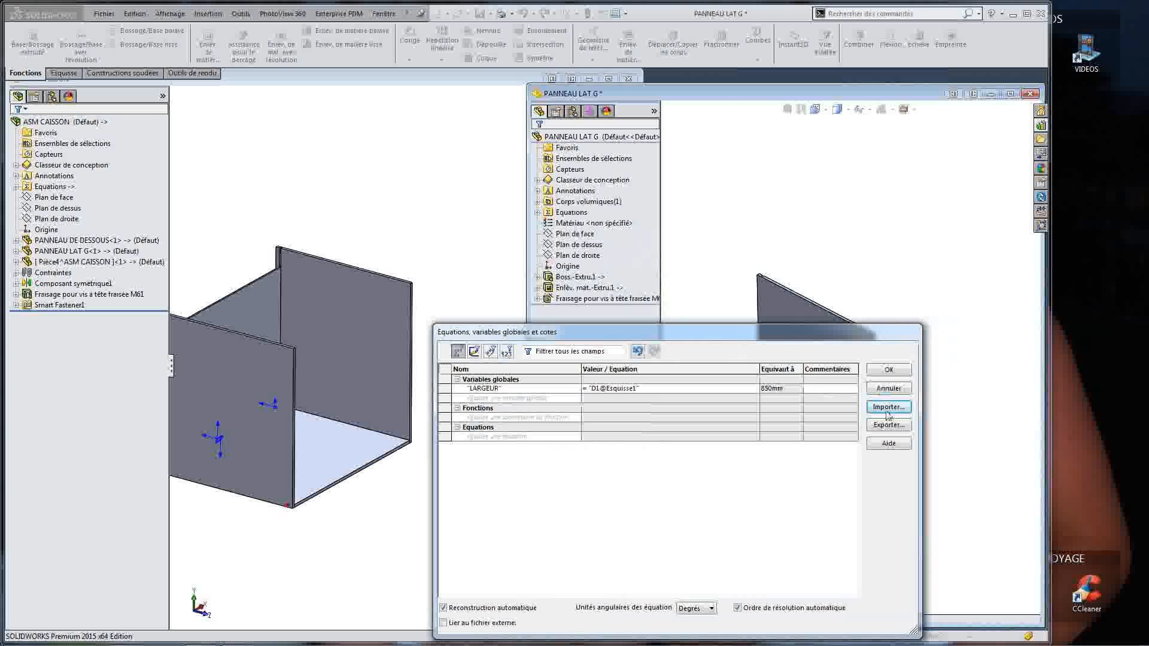
Step: Clear the expression of the LARGEUR variable and try to expand the assembly's Equations folder
left_click(644, 389)
left_click_drag(644, 389, 597, 388)
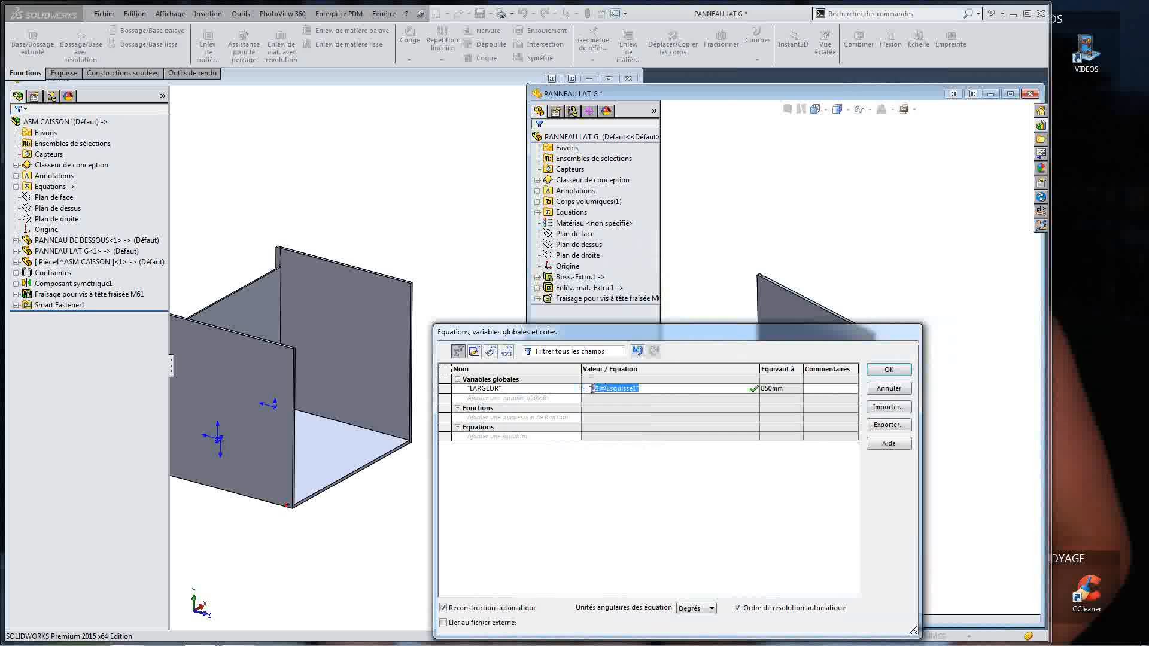
key("BackSpace")
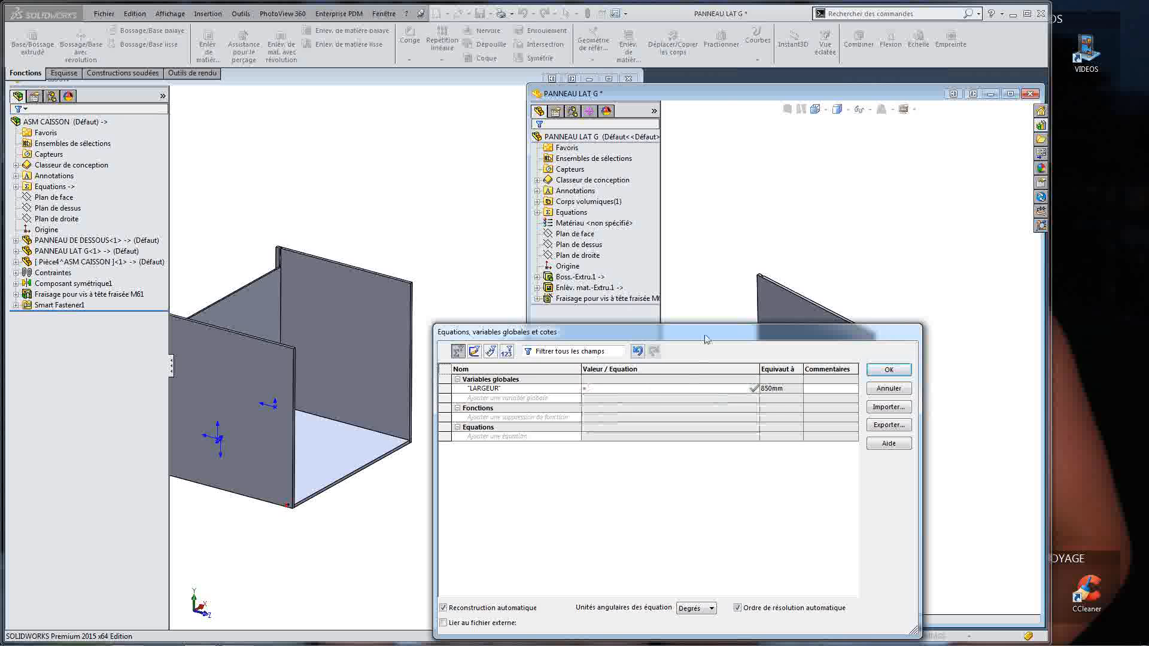
left_click_drag(706, 340, 696, 418)
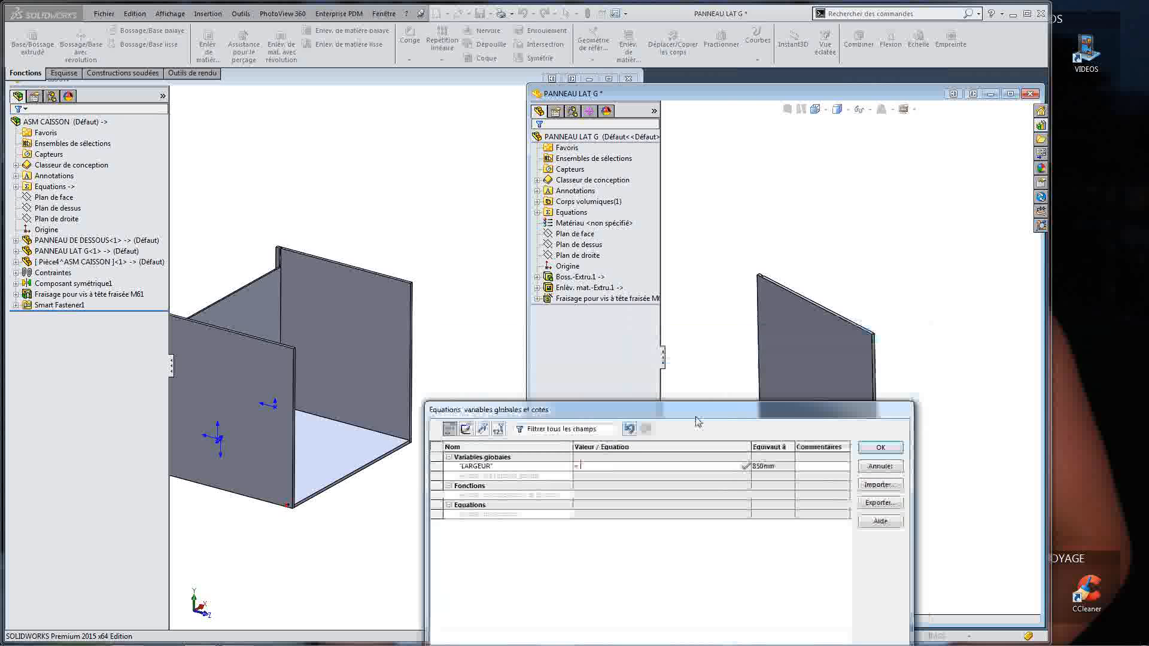
left_click(17, 188)
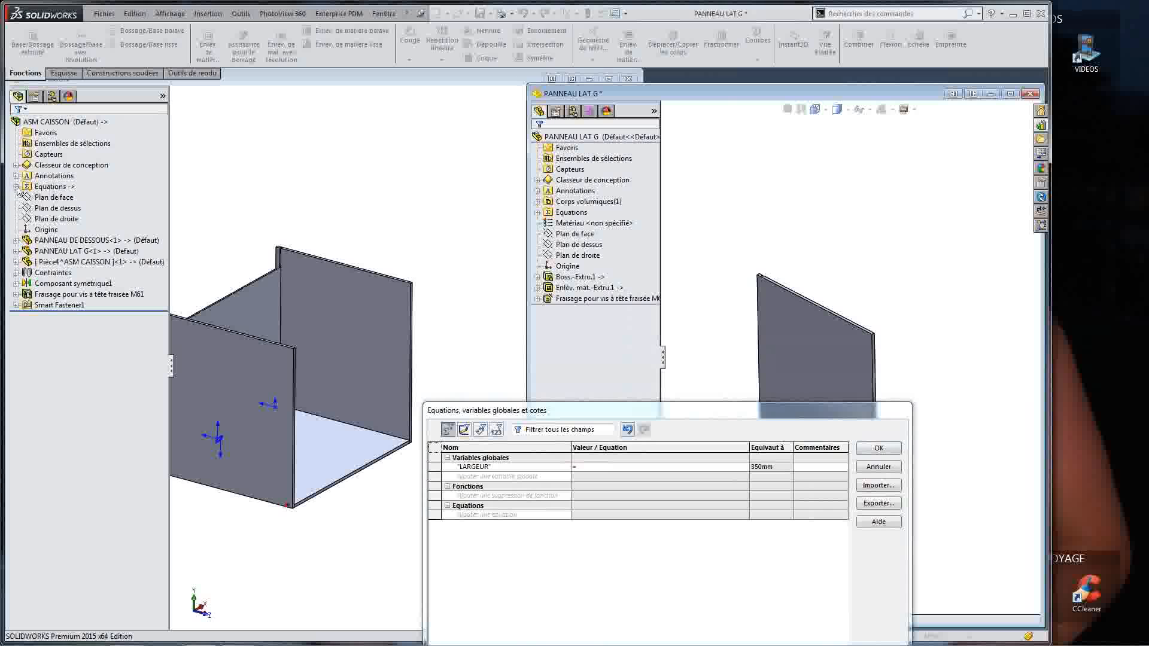
Step: Try to define the LARGEUR variable by inserting the global variable LARGEUR as its expression
left_click_drag(668, 414, 769, 278)
left_click(767, 333)
mouse_move(722, 342)
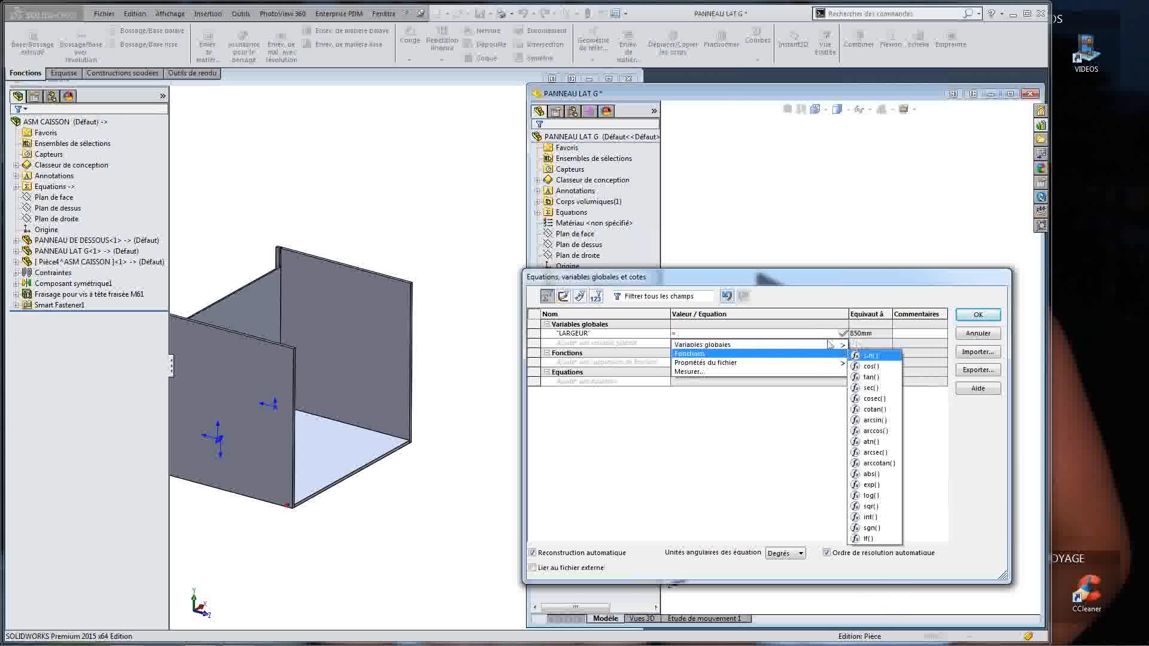
left_click(865, 345)
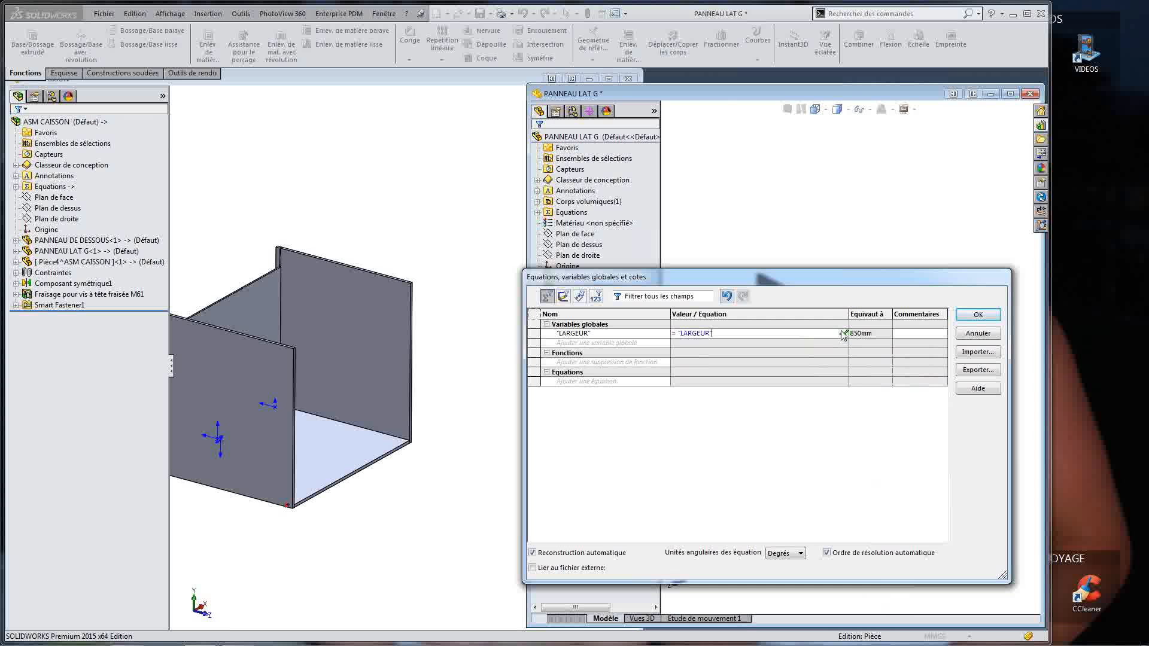
left_click(842, 335)
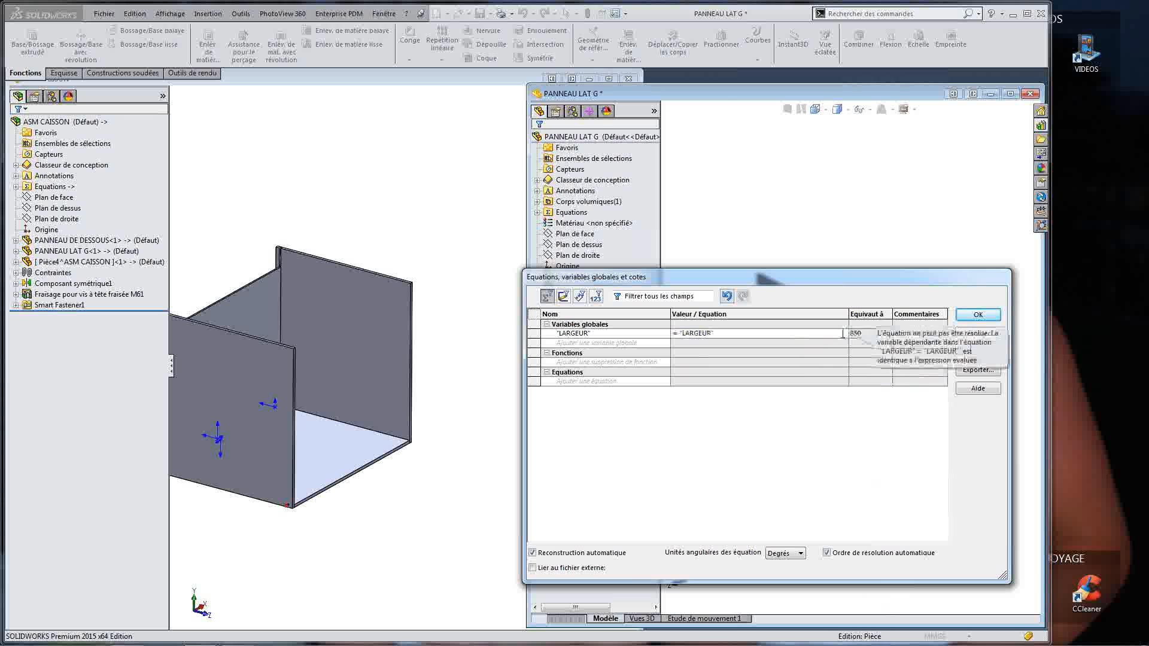
left_click_drag(837, 277, 719, 181)
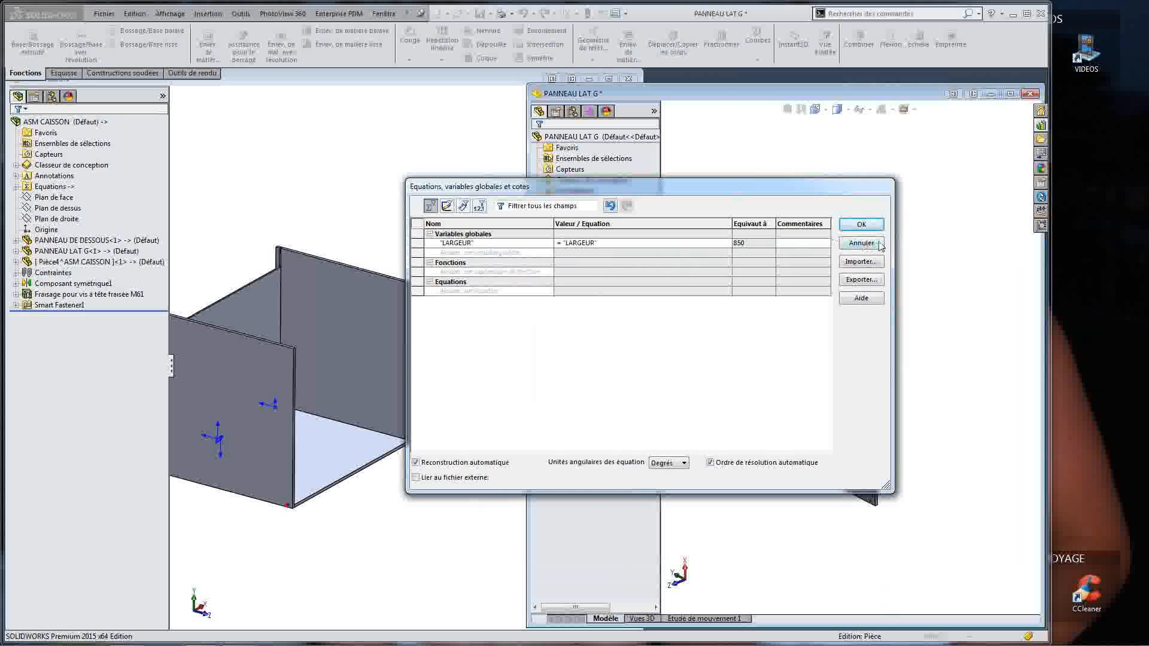
Step: Discard the equation edits and close the left side panel part without saving, removing its modifications from the assembly
left_click(877, 242)
left_click(648, 332)
left_click(855, 225)
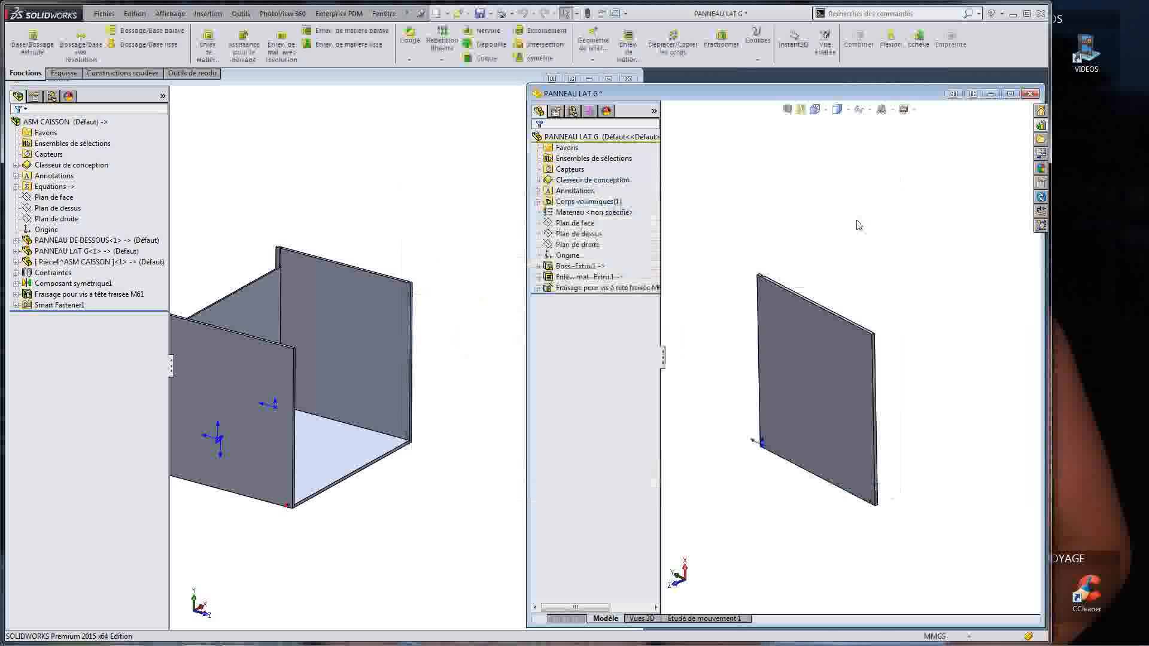
left_click(1030, 93)
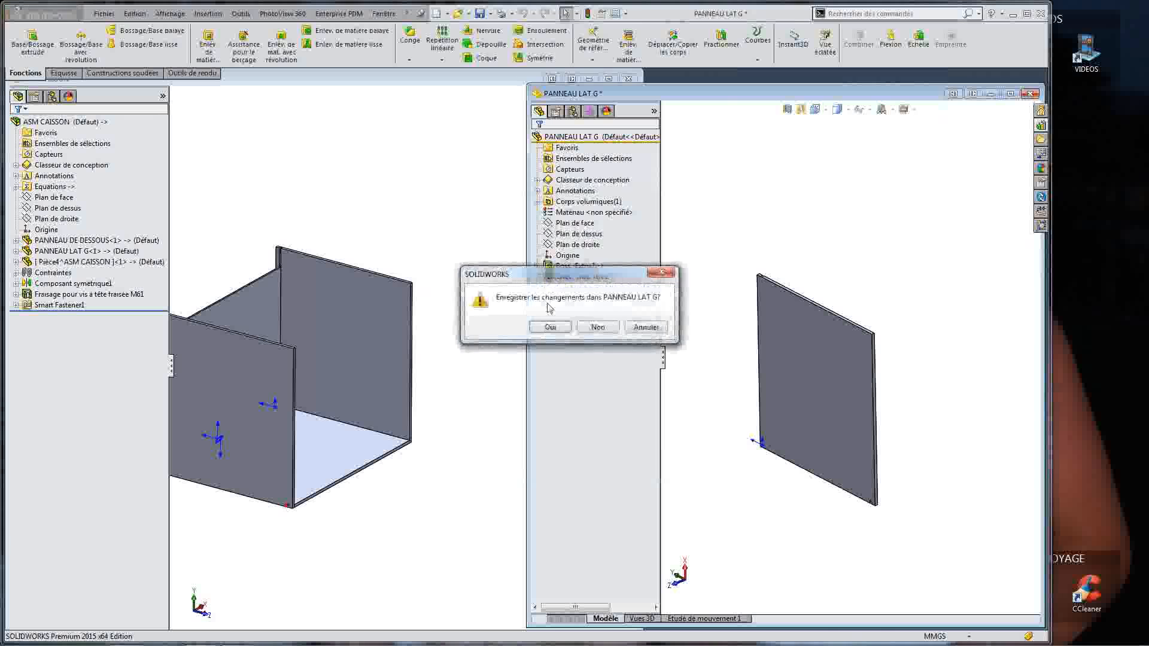
left_click(608, 337)
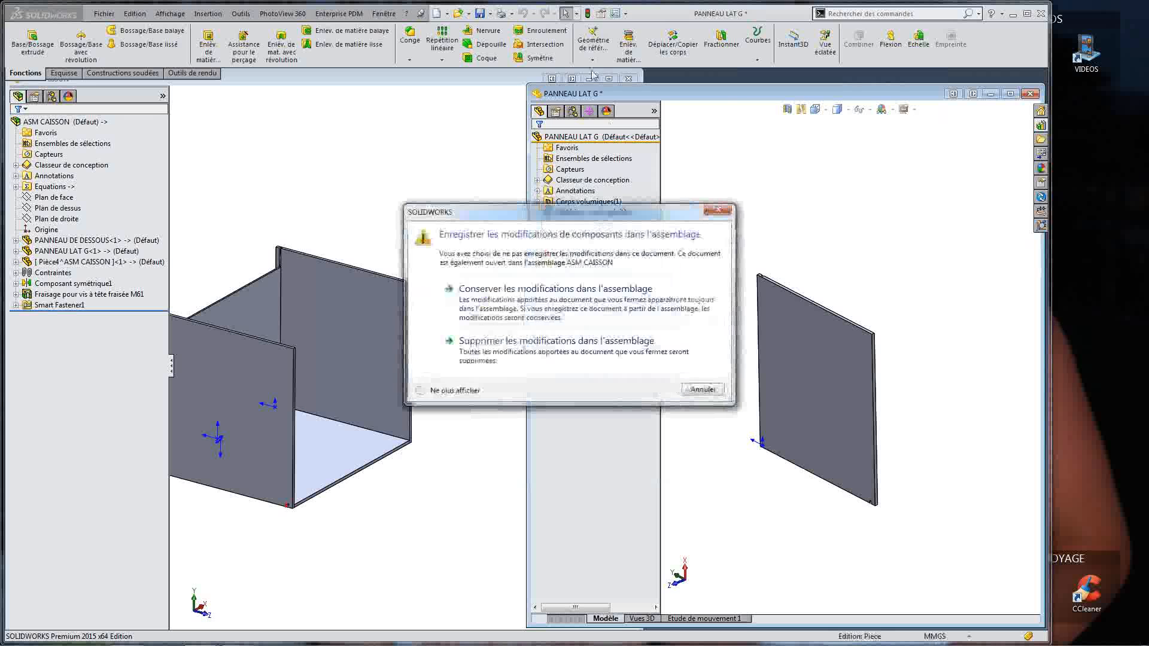
left_click(542, 347)
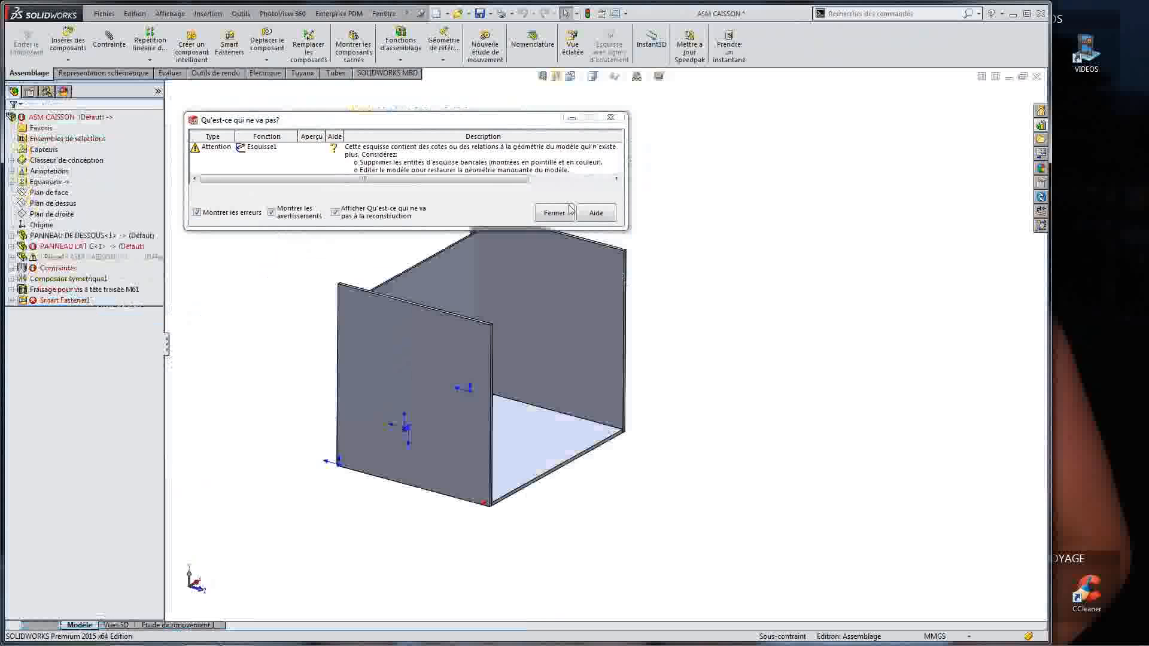
Step: Rebuild the cabinet assembly and dismiss the error reports
left_click(554, 214)
scroll(547, 331, "down", 2)
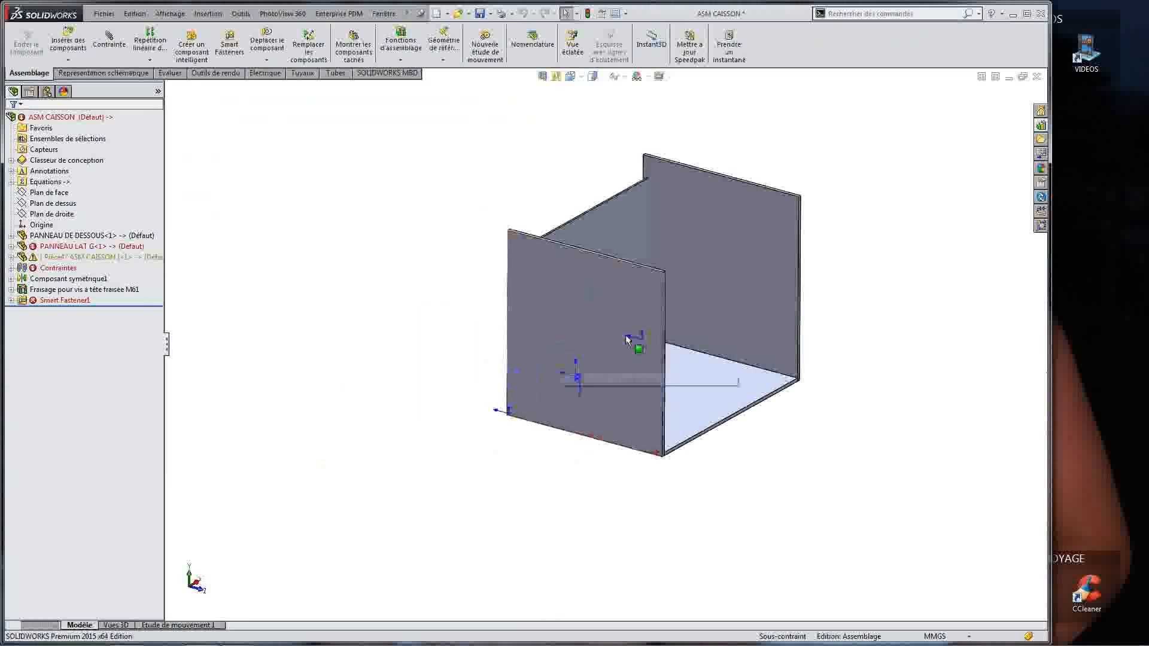
middle_click_drag(626, 335, 531, 342)
key("ctrl+b")
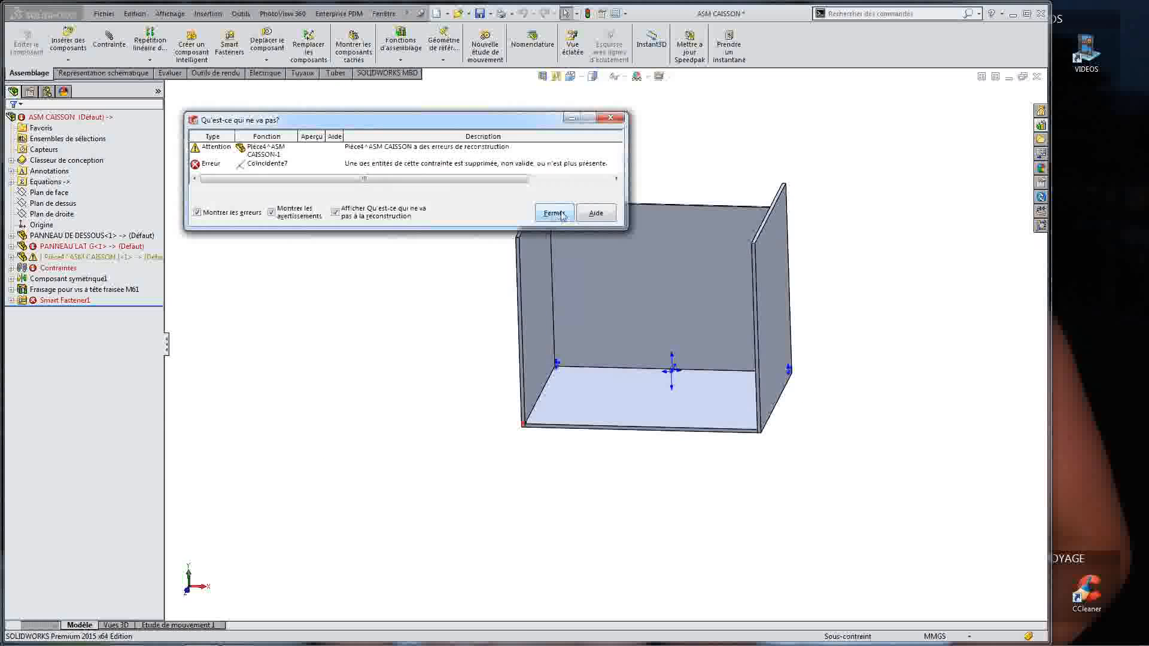
left_click(556, 213)
Step: Assign the Chêne material to the left side panel component of the cabinet assembly
scroll(646, 278, "down", 3)
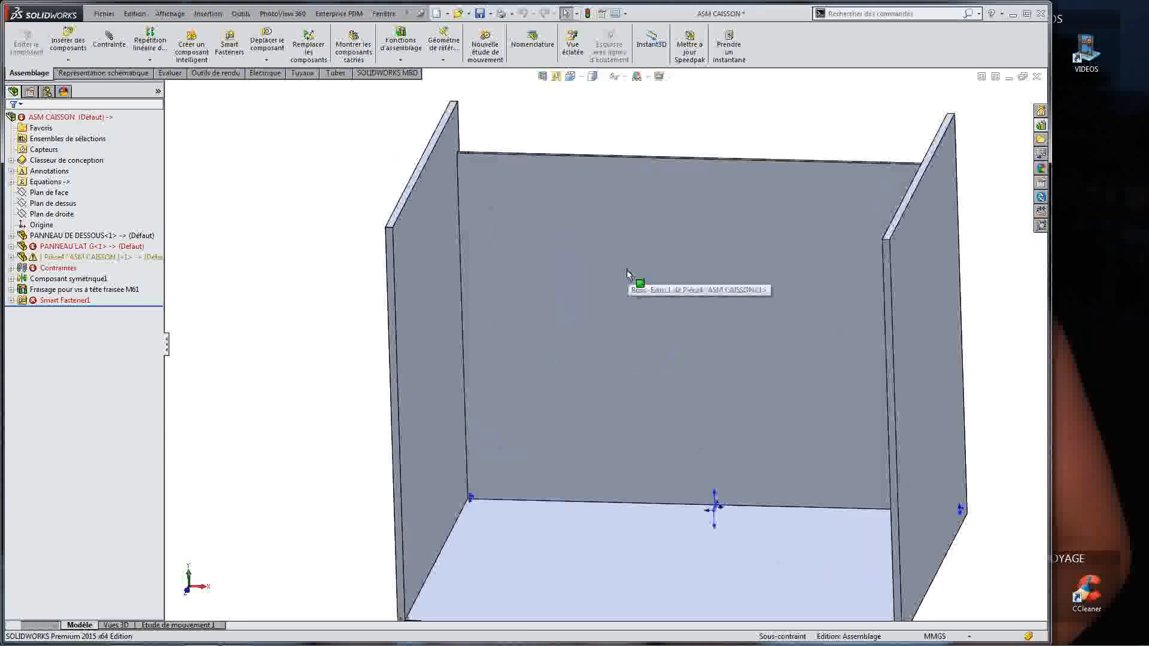
scroll(664, 341, "up", 2)
middle_click_drag(676, 383, 648, 367)
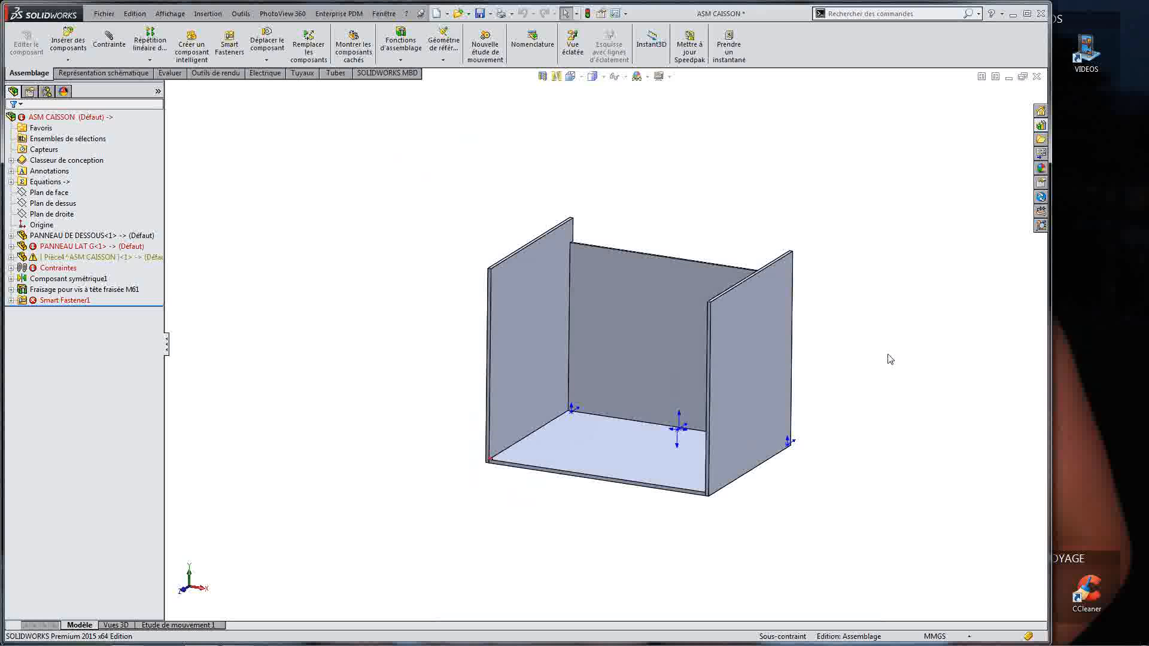
scroll(726, 356, "down", 2)
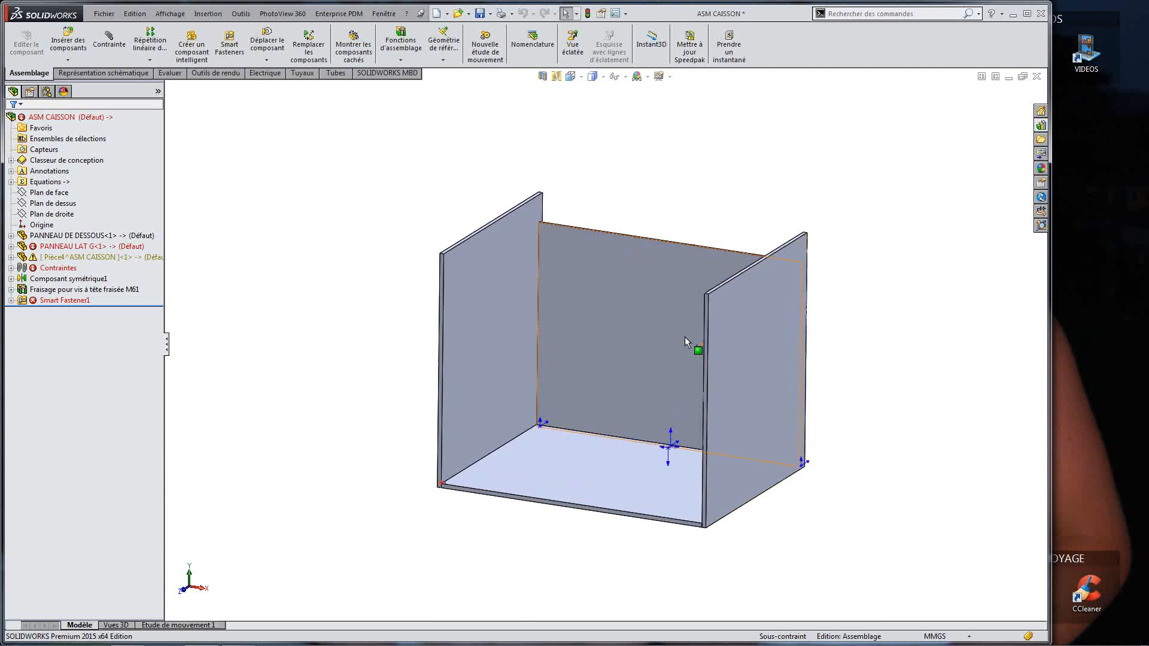
scroll(669, 344, "up", 2)
scroll(671, 349, "down", 1)
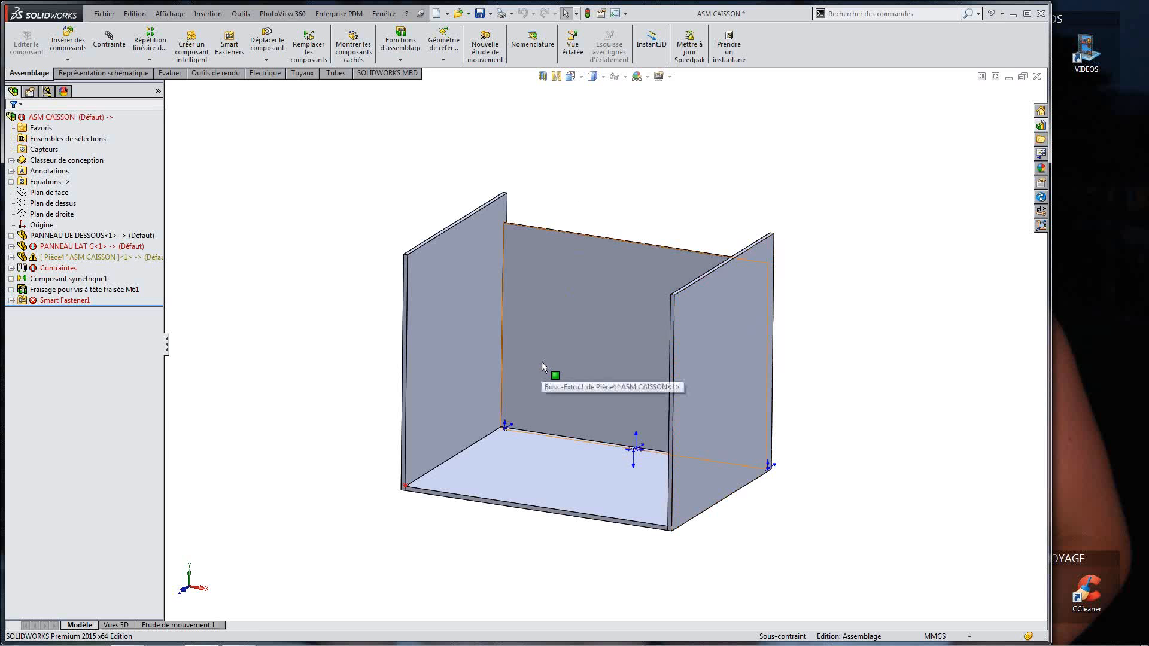
right_click(440, 327)
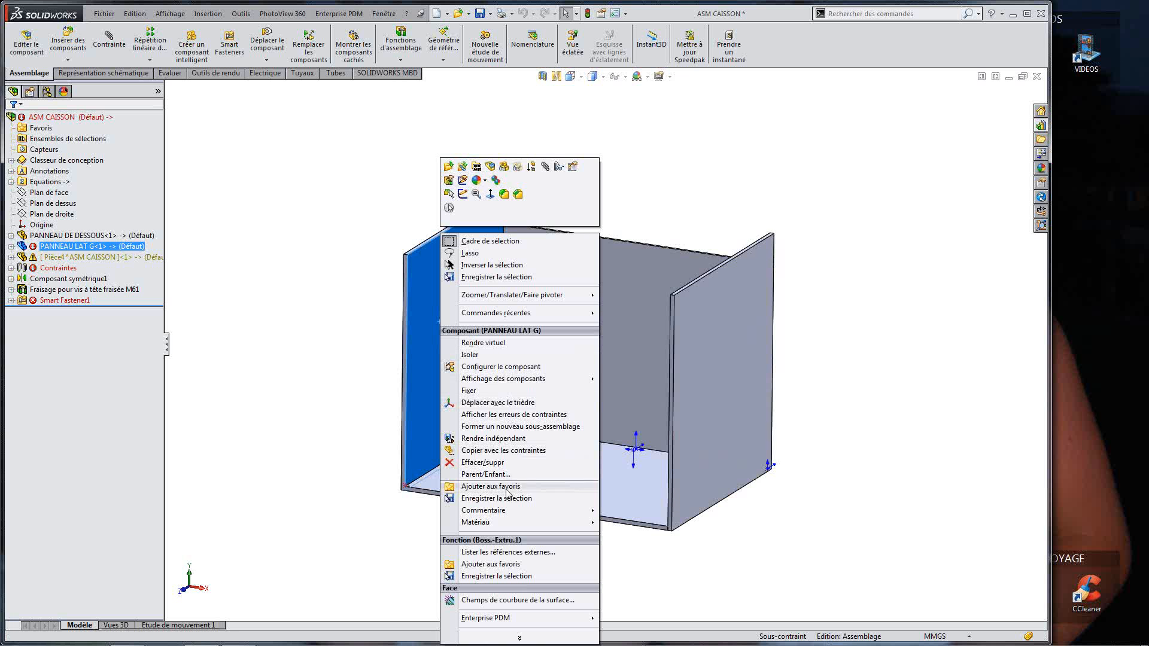
mouse_move(503, 525)
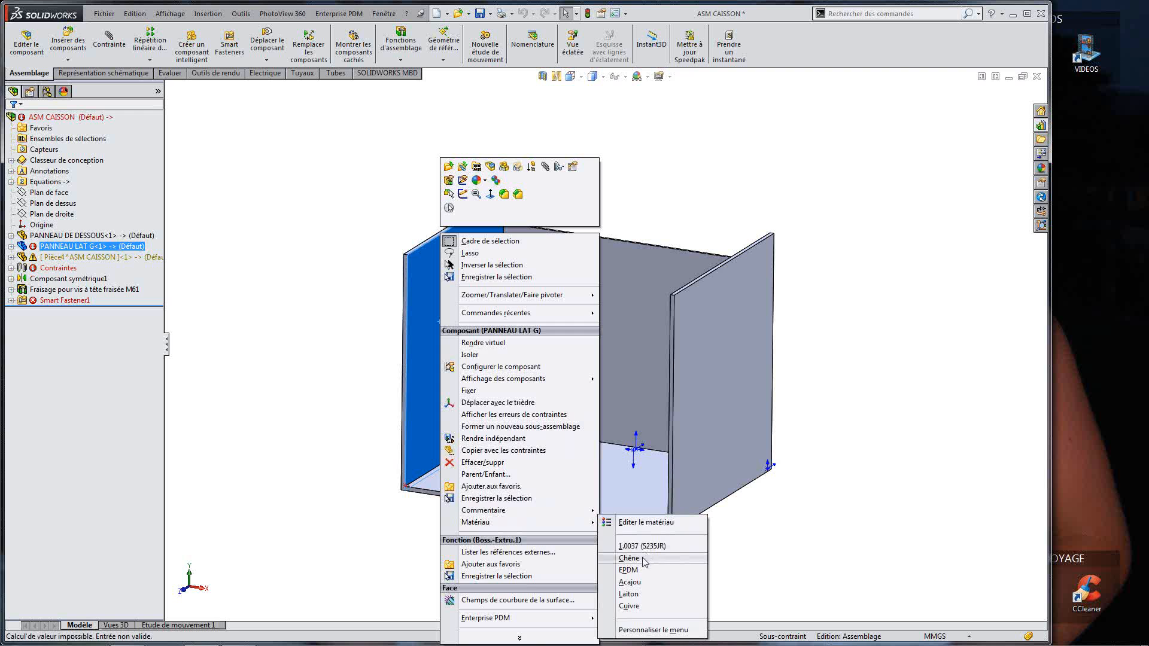
left_click(622, 563)
left_click(351, 222)
scroll(502, 350, "down", 4)
middle_click_drag(515, 355, 530, 336)
scroll(515, 351, "up", 5)
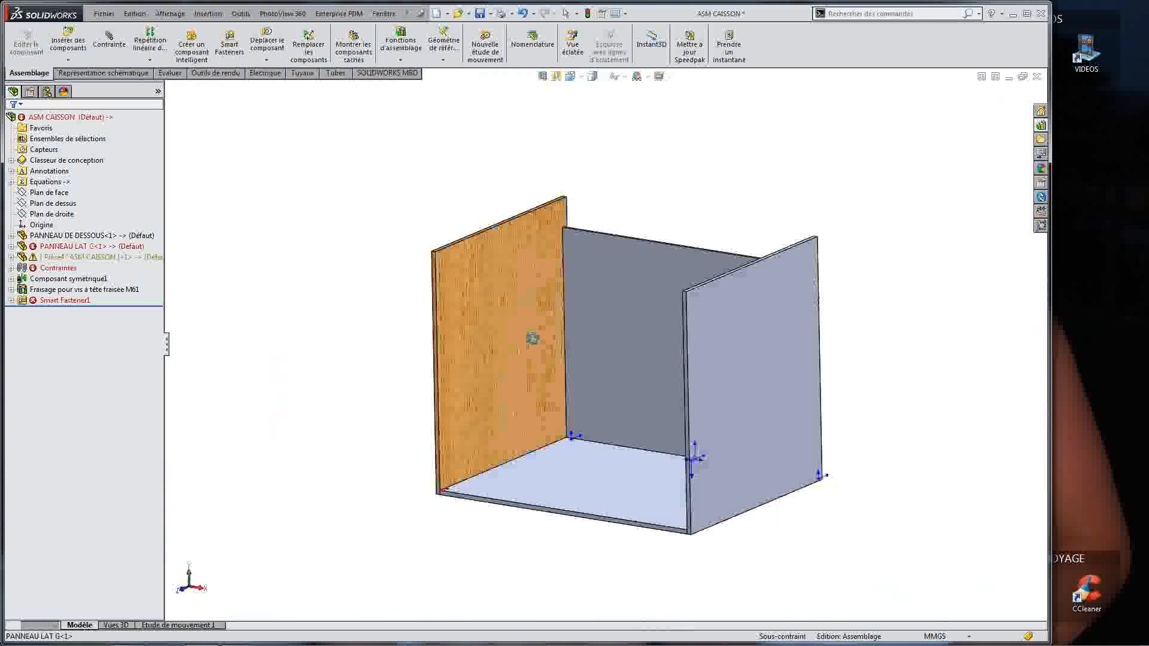
Step: Delete the back panel component Pièce4 from the assembly together with its dependent items
left_click(63, 259)
key("Delete")
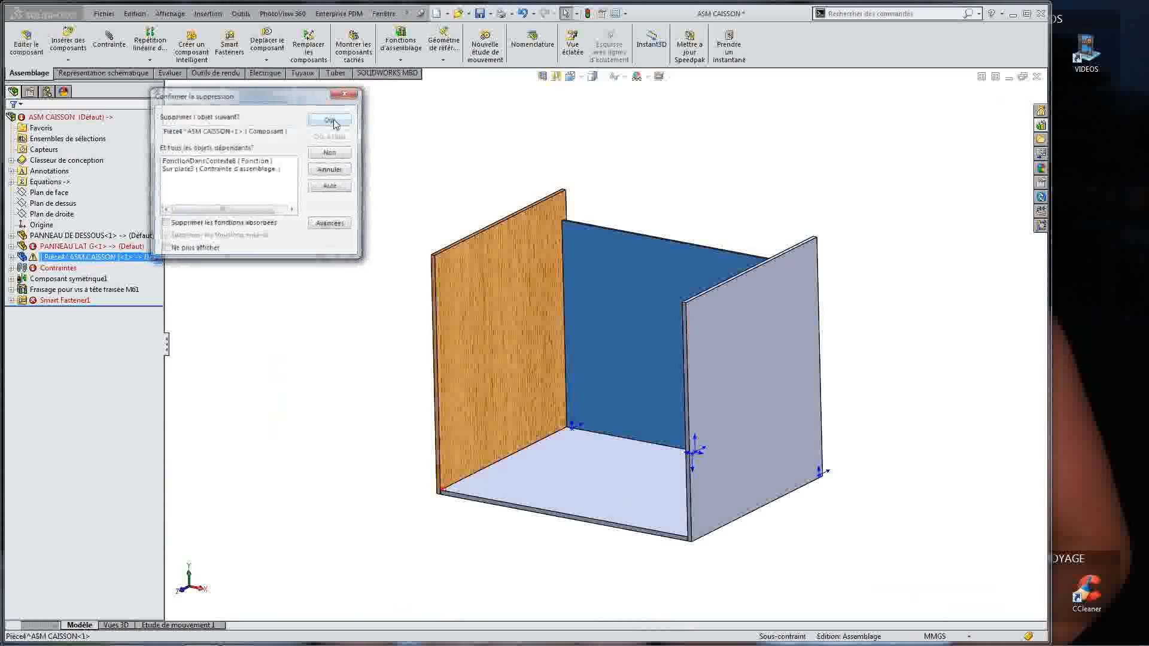
left_click(332, 120)
left_click(555, 216)
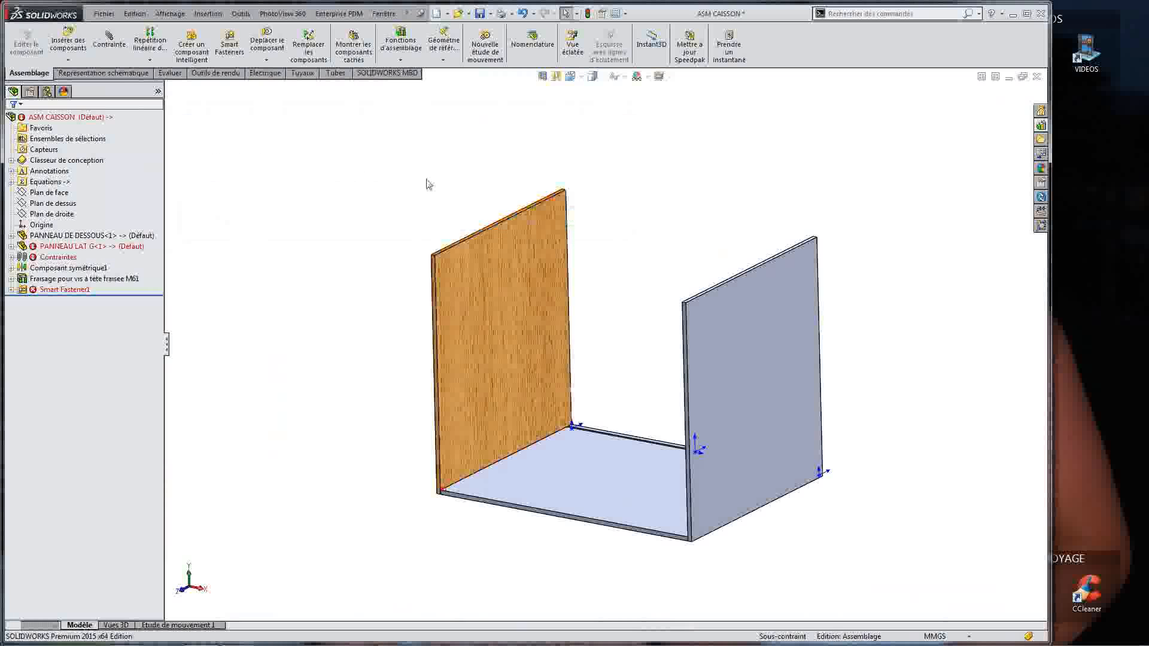
left_click(559, 216)
Step: Close the cabinet assembly without saving any of the modified documents
middle_click_drag(639, 274, 718, 320)
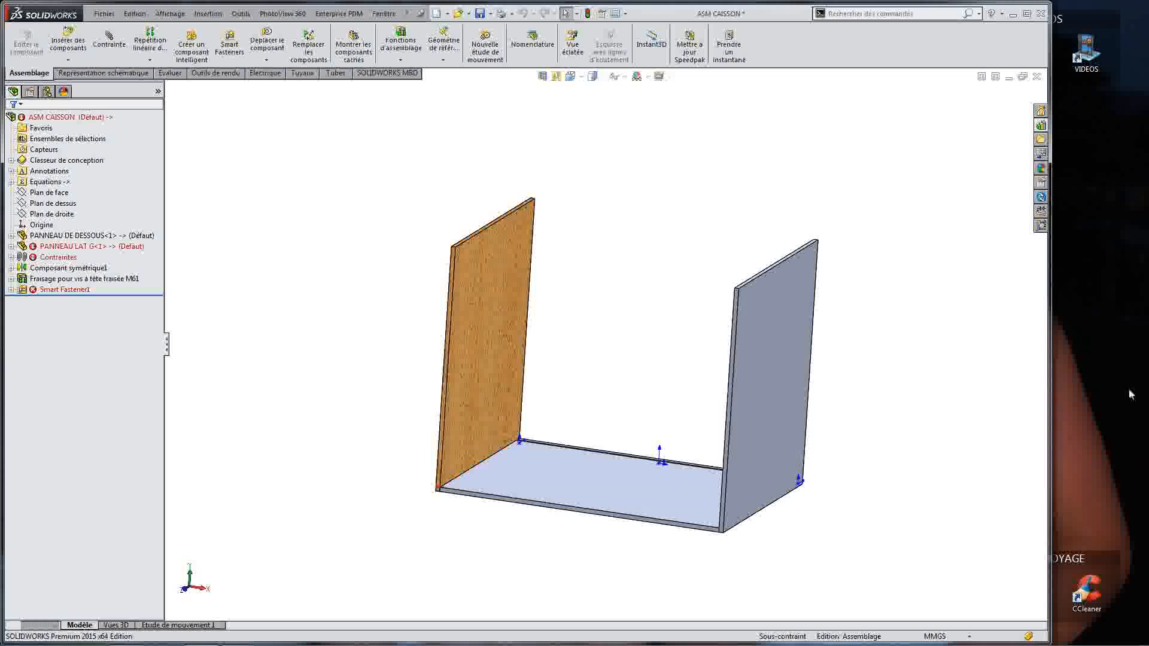
left_click(1036, 77)
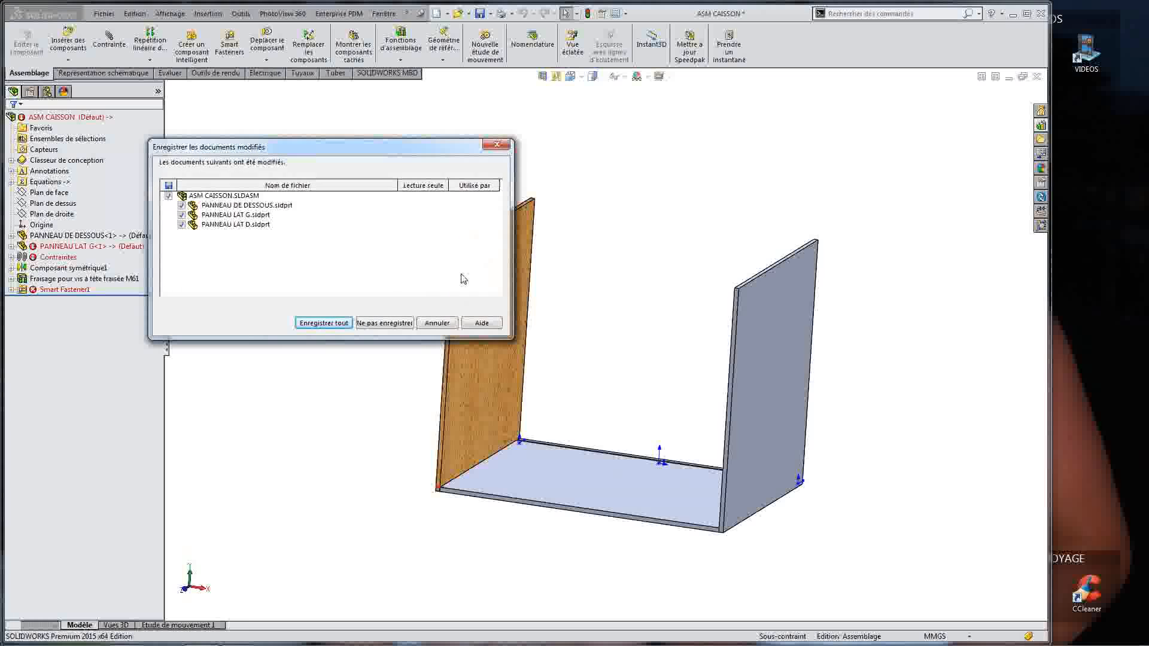
left_click(379, 324)
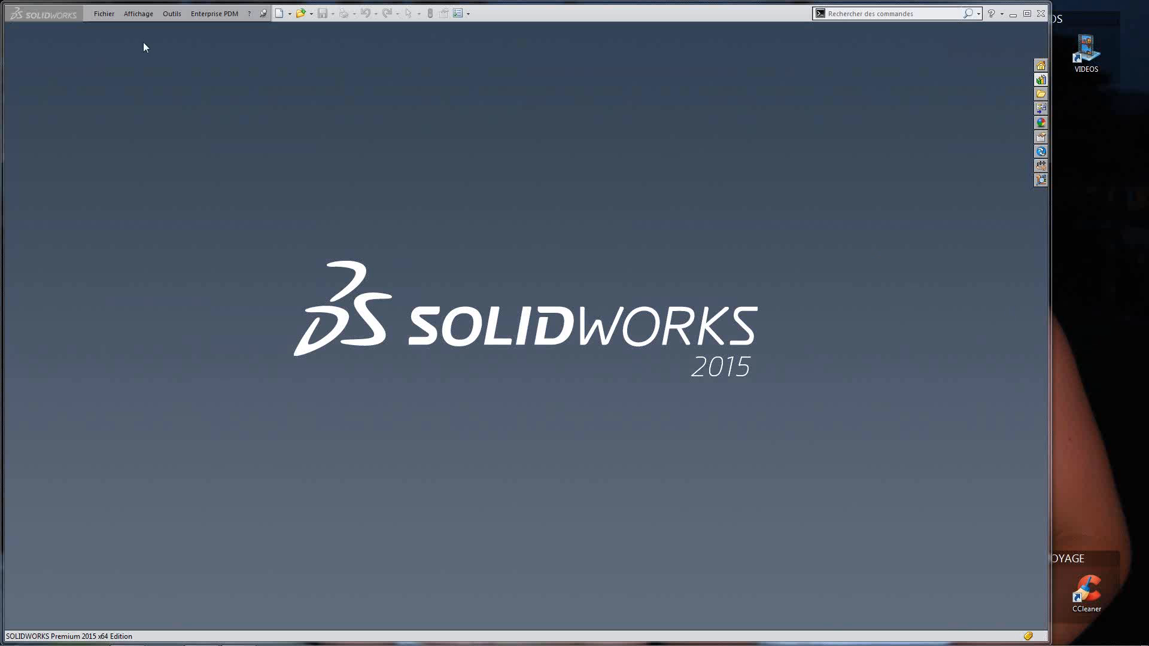
Step: Create a new assembly document without inserting any component
left_click(279, 13)
double_click(263, 152)
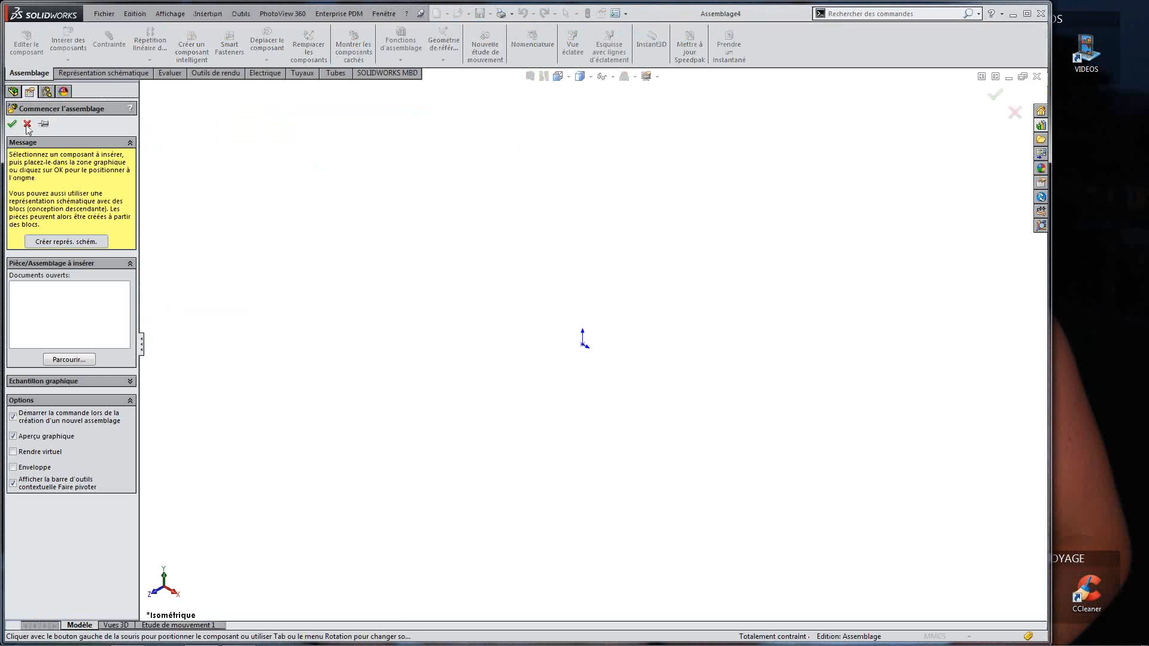
left_click(27, 123)
Step: Save the new assembly as ASM SCHEMATIQUE in the REPRE SCHEM folder of VENDREDI FORMATION EN LIGNE
key("ctrl+s")
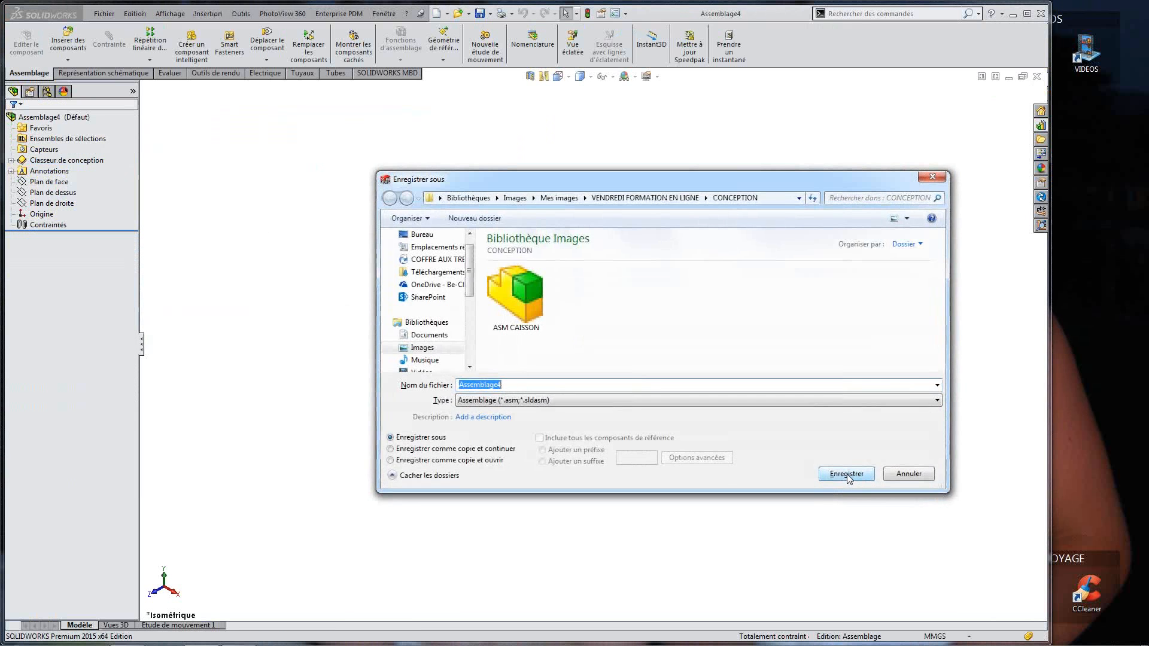
type("ASM")
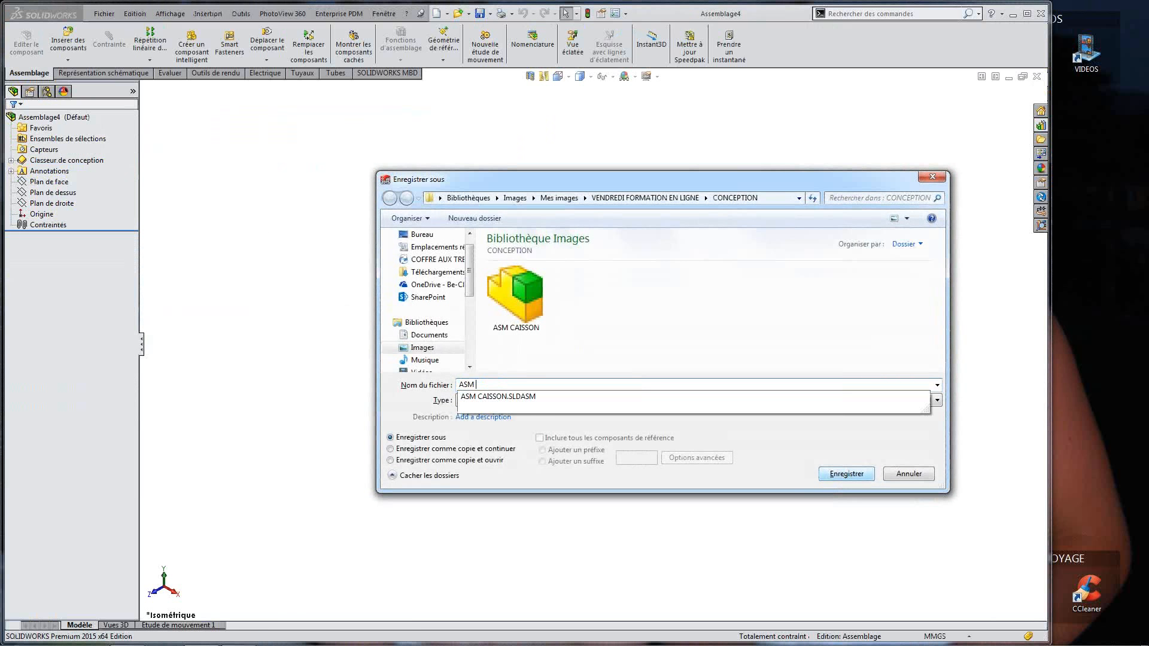
type(" SCHEMATIQUE")
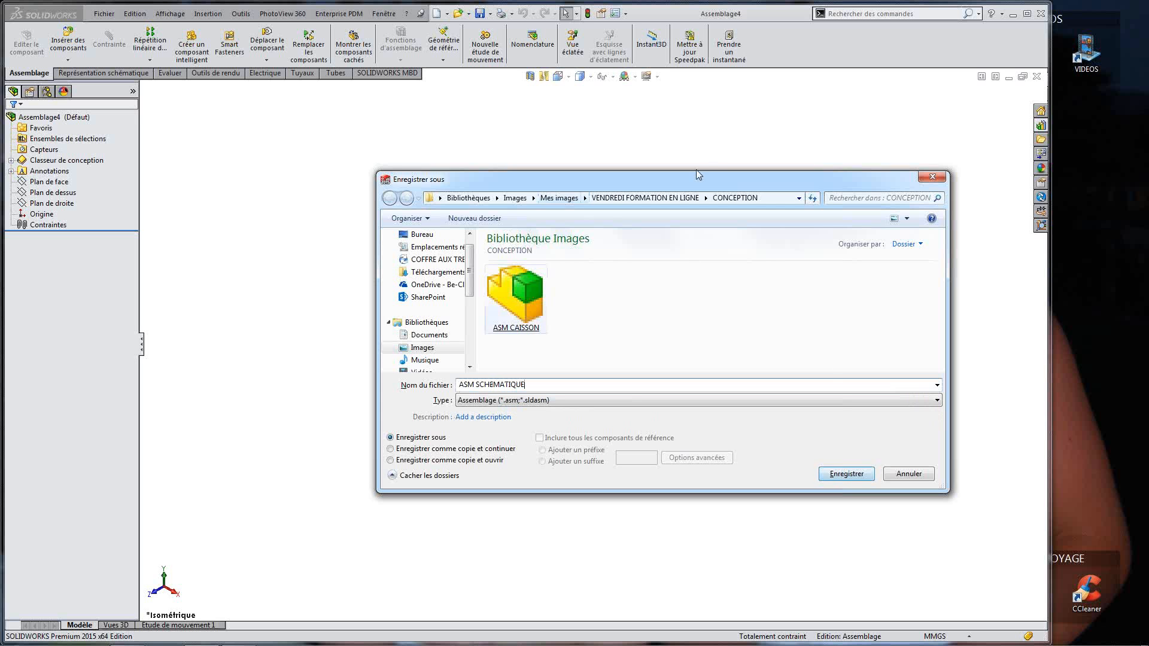
left_click(658, 198)
double_click(645, 294)
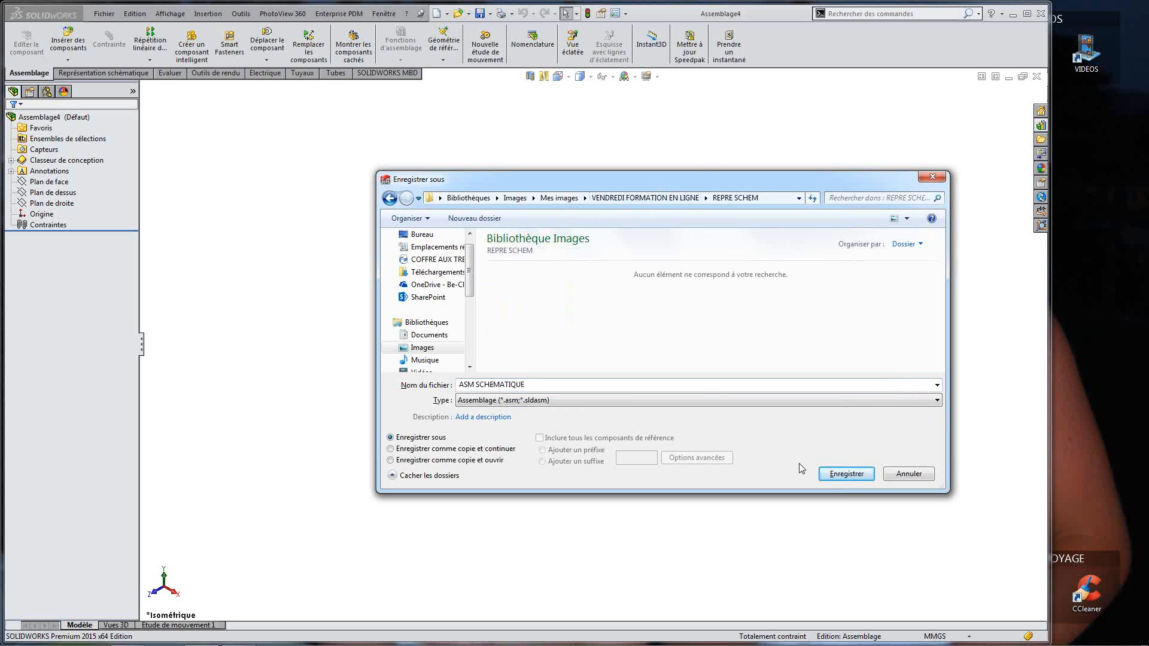
left_click(840, 473)
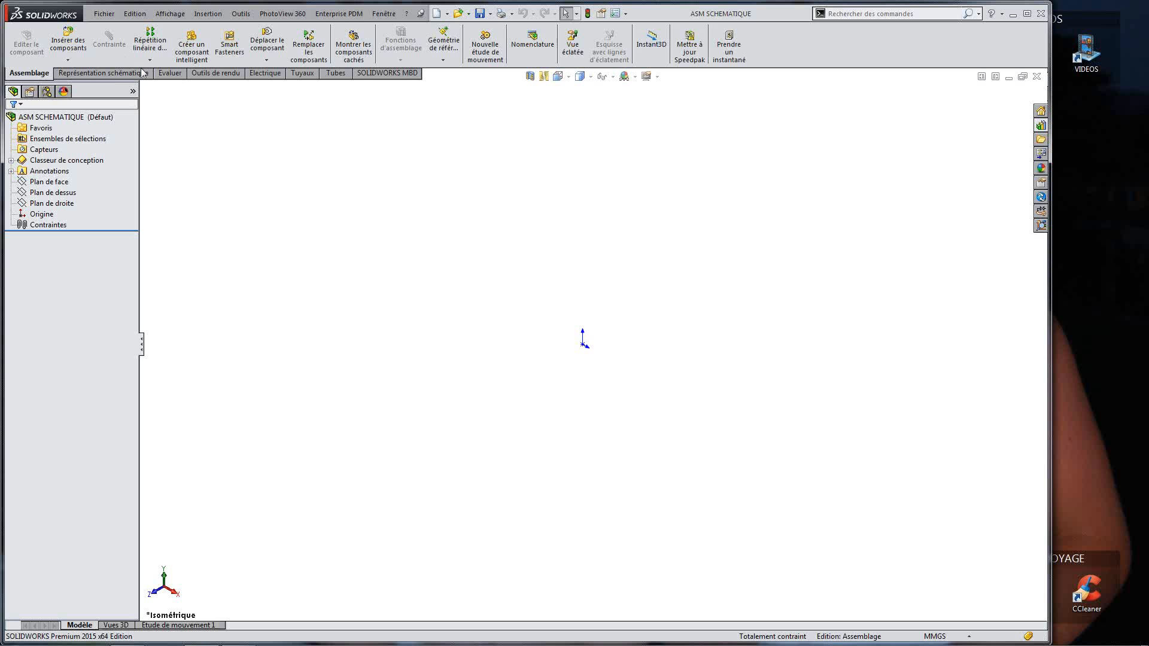
Step: Create a layout in the empty assembly and show it in the front view
left_click(108, 74)
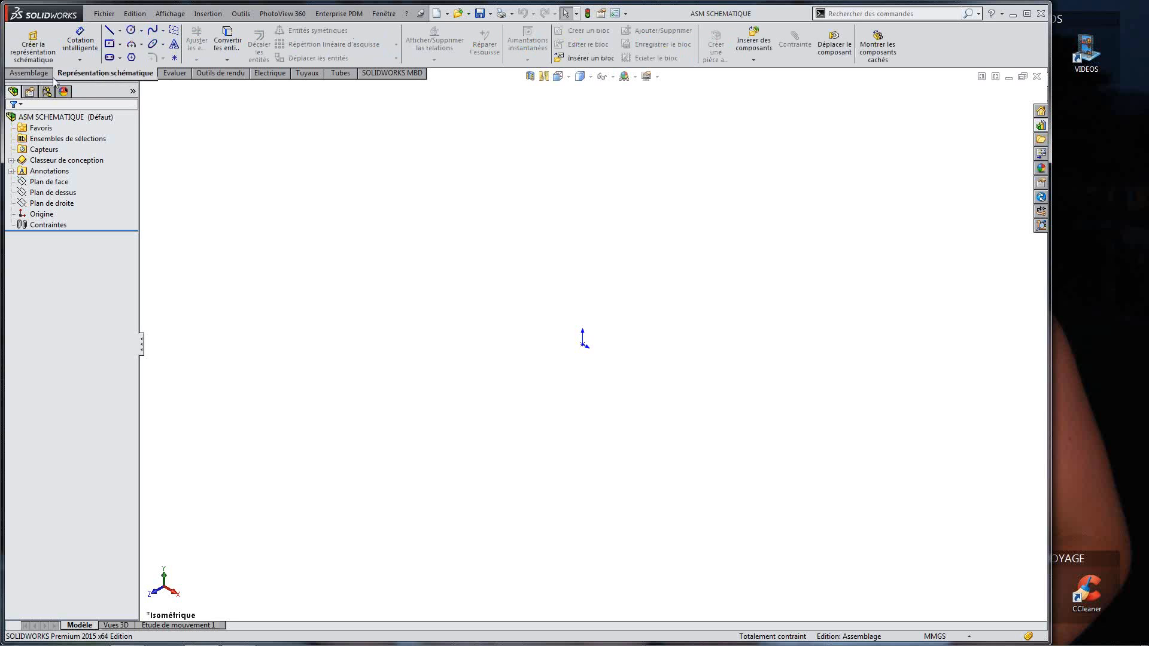
right_click(99, 81)
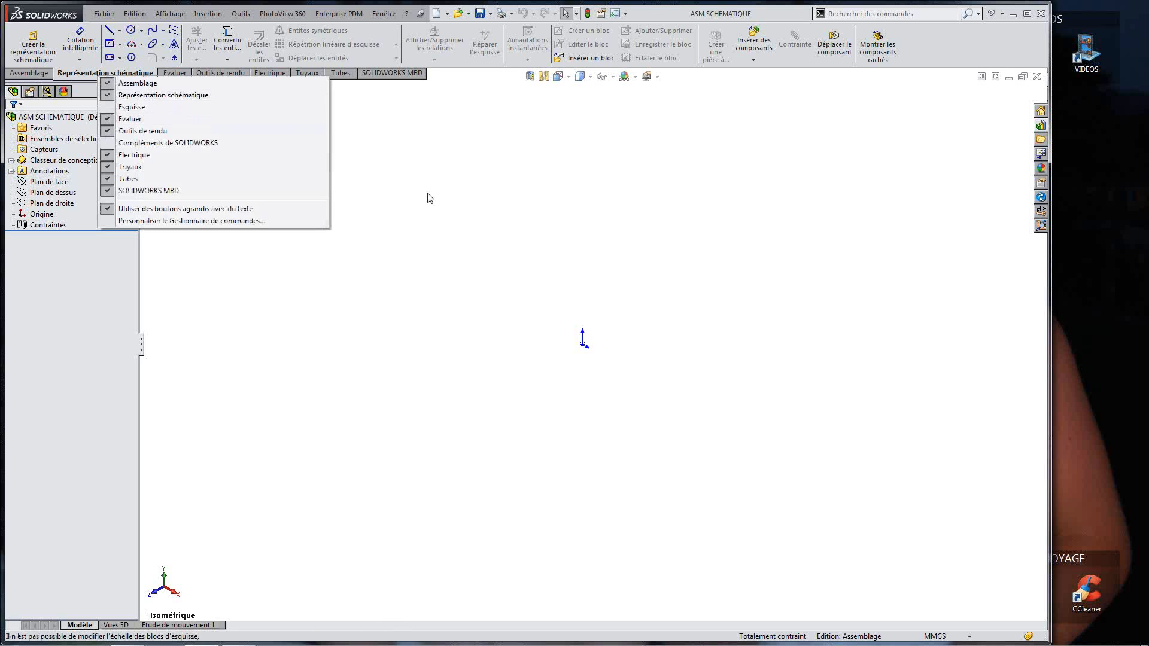
left_click(450, 199)
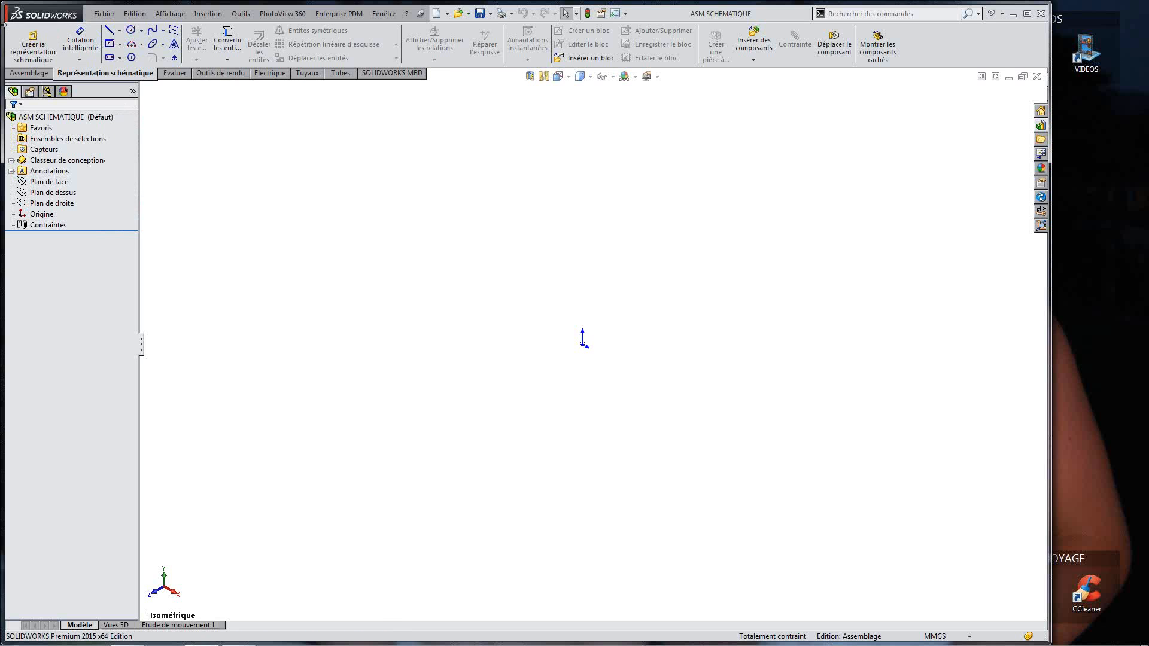
left_click(43, 50)
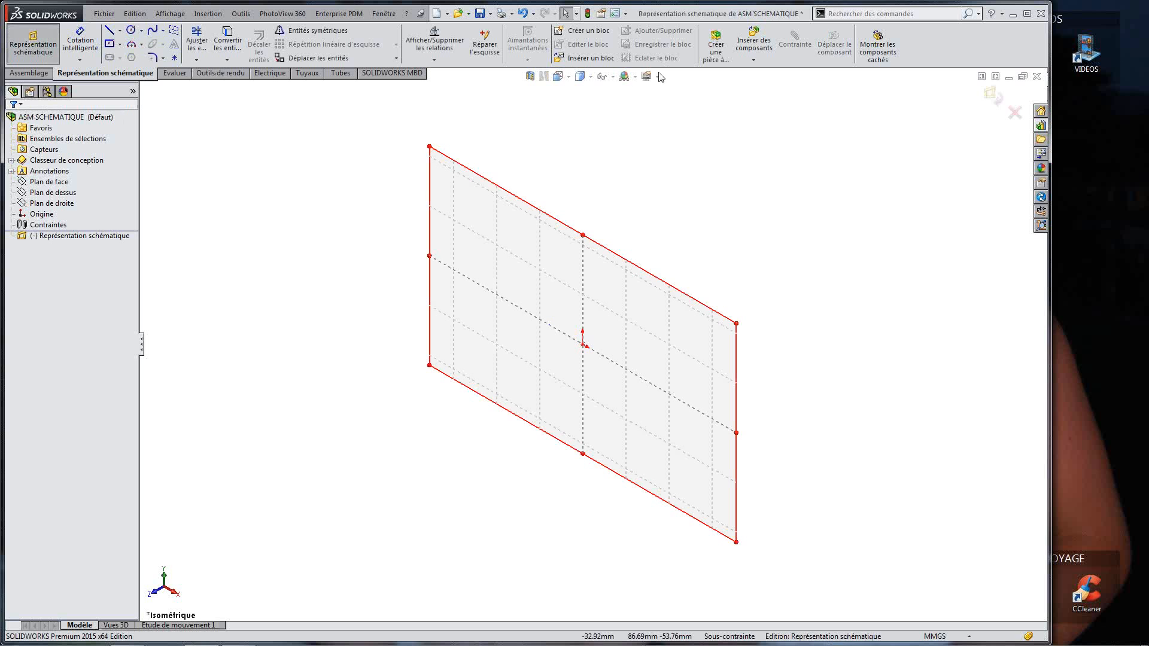
left_click(474, 175)
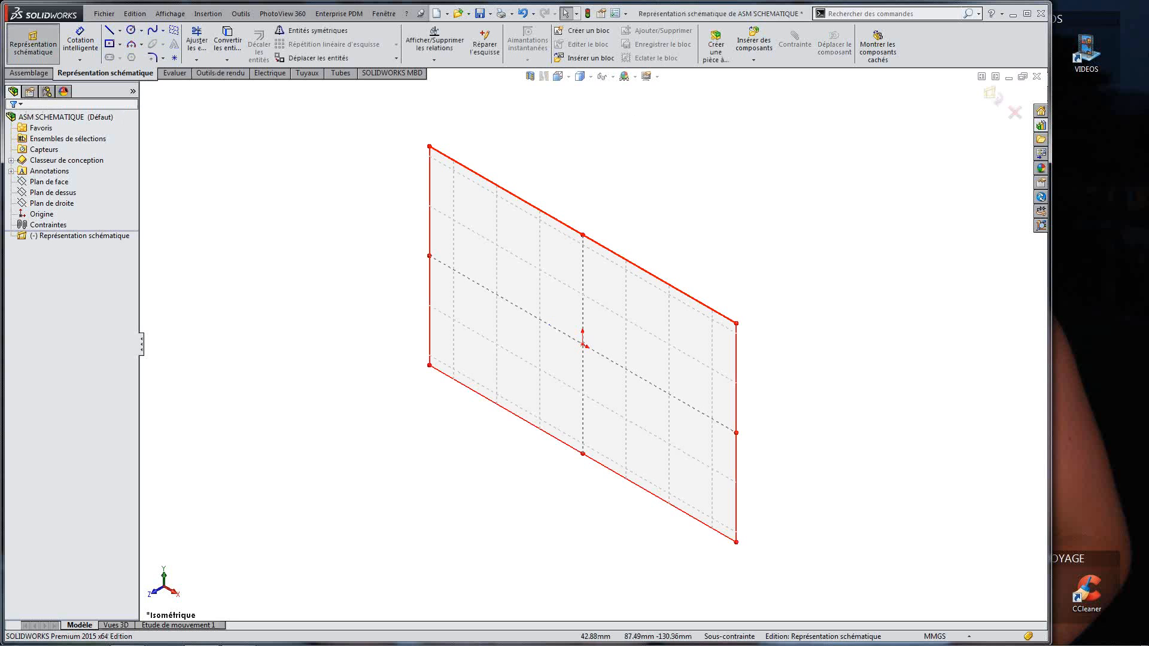
left_click(560, 76)
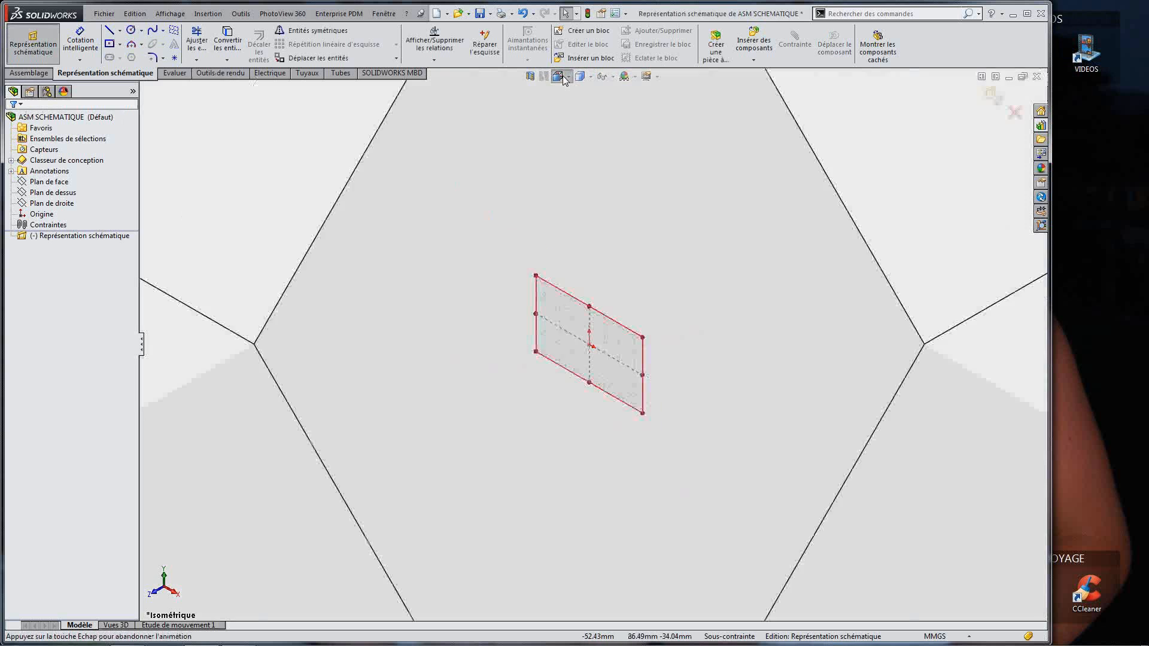
left_click(535, 384)
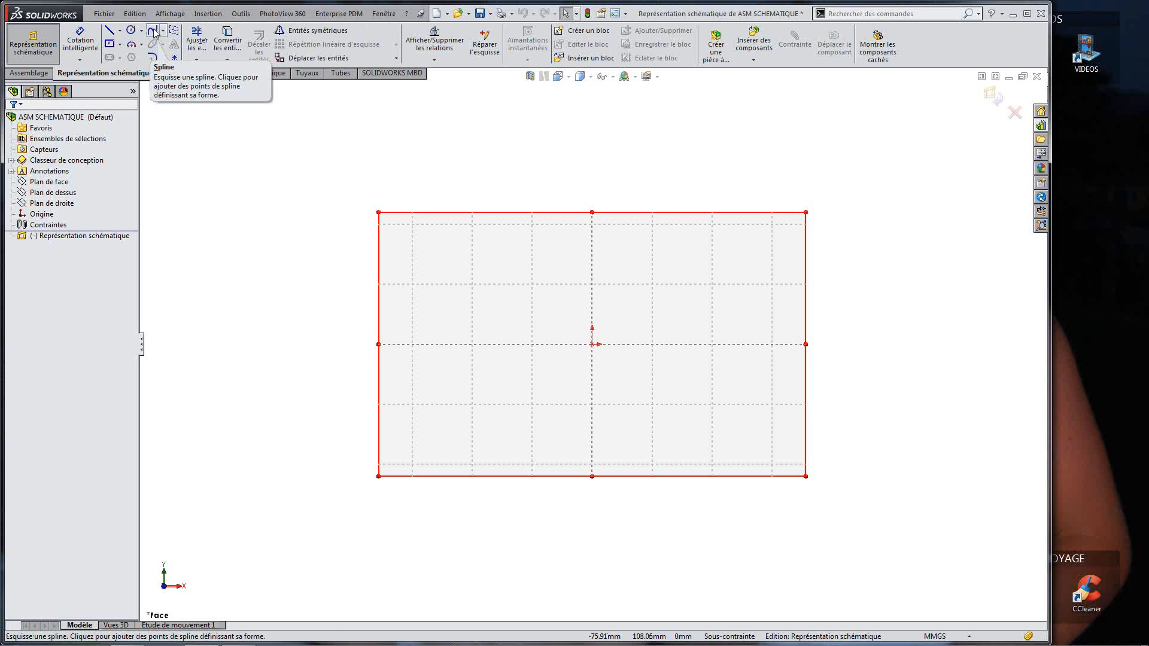
Step: Sketch a small circle beyond the layout plane's upper-left corner, centred at about X -121.3, Y 59.3 mm
left_click(131, 30)
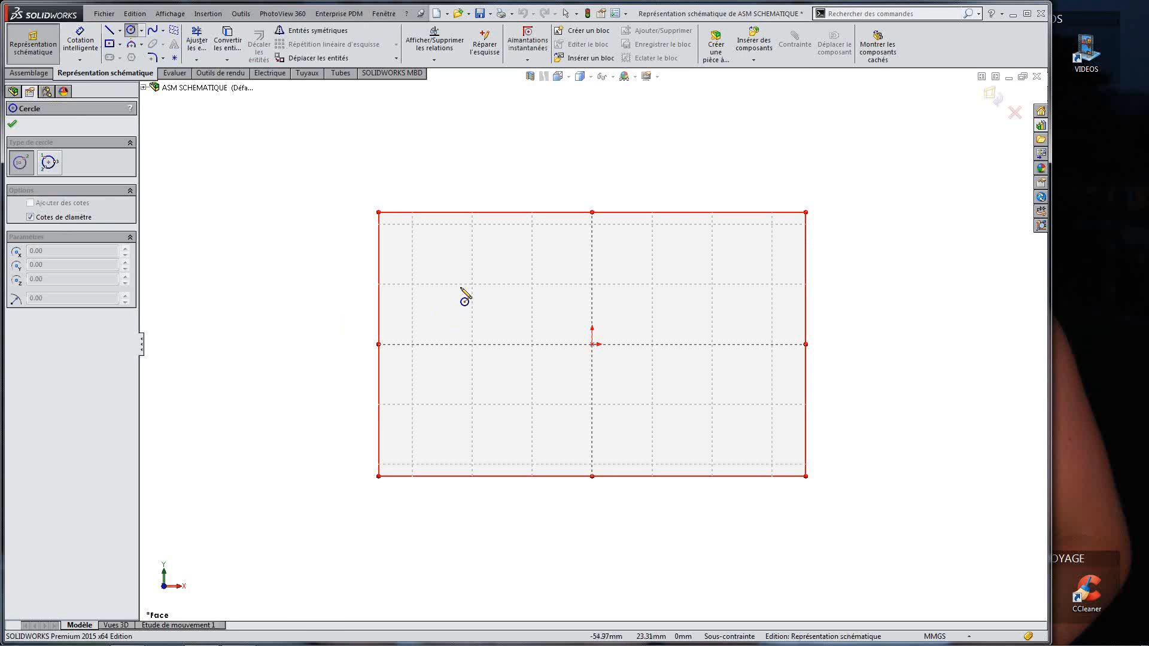
scroll(465, 301, "down", 3)
scroll(469, 287, "up", 3)
scroll(477, 269, "down", 1)
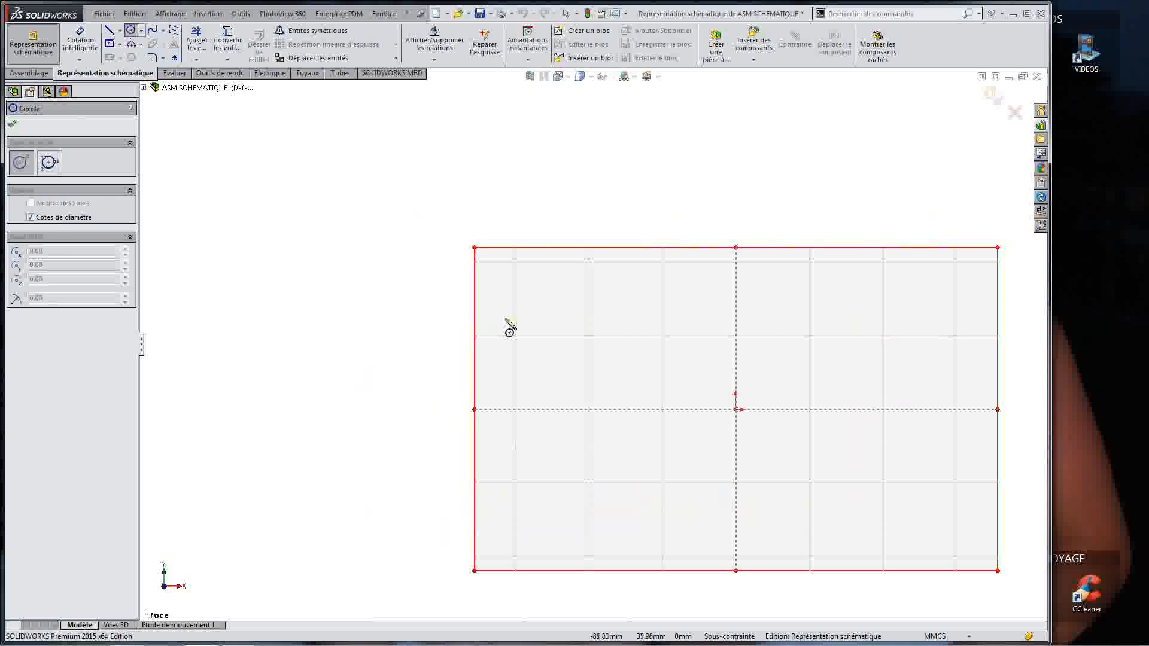
left_click(379, 234)
left_click(400, 251)
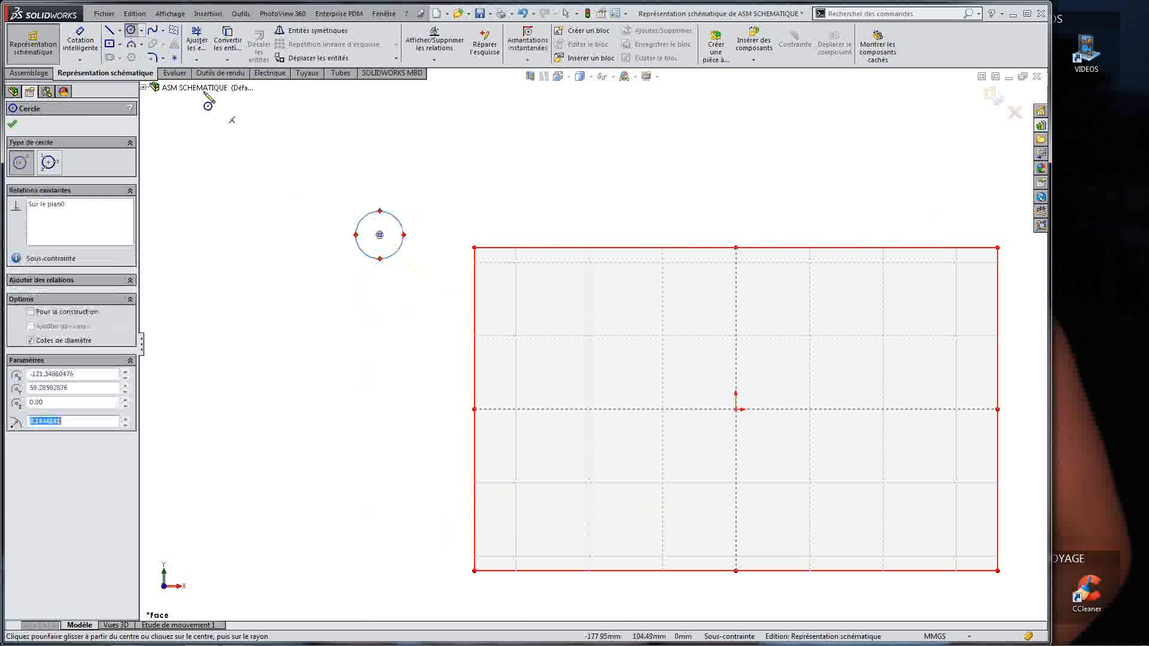
Step: Dimension the sketched circle's diameter at 6 mm
left_click(87, 31)
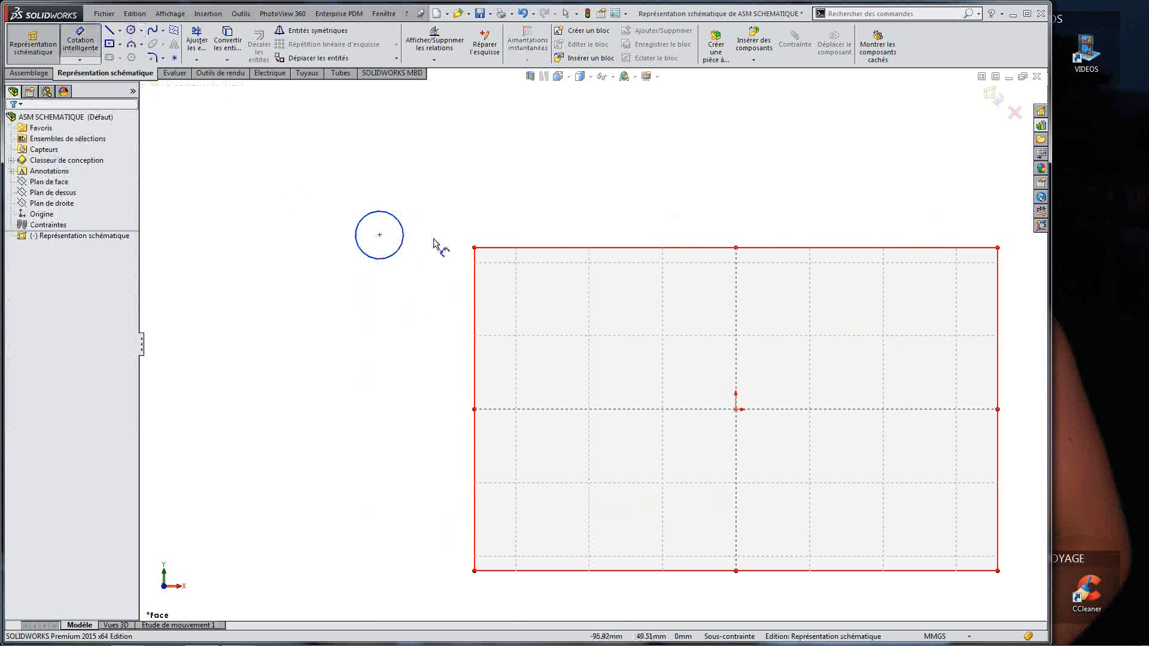
left_click(400, 223)
left_click(274, 163)
type("6")
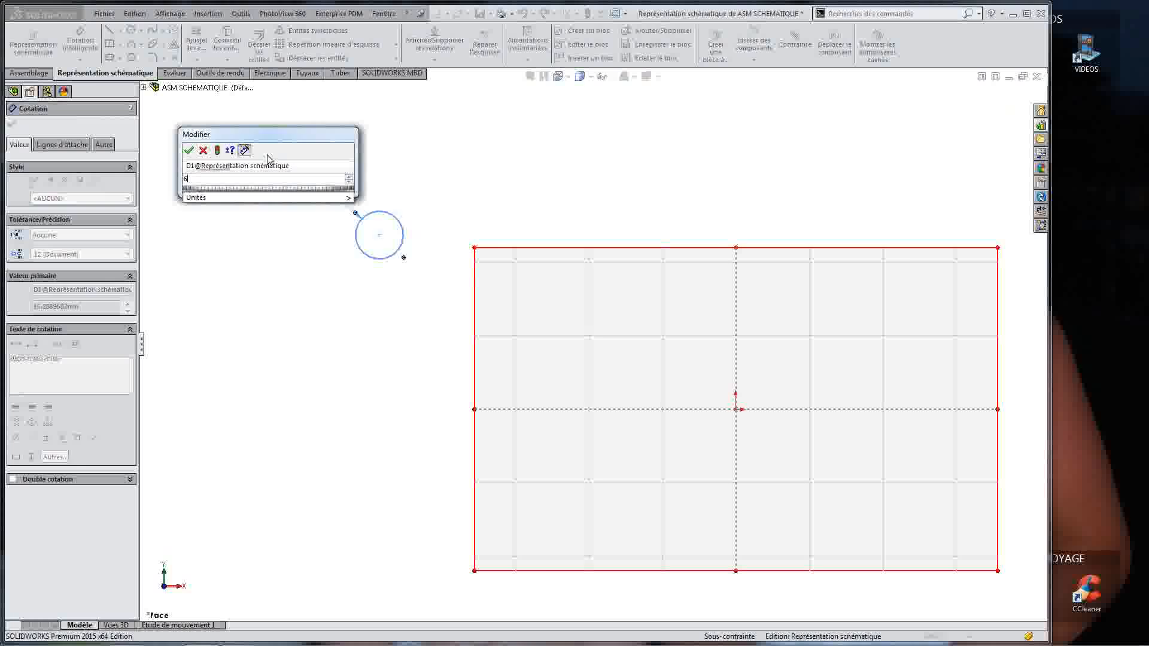
key("Return")
key("Escape")
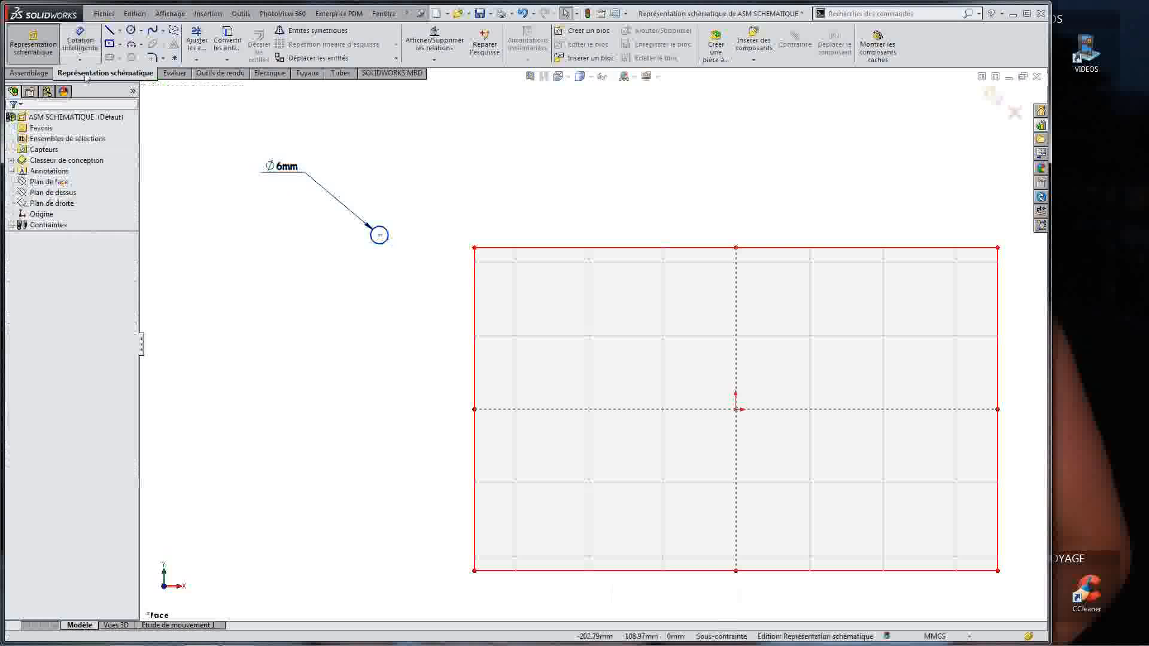
Step: Draw a vertical centreline down from the circle's centre, continued by a shorter horizontal centreline towards the layout plane
left_click(119, 30)
left_click(132, 43)
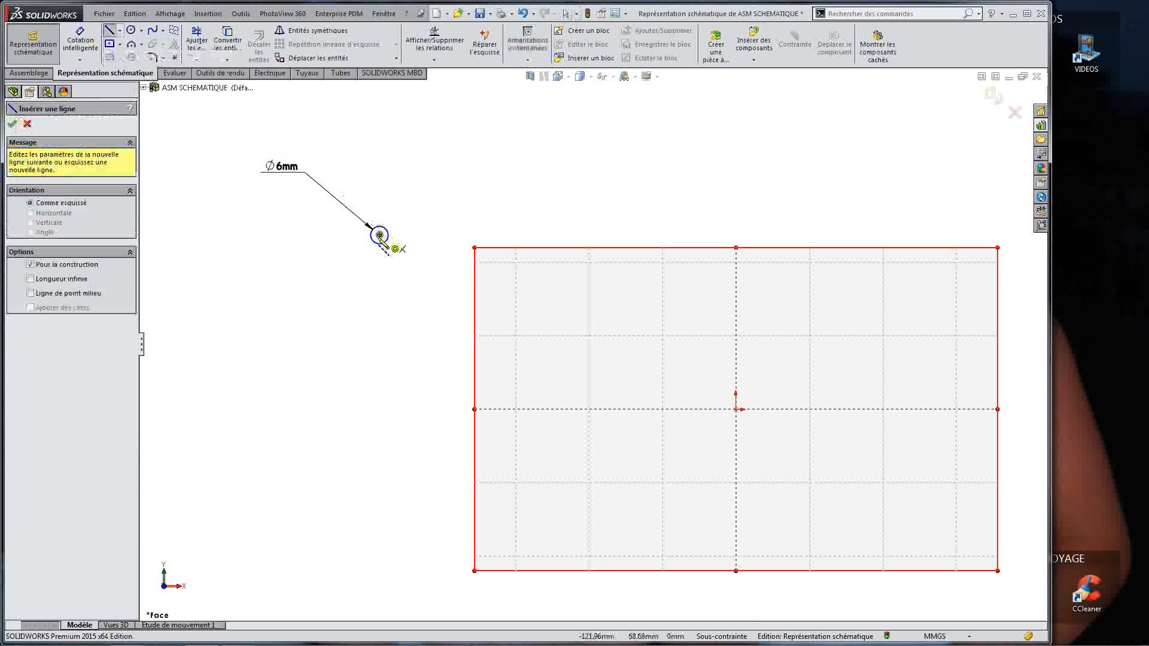
left_click(379, 234)
left_click(379, 351)
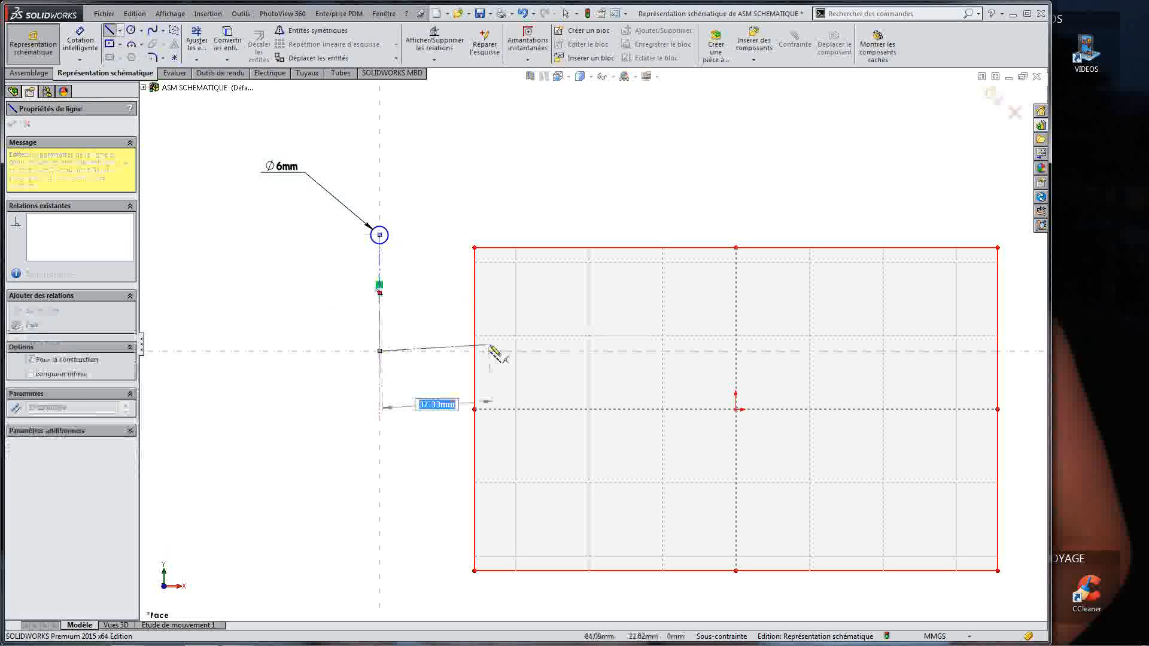
left_click(451, 351)
key("Escape")
Step: Dimension the vertical centreline at 50 mm and the horizontal one at 25 mm, and move the sketch further from the layout plane
left_click(80, 41)
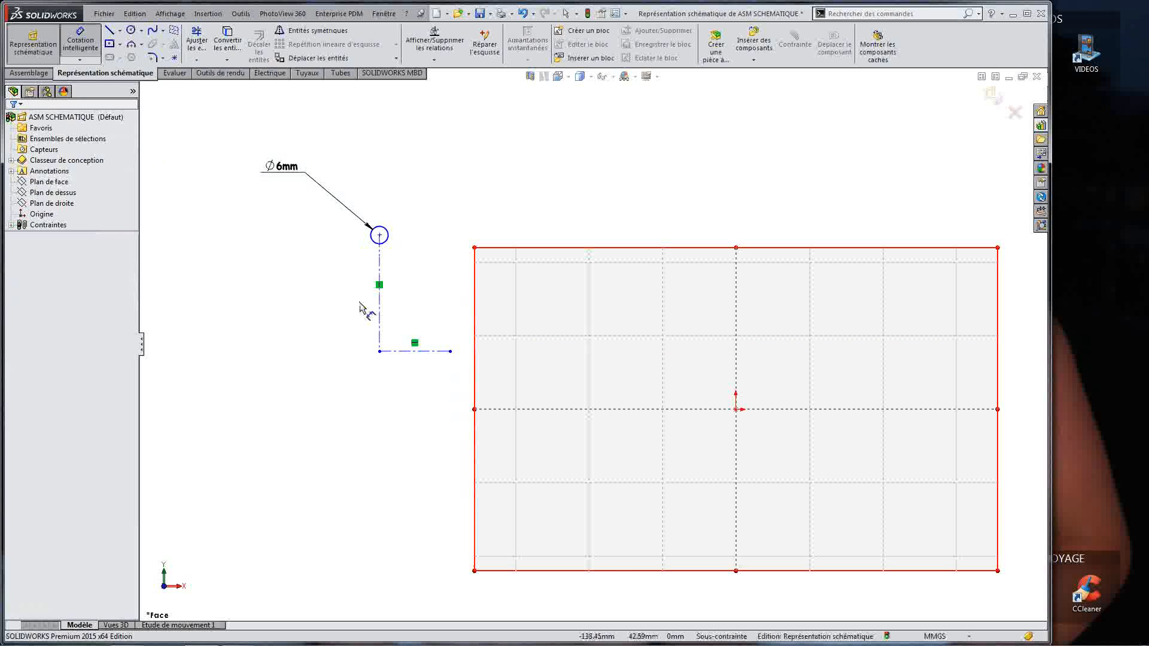
left_click(377, 302)
left_click(338, 282)
type("50")
key("Return")
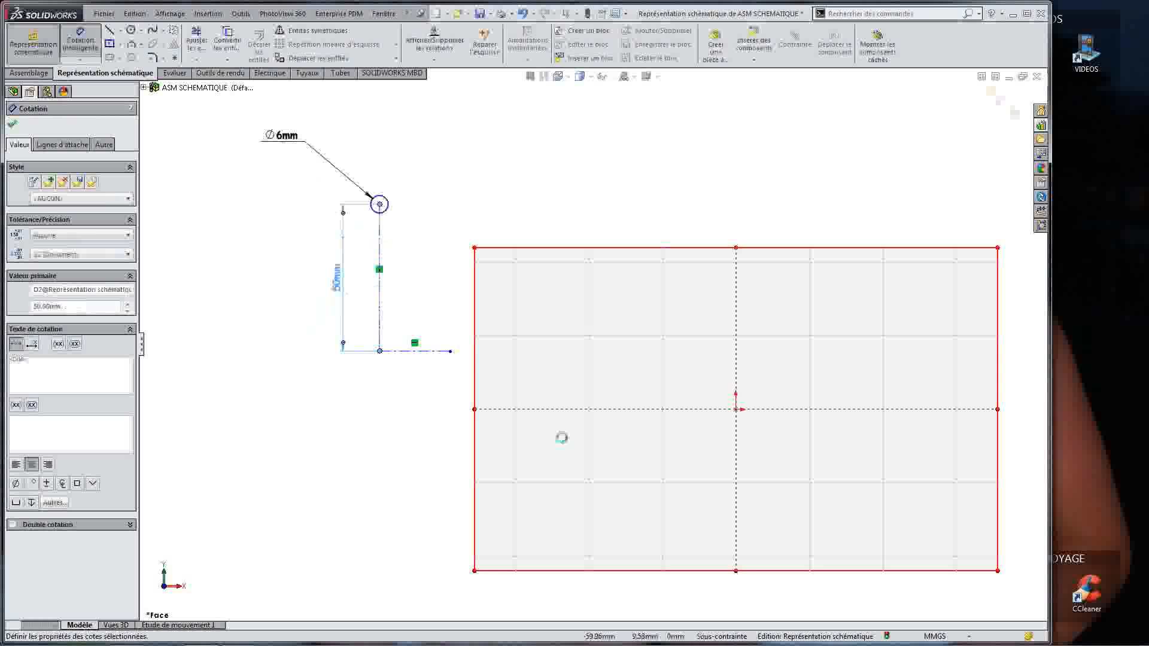
left_click(431, 351)
left_click(415, 418)
type("2")
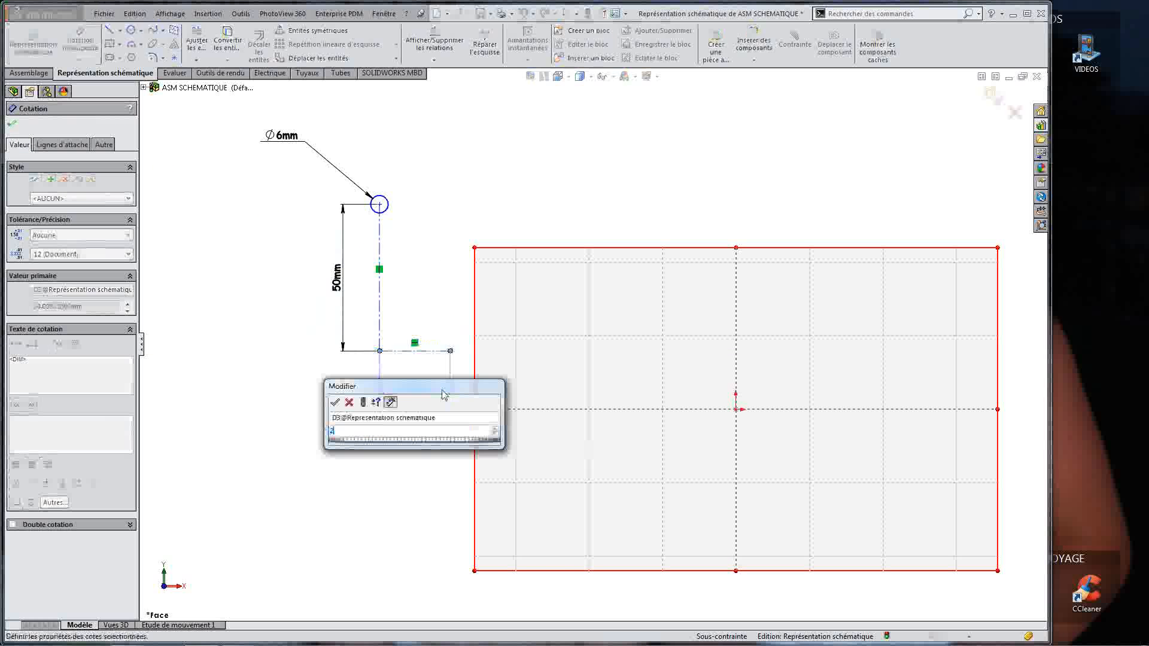
type("5")
key("Return")
key("Escape")
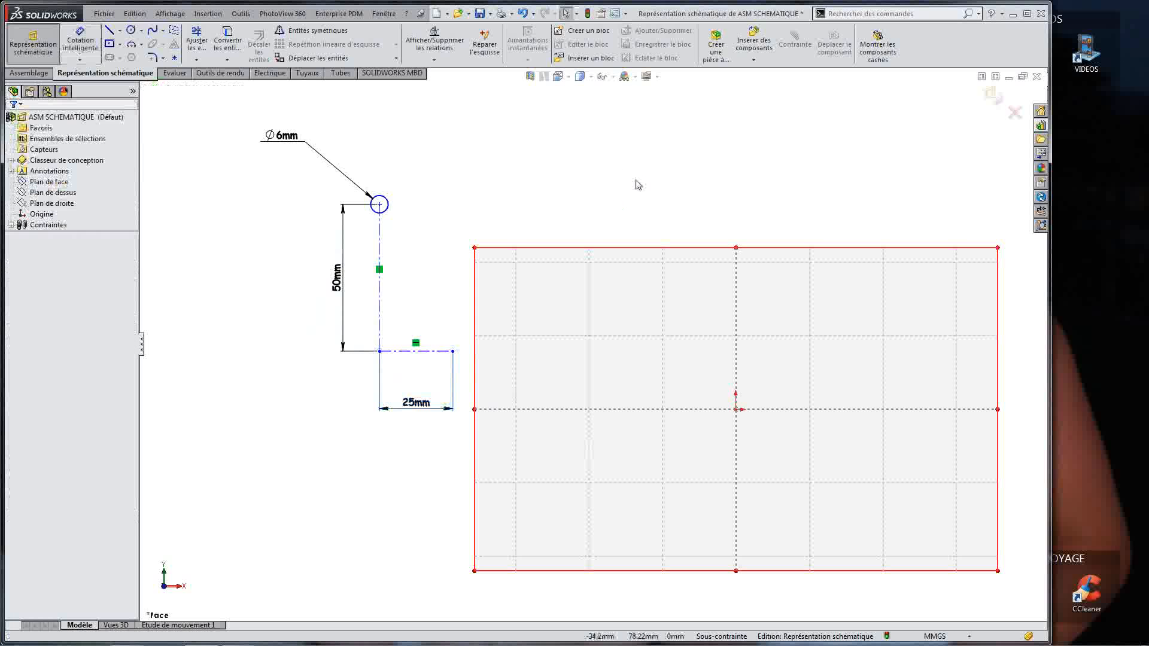
mouse_move(381, 206)
left_mouse_down()
mouse_move(299, 175)
mouse_move(272, 185)
left_mouse_up()
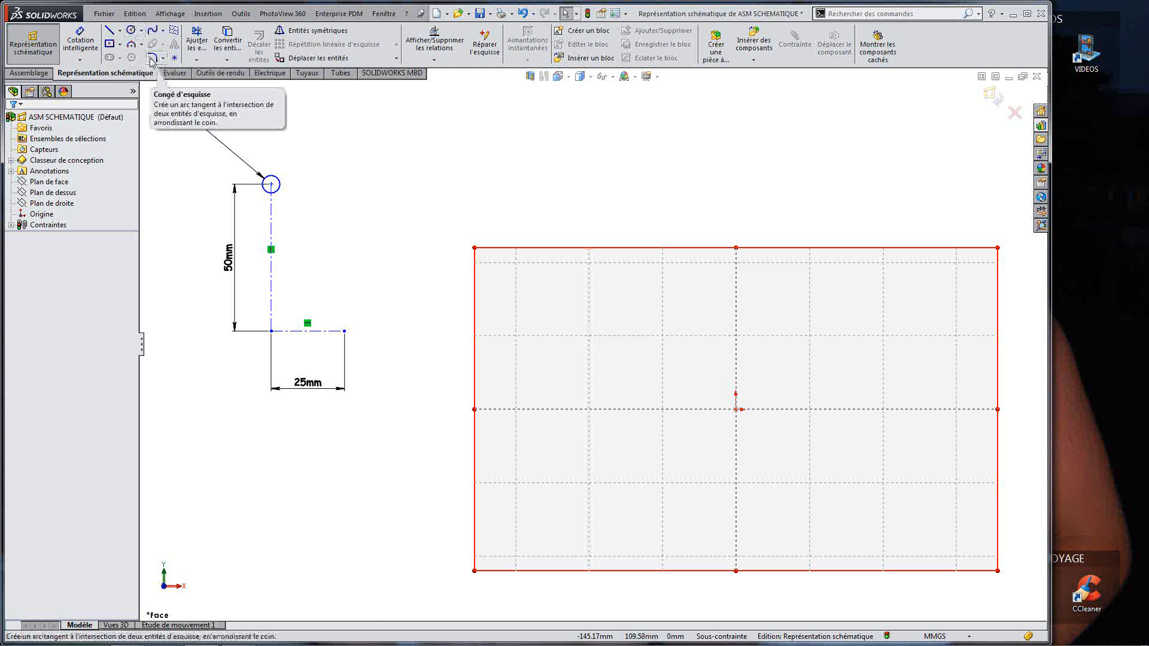
Step: Sketch an upright centre rectangle of about 40 by 64 mm, overlapping the layout plane's upper-left corner
left_click(120, 44)
left_click(130, 69)
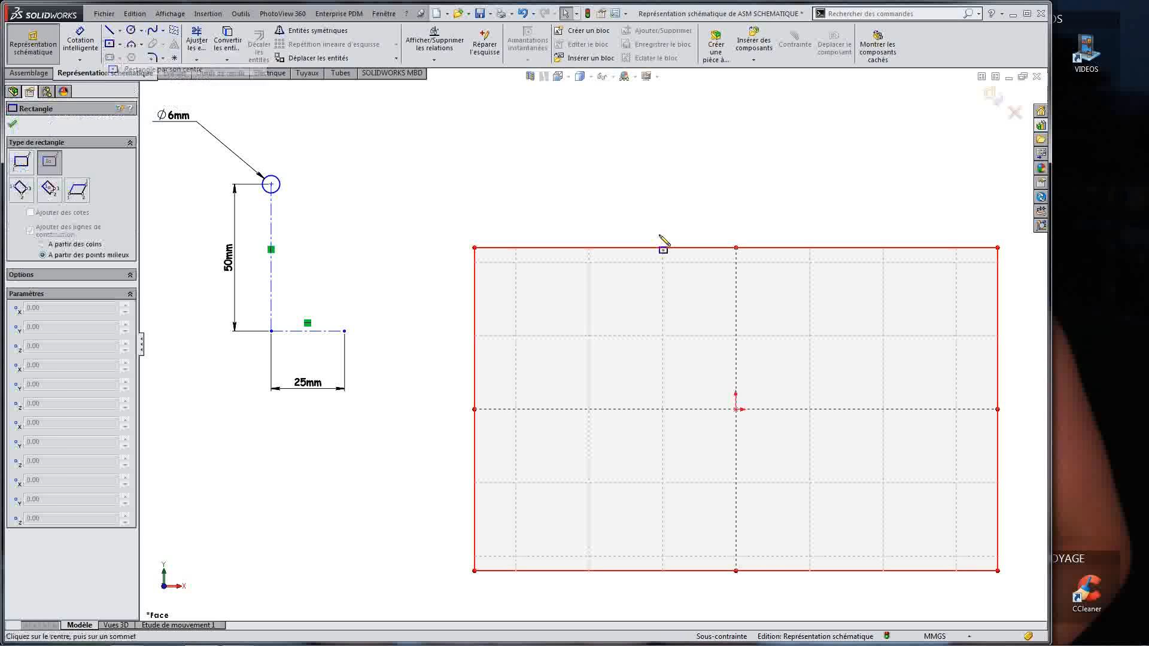
left_click(515, 200)
left_click(574, 293)
key("Escape")
scroll(610, 218, "up", 5)
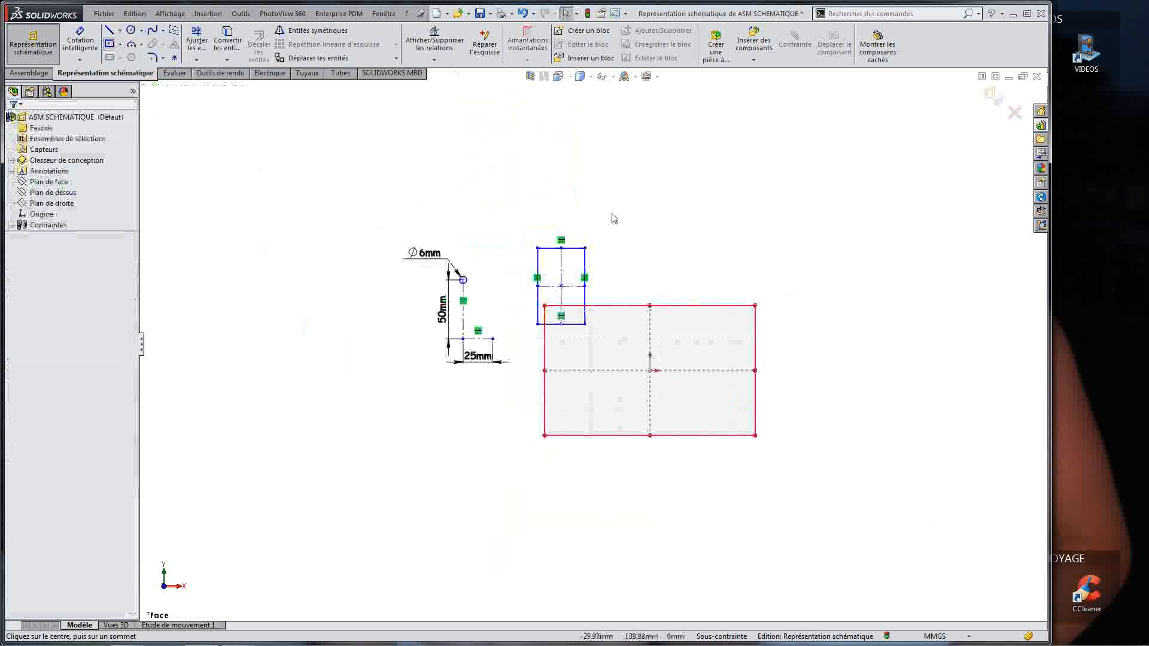
scroll(614, 186, "down", 4)
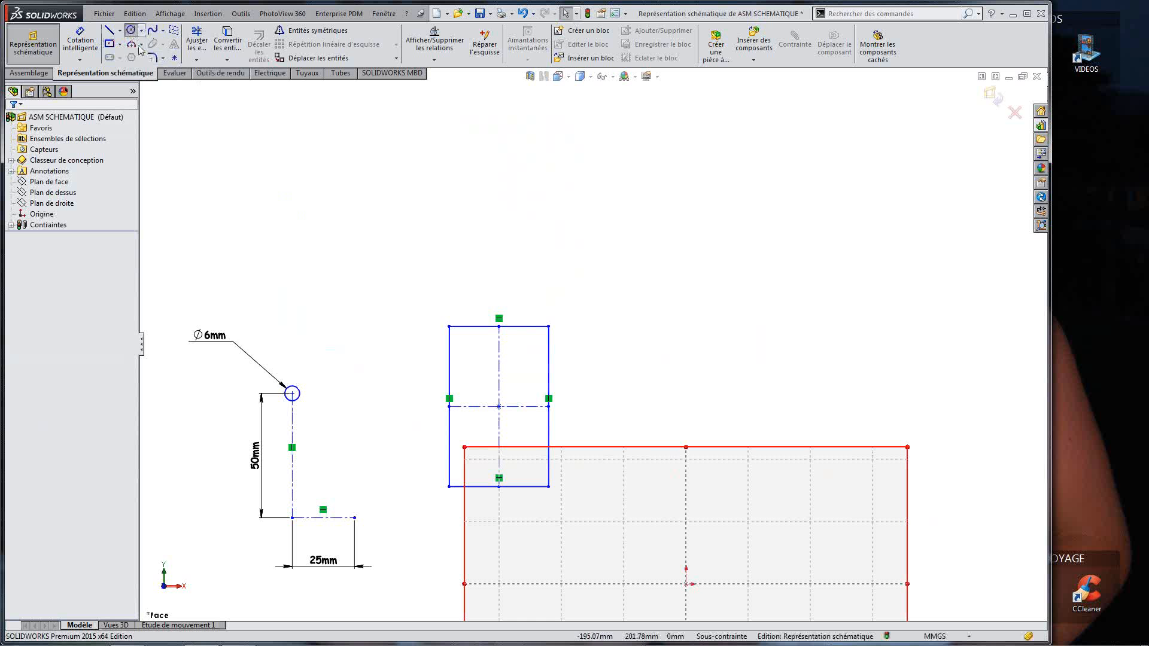
Step: Sketch a second circle up and to the left of the rectangle and dimension its diameter at 6 mm
left_click(341, 320)
left_click(320, 299)
key("Escape")
left_click(76, 43)
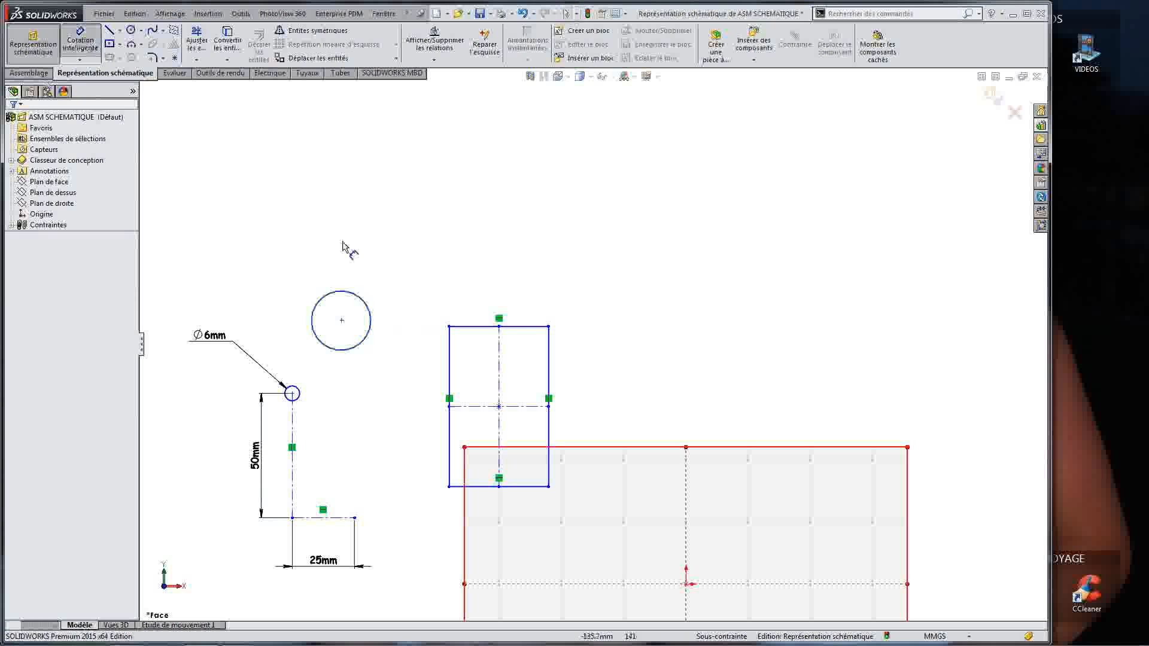
left_click(361, 300)
left_click(256, 256)
type("6")
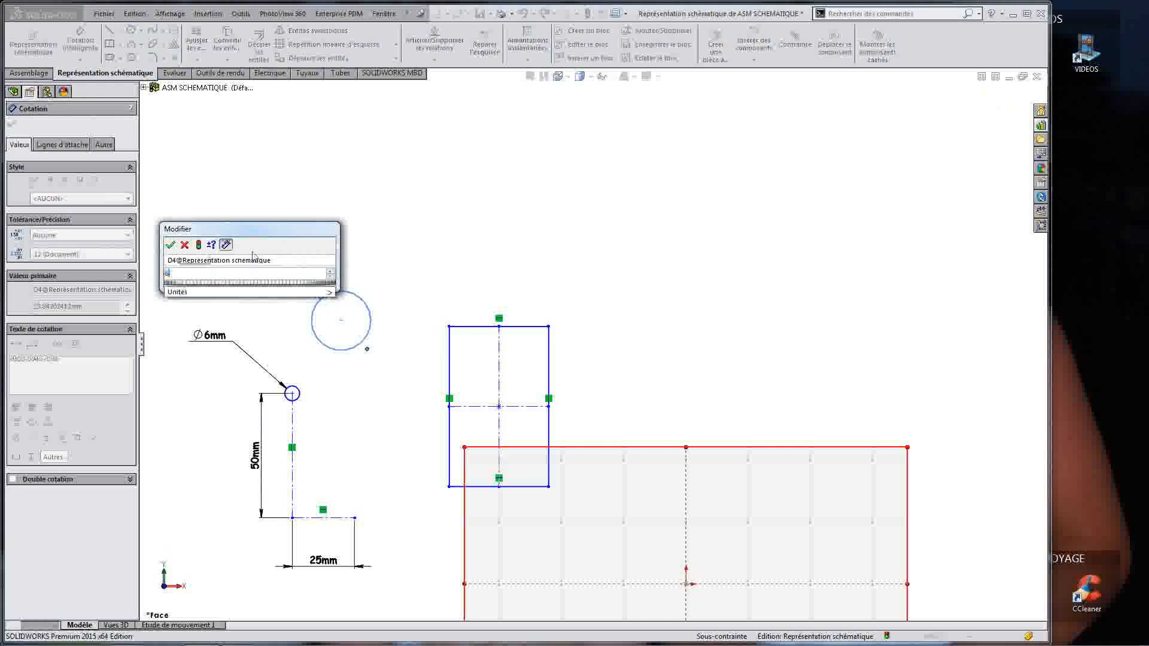
key("Return")
key("Escape")
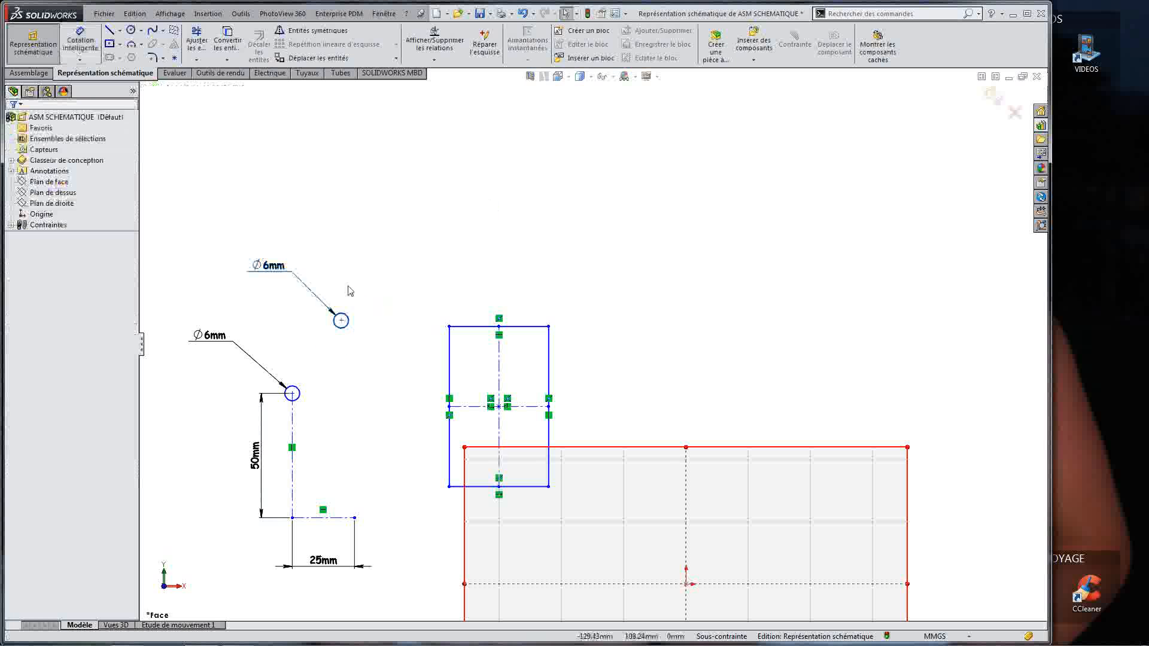
Step: Draw a horizontal centreline from the second circle's centre and attach its free end to the rectangle's centre point
left_click(120, 30)
left_click(146, 57)
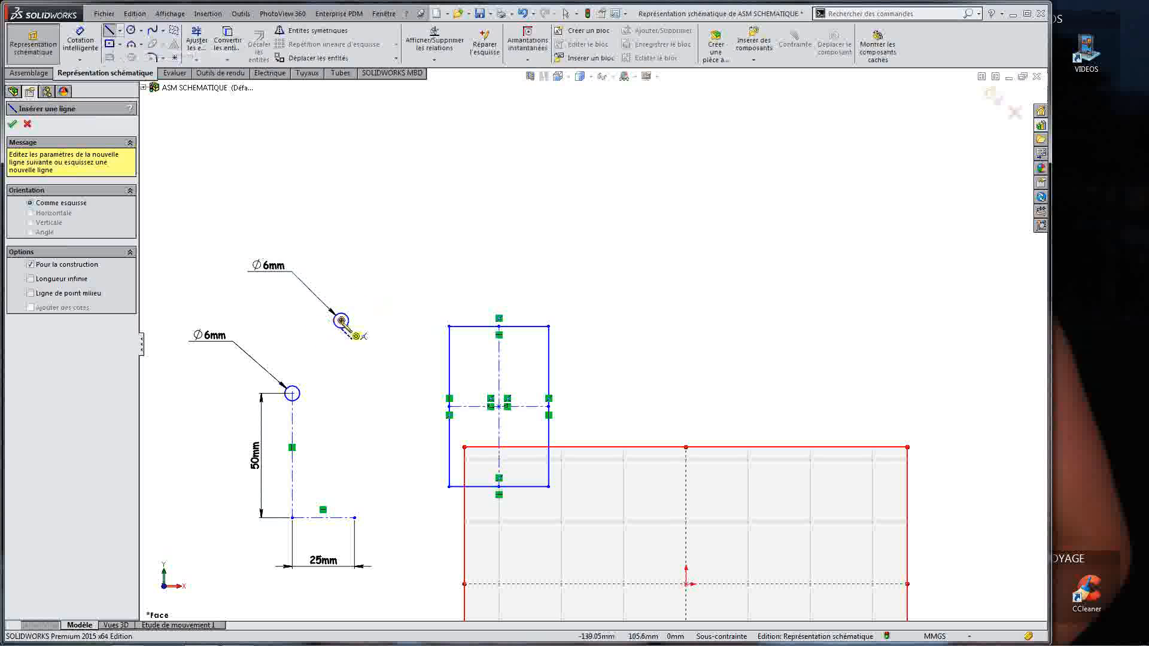
left_click(342, 322)
left_click(413, 320)
key("Escape")
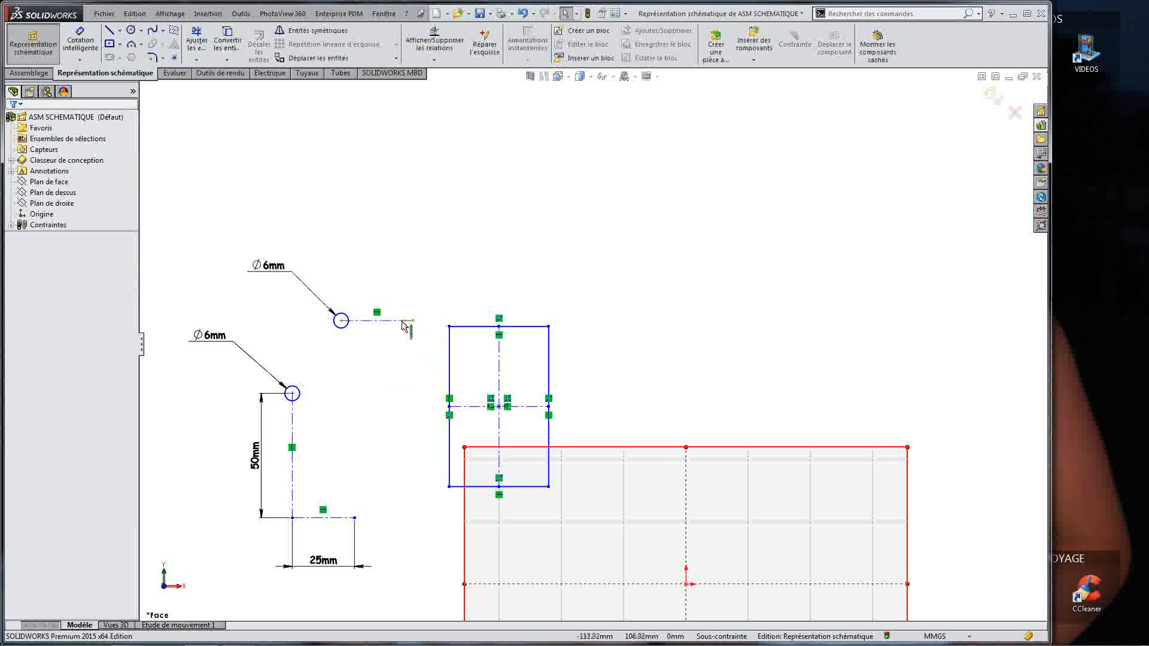
left_click_drag(413, 321, 499, 407)
Step: Dimension the centre rectangle at 18 mm wide and 25 mm high
left_click(336, 269)
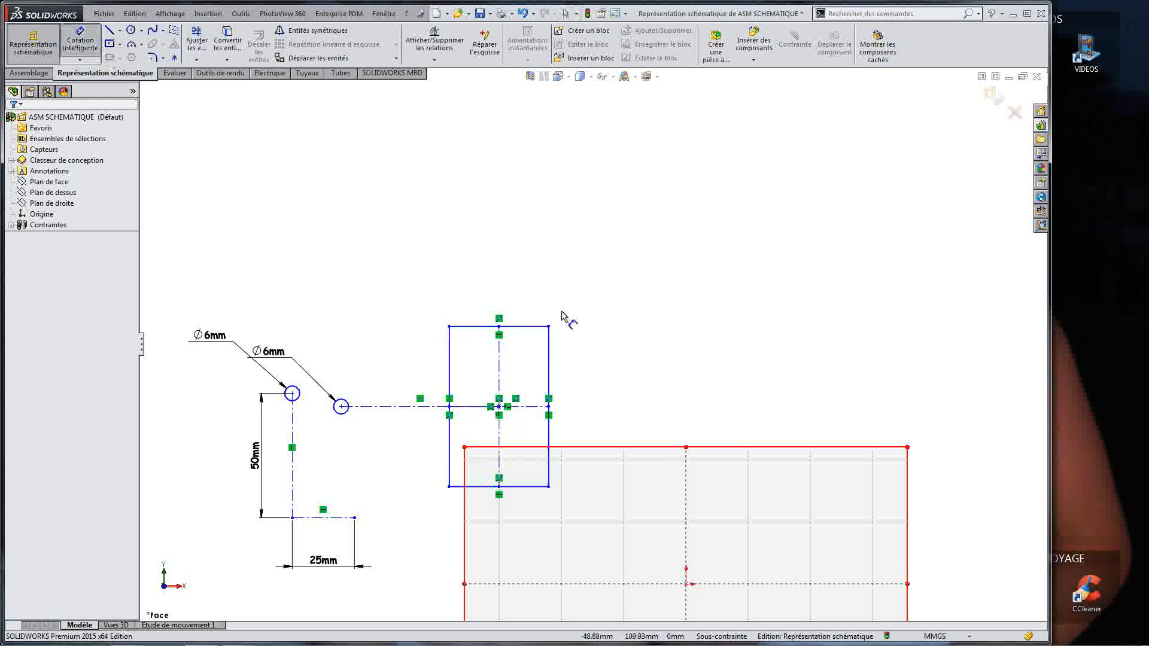
left_click(540, 327)
left_click(516, 270)
type("18")
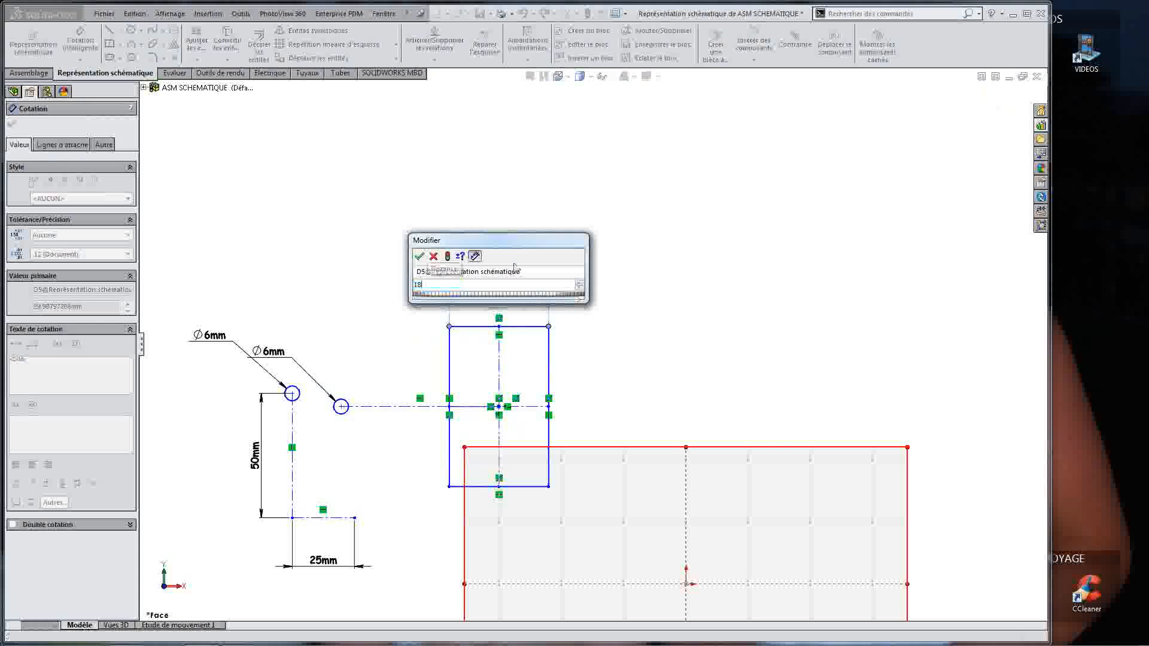
key("Return")
left_click(493, 395)
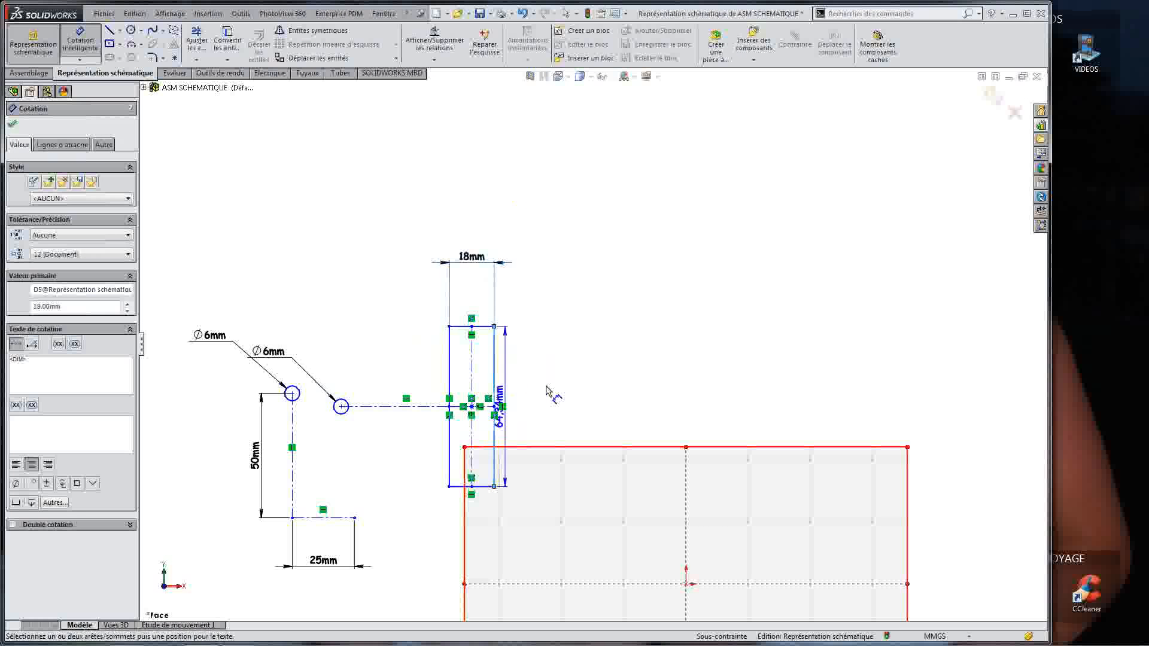
left_click(557, 389)
type("25")
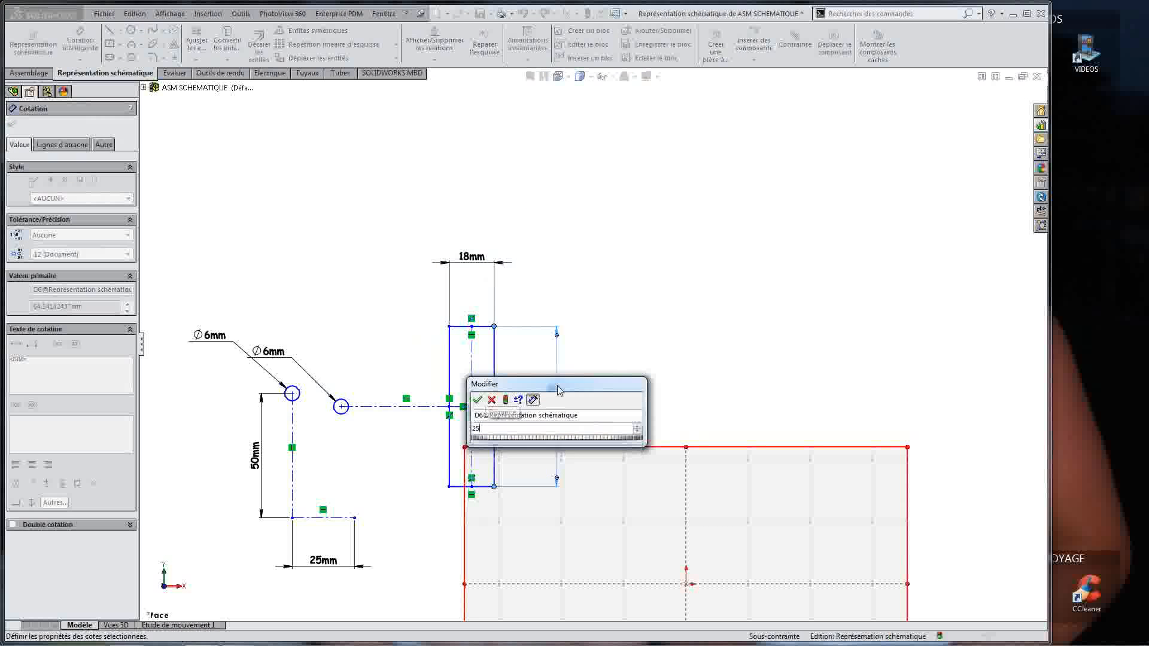
key("Return")
Step: Dimension the centreline between the second circle's centre and the rectangle's centre at 15 mm
left_click(407, 358)
left_click(417, 435)
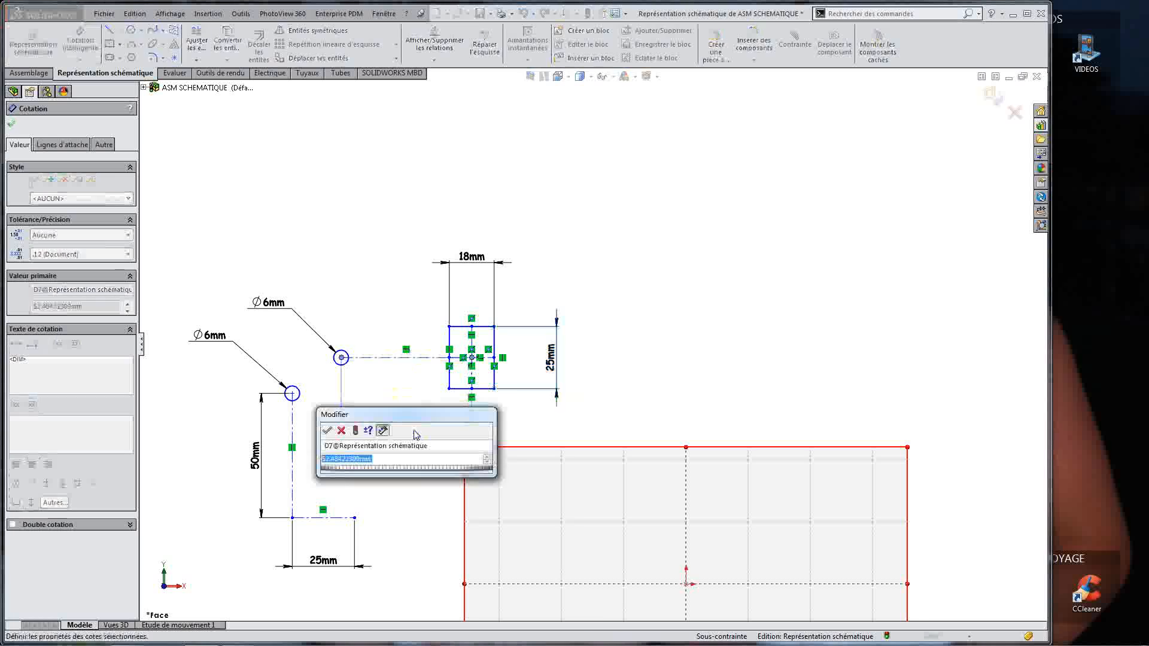
type("15")
key("Return")
key("Escape")
scroll(528, 352, "up", 3)
scroll(528, 352, "up", 2)
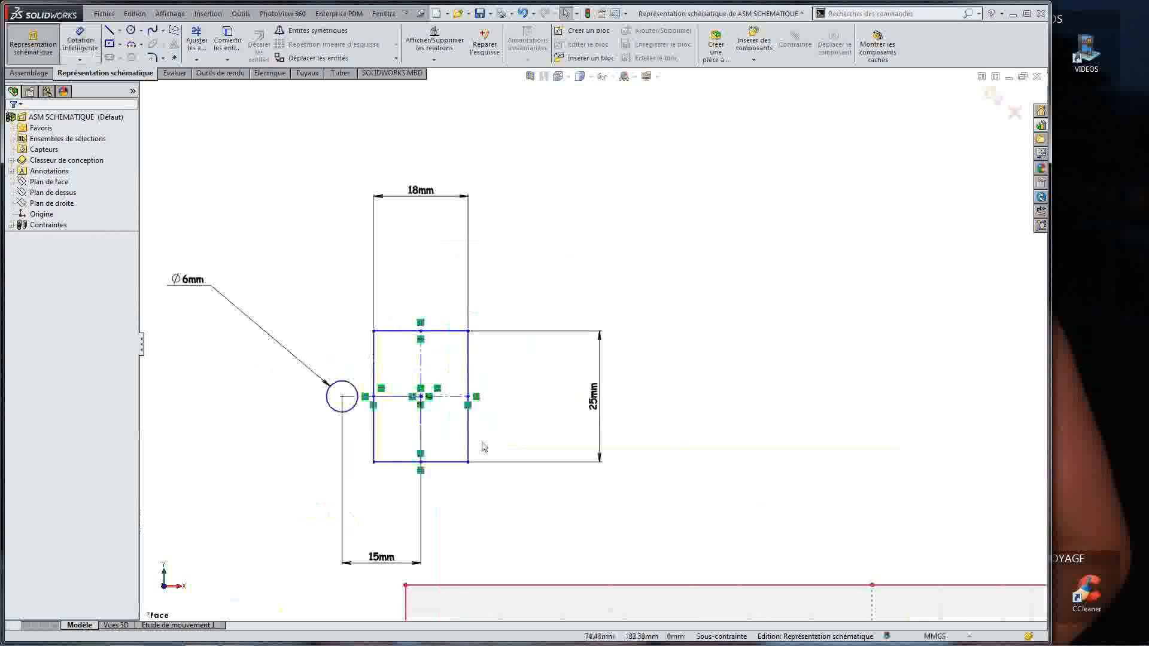
Step: Move the rectangle with its 6 mm circle up and to the right, away from the first sketch group
mouse_move(471, 465)
left_mouse_down()
mouse_move(508, 406)
mouse_move(567, 383)
left_mouse_up()
scroll(636, 405, "up", 3)
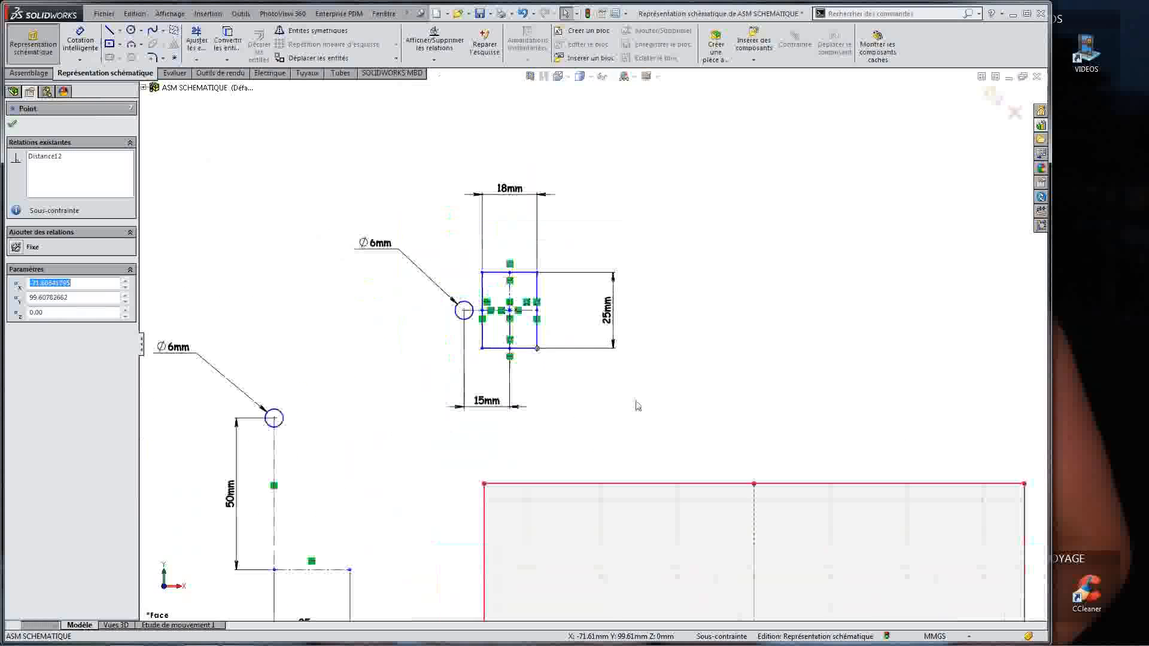
scroll(636, 401, "down", 1)
key("Escape")
scroll(795, 290, "up", 2)
scroll(529, 312, "up", 2)
scroll(744, 367, "down", 2)
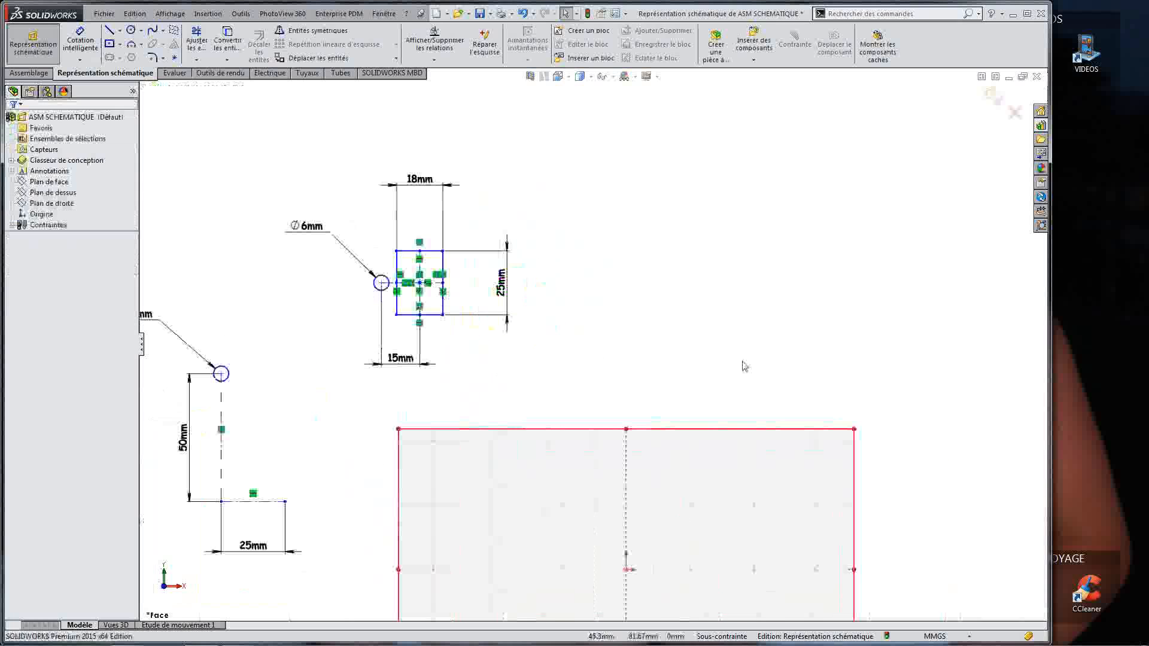
Step: Sketch a closed upright profile about 21 mm wide with parallel vertical sides, a tangent semicircular lower end and a flat upper edge
left_click(109, 30)
left_click(646, 243)
left_click(645, 332)
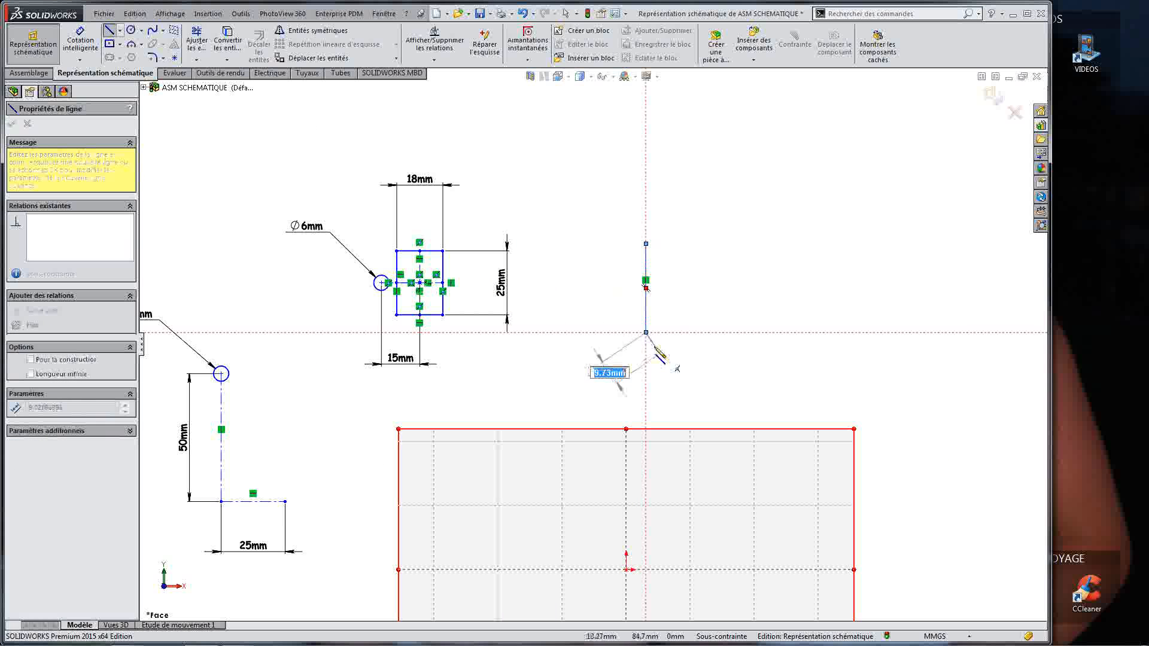
left_click(700, 332)
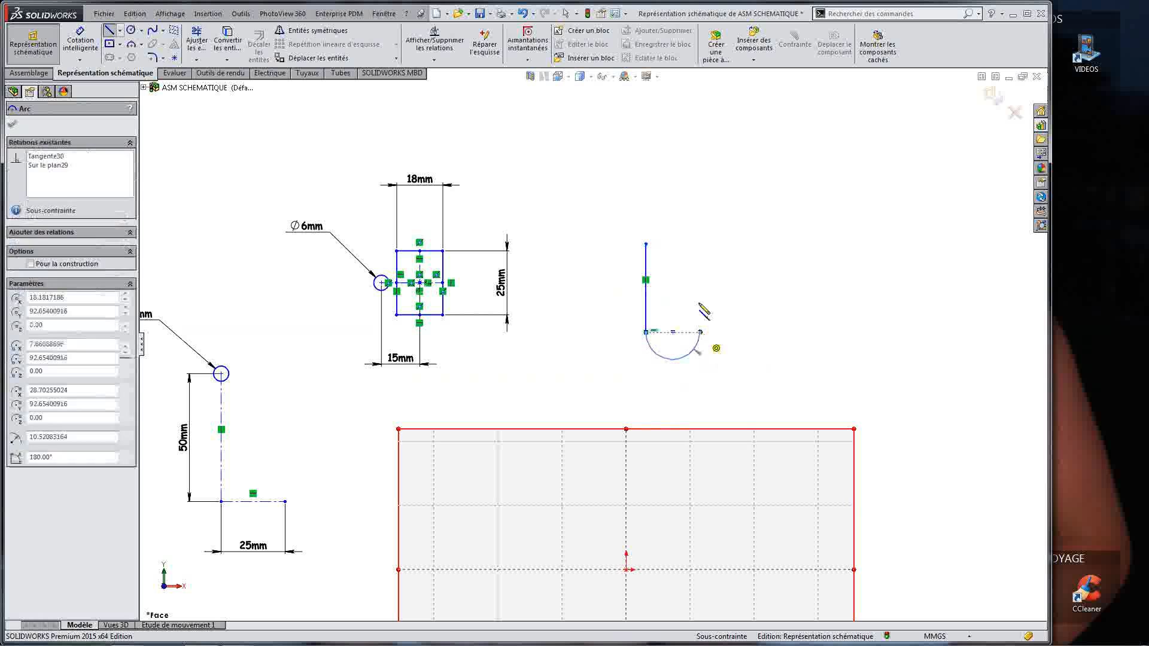
left_click(700, 244)
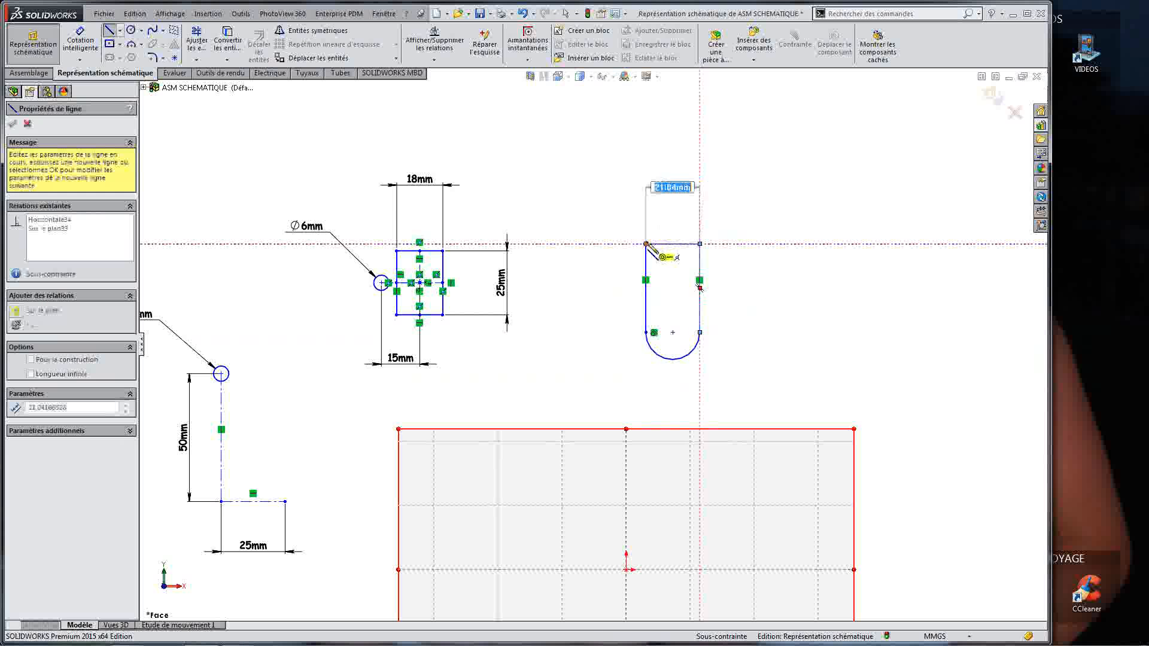
left_click(645, 243)
Step: Add a circle centred on the profile's lower arc and dimension its diameter at 6 mm
left_click(130, 30)
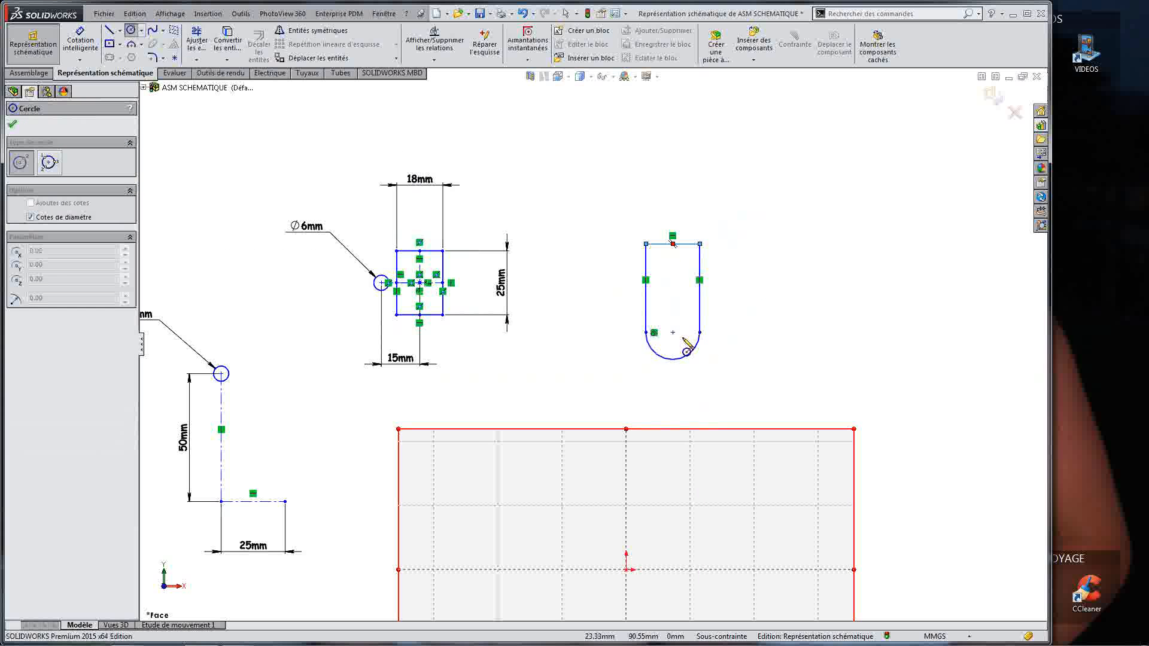
left_click(672, 332)
left_click(676, 315)
key("Escape")
scroll(720, 280, "down", 4)
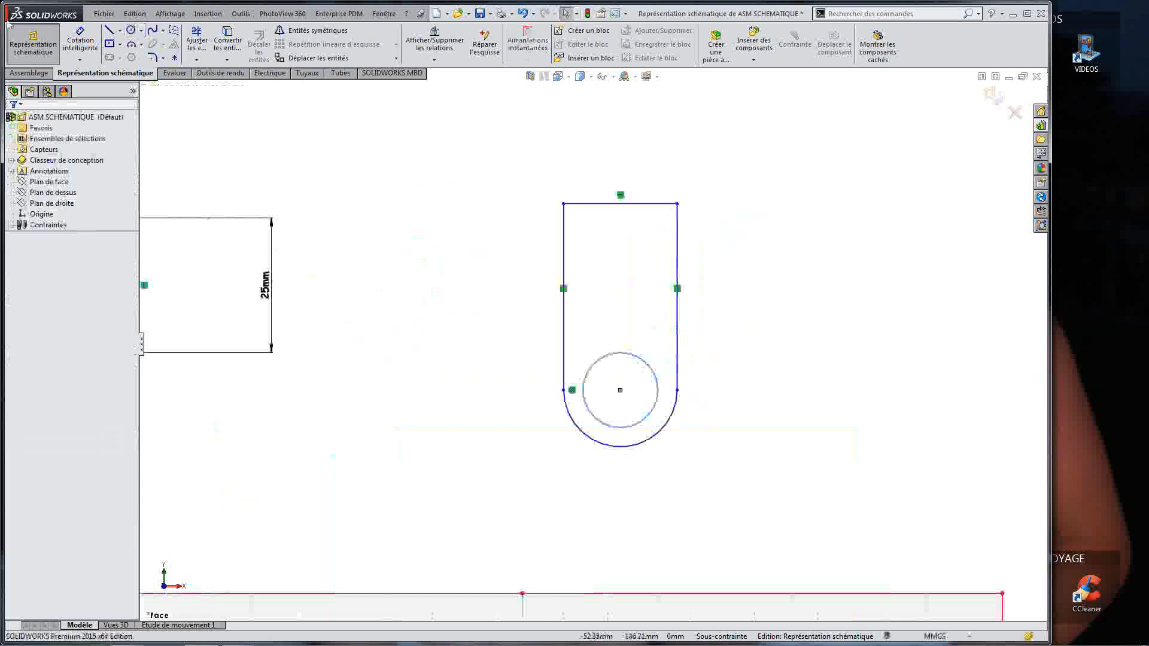
left_click(617, 426)
left_click(715, 481)
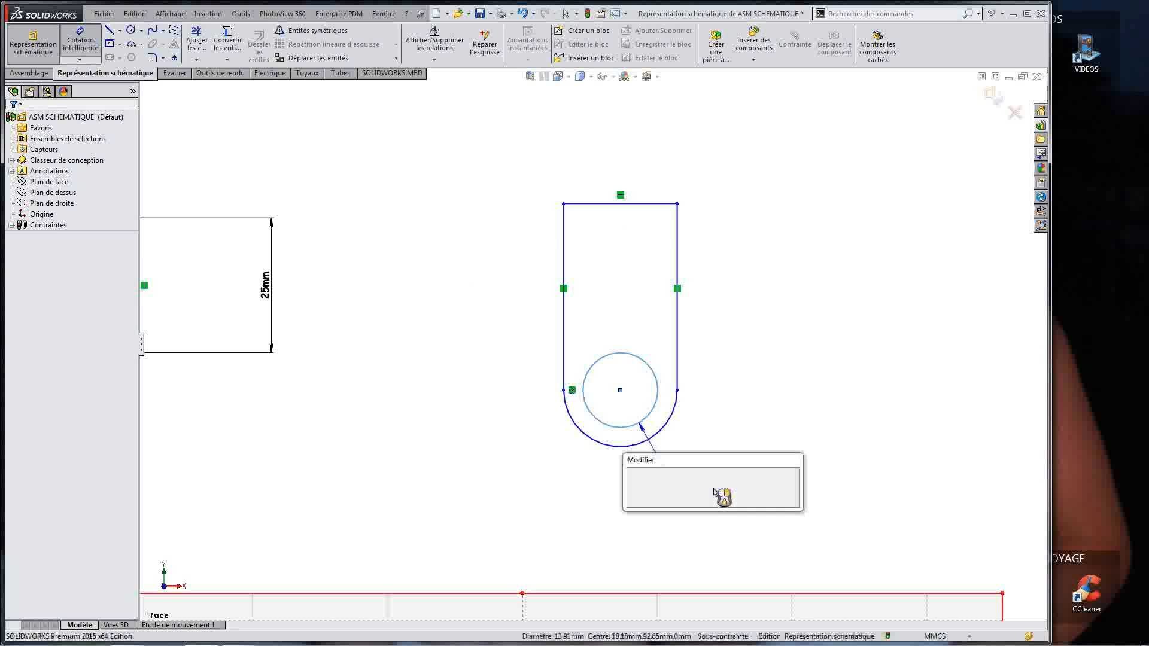
type("6")
key("Return")
Step: Dimension the profile's upper edge at 12 mm and pull the arc's right endpoint up to restore the rounded end around the hole
left_click(606, 204)
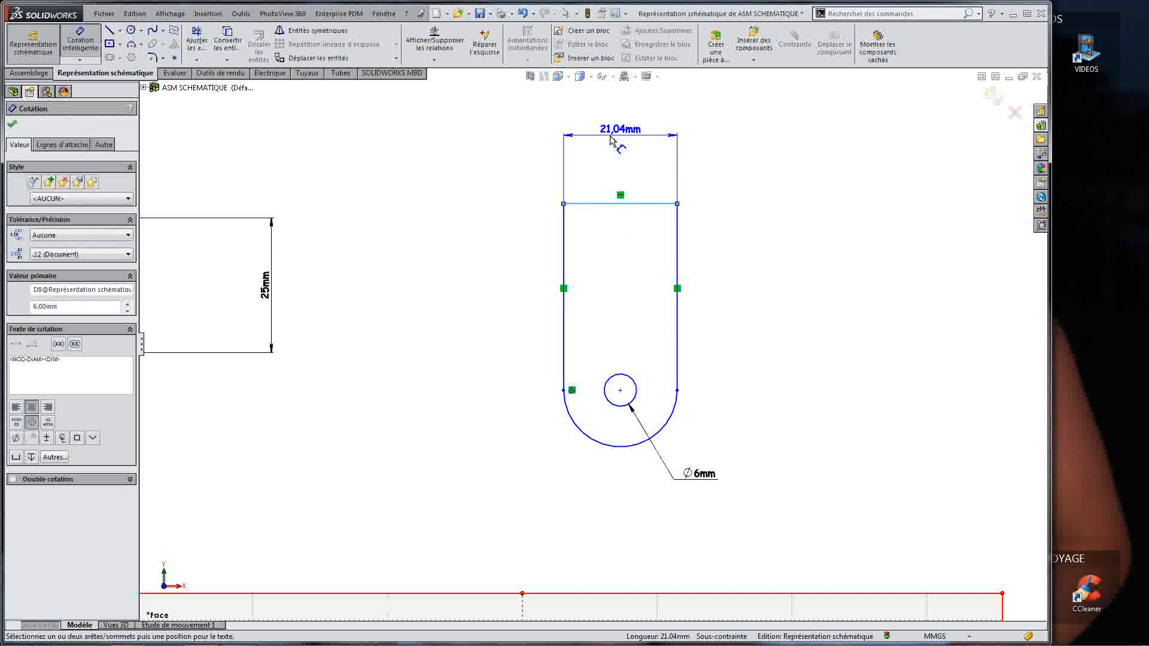
left_click(616, 133)
type("12")
key("Return")
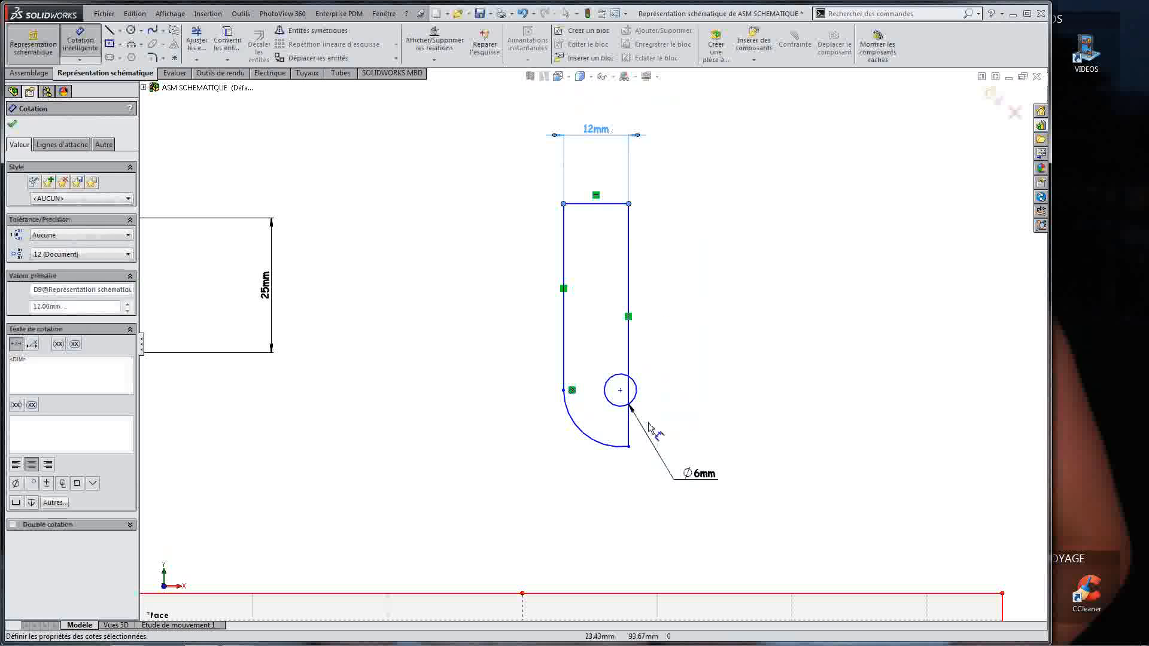
key("Escape")
left_click_drag(628, 446, 694, 373)
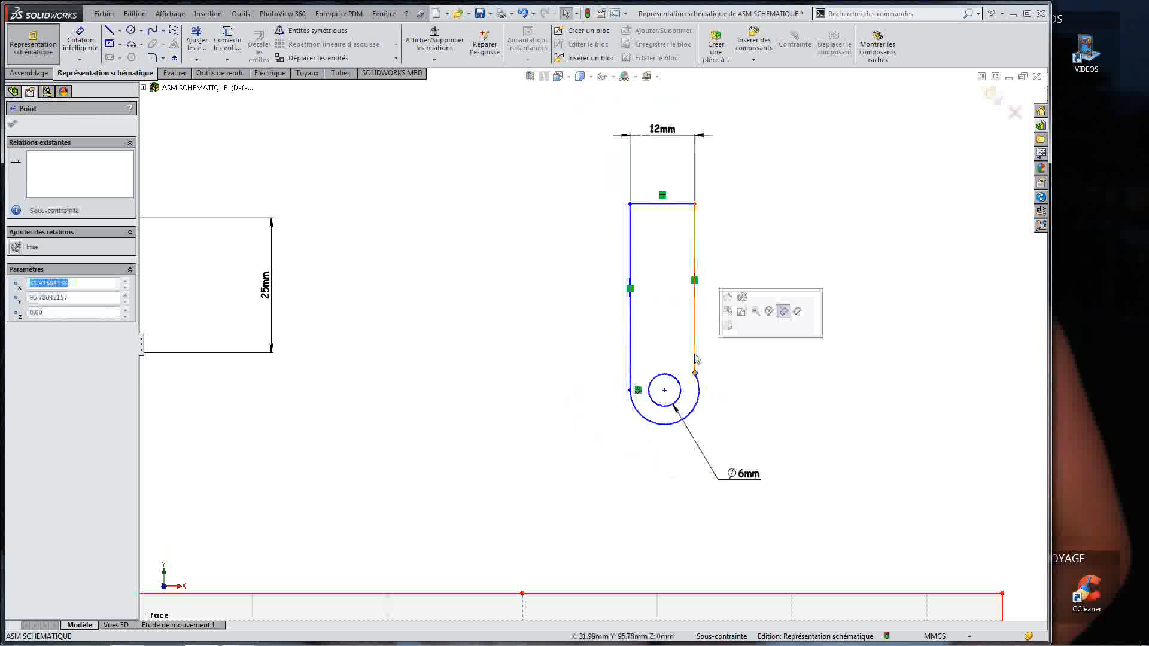
Step: Make the profile's loose vertical side tangent to its rounded lower arc
left_click(694, 358)
left_click(698, 391, "ctrl")
left_click(20, 320)
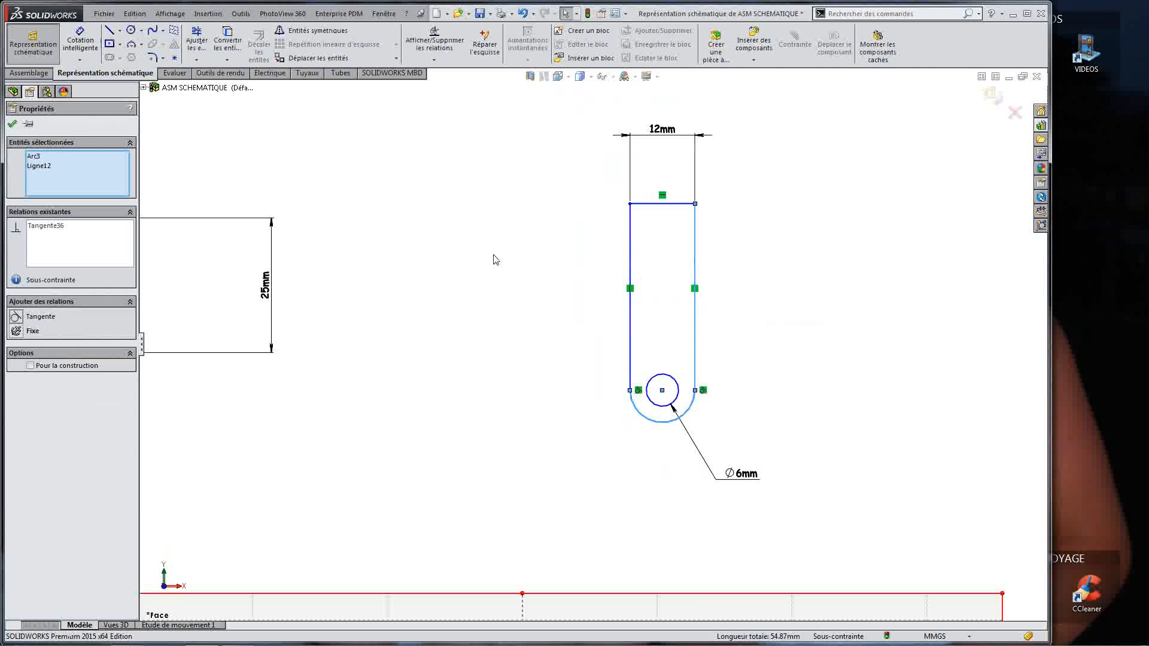
left_click(495, 256)
Step: Dimension the profile's vertical side at 90 mm and move the whole profile up, clear of the fixed rectangle
left_click(99, 42)
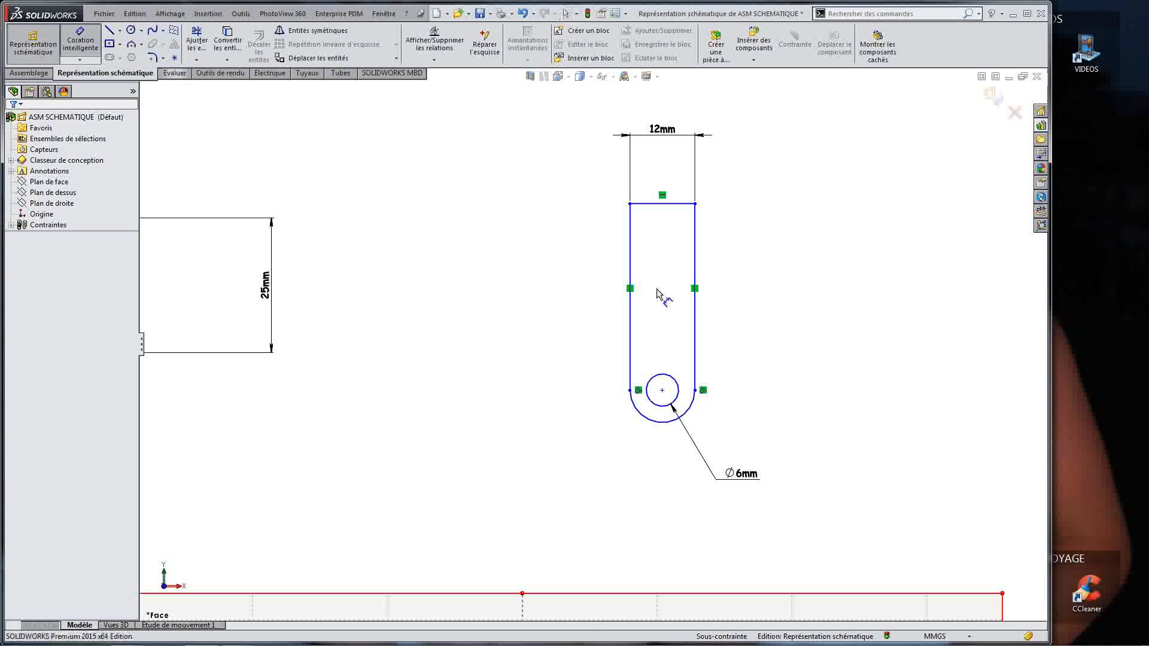
left_click(695, 305)
left_click(763, 306)
type("90")
key("Return")
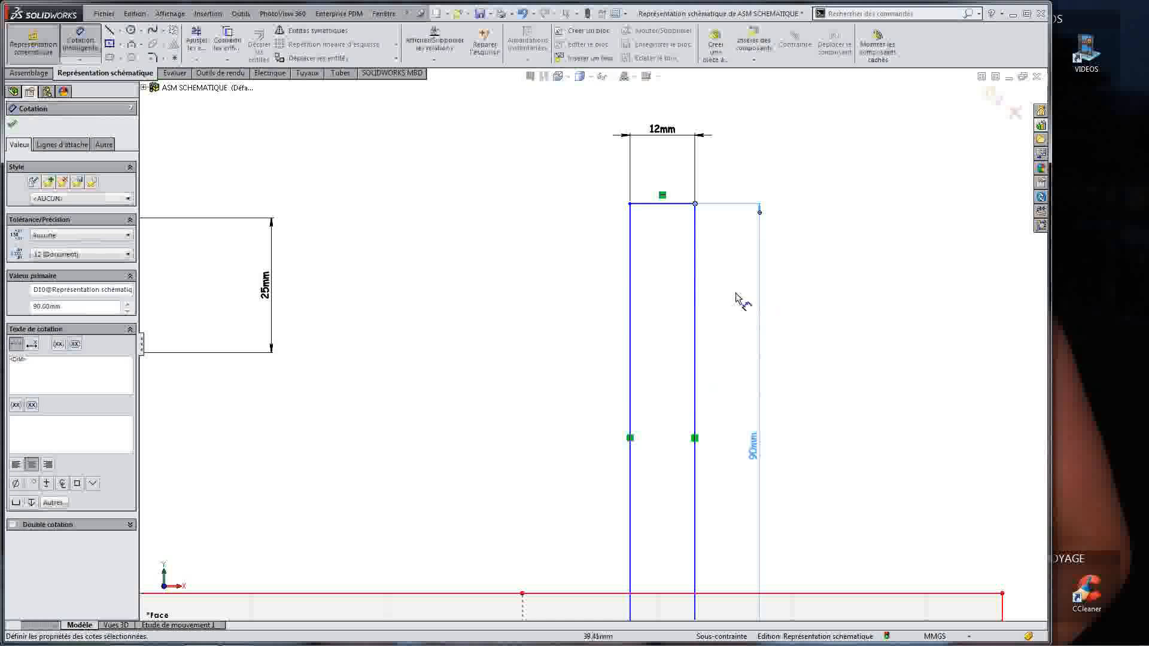
key("Escape")
left_click_drag(694, 203, 648, 2)
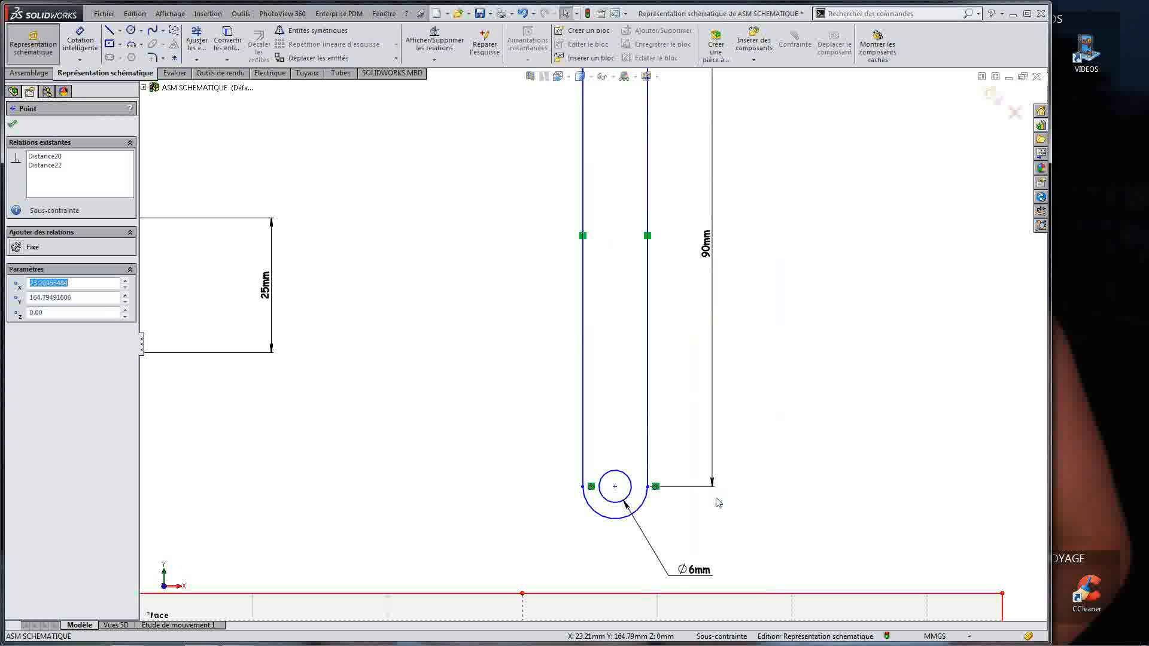
scroll(562, 367, "up", 6)
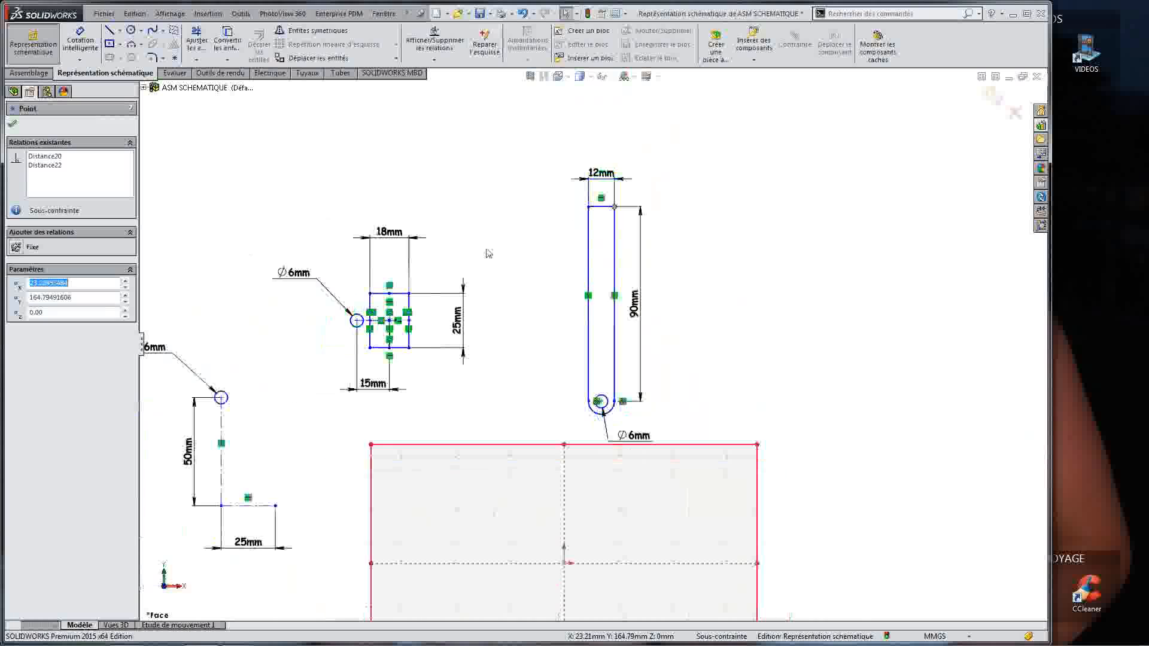
key("f")
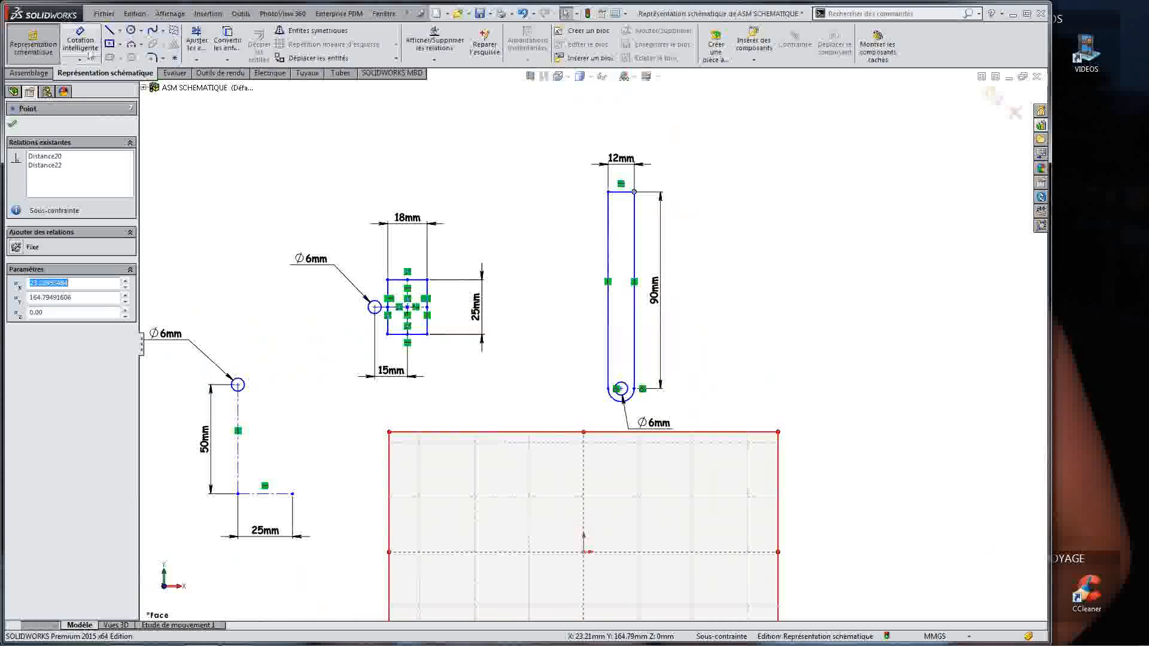
Step: Sketch a large circle to the right of the profile and a concentric construction circle about 52 mm in diameter inside it
left_click(141, 30)
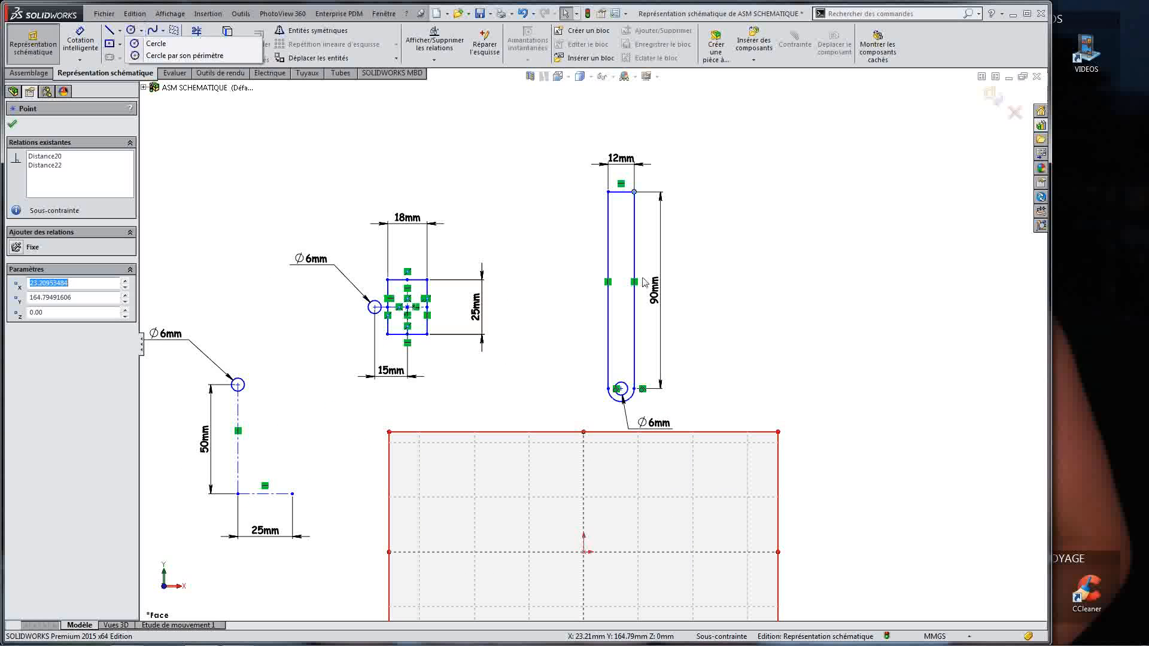
left_click(183, 45)
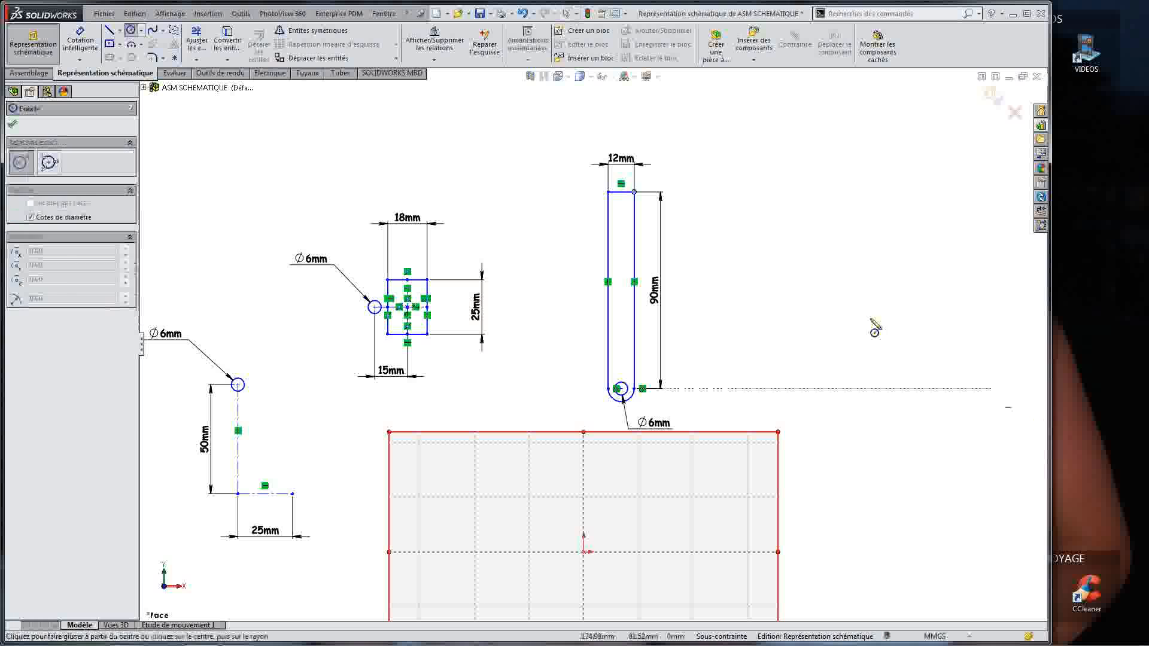
left_click(821, 296)
left_click(867, 381)
left_click(820, 295)
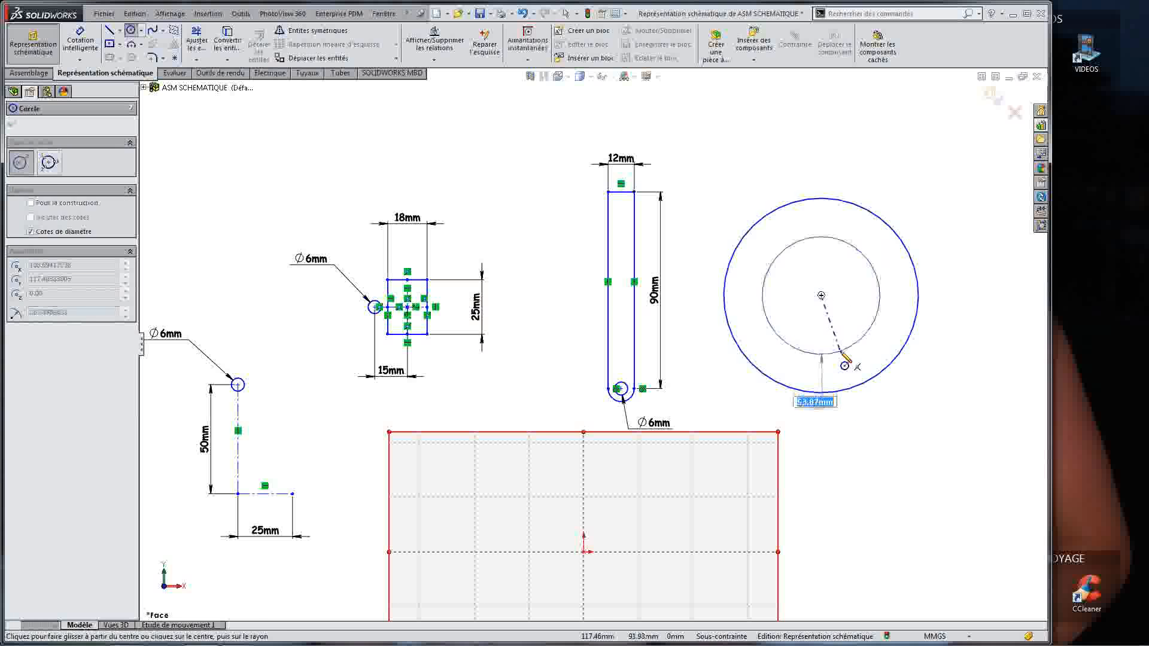
left_click(842, 348)
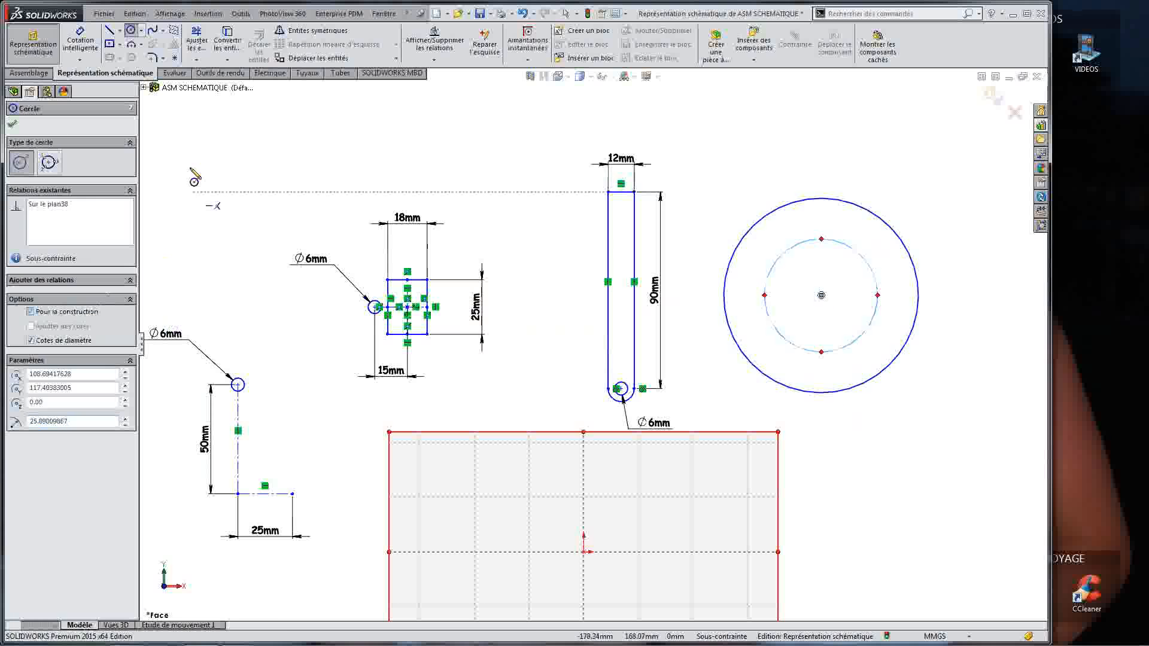
Step: Sketch a small circle about 11 mm in diameter centred on the construction circle's right quadrant point
left_click(134, 34)
left_click(134, 34)
scroll(893, 298, "down", 3)
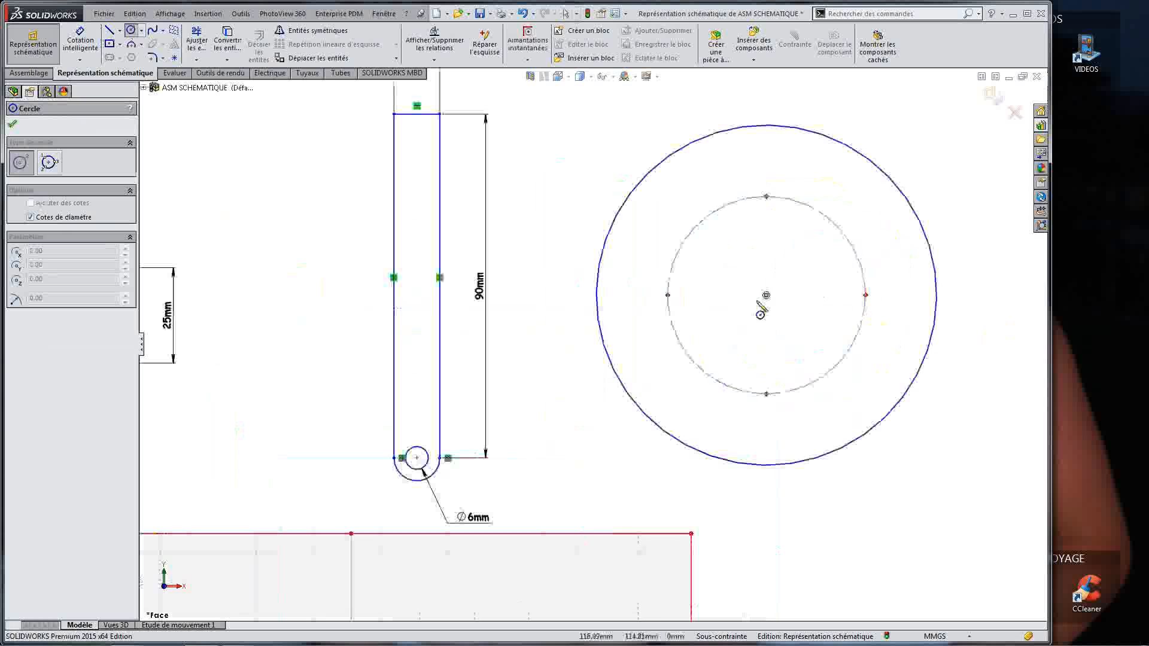
left_click(865, 295)
left_click(886, 295)
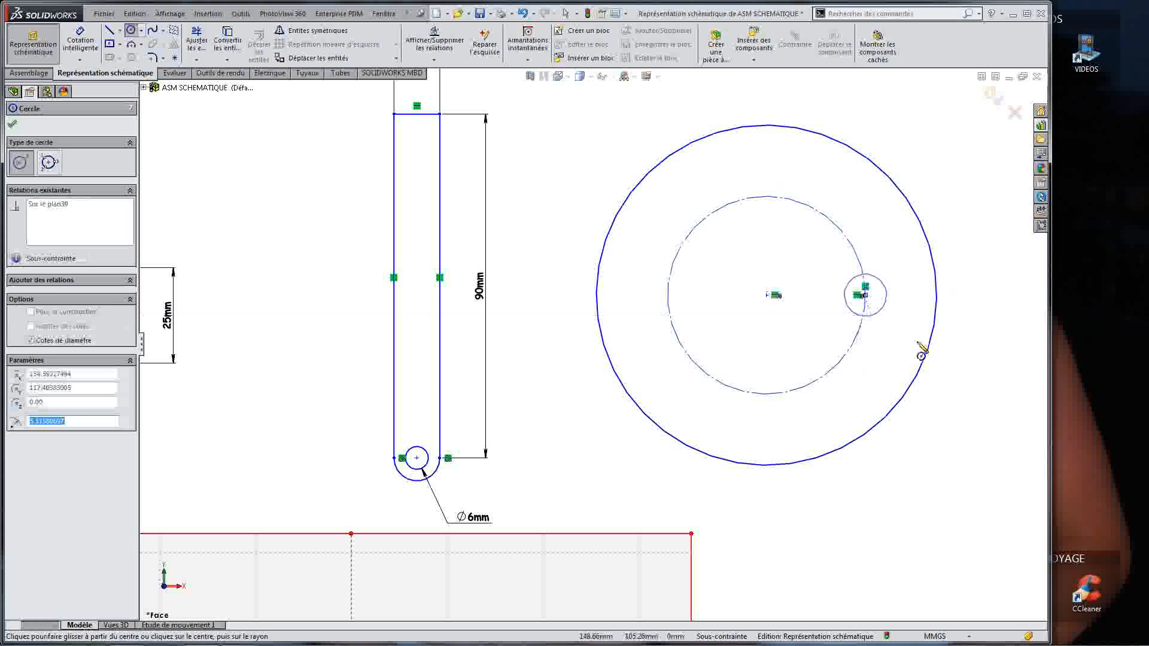
key("Escape")
Step: Dimension the construction circle's diameter at 30 mm and the outer circle's diameter at 45 mm
left_click(87, 47)
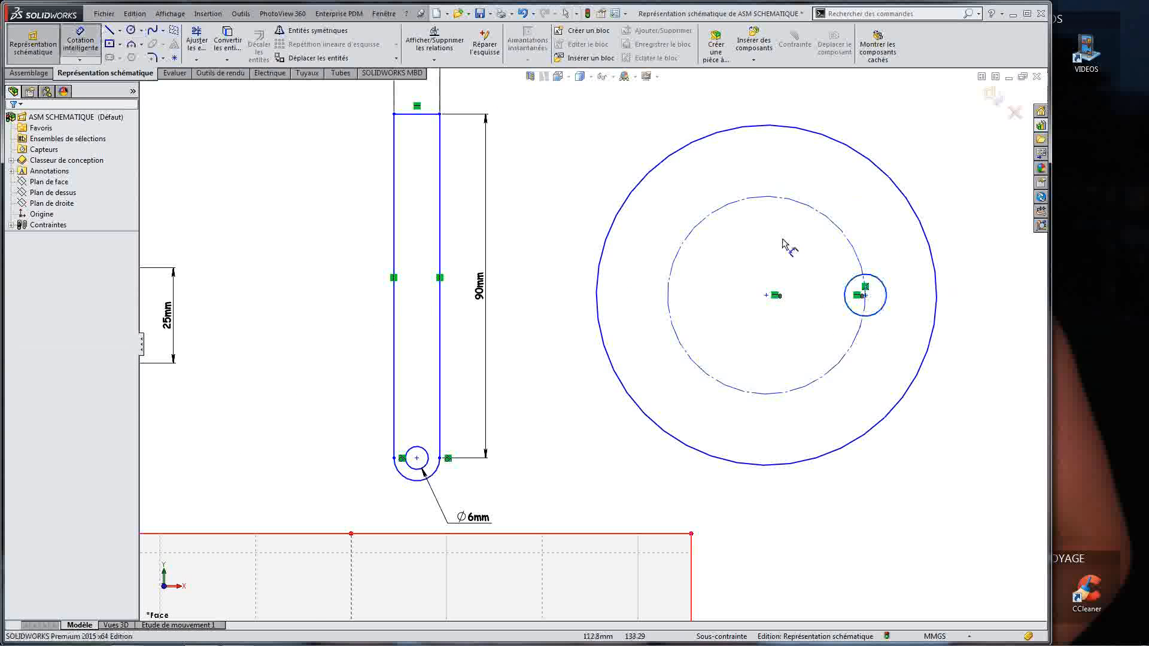
scroll(785, 242, "up", 1)
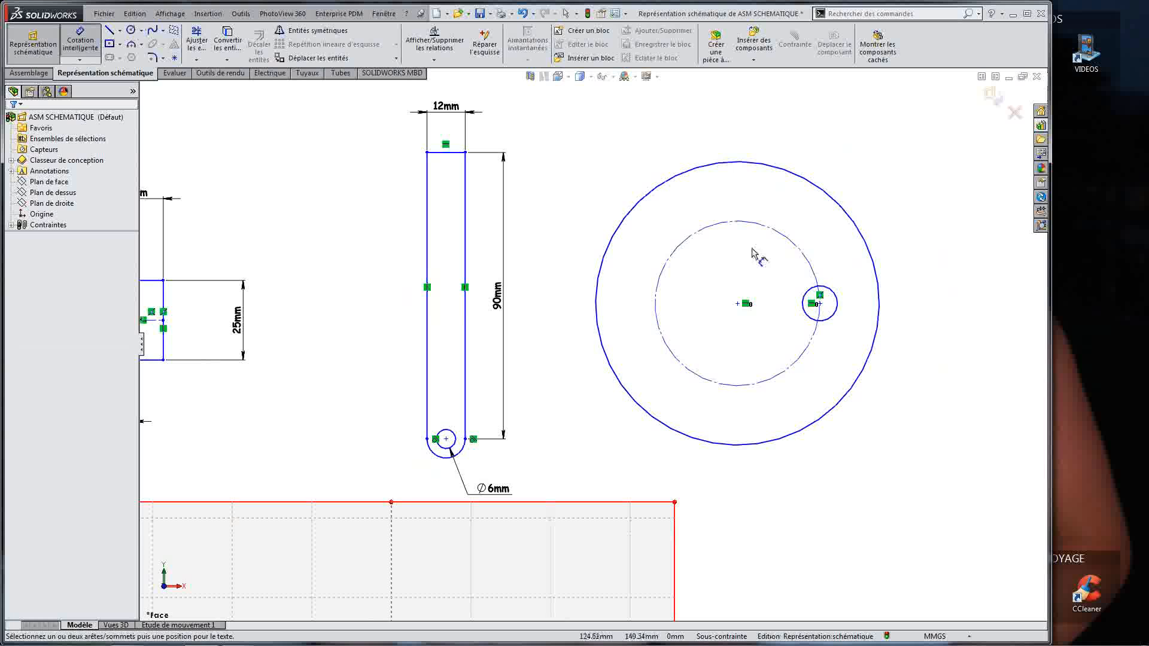
left_click(877, 177)
type("30")
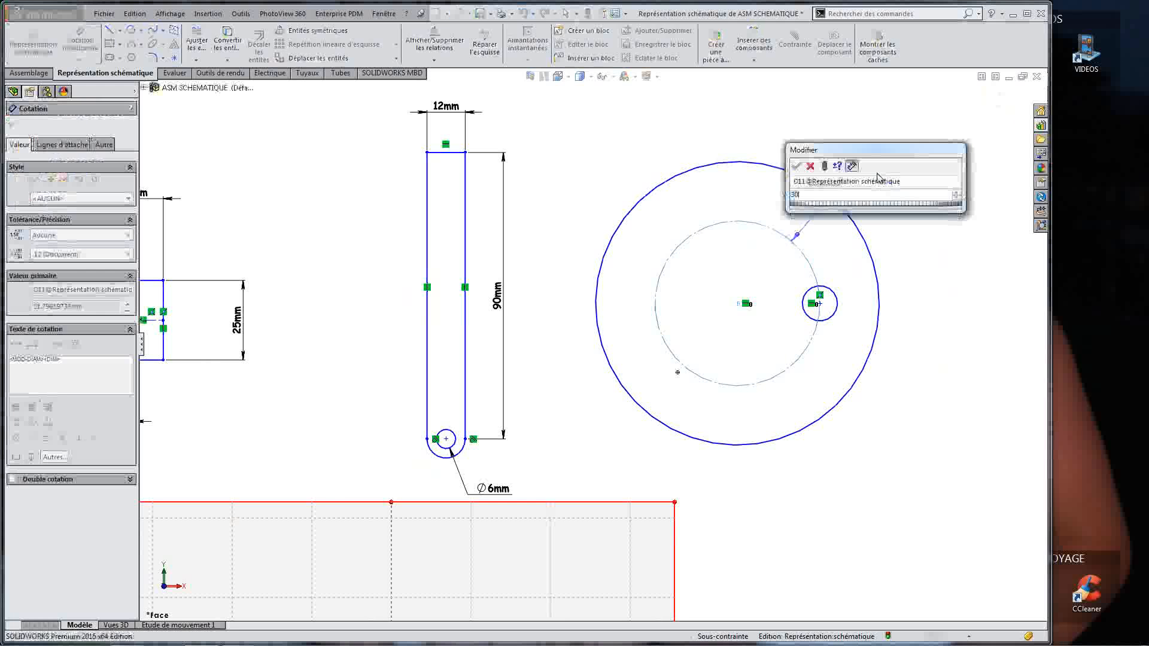
key("Return")
left_click(846, 189)
left_click(892, 120)
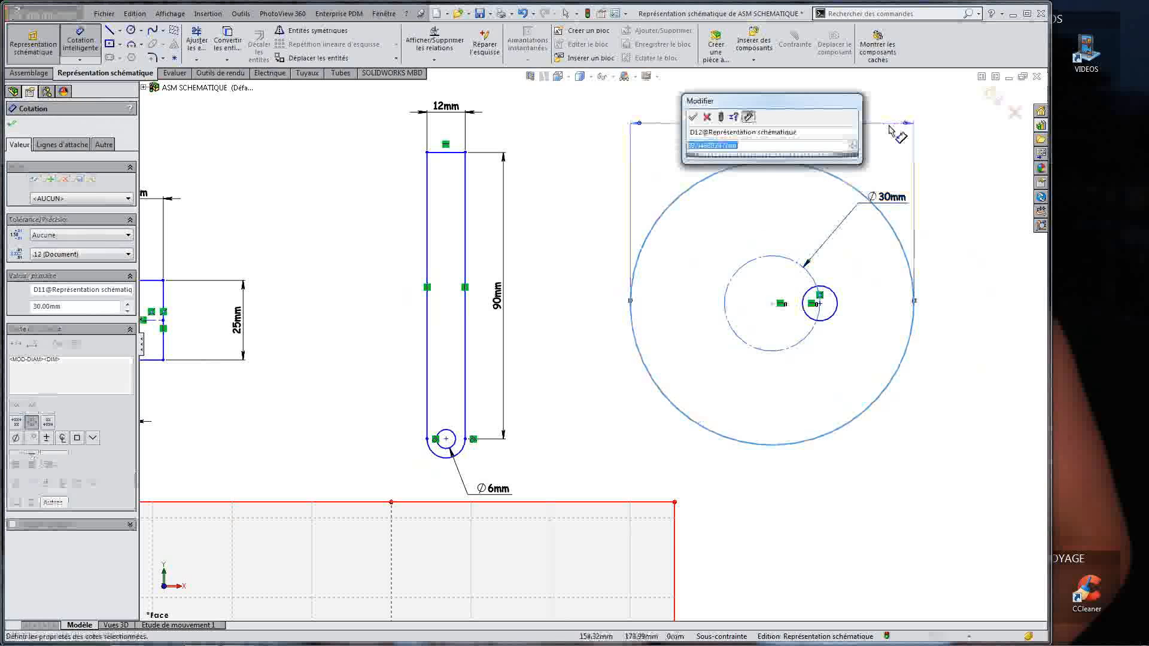
key("Return")
Step: Dimension the small circle on the construction circle at 6 mm diameter
left_click(831, 320)
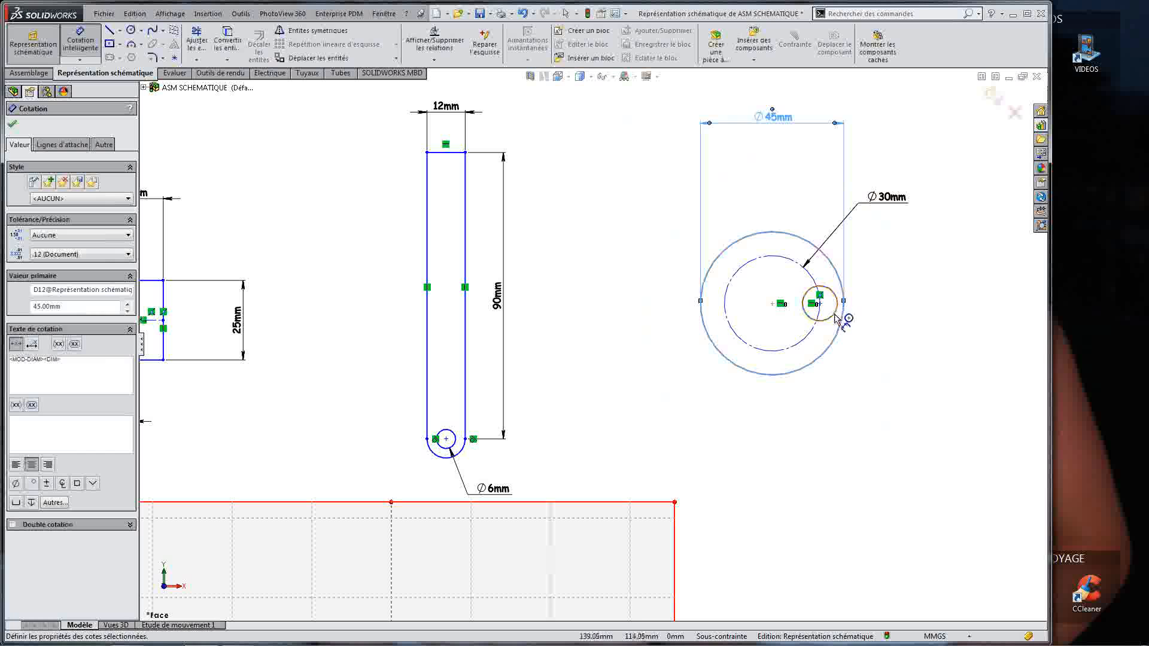
left_click(900, 380)
type("6")
key("Return")
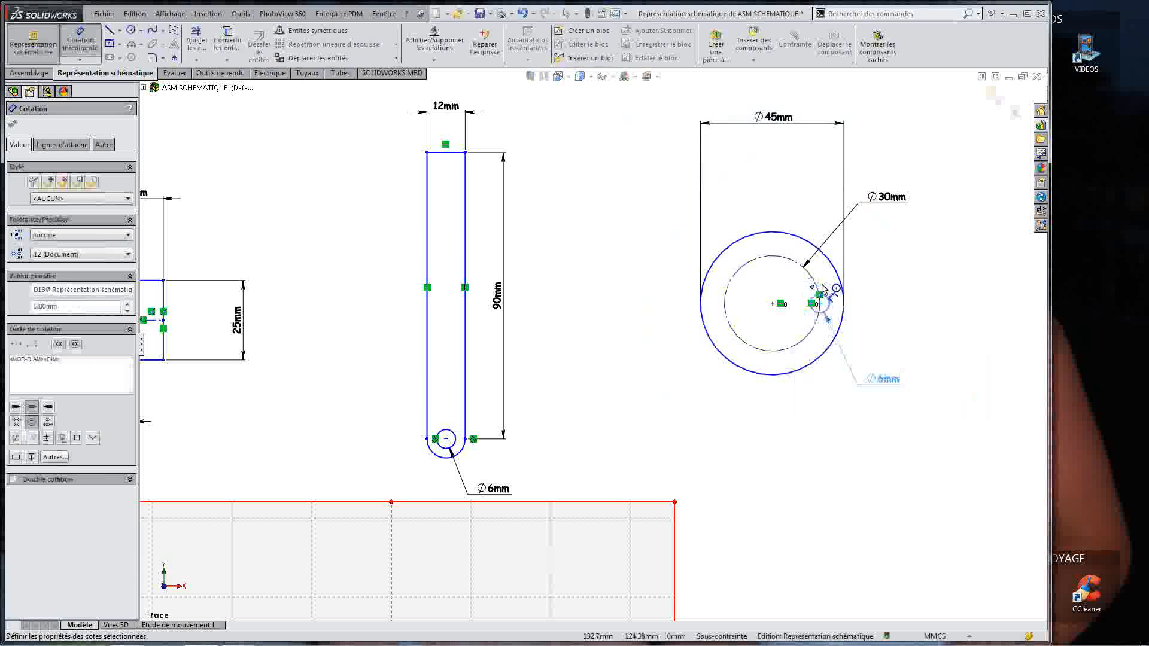
key("Escape")
Step: Display the 45 mm dimension as a diameter with a leader and place it to the upper left of the disc
scroll(888, 274, "up", 2)
left_click(728, 188)
right_click(722, 185)
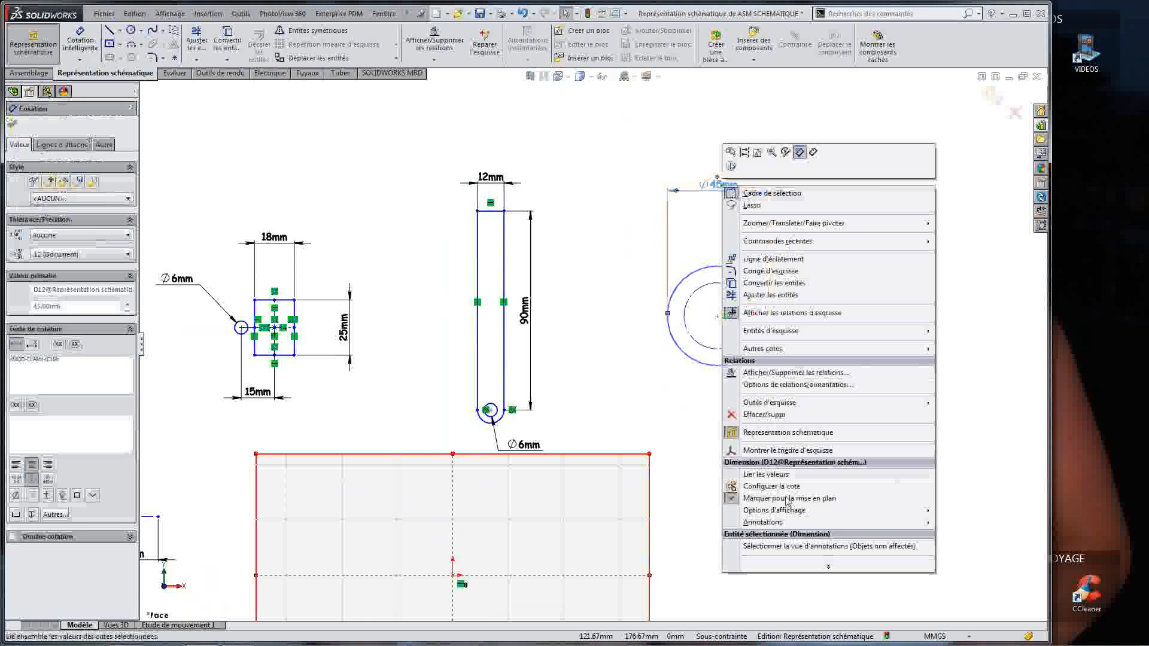
mouse_move(801, 511)
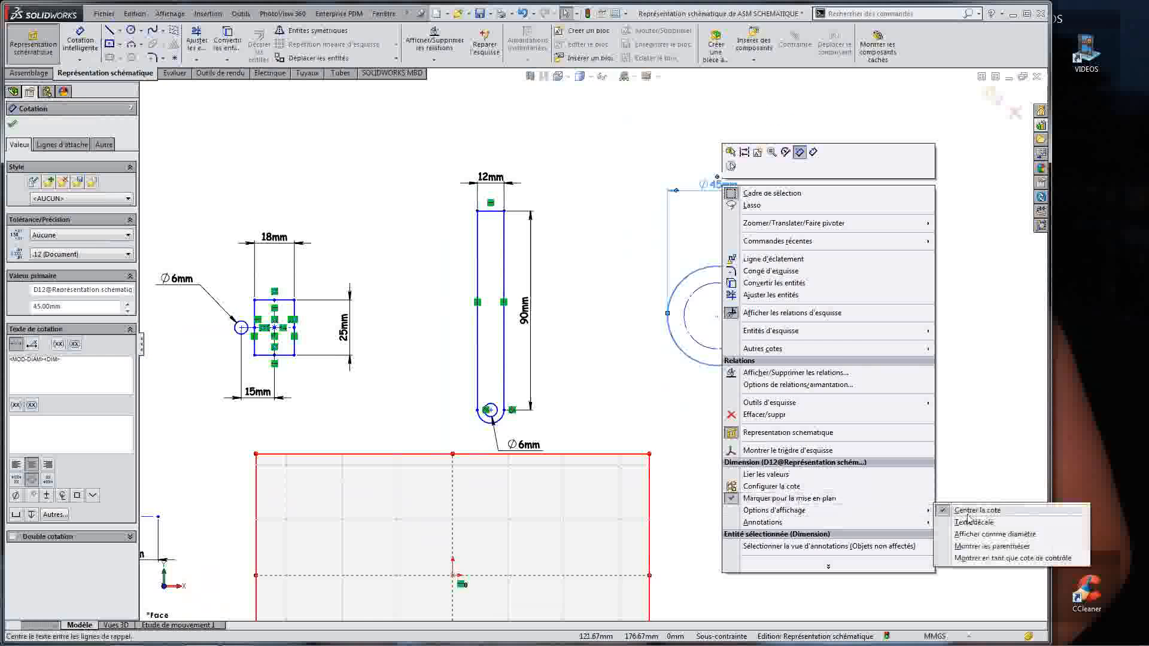
left_click(975, 534)
left_click_drag(722, 195, 608, 228)
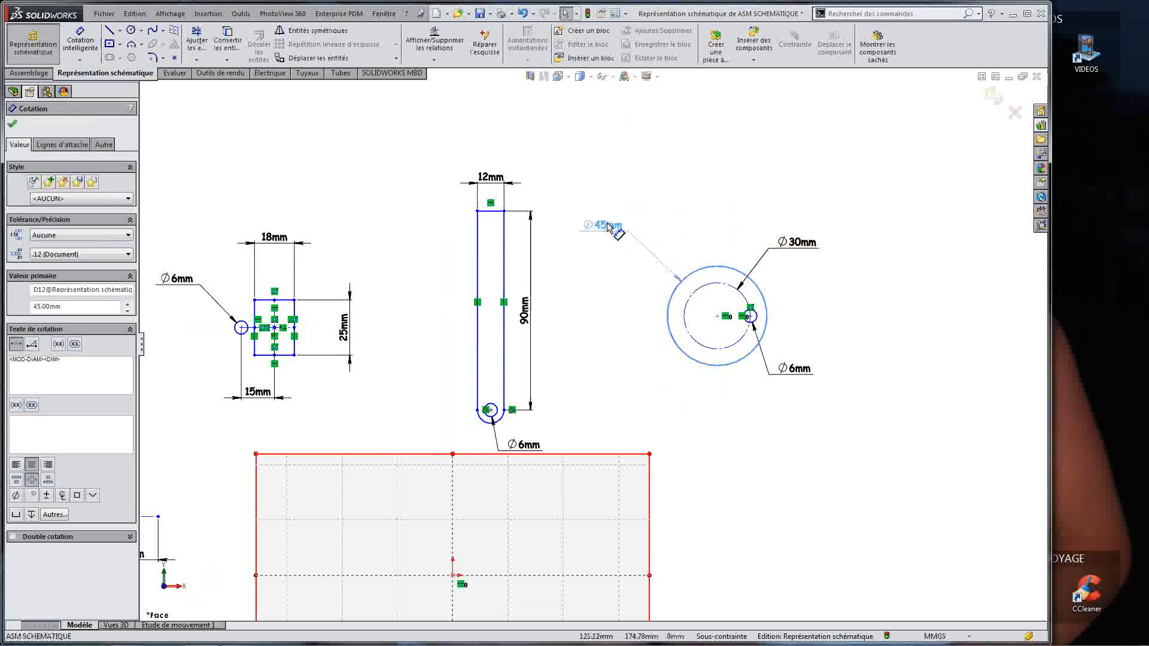
left_click(738, 184)
key("z")
key("z")
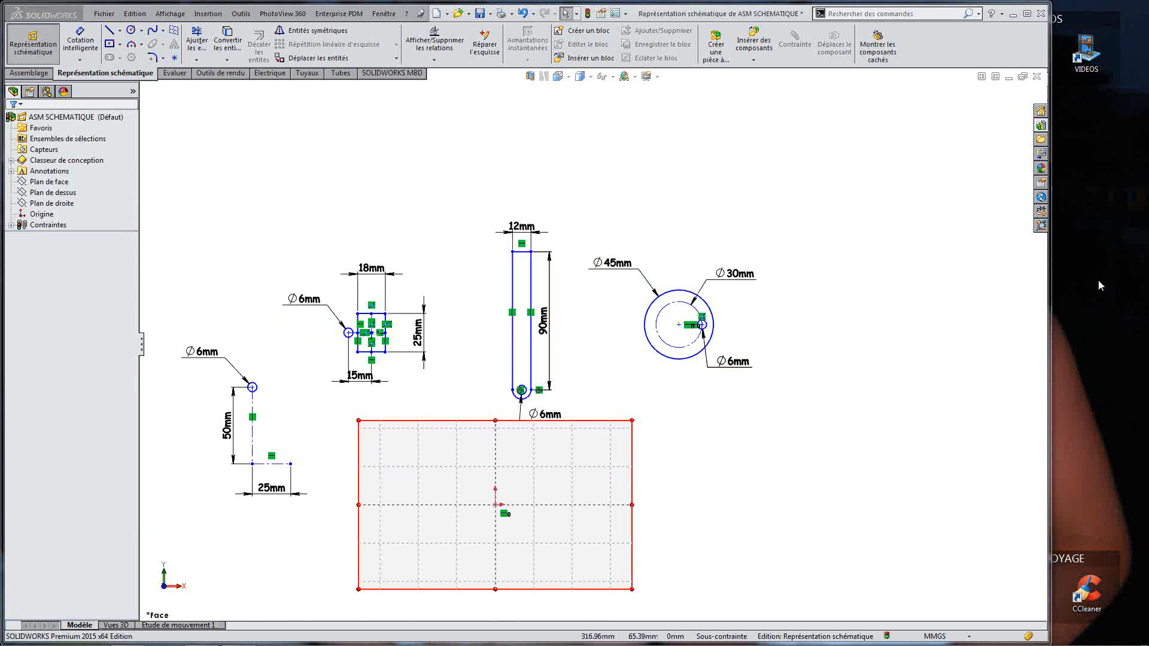
Step: Create a block from the L-shaped construction lines and their 6 mm circle, with its insertion point at the lines' corner
scroll(413, 416, "up", 4)
scroll(435, 401, "down", 3)
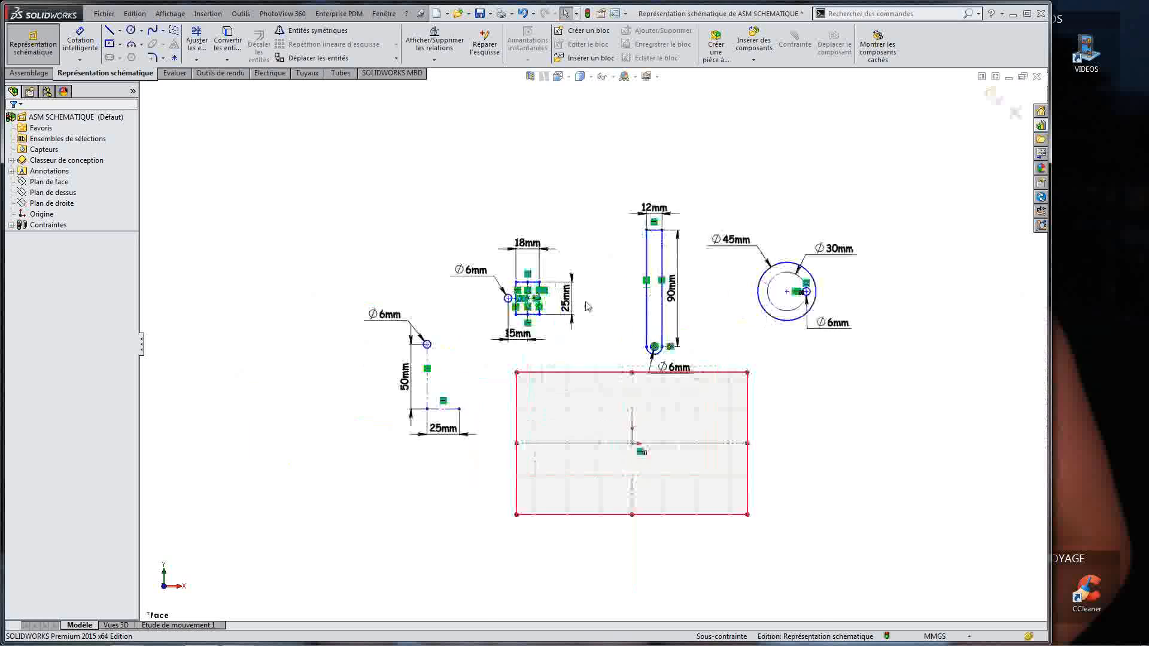
scroll(583, 296, "down", 2)
scroll(616, 334, "up", 2)
scroll(705, 350, "down", 1)
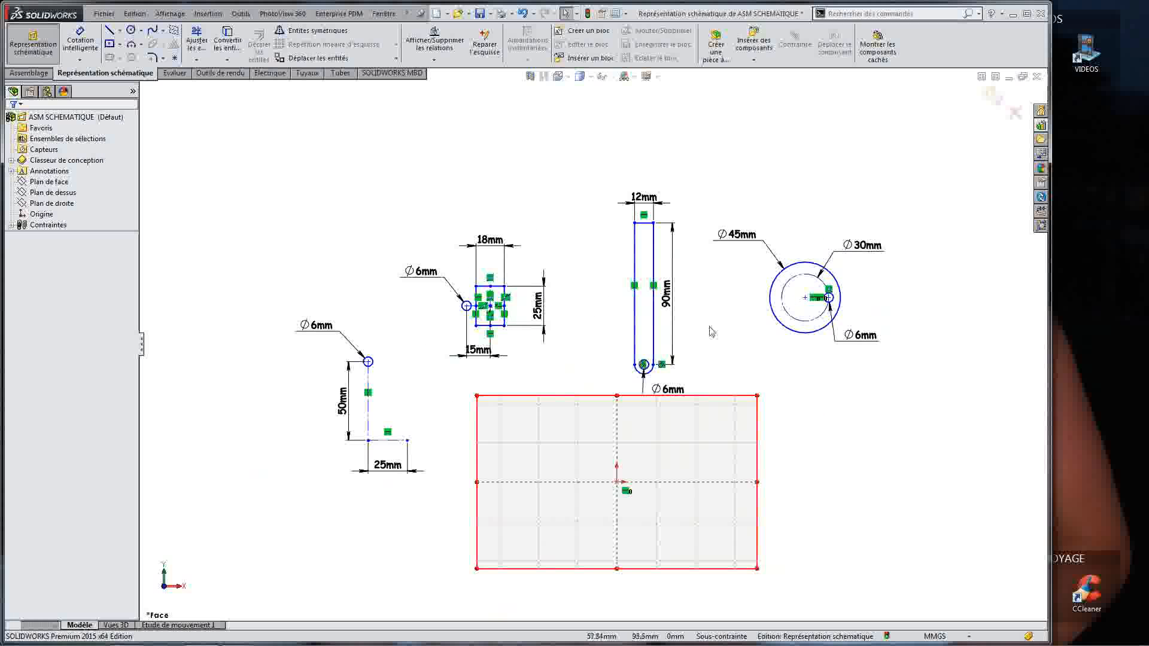
mouse_move(252, 299)
left_mouse_down()
mouse_move(421, 448)
mouse_move(429, 496)
left_mouse_up()
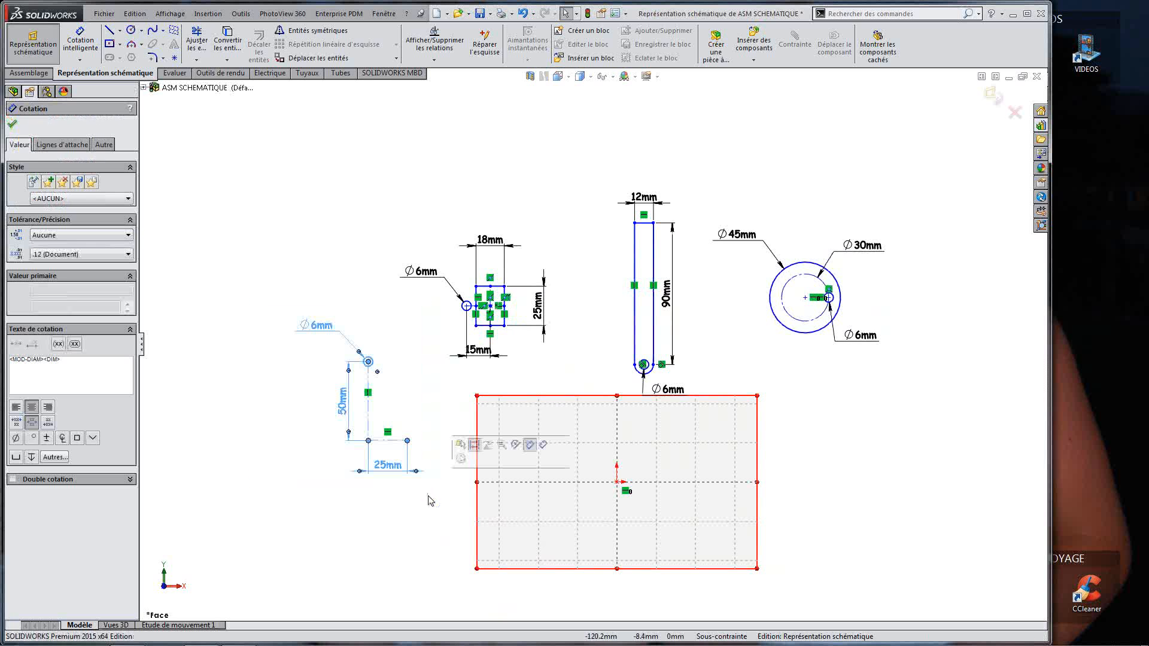
left_click(488, 446)
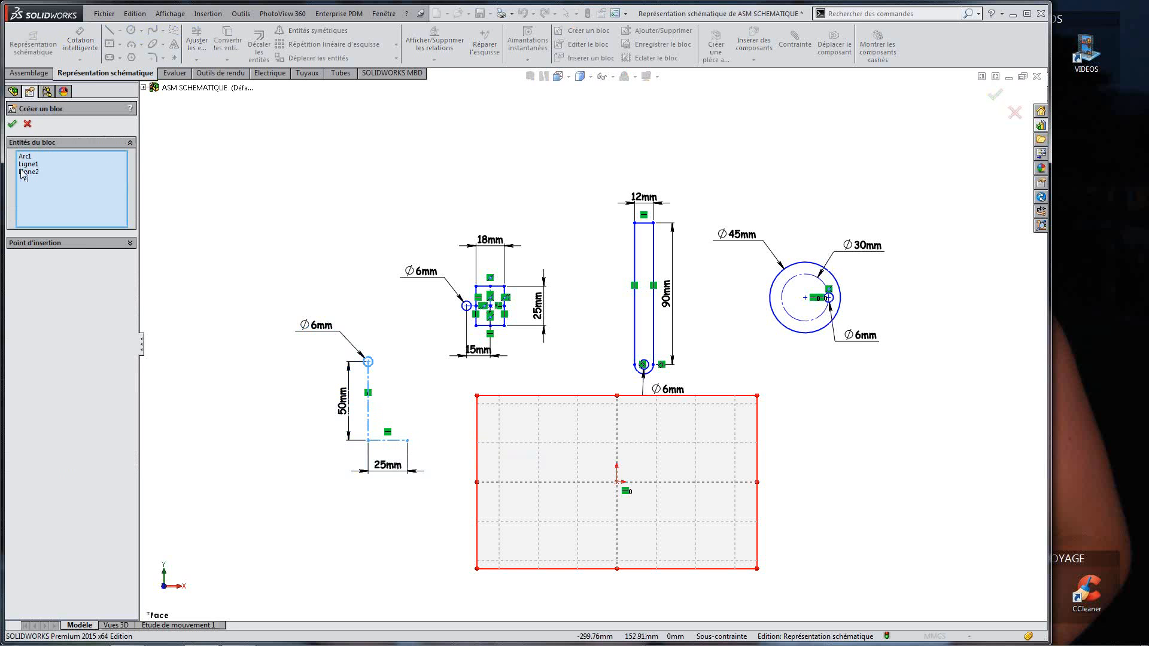
left_click(111, 245)
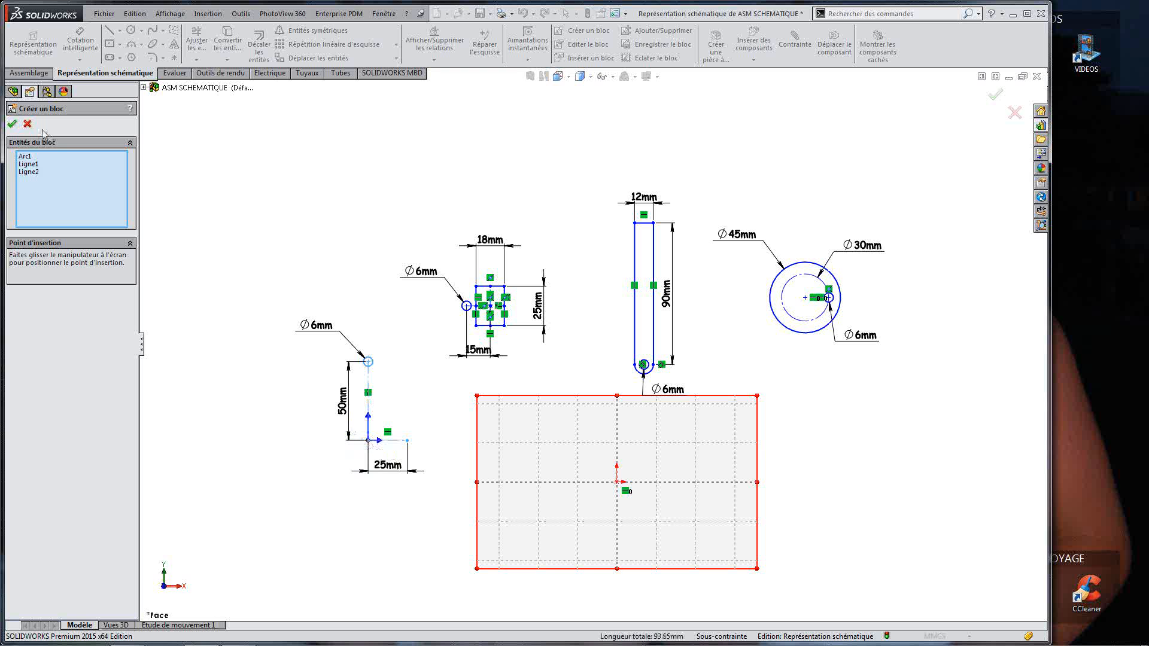
left_click(12, 124)
Step: Create a block from the 18 by 25 mm rectangle and its circle, with its insertion point at the circle's centre
mouse_move(365, 162)
left_mouse_down()
mouse_move(559, 382)
mouse_move(514, 217)
left_mouse_up()
mouse_move(408, 201)
left_mouse_down()
mouse_move(462, 359)
mouse_move(562, 389)
left_mouse_up()
left_click(341, 165)
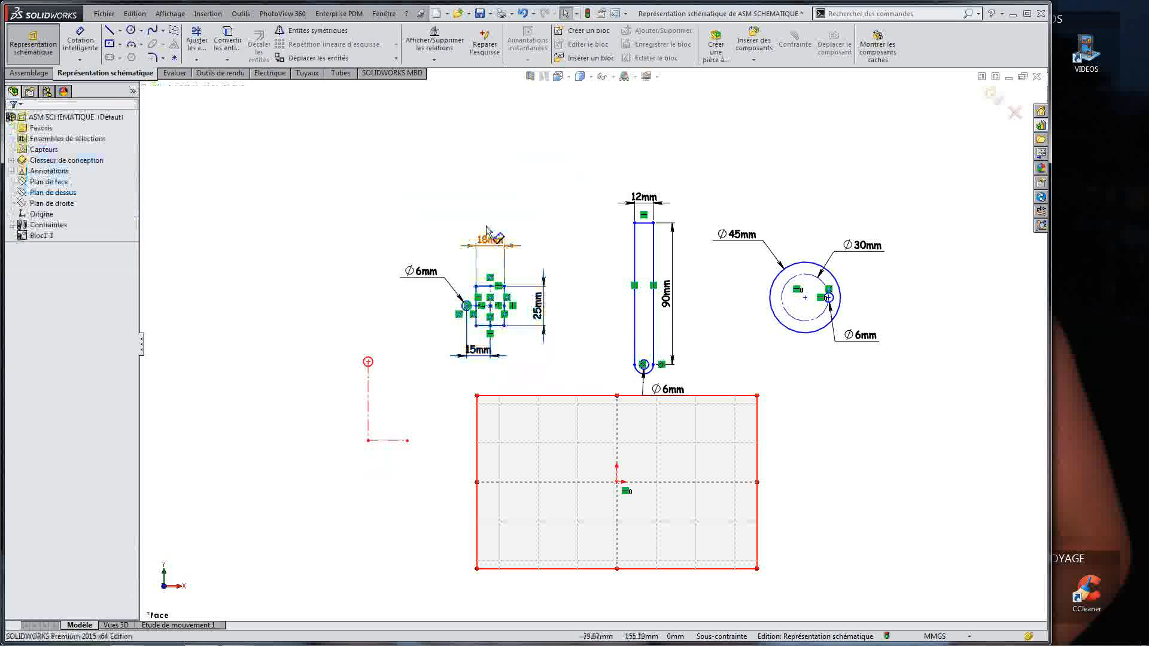
mouse_move(413, 179)
left_mouse_down()
mouse_move(507, 340)
mouse_move(573, 384)
mouse_move(581, 378)
left_mouse_up()
left_click(639, 334)
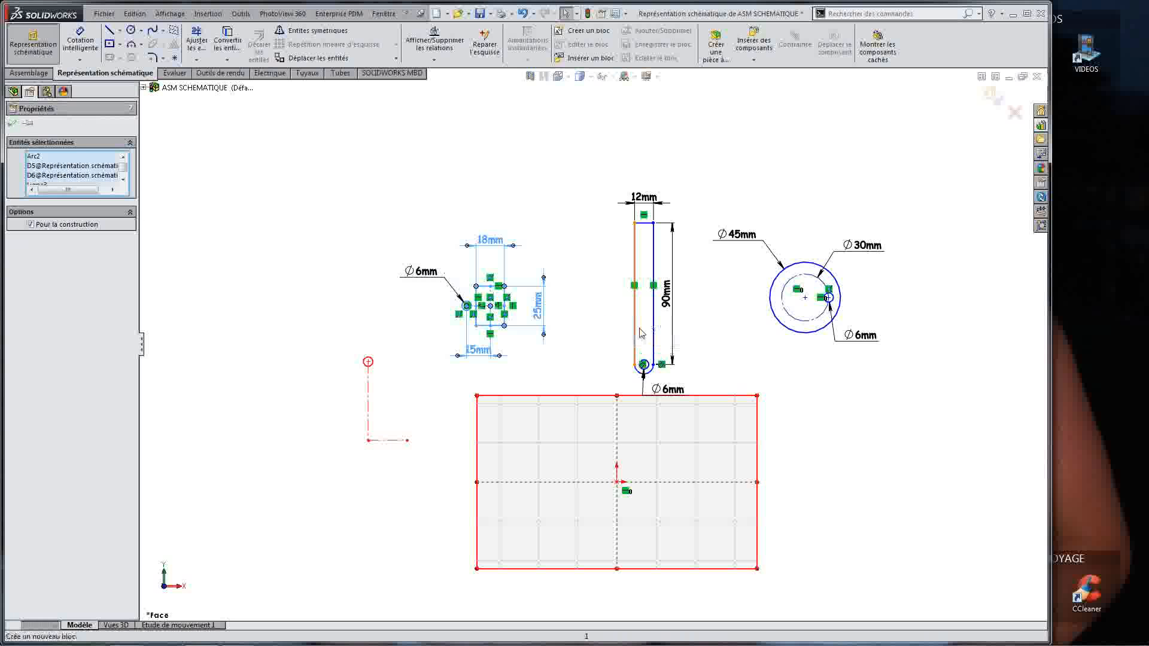
scroll(448, 323, "down", 6)
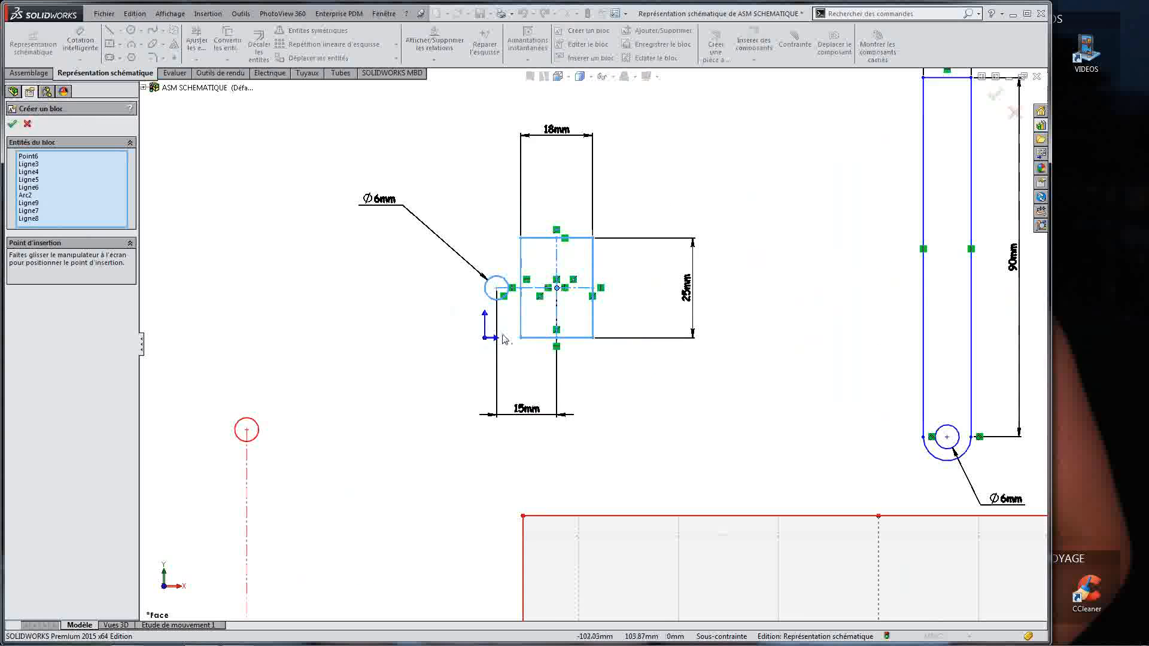
left_click_drag(505, 338, 517, 275)
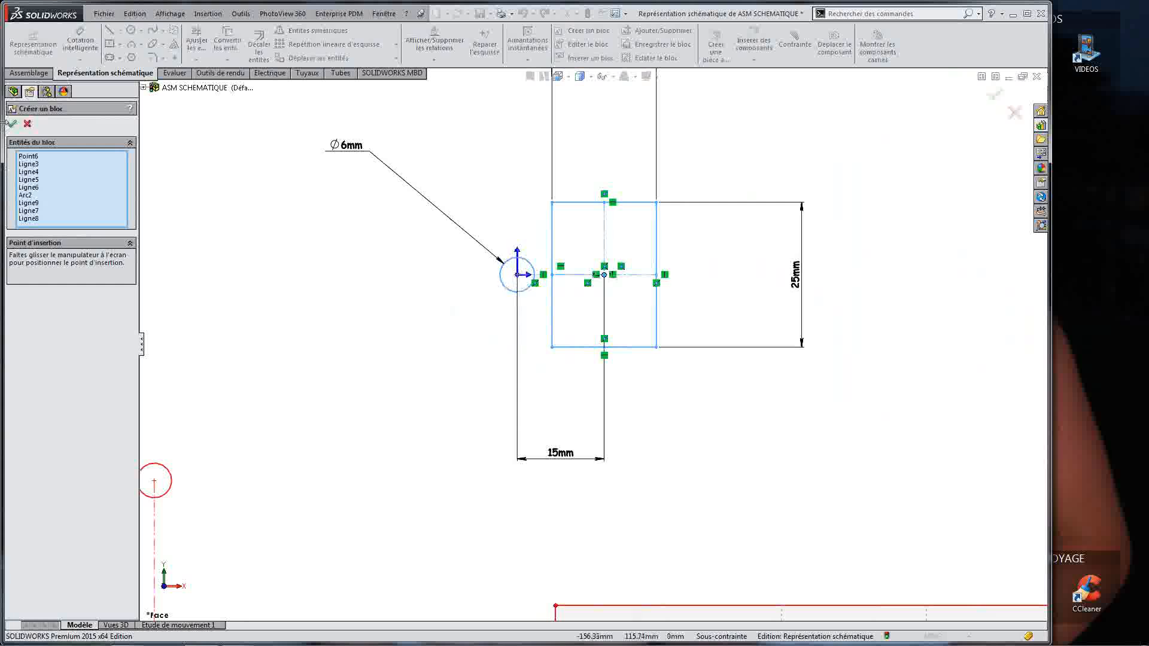
left_click(13, 124)
Step: Create a block from the 12 by 90 mm arm and its 6 mm circle, with its insertion point at the circle's centre
scroll(605, 220, "up", 7)
scroll(718, 272, "down", 3)
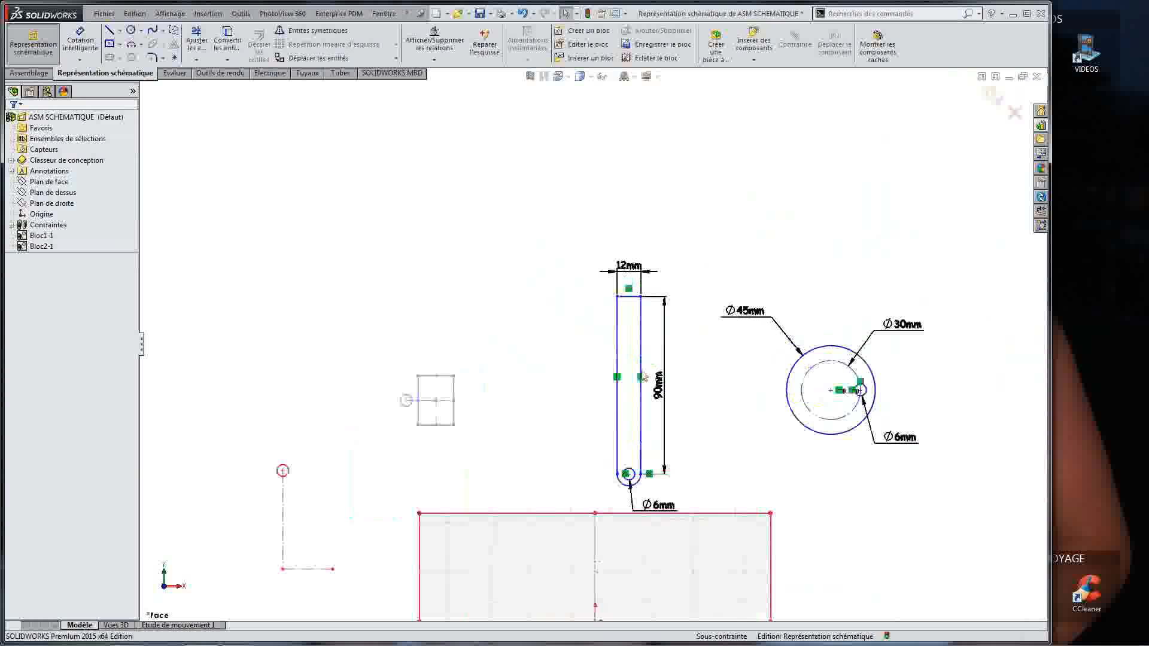
left_click_drag(563, 225, 701, 528)
left_click(755, 475)
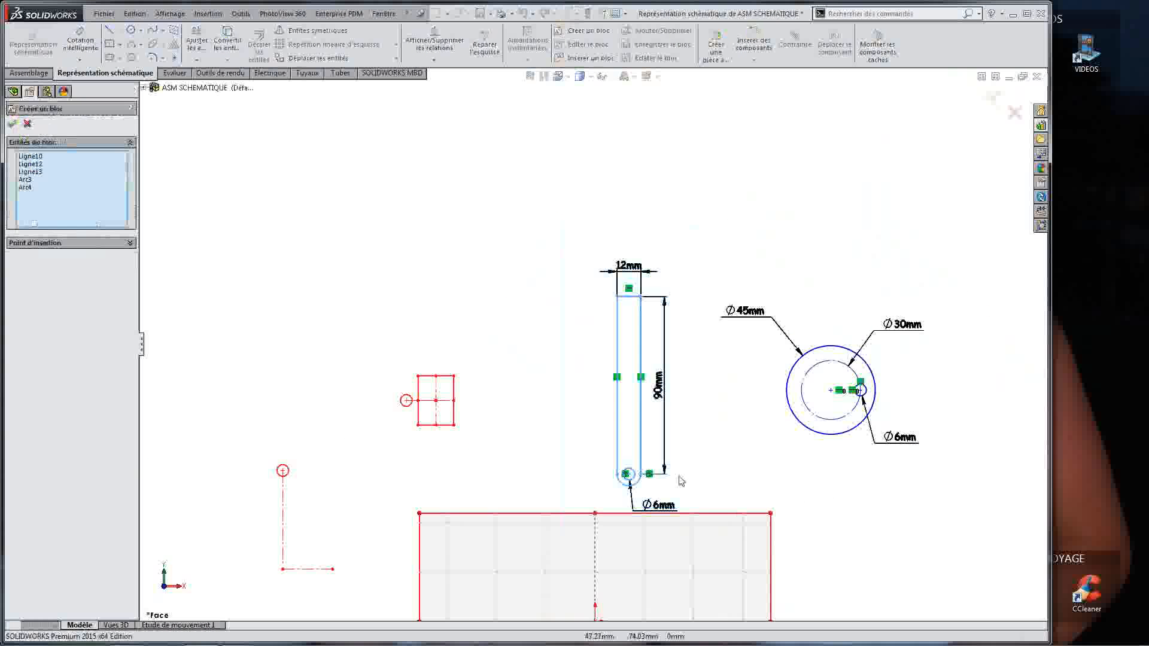
left_click(102, 250)
scroll(628, 490, "down", 8)
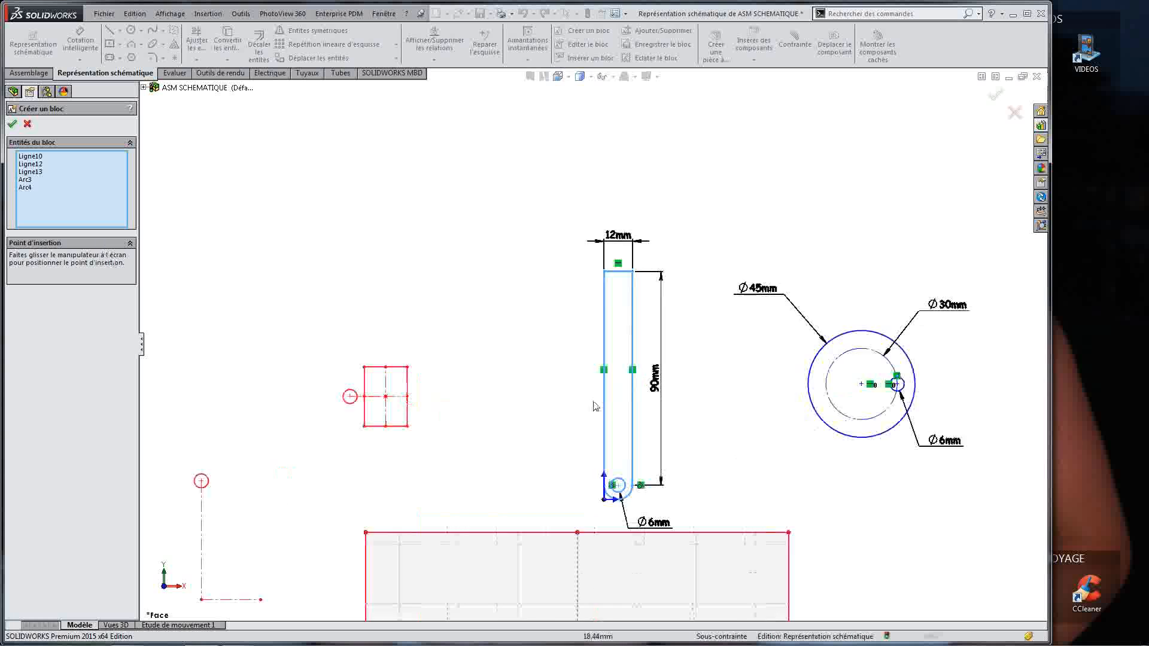
left_click_drag(501, 327, 558, 278)
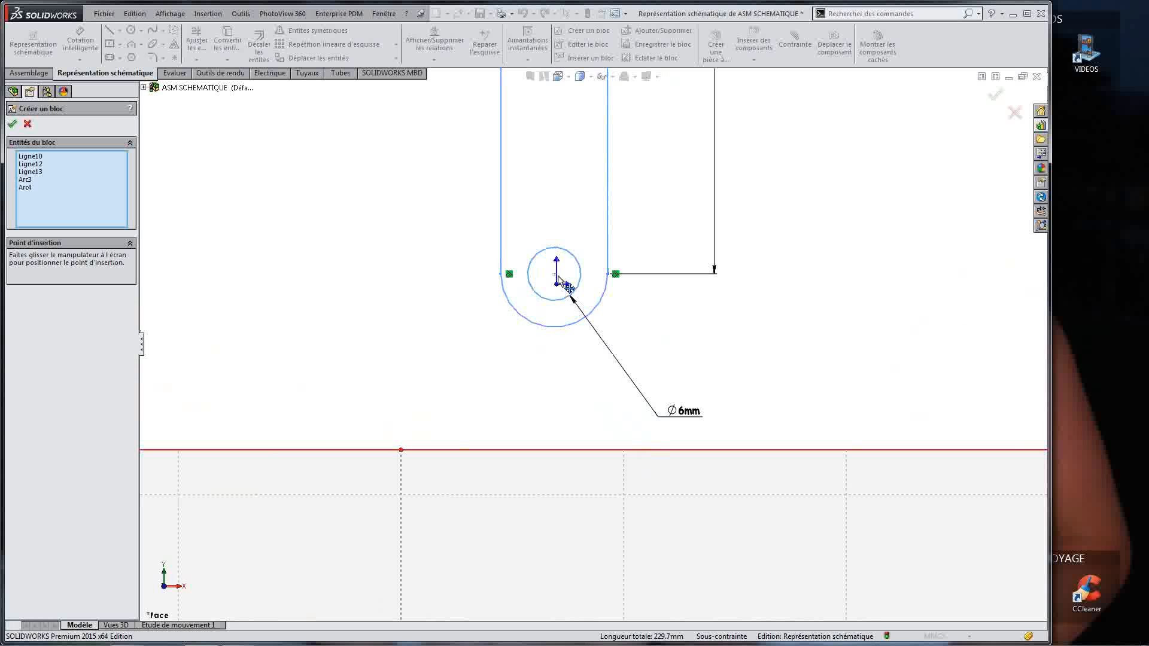
left_click(12, 124)
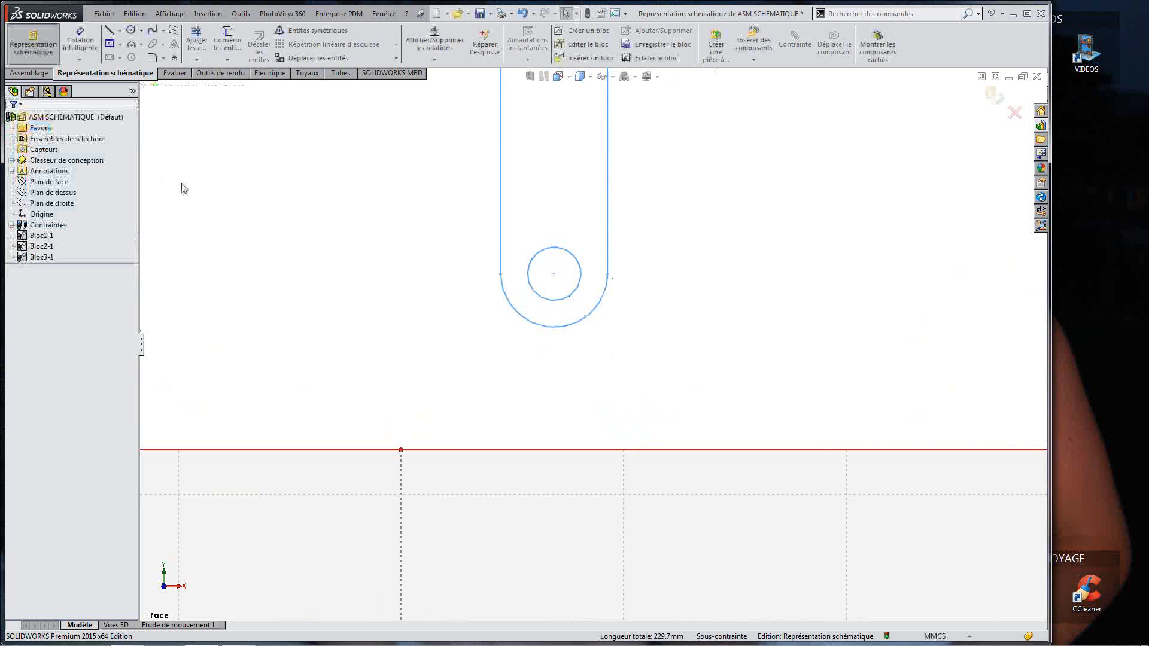
Step: Create a block from the 45 mm disc, its 30 mm construction circle and the small 6 mm circle
scroll(723, 241, "down", 5)
left_click_drag(517, 179, 773, 436)
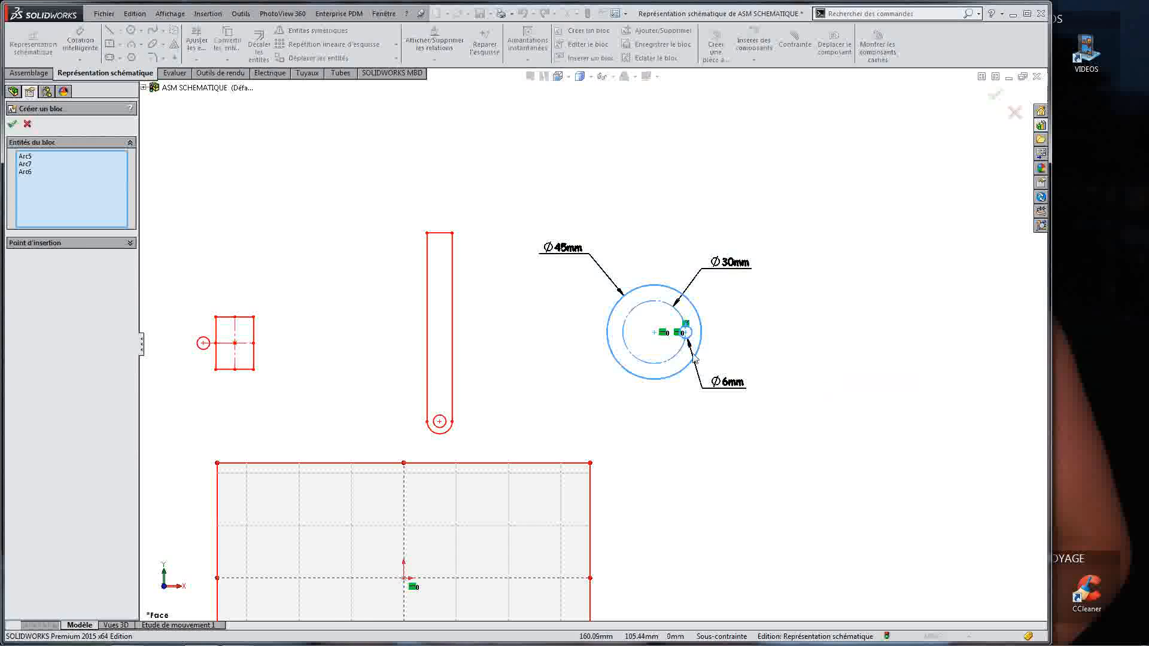
left_click(85, 241)
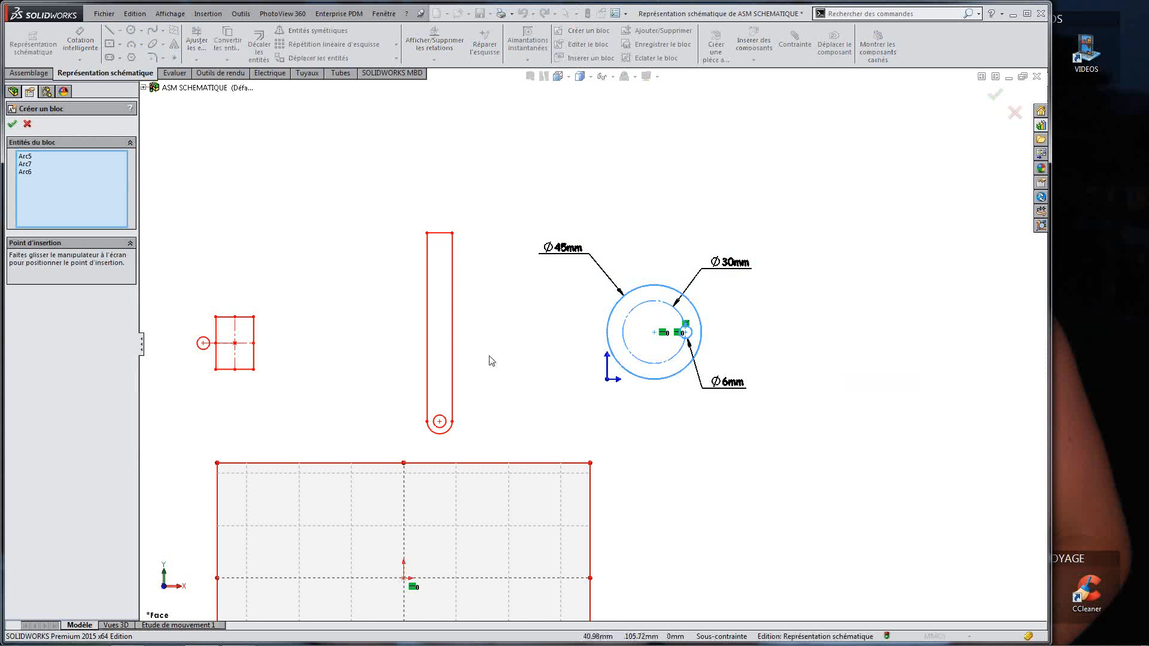
left_click(12, 124)
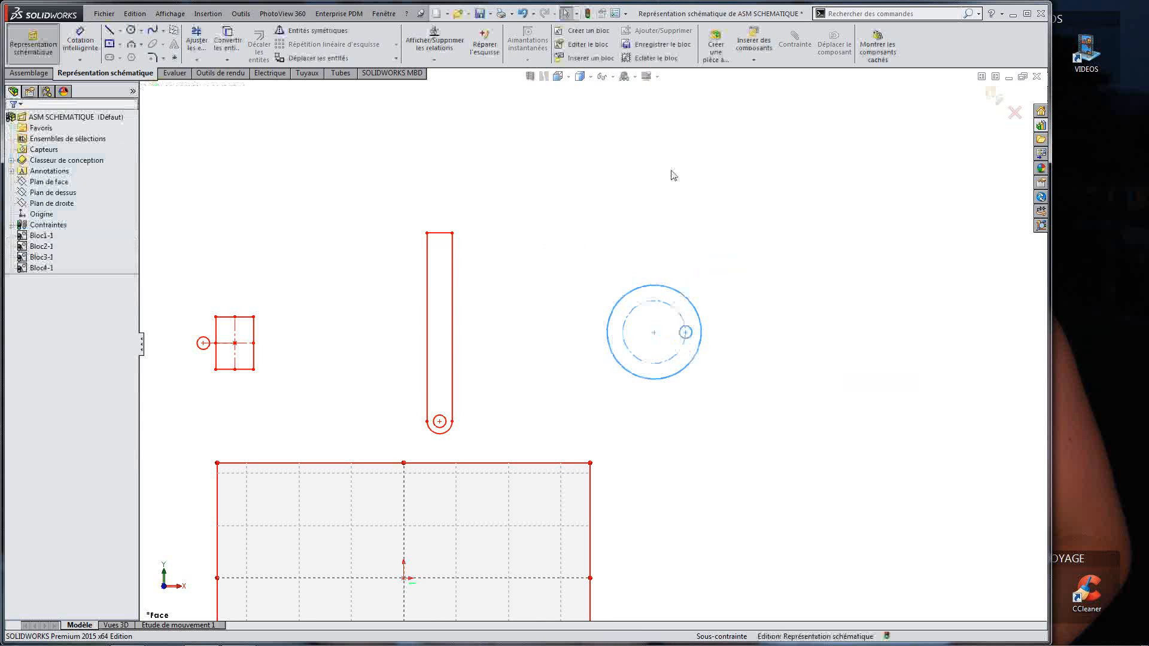
Step: Reposition the disc block slightly up and to the left, and move the arm block to the disc's right side
left_click_drag(654, 332, 555, 342)
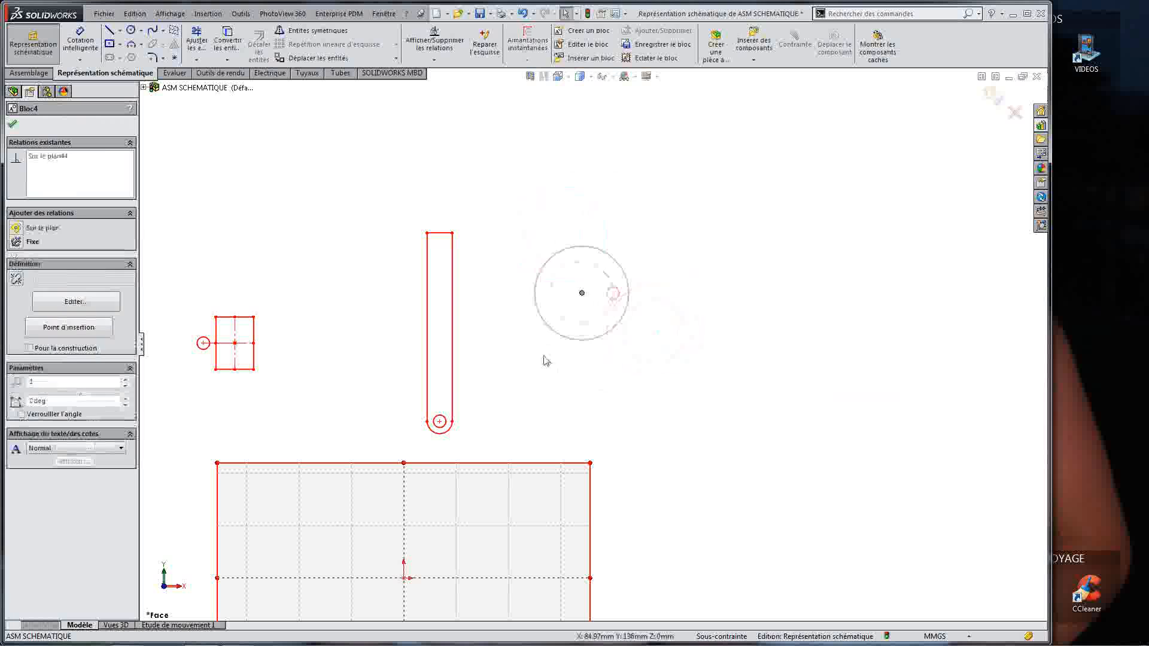
left_click_drag(440, 424, 722, 340)
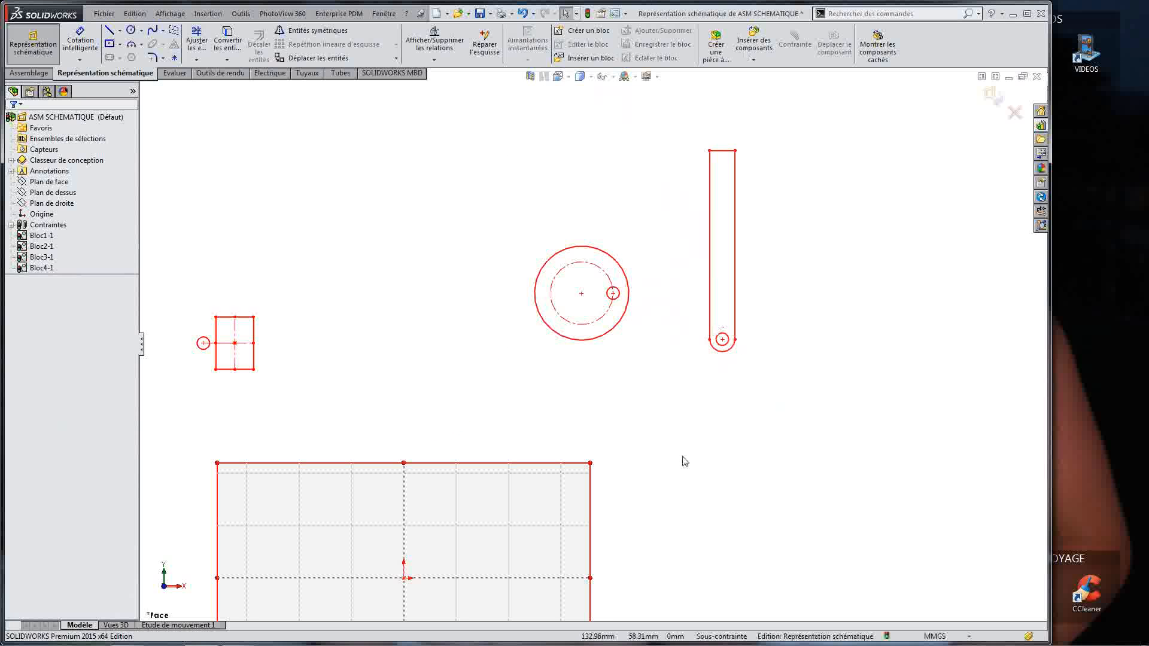
left_click(240, 13)
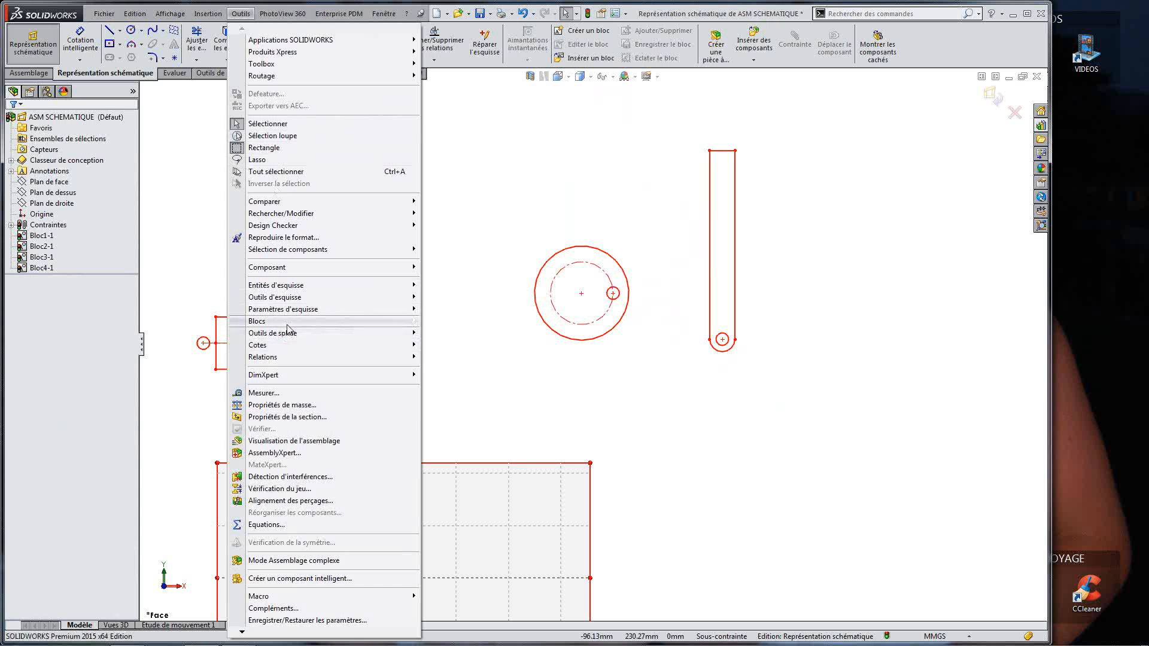
mouse_move(287, 328)
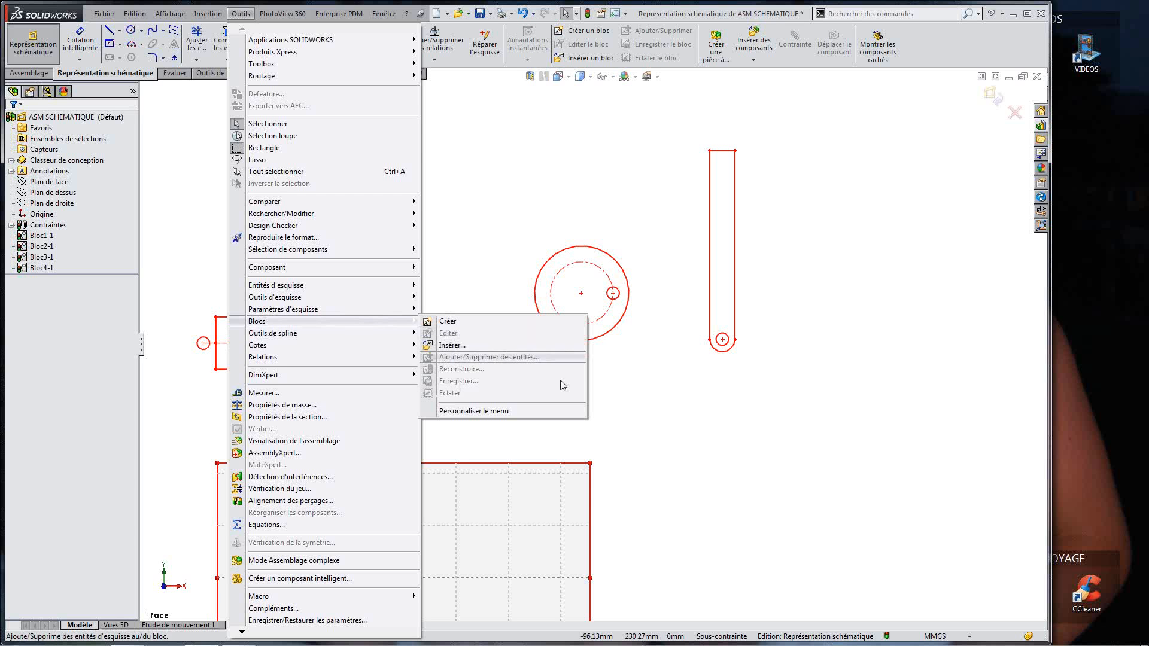
left_click(812, 459)
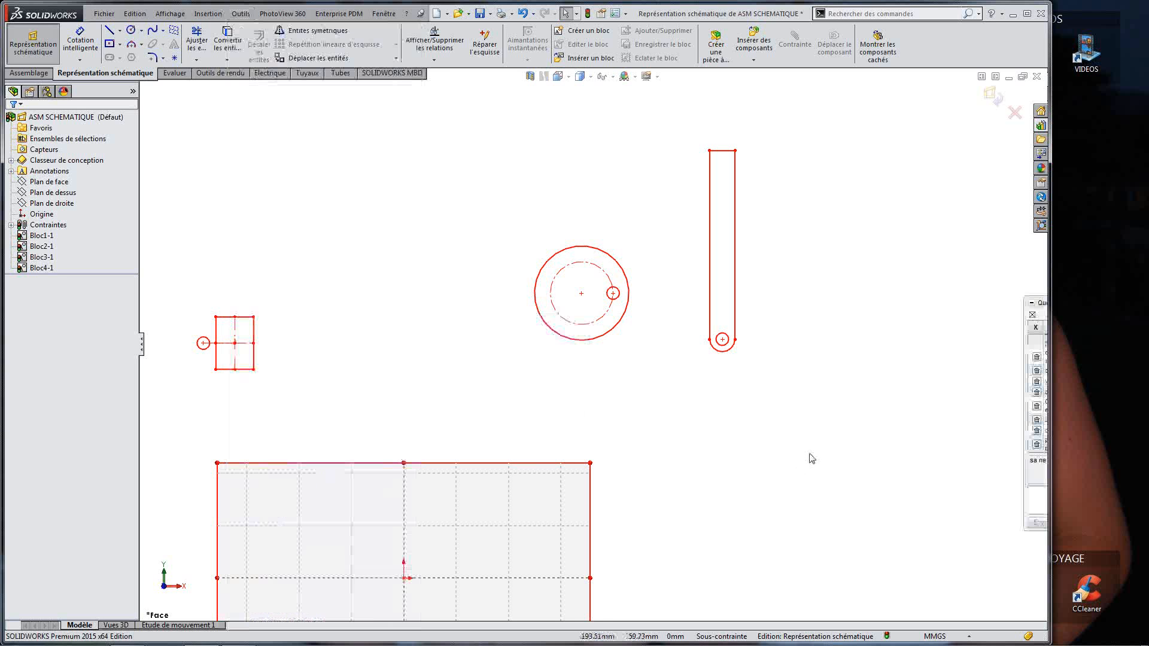
key("f")
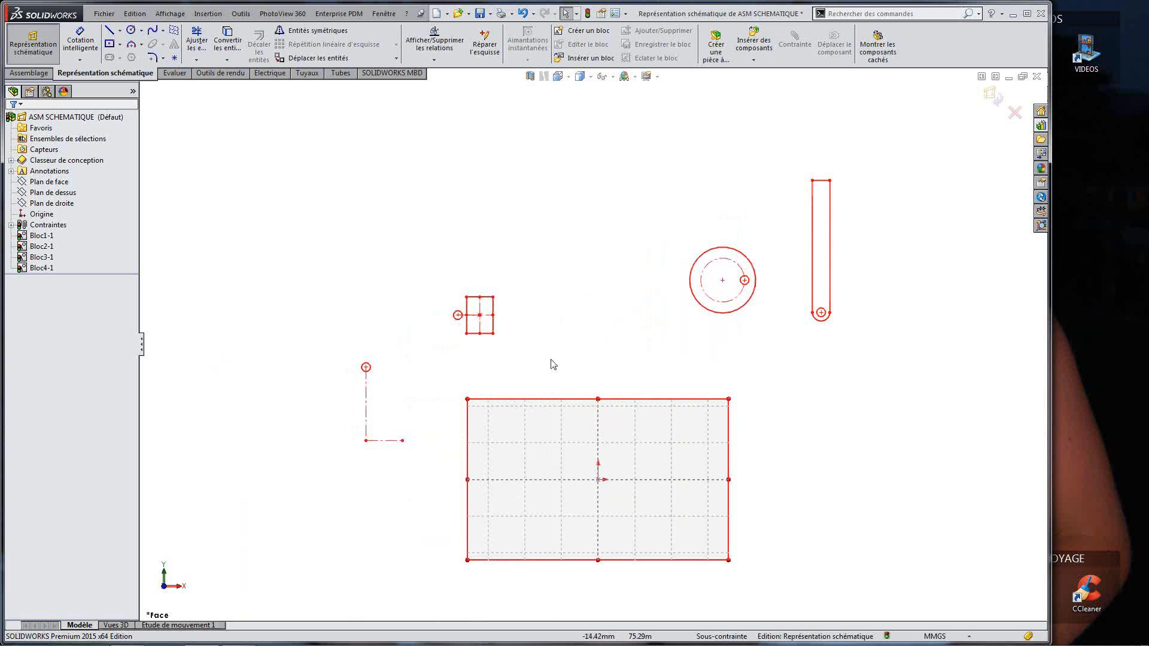
scroll(693, 366, "down", 1)
scroll(815, 266, "down", 1)
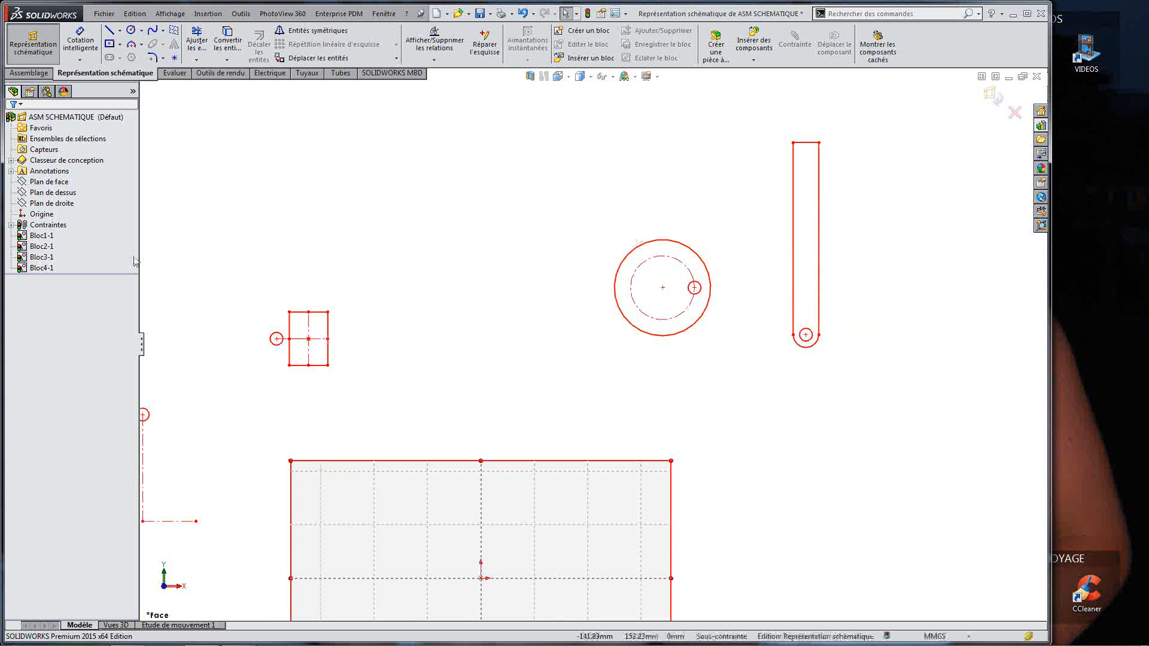
Step: Exit the layout and explode the arm's block, Bloc3-1
double_click(597, 244)
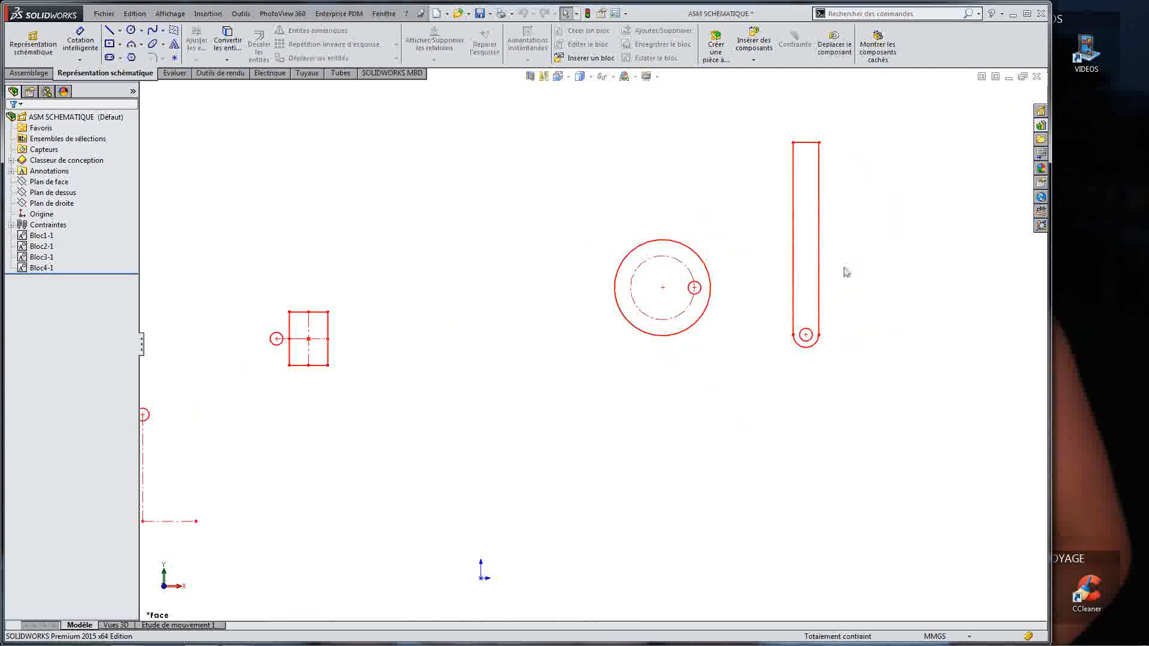
scroll(821, 227, "down", 2)
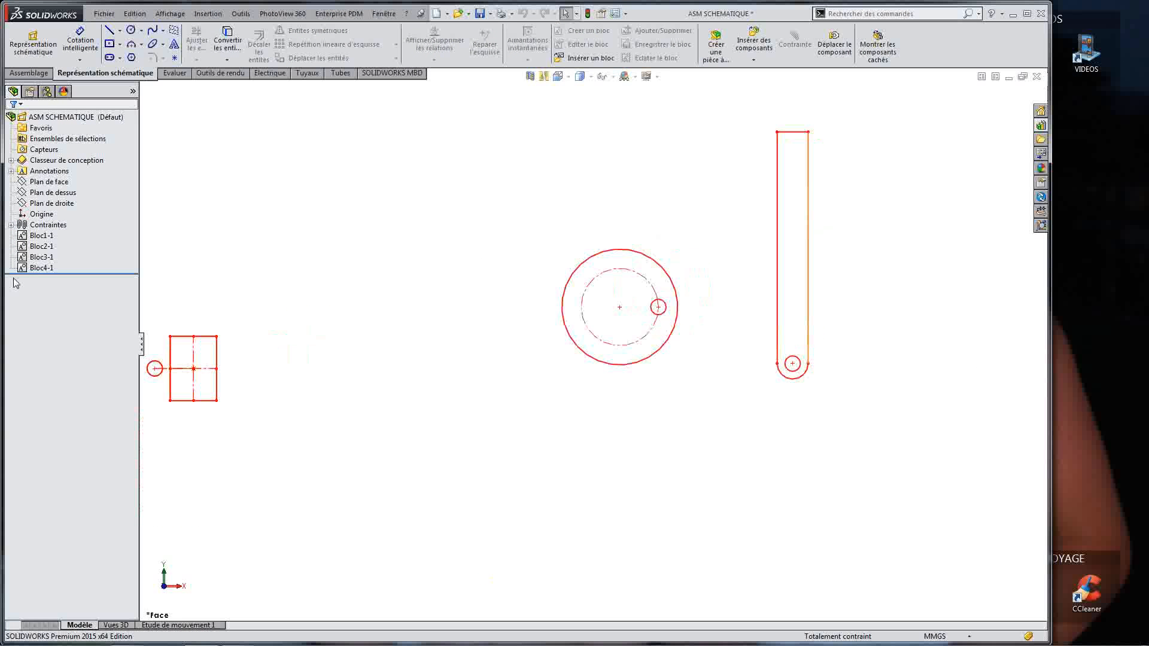
left_click(43, 258)
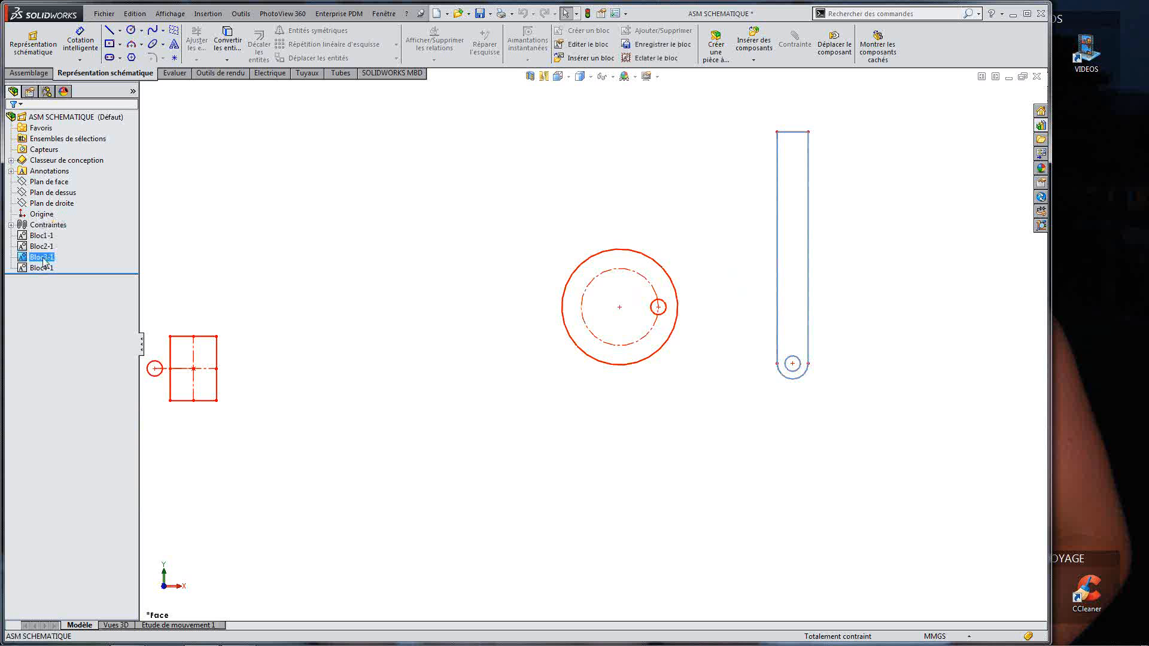
right_click(43, 259)
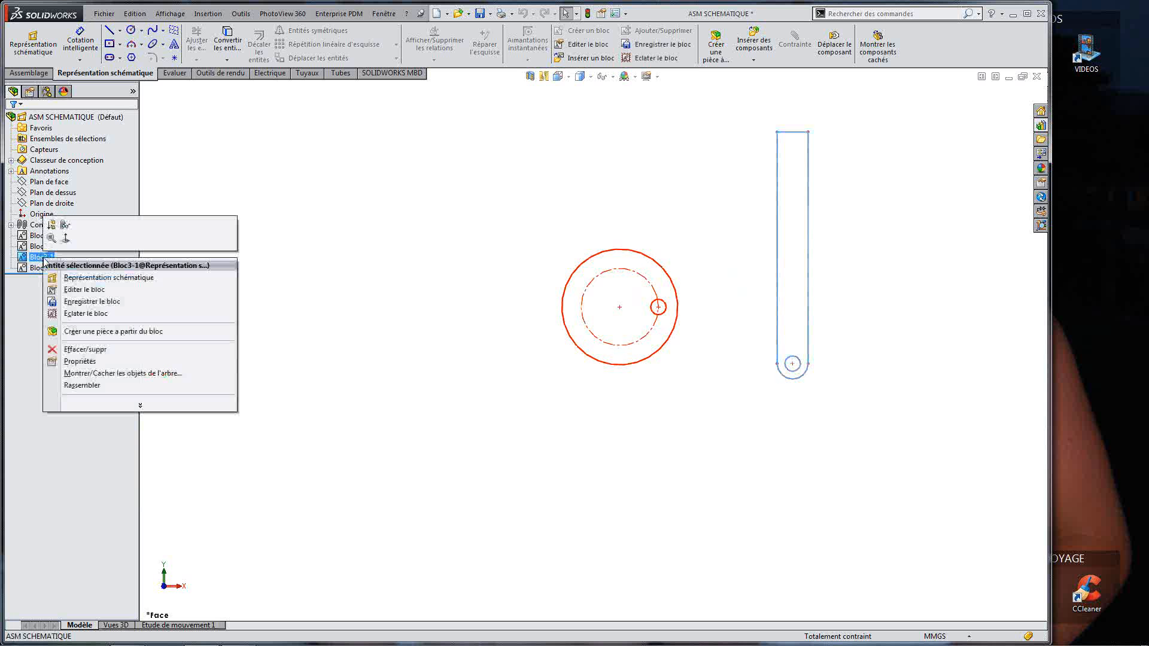
left_click(81, 313)
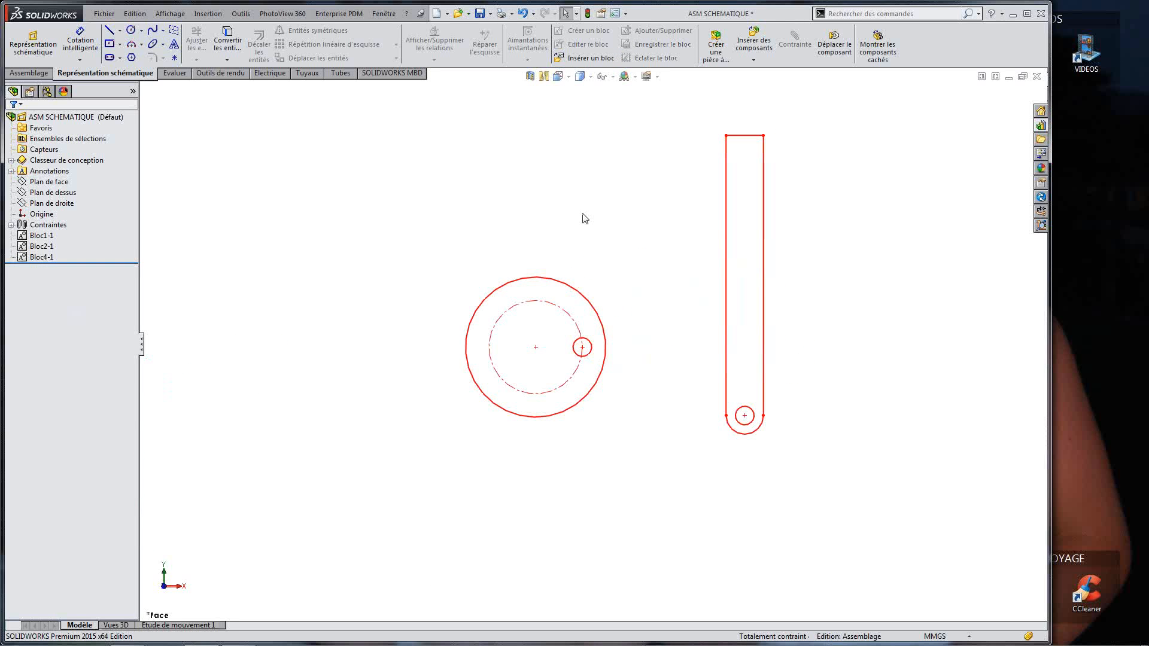
Step: Reopen the layout and draw a vertical construction line in the arm from its circle's centre to the midpoint of the top edge
left_click(729, 218)
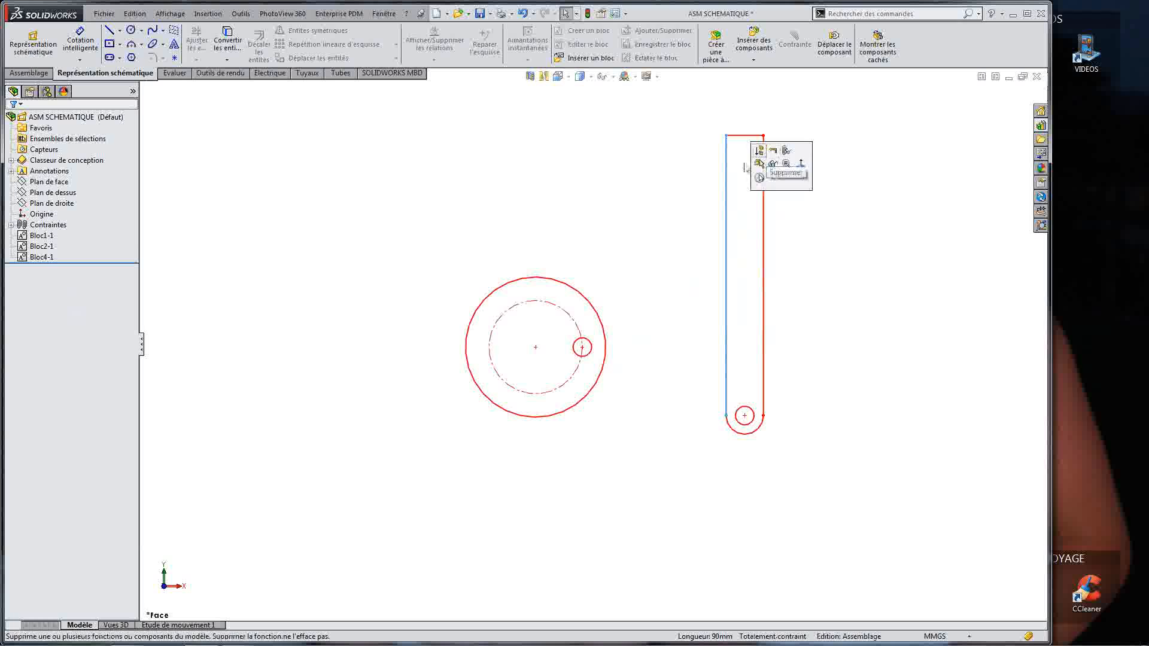
key("Escape")
left_click(50, 56)
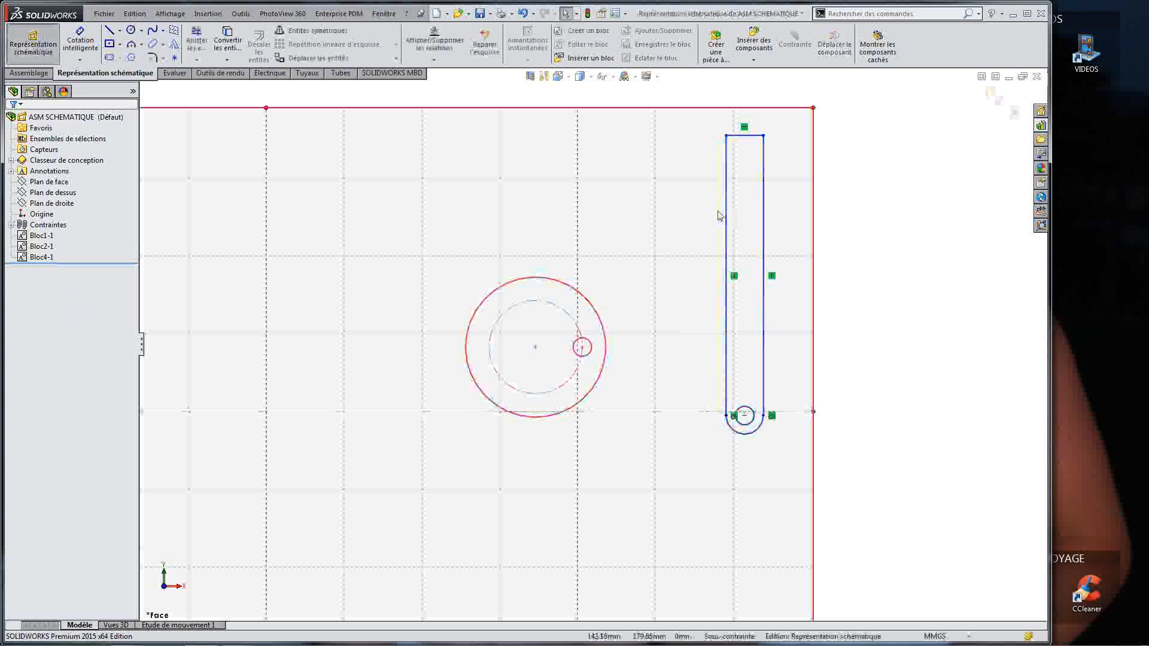
left_click(121, 30)
left_click(144, 56)
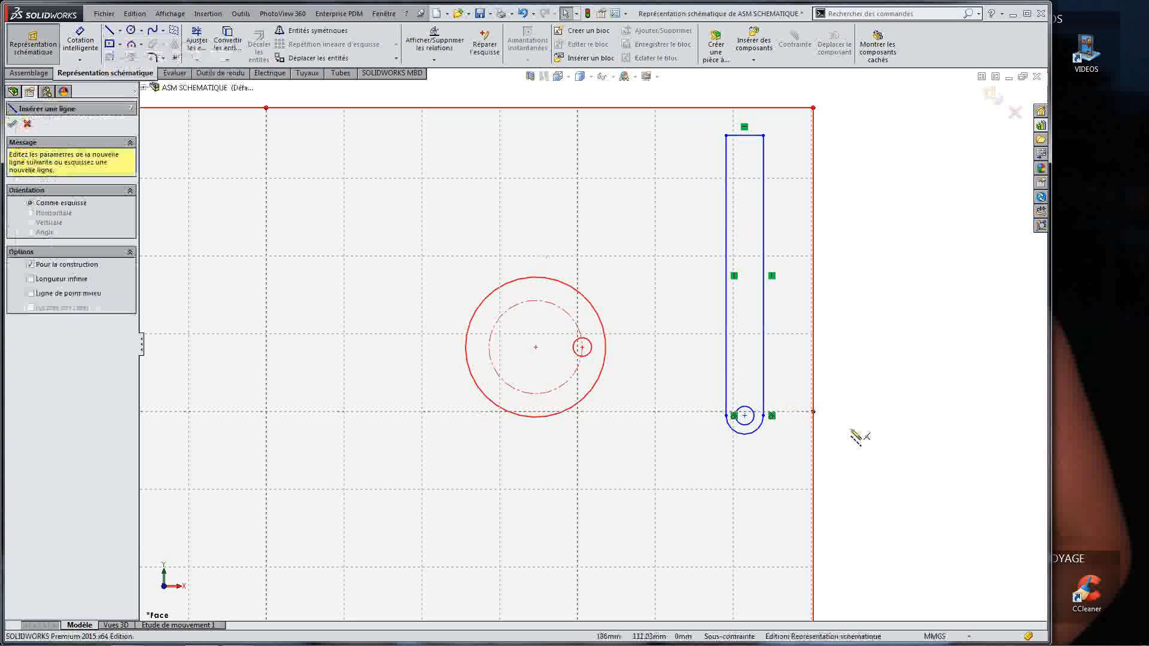
left_click(744, 416)
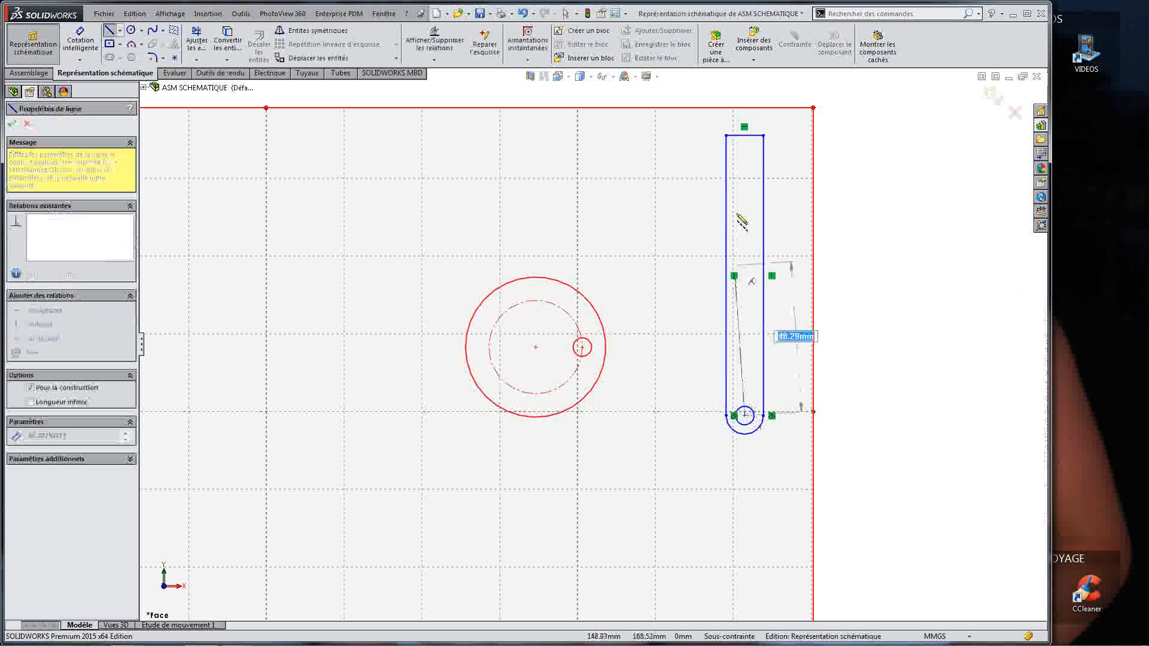
left_click(744, 143)
key("Escape")
Step: Create a block from the arm's outline, its circle and the vertical construction line, keeping the default insertion point
left_click_drag(675, 101, 865, 508)
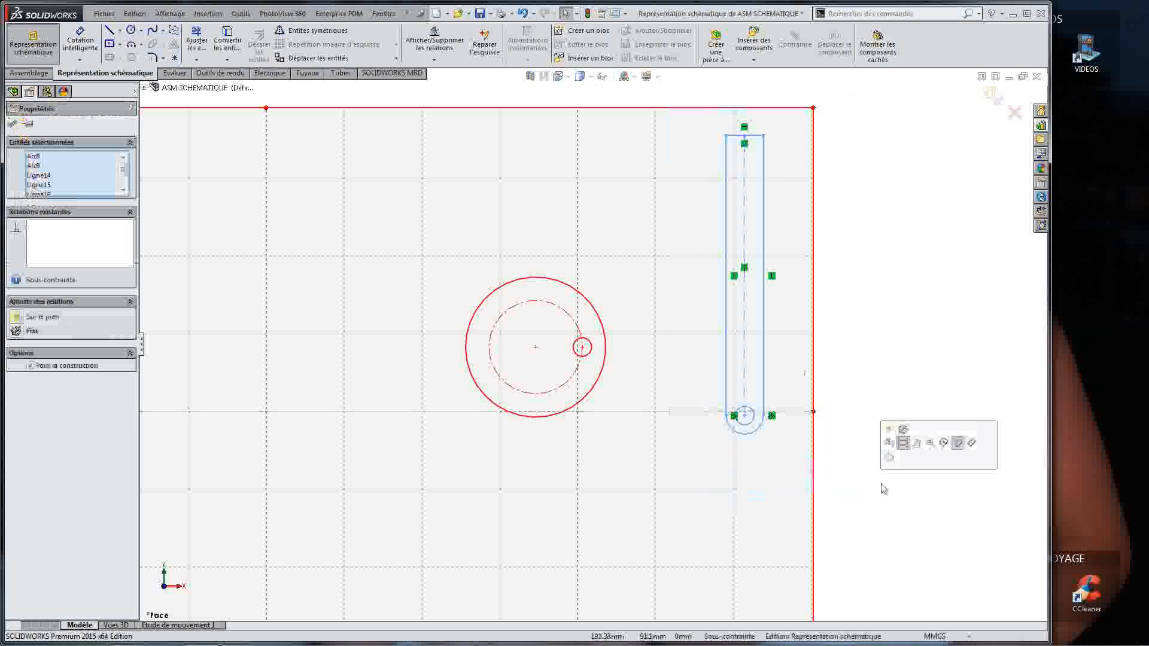
left_click(880, 448)
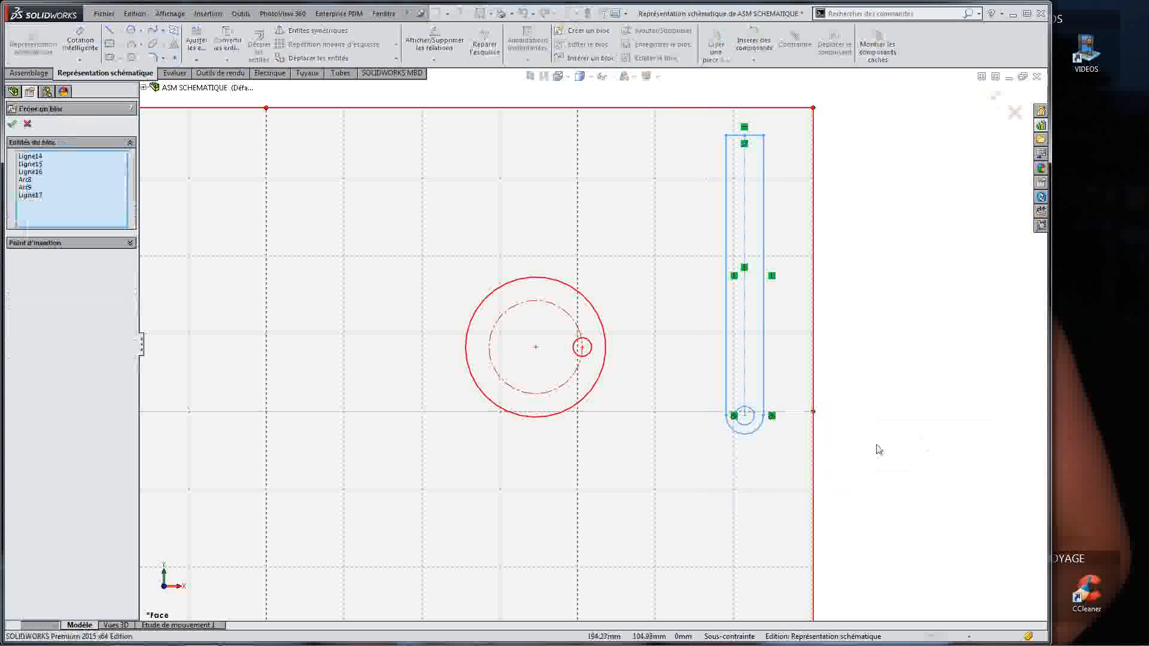
left_click(57, 244)
left_click(12, 125)
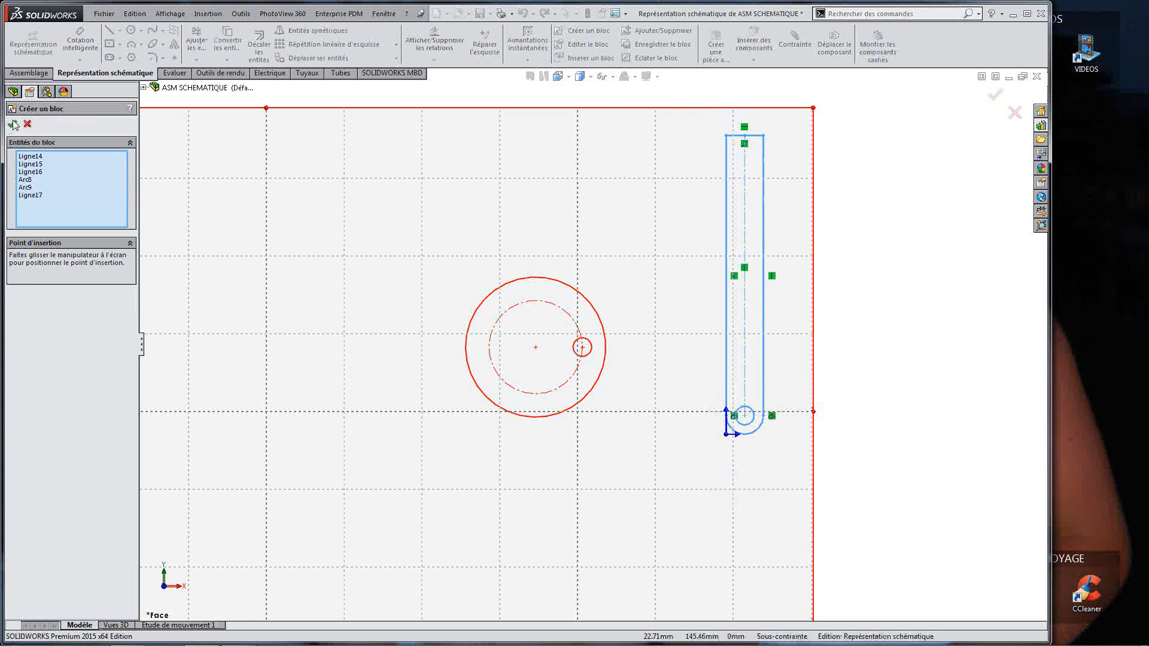
left_click(874, 338)
scroll(590, 345, "up", 5)
scroll(540, 354, "up", 3)
scroll(502, 335, "down", 2)
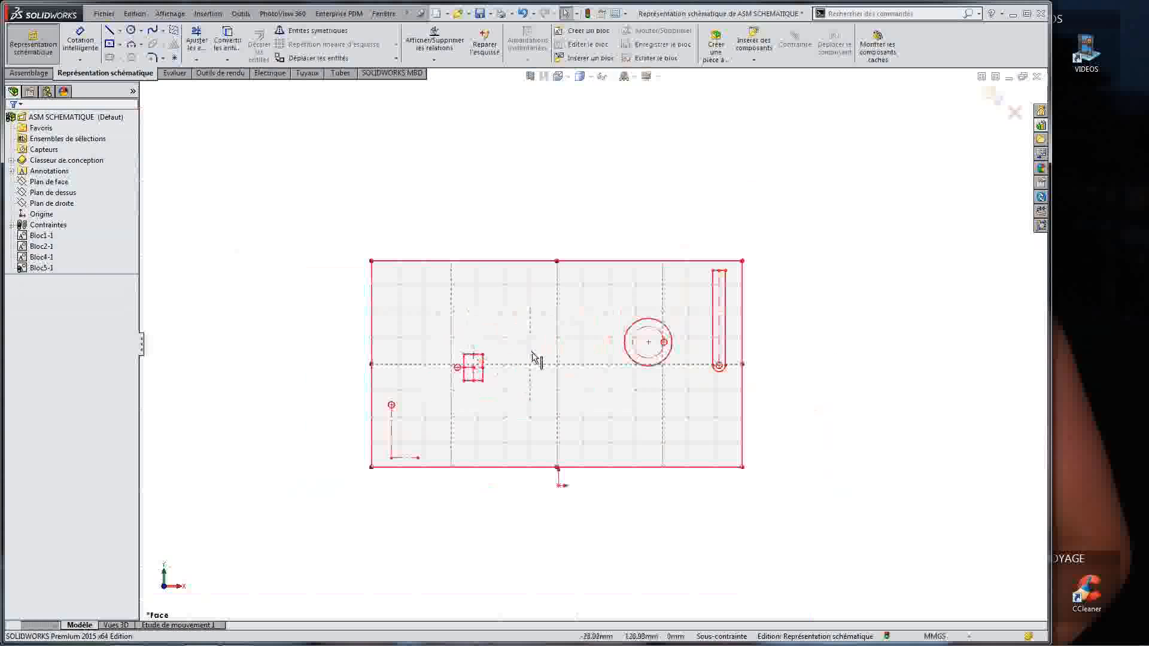
double_click(532, 355)
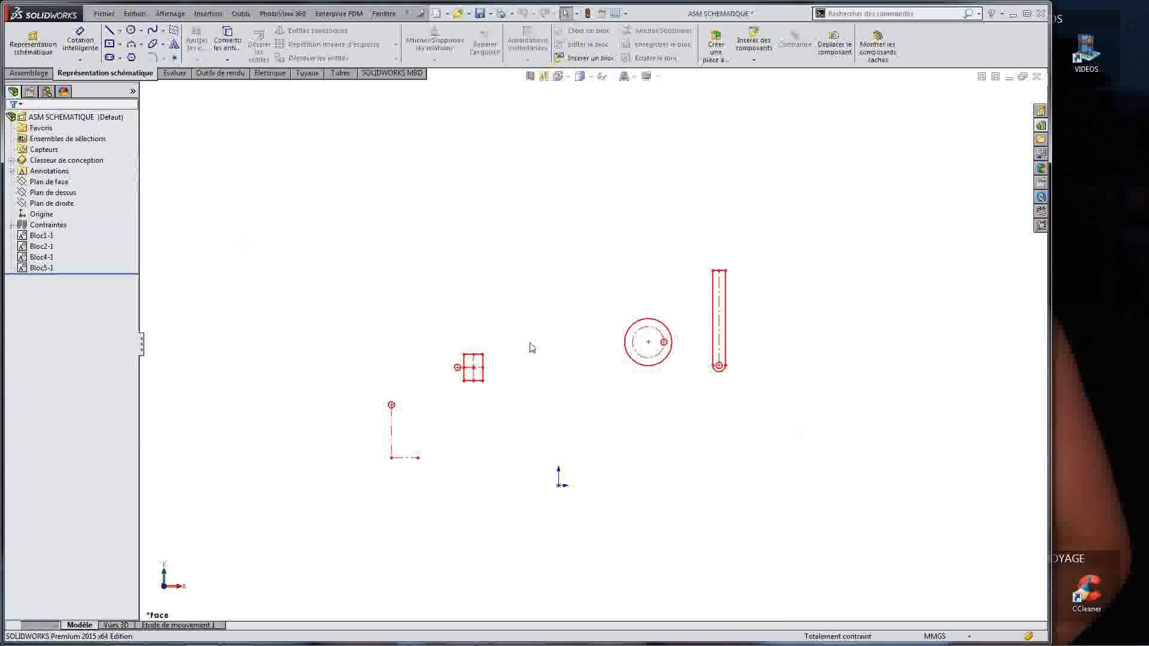
scroll(516, 342, "down", 2)
left_click(31, 42)
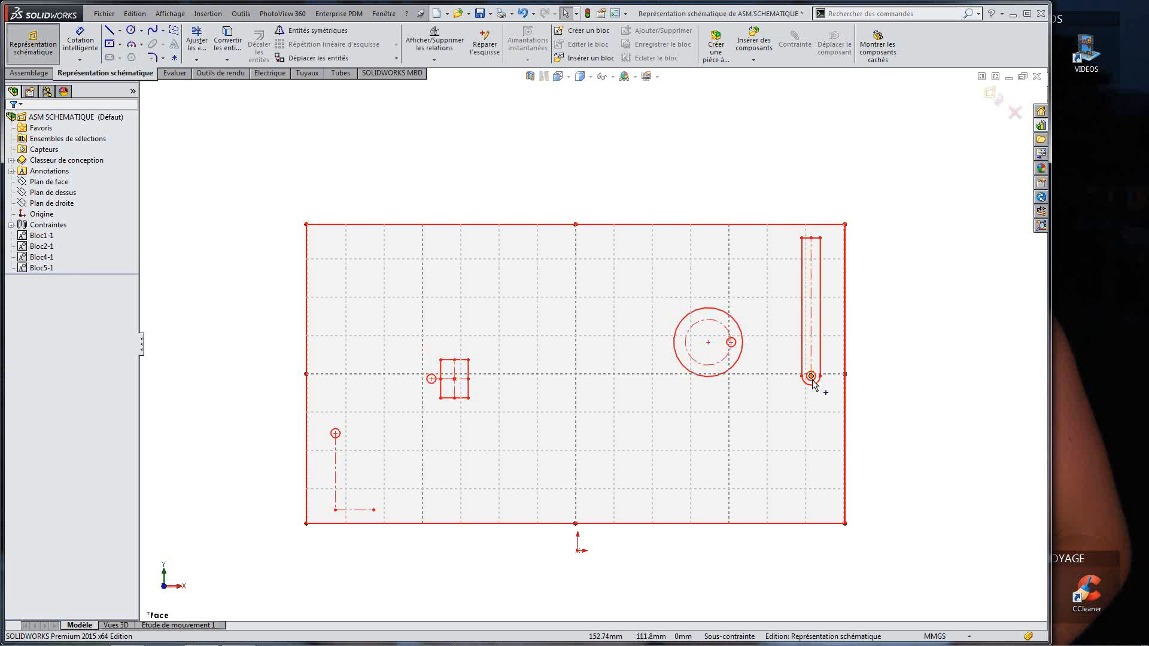
Step: Attach the free end of the L-shaped block's short line to the layout origin and make that line horizontal
left_click_drag(374, 513, 585, 546)
scroll(569, 559, "down", 5)
left_click(569, 472)
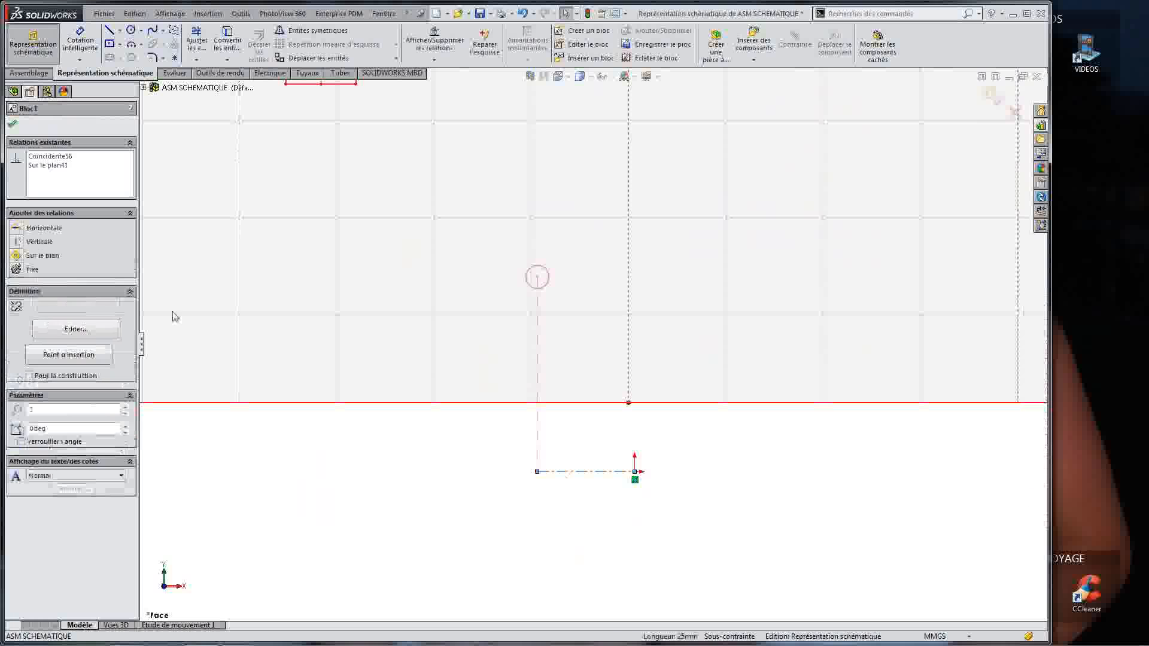
left_click(39, 233)
left_click(854, 518)
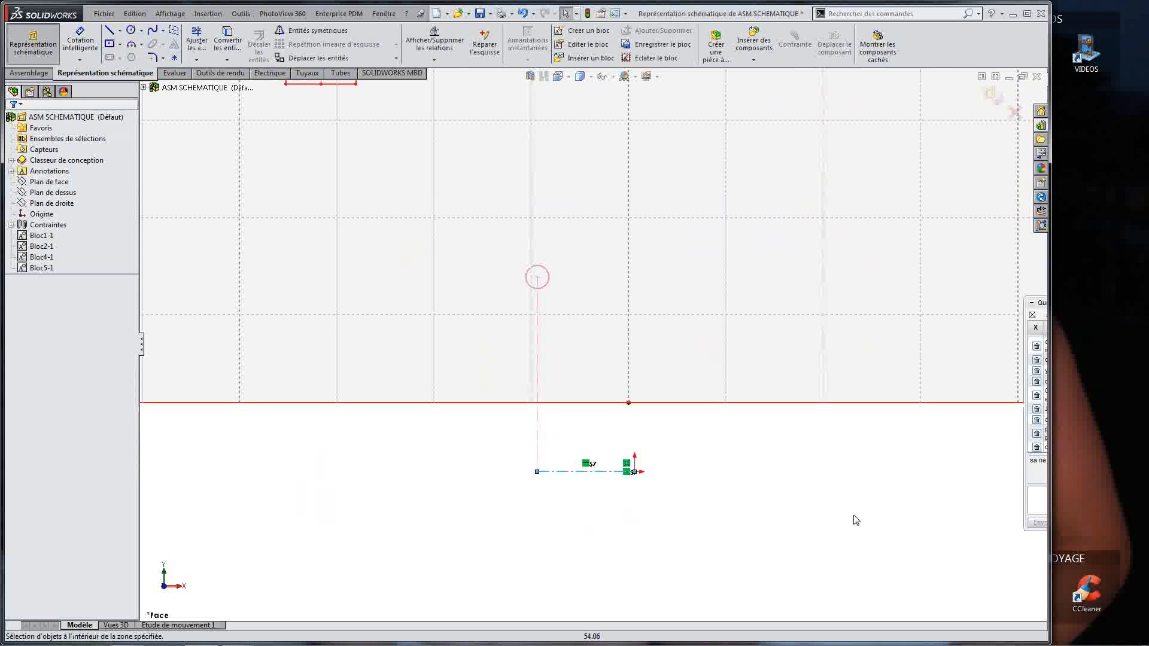
Step: Attach the rectangle block's circle centre to the circle centre at the top of the L-shaped block
scroll(580, 263, "up", 4)
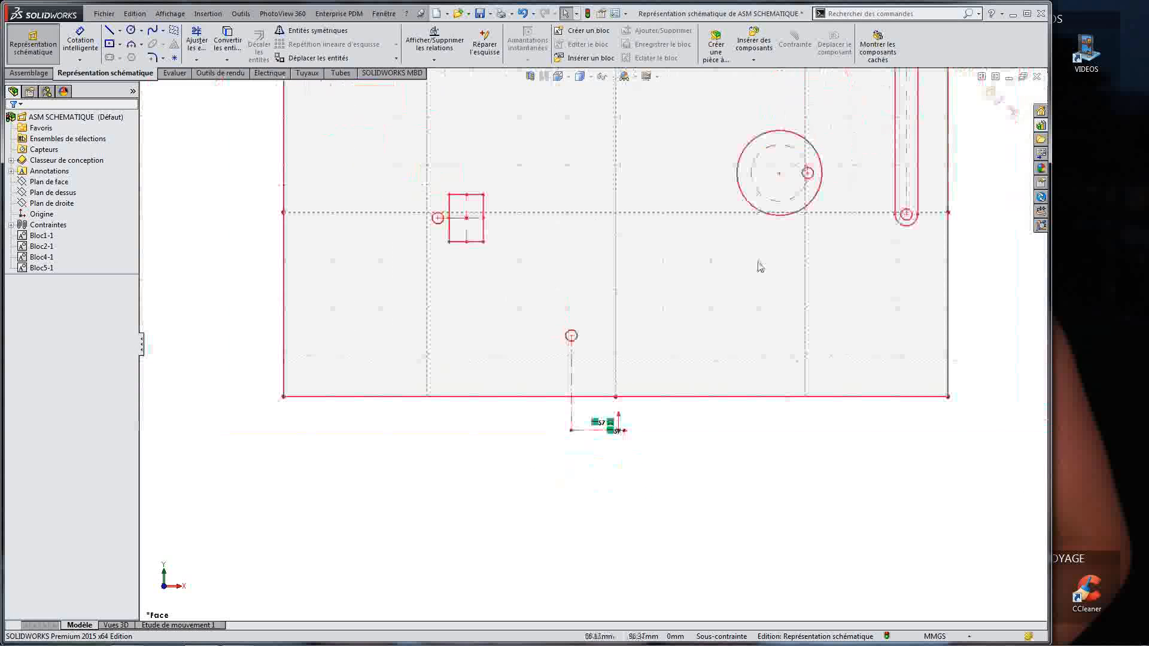
scroll(778, 228, "down", 1)
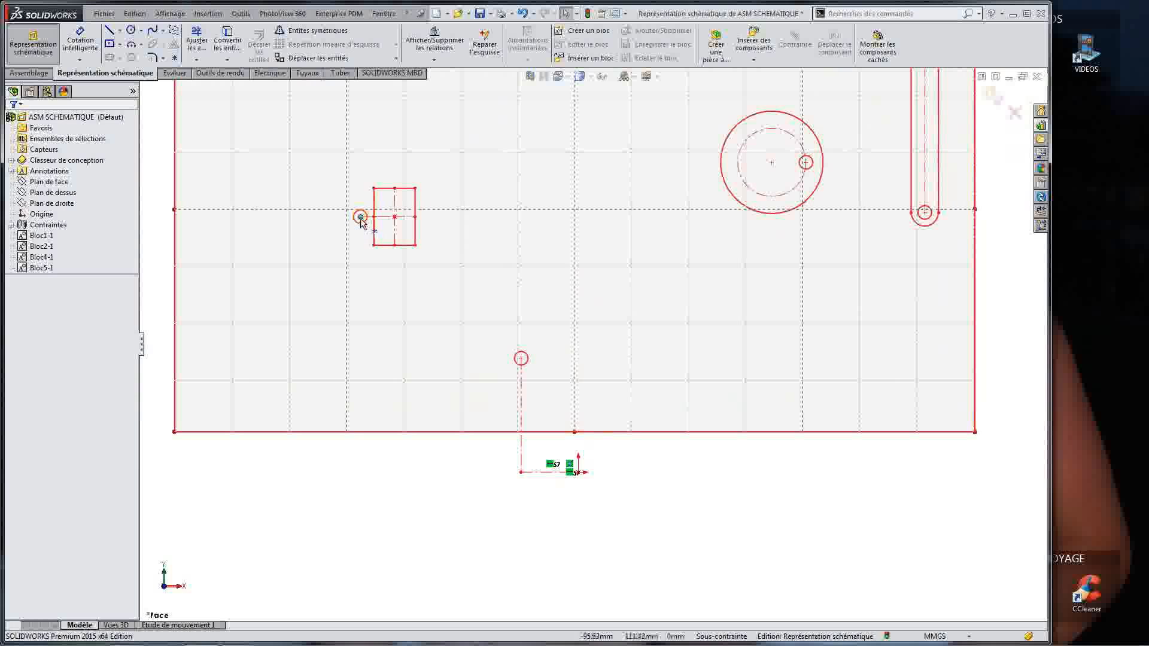
mouse_move(365, 228)
left_mouse_down()
mouse_move(546, 389)
mouse_move(542, 370)
left_mouse_up()
scroll(520, 360, "up", 3)
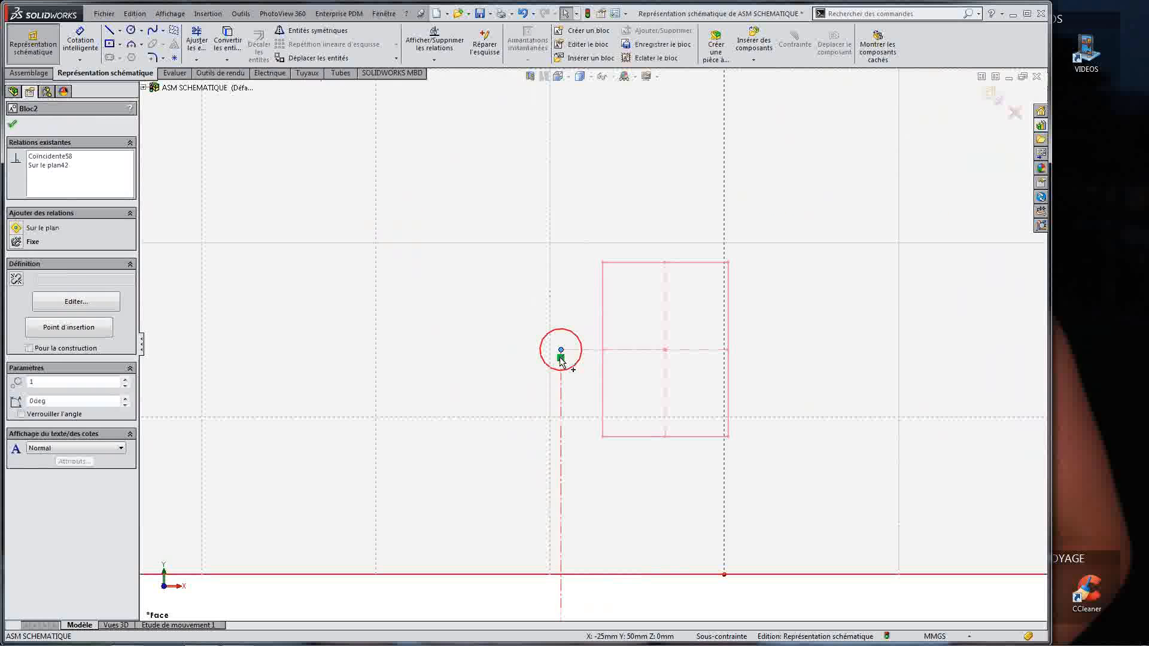
Step: Swing the rectangle block around its pivot circle to an angle of about 40.83°
left_click_drag(673, 357, 637, 281)
scroll(682, 333, "up", 4)
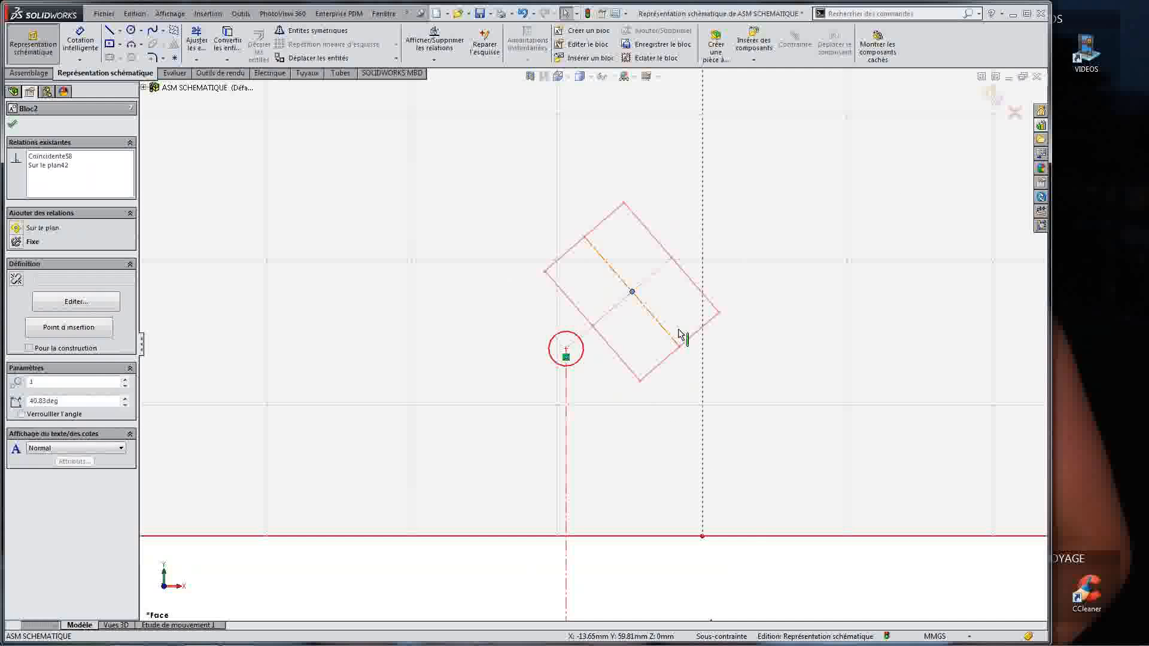
left_click(757, 524)
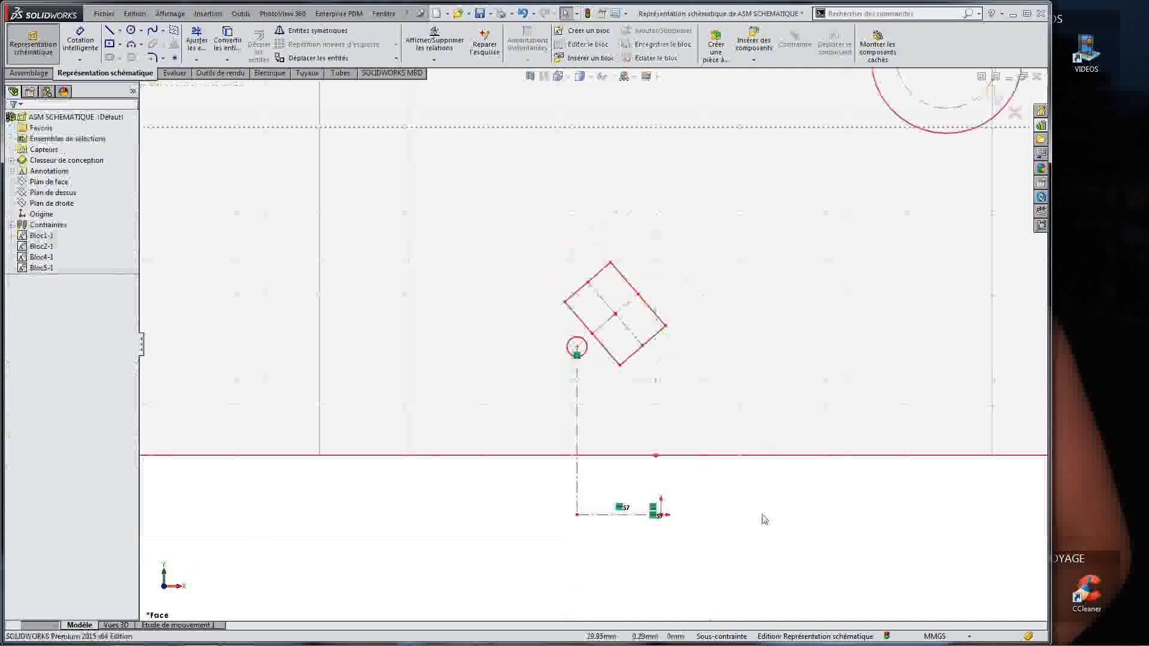
Step: Attach the arm block's circle centre to the centre of the wheel block's small off-centre circle
scroll(710, 285, "up", 3)
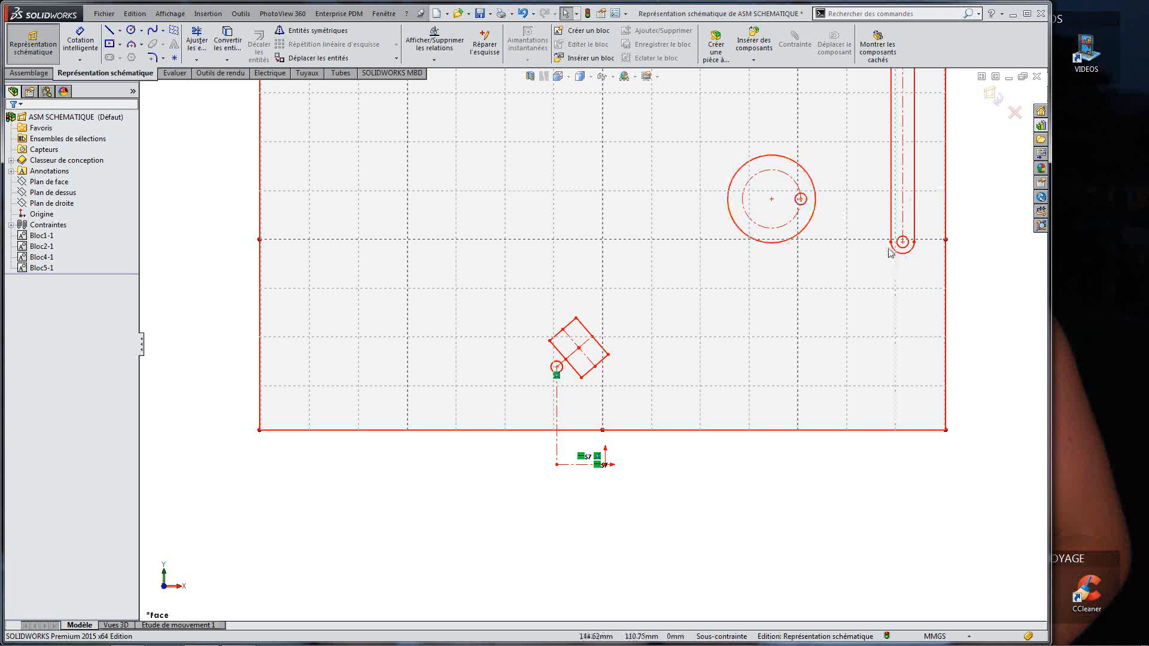
mouse_move(900, 244)
left_mouse_down()
mouse_move(799, 198)
mouse_move(708, 385)
left_mouse_up()
scroll(718, 299, "down", 4)
Step: Make the arm block's centreline collinear with the rectangle block's long centreline
left_click(718, 284)
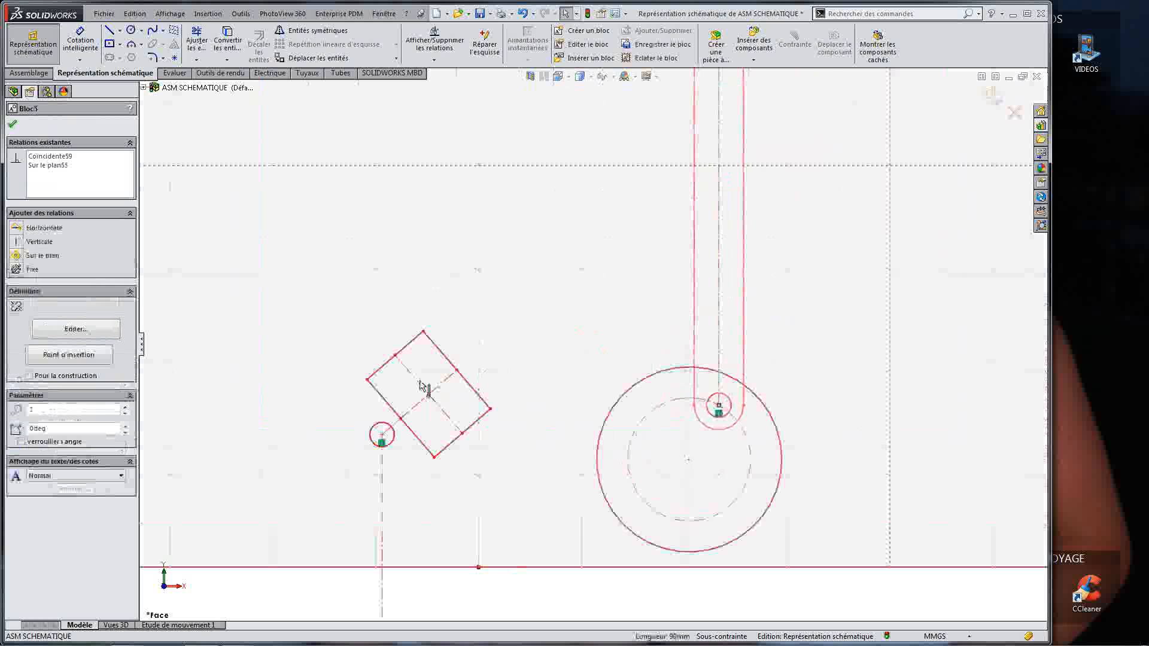
left_click(421, 386, "ctrl")
left_click(37, 345)
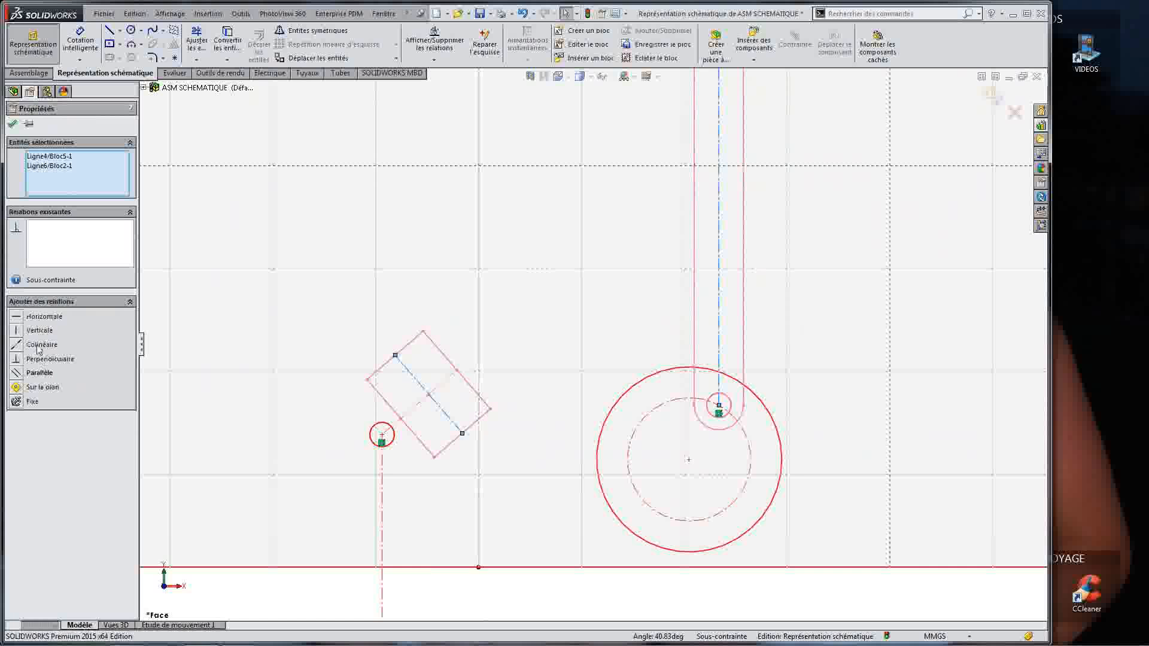
scroll(502, 465, "up", 3)
scroll(503, 465, "down", 3)
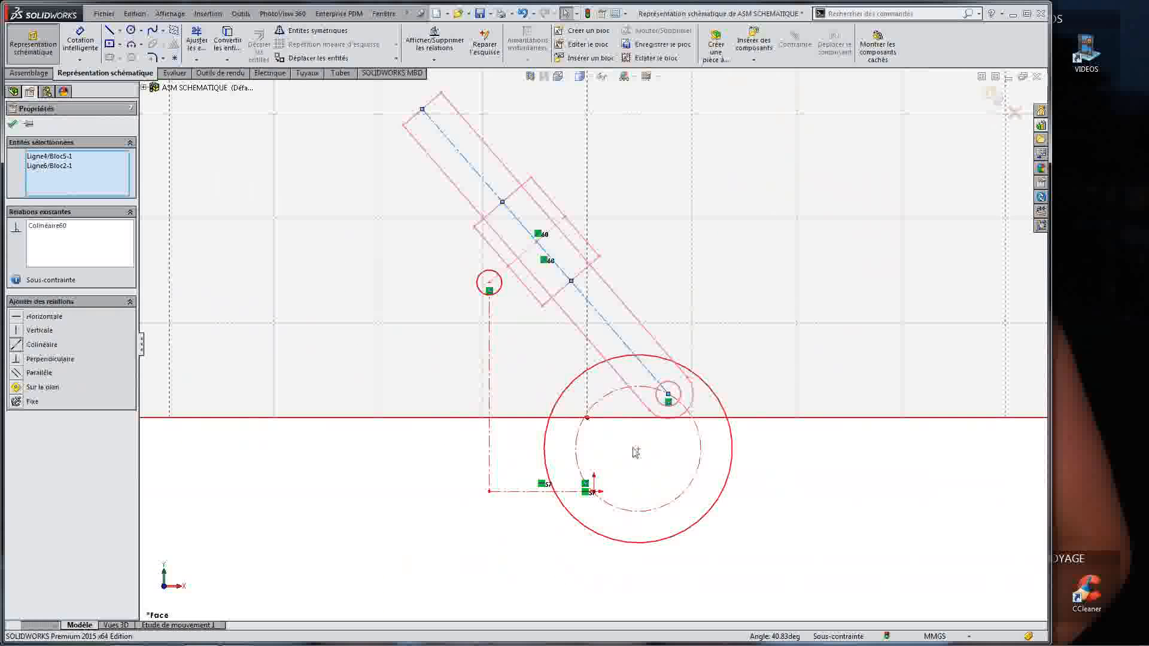
Step: Try to make the wheel's centre coincident with the L-shaped block's end point at the origin, and undo it
left_click(638, 450)
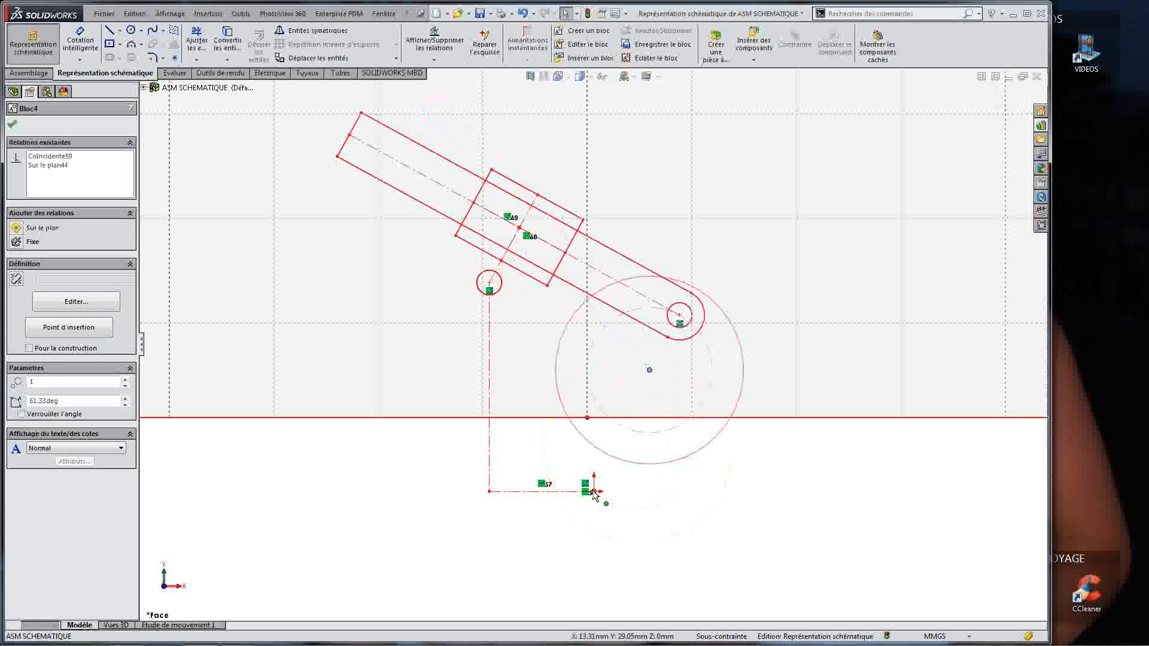
left_click(594, 492, "ctrl")
left_click(51, 358)
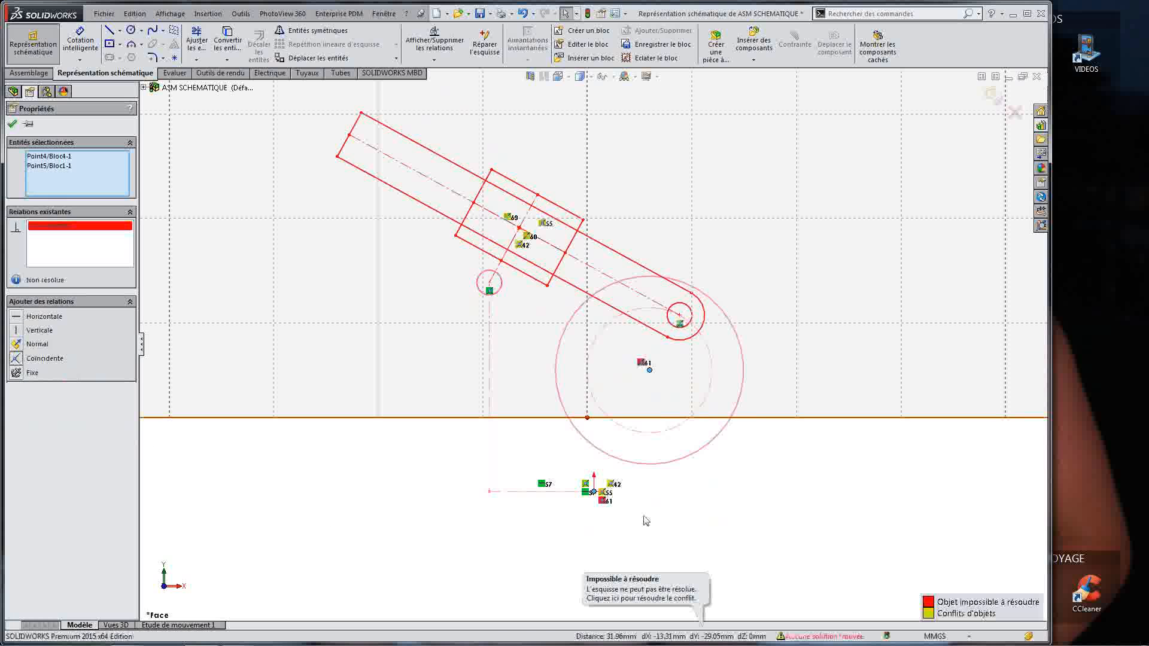
key("ctrl+z")
Step: Move the rectangle block by its corner to check how the linked arm and wheel follow
left_click(651, 370)
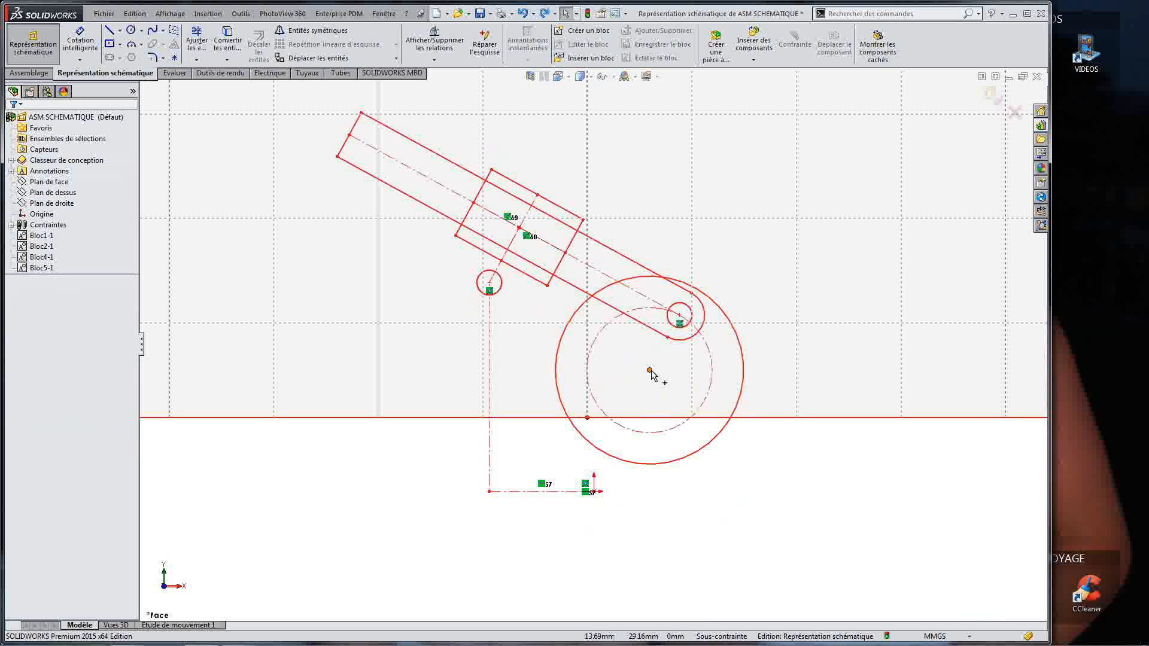
mouse_move(650, 371)
left_mouse_down()
mouse_move(582, 318)
mouse_move(648, 370)
left_mouse_up()
key("z")
left_click(697, 214)
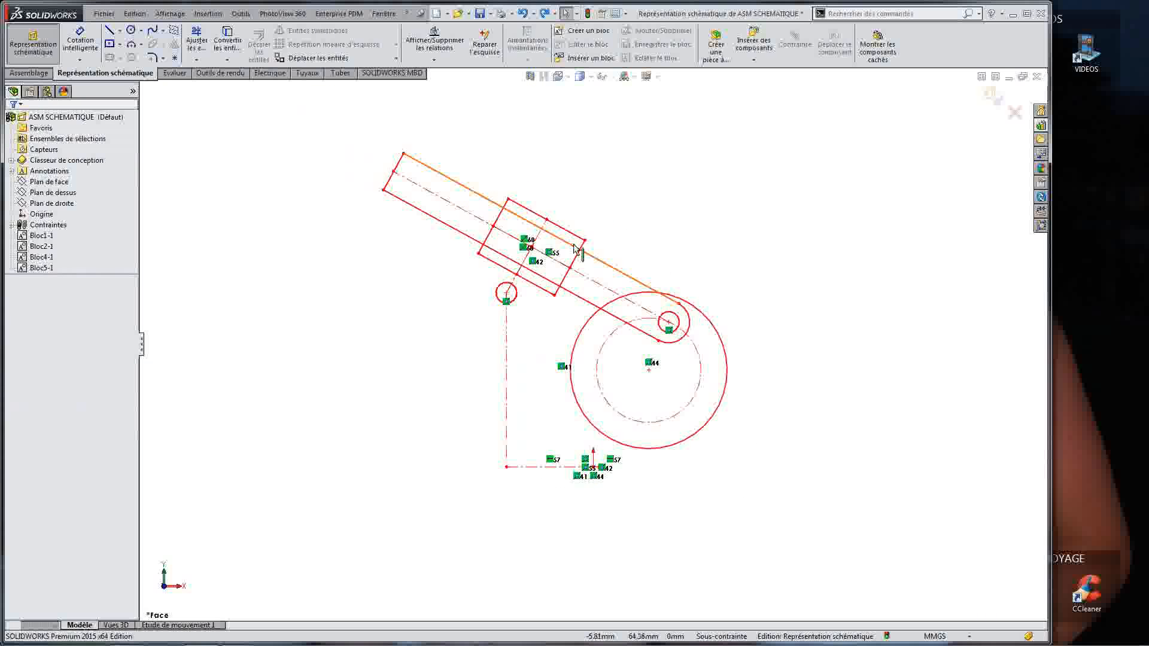
mouse_move(584, 241)
left_mouse_down()
mouse_move(616, 348)
mouse_move(593, 255)
left_mouse_up()
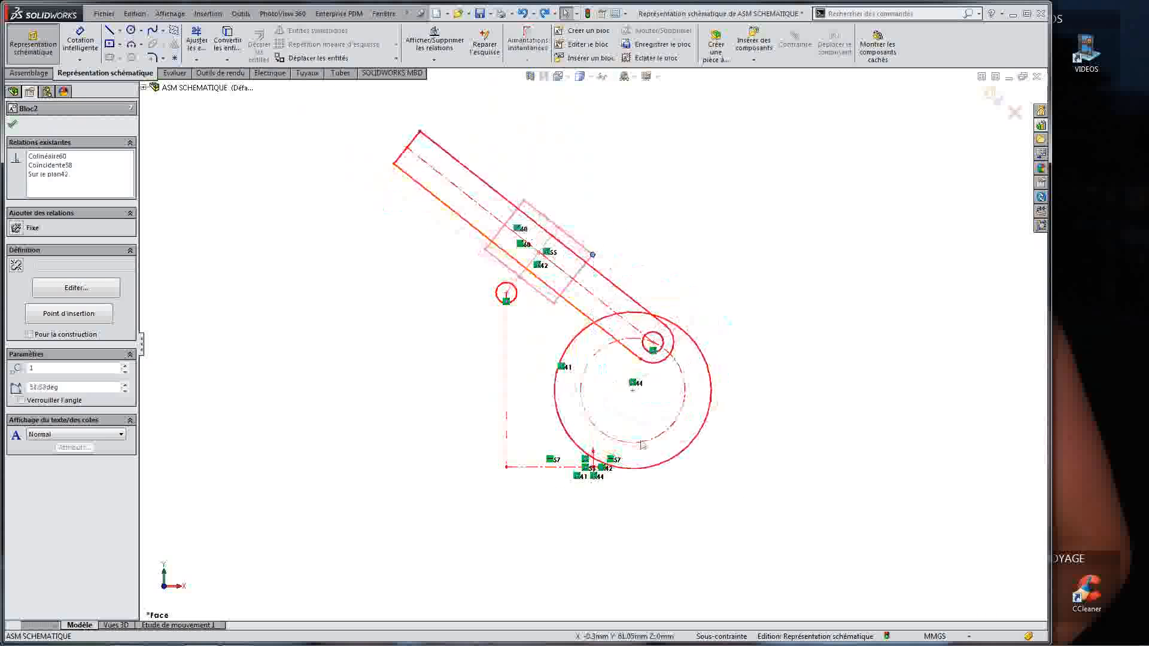
left_click(627, 546)
Step: Try to constrain the wheel's centre directly to the assembly's origin point, and undo the relation
left_click(633, 390)
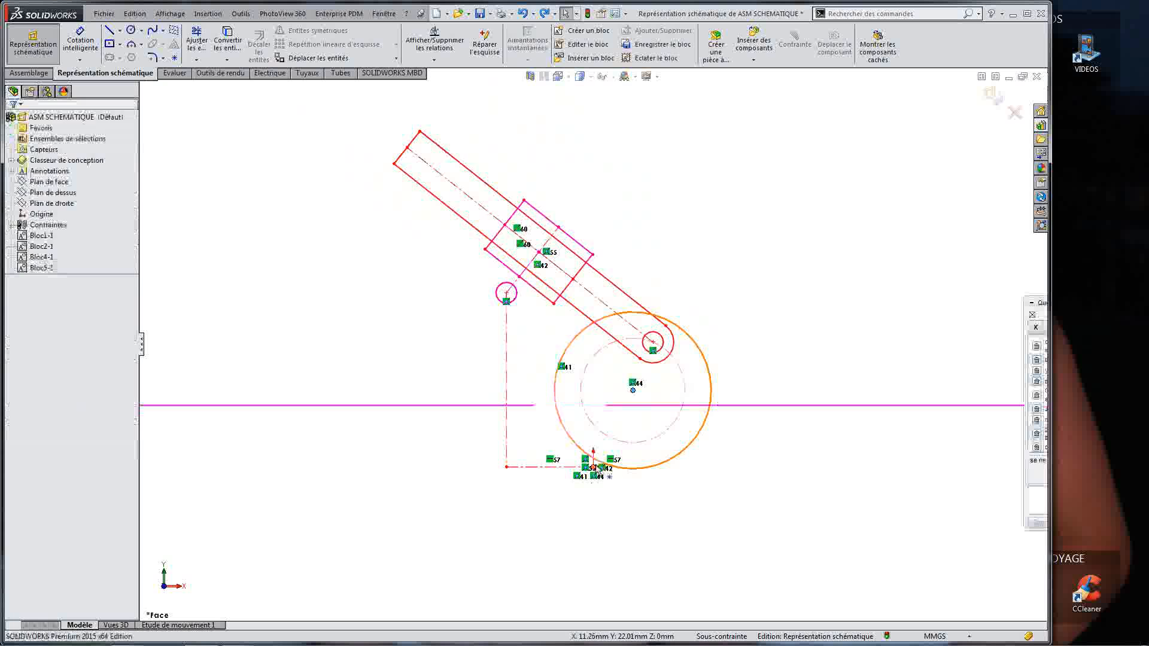
left_click(592, 467, "ctrl")
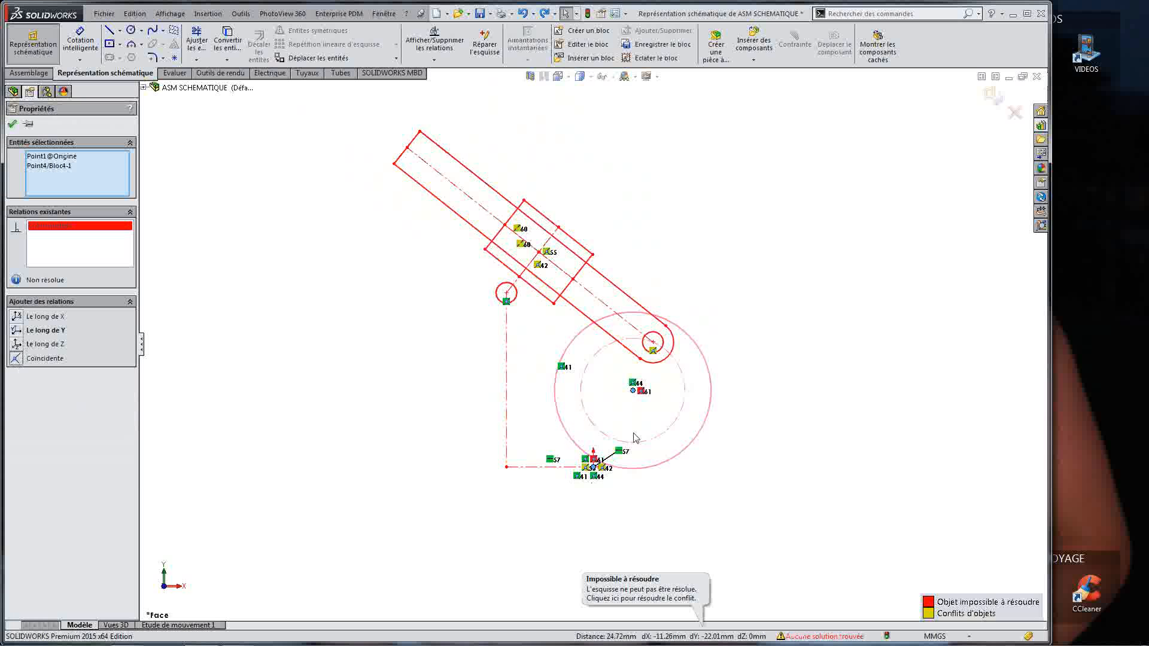
key("ctrl+z")
Step: Delete the relation on the wheel's centre and the coincidence between the wheel's small circle and the arm's circle
scroll(706, 371, "down", 3)
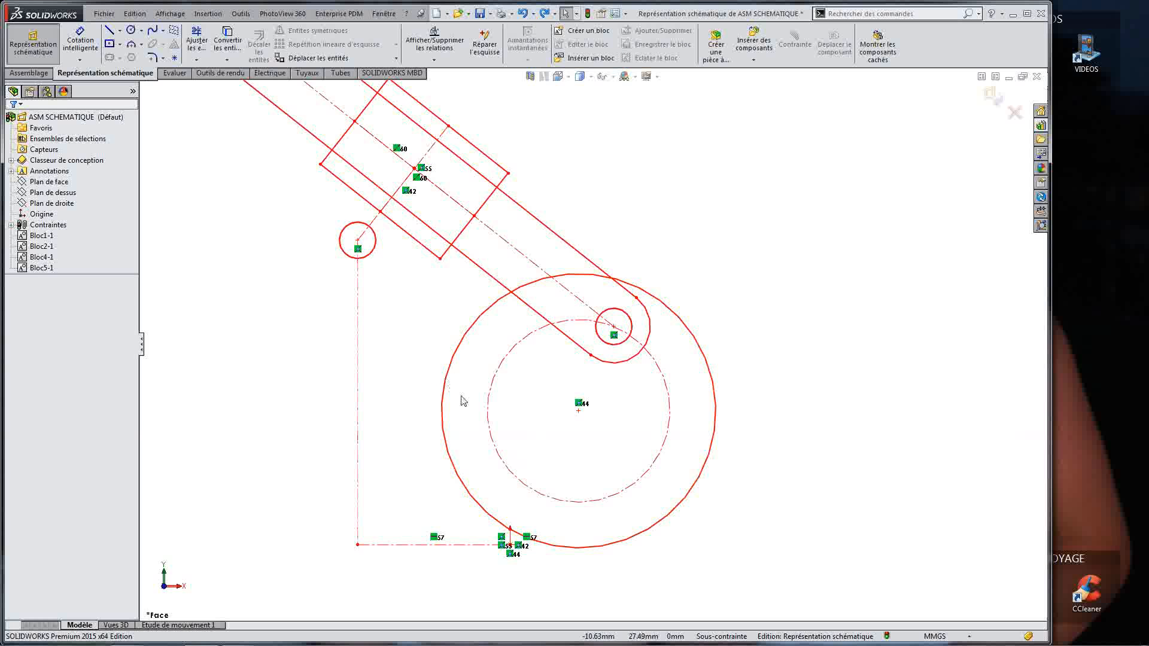
left_click(578, 402)
key("Delete")
left_click_drag(577, 413, 589, 461)
left_click(614, 335)
key("Delete")
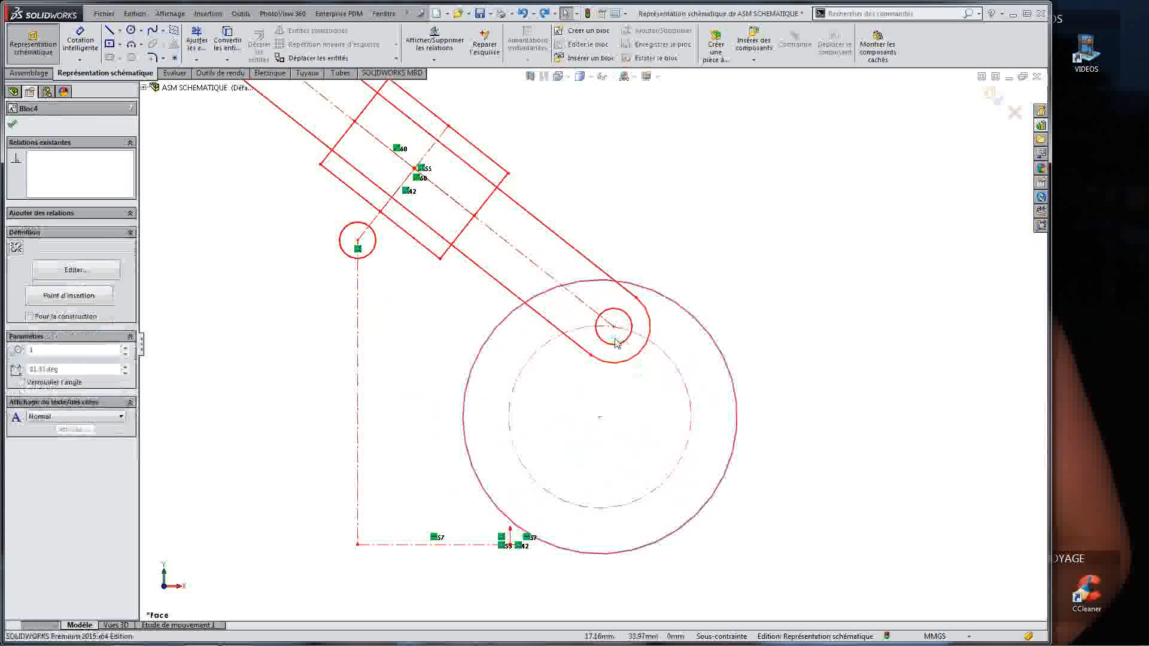
Step: Move the freed wheel block close to the layout origin
left_click_drag(614, 335, 531, 500)
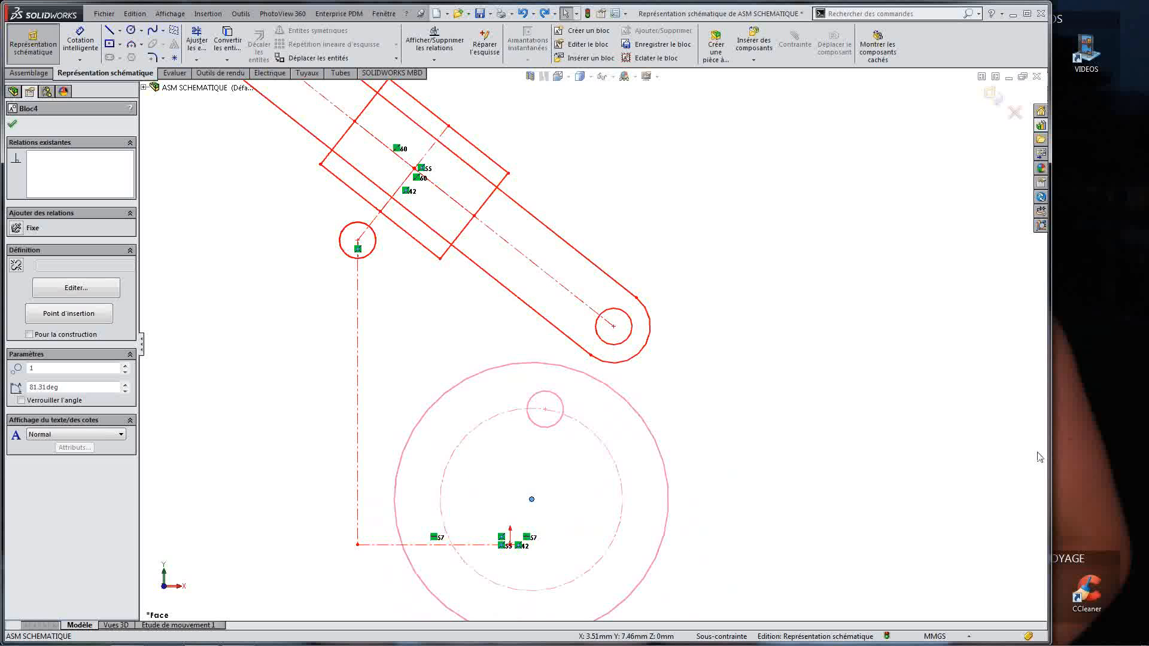
scroll(684, 490, "up", 4)
scroll(653, 479, "down", 5)
key("Escape")
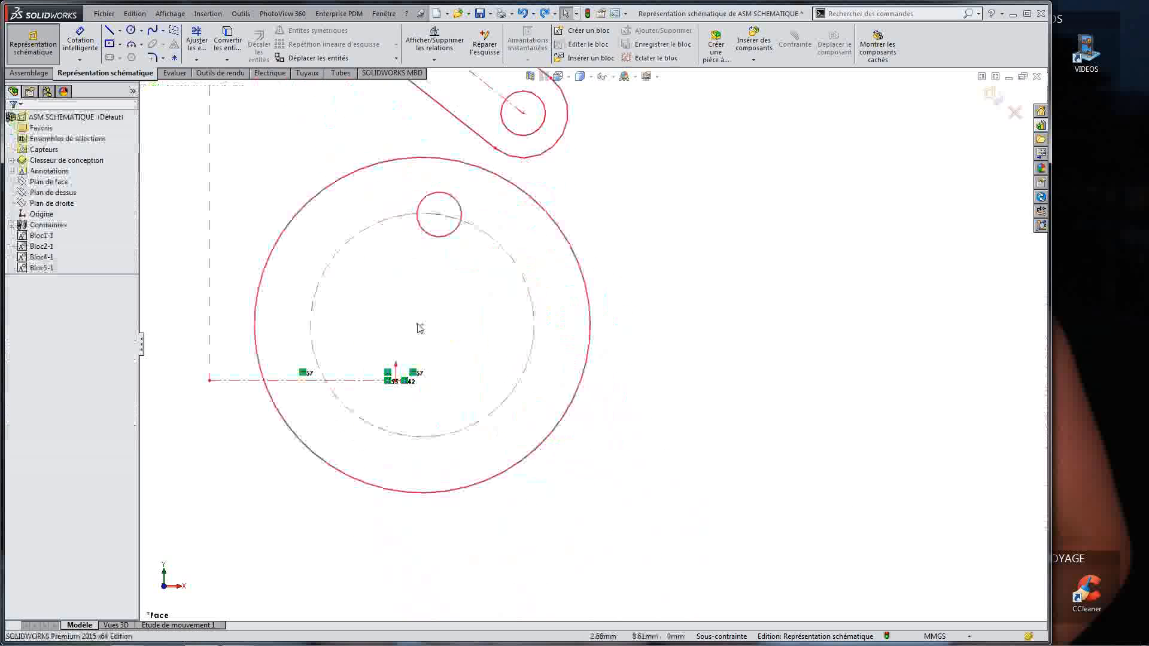
scroll(426, 330, "up", 4)
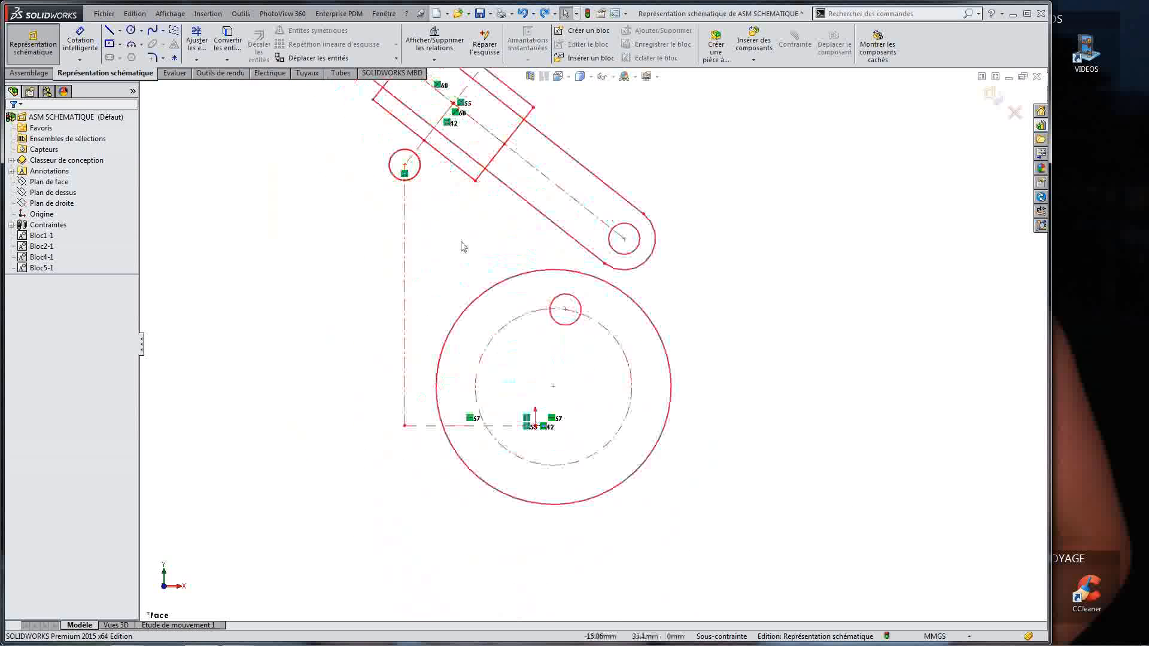
Step: Reattach the wheel's small circle to the arm's circle and test the motion with the rectangle block's corner
scroll(664, 300, "down", 2)
left_click_drag(557, 359, 622, 288)
left_click(529, 531)
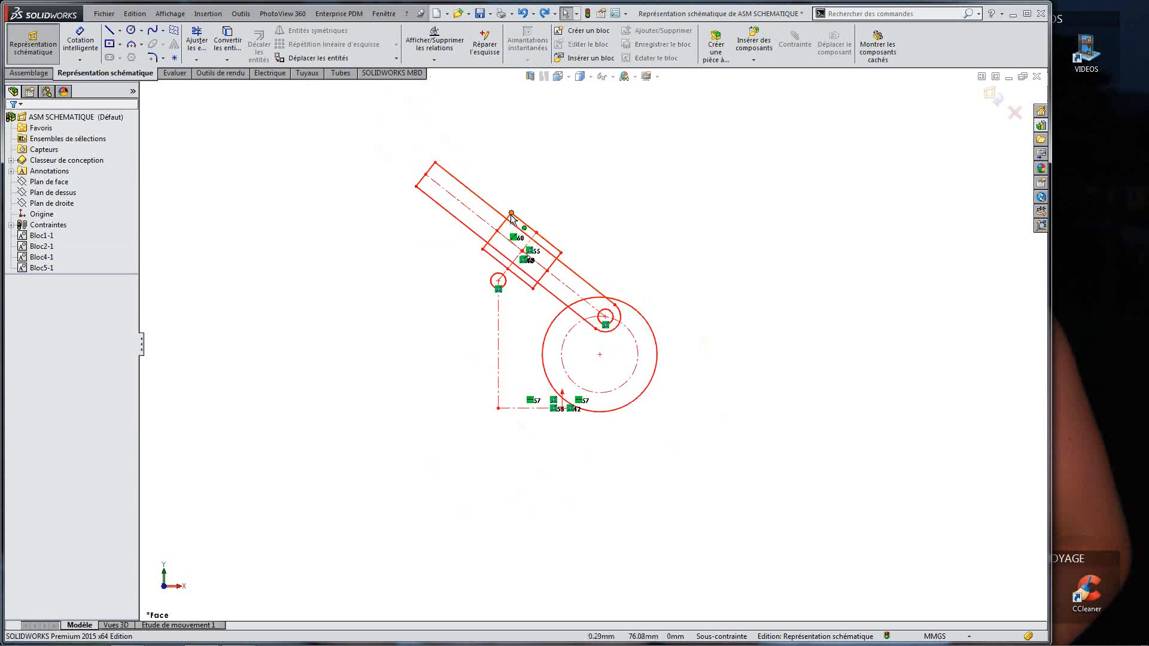
left_click_drag(513, 215, 518, 192)
left_click(720, 416)
Step: Separate the wheel from the arm and attach the wheel's centre to the layout origin
left_click_drag(599, 363, 596, 413)
left_click(636, 458)
left_click(651, 486)
left_click_drag(543, 375, 635, 415)
left_click(644, 423)
Step: Make the arm's circle centre coincident with the centre of the wheel's small off-centre circle
left_click(631, 351)
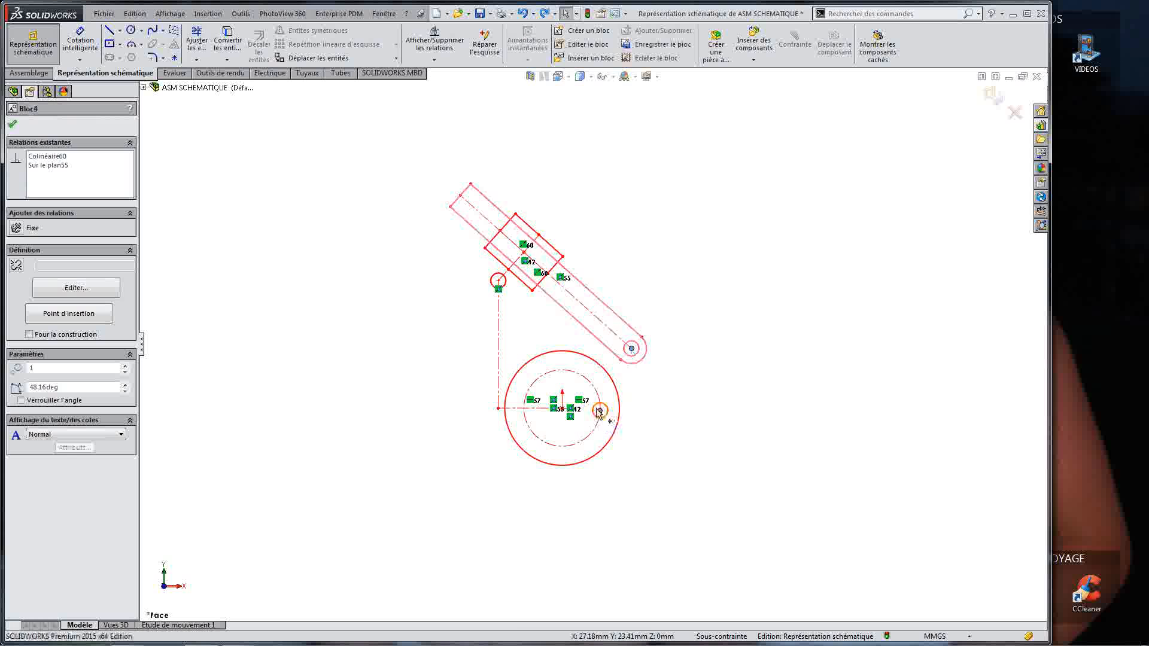
left_click(600, 410, "ctrl")
left_click(418, 419)
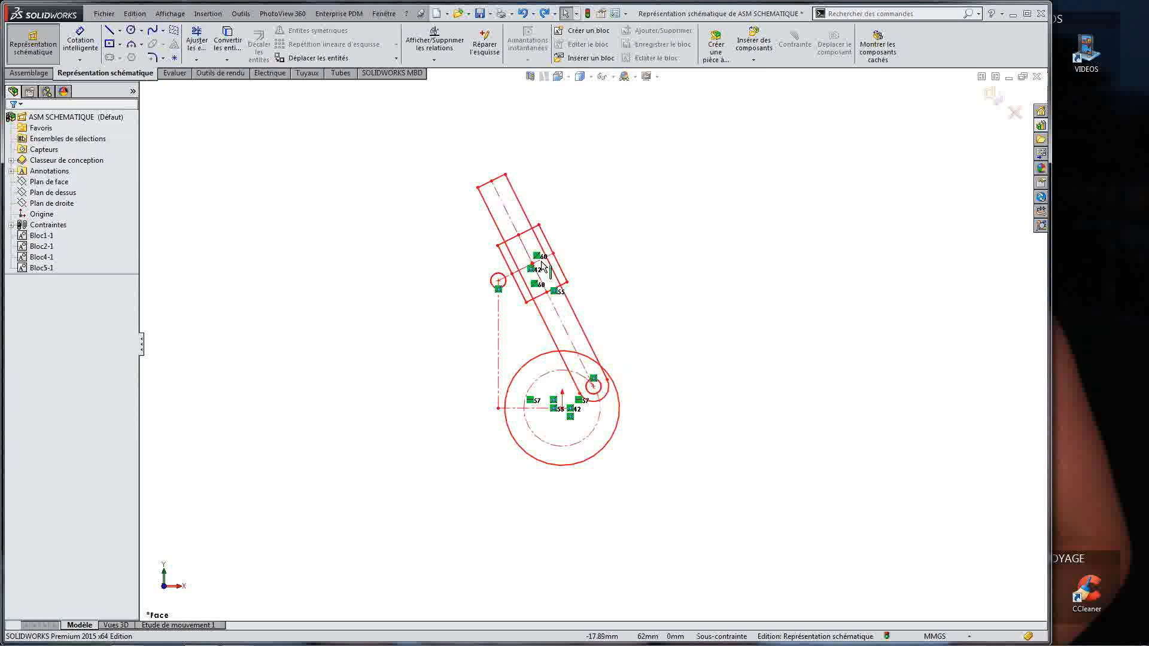
Step: Turn the wheel by its small circle to test the mechanism, and close the layout sketch
left_click_drag(595, 391, 693, 332)
scroll(605, 318, "up", 1)
scroll(620, 204, "down", 1)
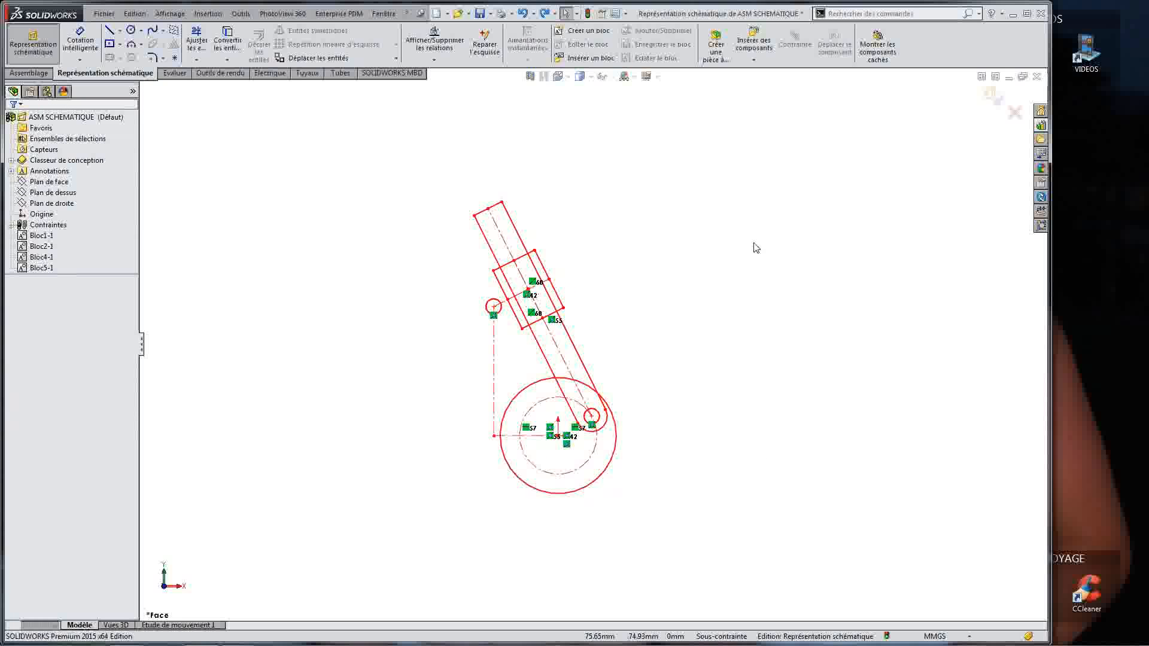
double_click(733, 289)
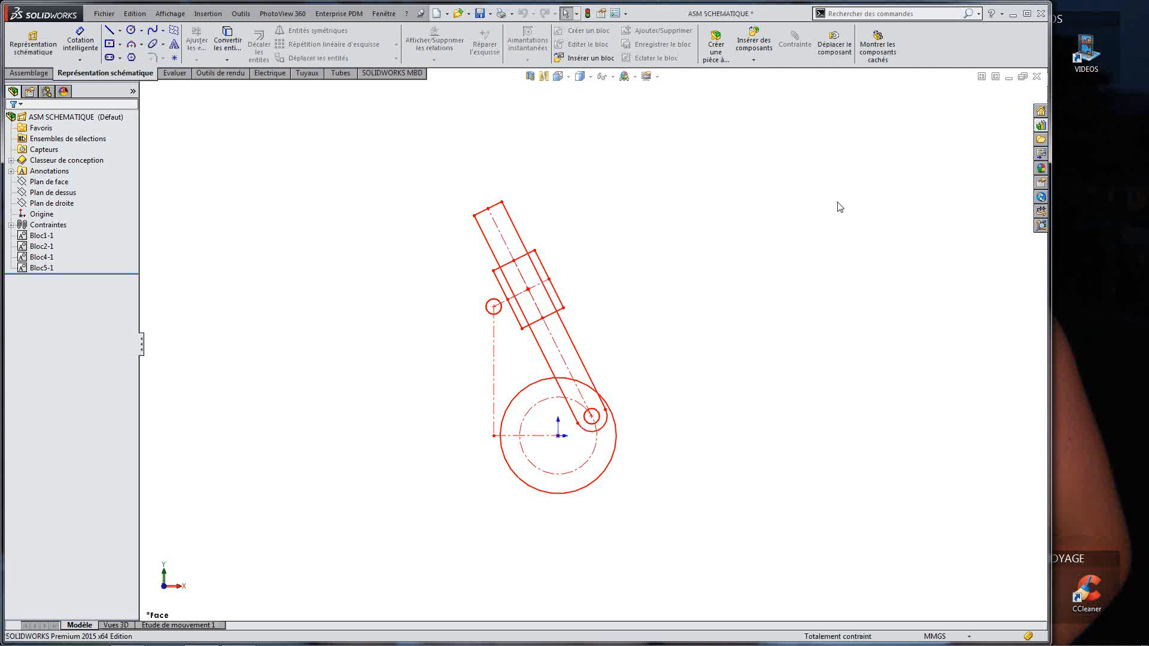
scroll(594, 319, "up", 2)
scroll(590, 297, "down", 2)
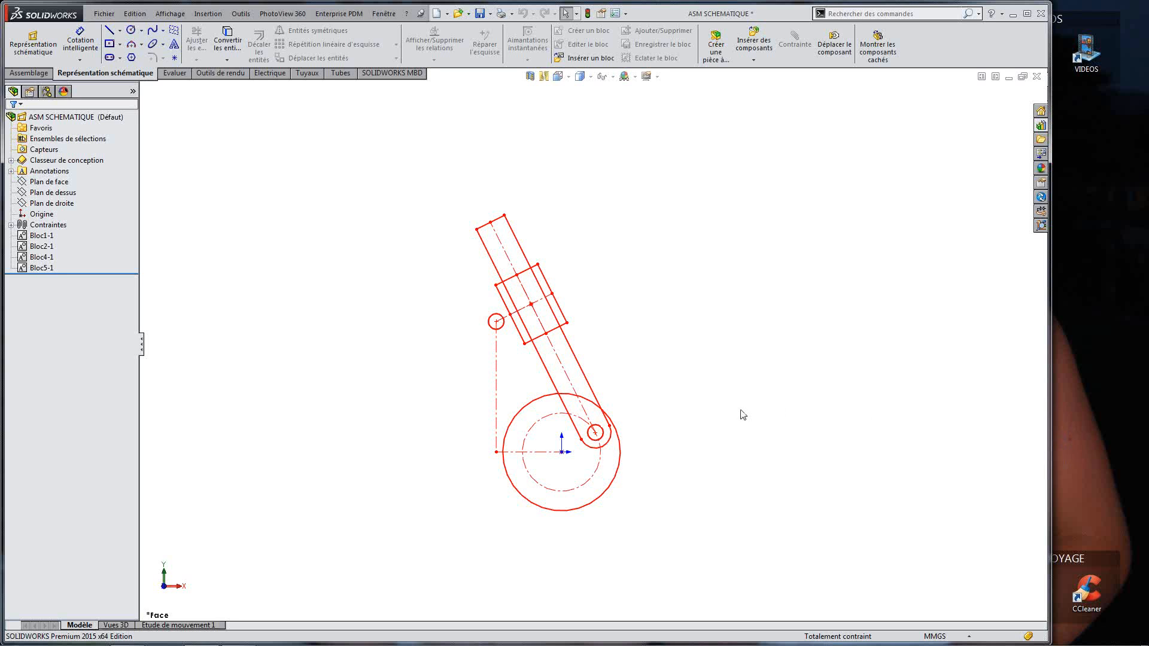
Step: Highlight Bloc1-1, Bloc2-1, Bloc4-1 and Bloc5-1 in turn to identify which part outline each block represents
key("ctrl")
key("ctrl")
left_click(29, 236)
left_click(34, 236)
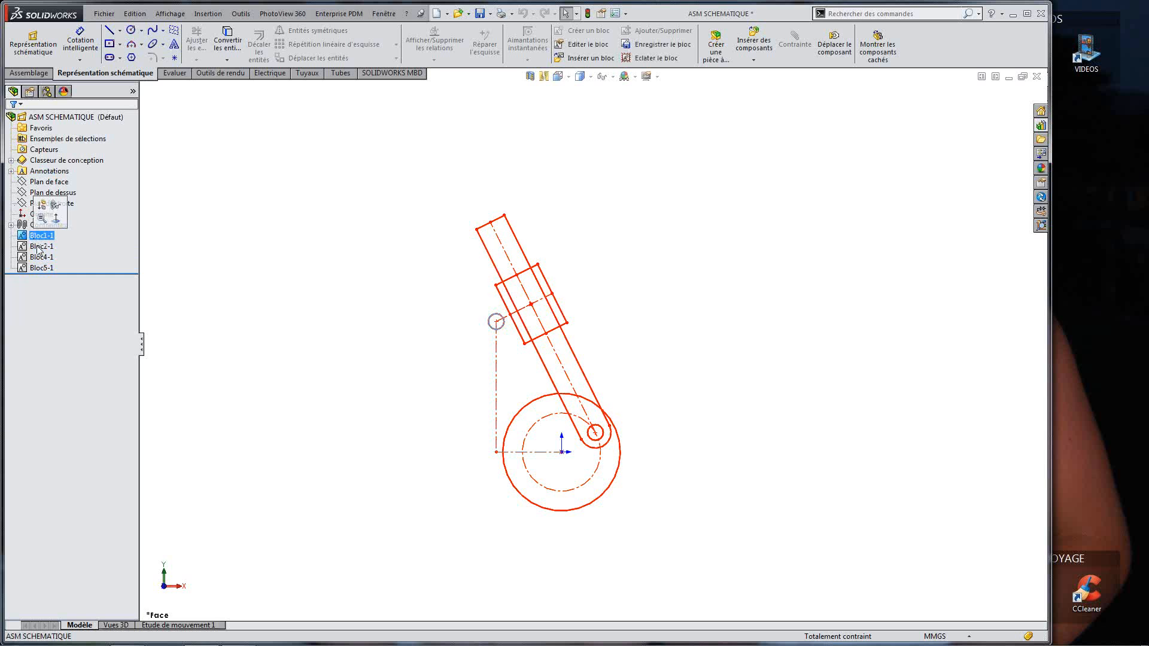
left_click(38, 247)
left_click(37, 258)
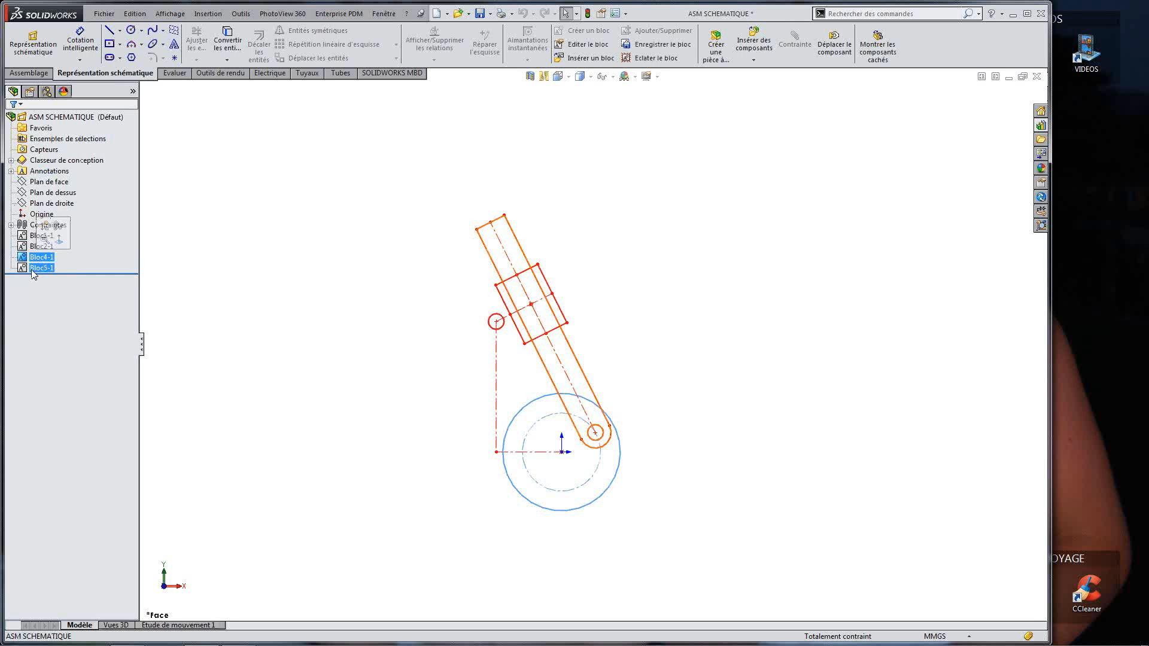
left_click(33, 268)
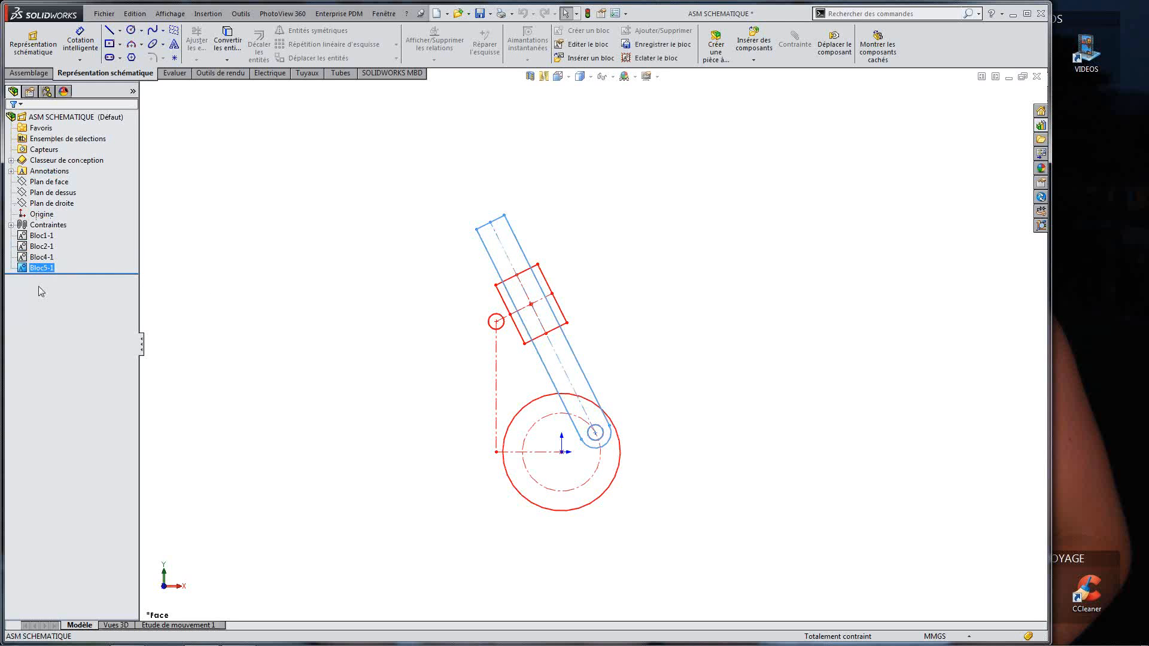
Step: Create a part from the wheel block Bloc4-1, keeping the default block-to-part constraint
left_click(33, 260)
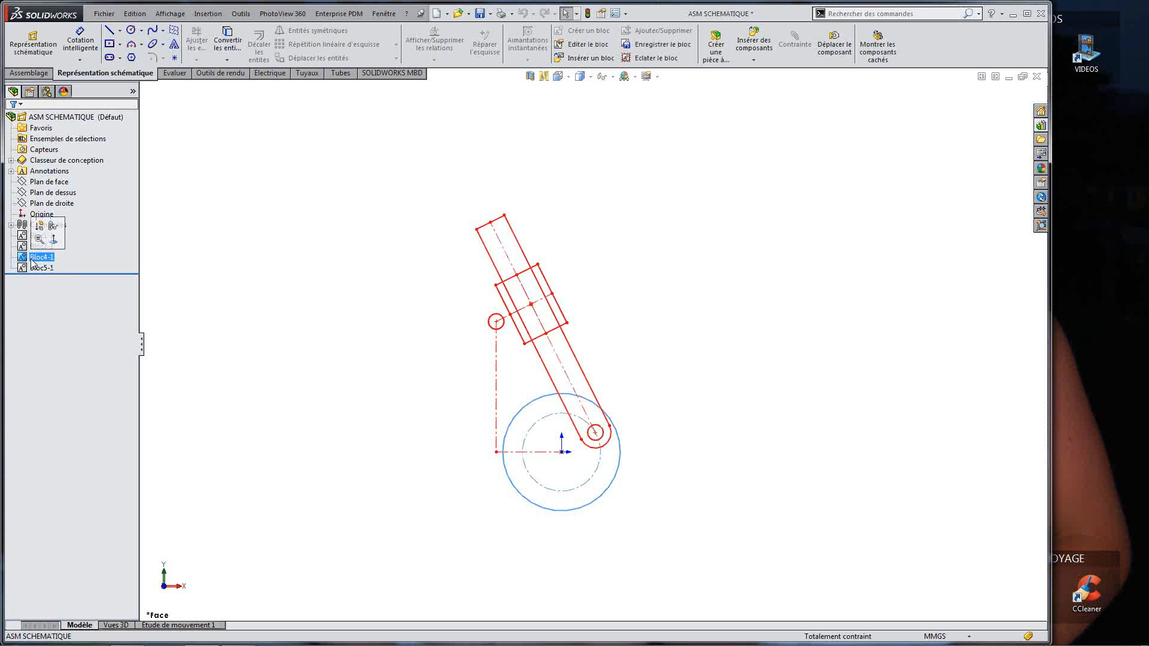
right_click(34, 262)
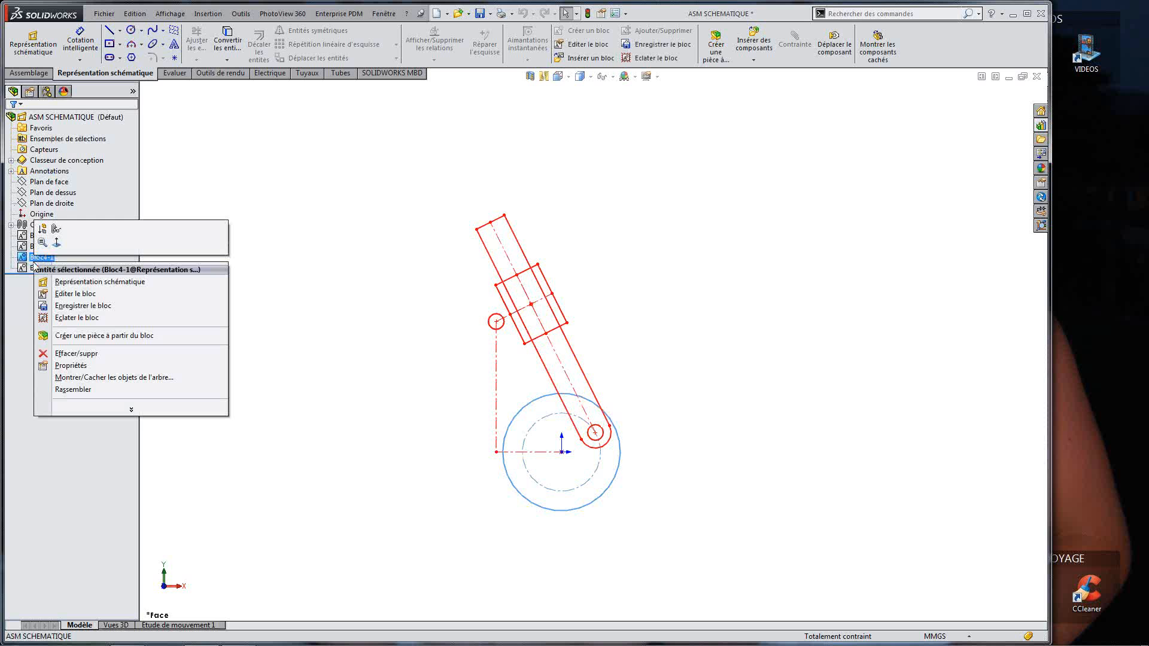
left_click(104, 336)
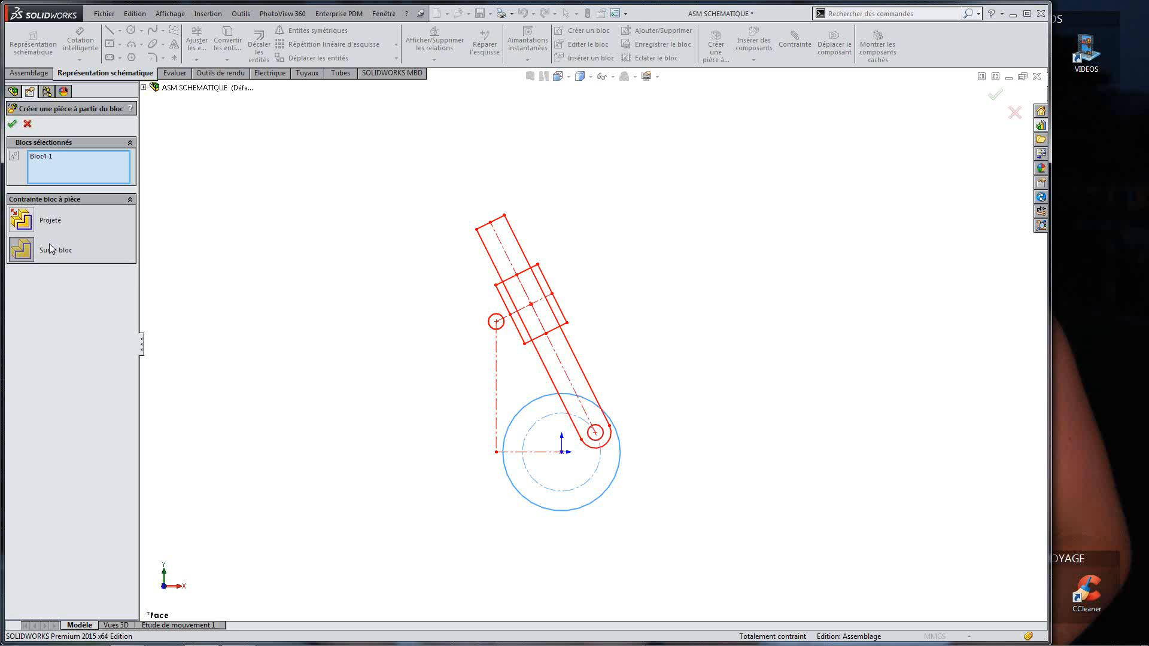
left_click(12, 123)
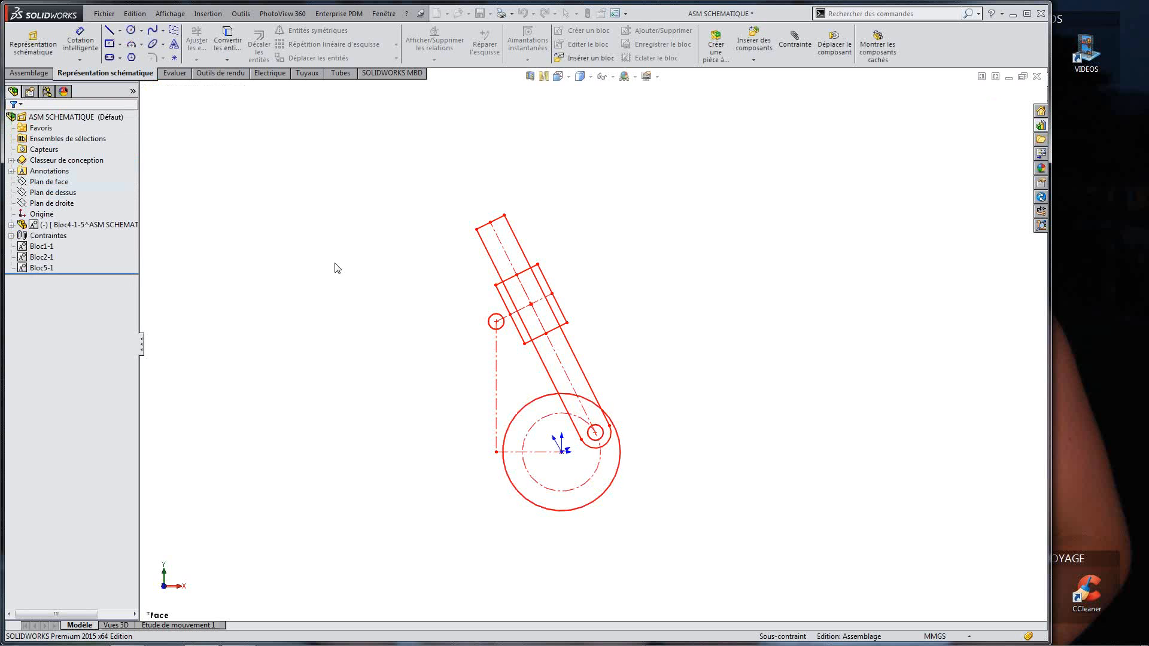
Step: Edit the wheel part Bloc4-1 within the assembly, extrude its sketch 10 mm in the reversed direction, and finish editing the part
left_click(78, 227)
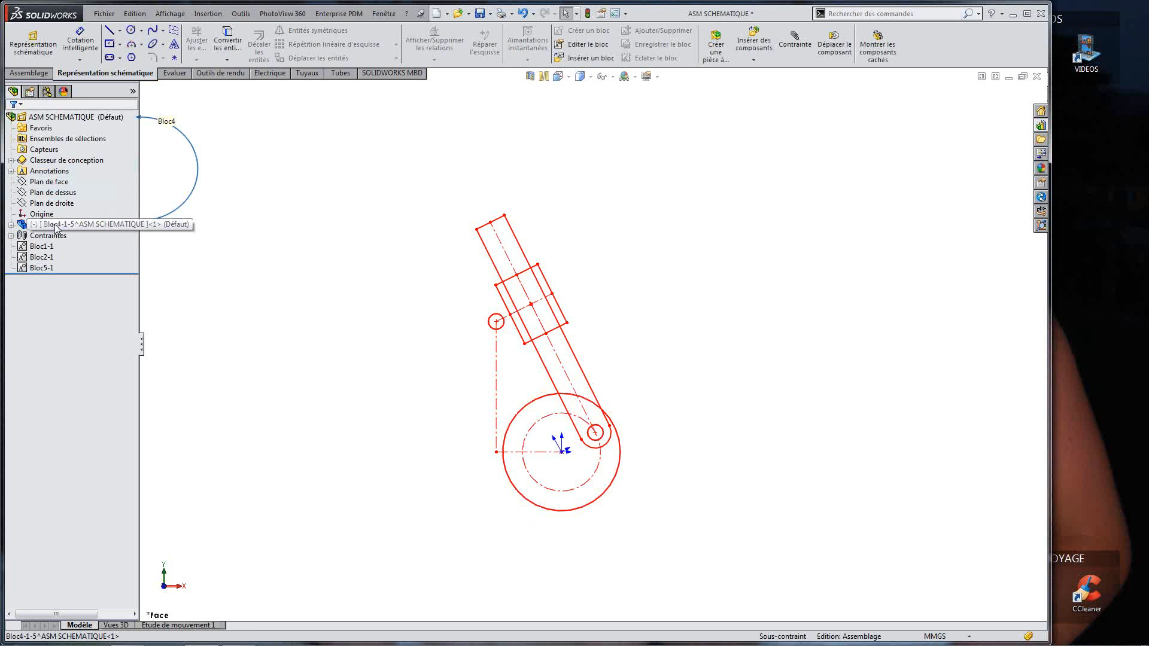
right_click(47, 228)
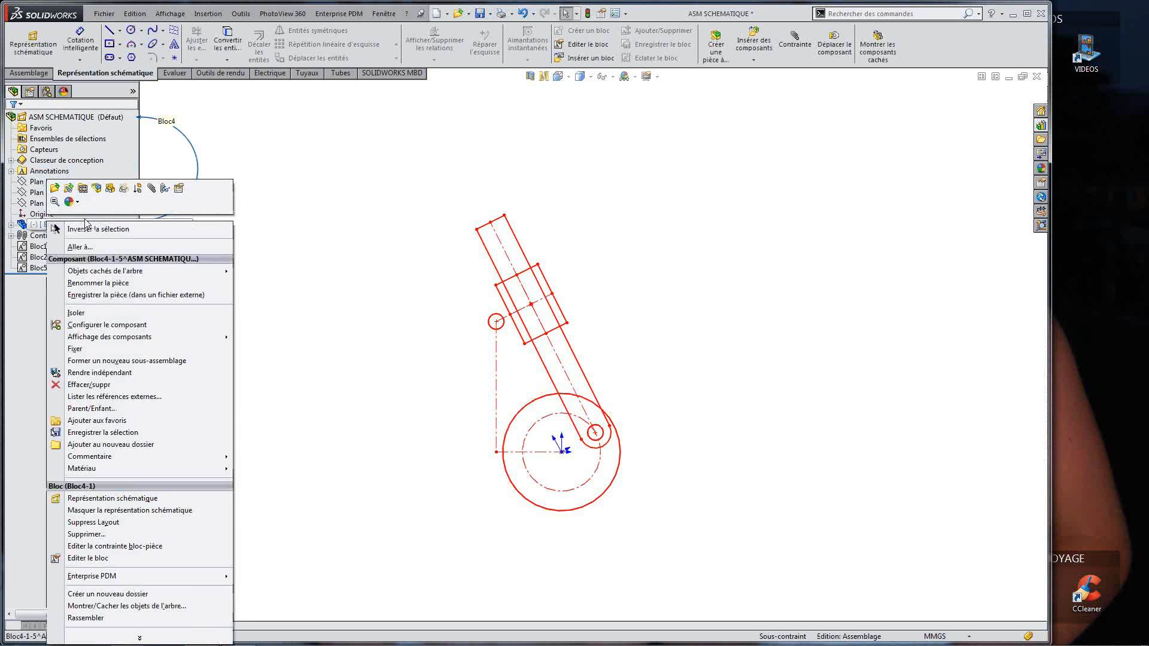
left_click(76, 188)
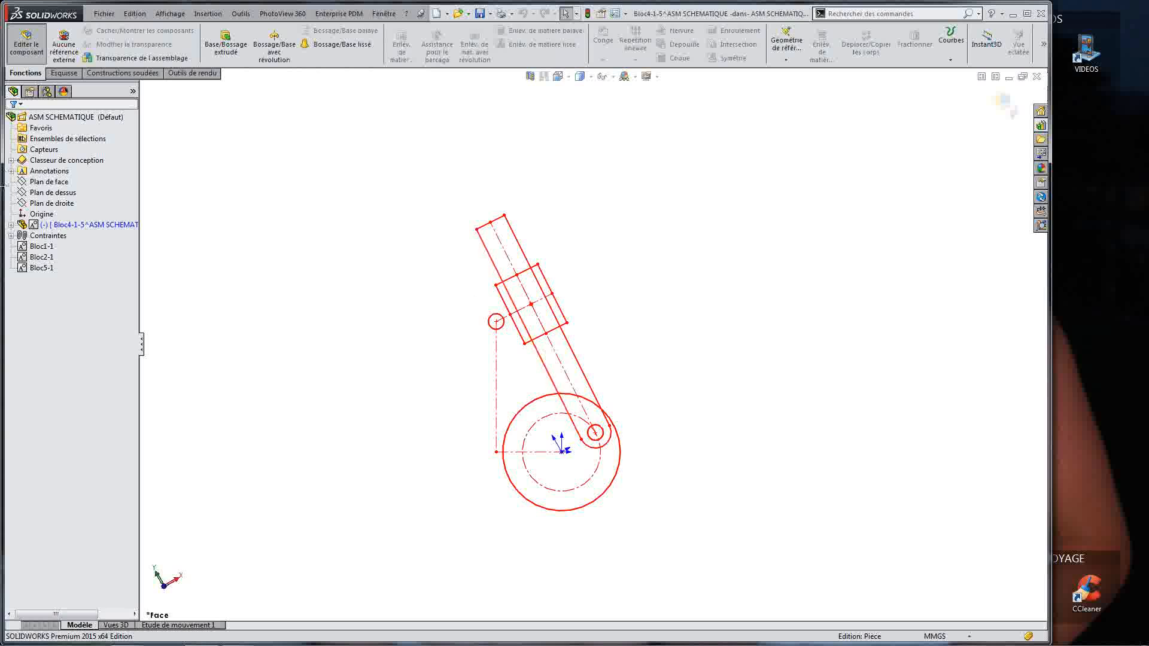
left_click(11, 225)
left_click(51, 364)
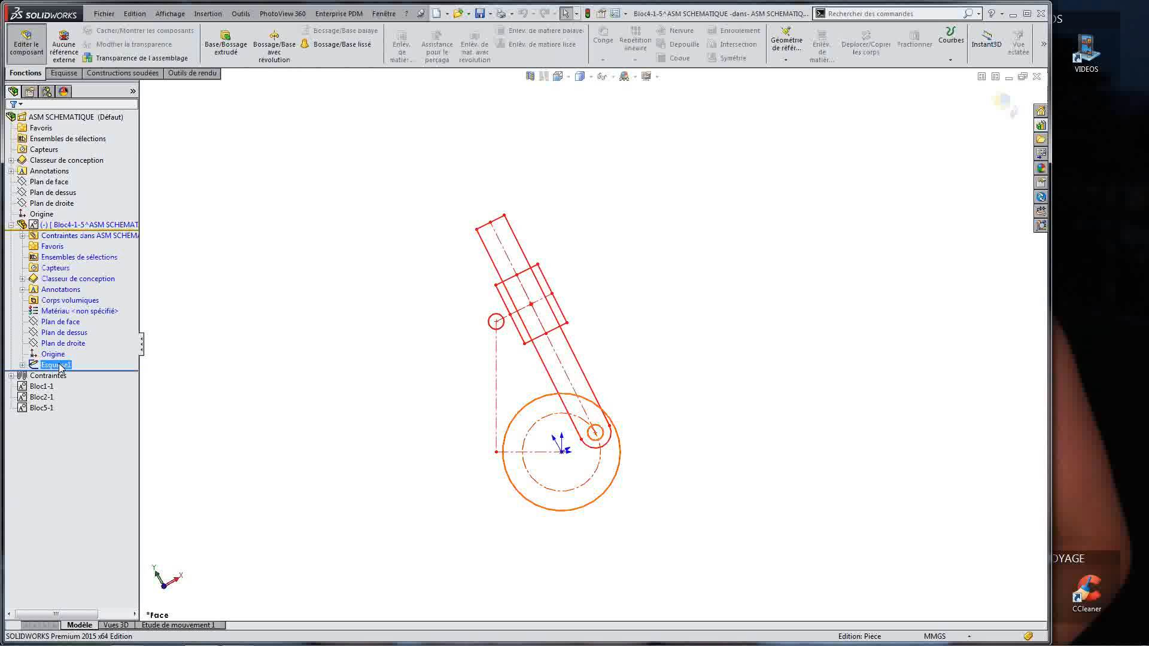
left_click(225, 42)
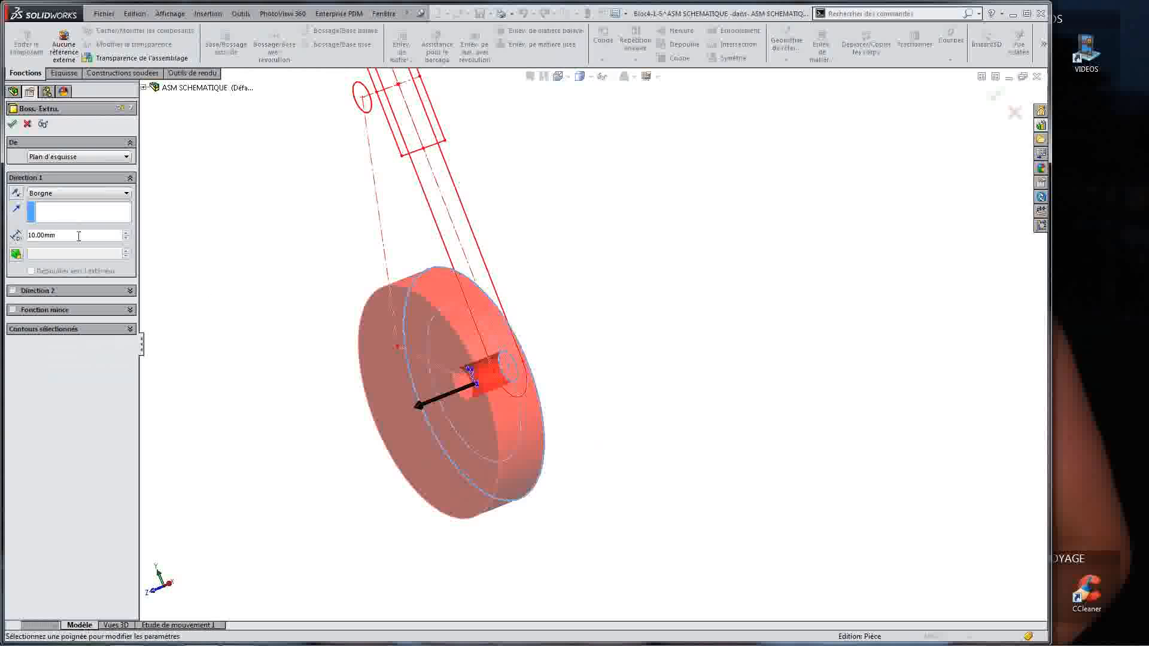
left_click(16, 192)
middle_click_drag(616, 290, 616, 303)
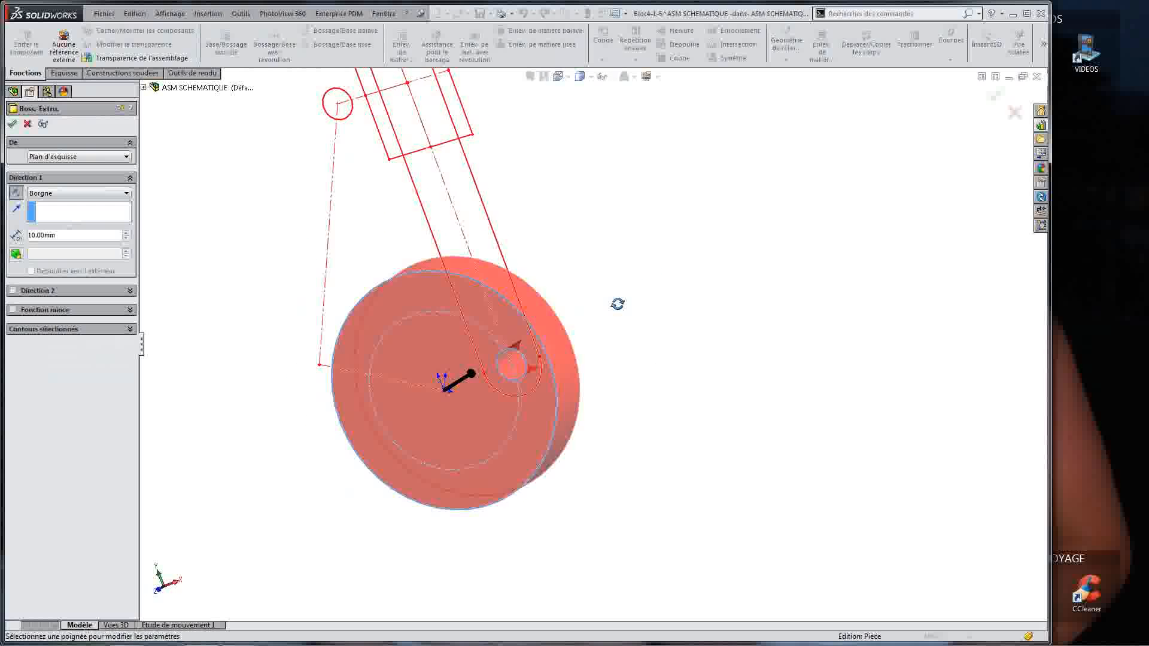
left_click(12, 123)
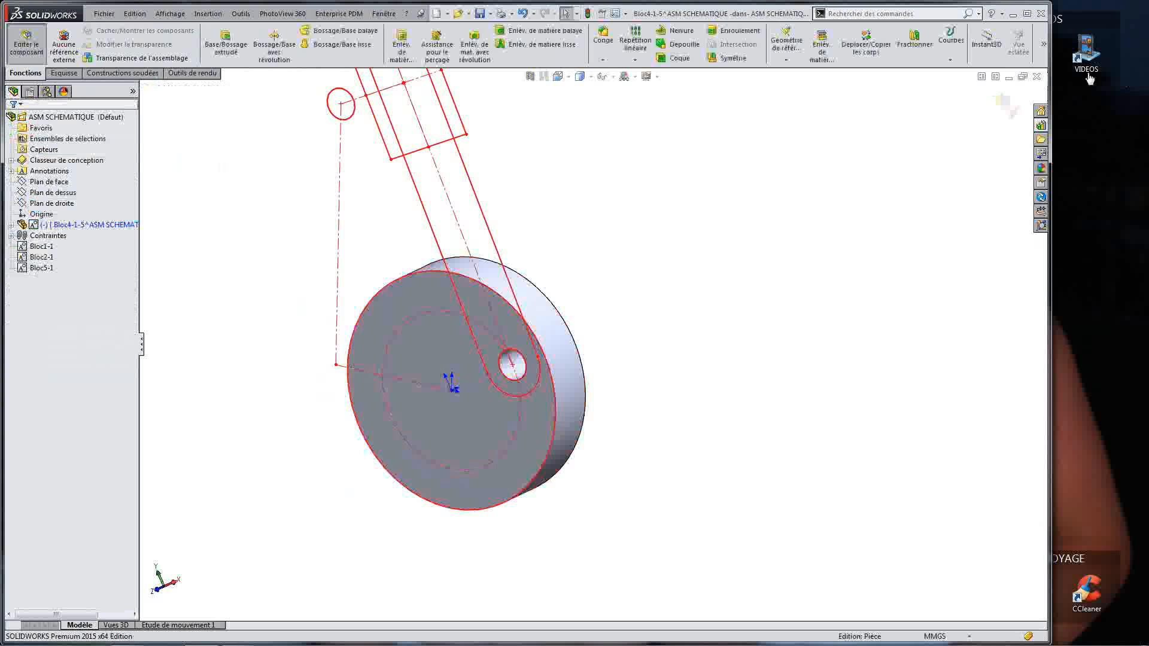
left_click(1005, 105)
Step: Create a part from the arm block Bloc5-1 using the Sur le bloc block-to-part constraint
scroll(536, 301, "up", 3)
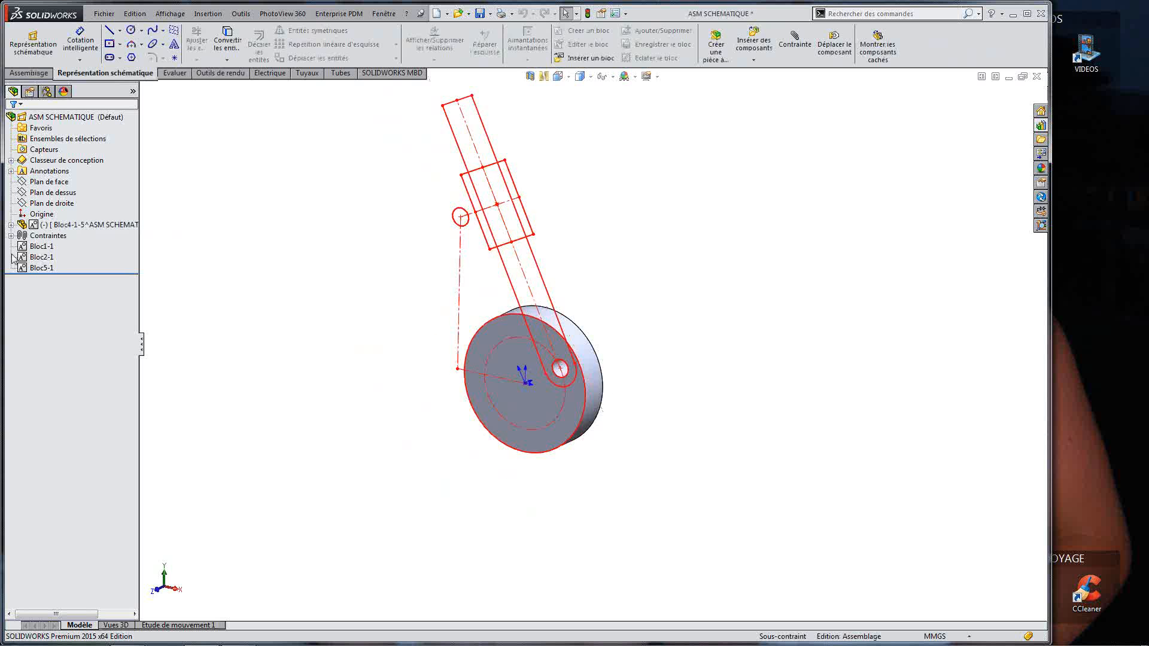
left_click(37, 268)
right_click(33, 269)
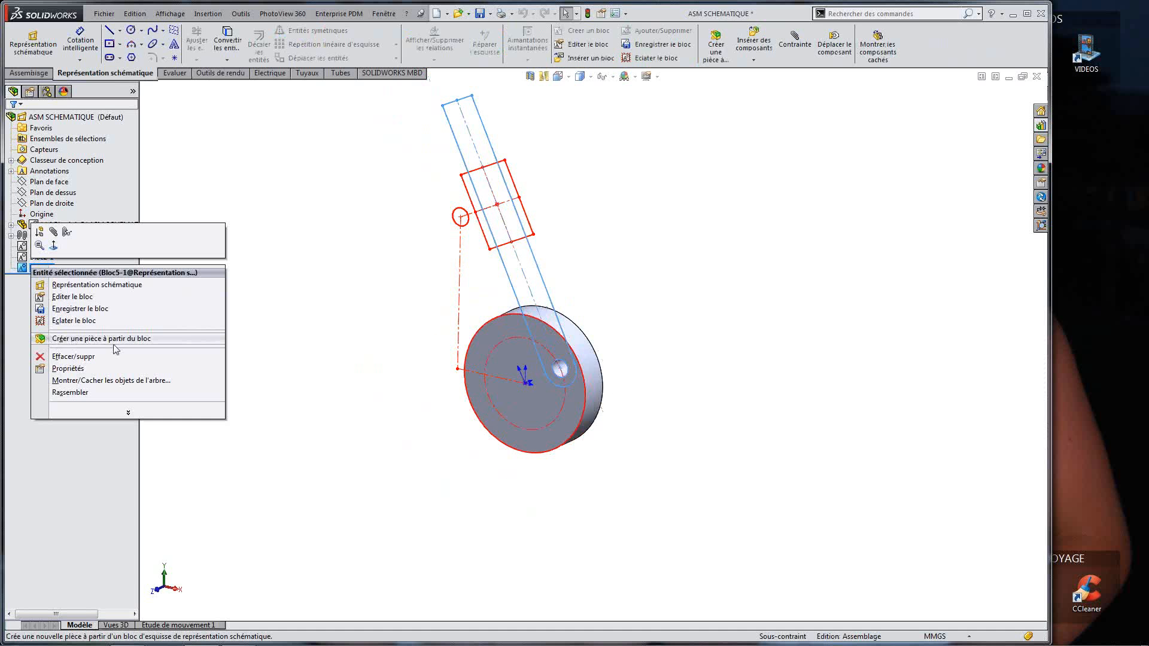
left_click(114, 343)
left_click(37, 251)
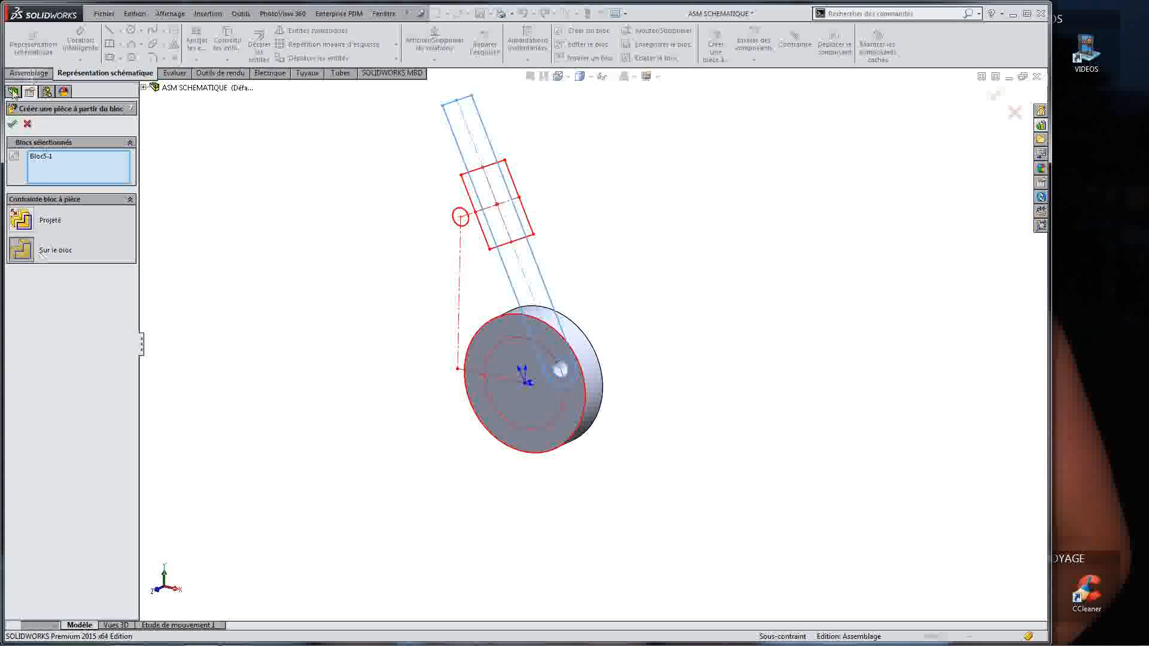
left_click(12, 124)
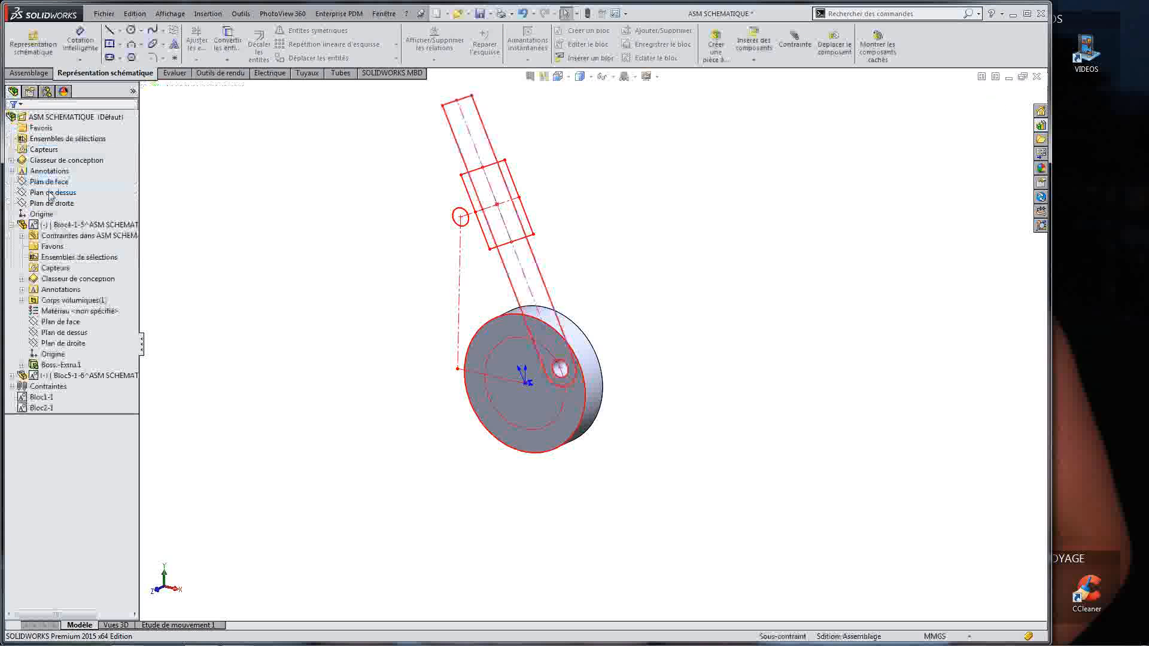
Step: Edit the arm part within the assembly and start a boss extrusion using only the arm outline's closed region as contour
left_click(47, 375)
mouse_move(47, 375)
left_mouse_down()
mouse_move(47, 411)
mouse_move(54, 377)
left_mouse_up()
right_click(59, 375)
left_click(109, 186)
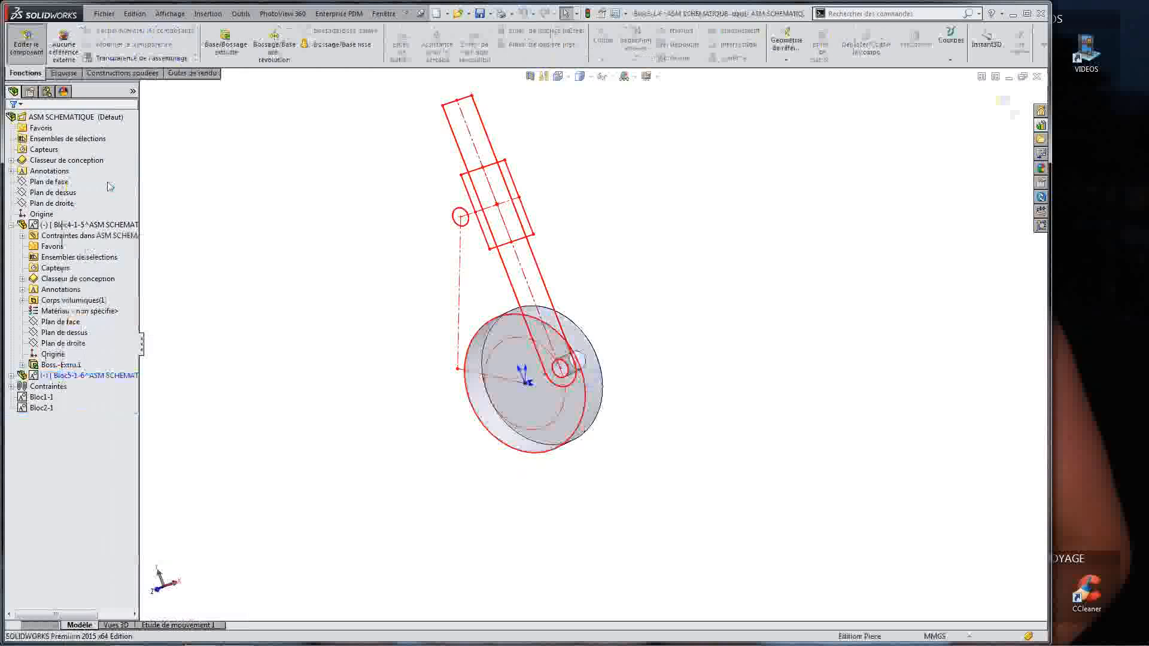
left_click(226, 41)
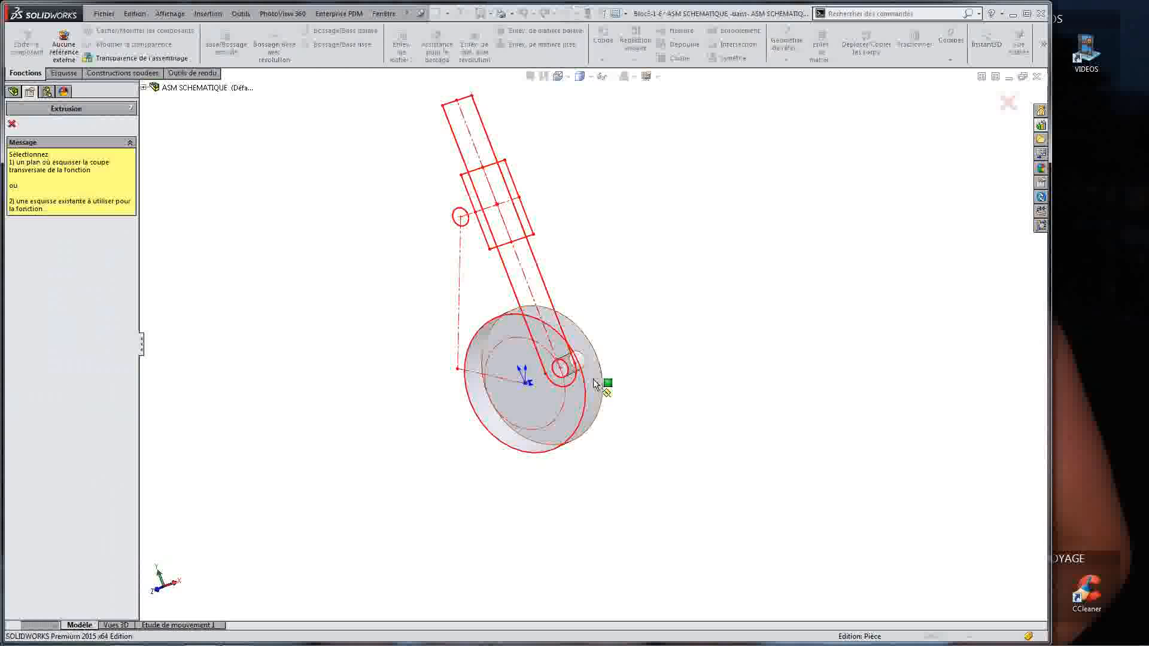
left_click(547, 294)
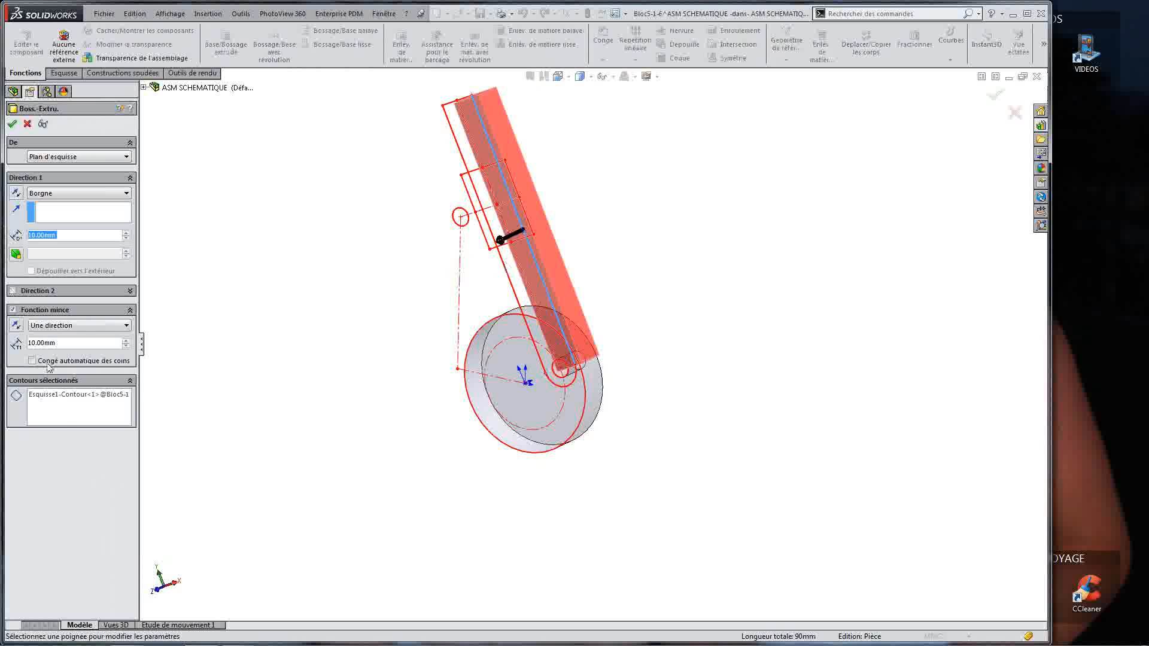
right_click(63, 416)
left_click(90, 426)
scroll(529, 283, "down", 4)
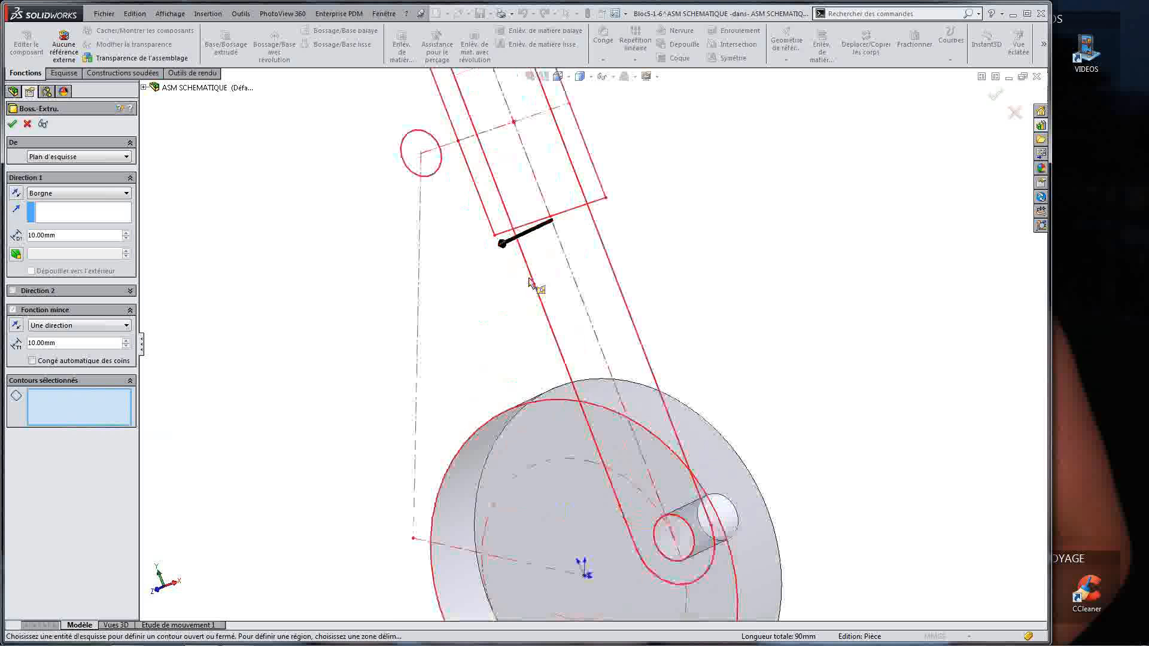
left_click(529, 282)
scroll(527, 281, "up", 4)
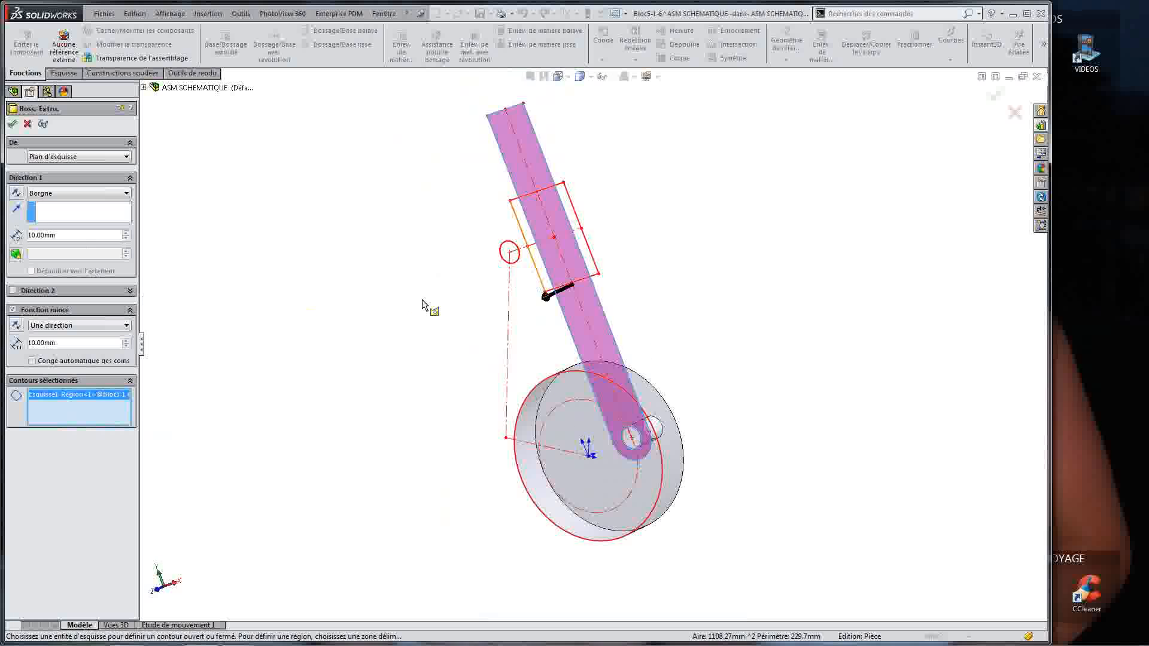
Step: Turn off the thin feature, extrude the arm region 5 mm, and finish editing the part
middle_click_drag(421, 305, 239, 313)
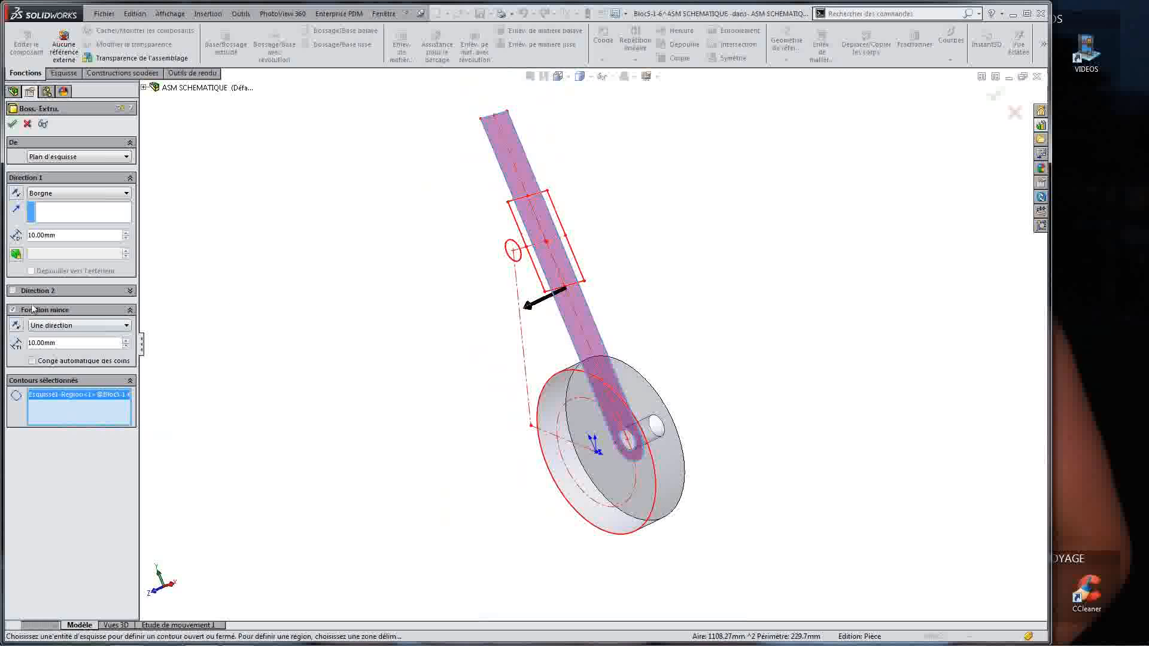
left_click(13, 310)
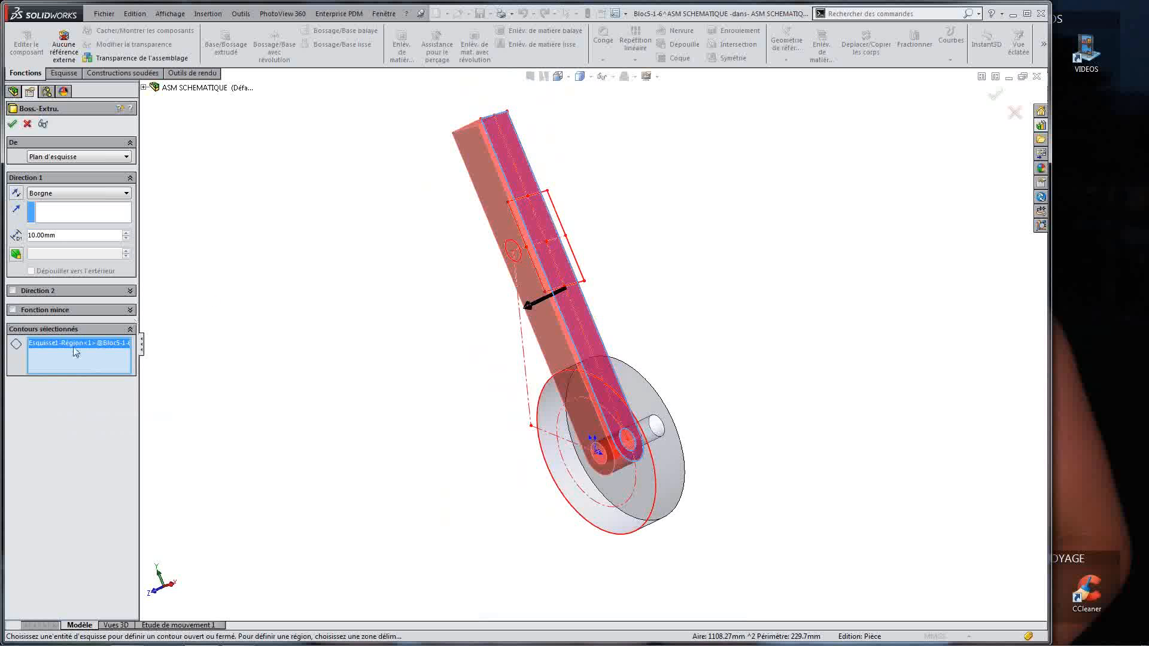
double_click(61, 236)
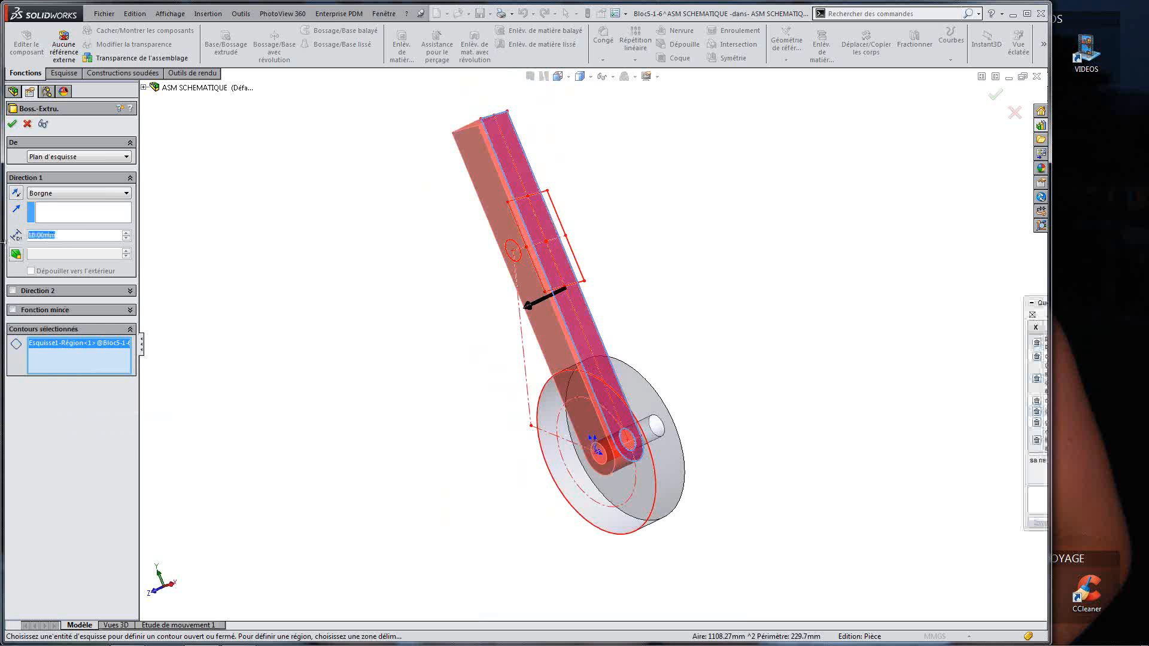
type("5")
key("Return")
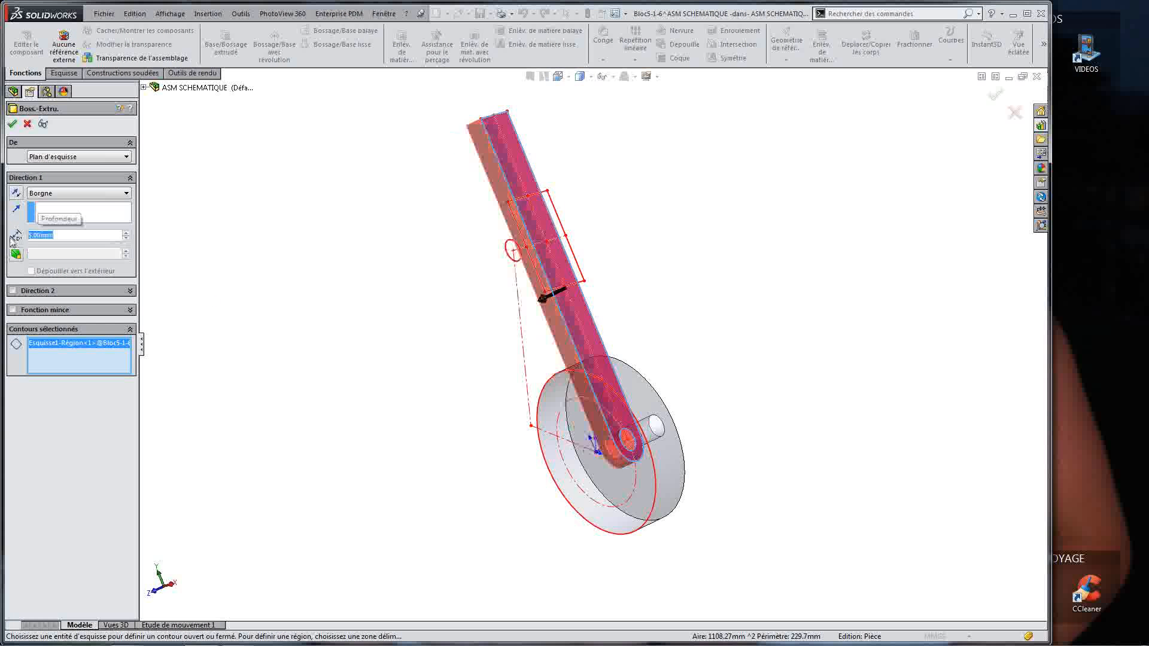
left_click(12, 124)
left_click(26, 43)
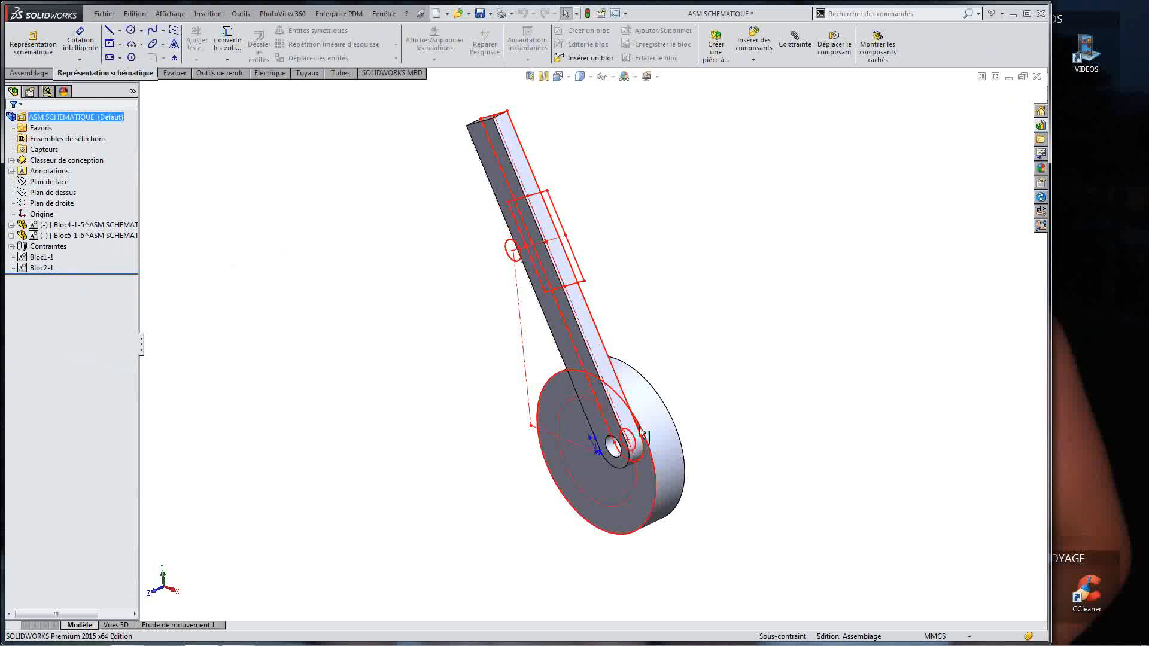
Step: Move the wheel part by its front face to test how it turns in the assembly
middle_click_drag(643, 434, 688, 353)
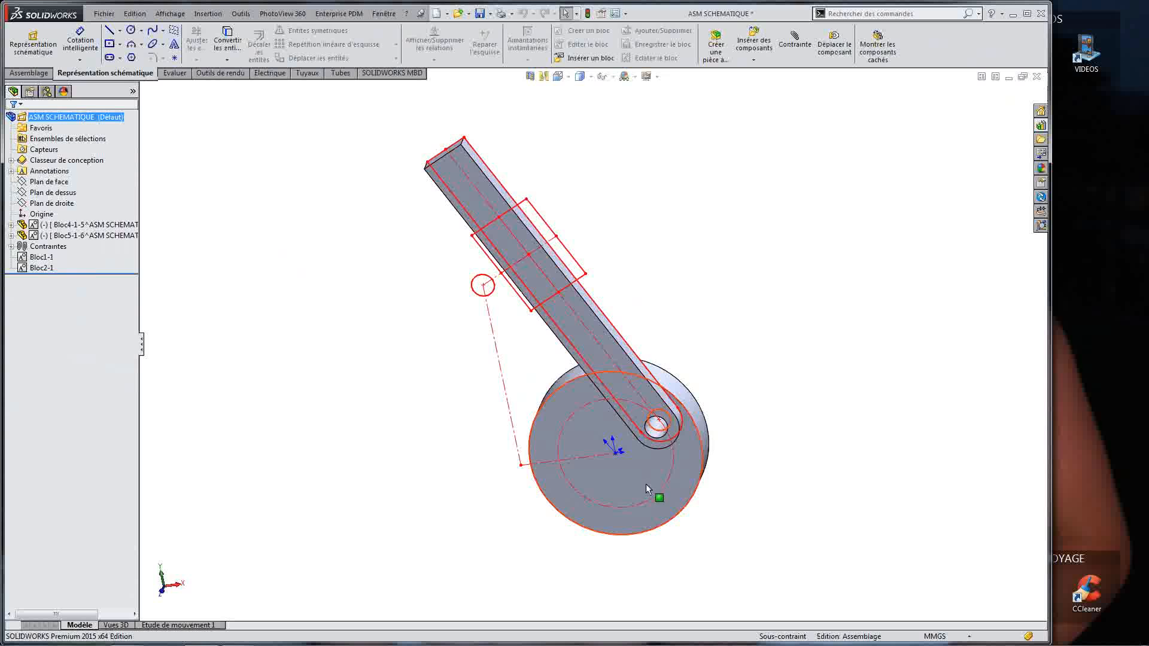
left_click_drag(646, 489, 700, 469)
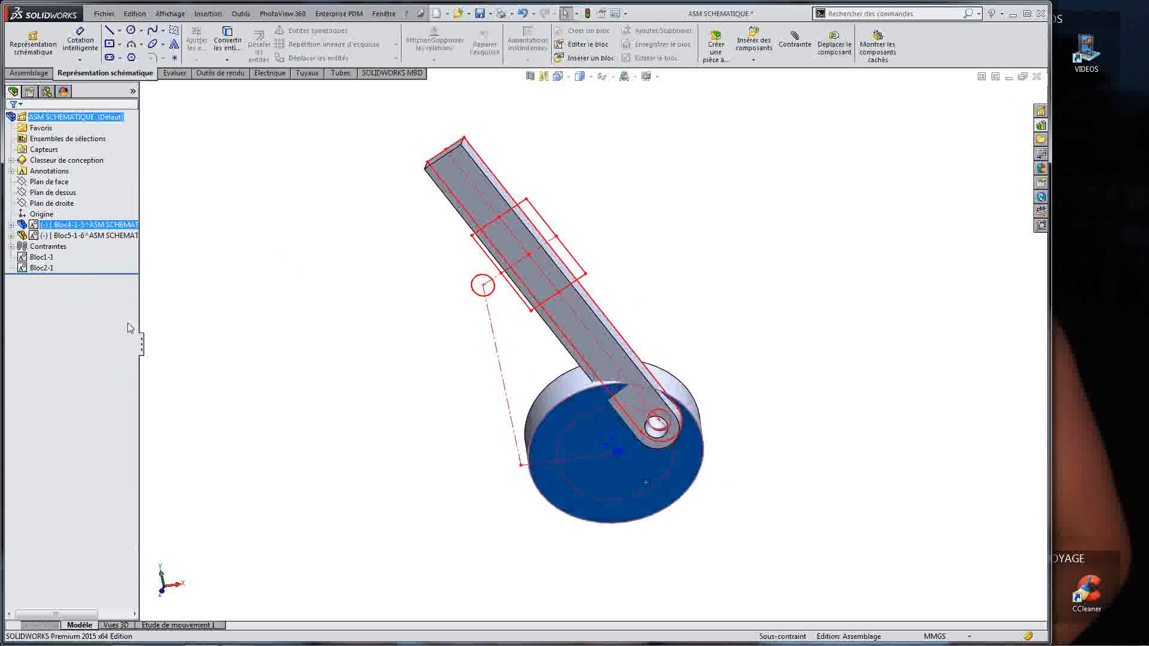
left_click(250, 287)
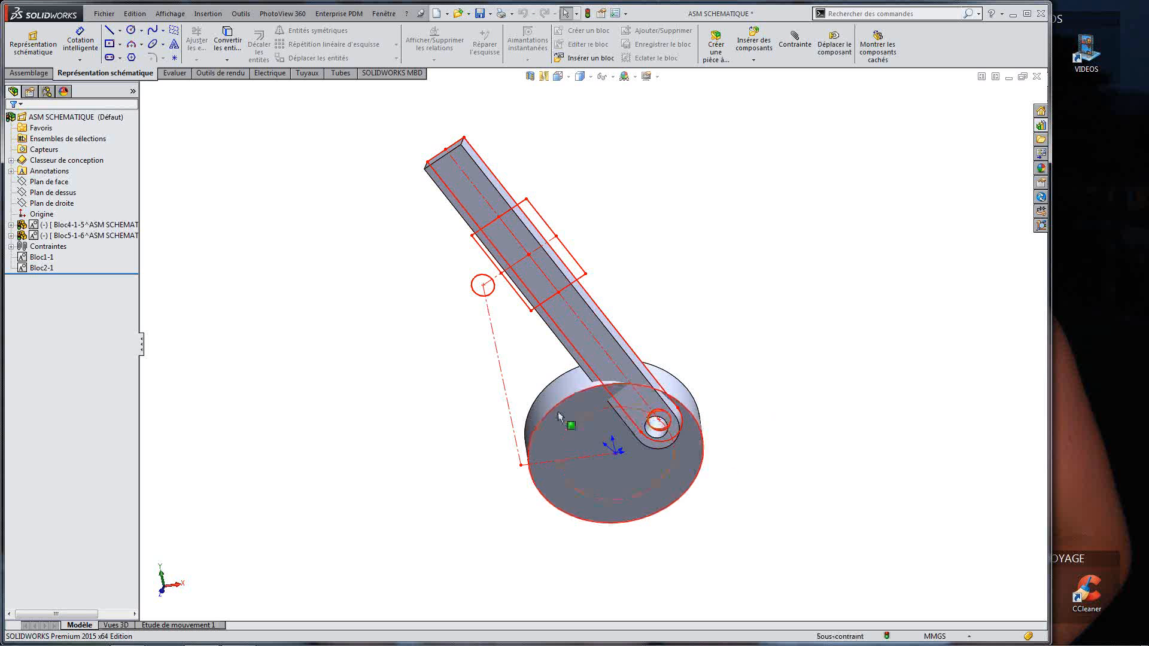
left_click_drag(557, 413, 526, 377)
left_click(748, 274)
middle_click_drag(662, 385, 604, 379)
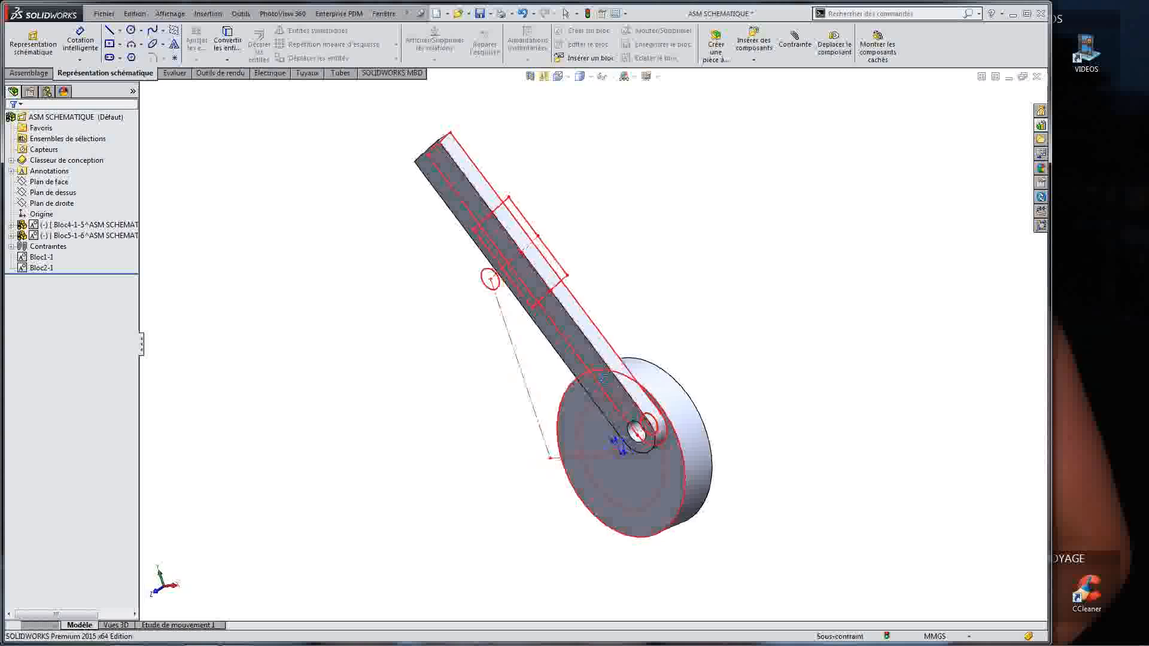
Step: Inspect the assembly's list of constraints and swing the arm part to check its movement
left_click(11, 245)
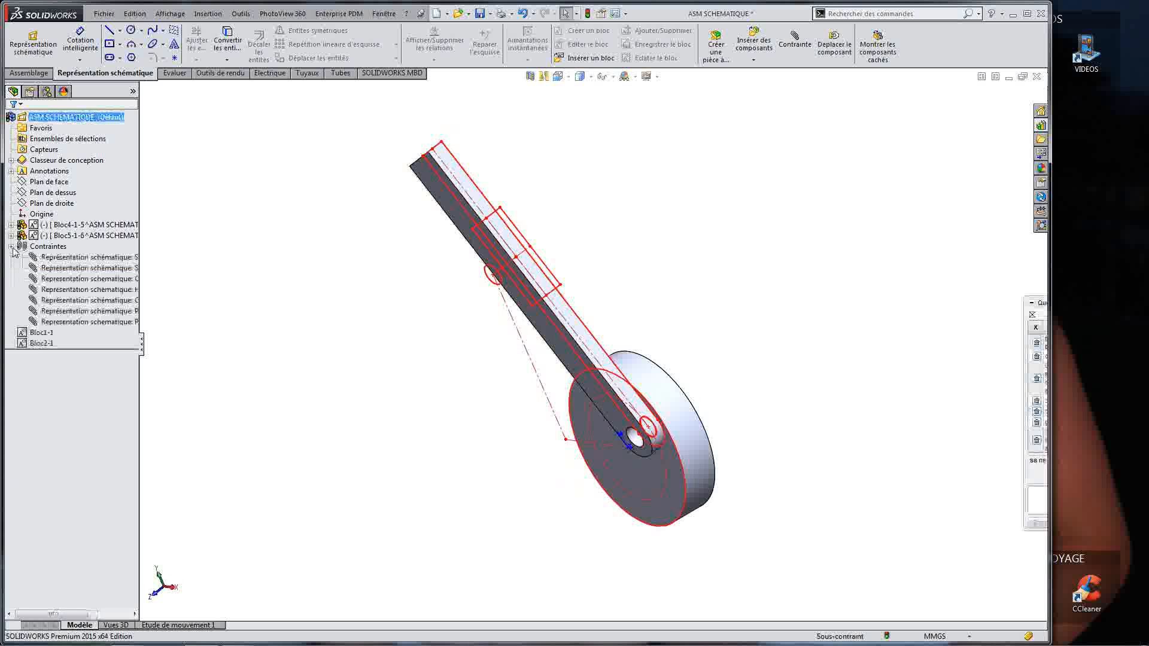
left_click(11, 246)
left_click(251, 331)
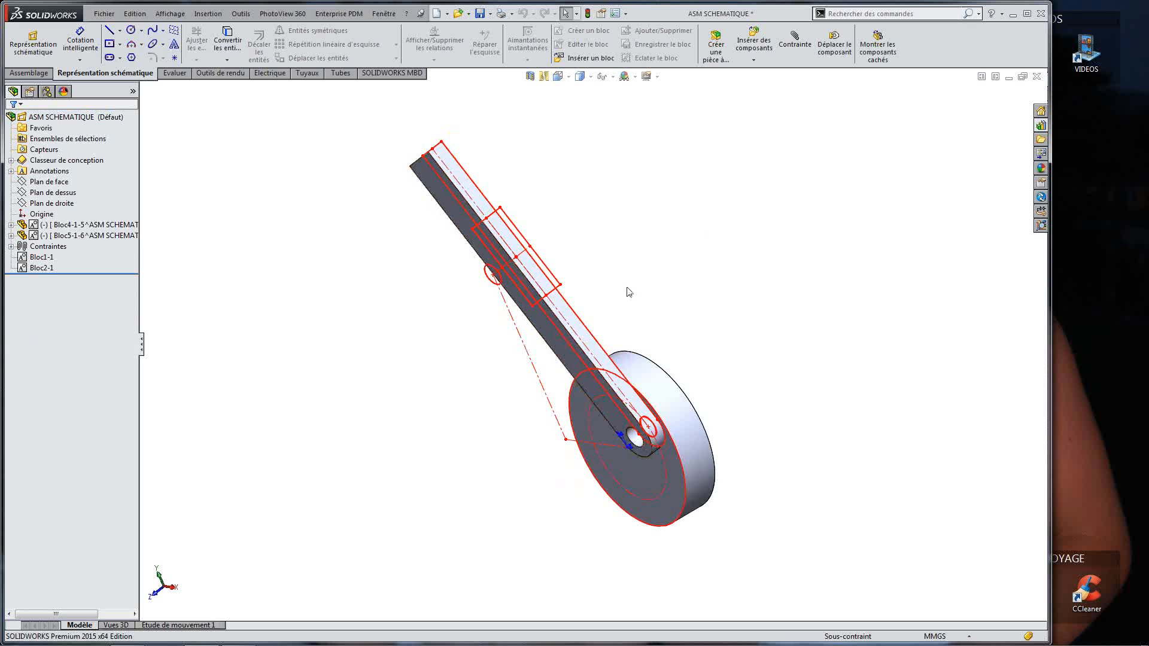
middle_click_drag(625, 290, 610, 348)
left_click_drag(610, 348, 596, 300)
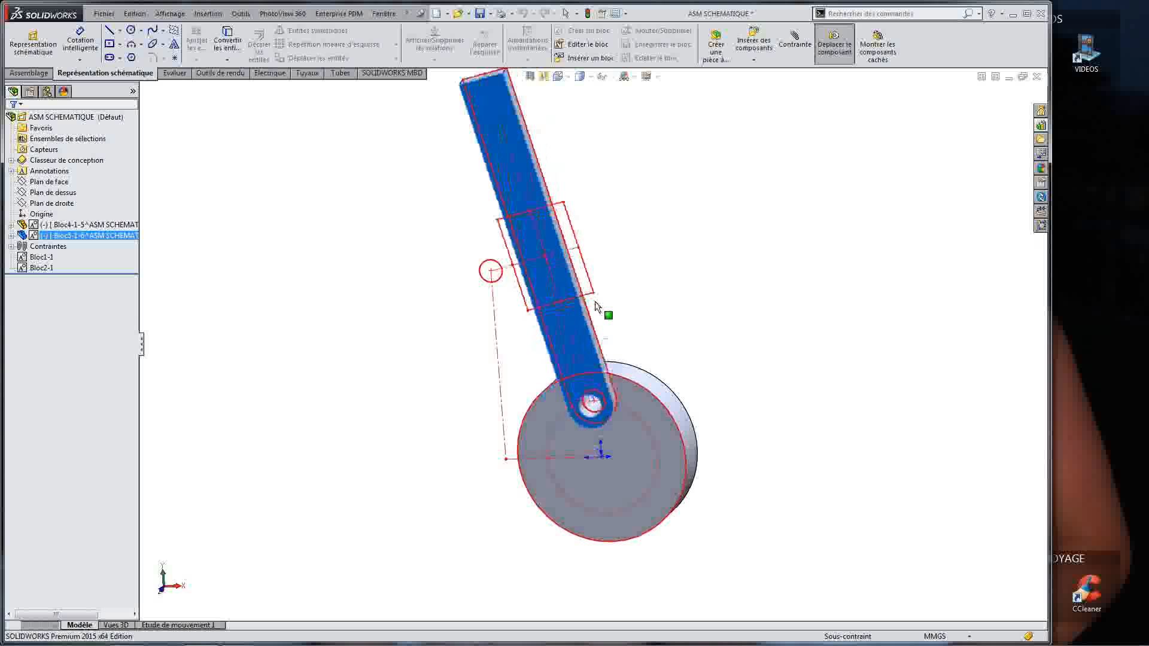
Step: Constrain the wheel's front face to the assembly's front plane, Plan de face
left_click(532, 416)
left_click(48, 185, "ctrl")
left_click(48, 183)
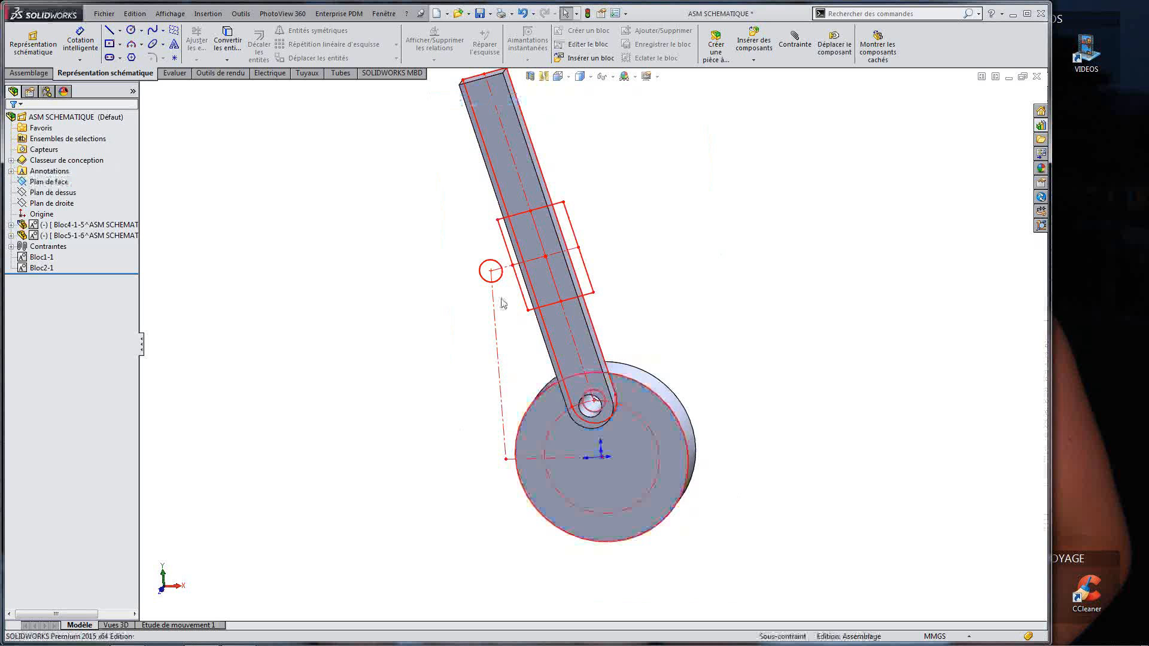
Step: Move the arm part through several positions to run the 3D mechanism, and close the assembly
left_click_drag(573, 323, 1034, 438)
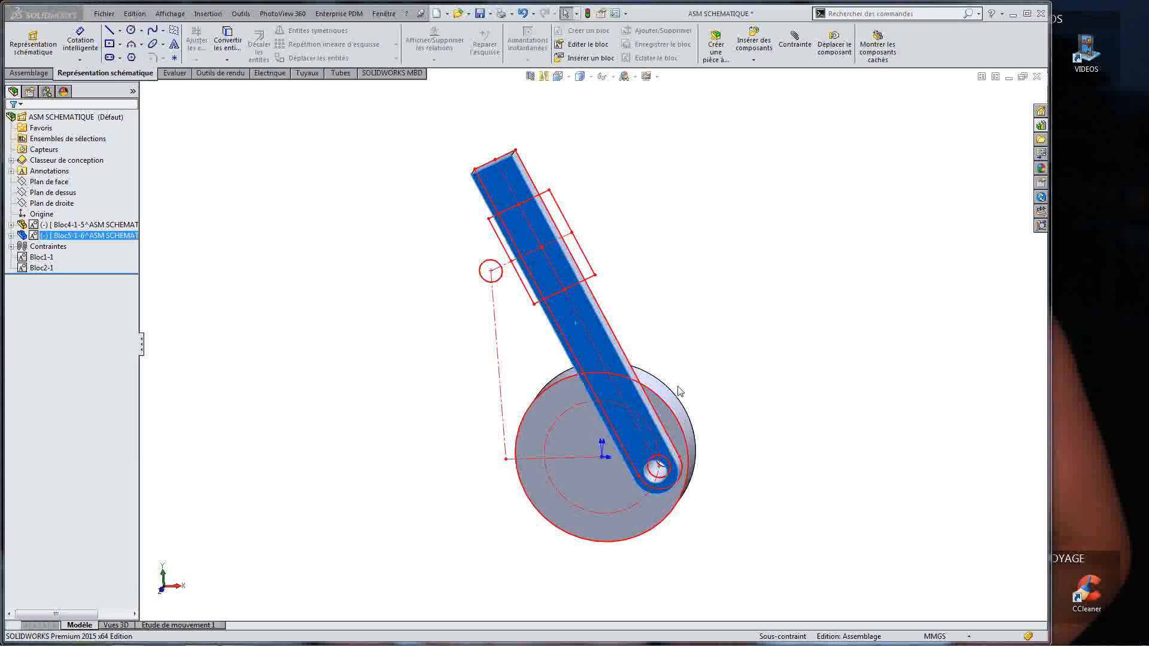
left_click_drag(576, 325, 441, 304)
left_click_drag(587, 336, 773, 516)
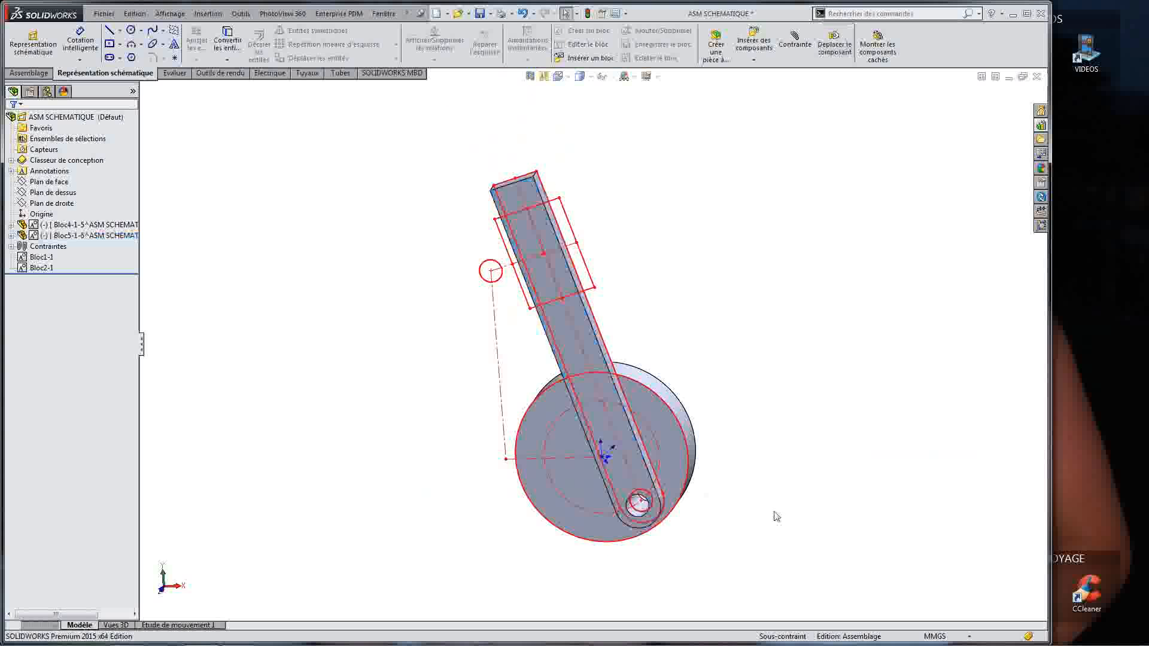
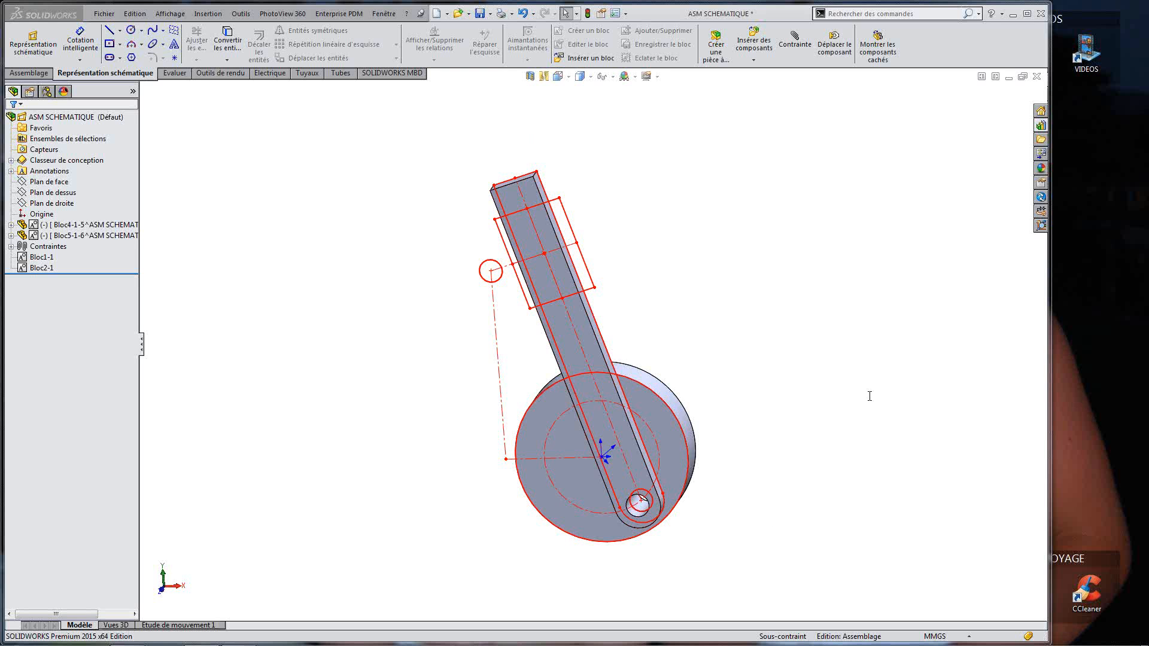
left_click_drag(655, 418, 840, 564)
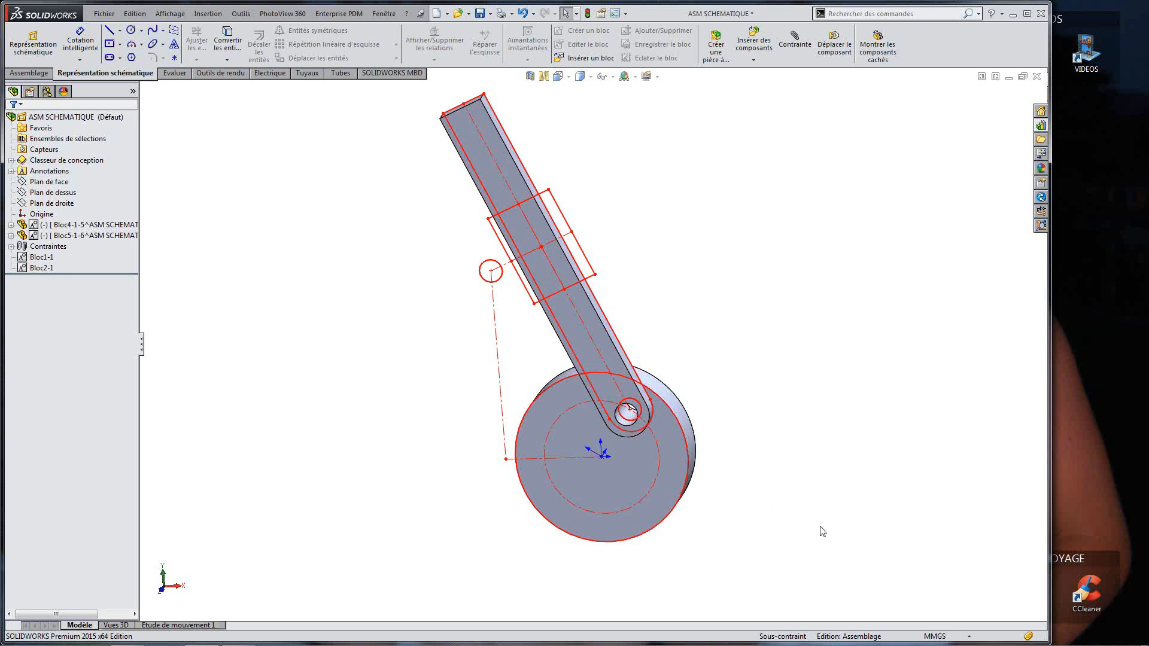
left_click_drag(605, 421, 720, 307)
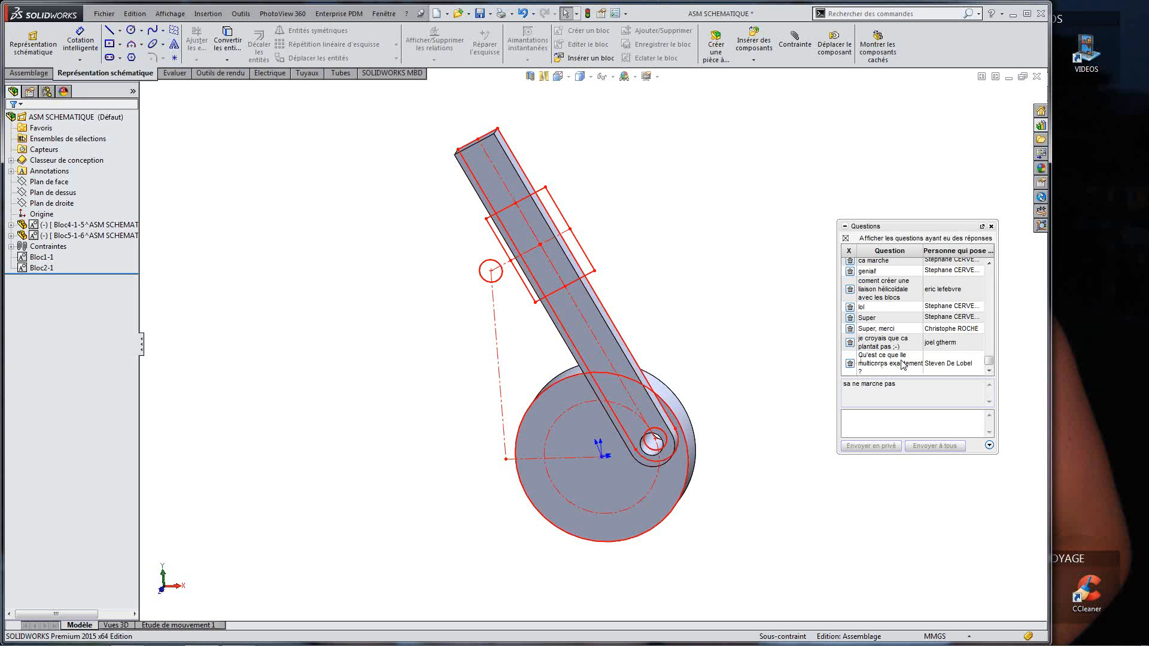
left_click(1037, 76)
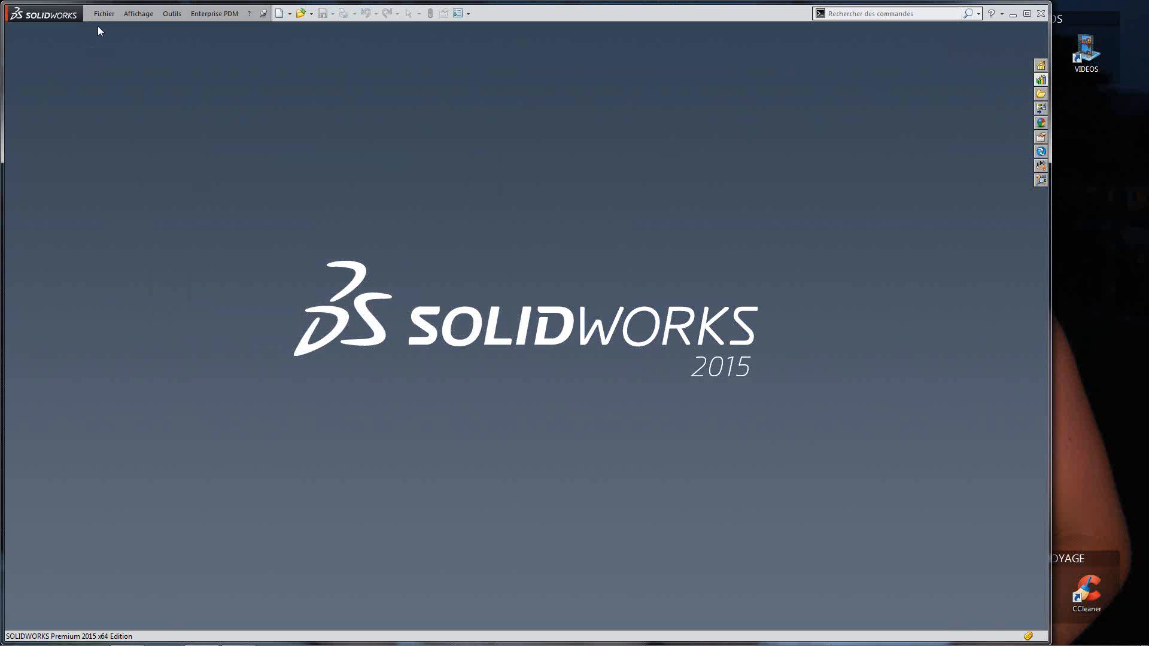
Step: Create a new part document and open a sketch on the top plane, Plan de dessus
left_click(107, 18)
left_click(115, 28)
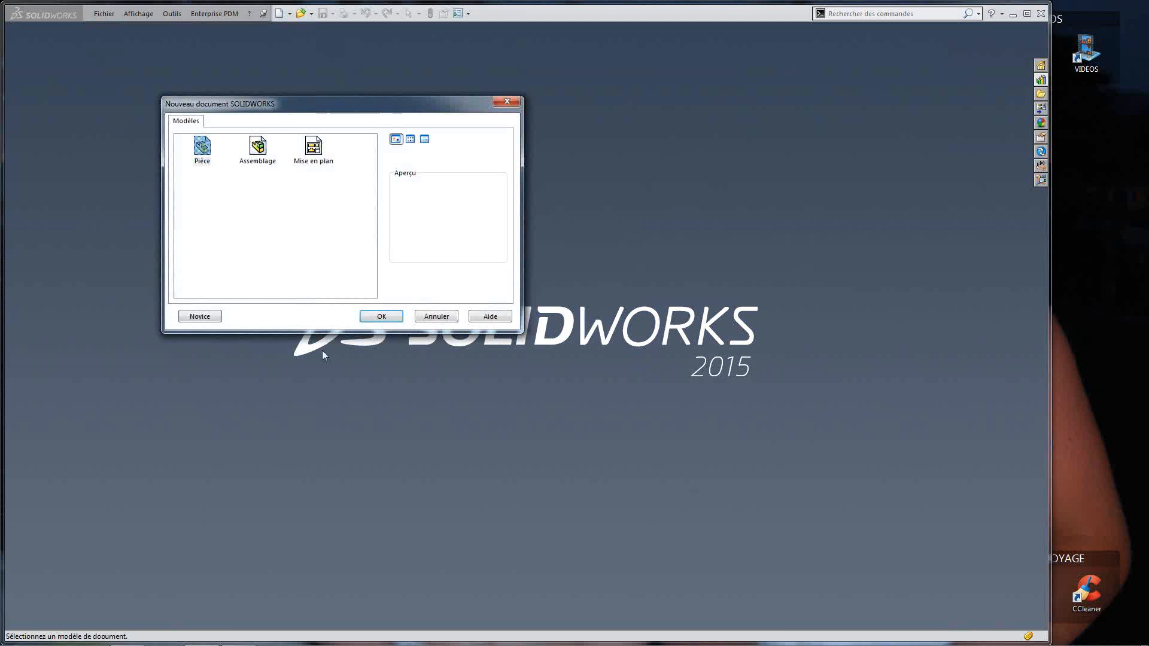
left_click(380, 316)
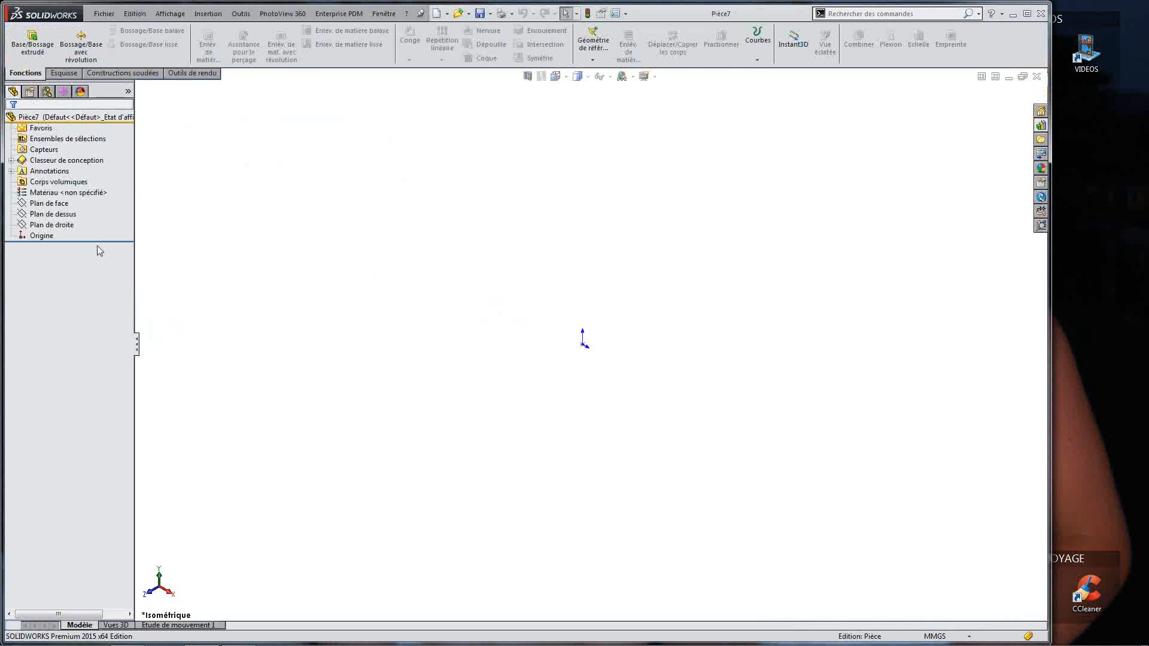
left_click(66, 214)
left_click(110, 209)
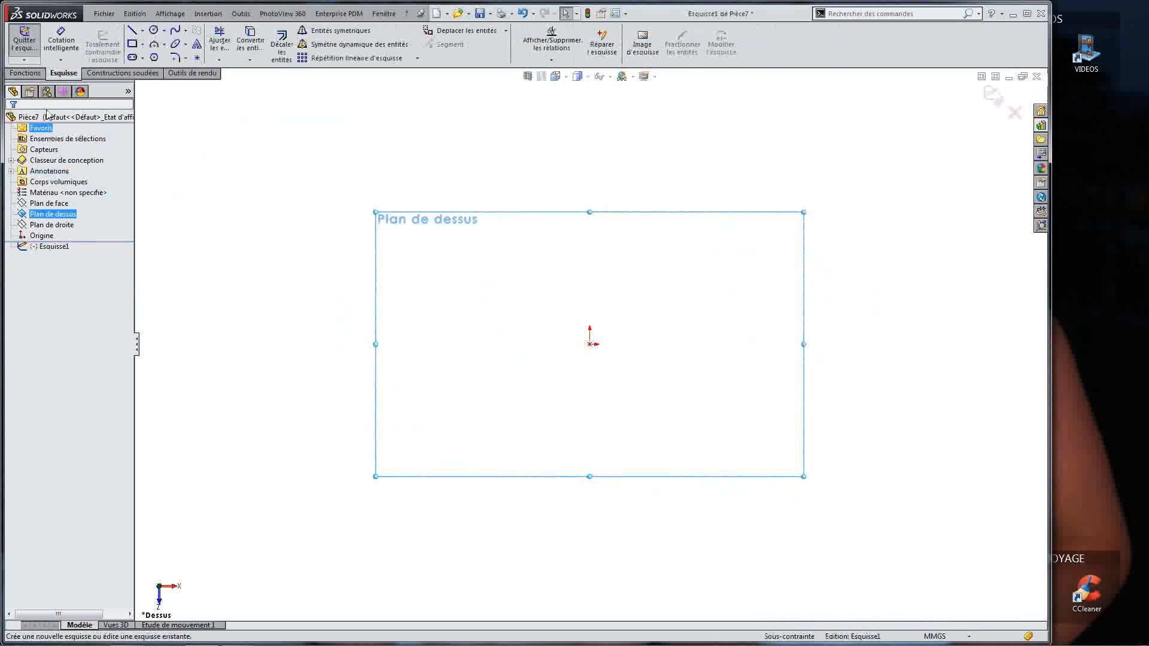
left_click(93, 74)
left_click(63, 73)
Step: Sketch a centre rectangle on the origin, 1000 mm wide and 850 mm high, and close the sketch
left_click(143, 44)
left_click(180, 82)
left_click(590, 345)
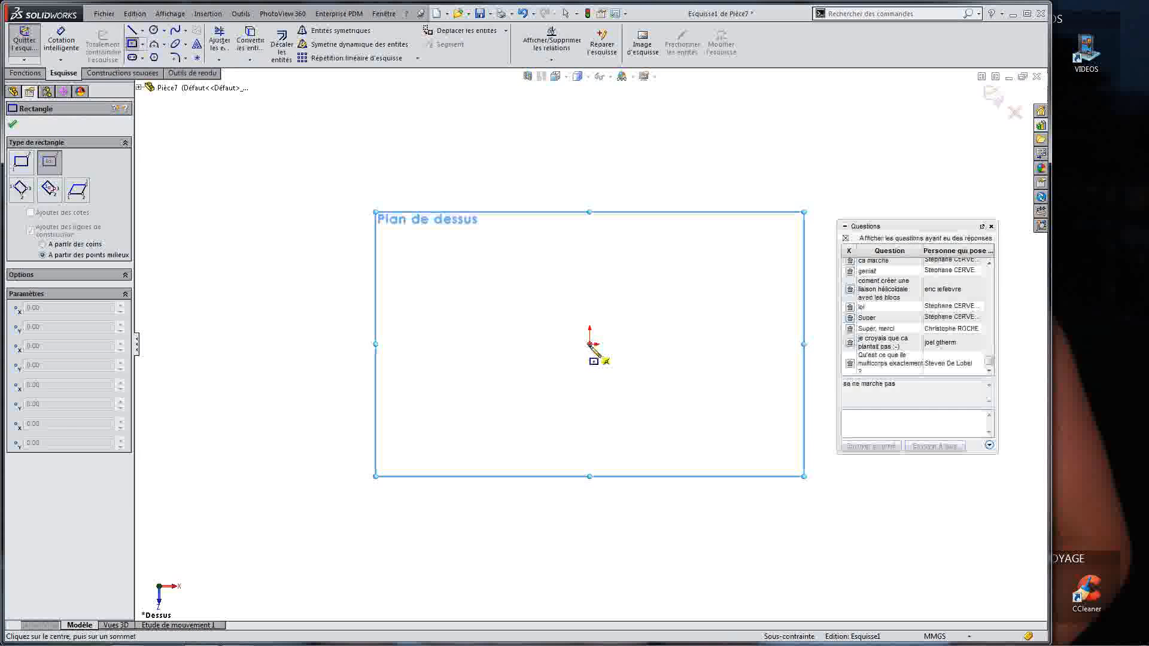
left_click(451, 249)
type("850")
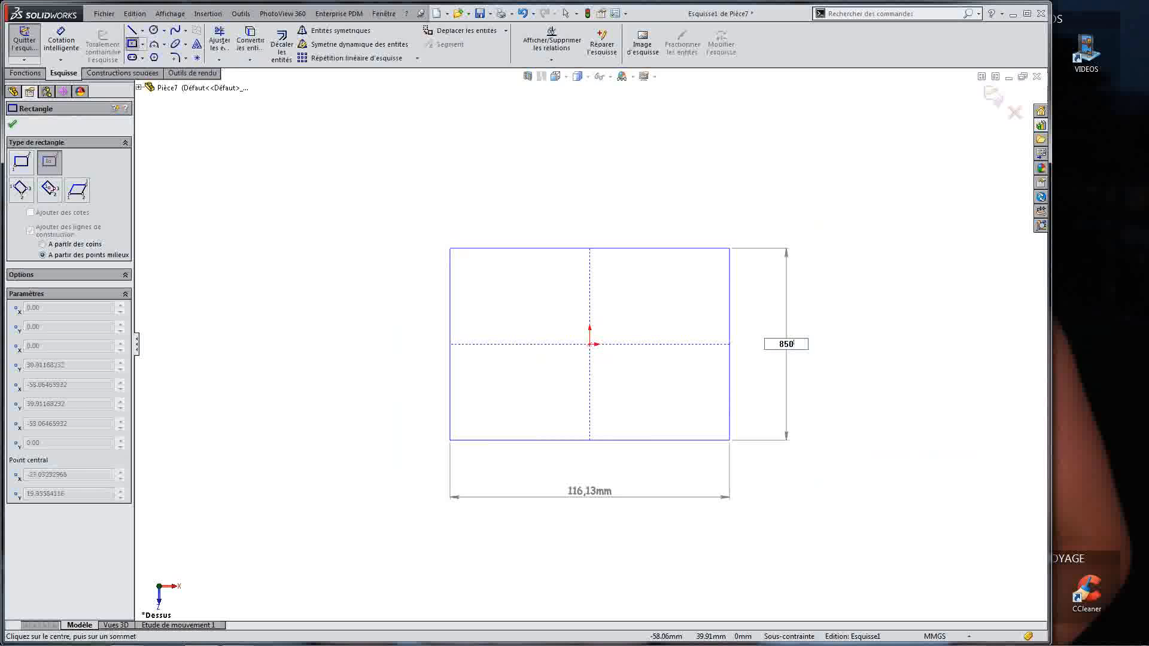
key("Return")
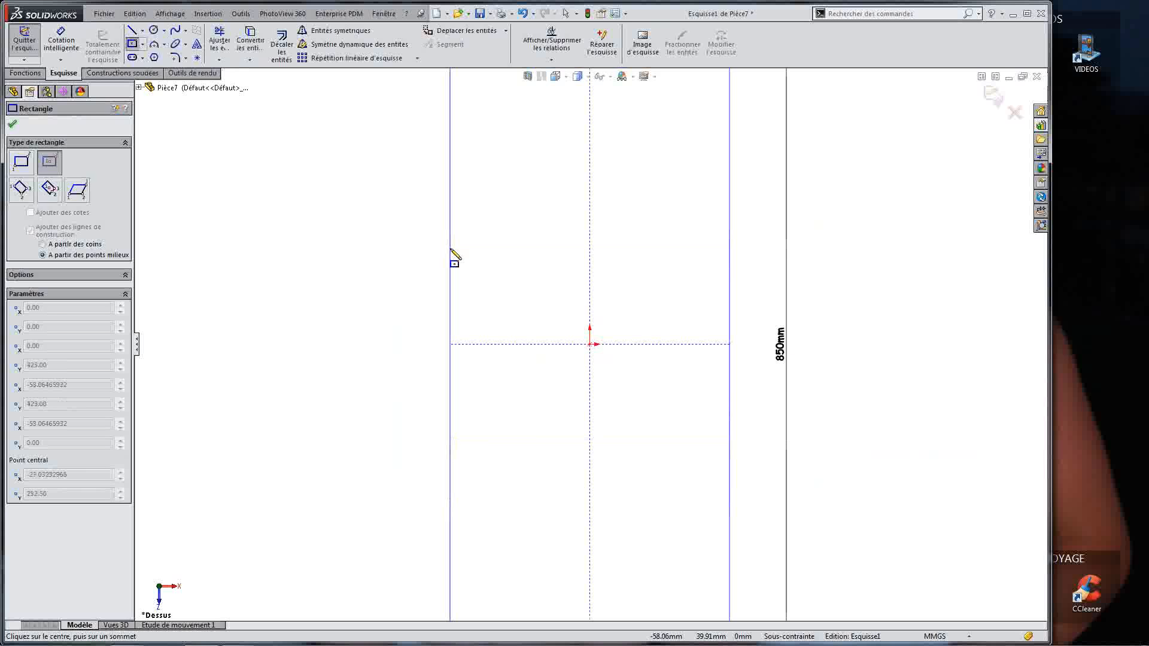
key("Return")
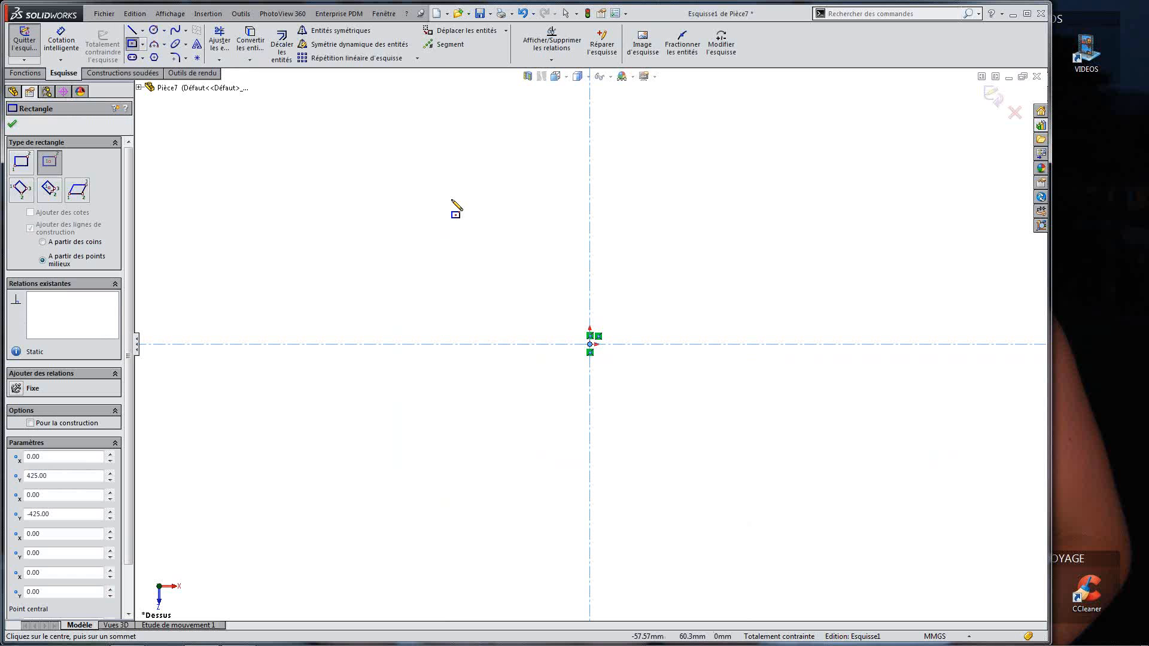
key("f")
key("Escape")
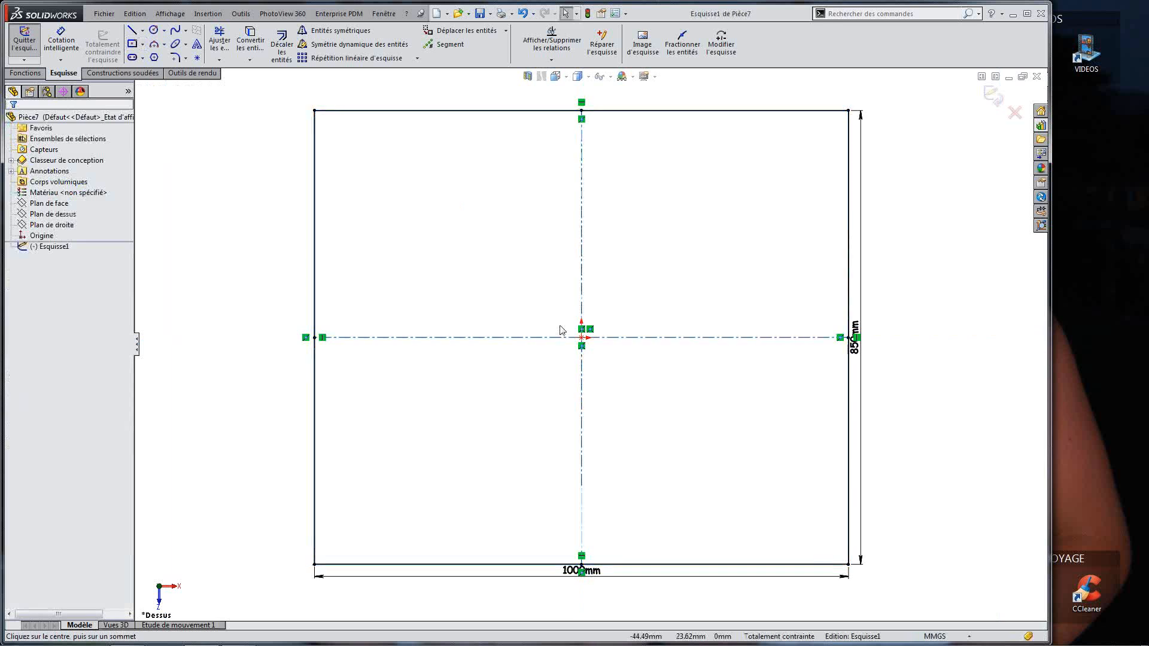
scroll(558, 328, "up", 3)
scroll(645, 361, "up", 1)
left_click(24, 39)
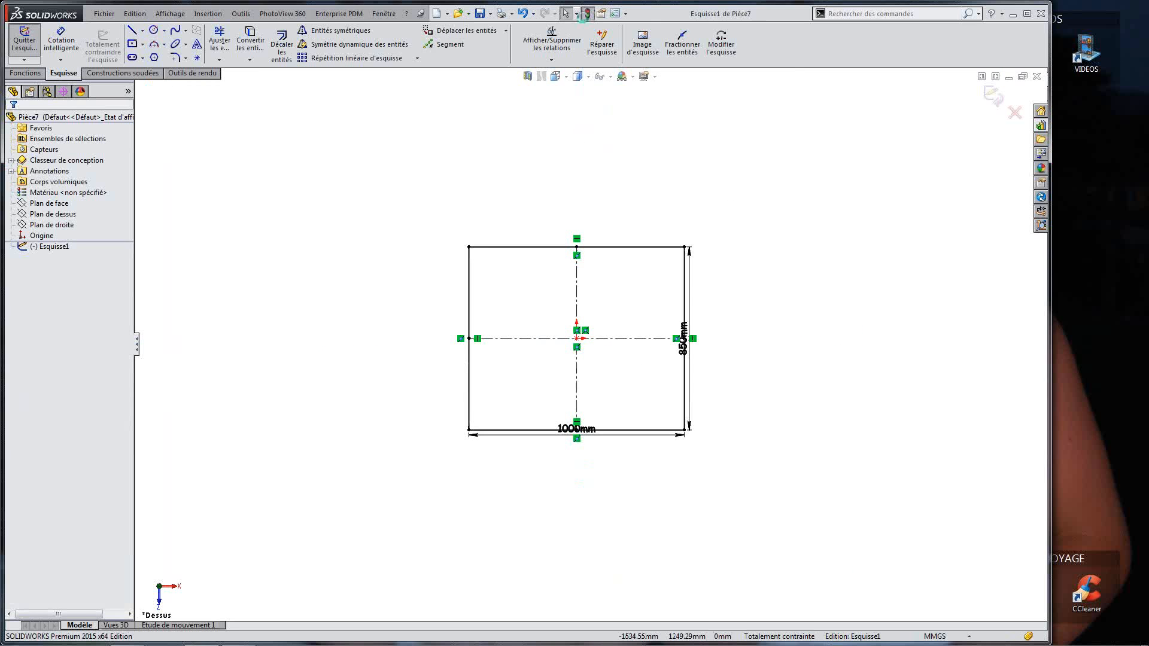
Step: Create weldment members along all four sides of the rectangle with the NF A45 rounded square tube profile, 80 x 80 x 3.2
left_click(122, 73)
left_click(114, 43)
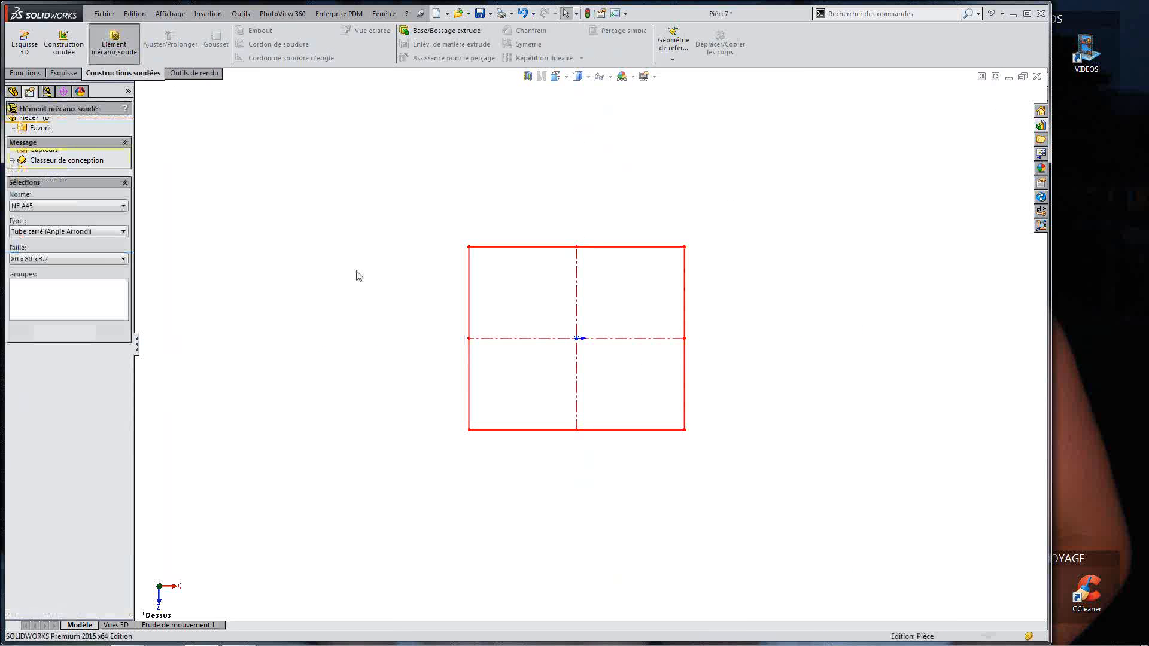
left_click(497, 247)
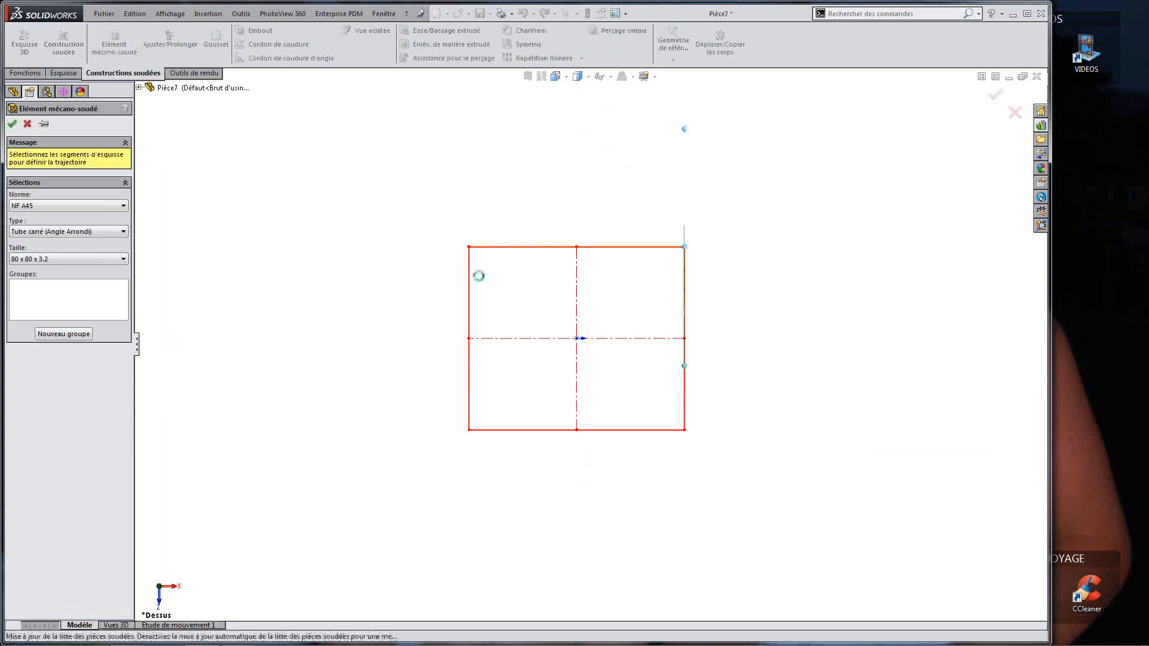
left_click(470, 359)
left_click(502, 430)
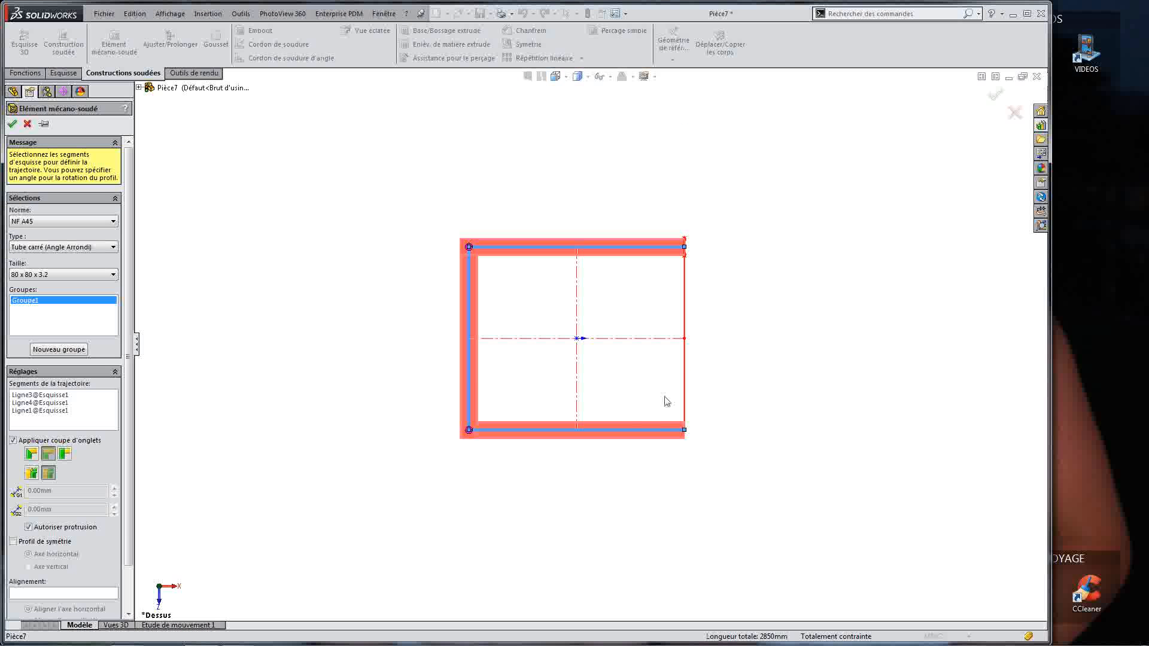
left_click(684, 385)
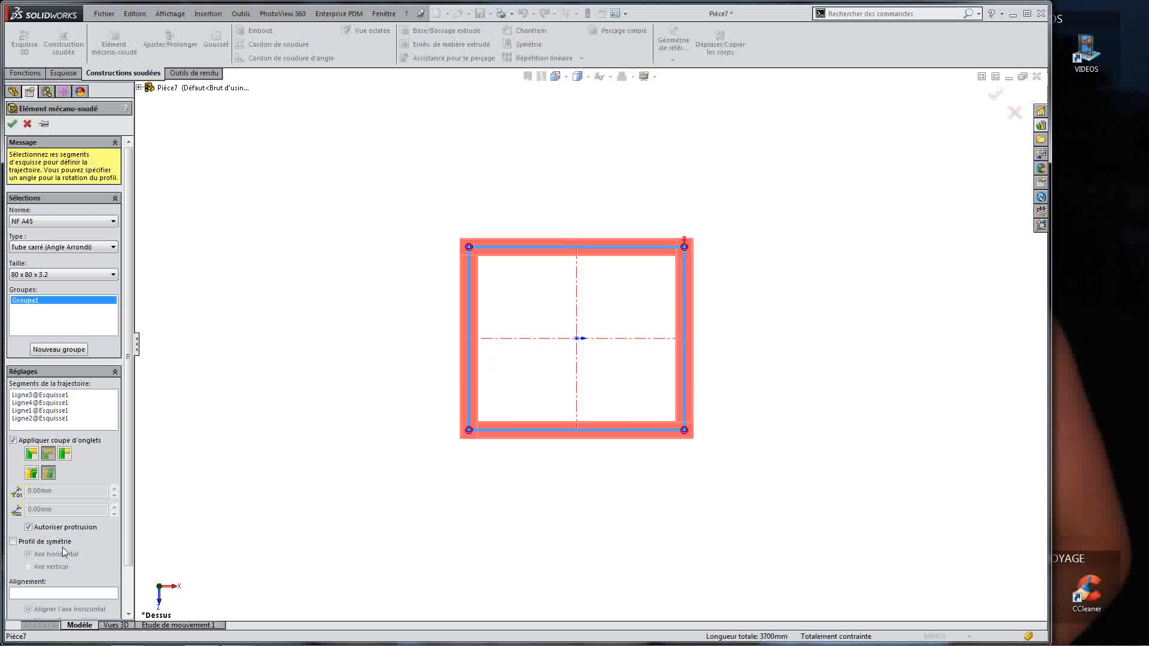
left_click(12, 124)
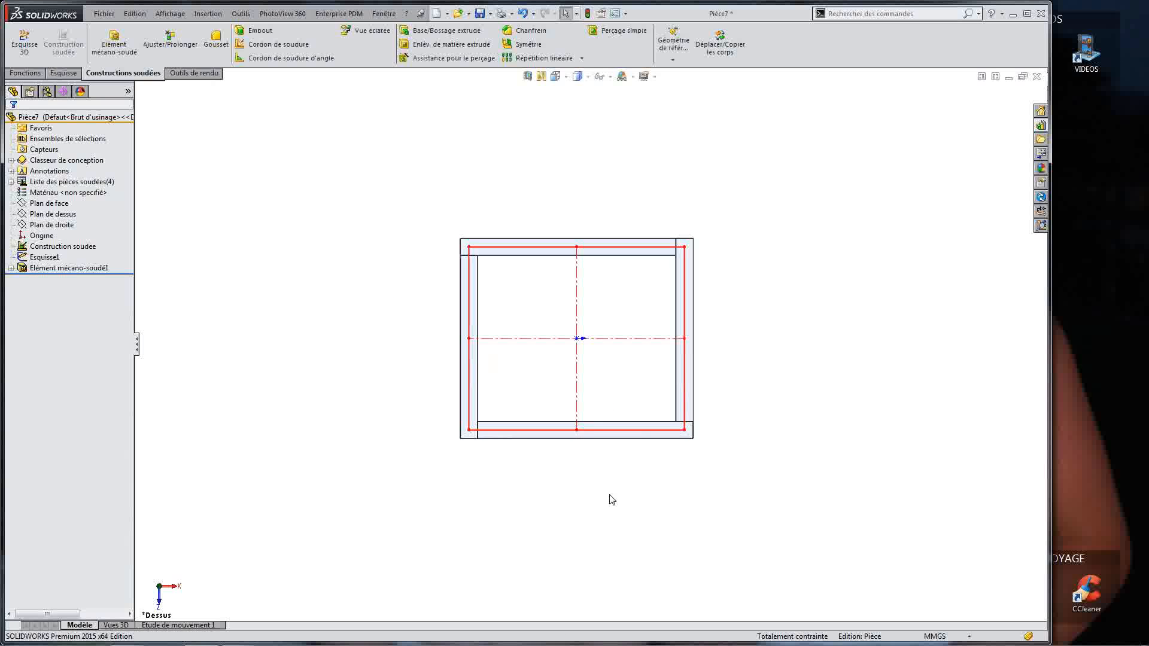
Step: Examine the tube frame and its corner joints in a 3D view
middle_click_drag(610, 497, 650, 359)
scroll(581, 340, "down", 4)
scroll(583, 340, "up", 3)
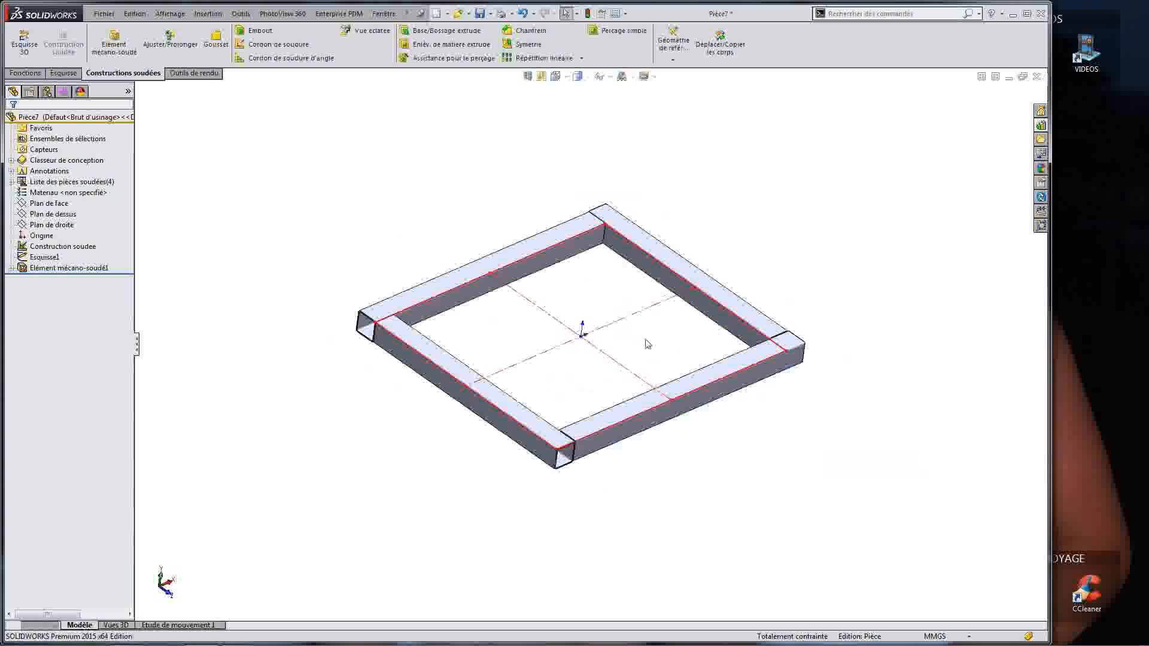
scroll(645, 338, "down", 3)
middle_click_drag(562, 385, 567, 410)
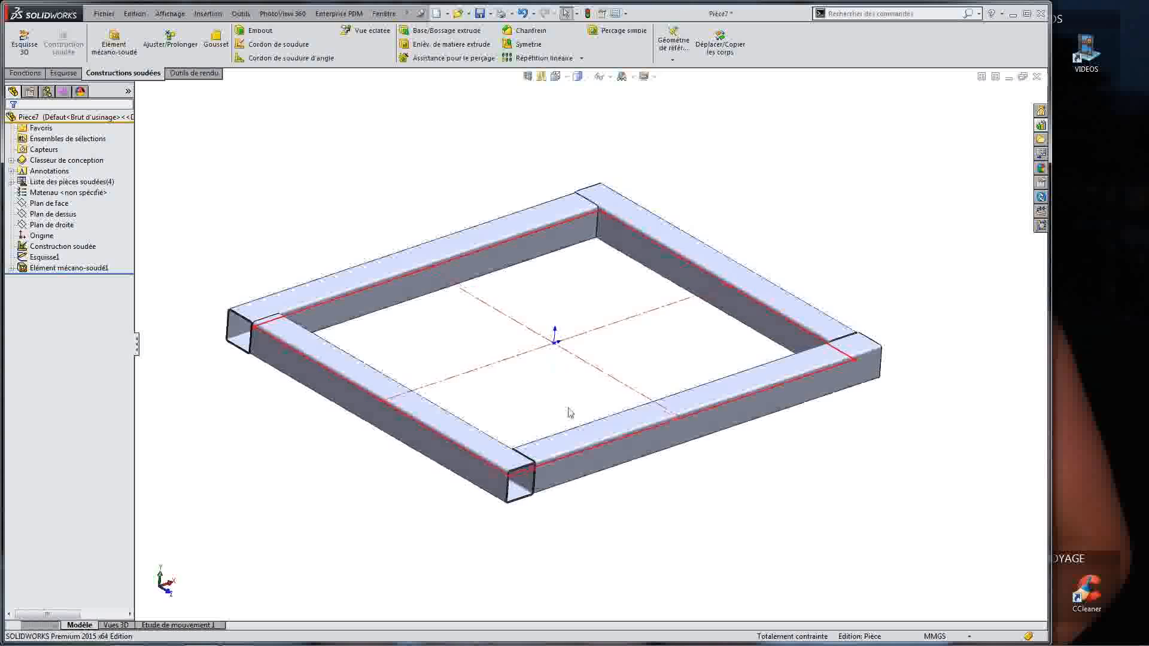
scroll(641, 336, "up", 3)
scroll(636, 345, "down", 2)
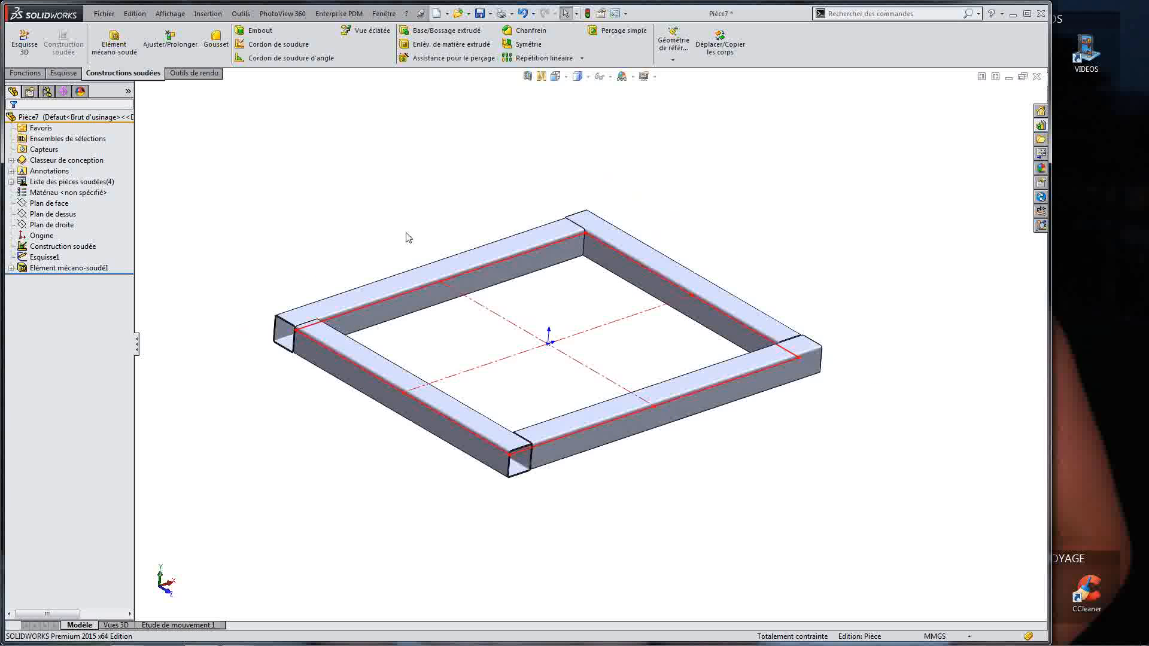
Step: Expand the weldment cut list and its two 80 x 80 x 3.2 groups to identify the frame member behind each body
double_click(77, 182)
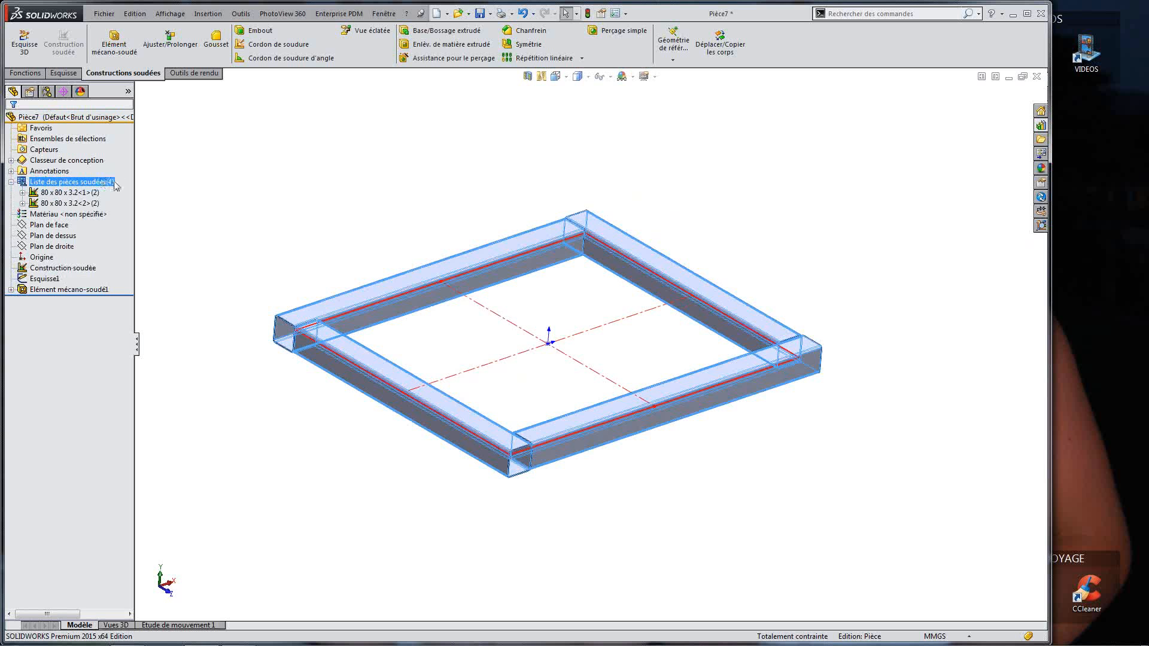
left_click(233, 202)
double_click(90, 192)
left_click(95, 224)
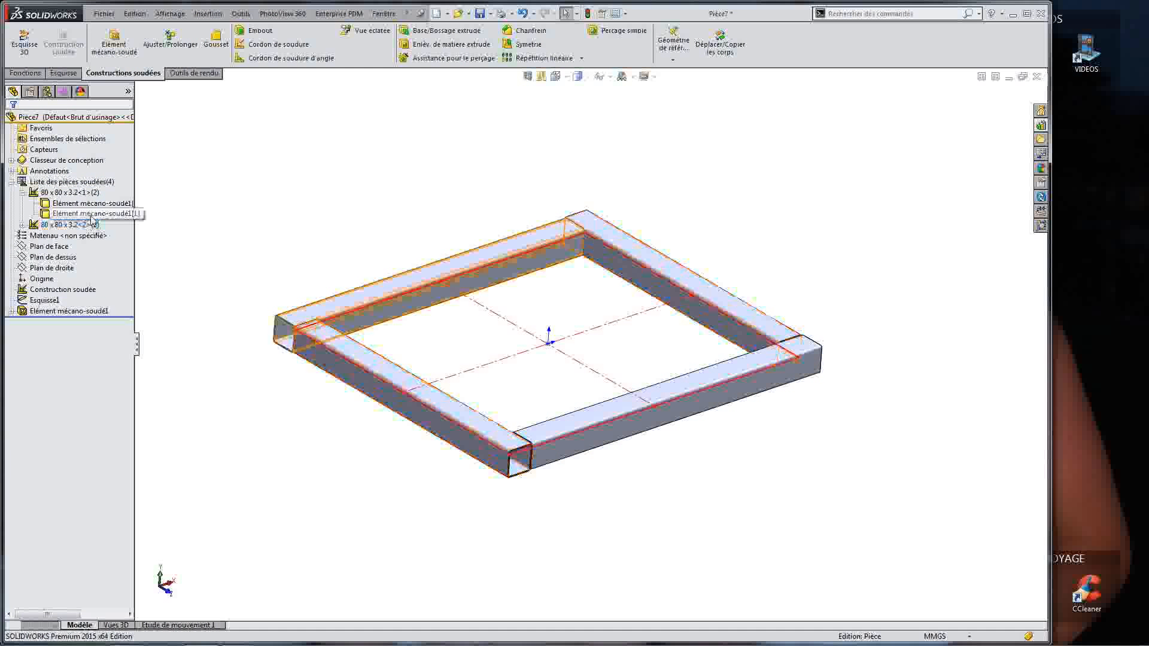
left_click(90, 214)
left_click(56, 204)
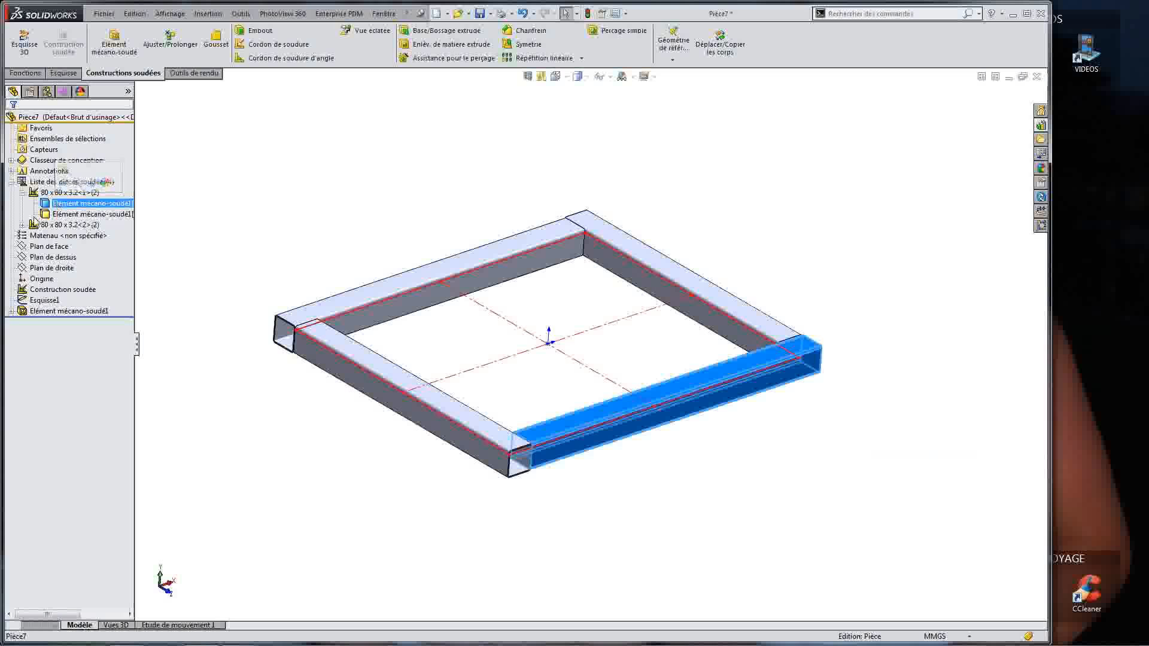
double_click(72, 225)
left_click(89, 236)
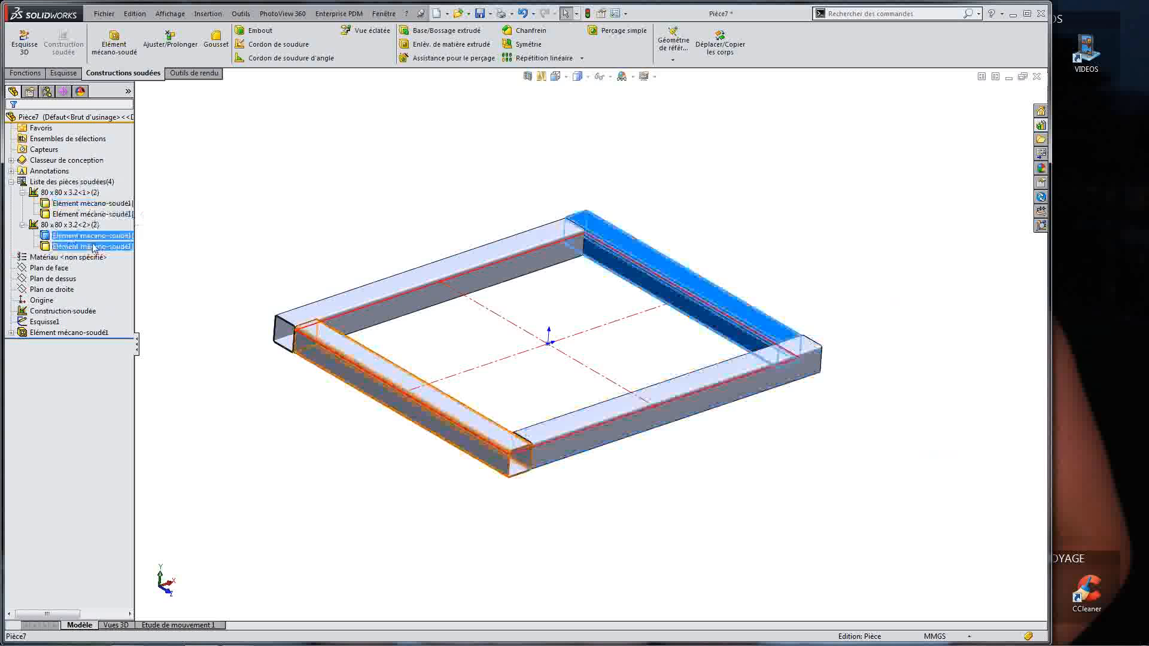
left_click(443, 146)
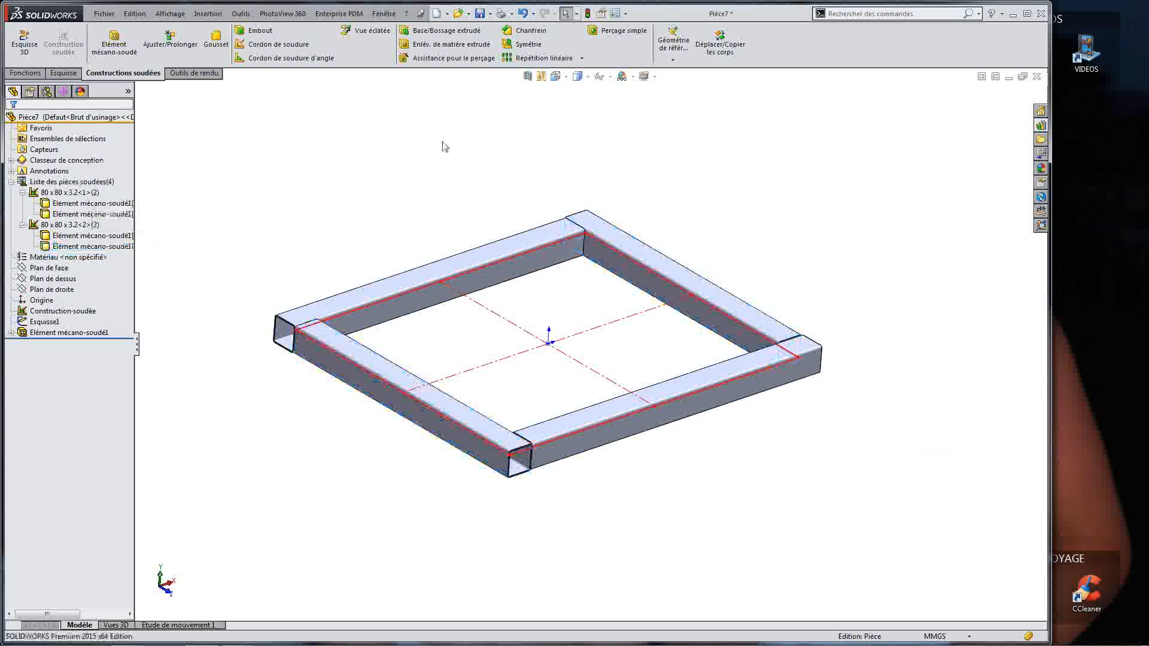
left_click(69, 225)
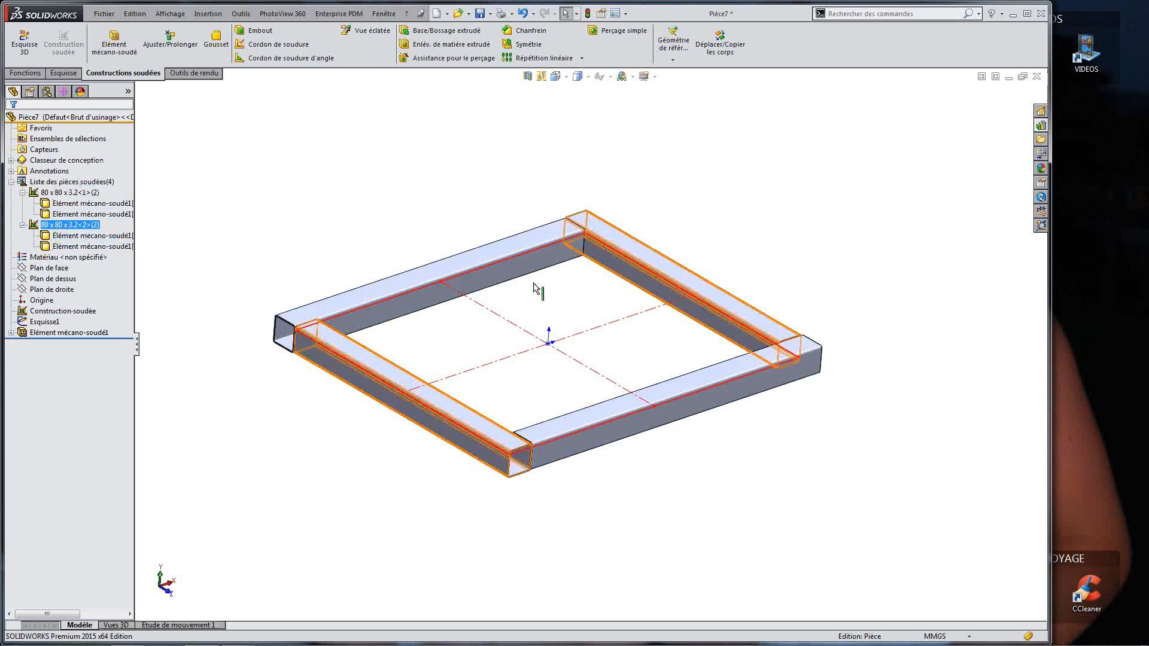
left_click(533, 283)
Step: Sketch a corner rectangle on the frame's top face, between opposite corners of the original 1000 x 850 mm rectangle
scroll(592, 329, "up", 3)
middle_click_drag(592, 320, 595, 344)
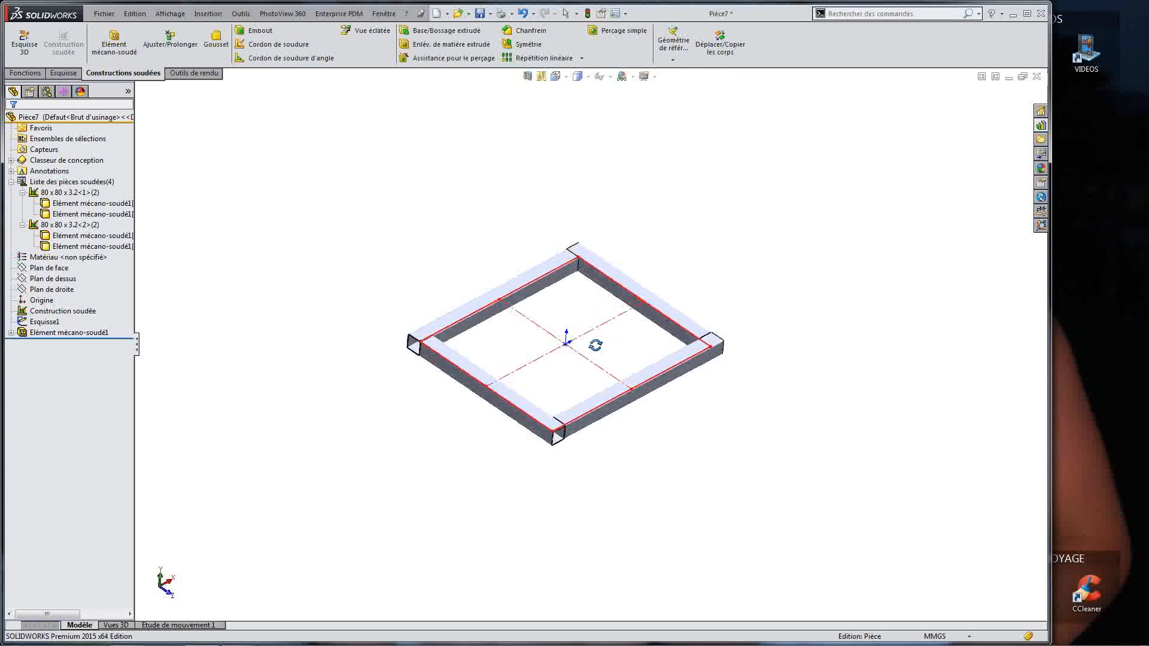
scroll(456, 368, "down", 5)
left_click(419, 263)
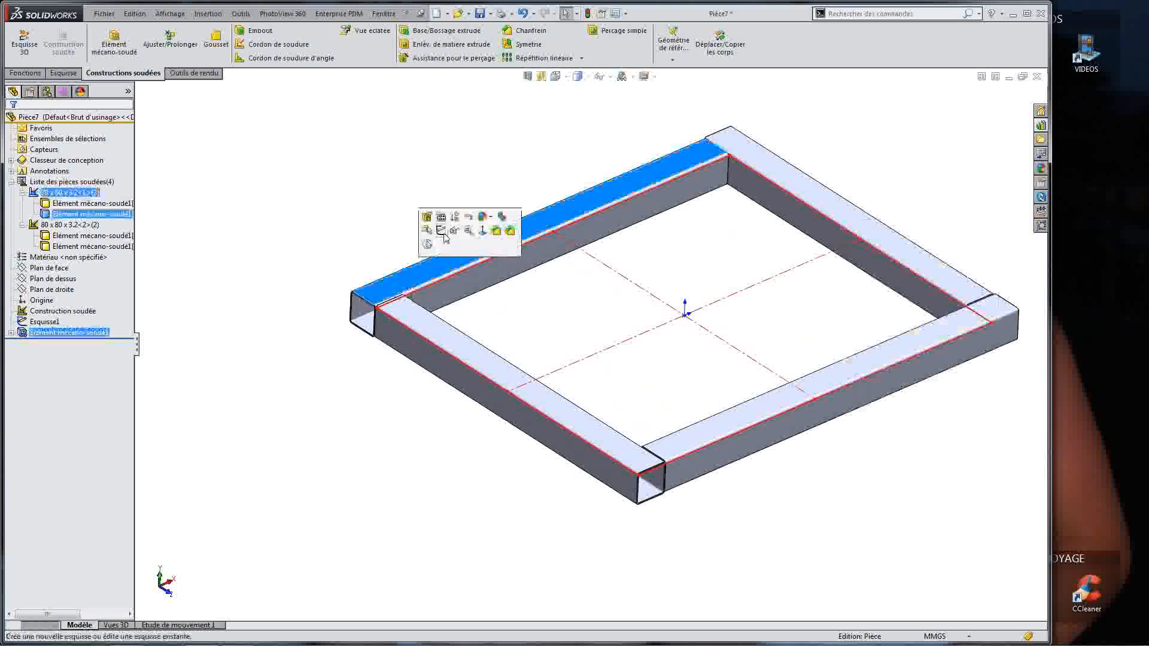
left_click(443, 234)
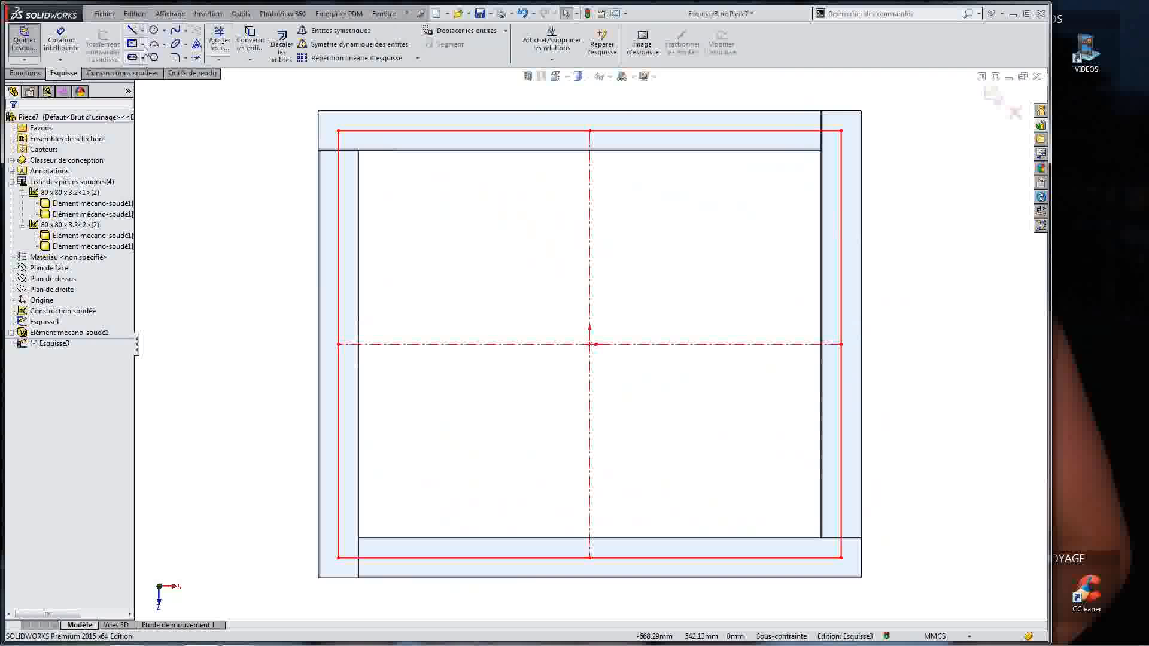
left_click(143, 44)
left_click(171, 54)
left_click(338, 131)
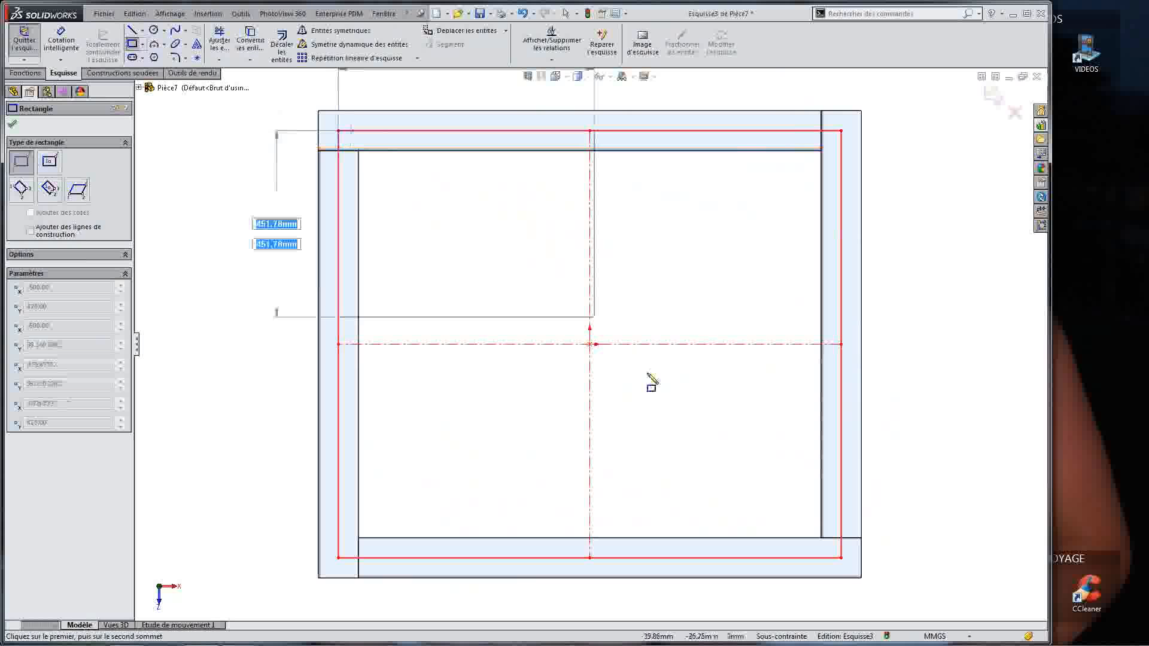
left_click(841, 557)
key("Escape")
Step: Extrude the rectangle 30 mm upward into a plate, with merging of the result turned off
scroll(755, 504, "up", 3)
middle_click_drag(755, 504, 748, 227)
left_click(25, 73)
left_click(32, 44)
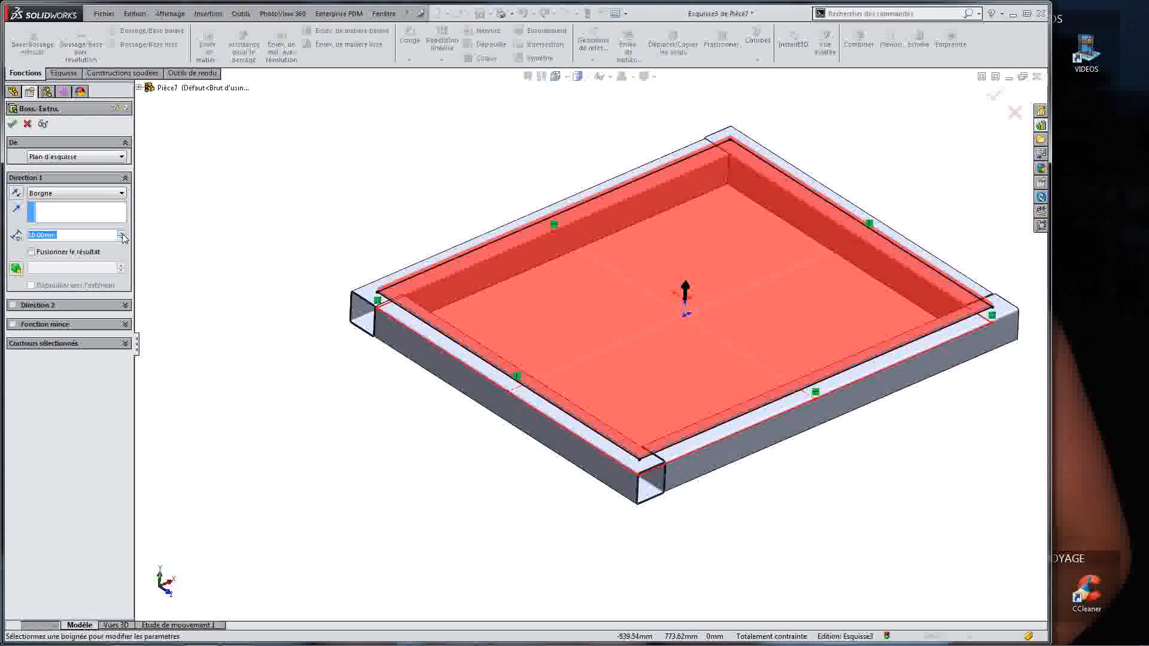
left_click(120, 233)
left_click(121, 233)
left_click(54, 253)
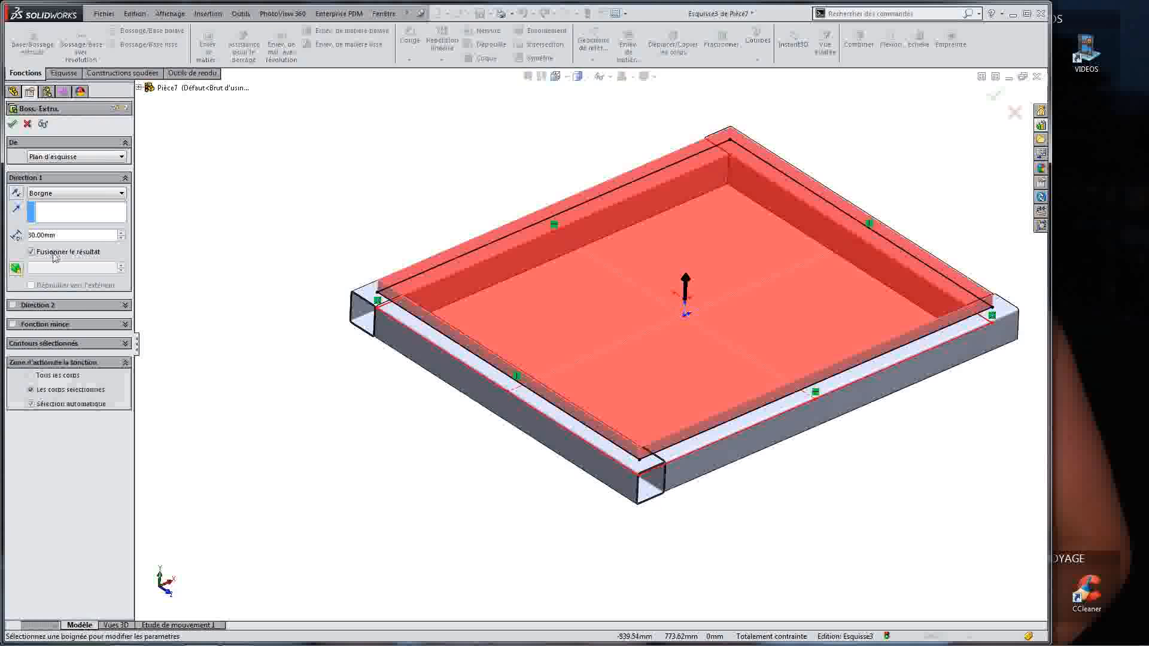
left_click(54, 254)
left_click(53, 254)
left_click(54, 254)
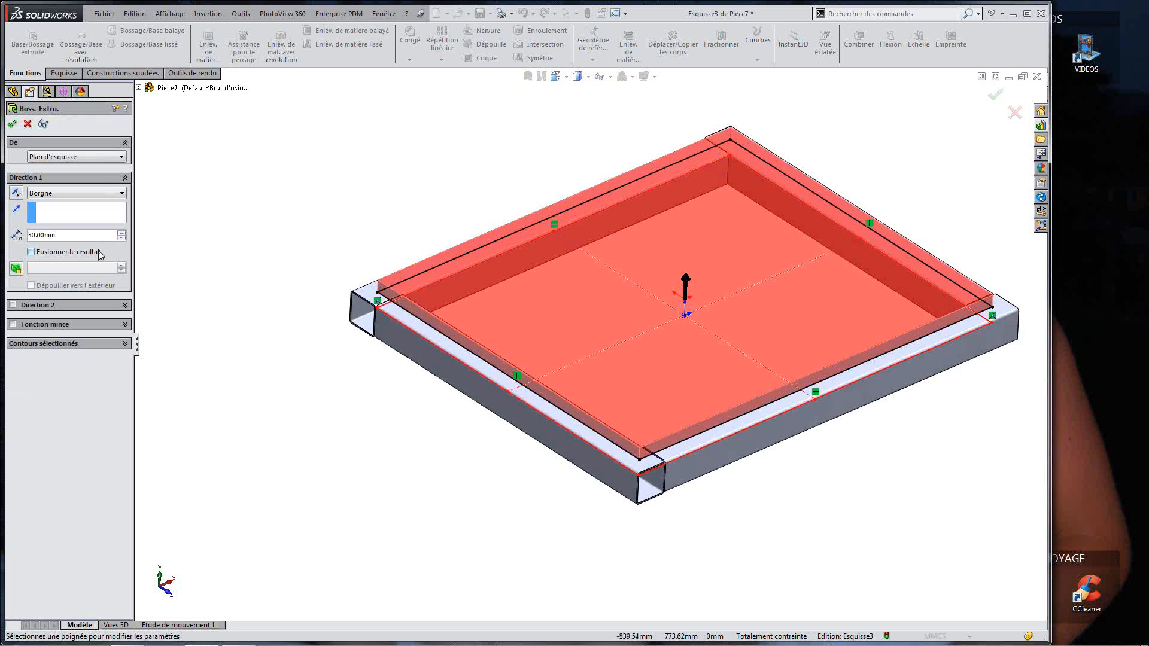
left_click(12, 124)
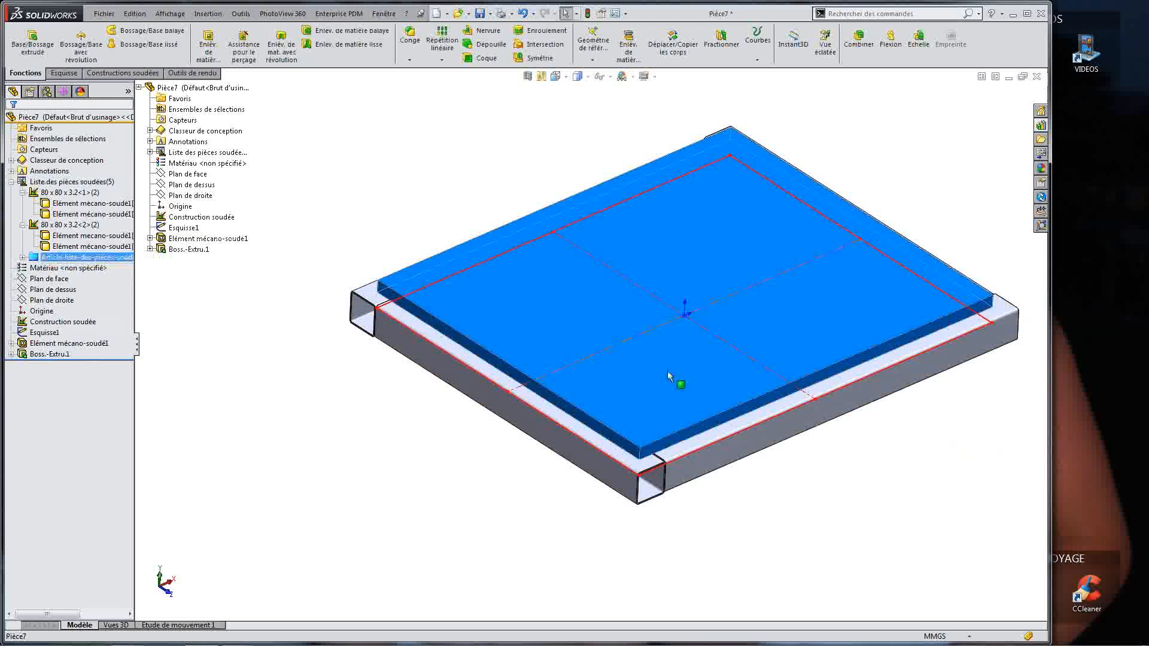
Step: Hide the frame's layout sketch, Esquisse1
key("f")
left_click(45, 333)
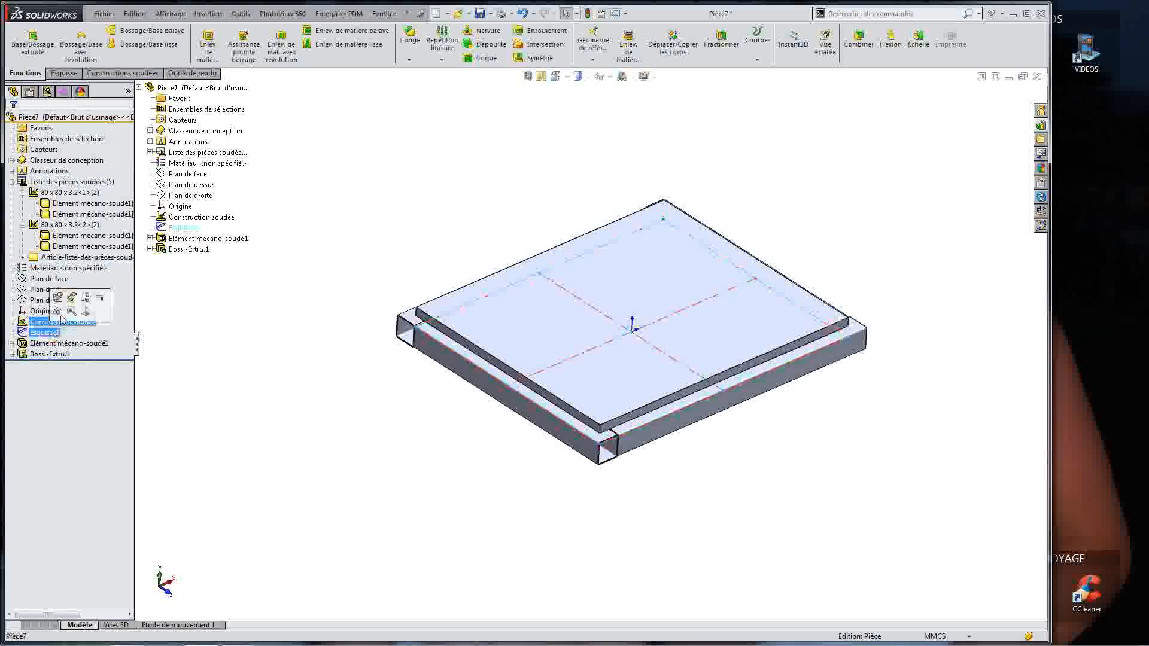
key("f")
left_click(42, 343)
left_click(42, 333)
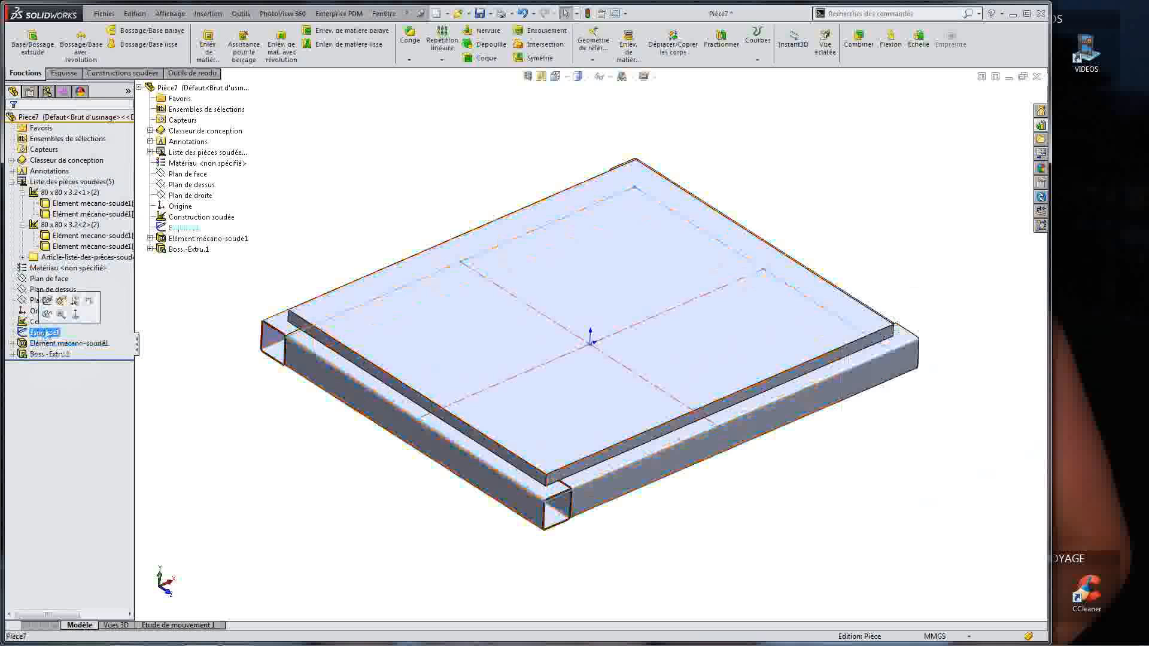
left_click(43, 313)
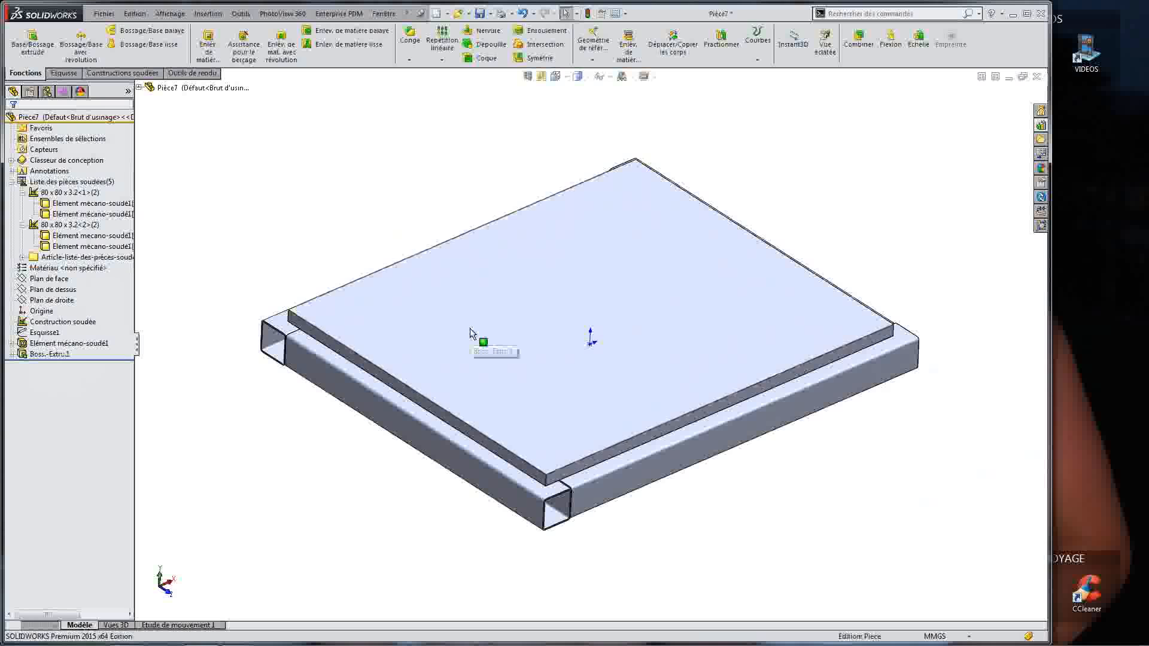
Step: Isolate the plate body to view it on its own, and restore the display of the whole frame
right_click(470, 333)
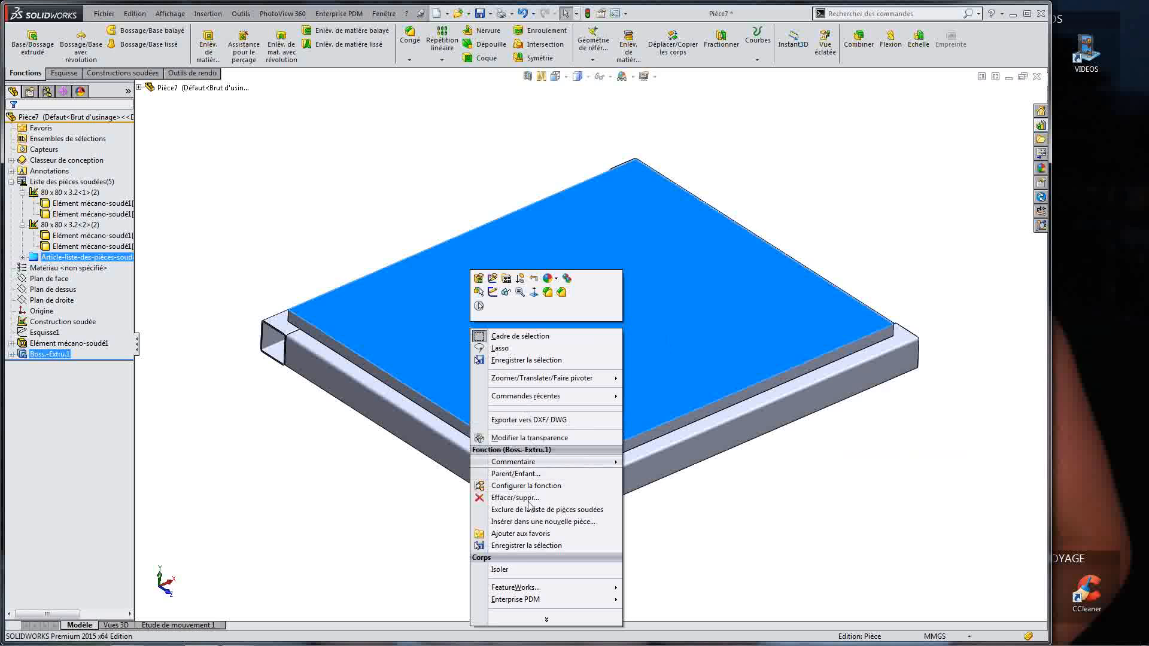
left_click(516, 571)
mouse_move(574, 374)
middle_mouse_down()
mouse_move(669, 244)
mouse_move(590, 334)
mouse_move(437, 318)
mouse_move(613, 347)
mouse_move(560, 363)
middle_mouse_up()
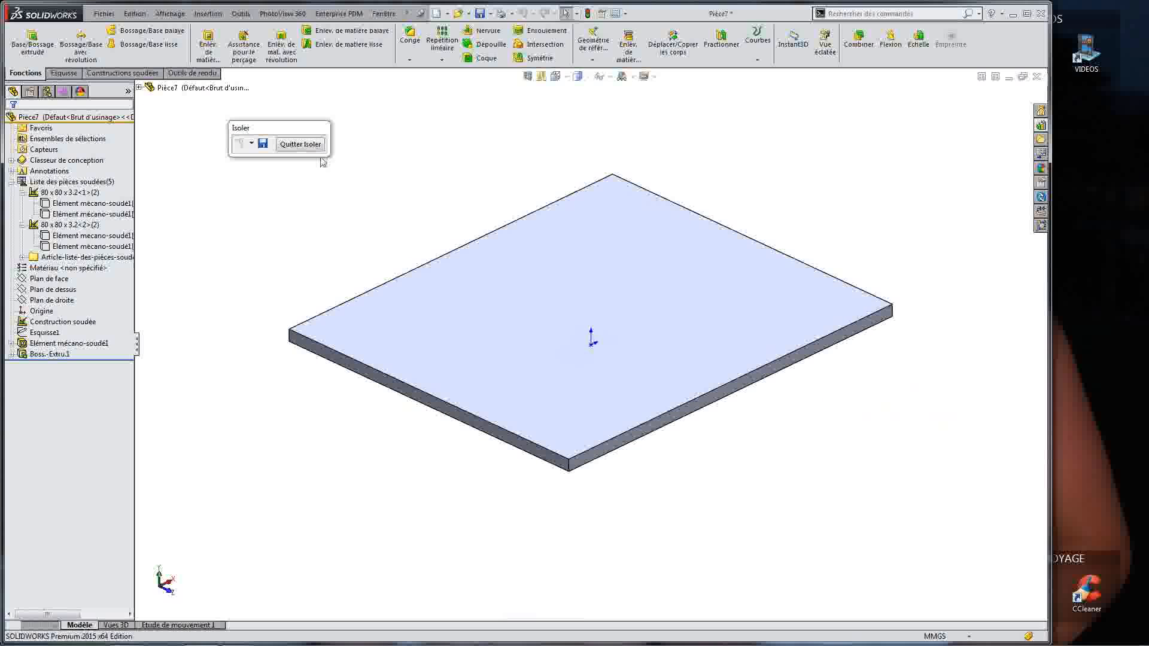
left_click(310, 145)
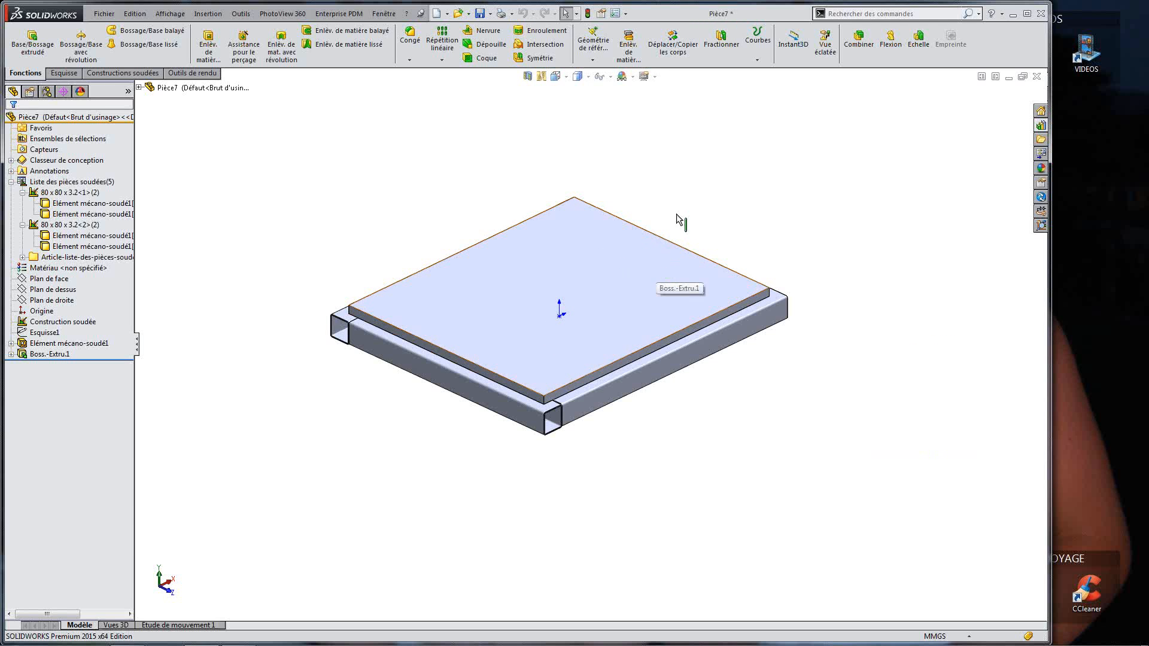
middle_click_drag(729, 184, 707, 201)
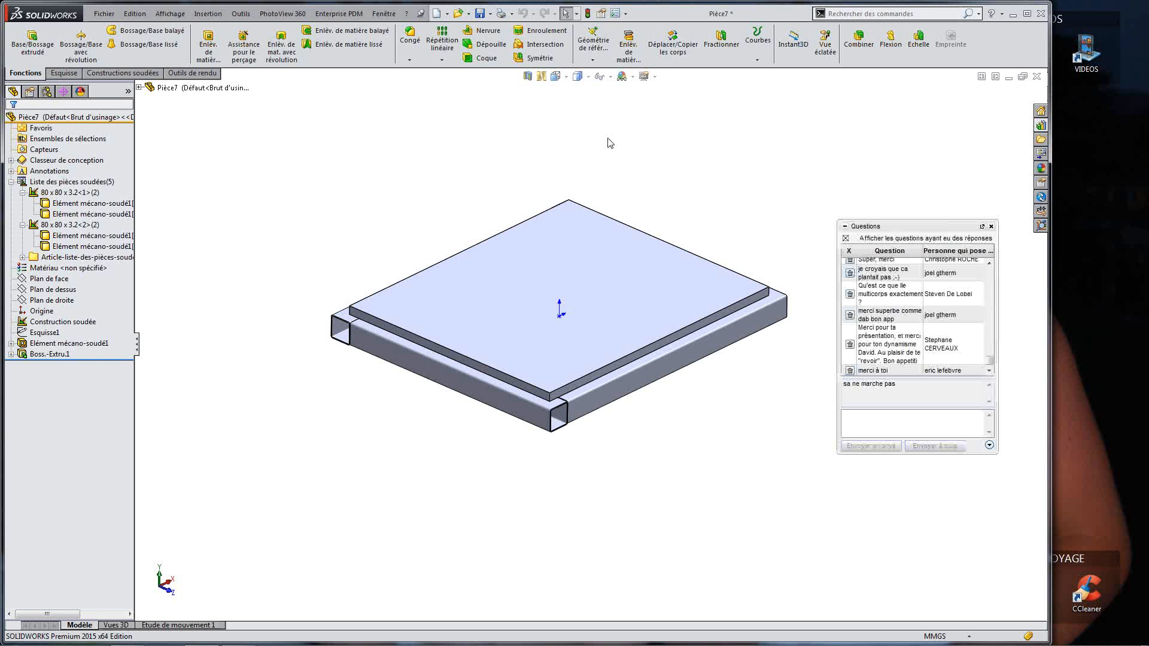
Step: Collapse the two 80 x 80 x 3.2 groups in the weldment cut list
left_click(22, 225)
left_click(22, 193)
middle_click_drag(554, 259, 587, 305)
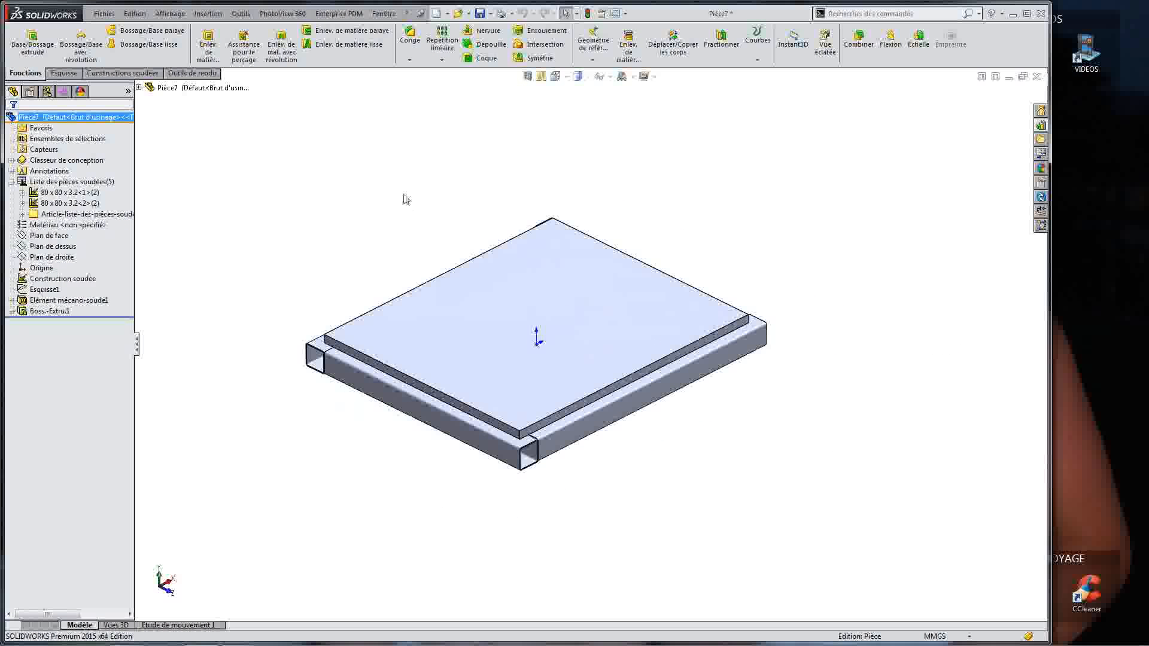
left_click(80, 182)
left_click(366, 200)
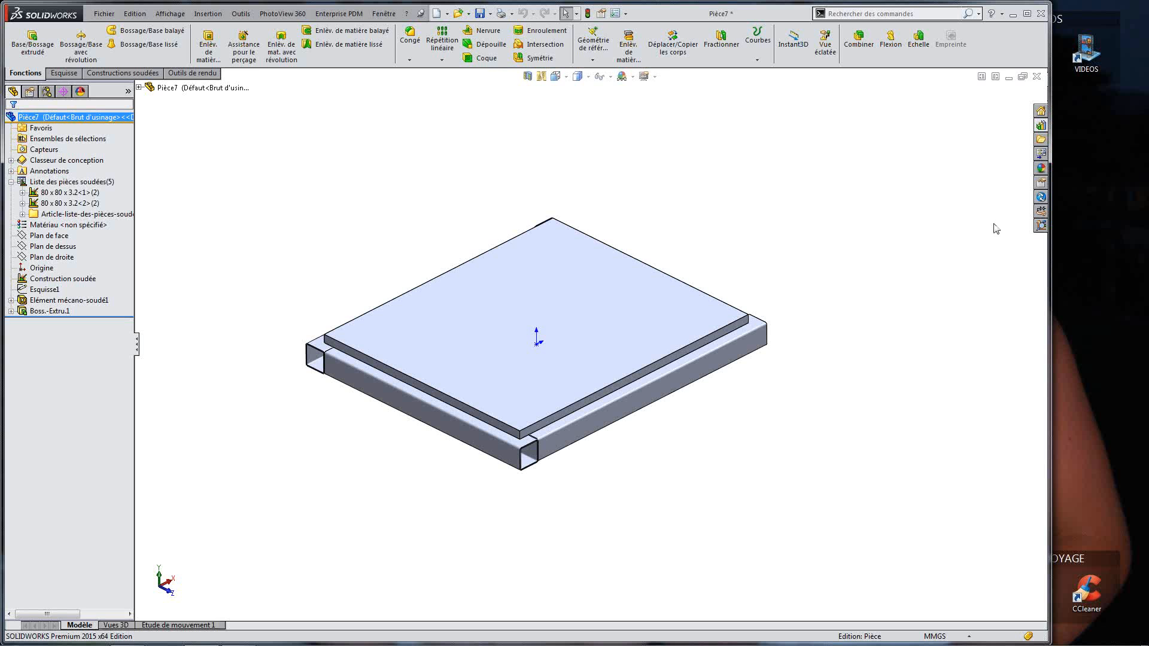
left_click(1140, 29)
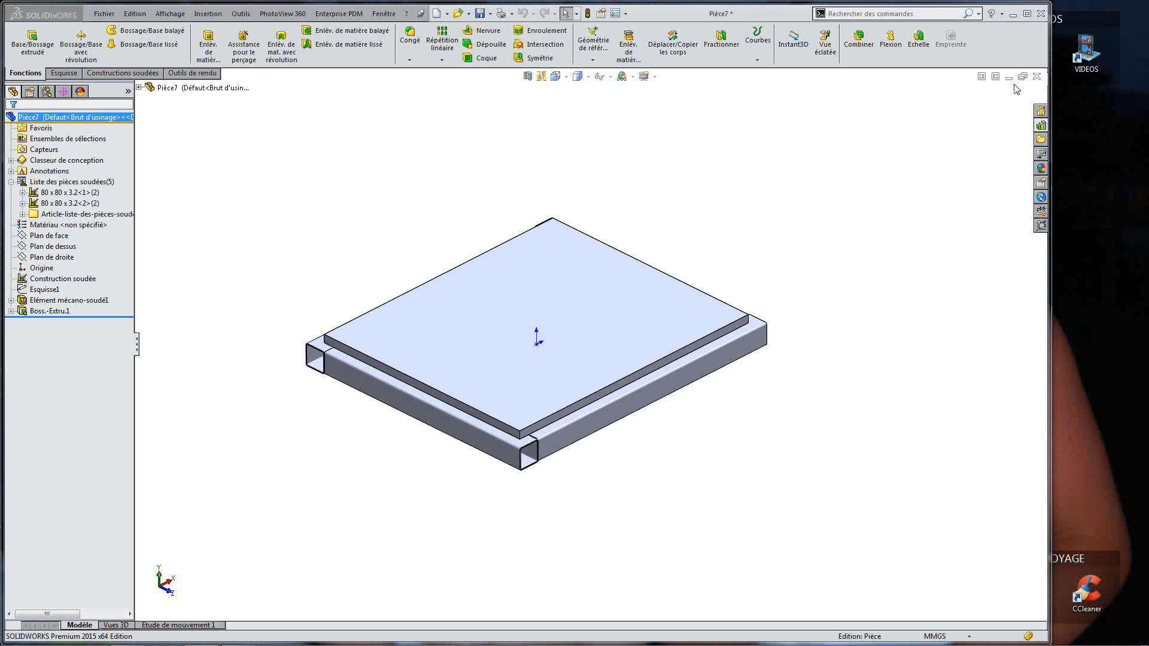